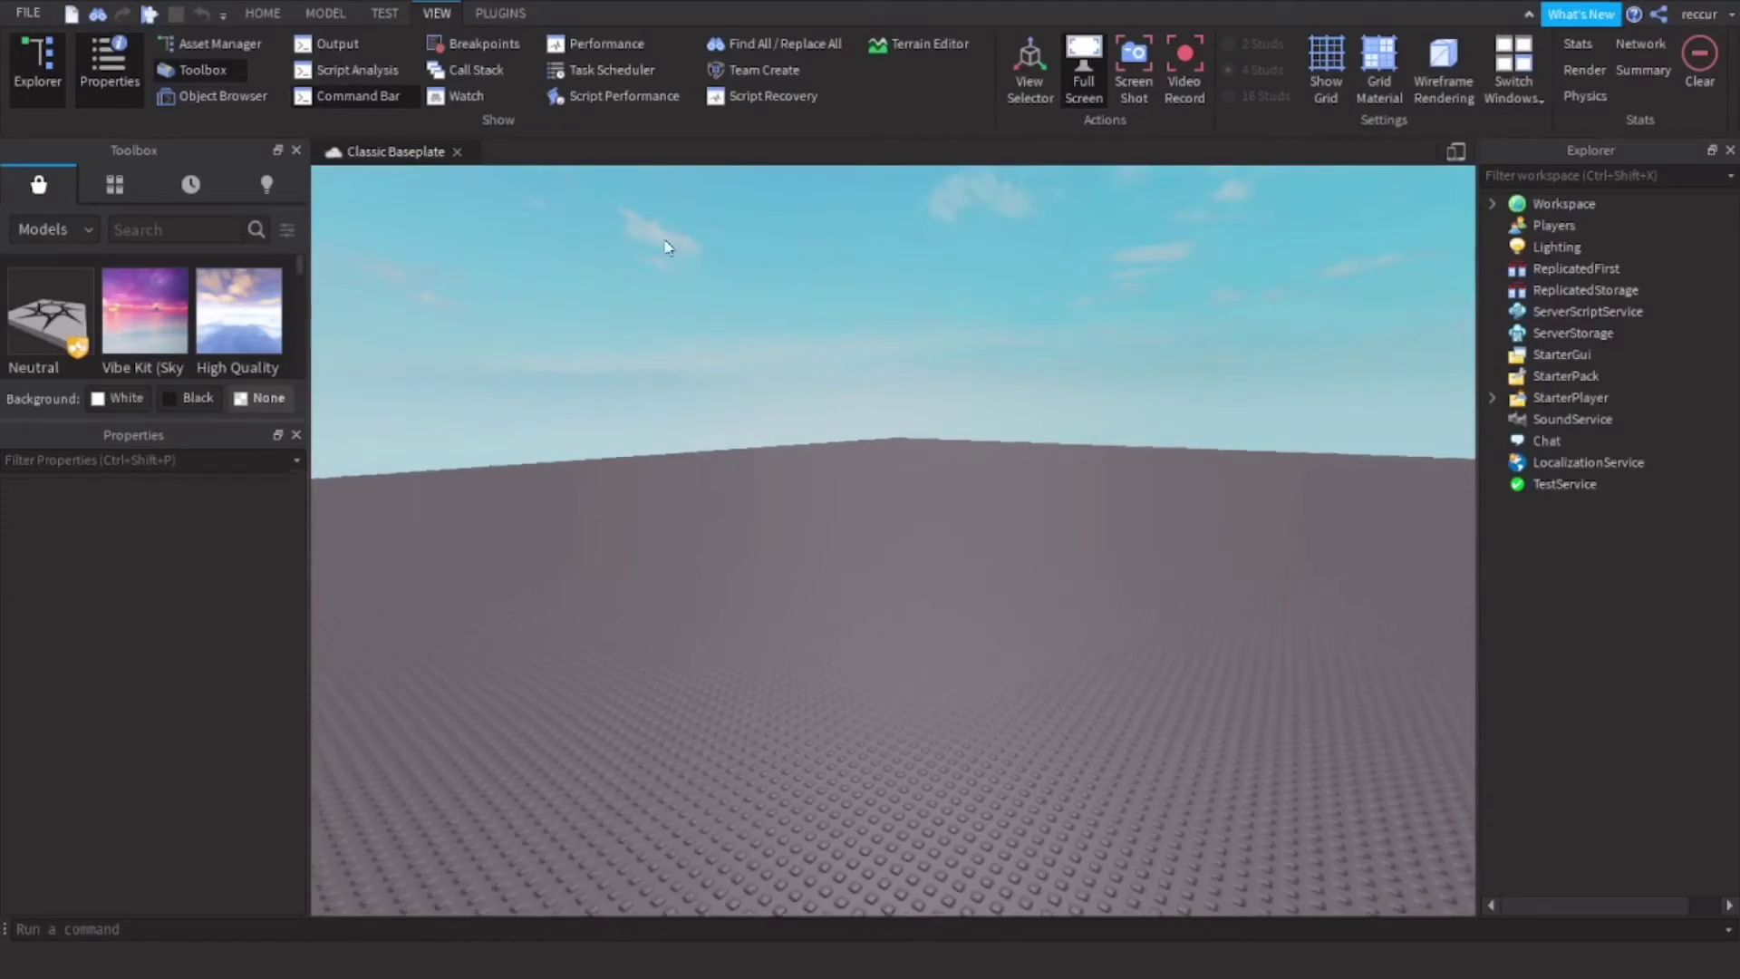
- Expand Workspace to list Camera, Terrain and Baseplate, then open Build Rig from Plugins
click(285, 14)
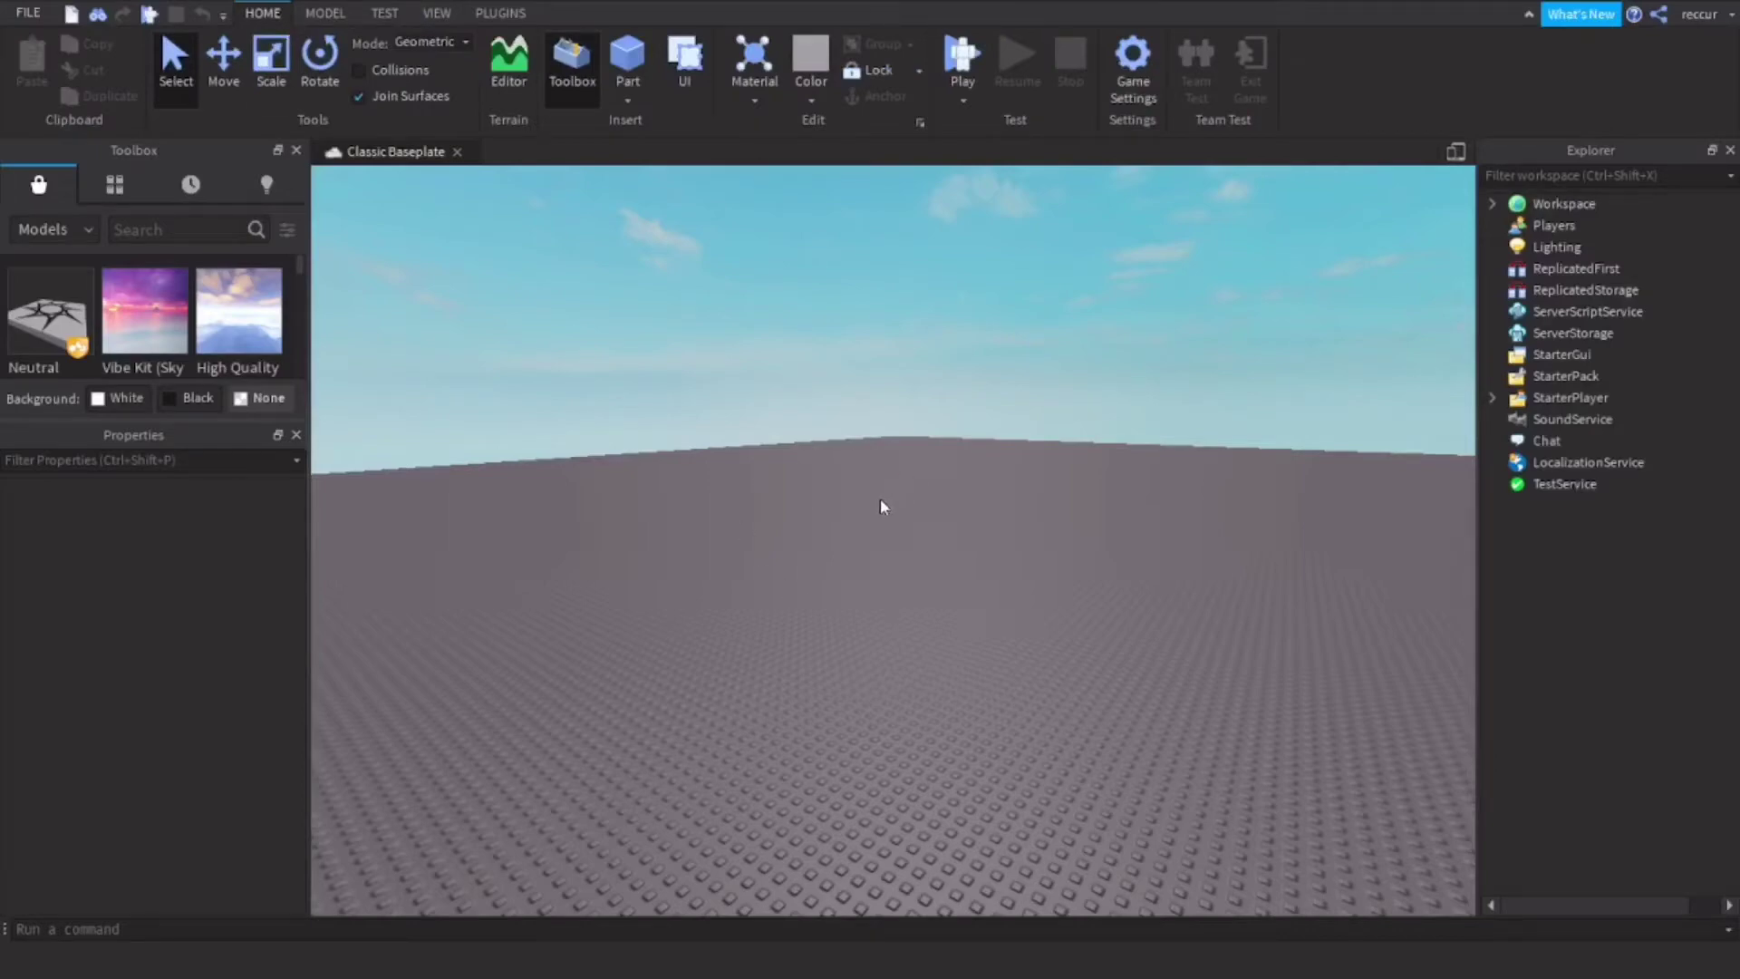
scroll(950, 518, up, 6)
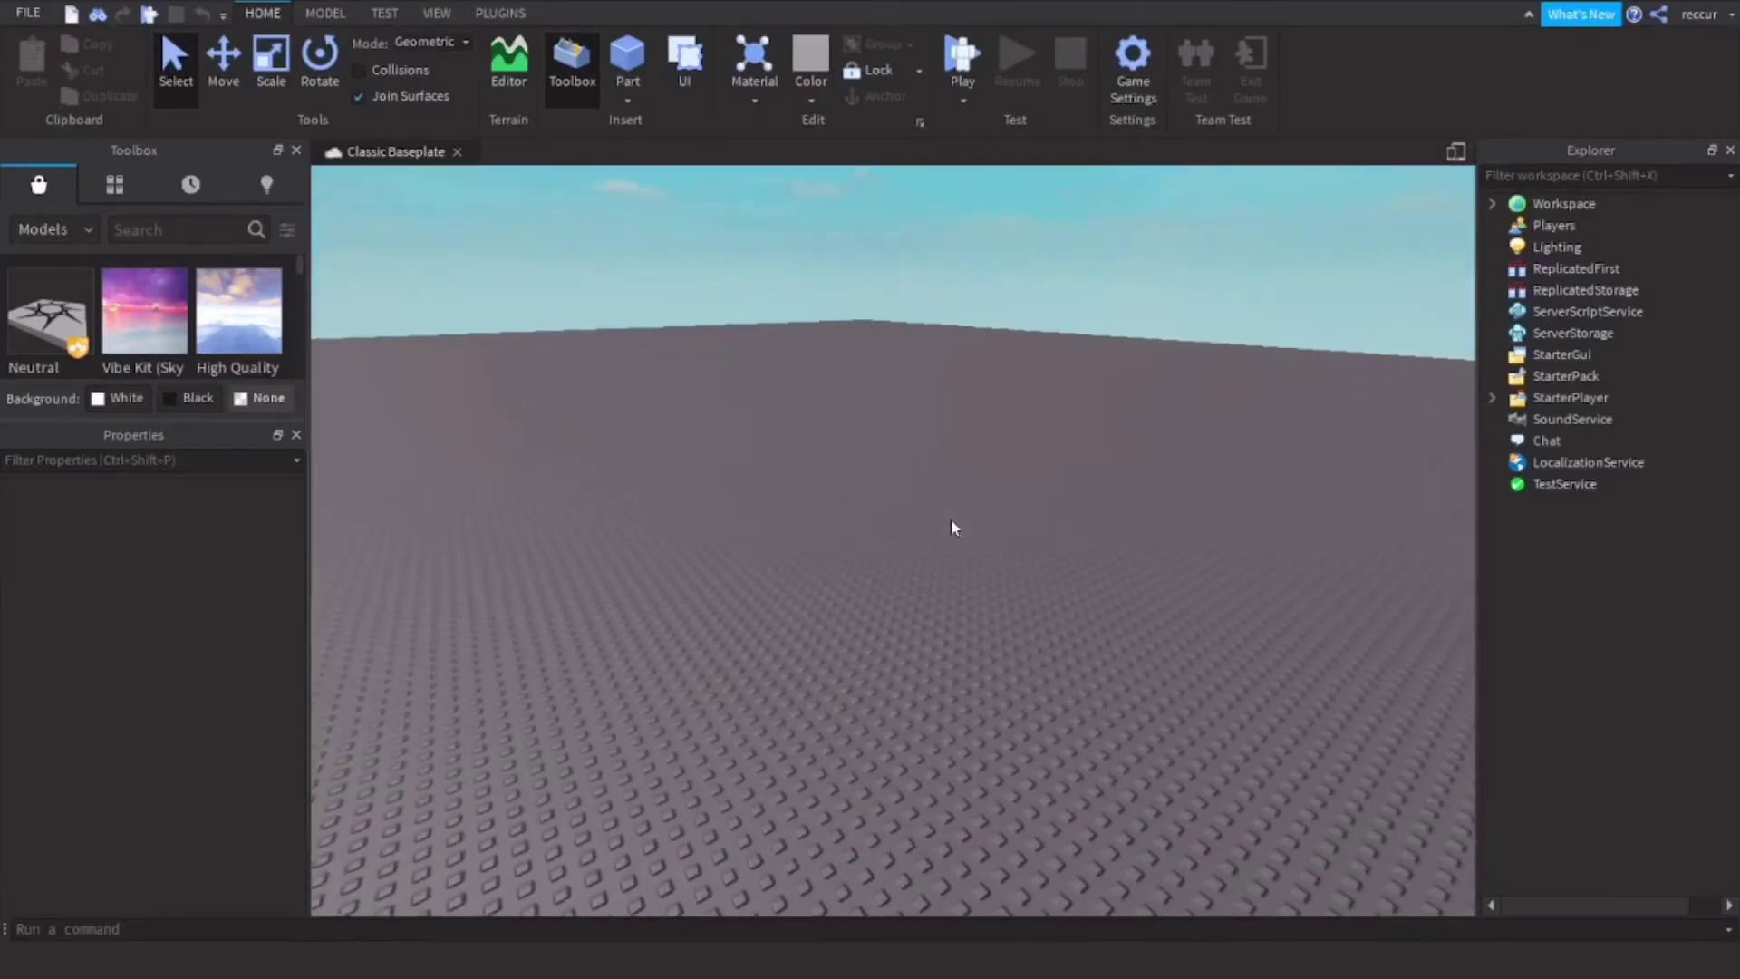
scroll(951, 528, down, 5)
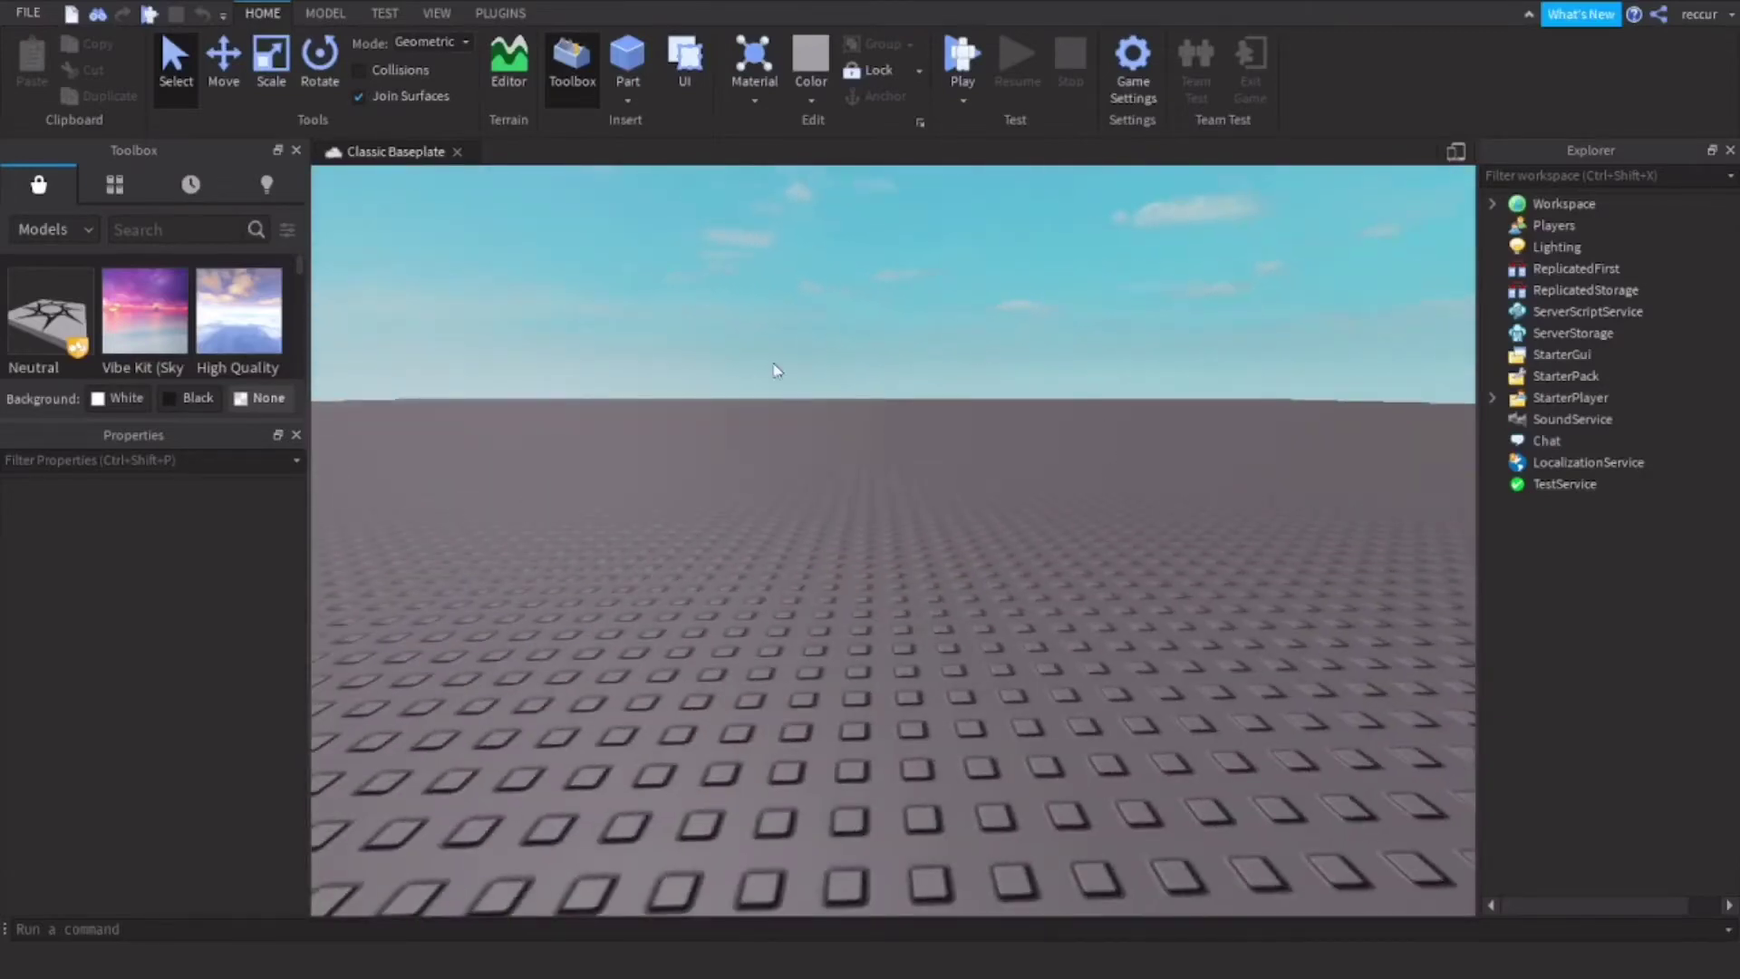
scroll(1026, 482, down, 3)
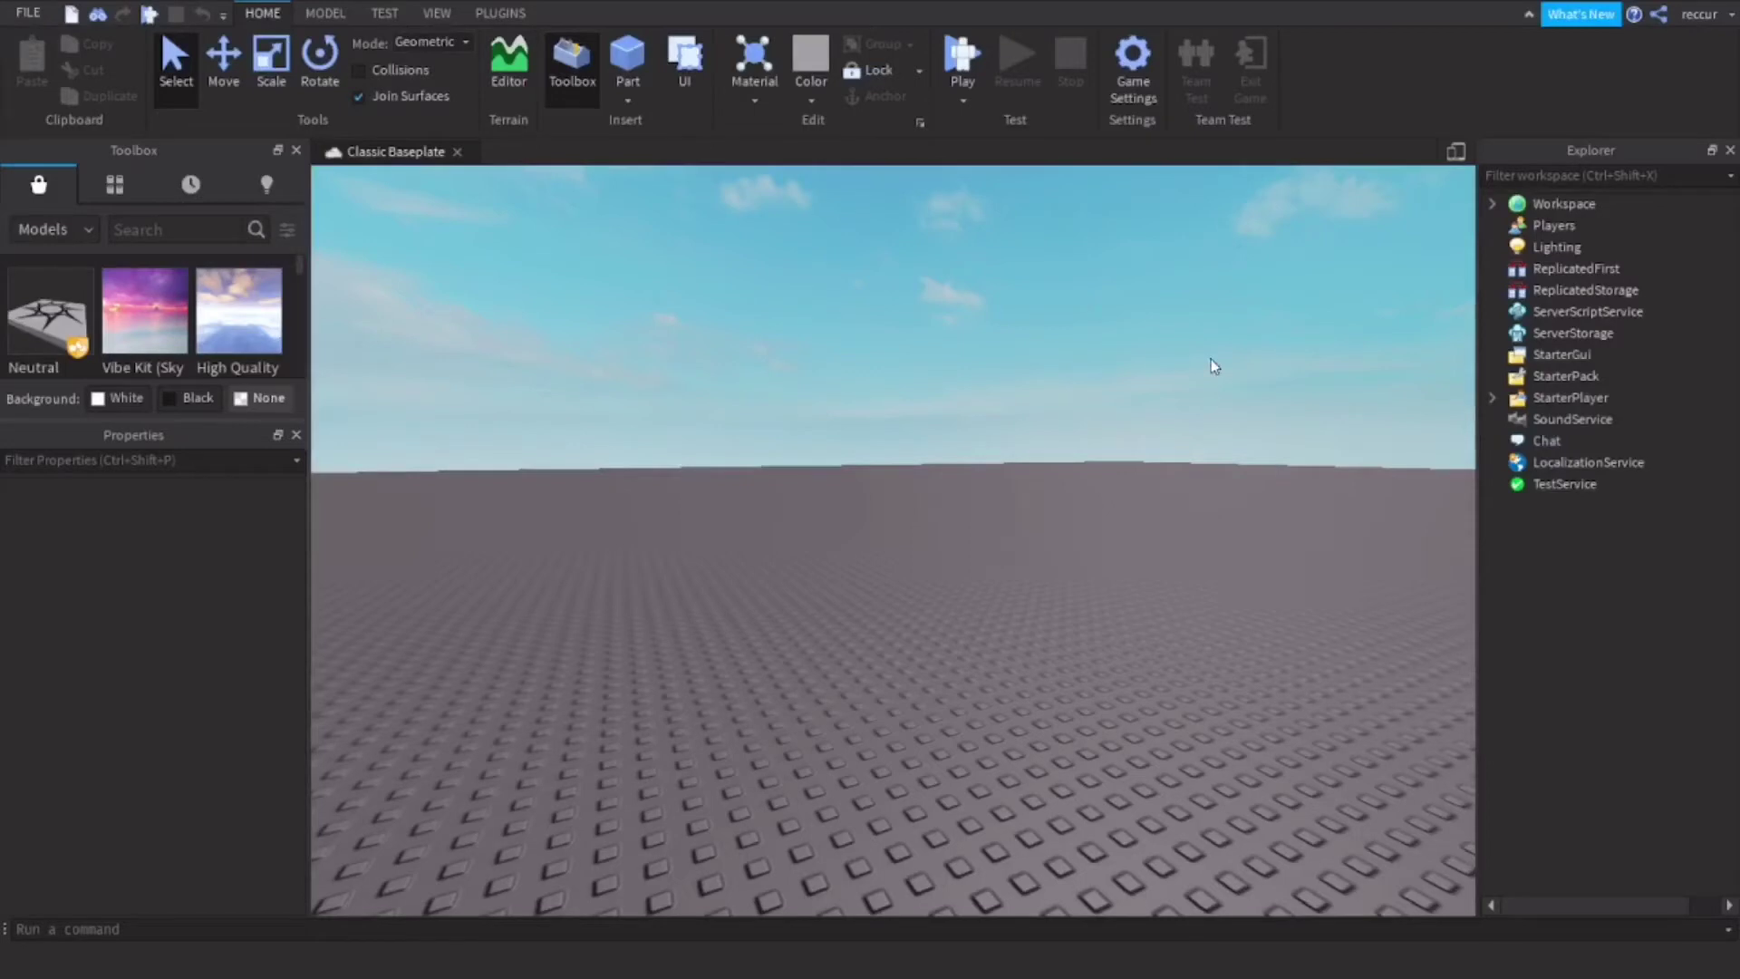
click(1493, 204)
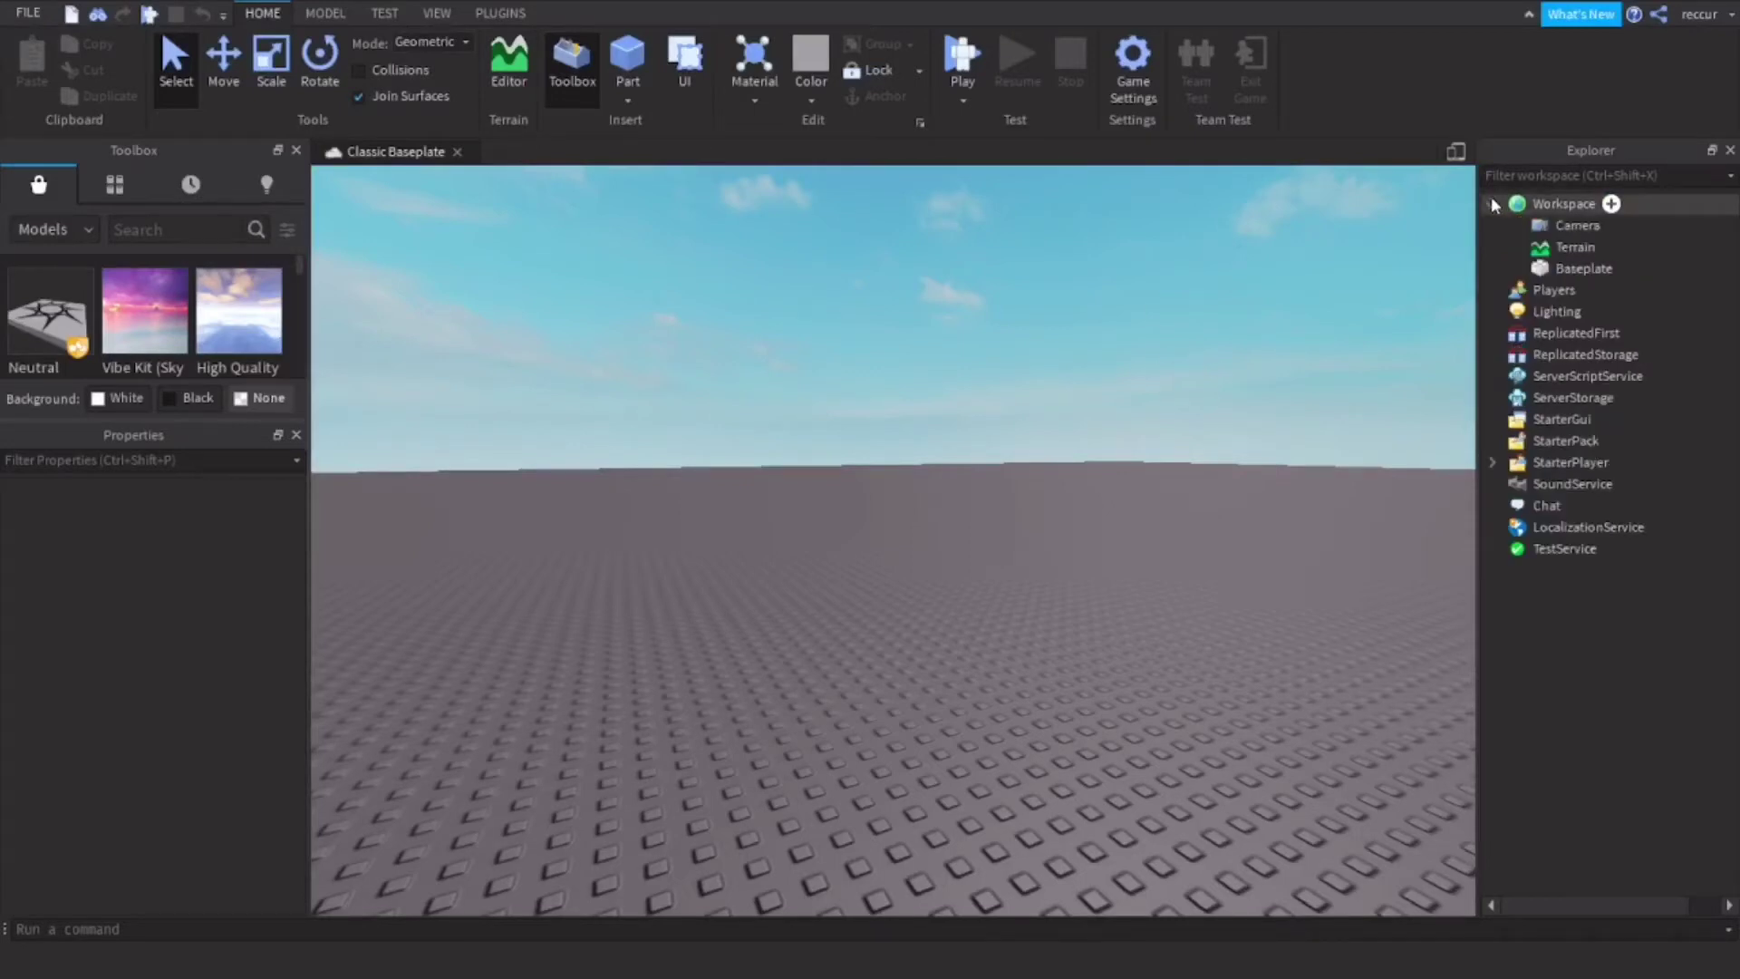
click(501, 13)
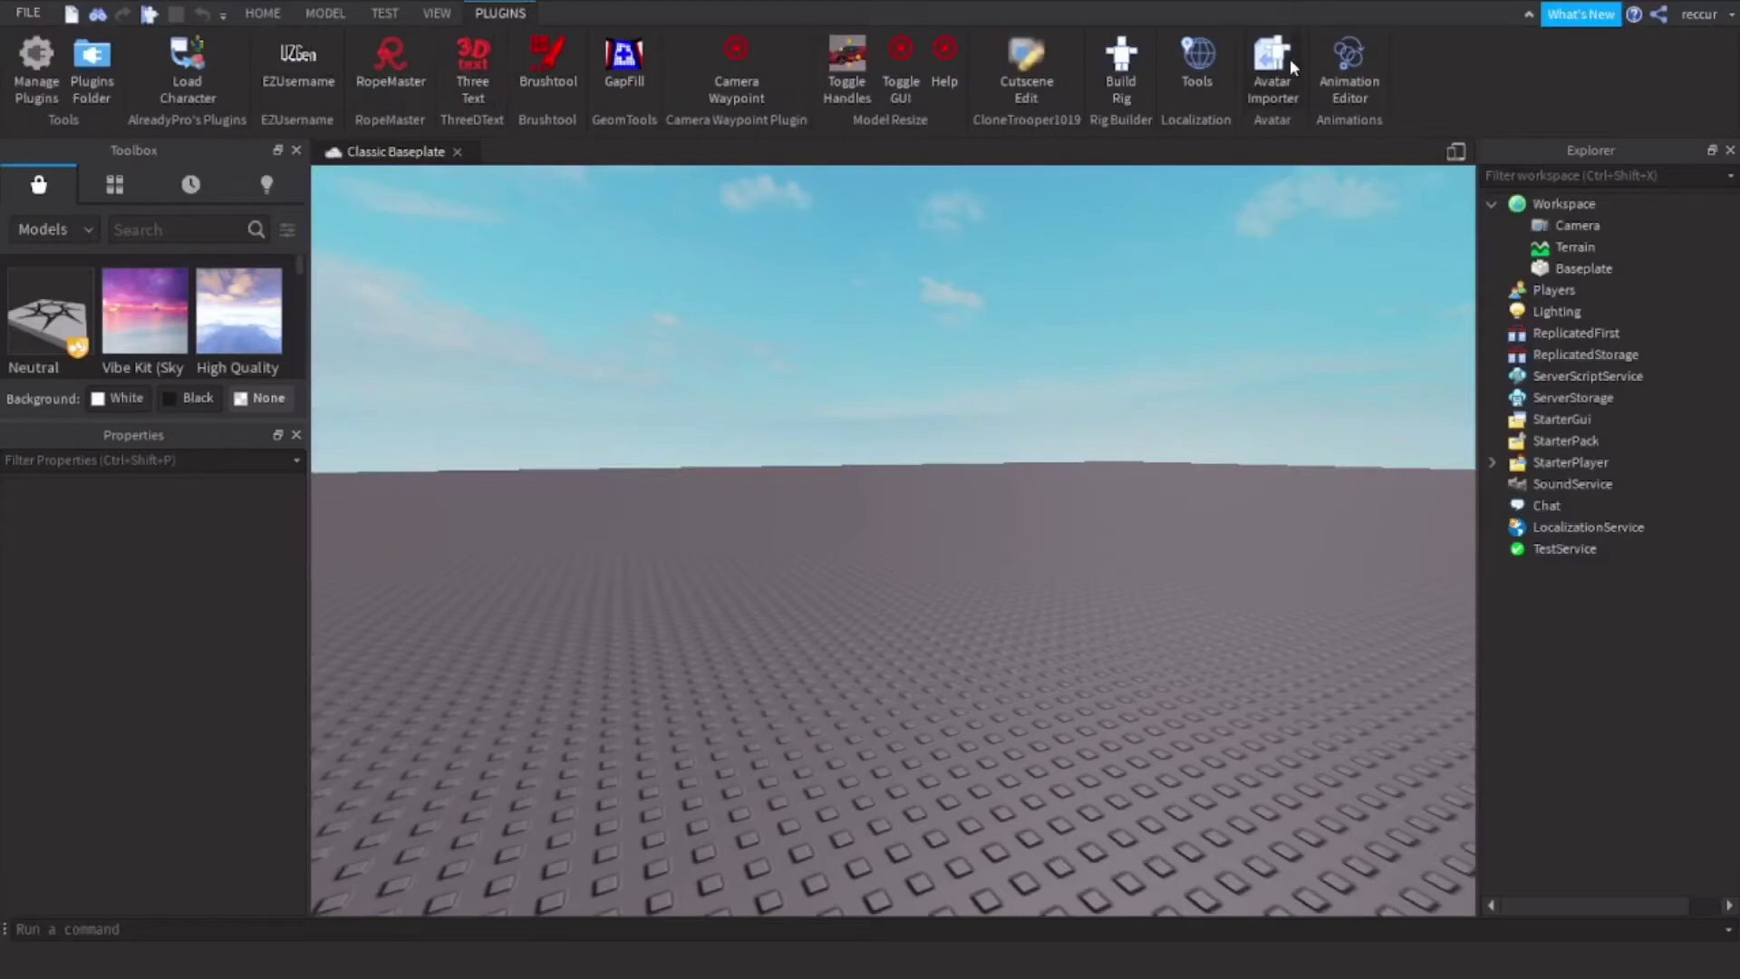
click(1117, 77)
- Insert a standard Dummy rig into the workspace with Build Rig
click(838, 497)
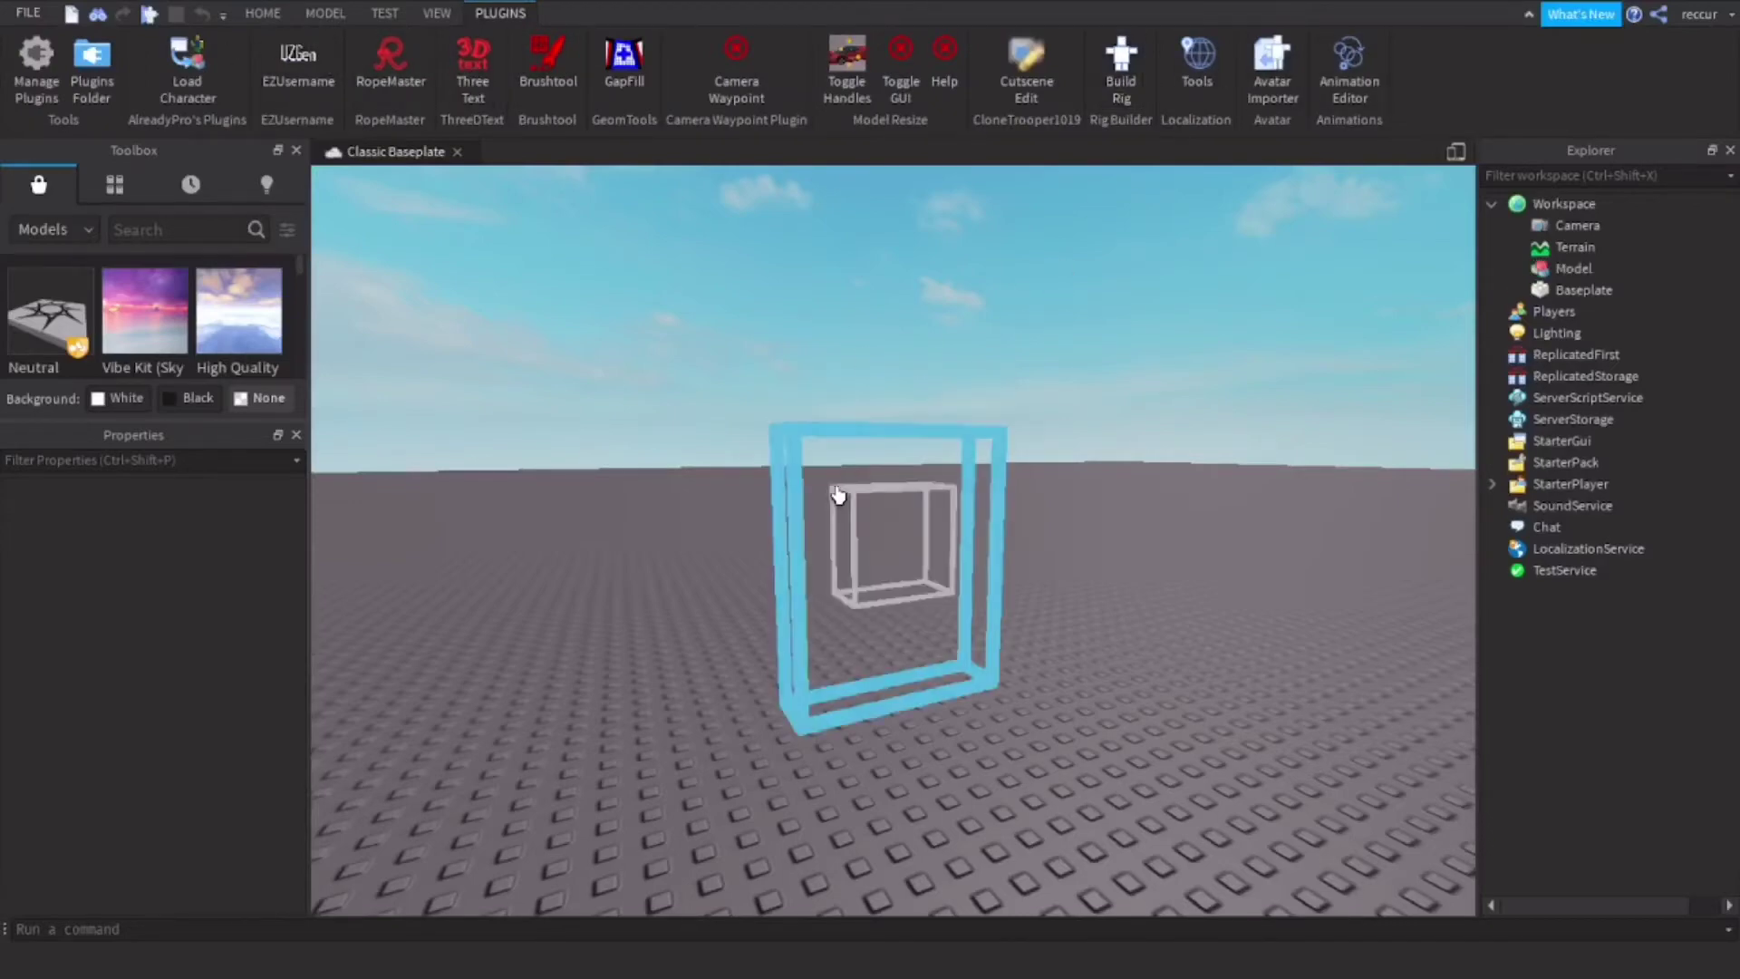
scroll(925, 535, down, 4)
scroll(919, 578, up, 3)
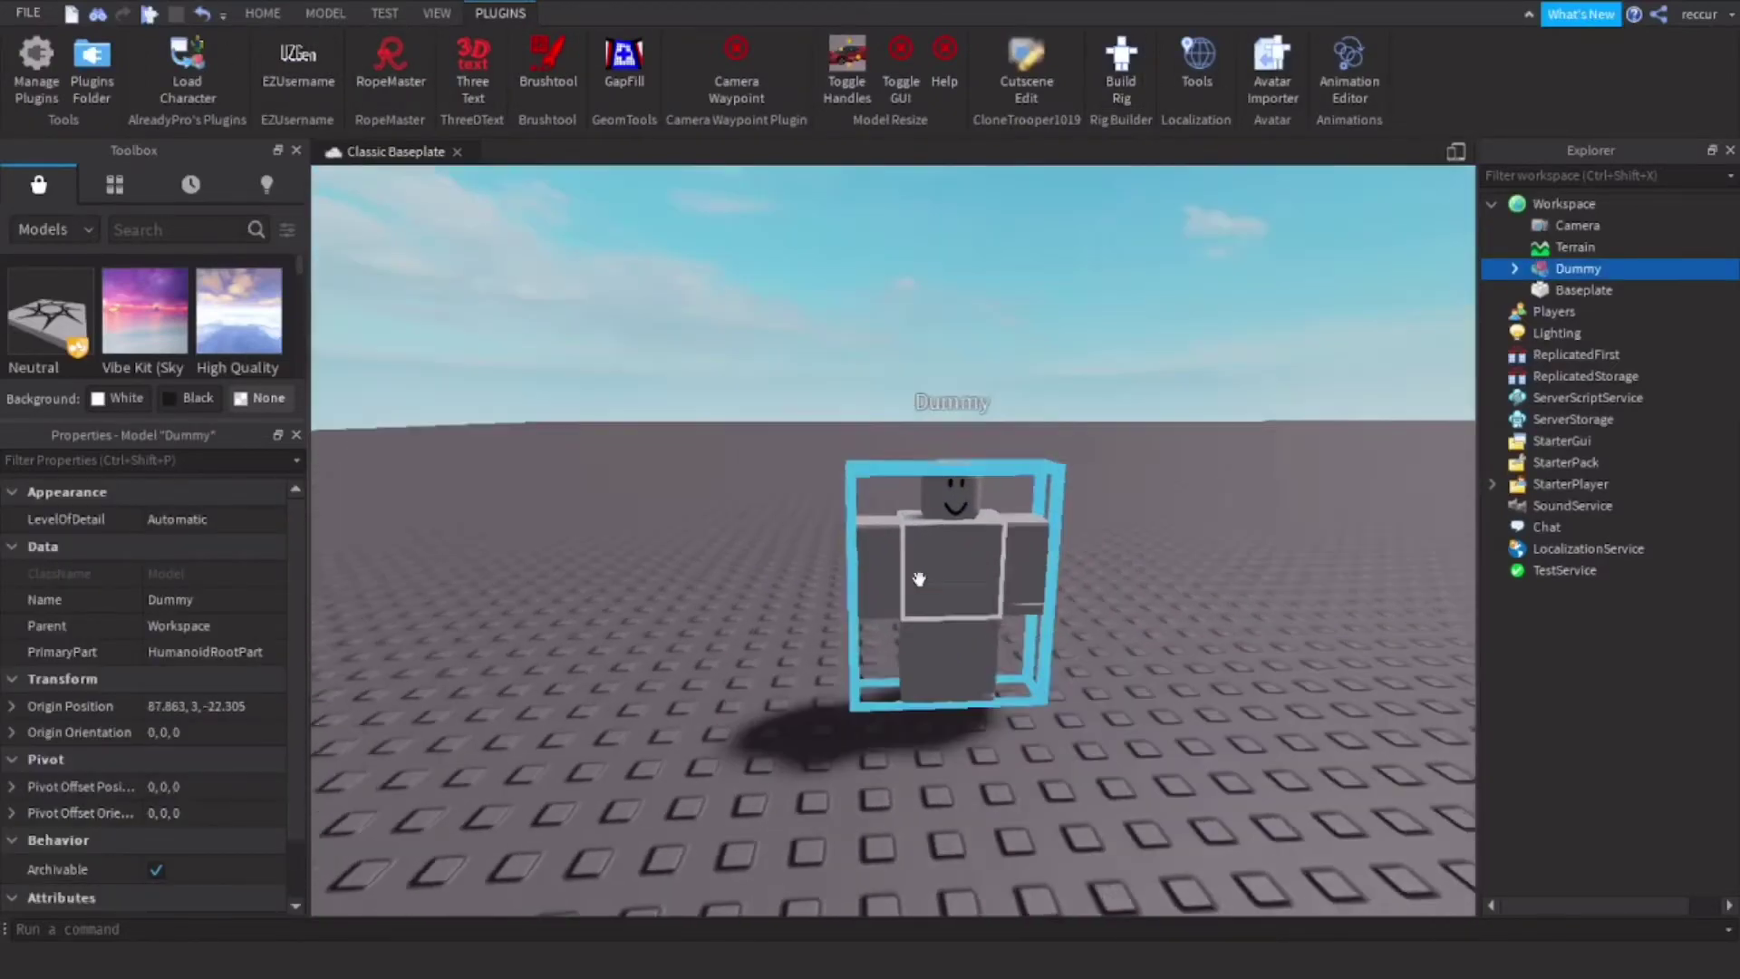
scroll(919, 579, up, 4)
scroll(919, 578, down, 2)
scroll(919, 578, up, 1)
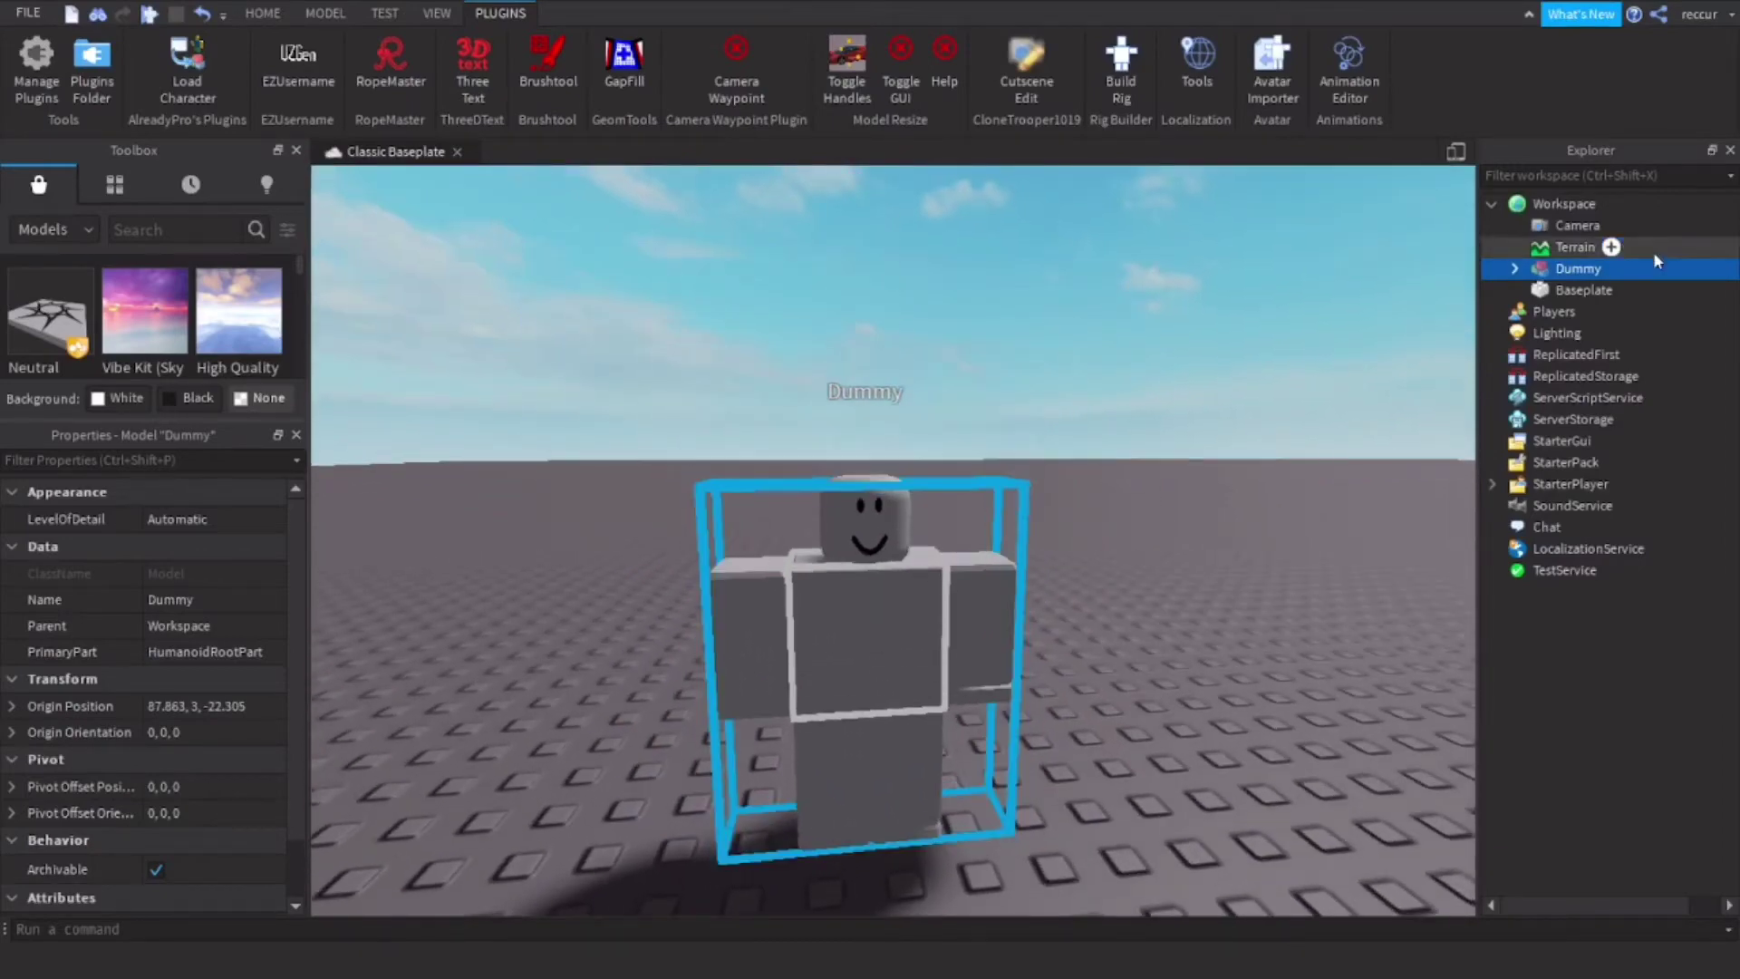
- Expand the Dummy's Head and insert a BillboardGui under it
click(1512, 267)
click(1571, 614)
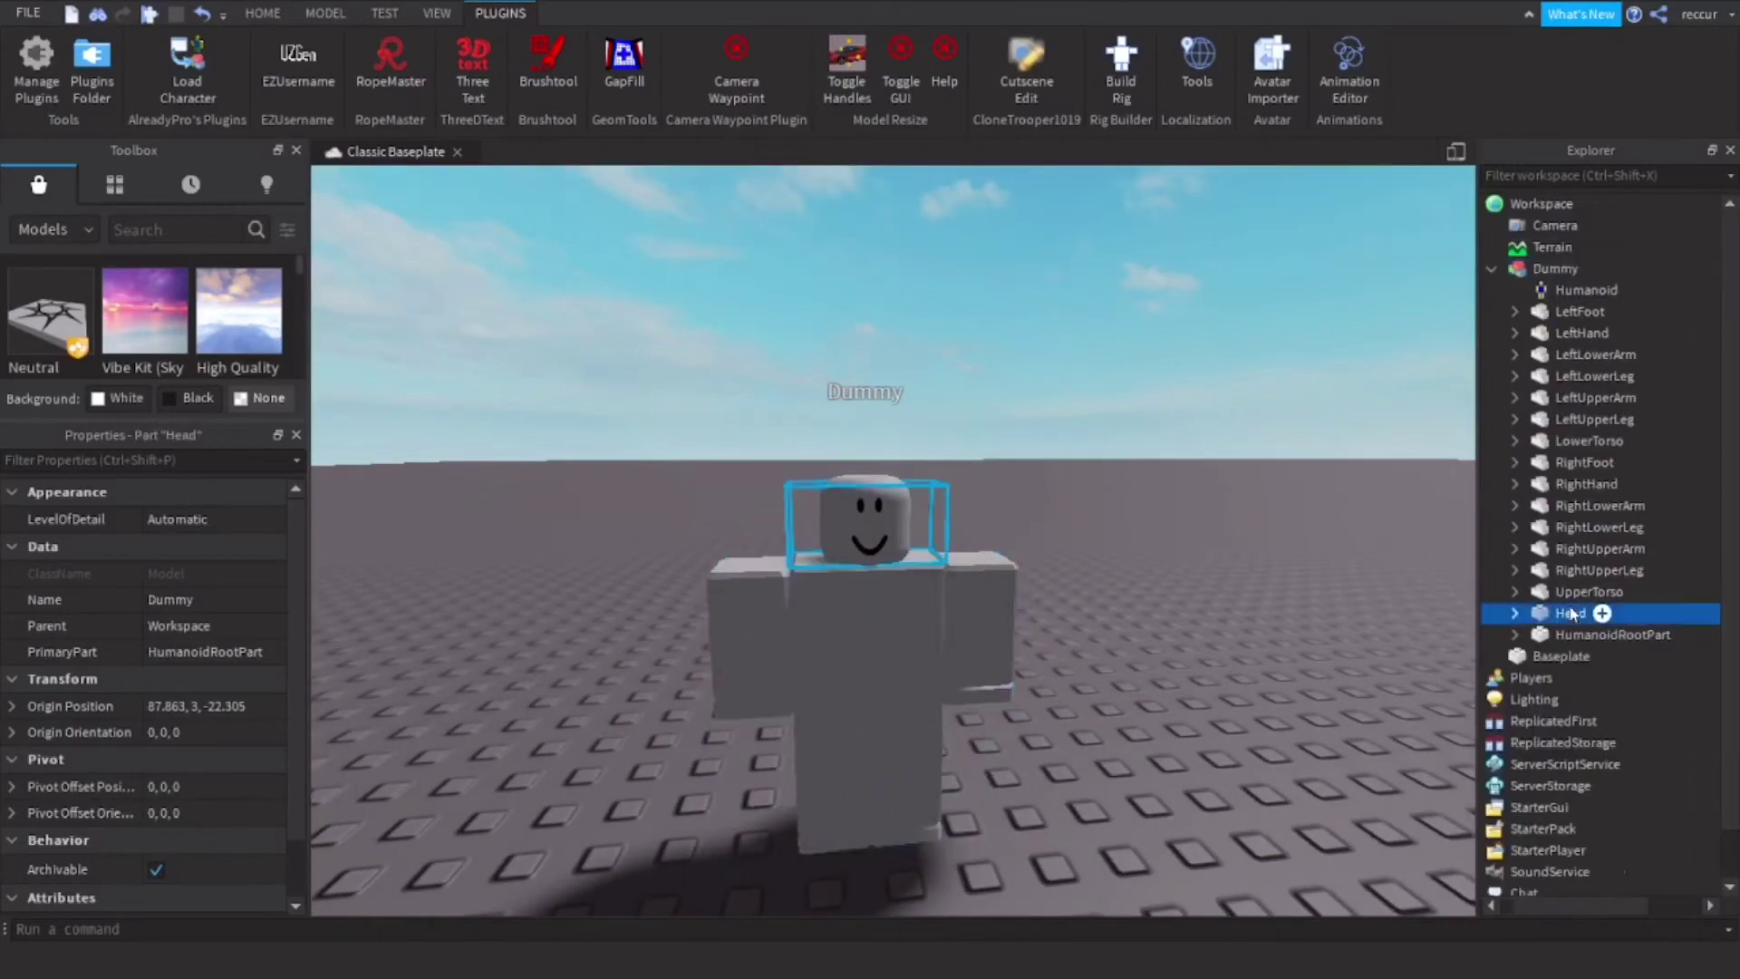
click(1515, 613)
drag(1480, 533, 1284, 545)
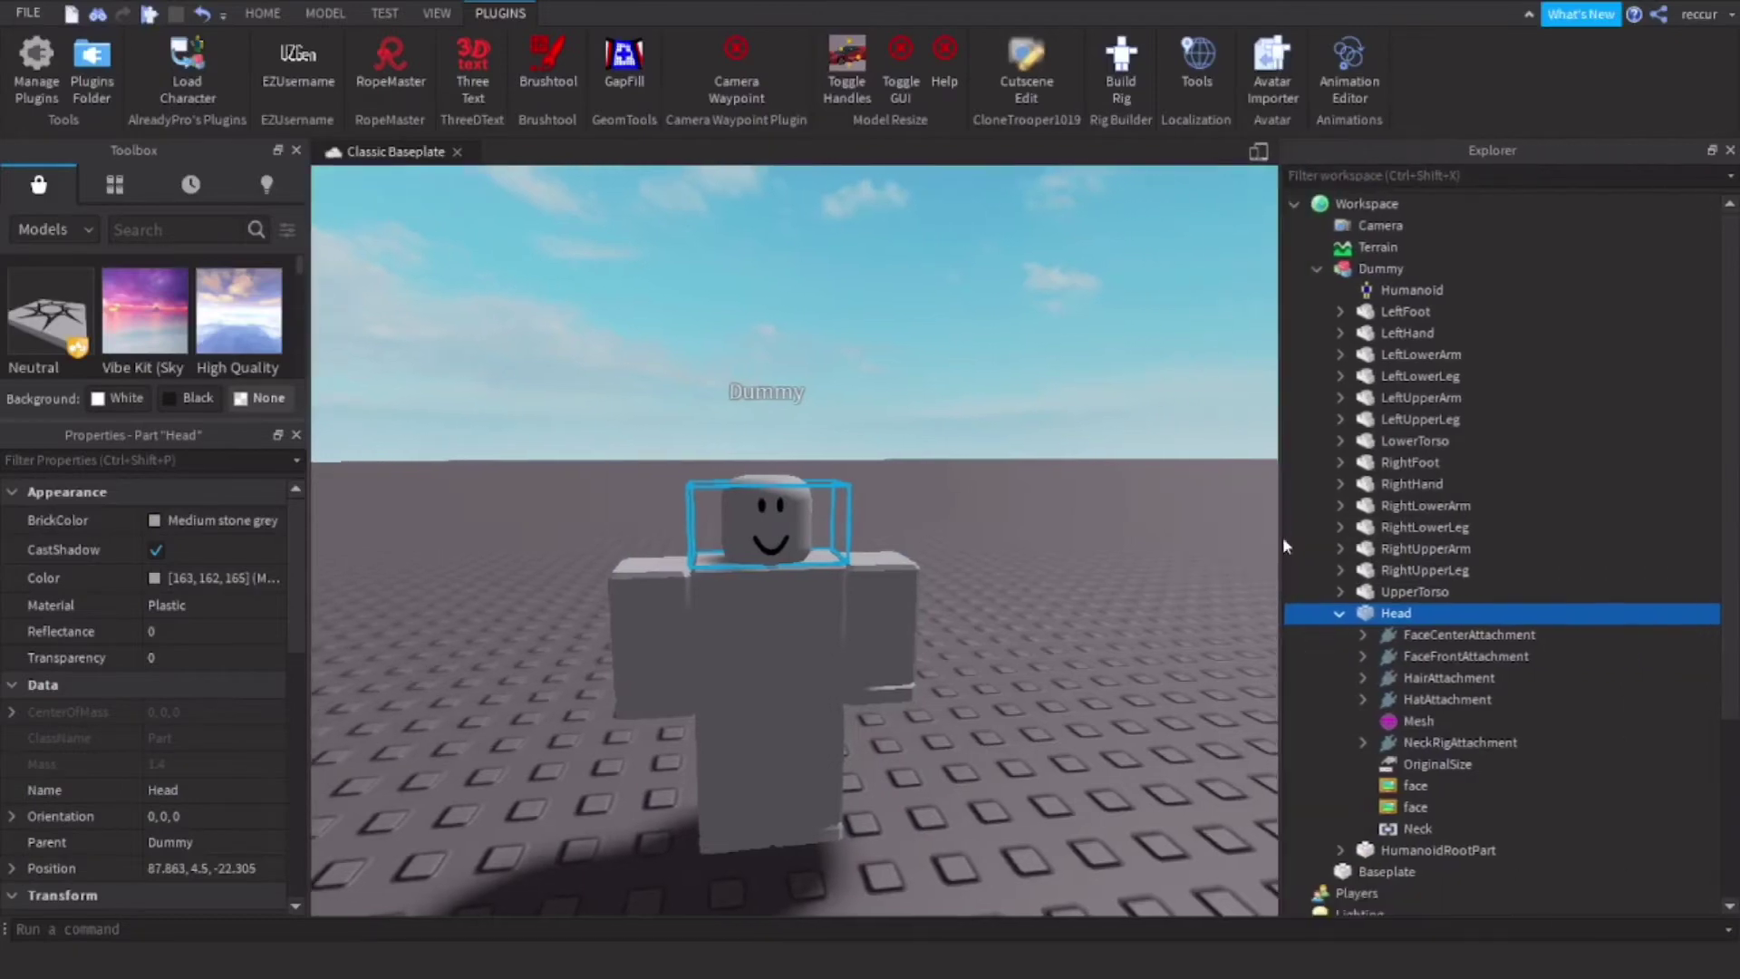
click(1428, 614)
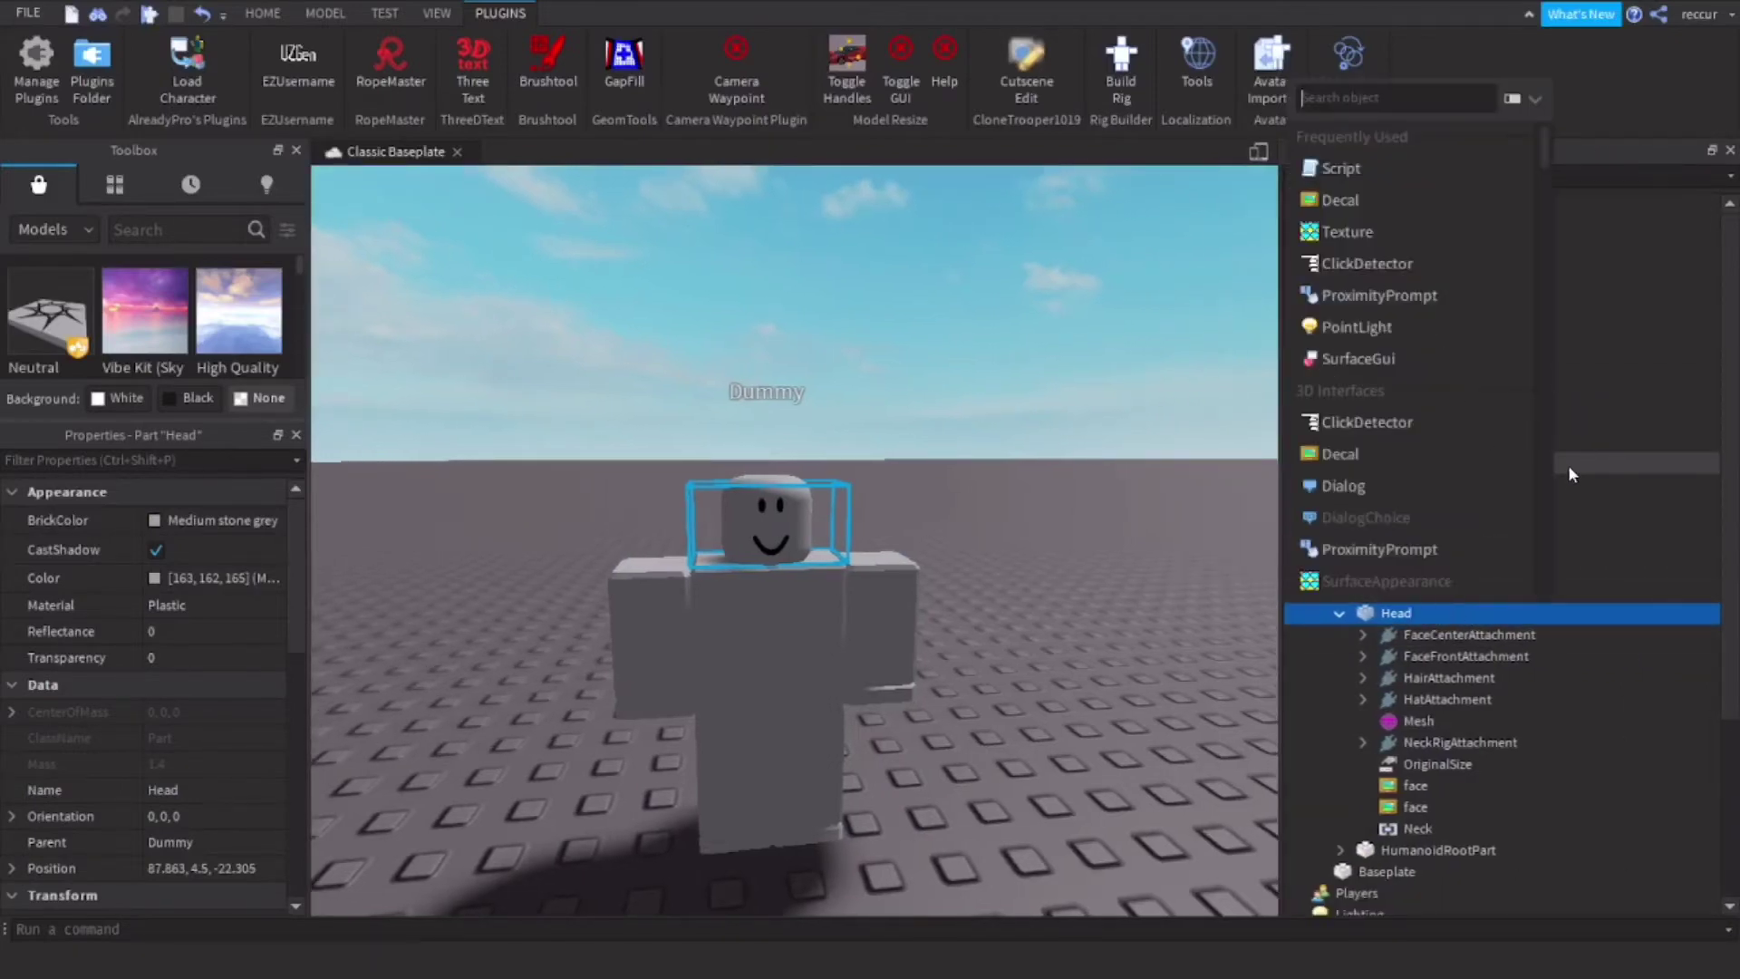
text(billboard)
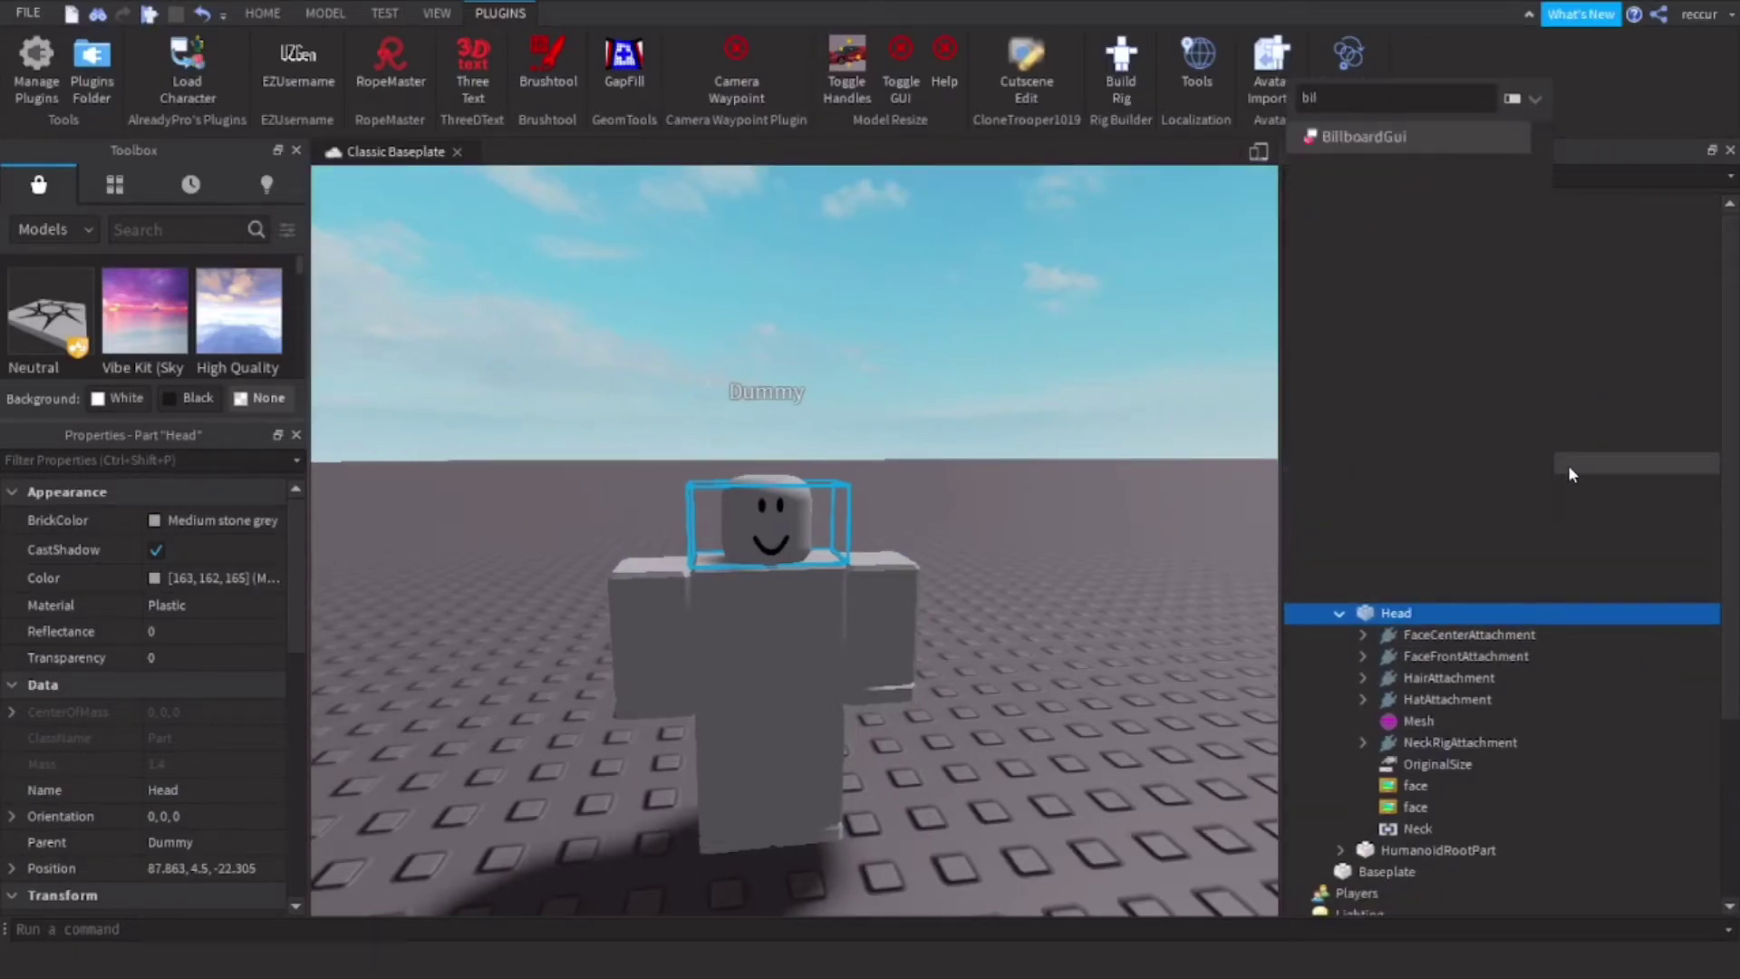
key(Return)
mouse_move(1418, 617)
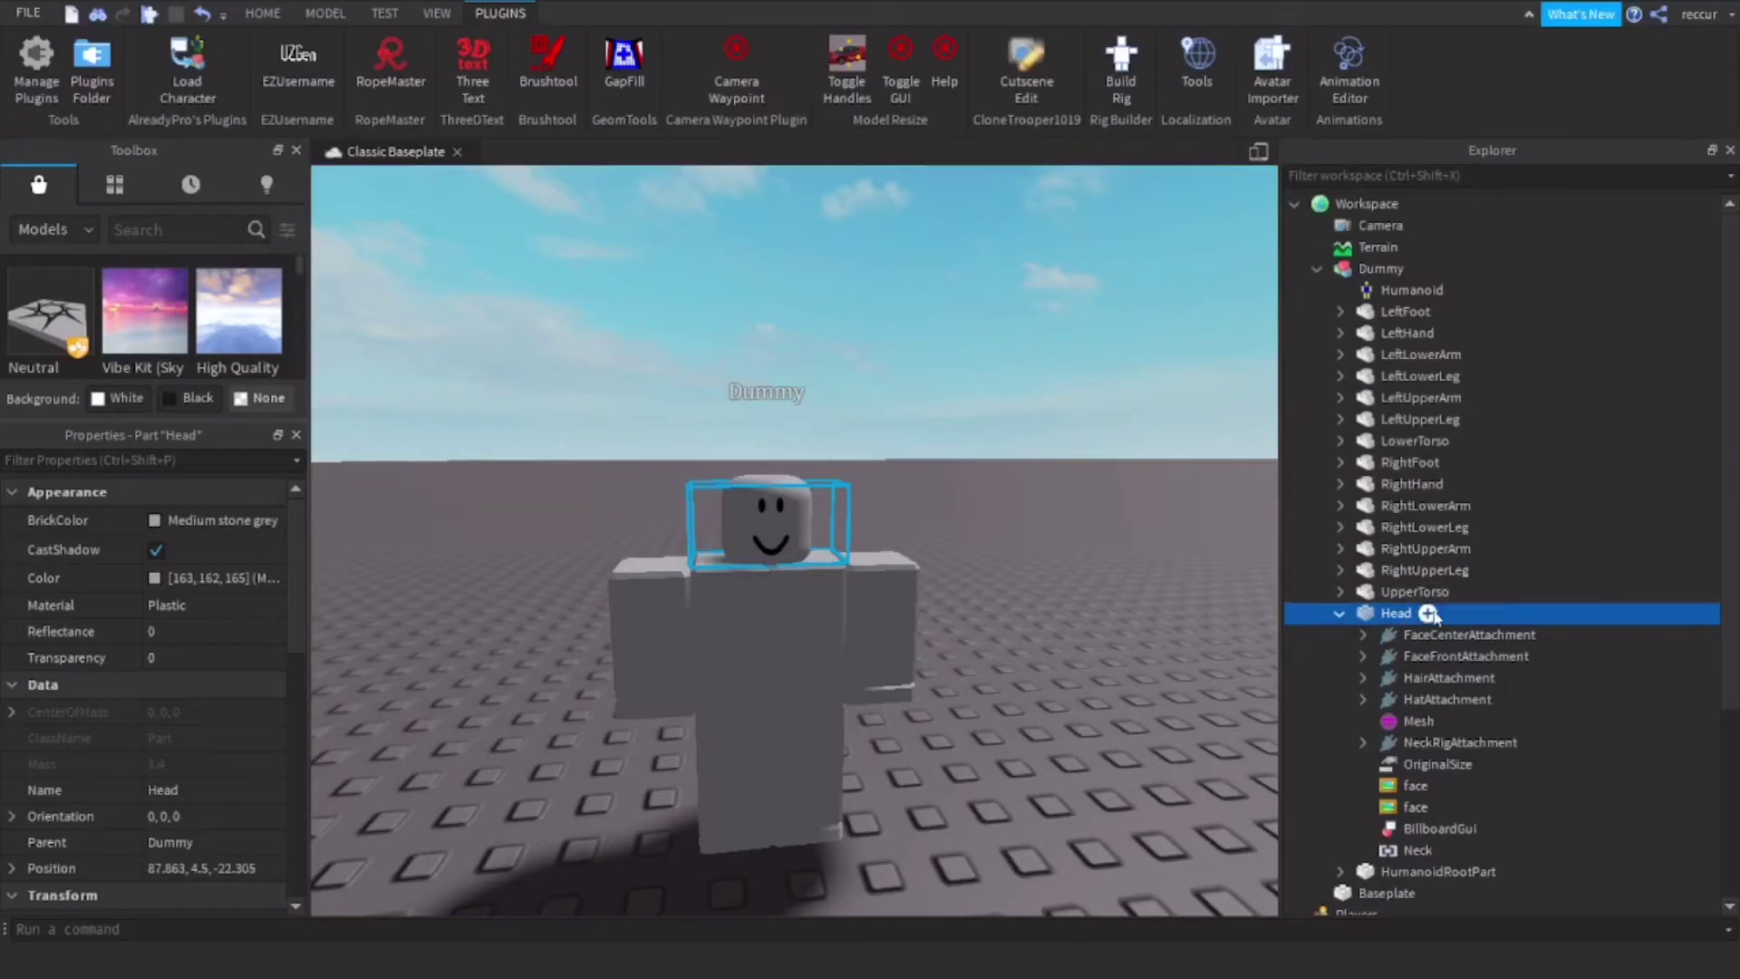
scroll(1440, 726, down, 3)
click(1427, 708)
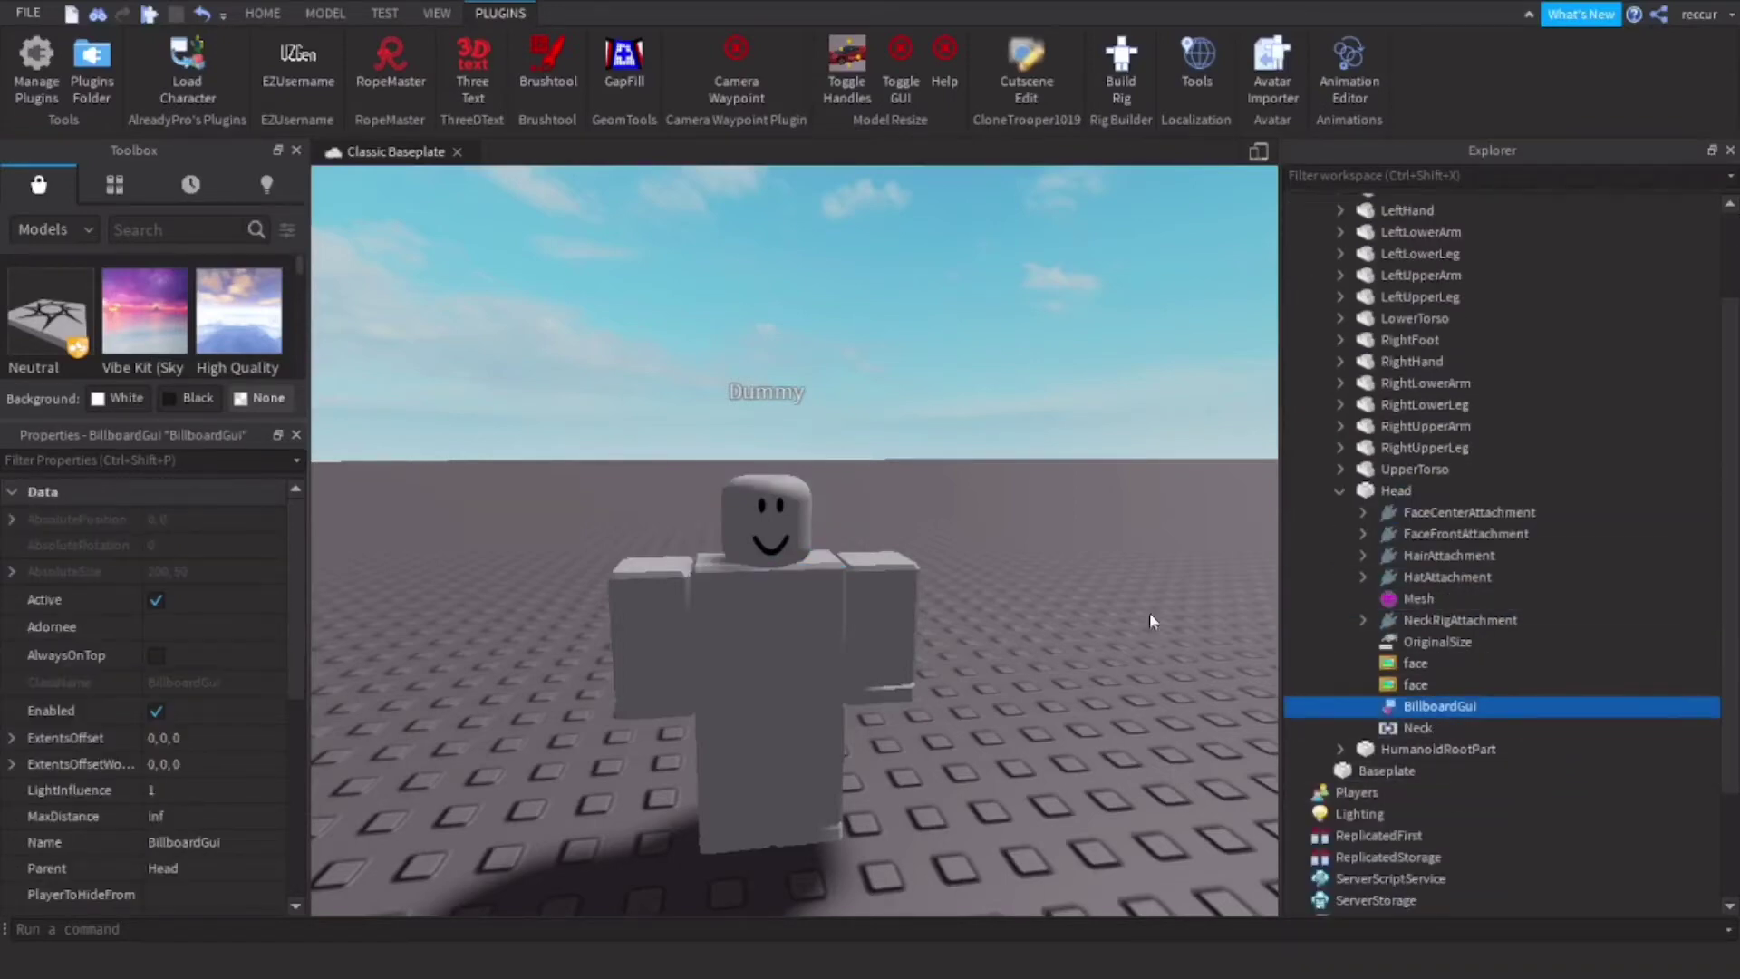
right_drag(1149, 612, 1101, 567)
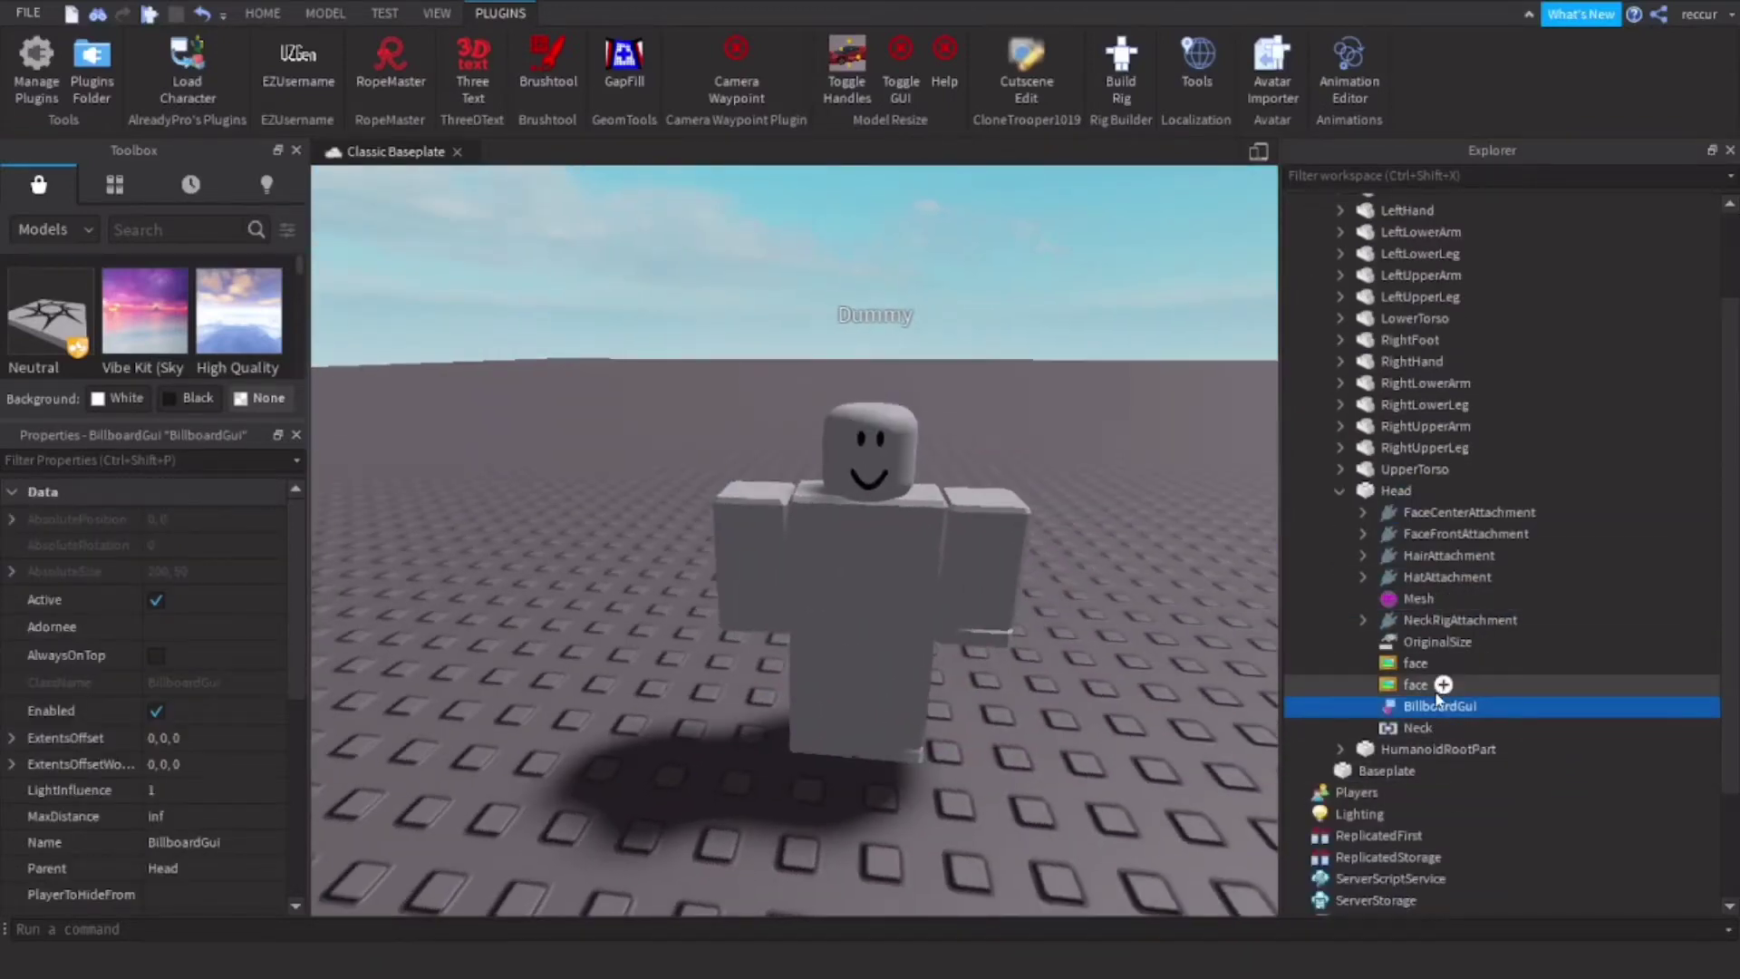
- Add a TextLabel inside the BillboardGui, then reselect the BillboardGui
click(1492, 707)
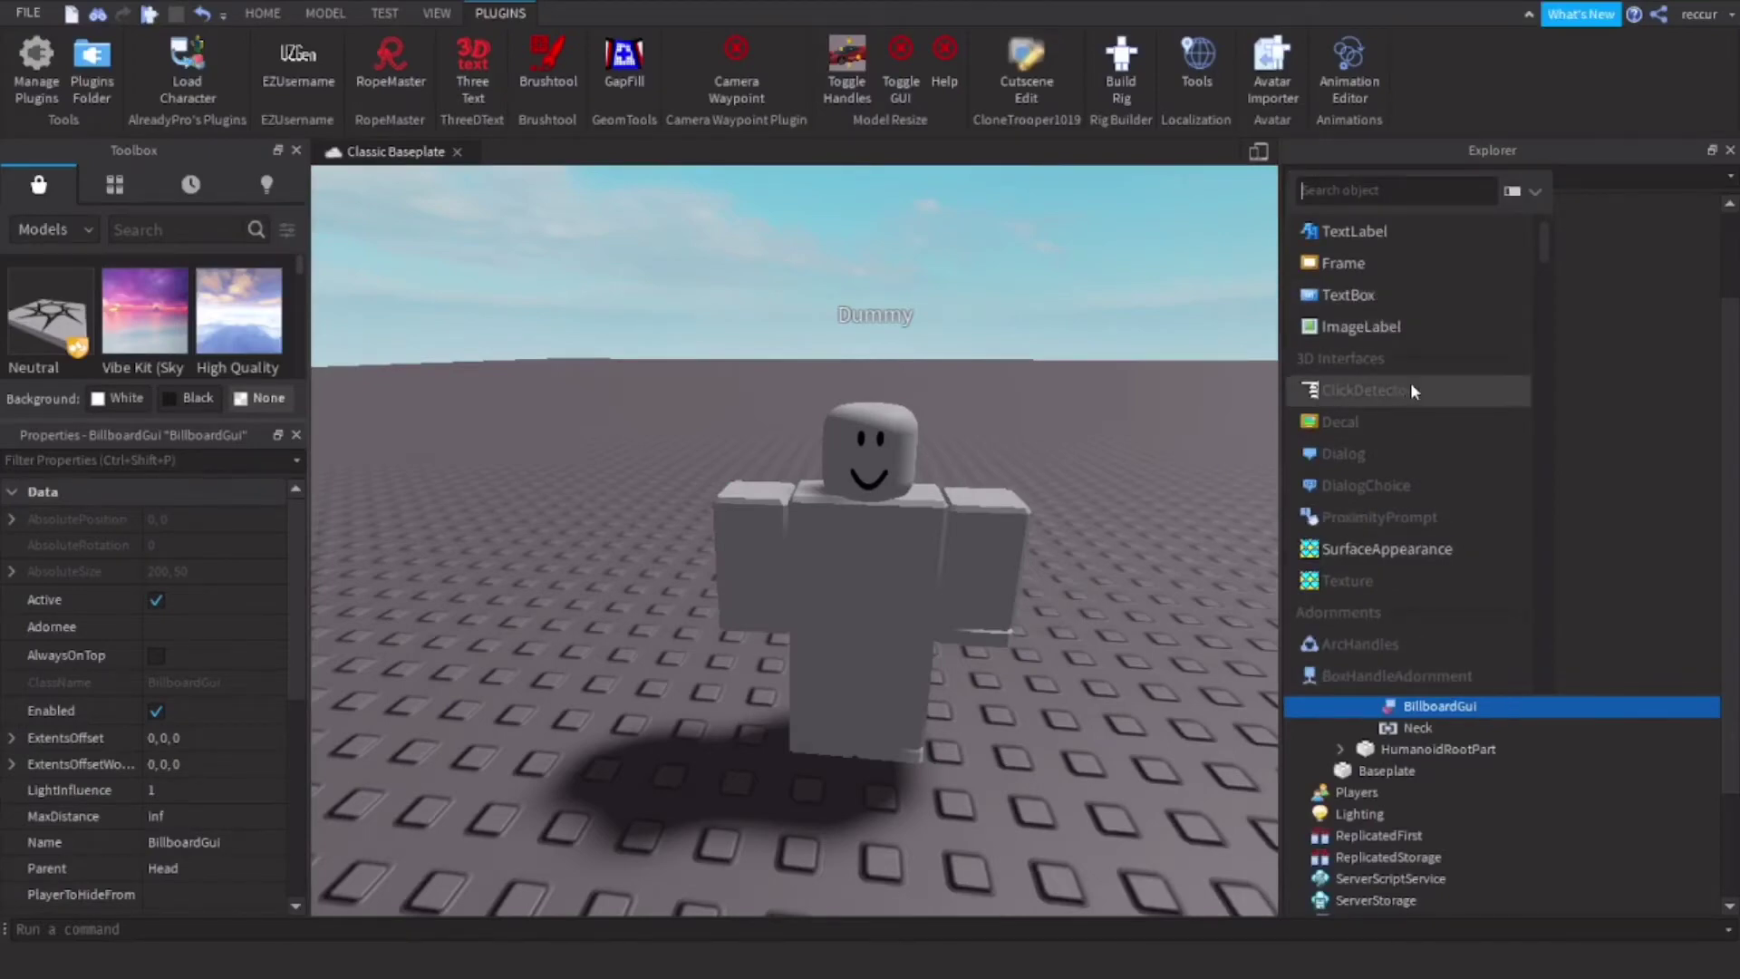
click(1352, 231)
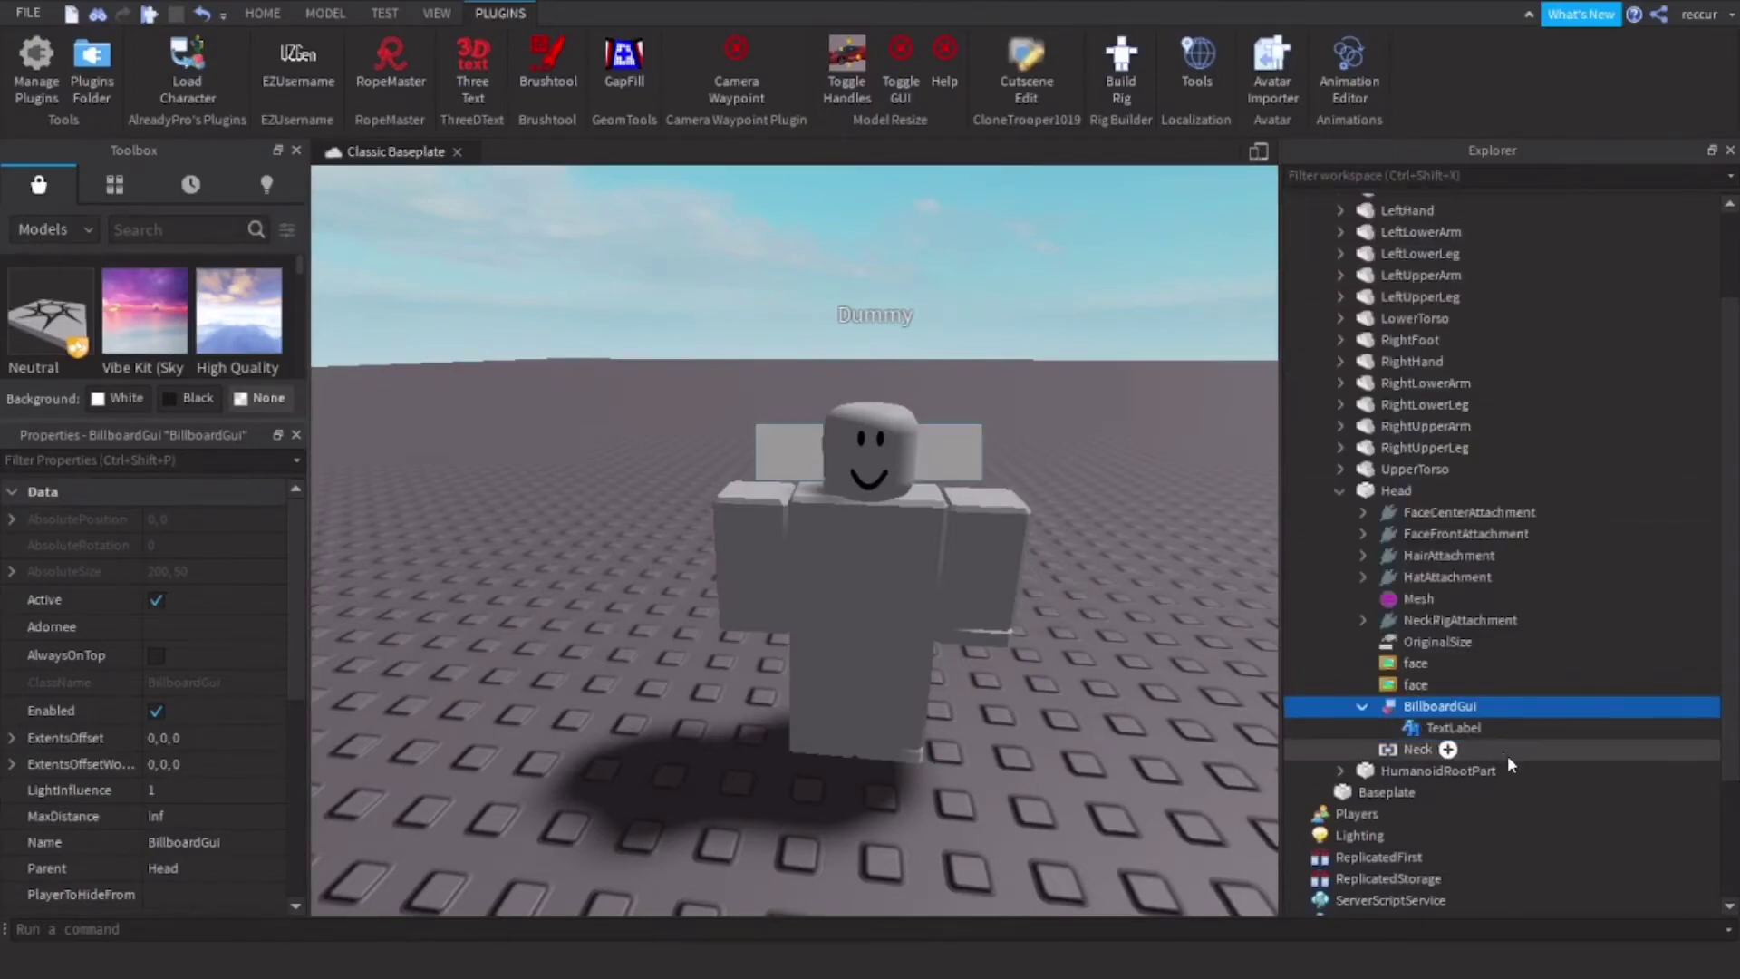
click(1456, 729)
scroll(1088, 565, up, 5)
scroll(1088, 566, down, 4)
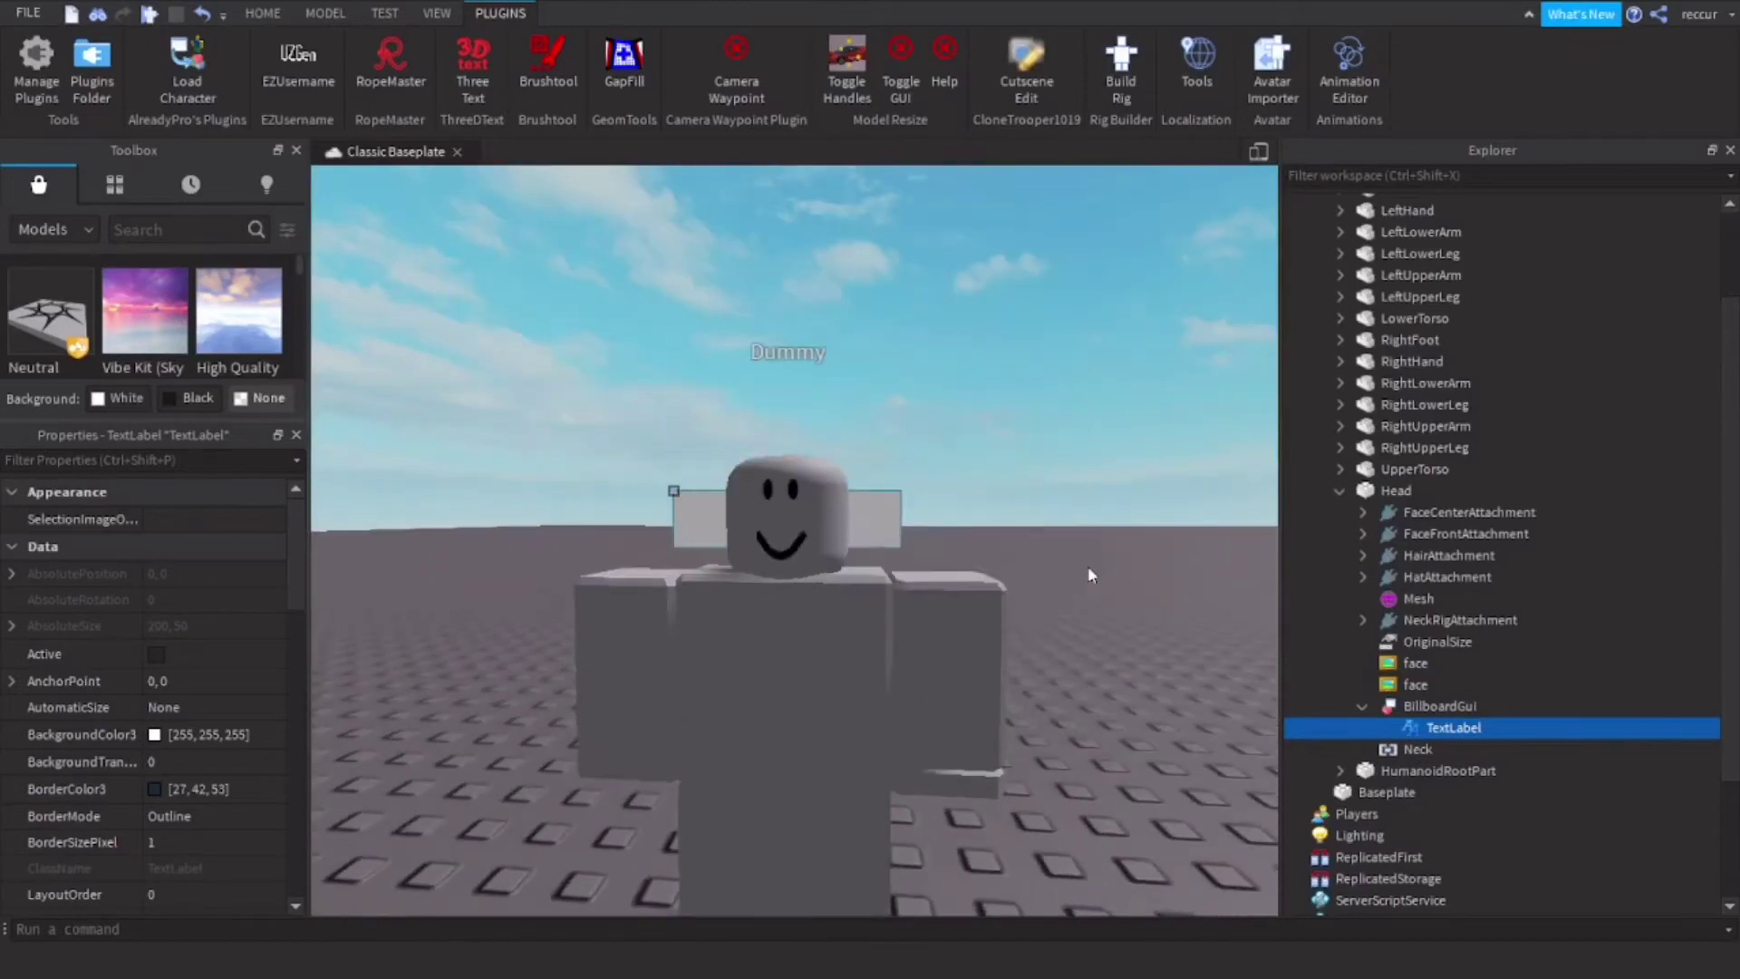
scroll(1088, 566, up, 2)
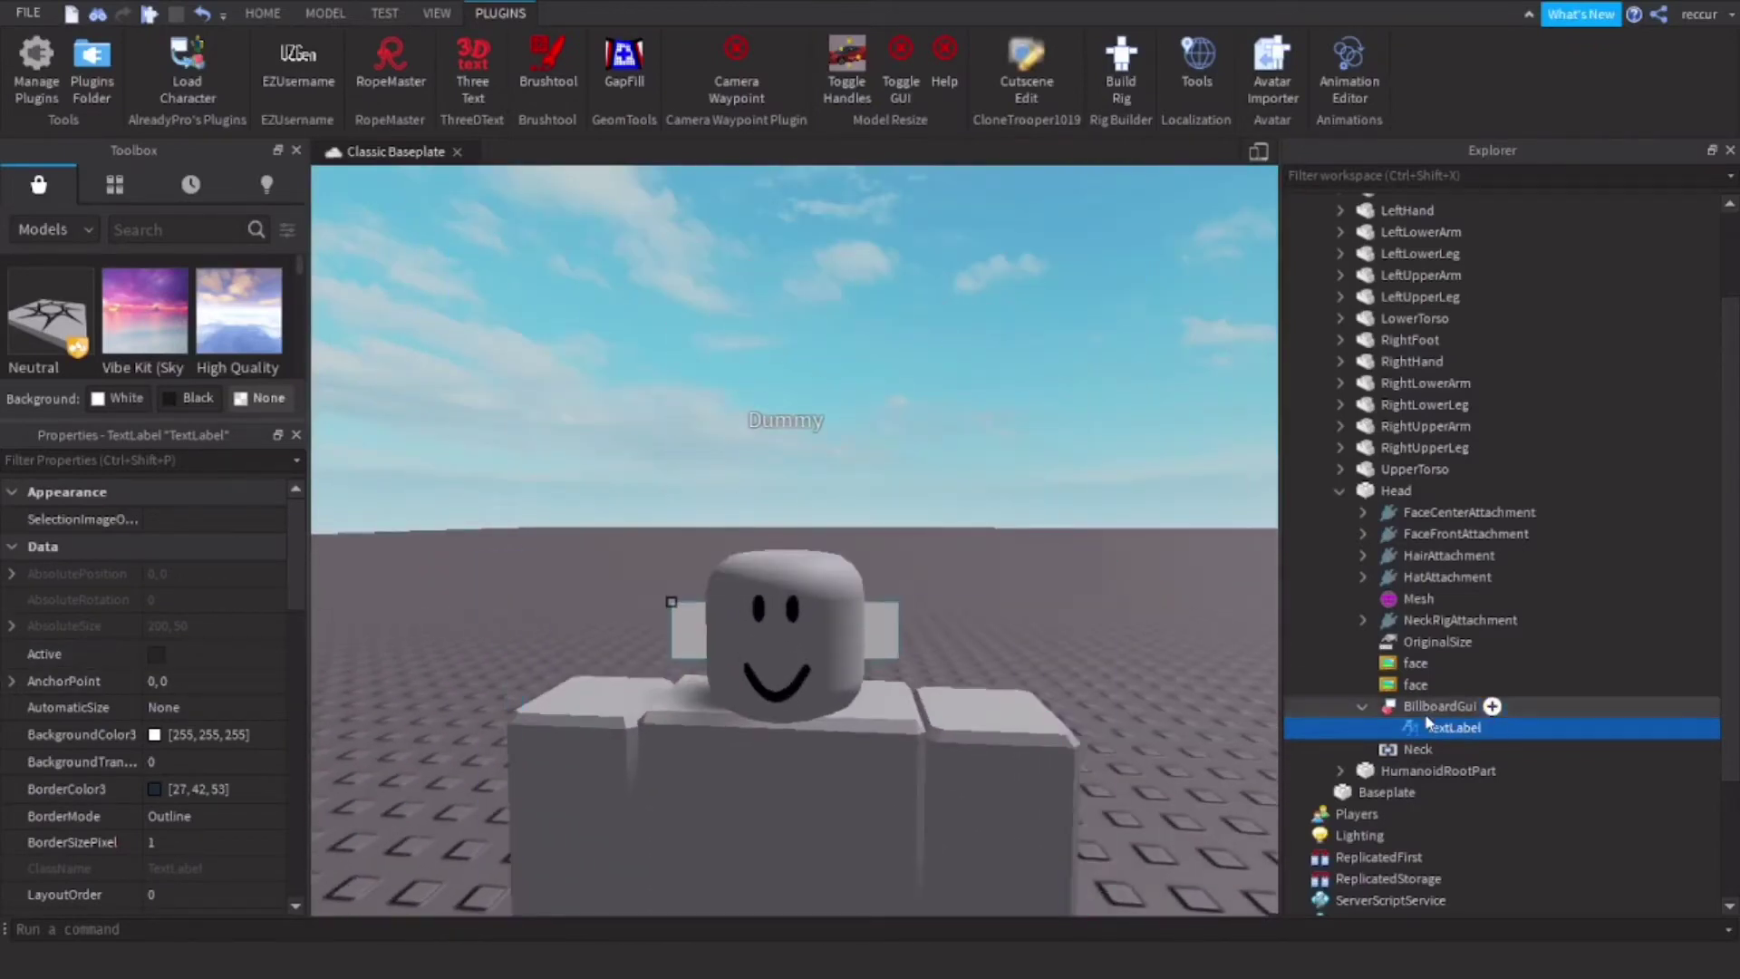
click(1432, 707)
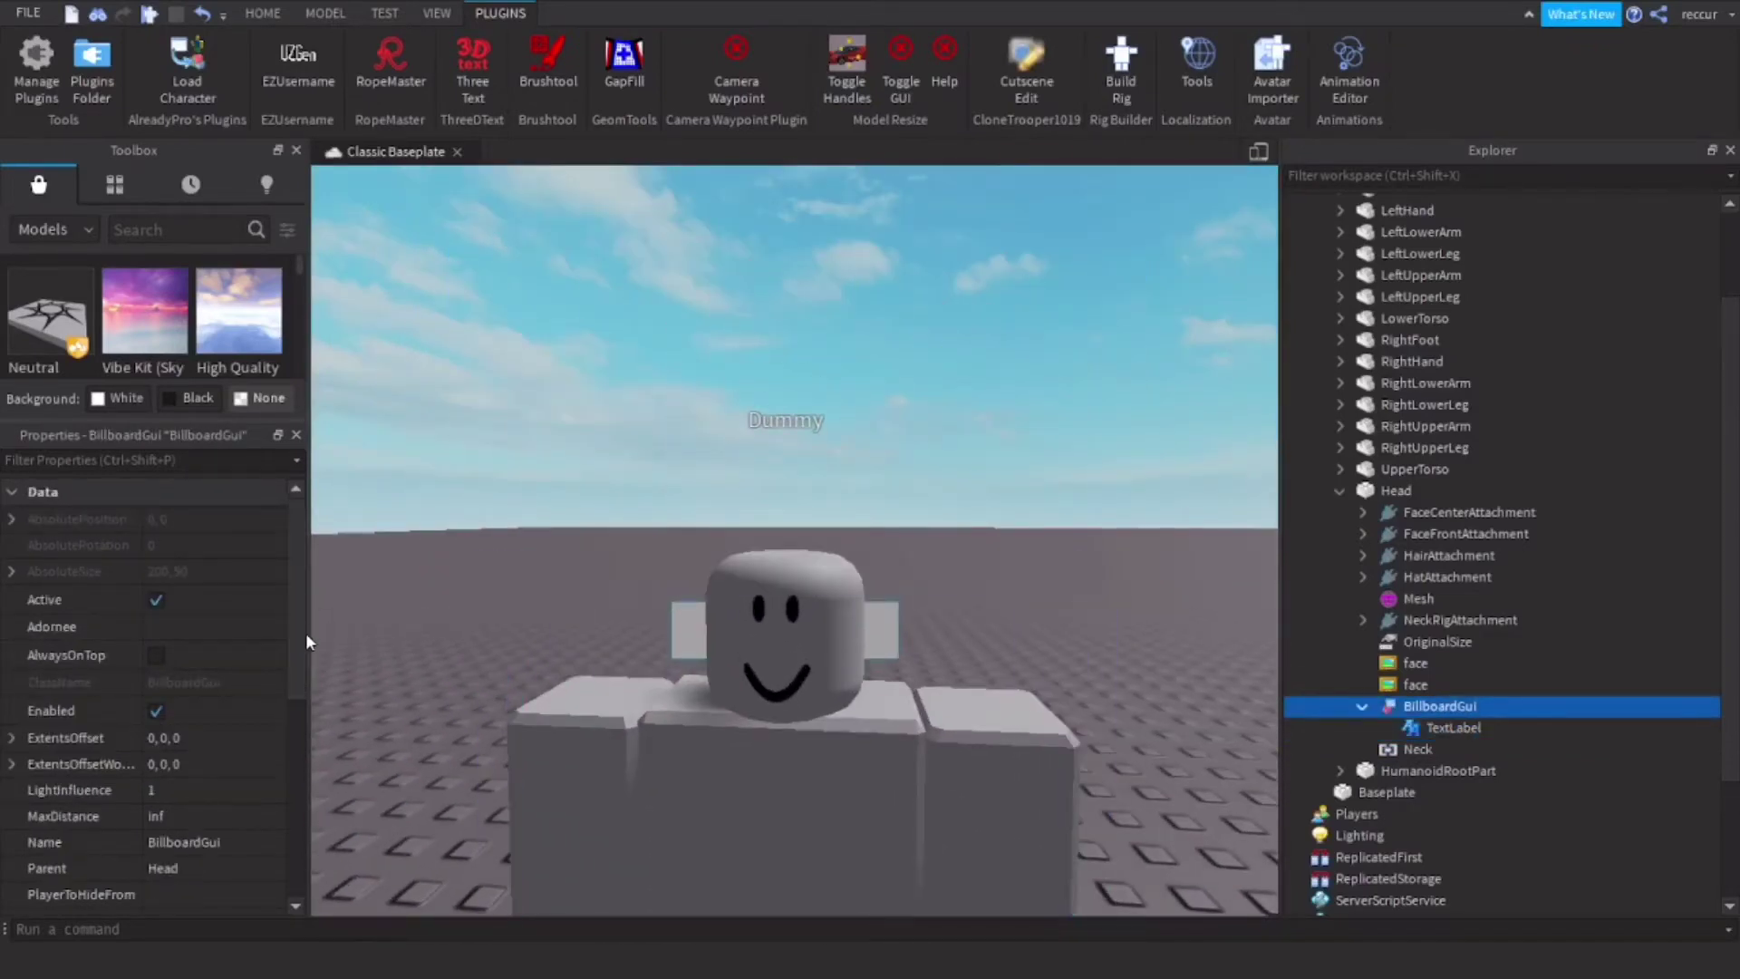
- Widen the Properties panel and tick AlwaysOnTop on the BillboardGui
drag(307, 635, 526, 632)
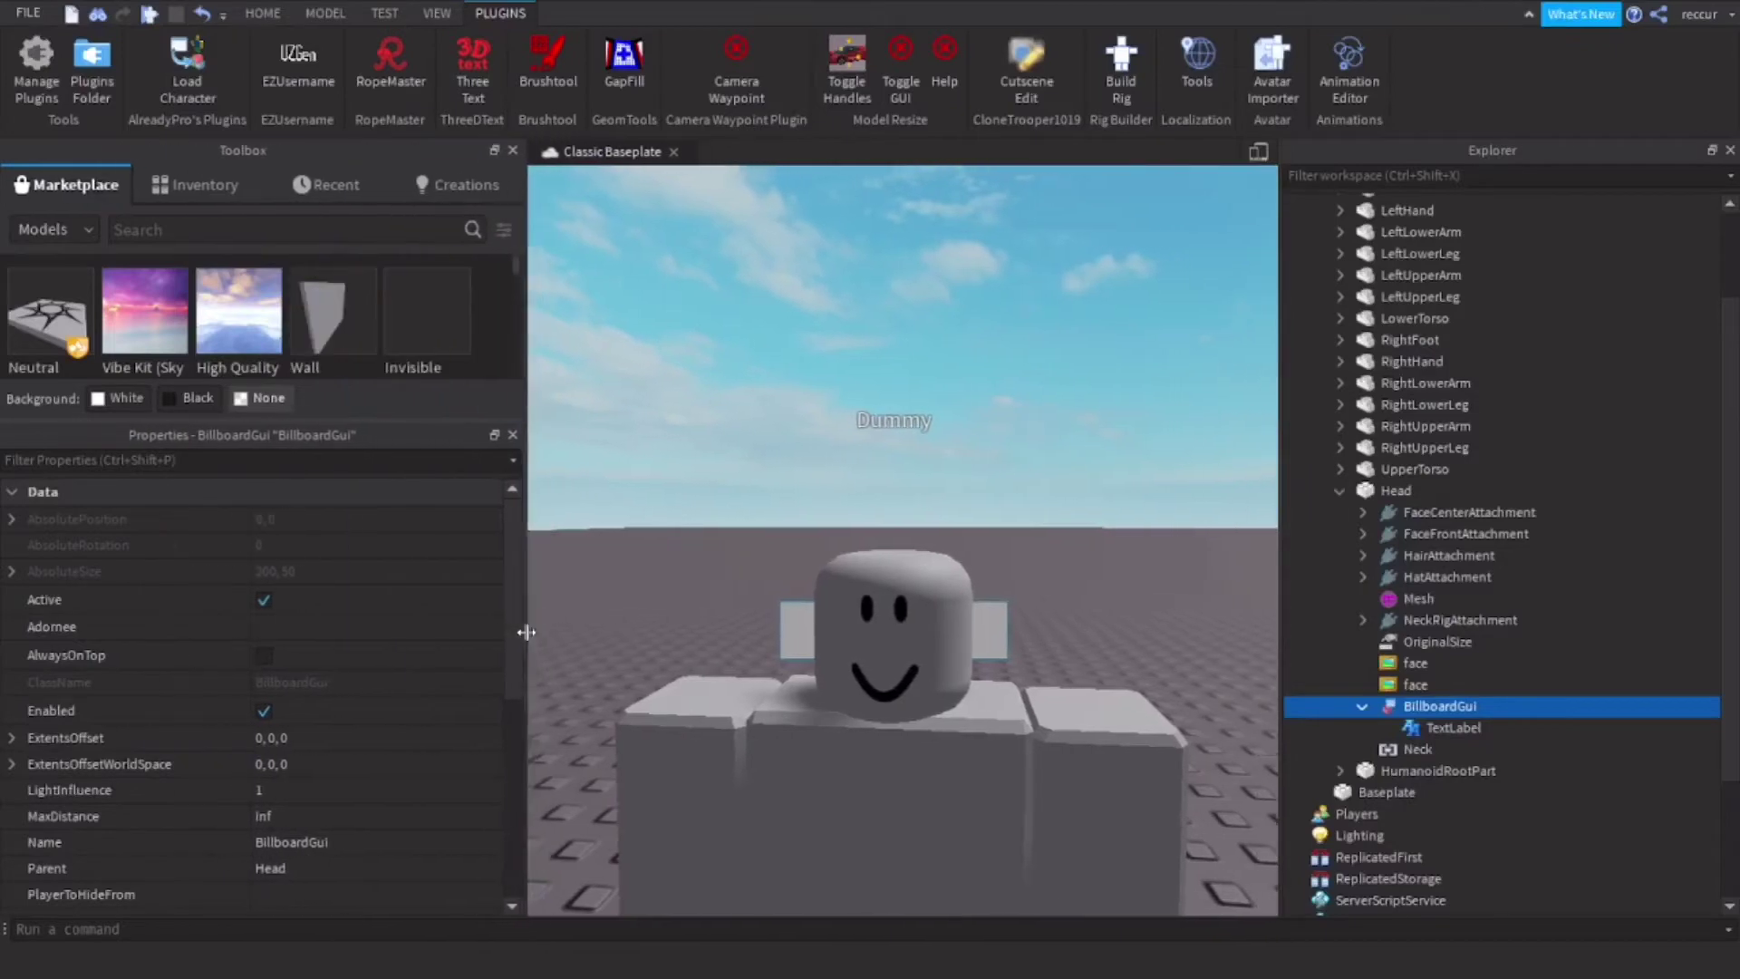
click(264, 652)
scroll(330, 704, down, 4)
scroll(330, 704, down, 2)
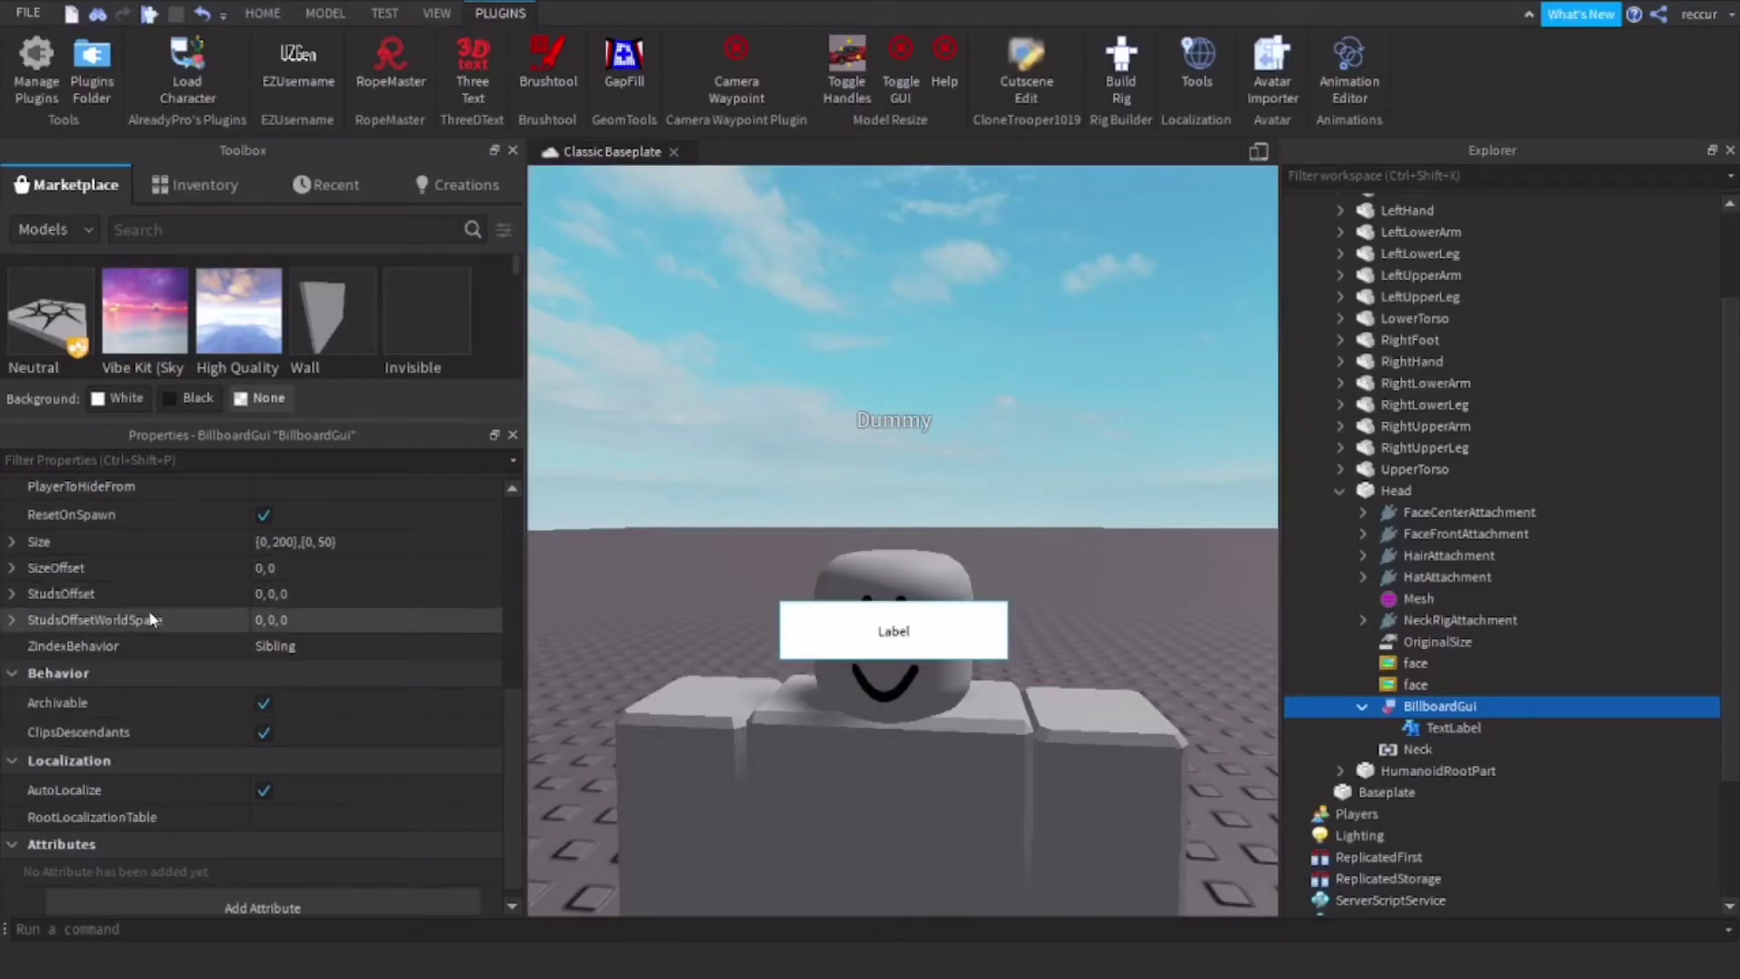
- Set the BillboardGui's StudsOffset to 0, 2, 0
click(272, 593)
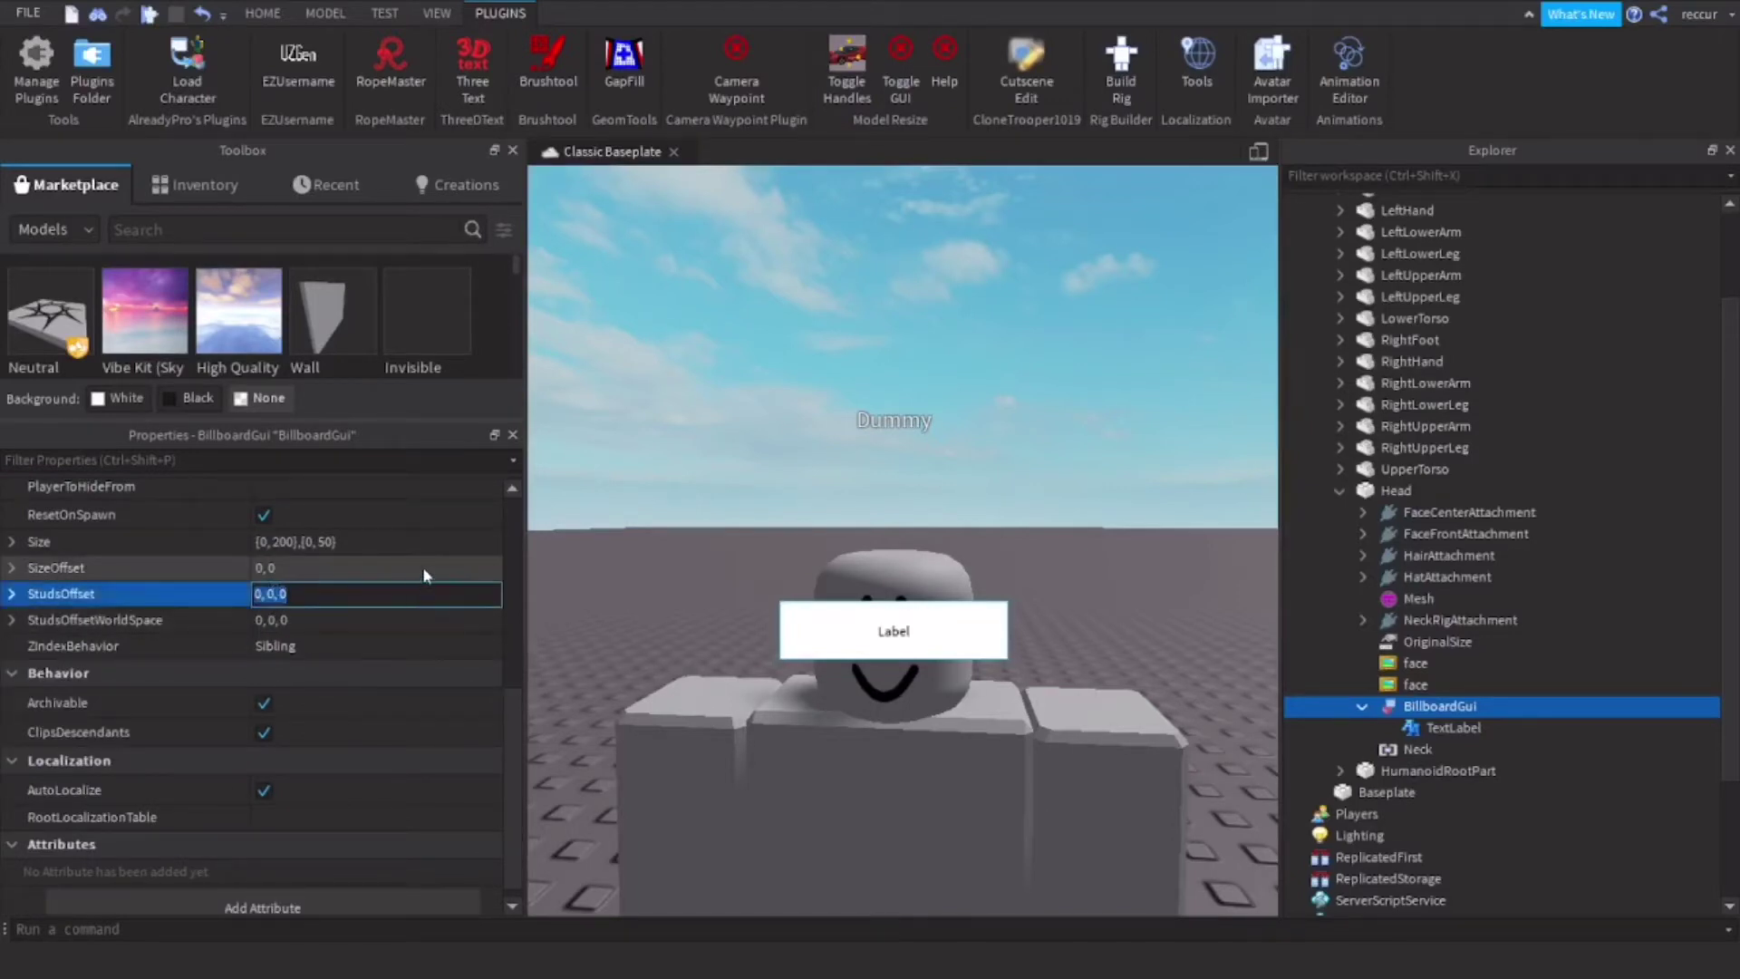
key(Right)
key(Left)
key(Left)
key(Left)
key(Delete)
text(2)
key(Return)
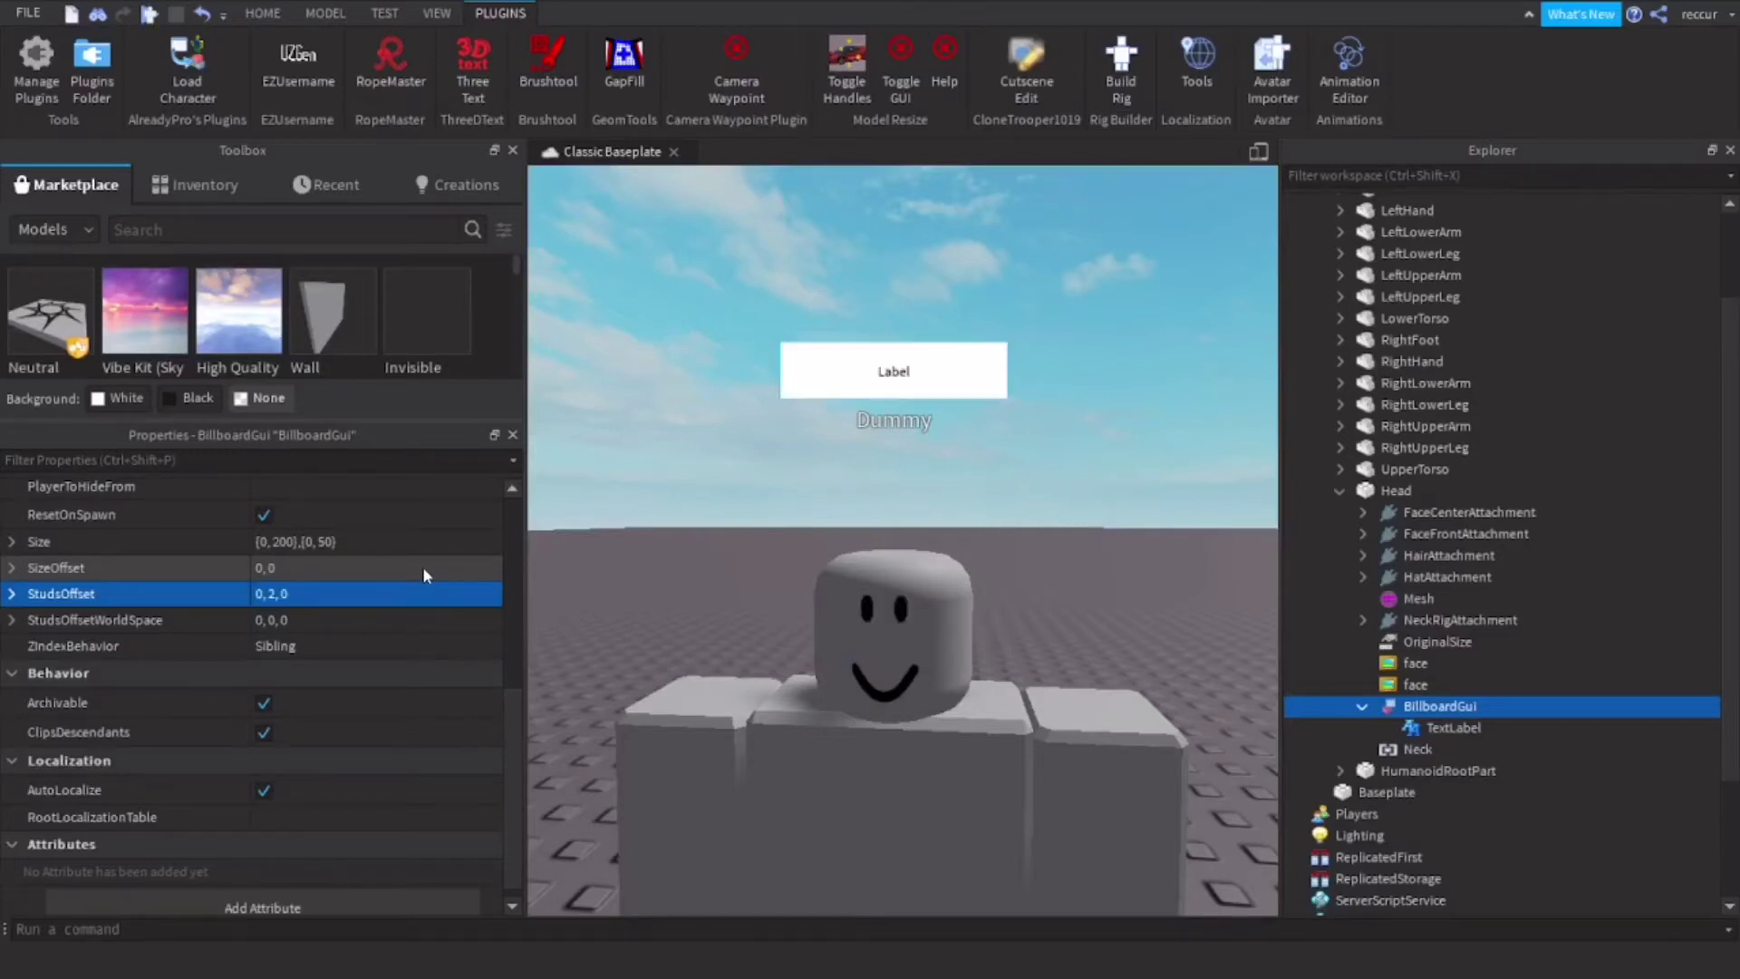
scroll(1079, 544, up, 5)
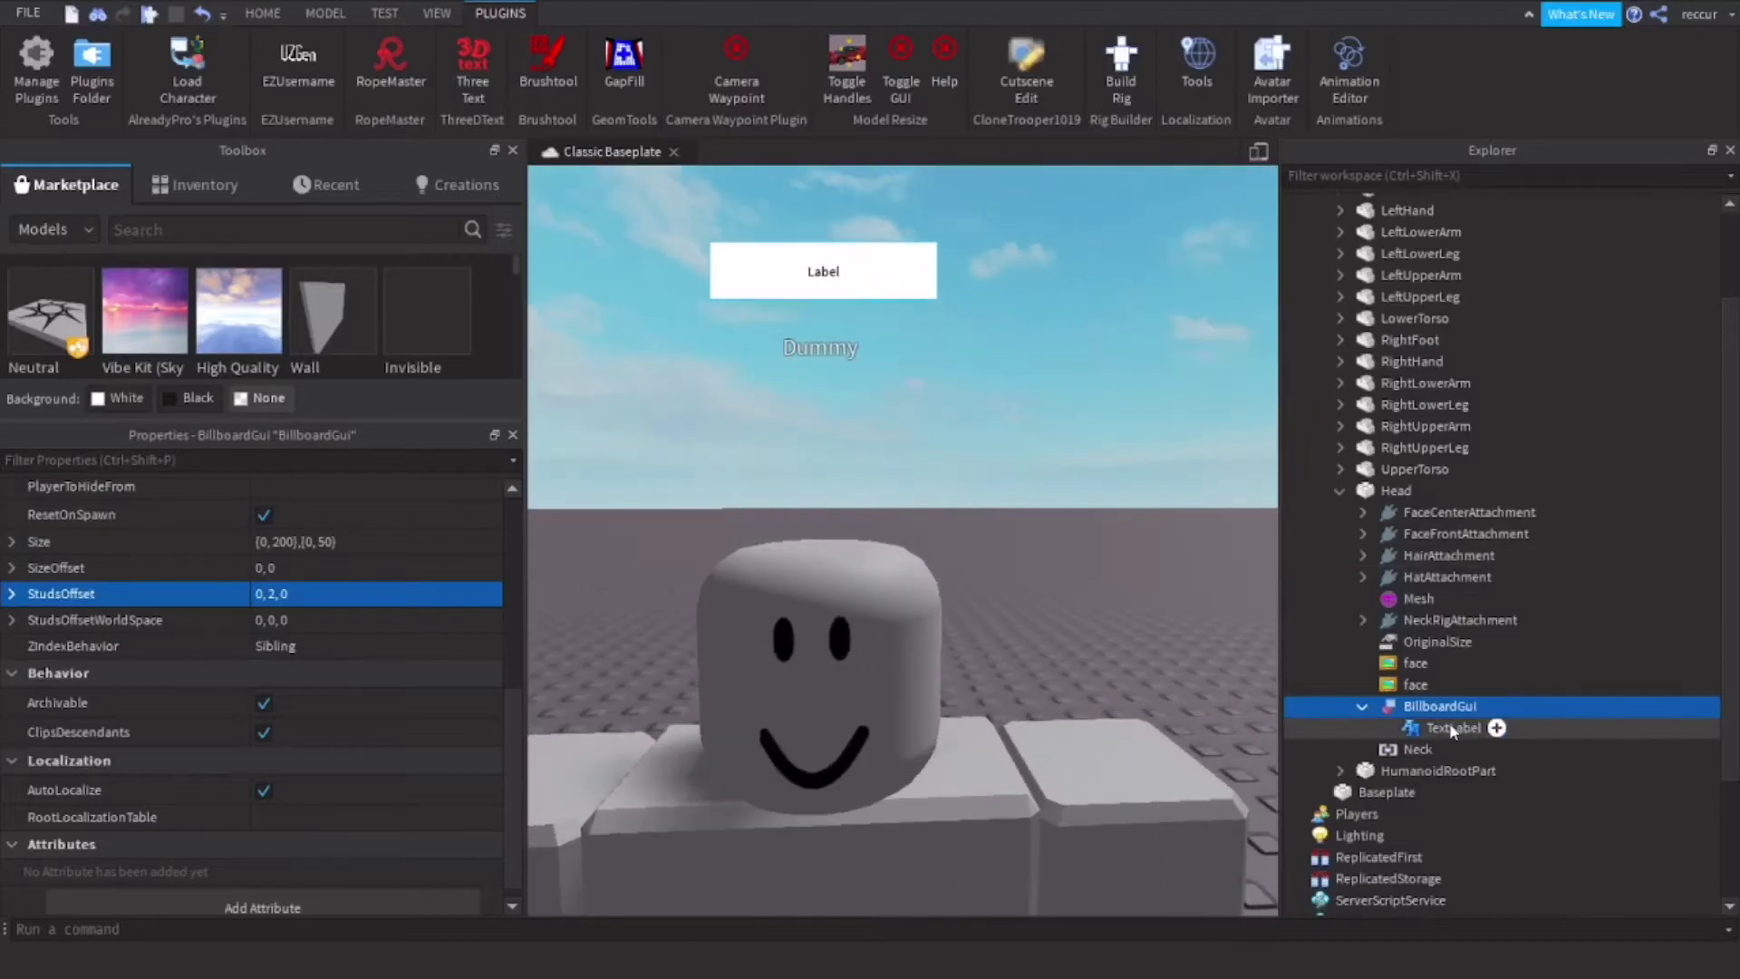
- Change the TextLabel's Size from pixel offsets to {1, 0},{0.5, 0}
click(1486, 727)
scroll(156, 688, up, 5)
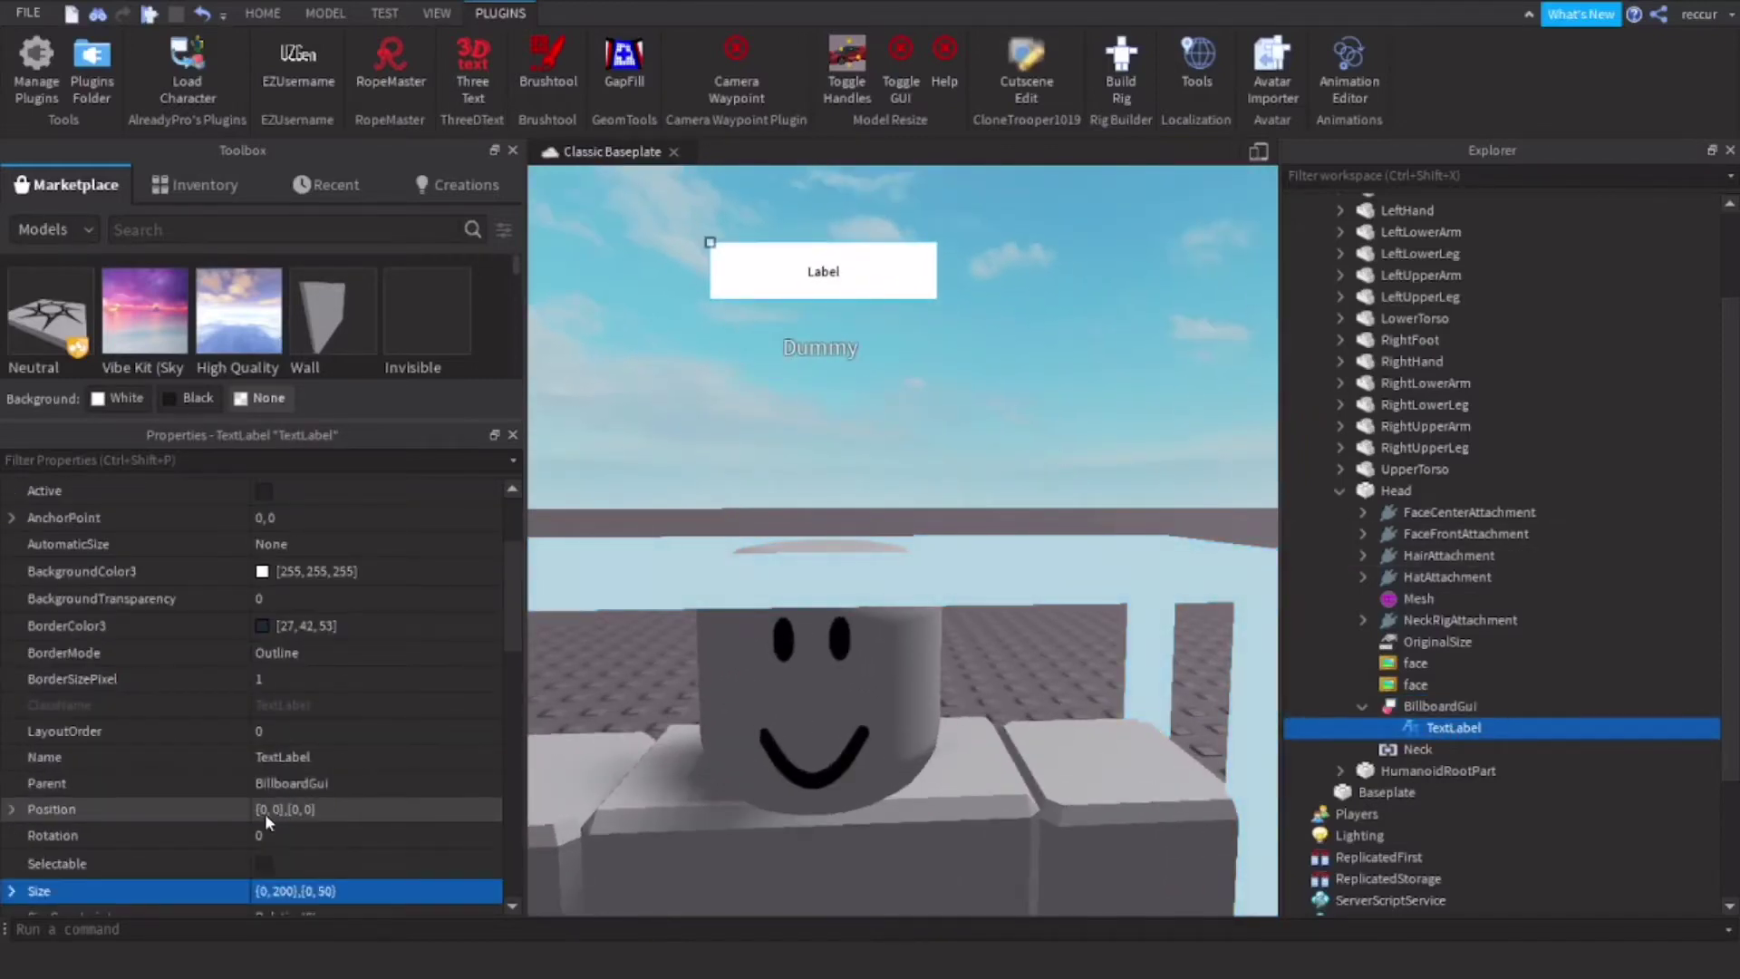
scroll(293, 791, down, 3)
double_click(281, 645)
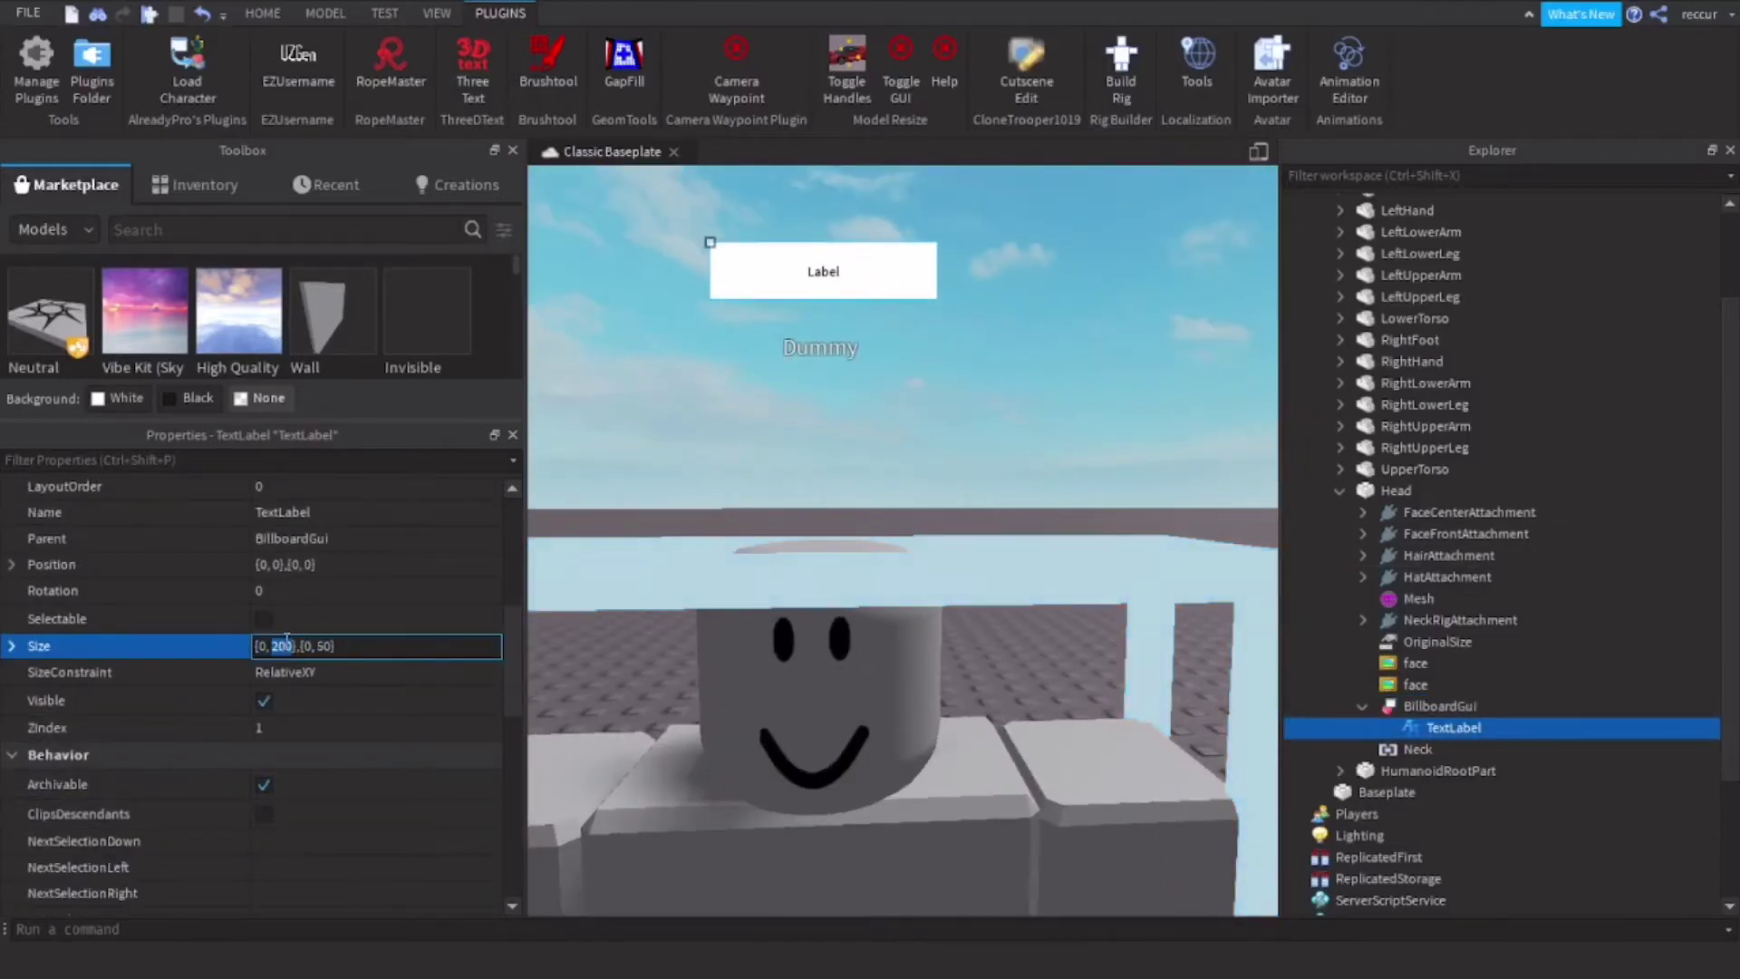
key(BackSpace)
key(Left)
key(Left)
key(BackSpace)
key(Left)
key(Left)
key(Left)
key(Left)
key(Left)
key(Left)
key(BackSpace)
text(1)
click(286, 644)
text(.5)
key(Return)
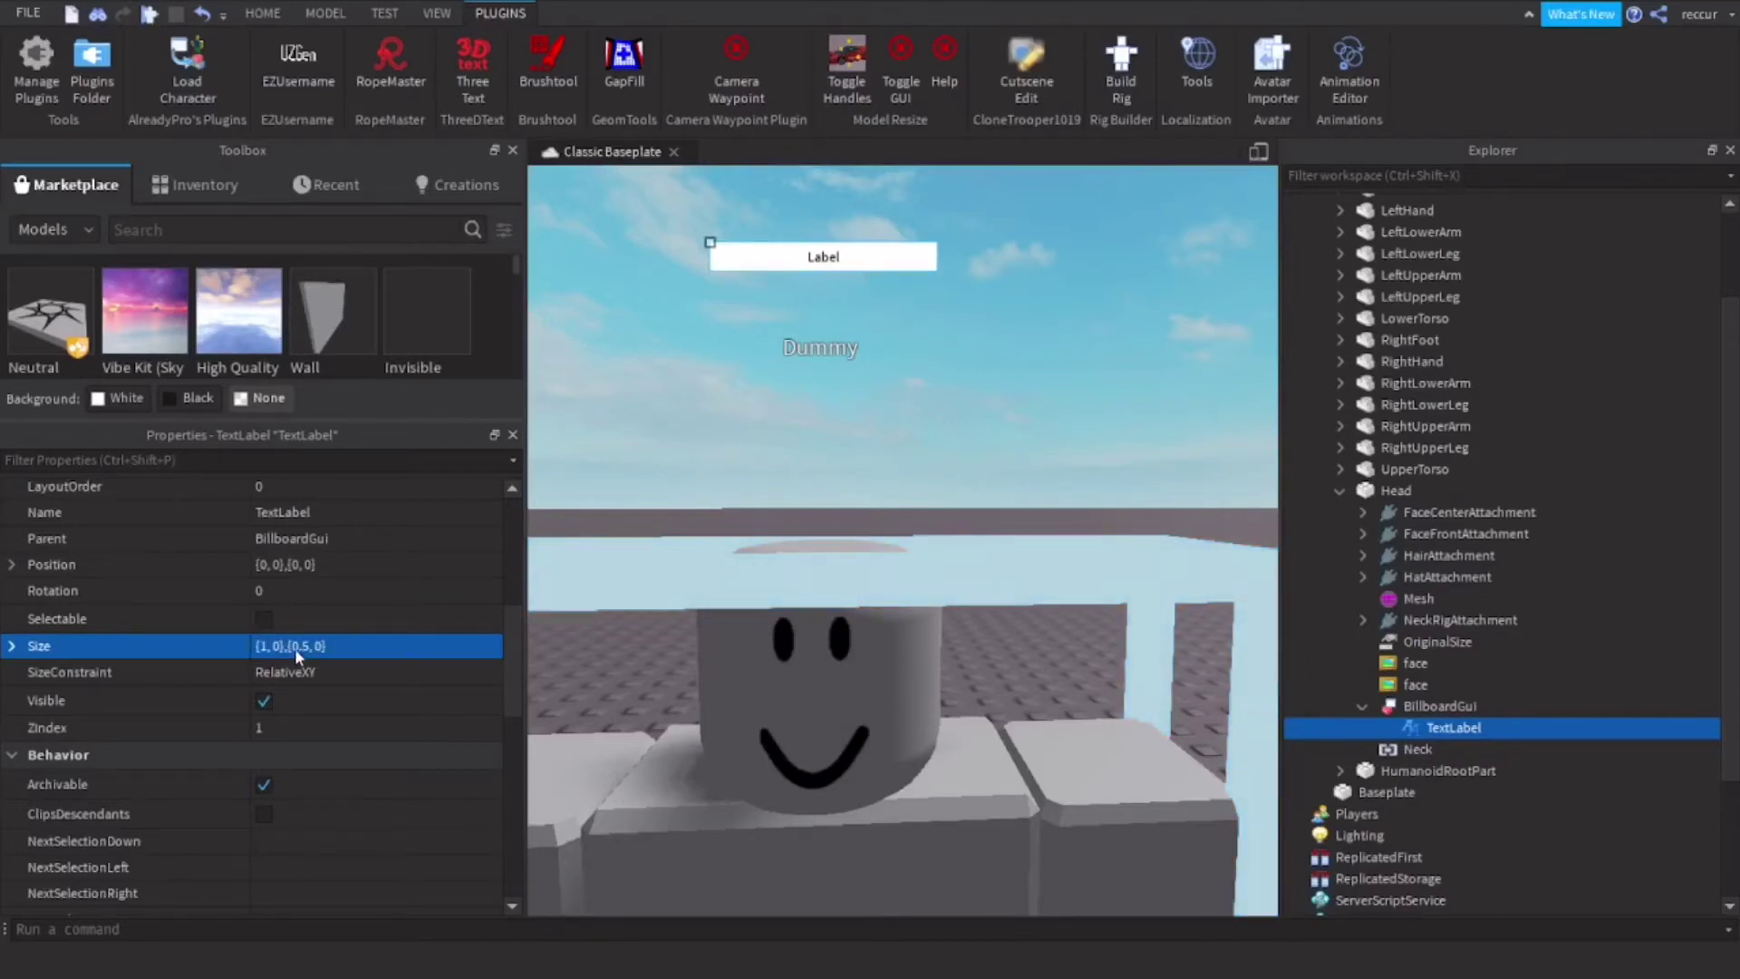
click(1492, 706)
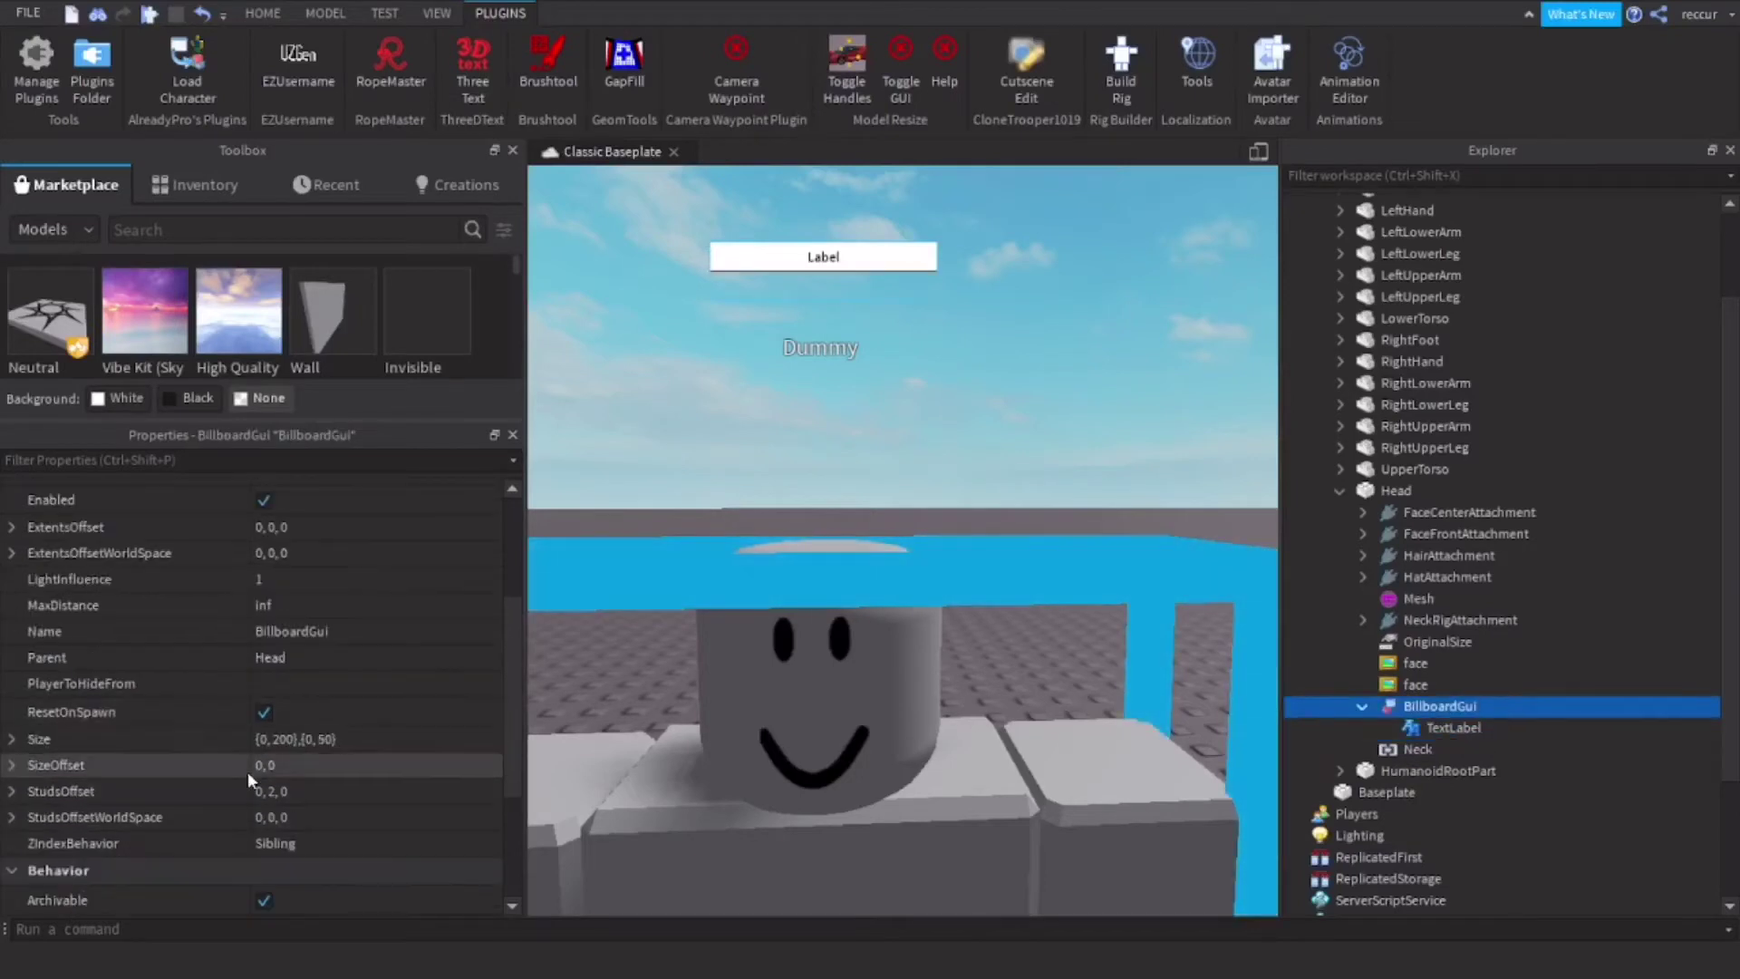
- Set the BillboardGui's Size to {5, 0},{3, 0}
click(272, 739)
key(BackSpace)
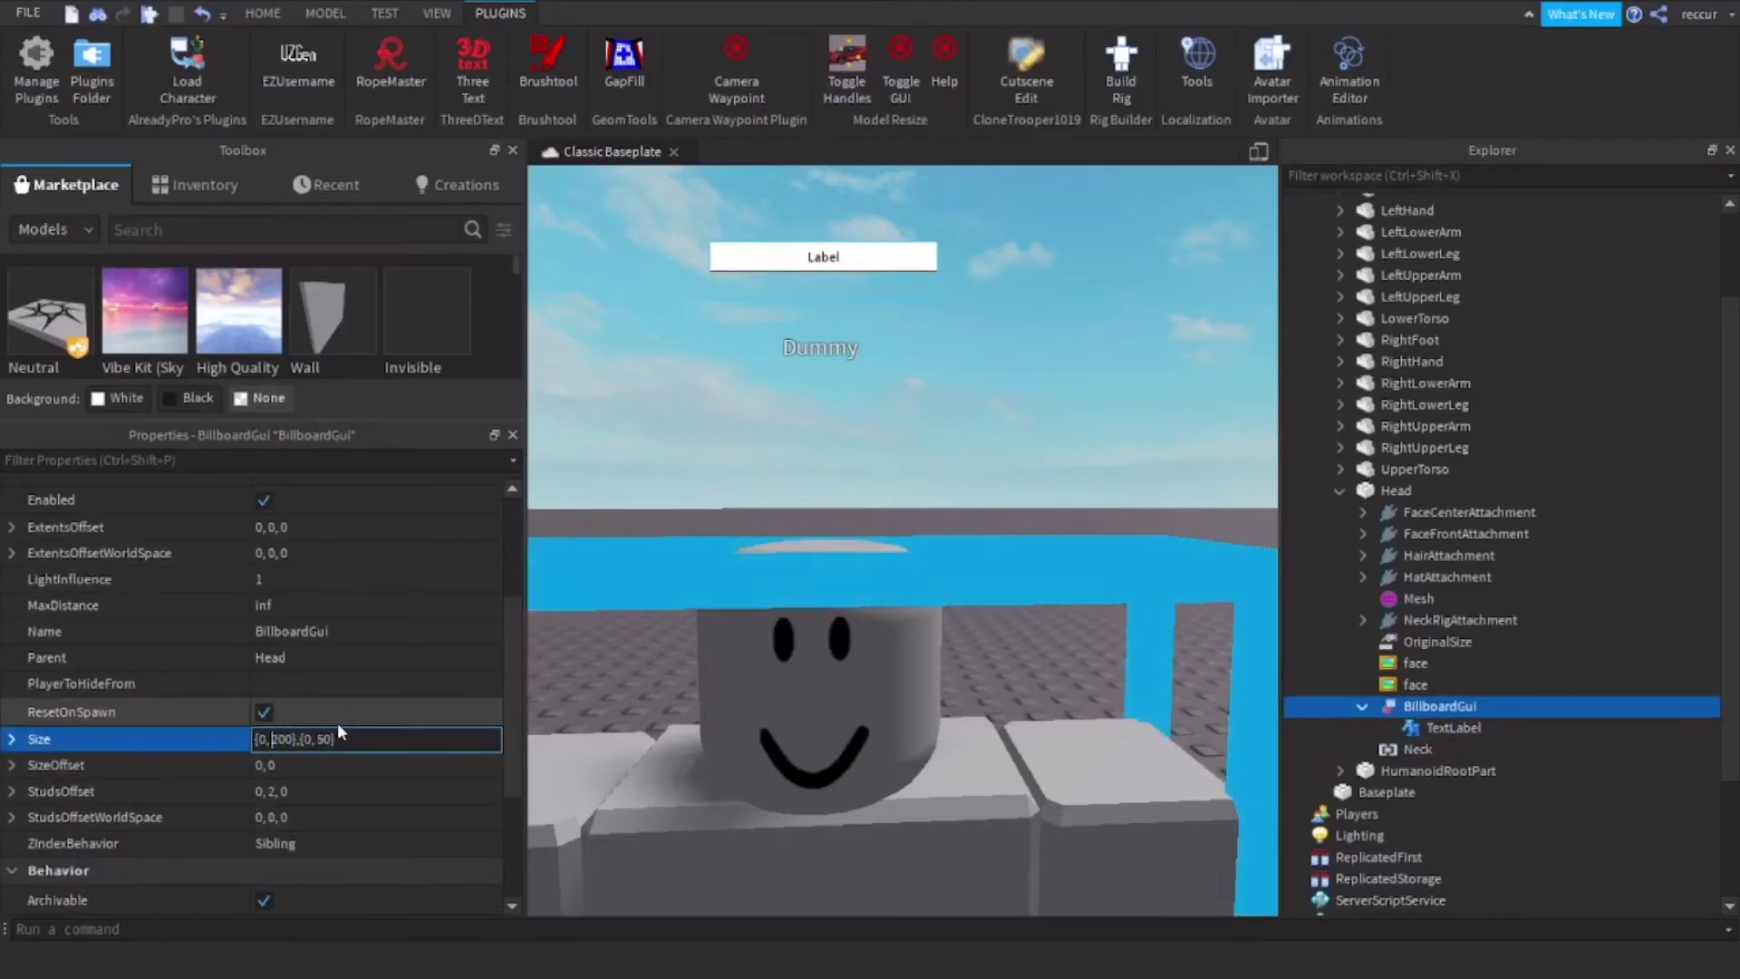
key(Right)
key(Right)
key(Right)
key(Right)
key(Right)
key(Right)
key(Right)
key(Right)
key(BackSpace)
key(Left)
key(Left)
key(Left)
key(BackSpace)
text(1)
key(BackSpace)
text(5)
key(Right)
key(Right)
key(Right)
key(Right)
key(Right)
key(Right)
key(Right)
key(Right)
key(BackSpace)
text(3)
key(Return)
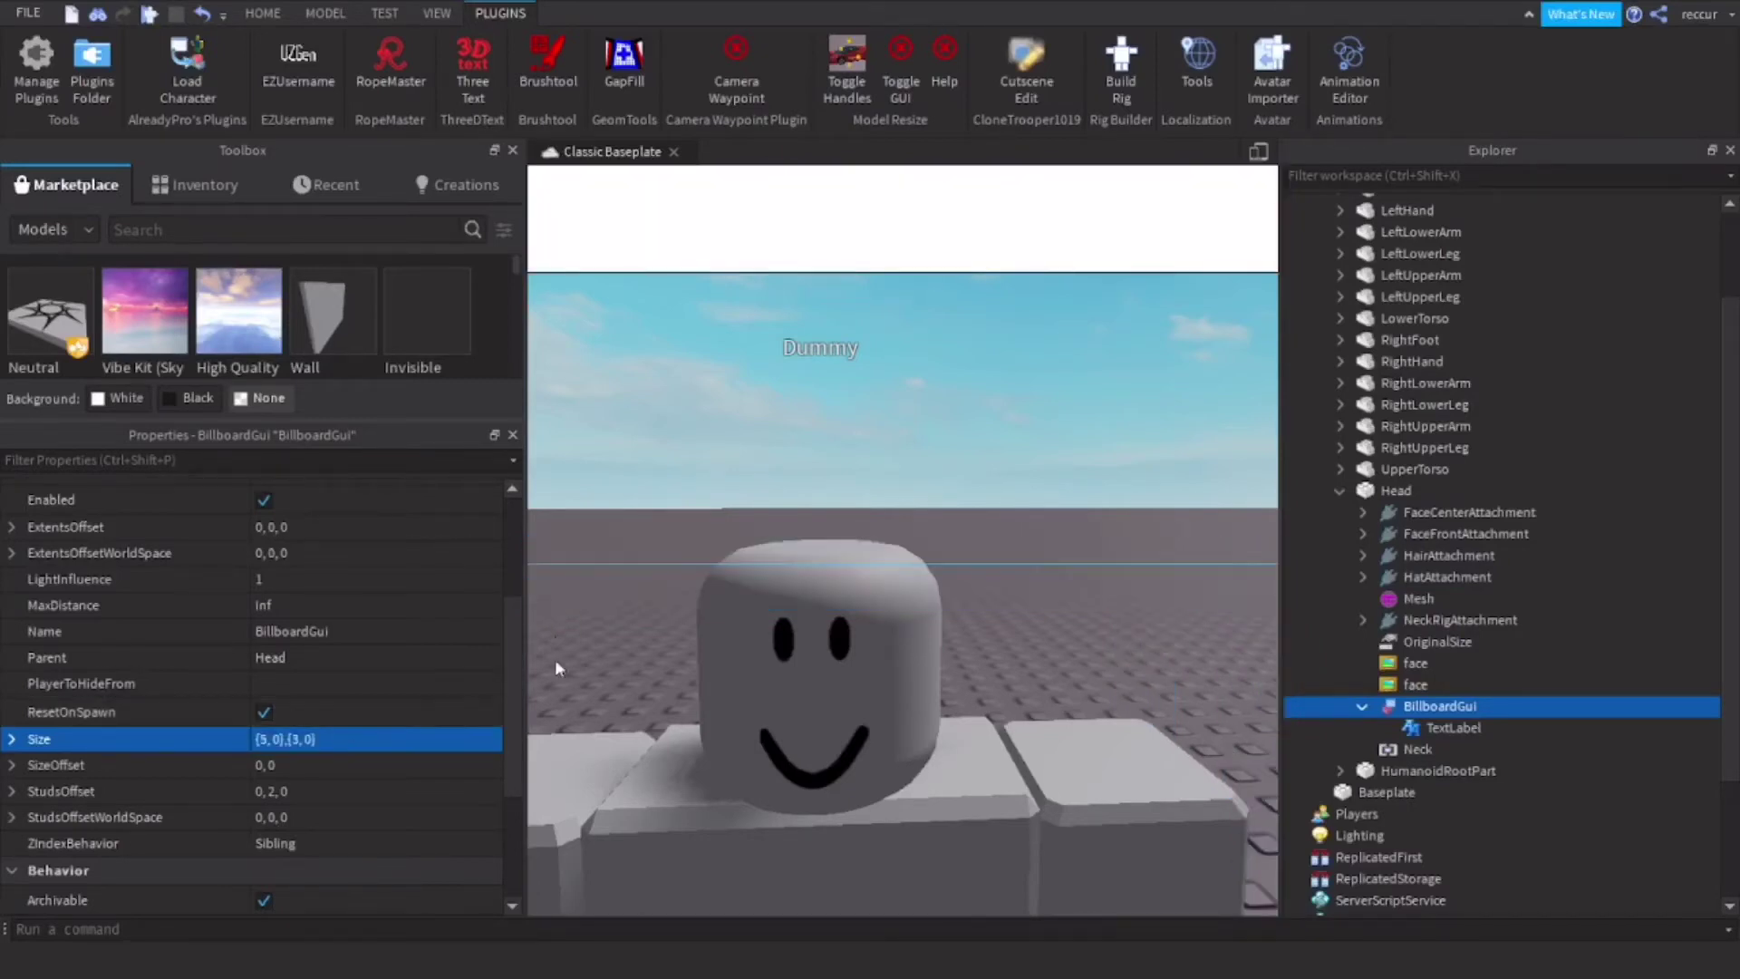
- Check the enlarged billboard and select the TextLabel inside it
scroll(707, 575, down, 10)
scroll(707, 575, up, 5)
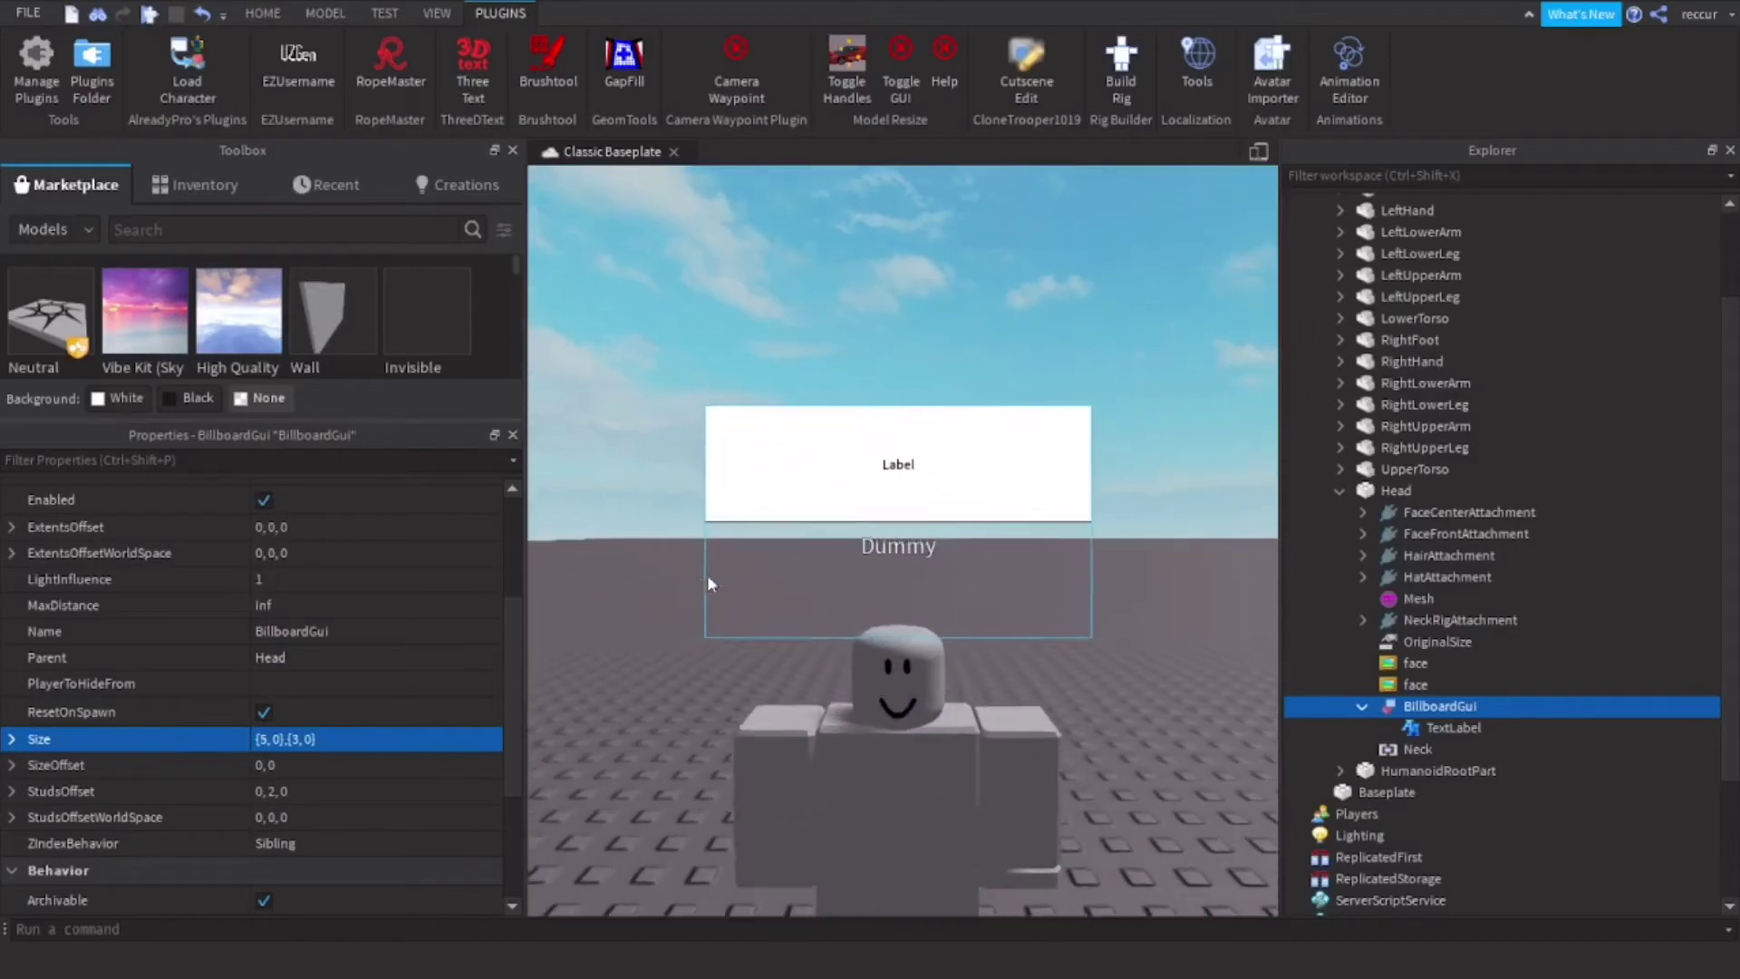
scroll(694, 575, down, 5)
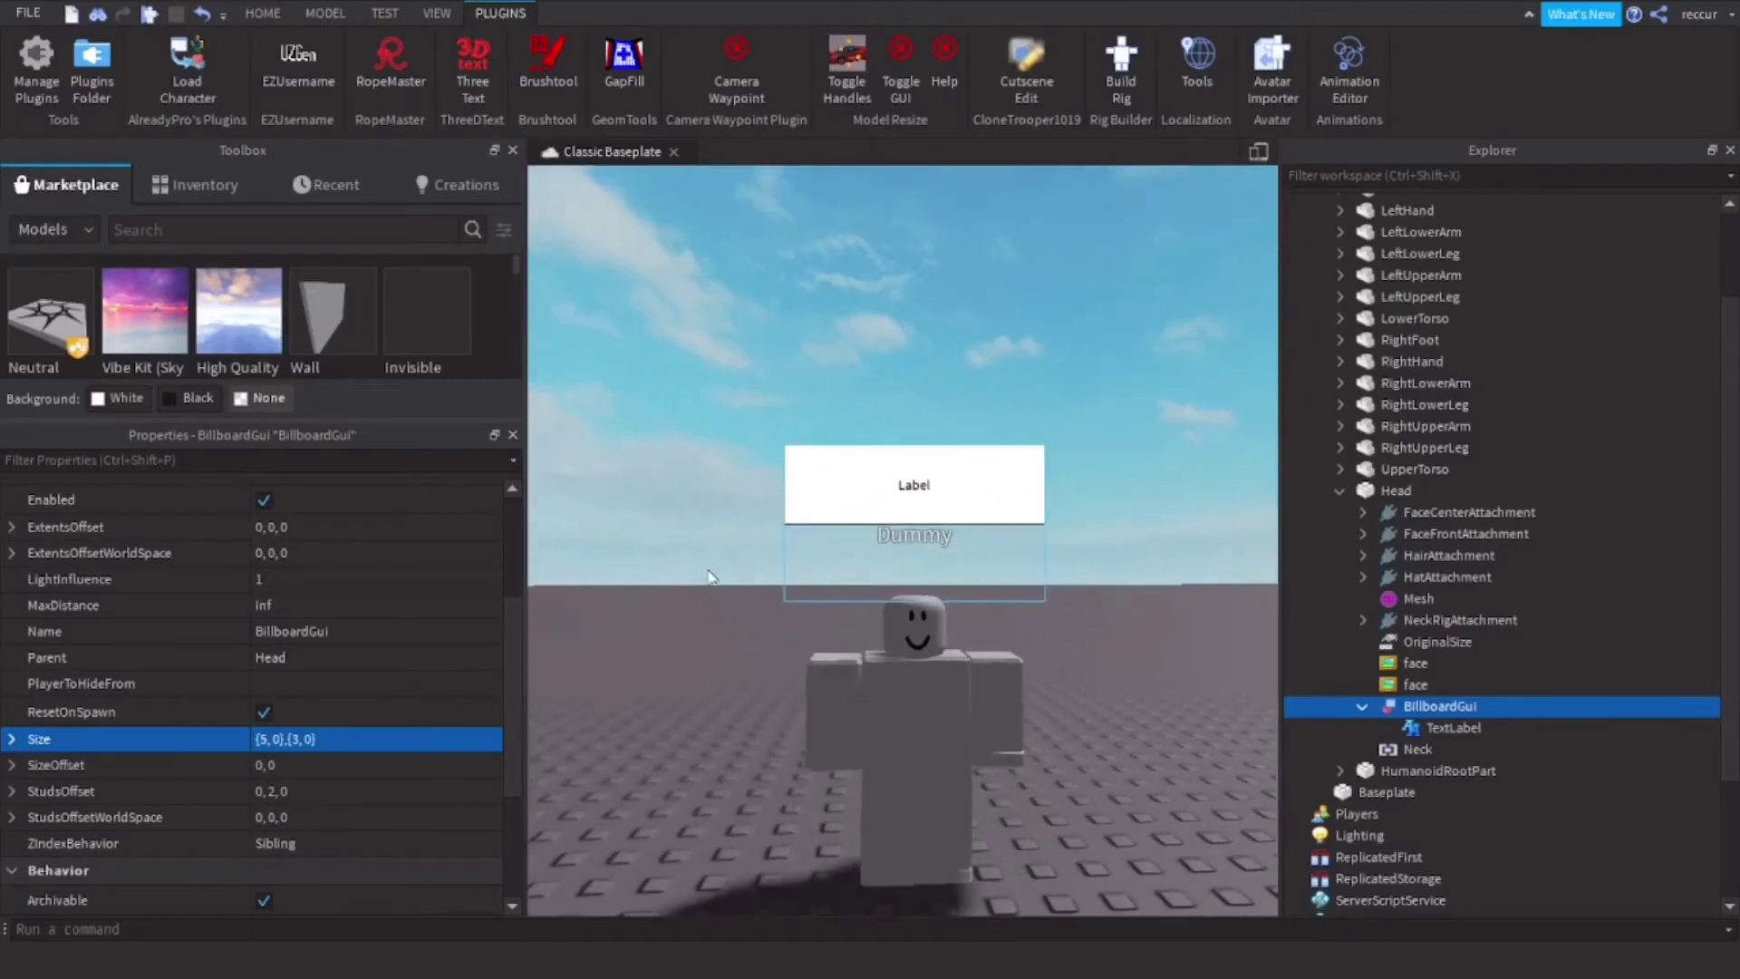
scroll(707, 571, up, 6)
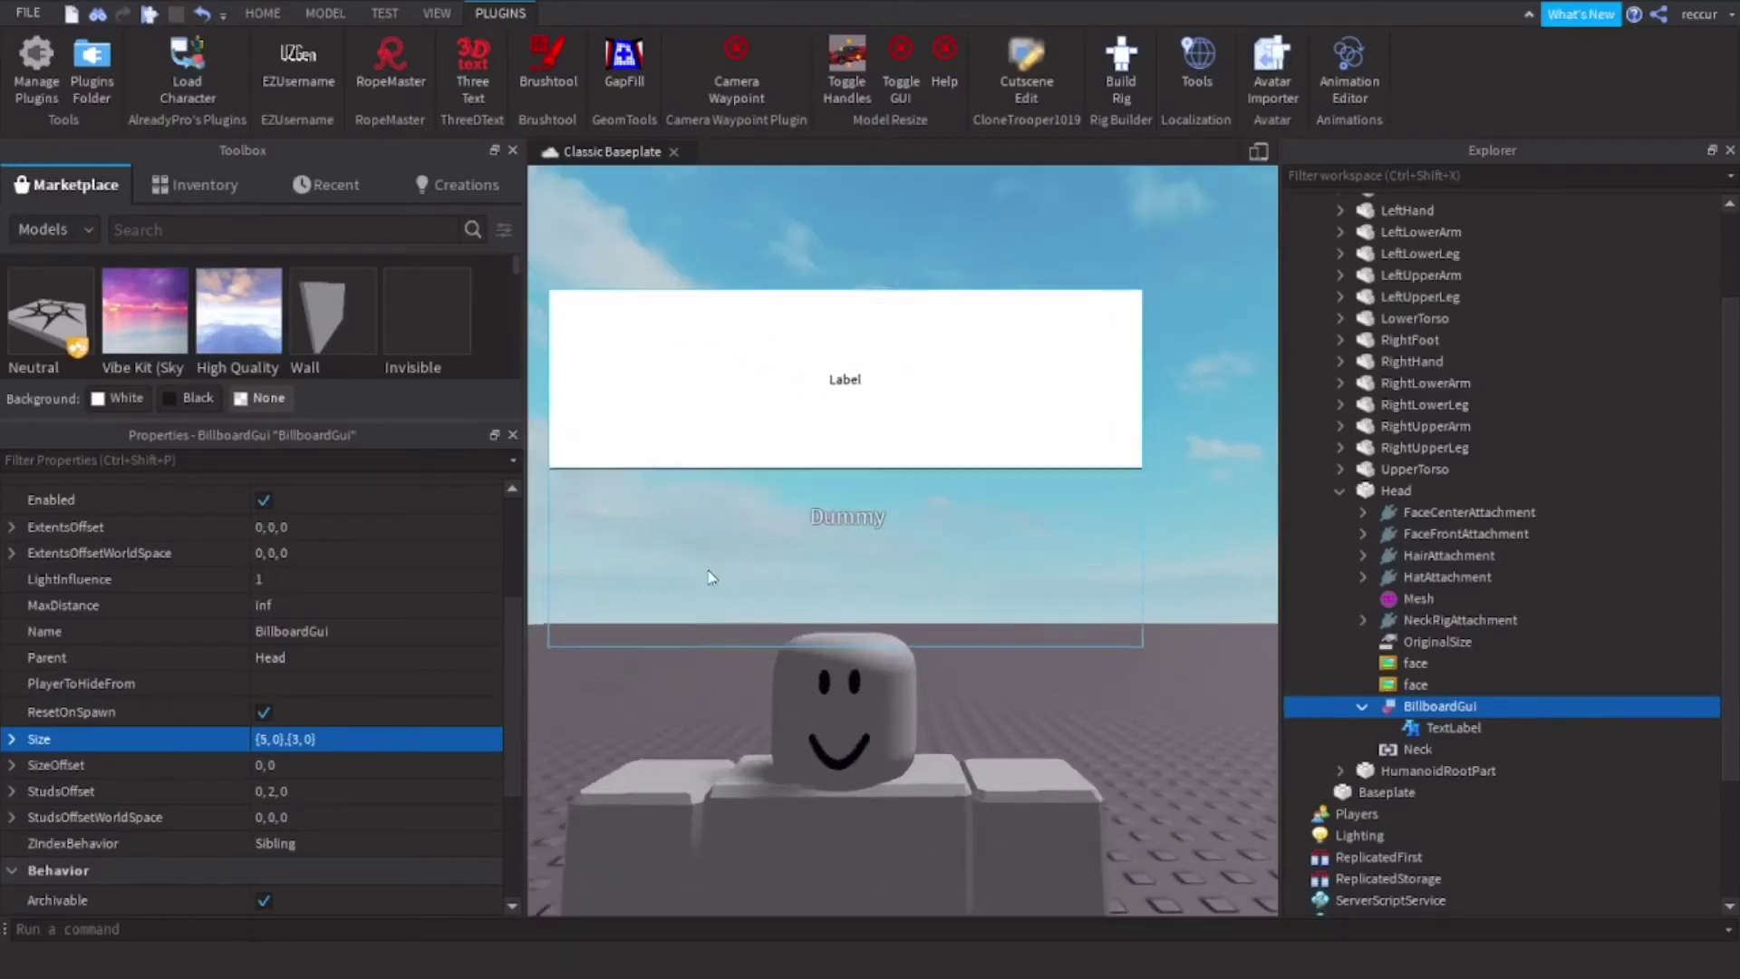
scroll(711, 576, down, 2)
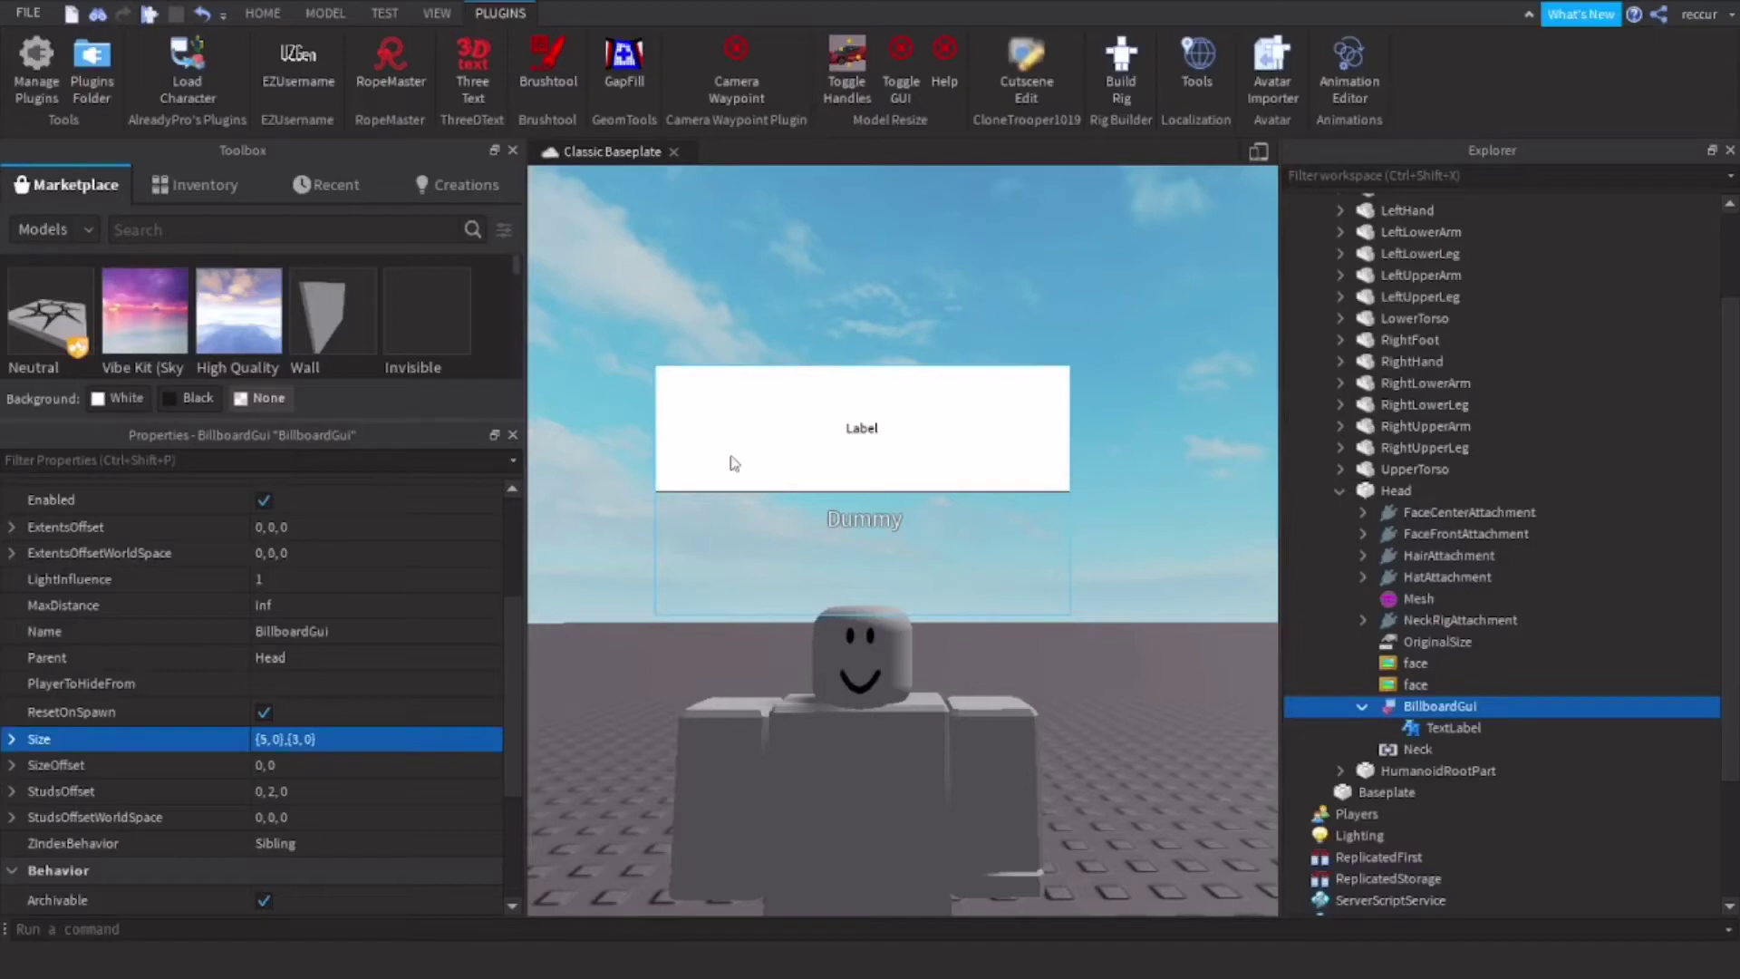
scroll(1112, 527, up, 3)
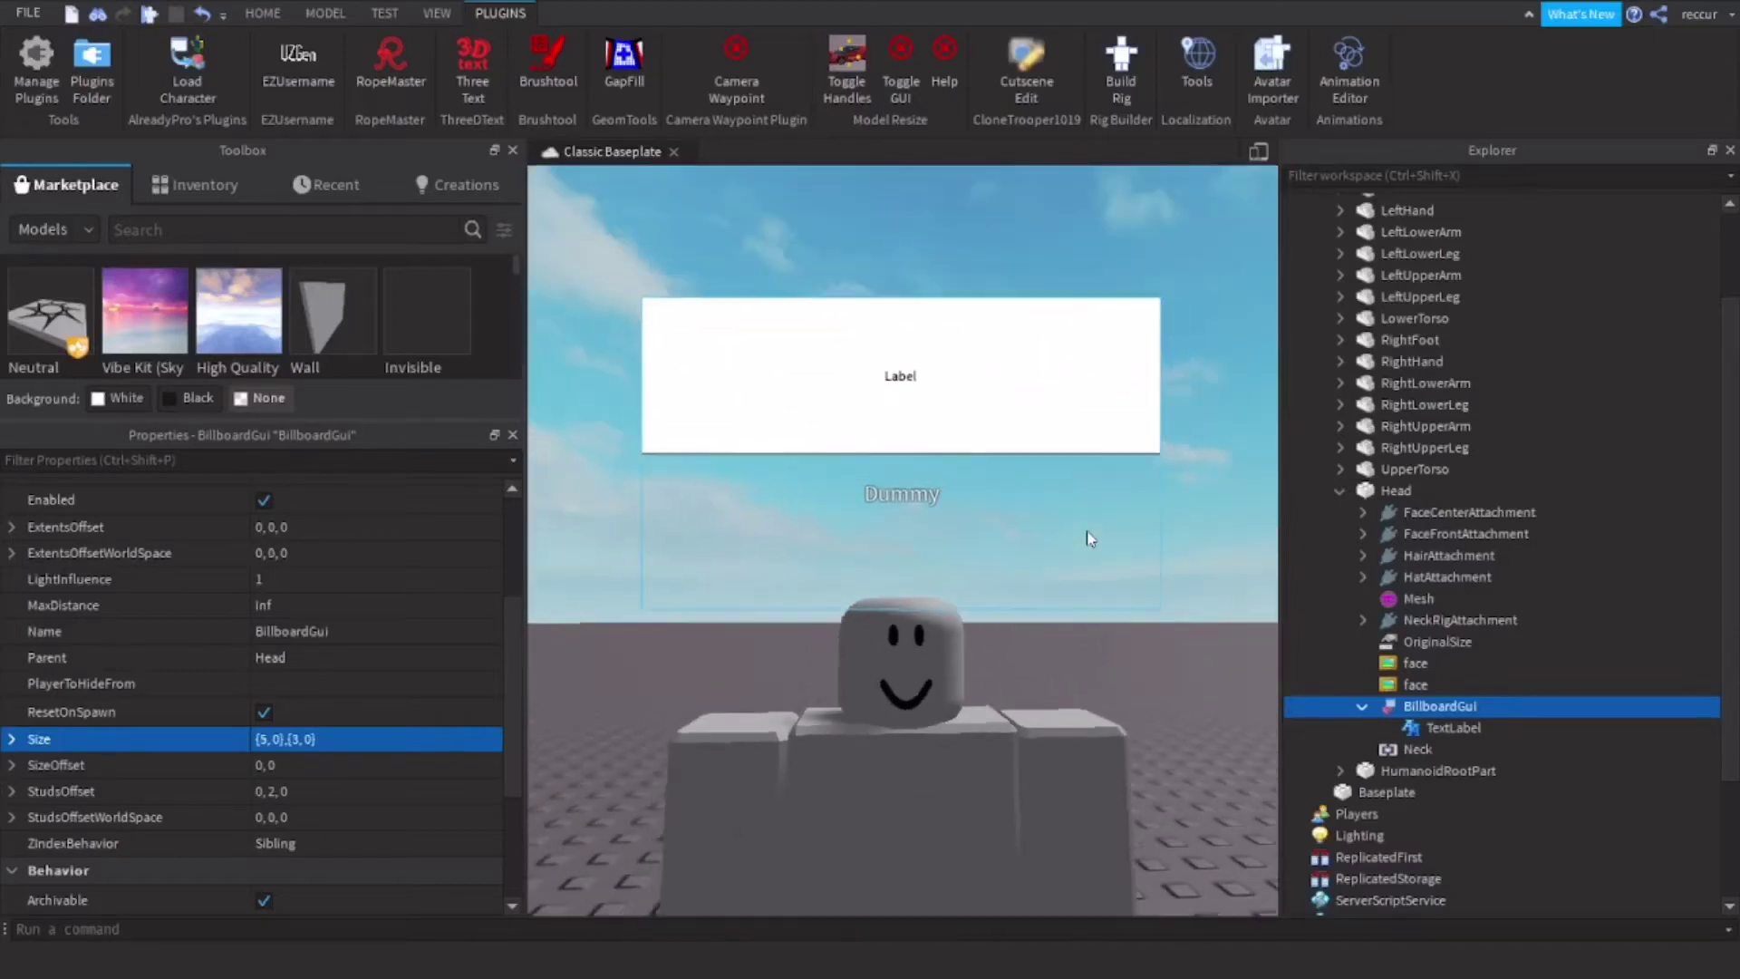
click(1450, 728)
scroll(283, 780, up, 5)
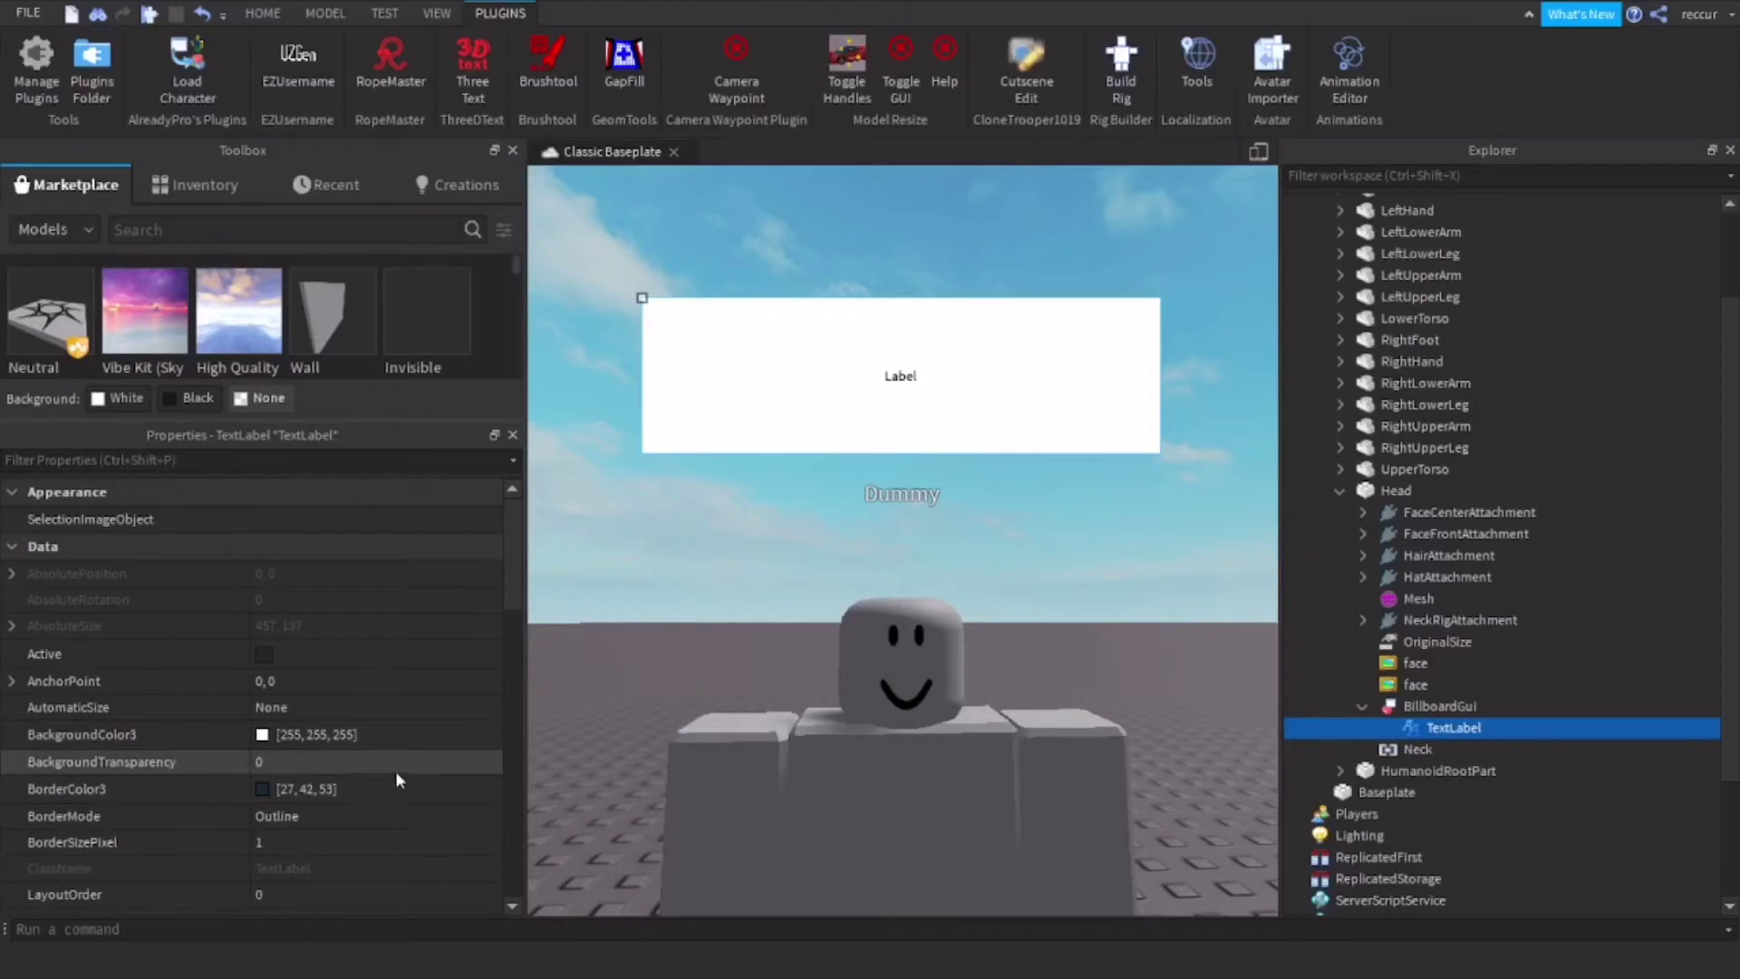
- Set the TextLabel's BackgroundTransparency to 1
click(273, 762)
text(1)
key(Return)
scroll(297, 741, down, 8)
scroll(261, 745, down, 3)
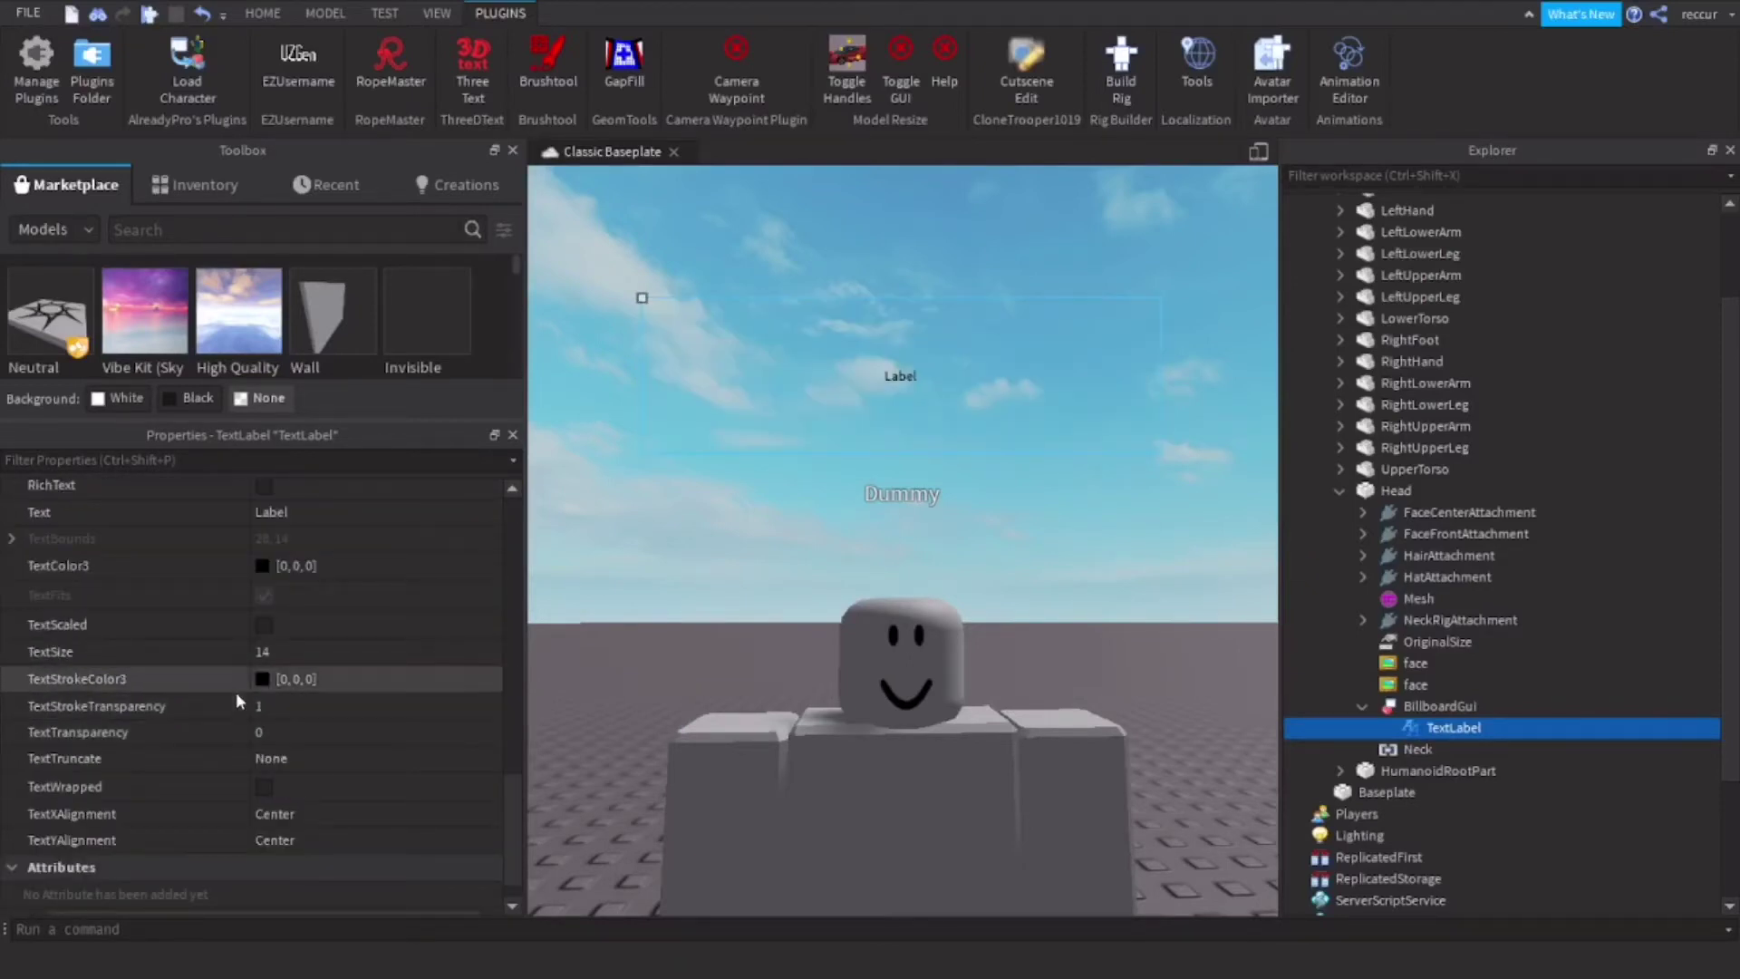
scroll(252, 724, down, 1)
scroll(252, 725, up, 3)
- Enable TextScaled and choose the LuckiestGuy font for the label
click(307, 614)
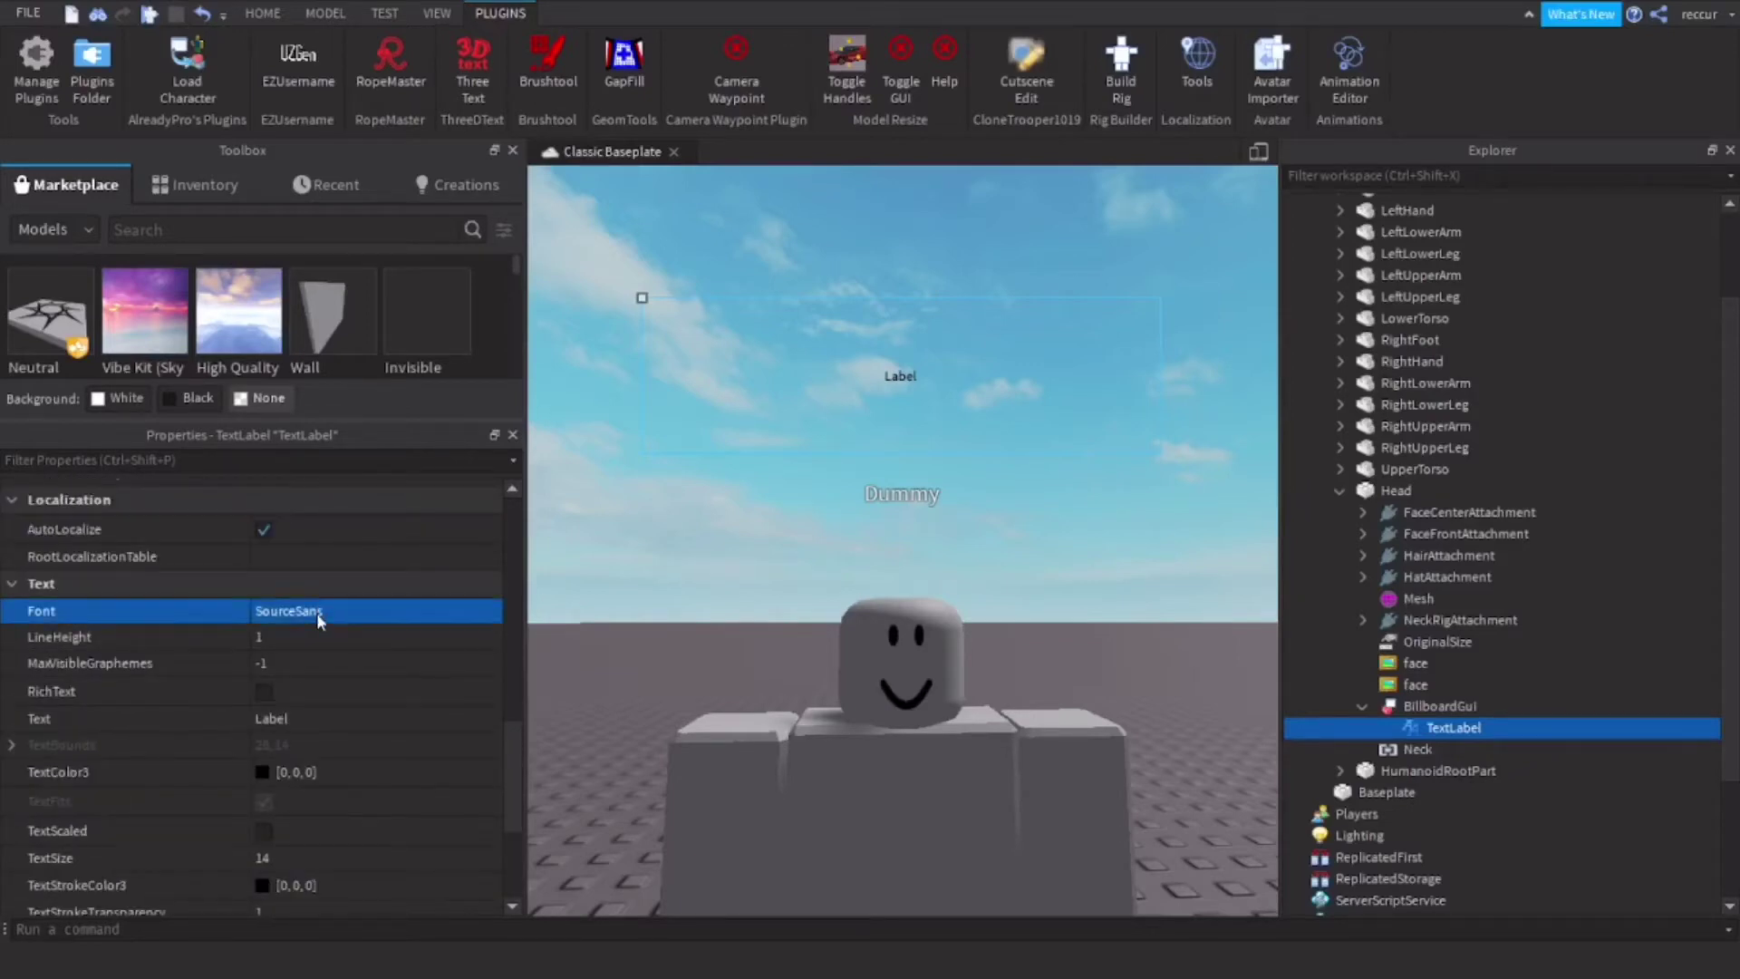
scroll(337, 712, down, 1)
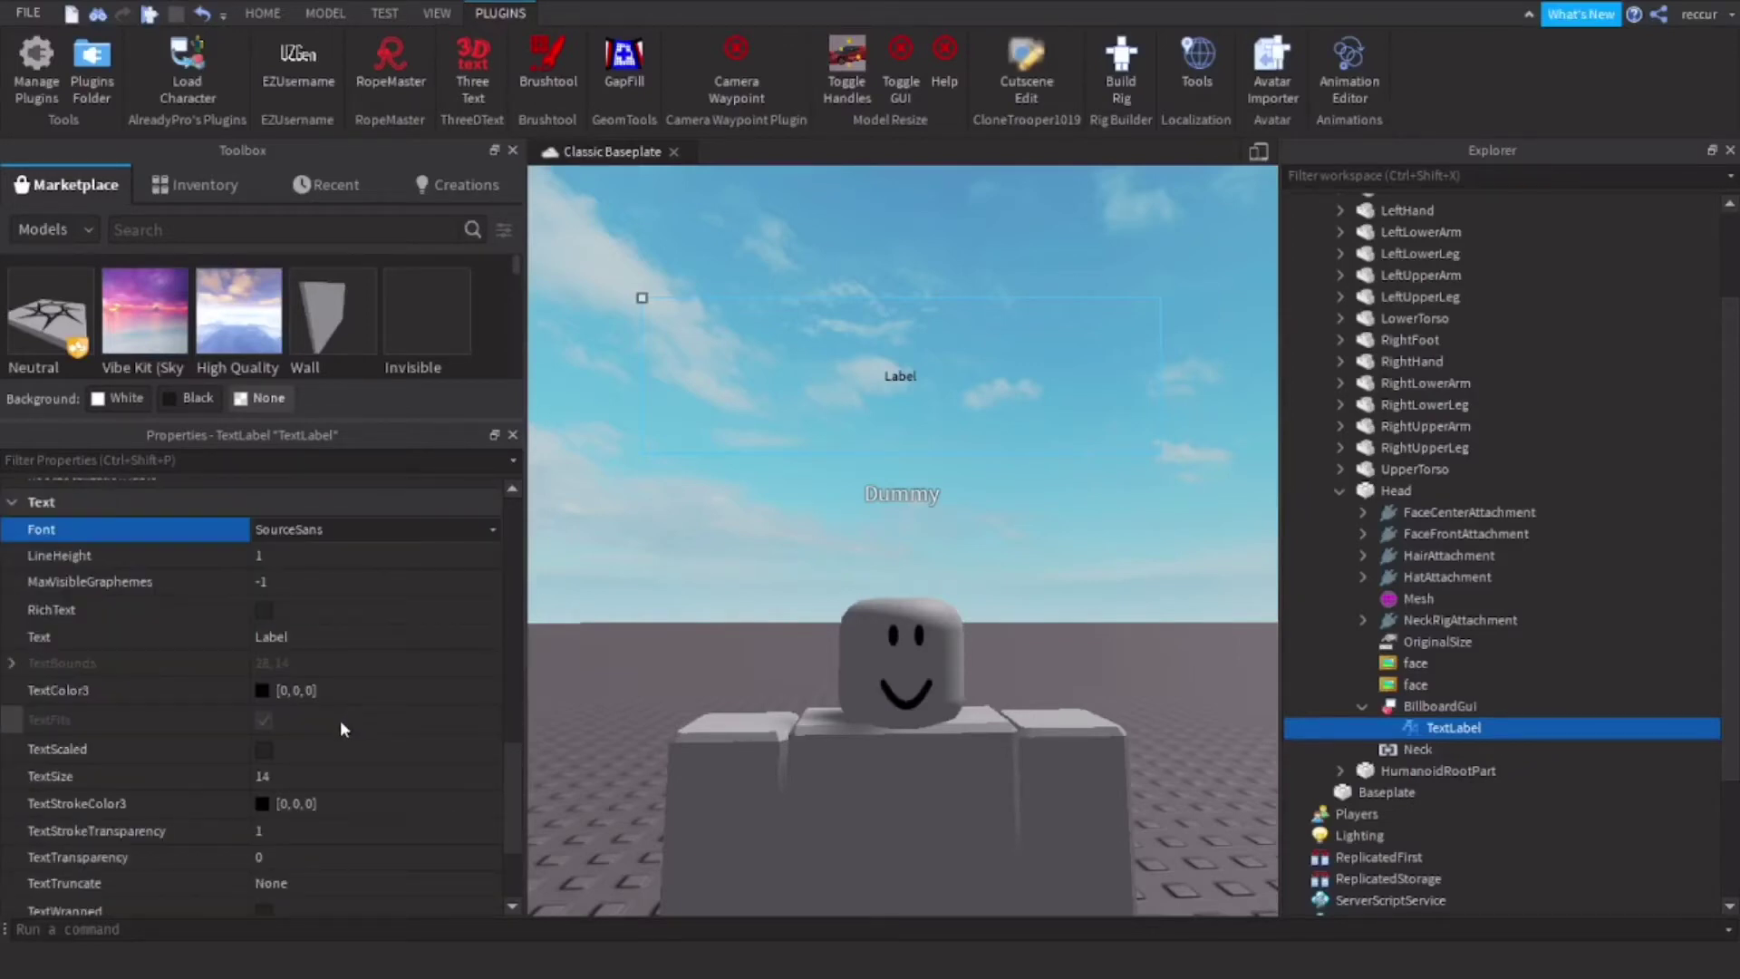
click(264, 749)
click(318, 535)
scroll(321, 621, down, 3)
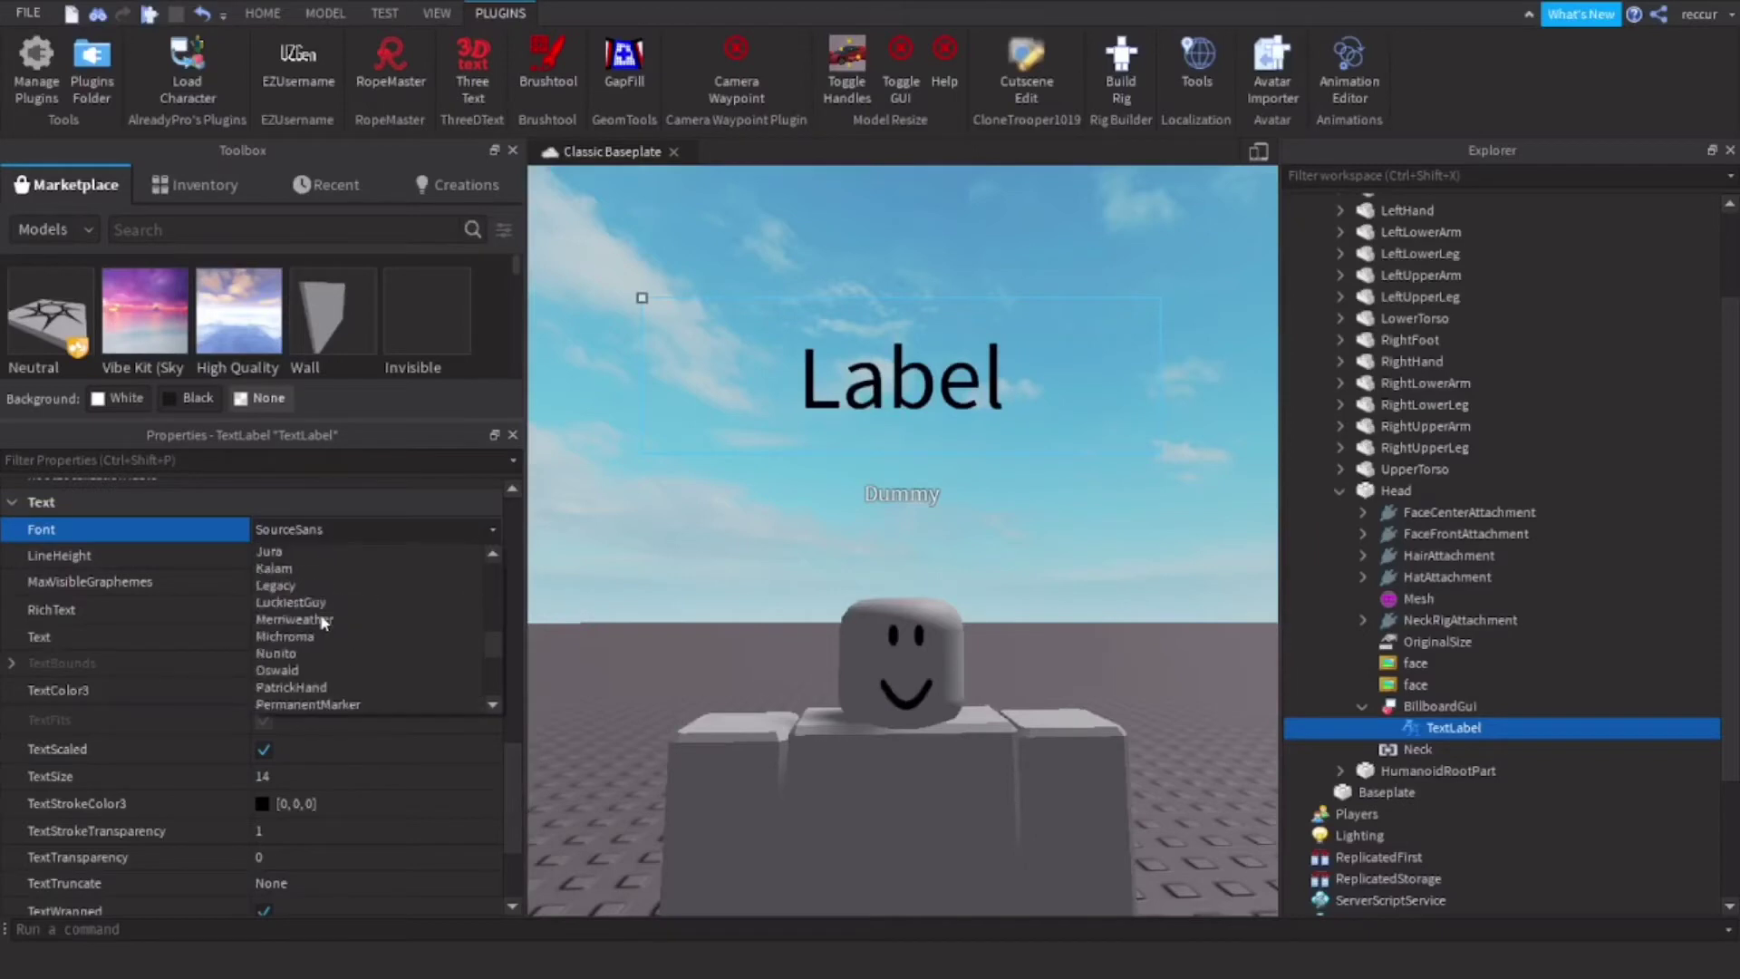
scroll(322, 626, up, 5)
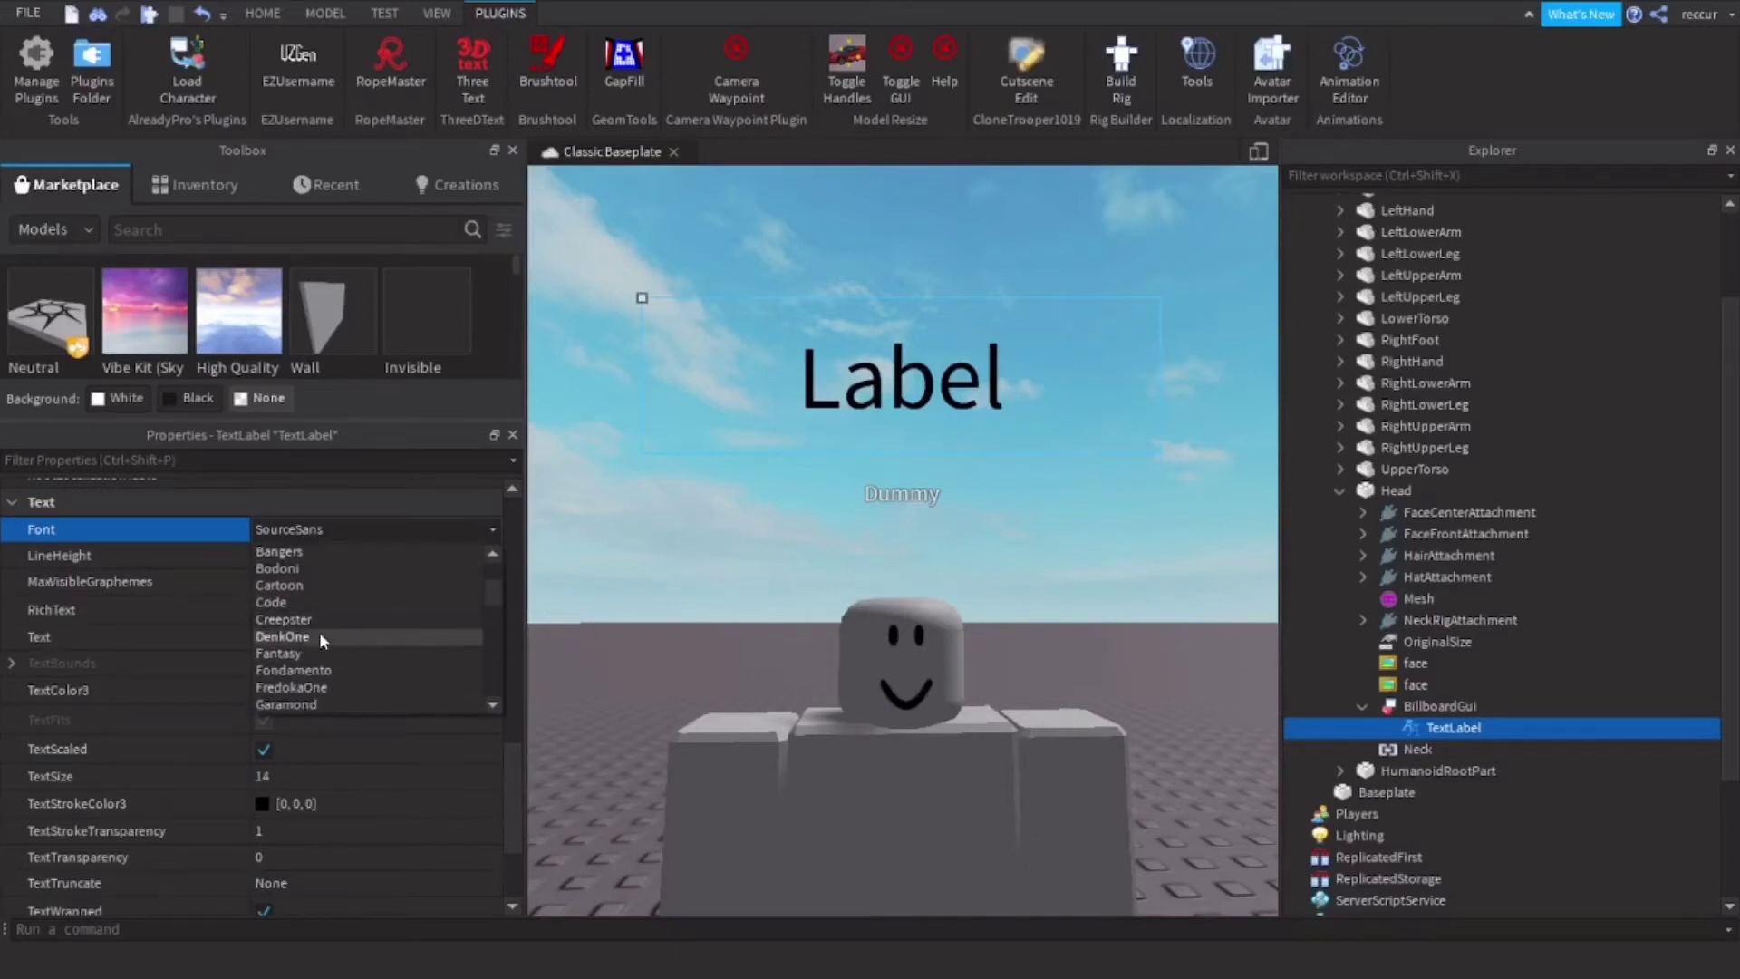
scroll(344, 652, down, 3)
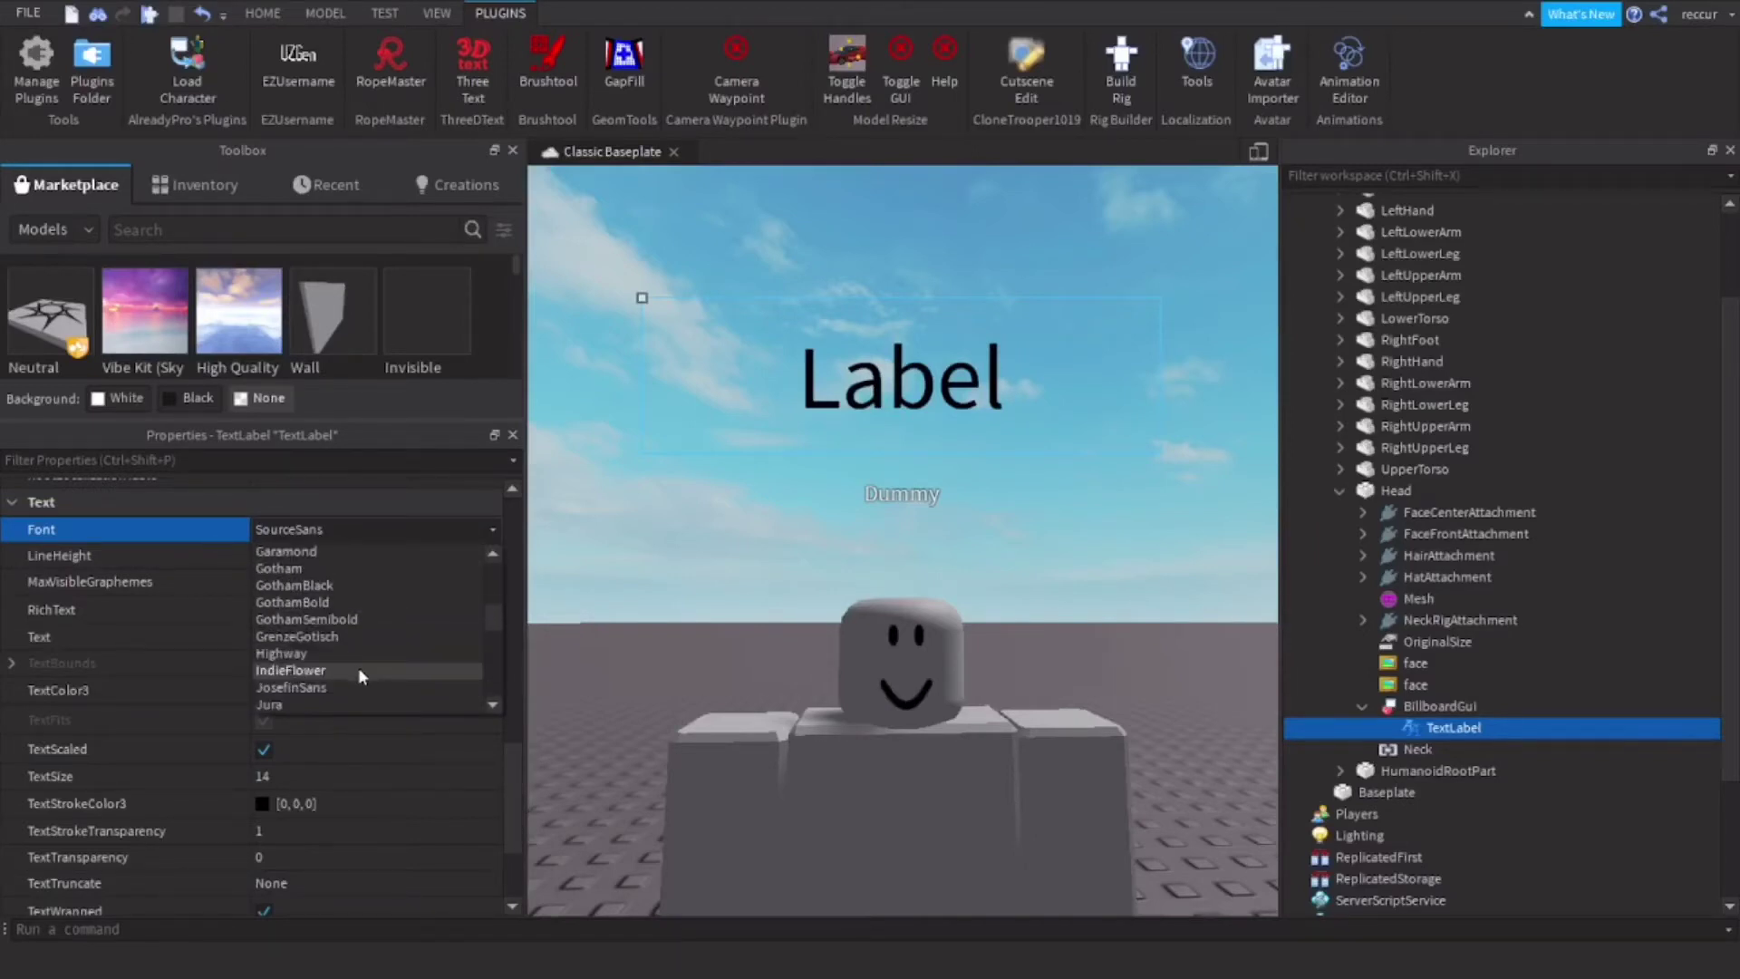
scroll(357, 671, down, 2)
click(347, 677)
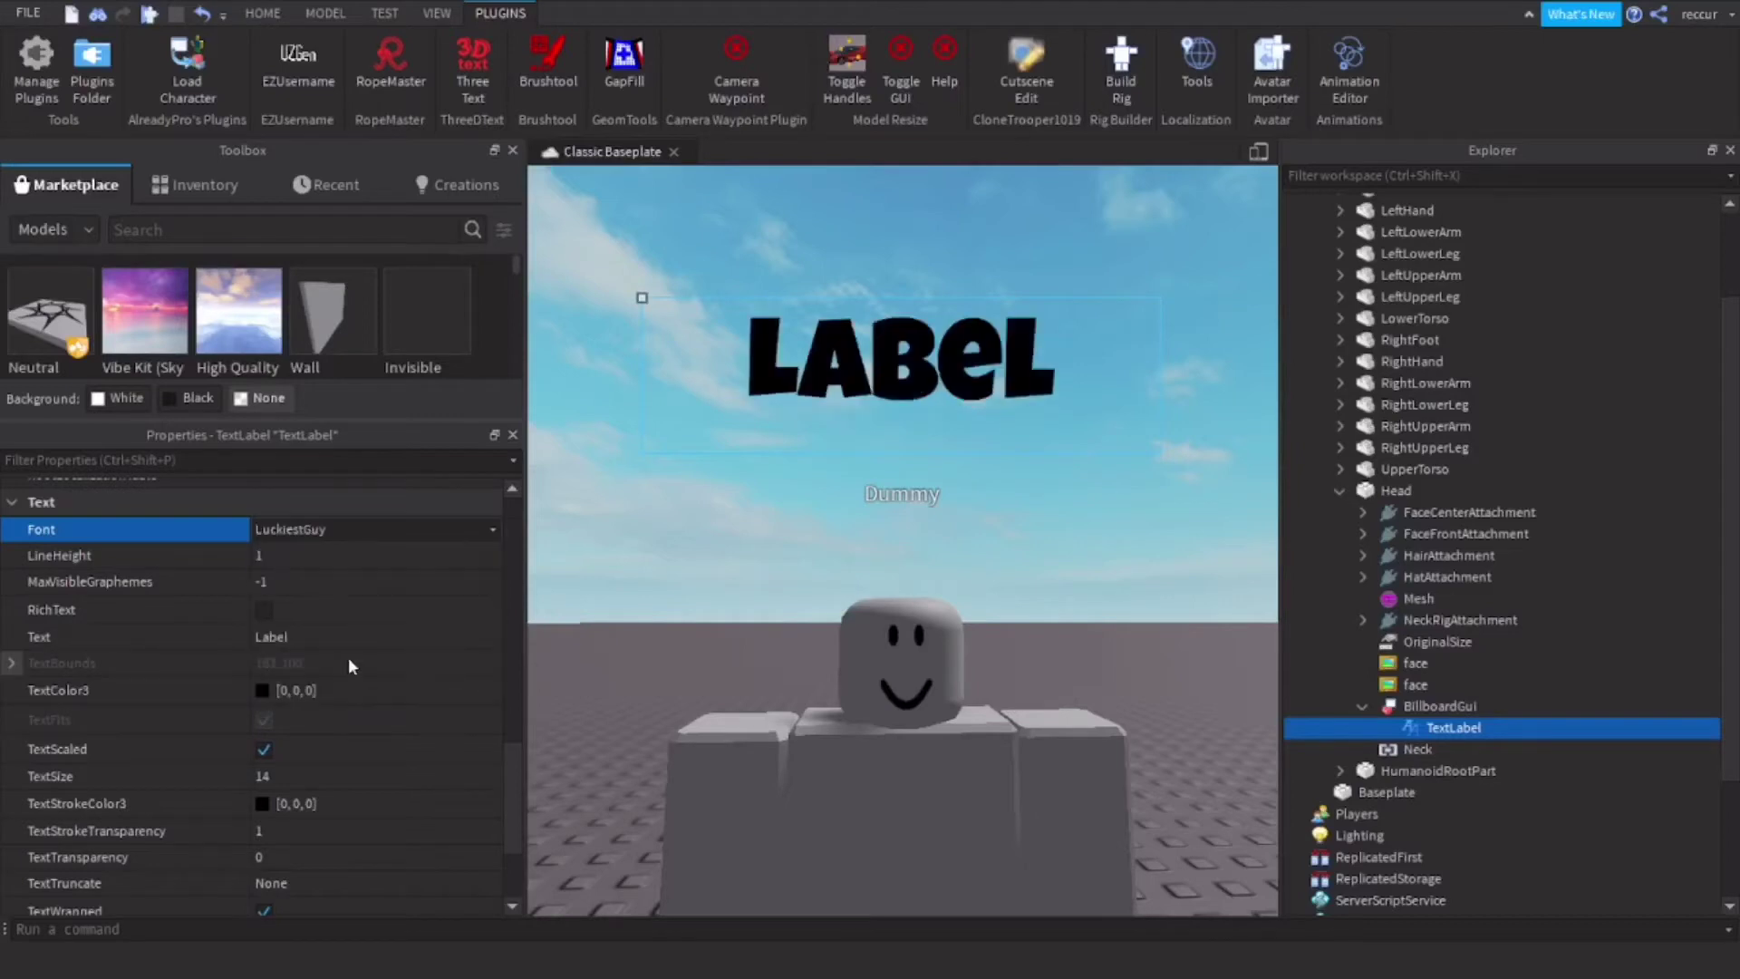
- Make the text colour white and set TextStrokeTransparency to 0
click(262, 690)
click(1127, 293)
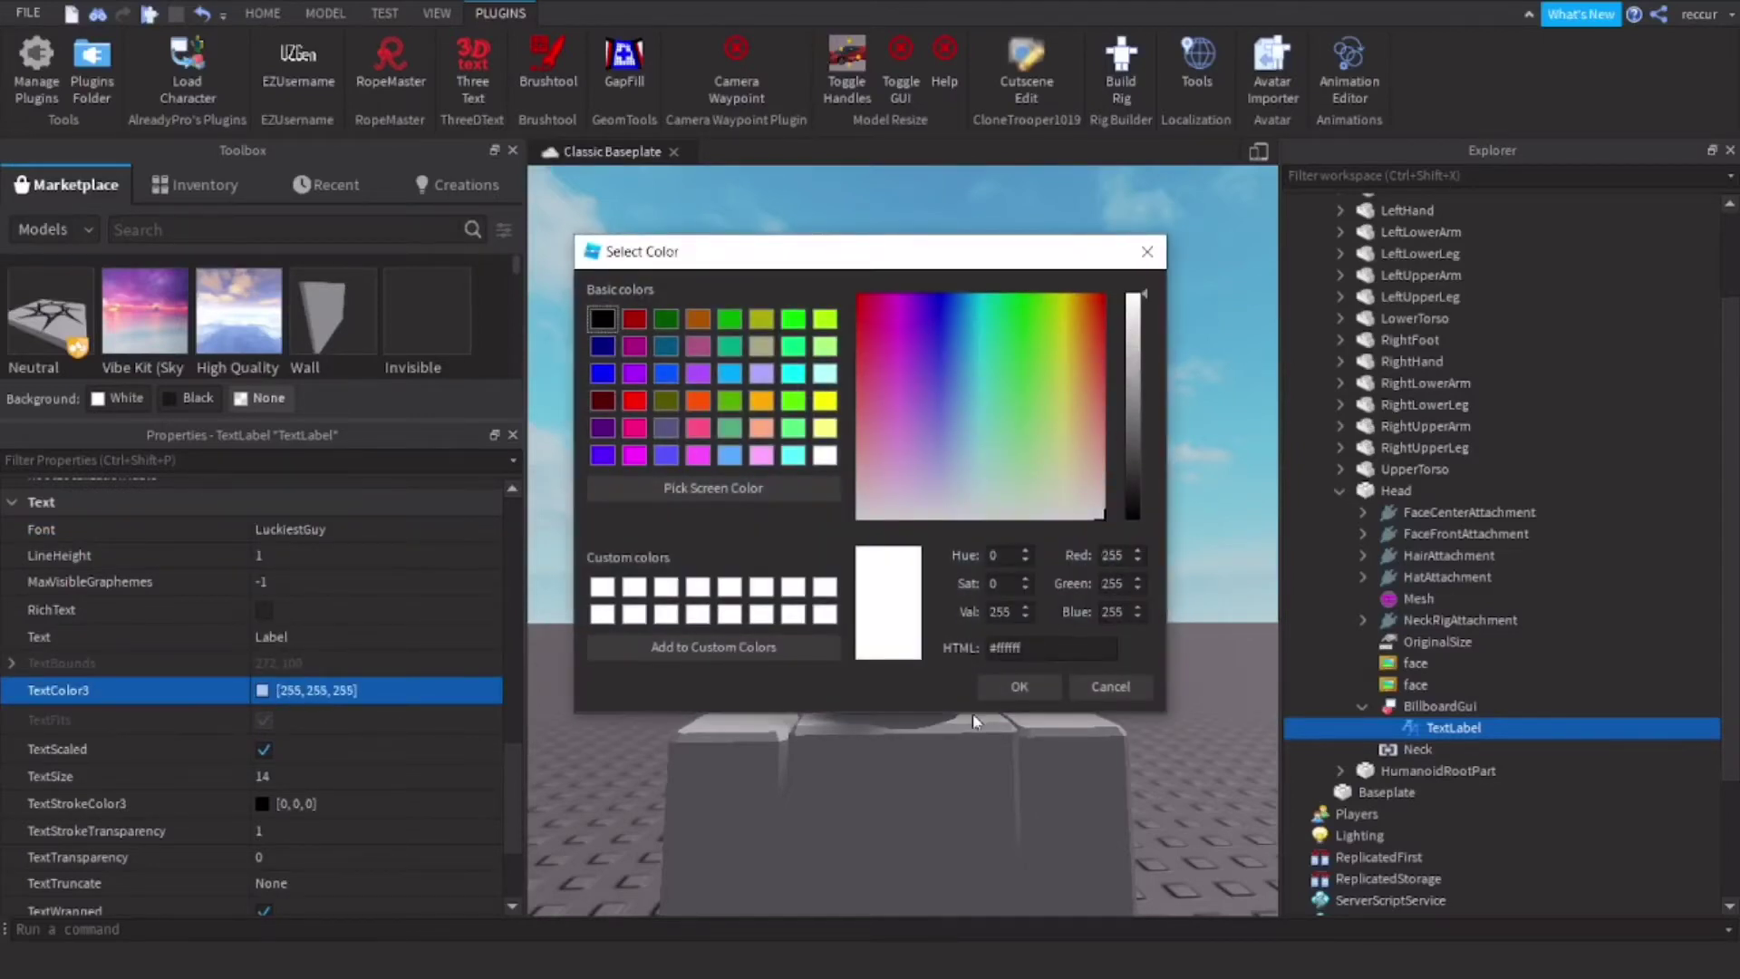
click(1019, 686)
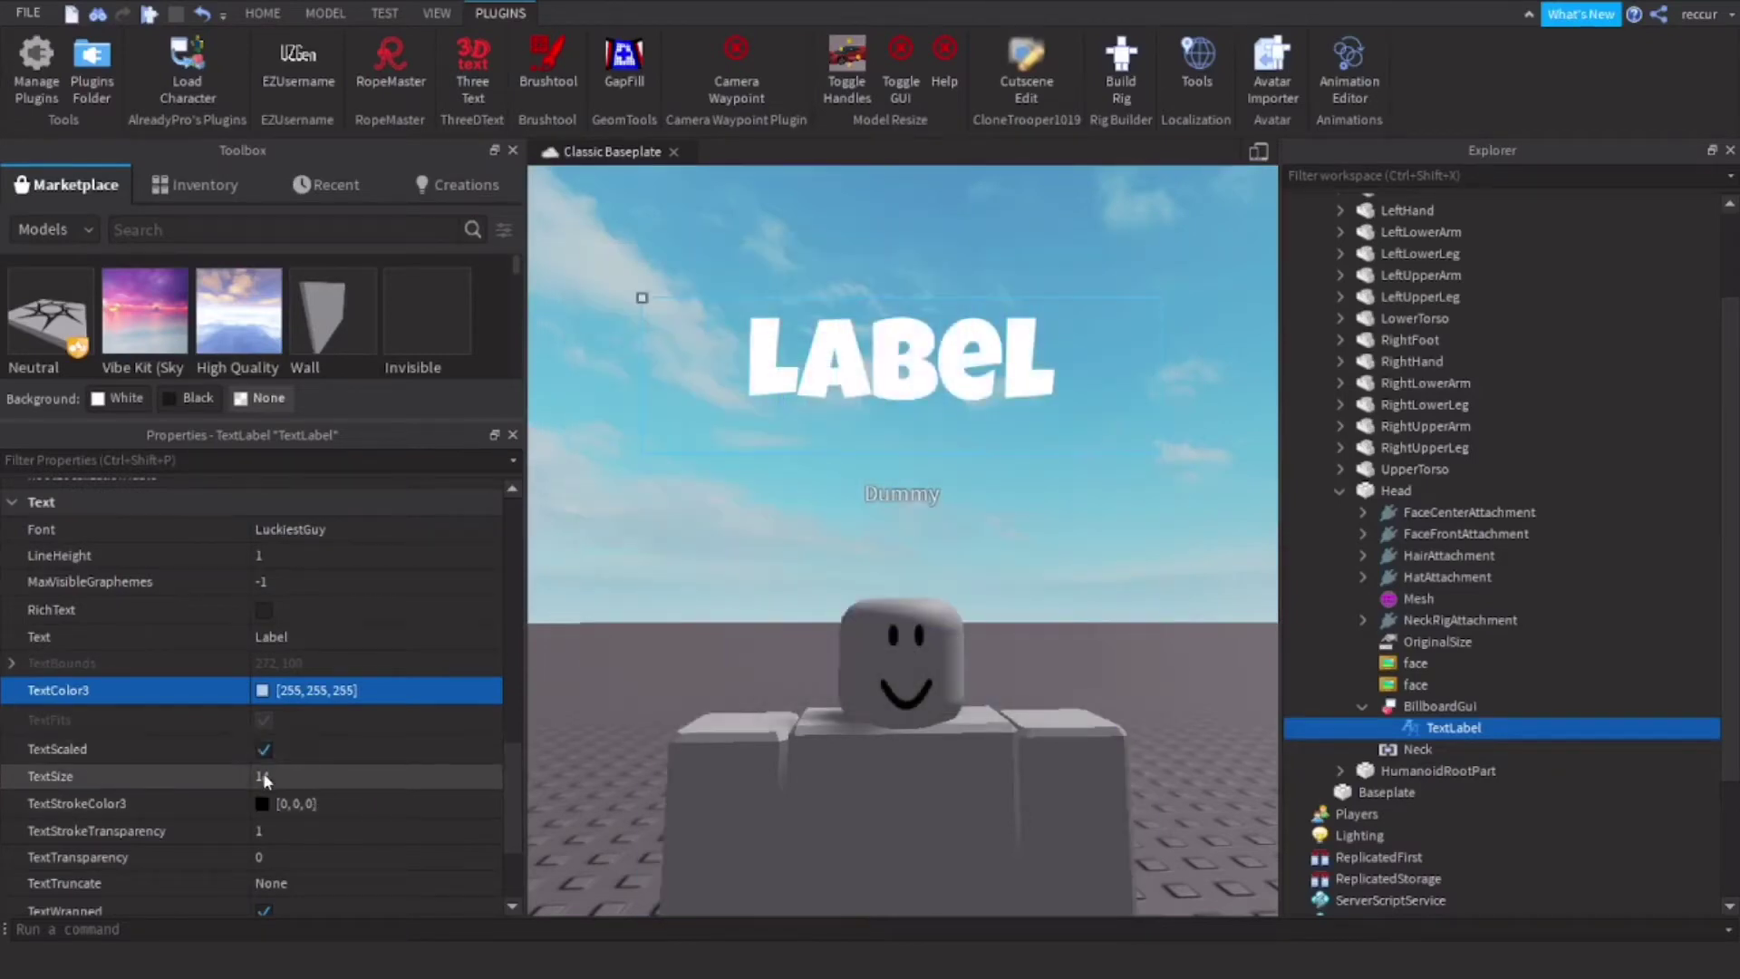
click(299, 831)
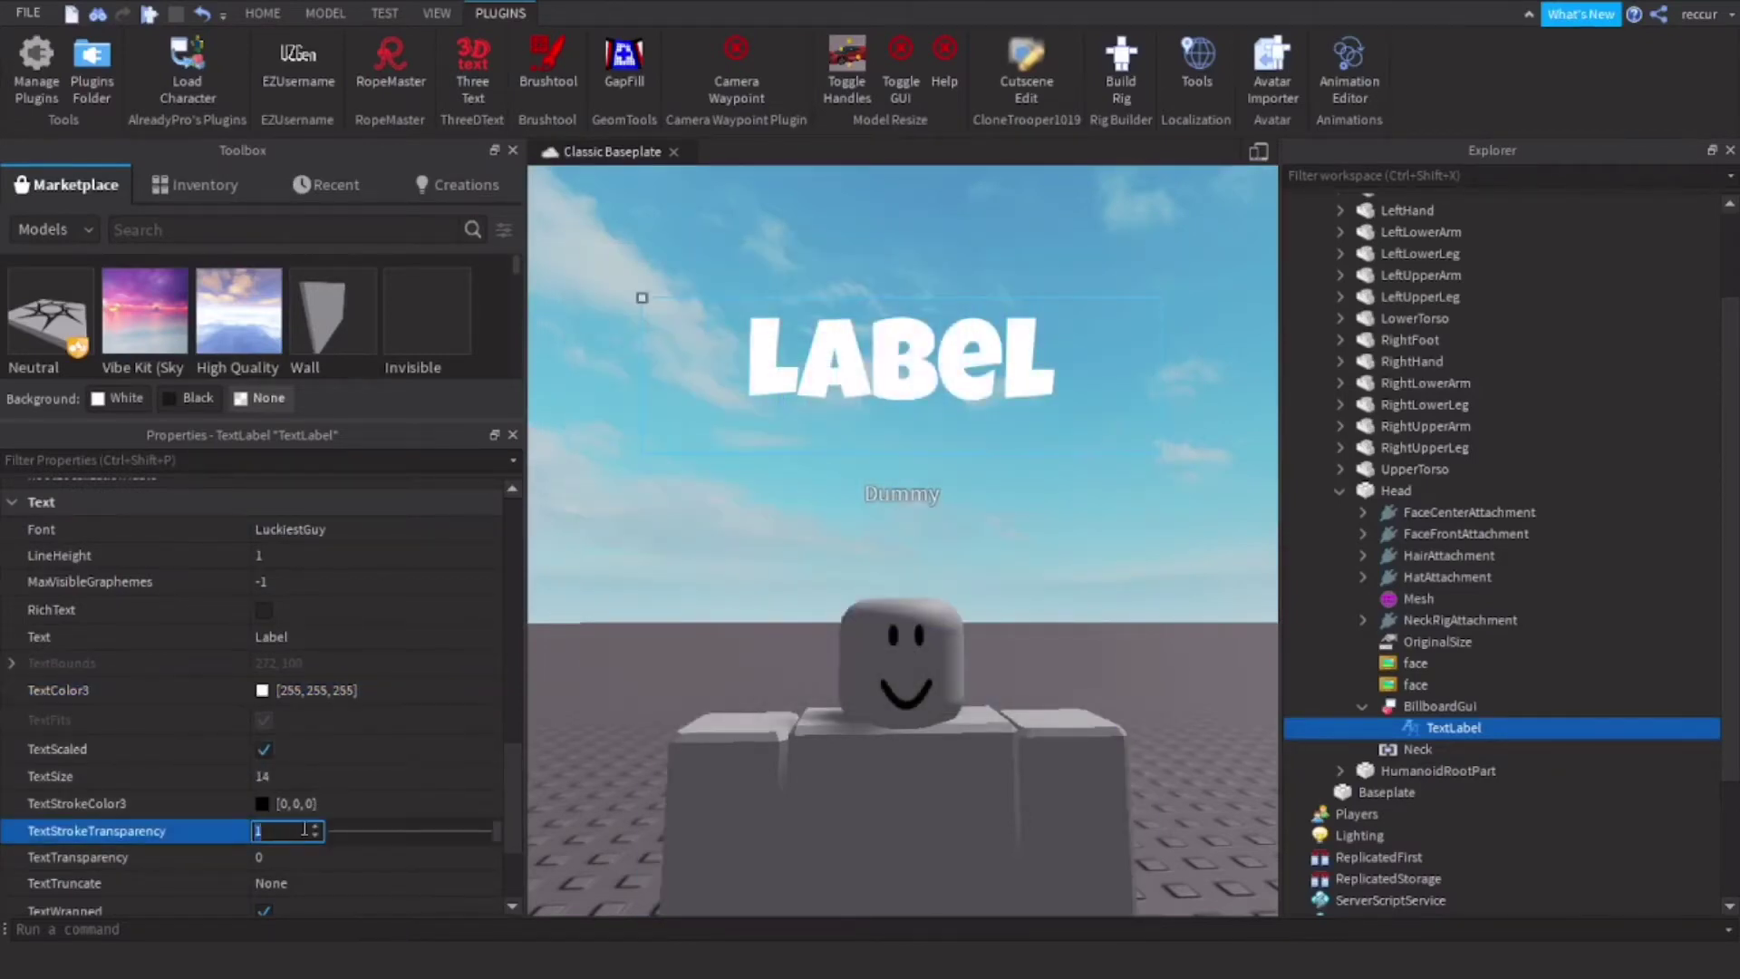
text(0)
key(Return)
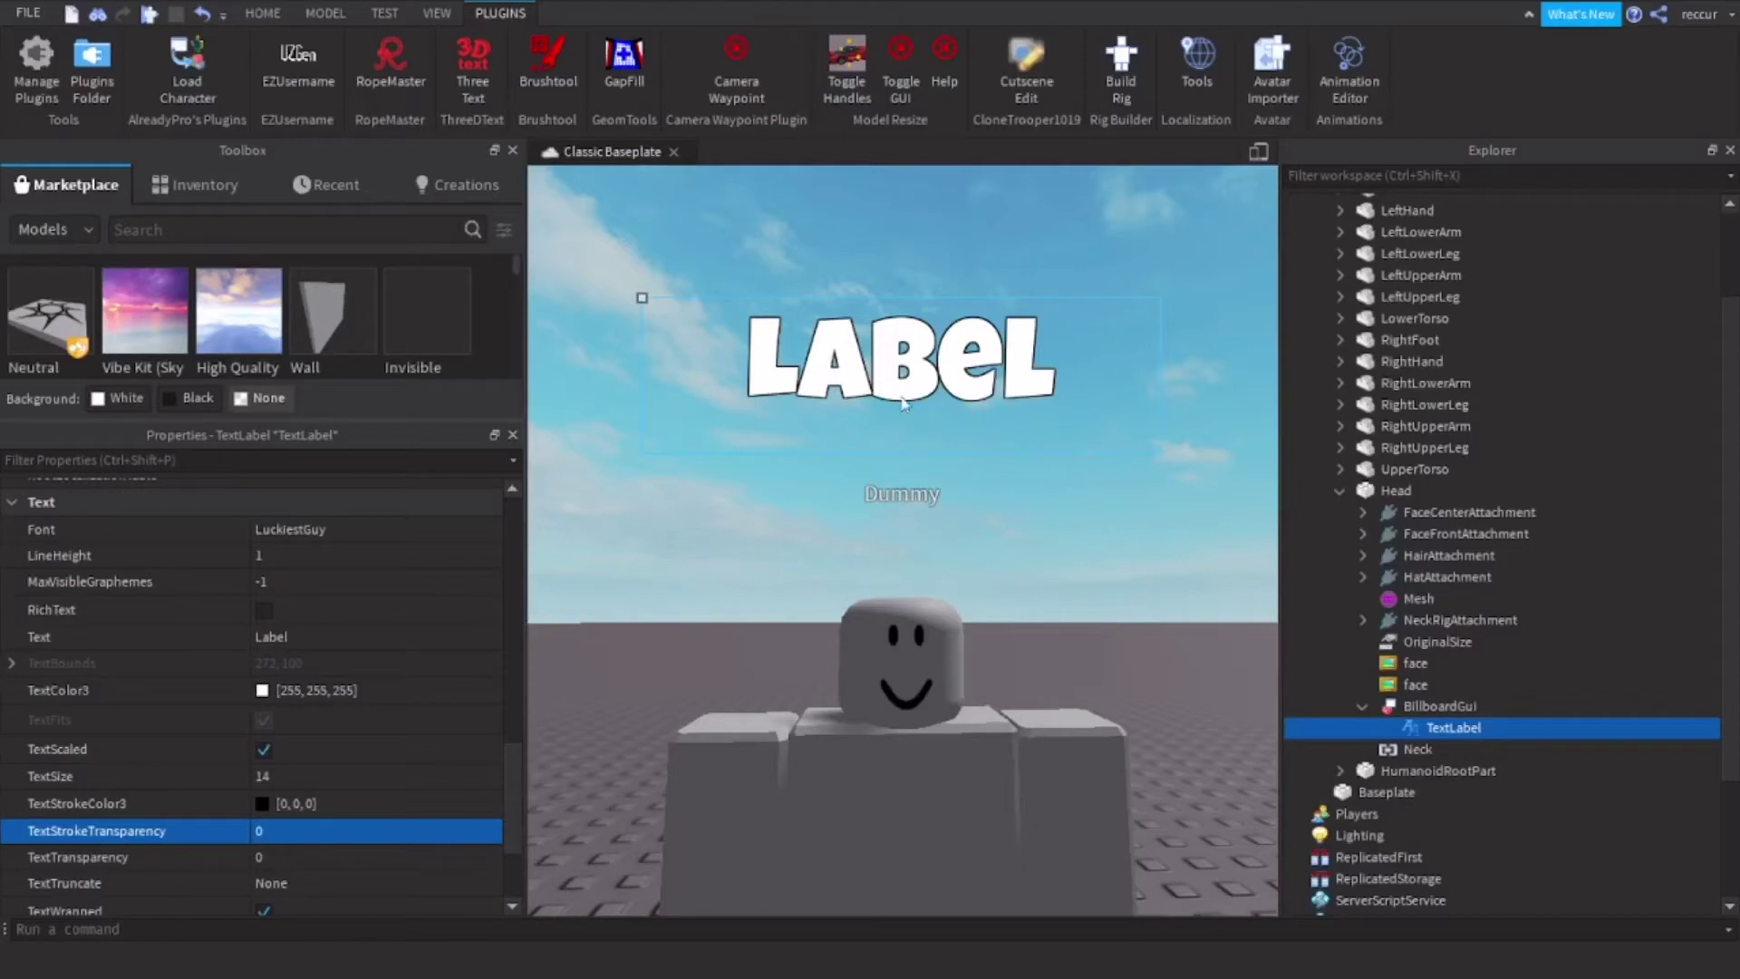
click(1495, 728)
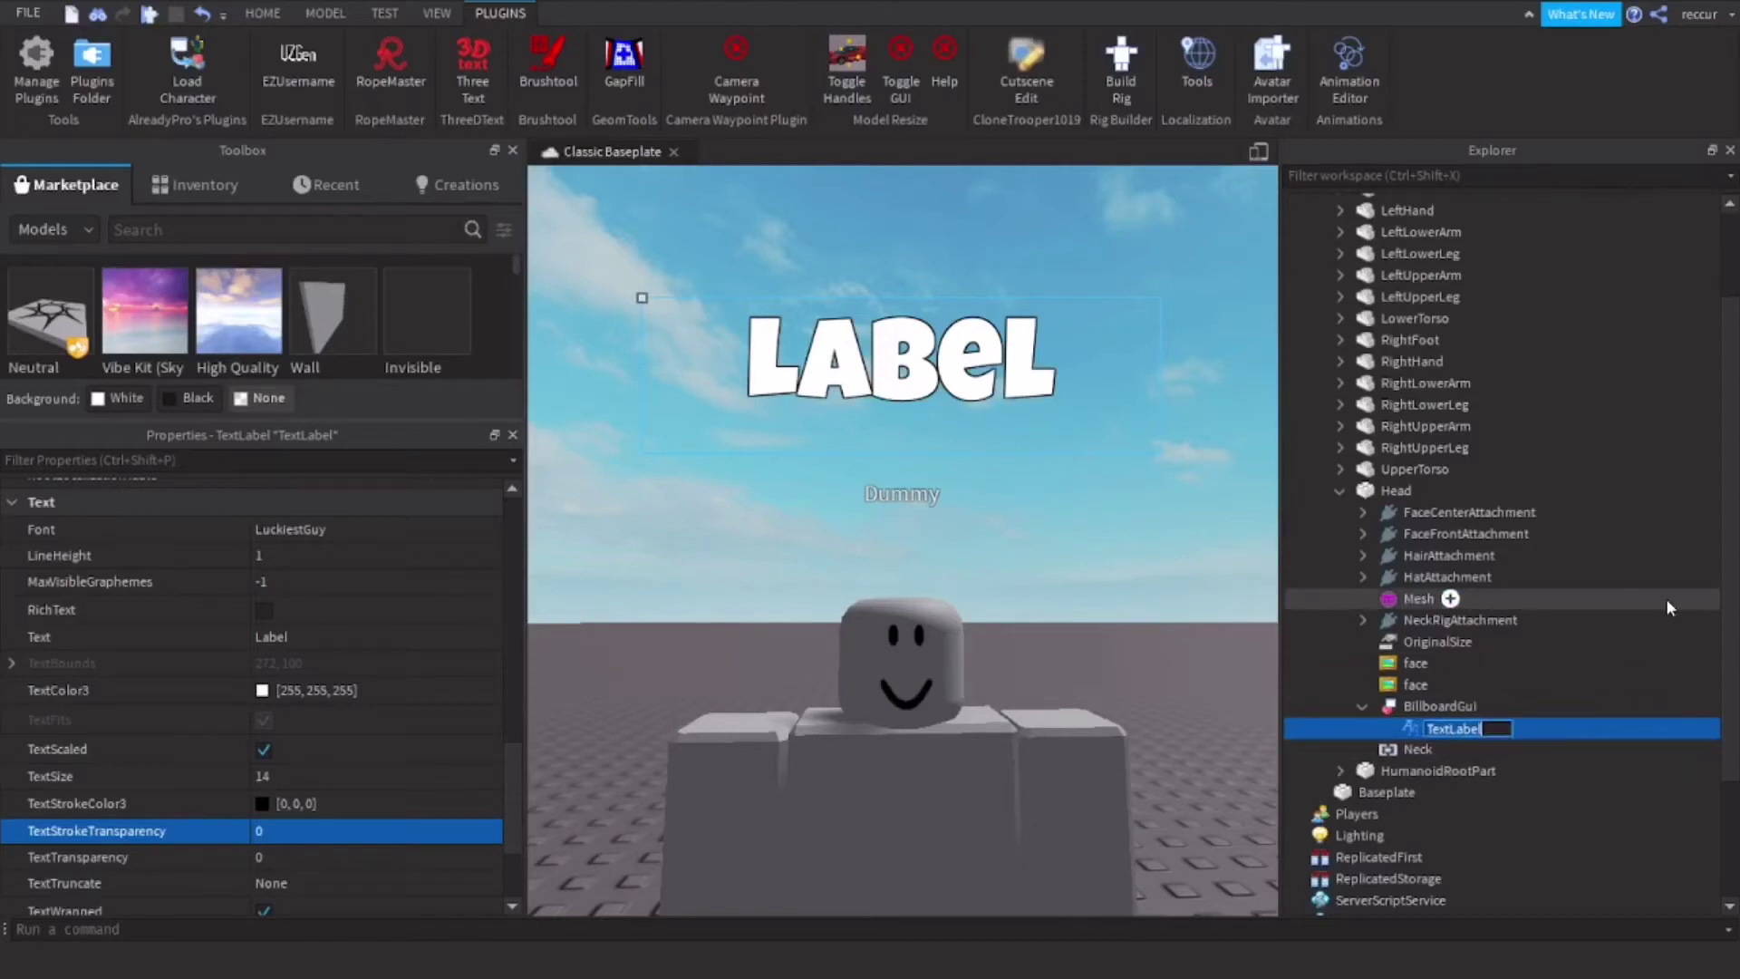
- Rename the TextLabel to 'name' and duplicate it with Ctrl+D
text(name)
key(Return)
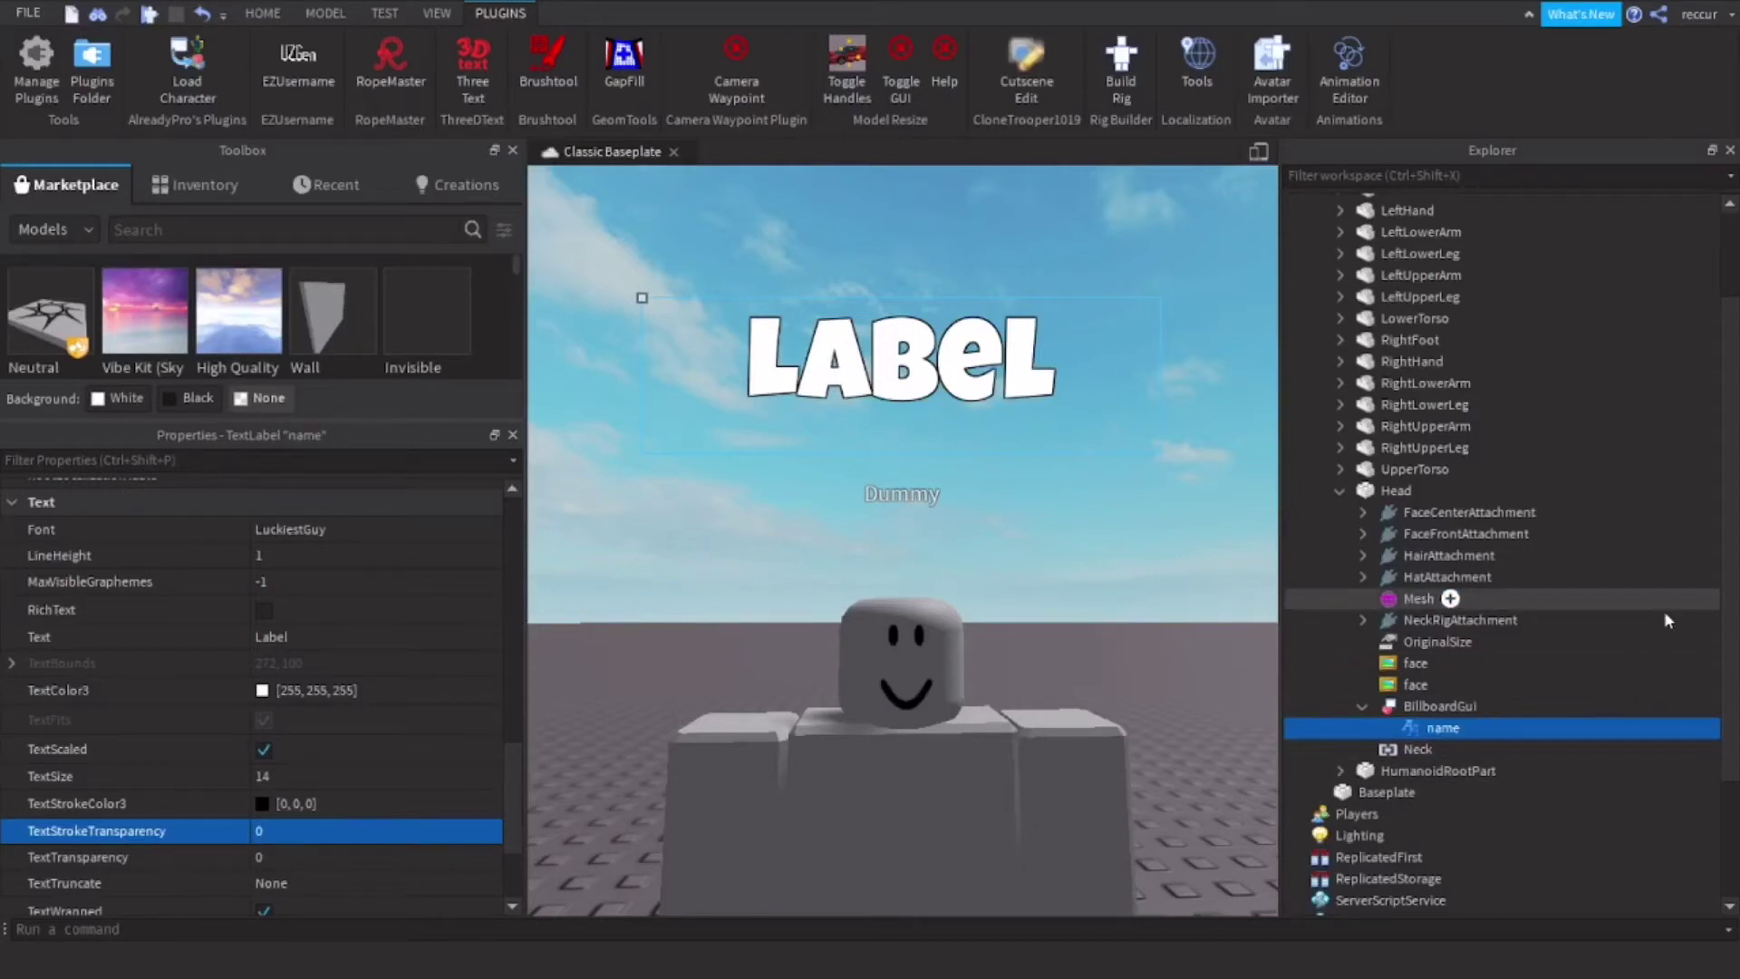
key(ctrl+d)
scroll(313, 682, down, 3)
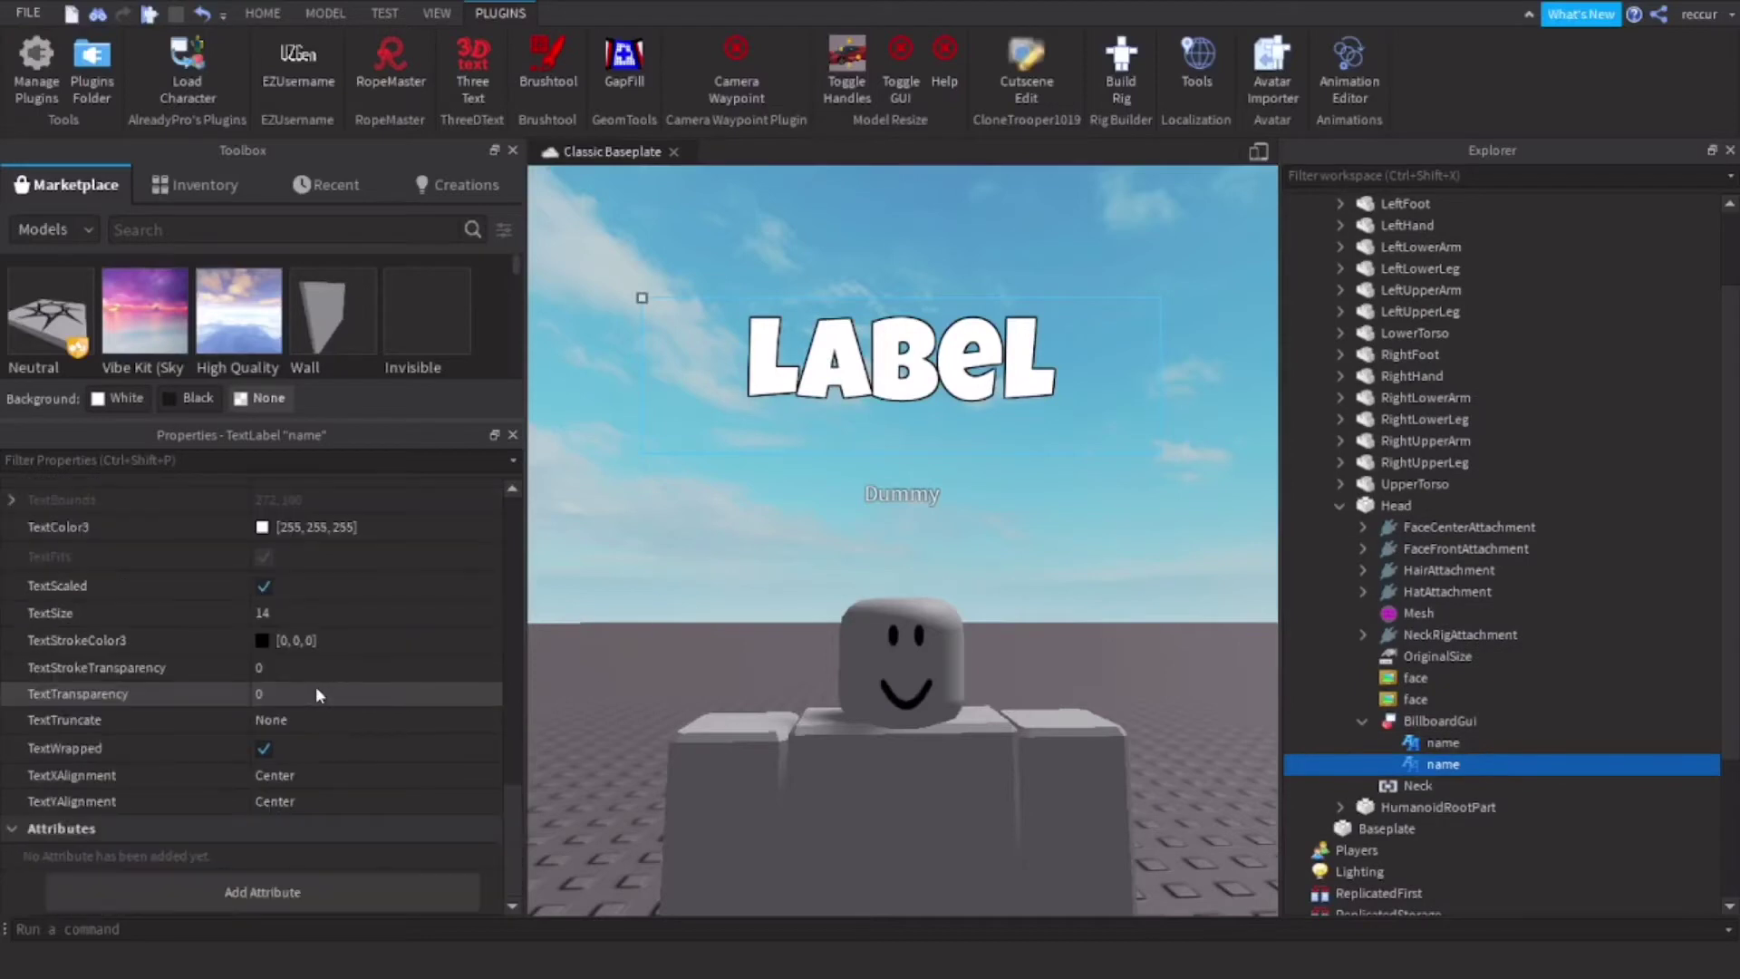
scroll(315, 687, up, 8)
scroll(228, 555, up, 3)
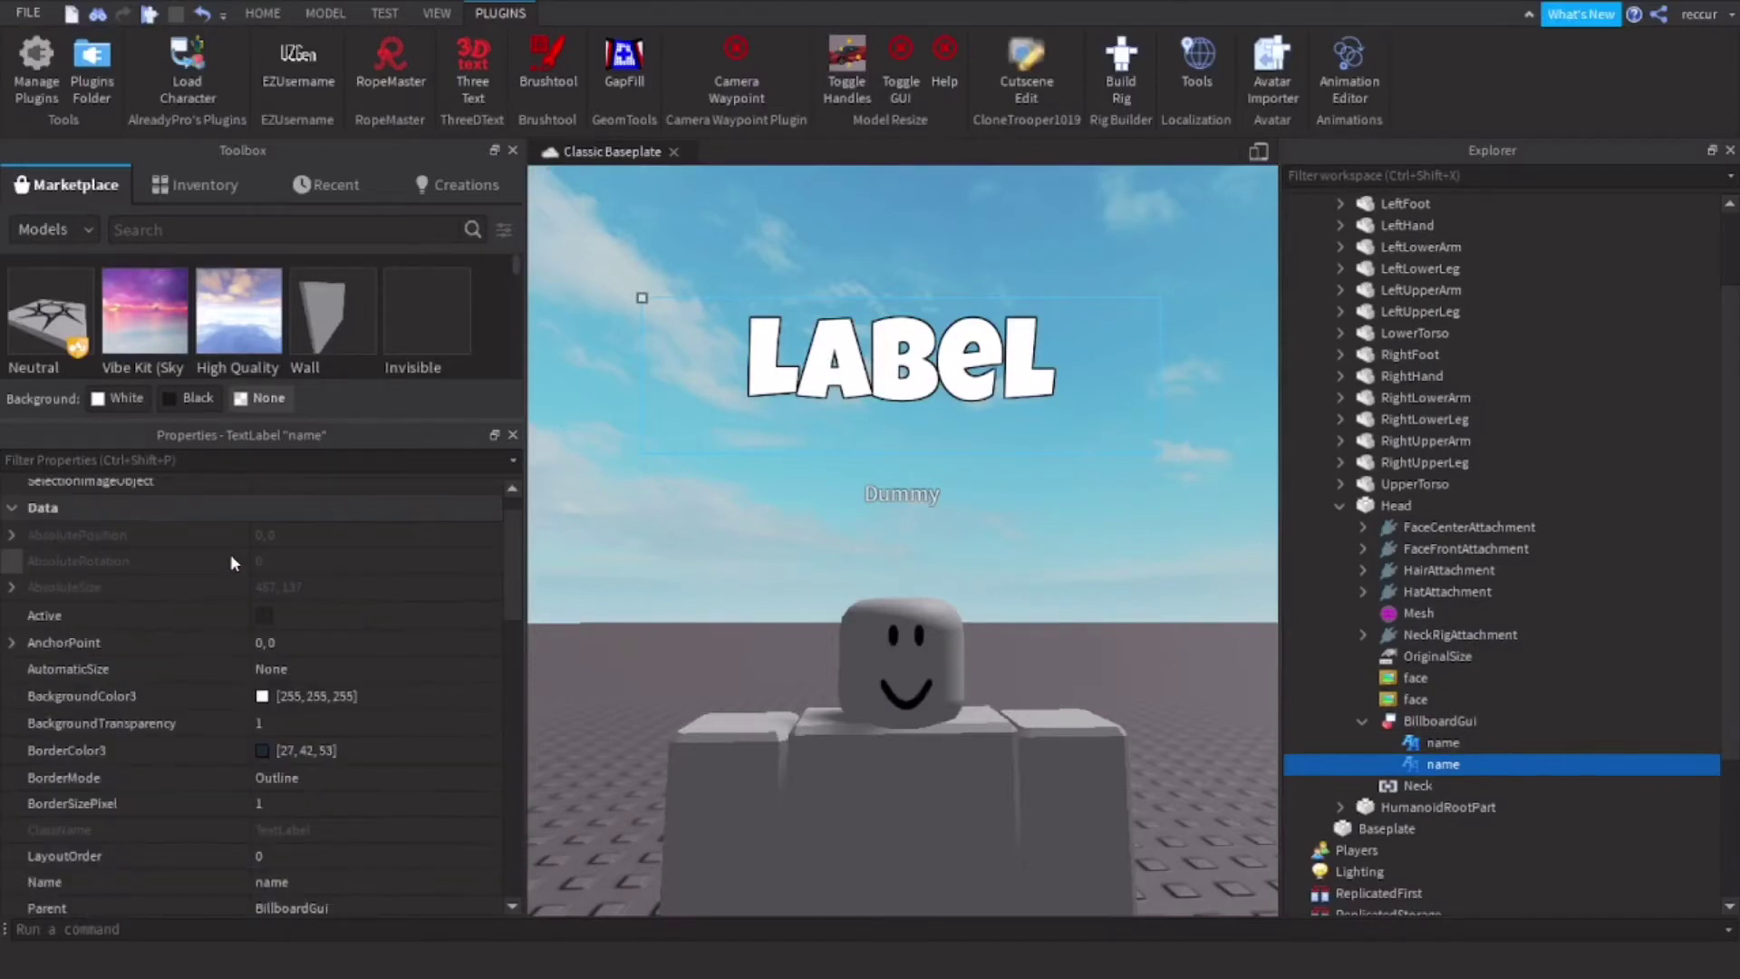
scroll(299, 608, down, 6)
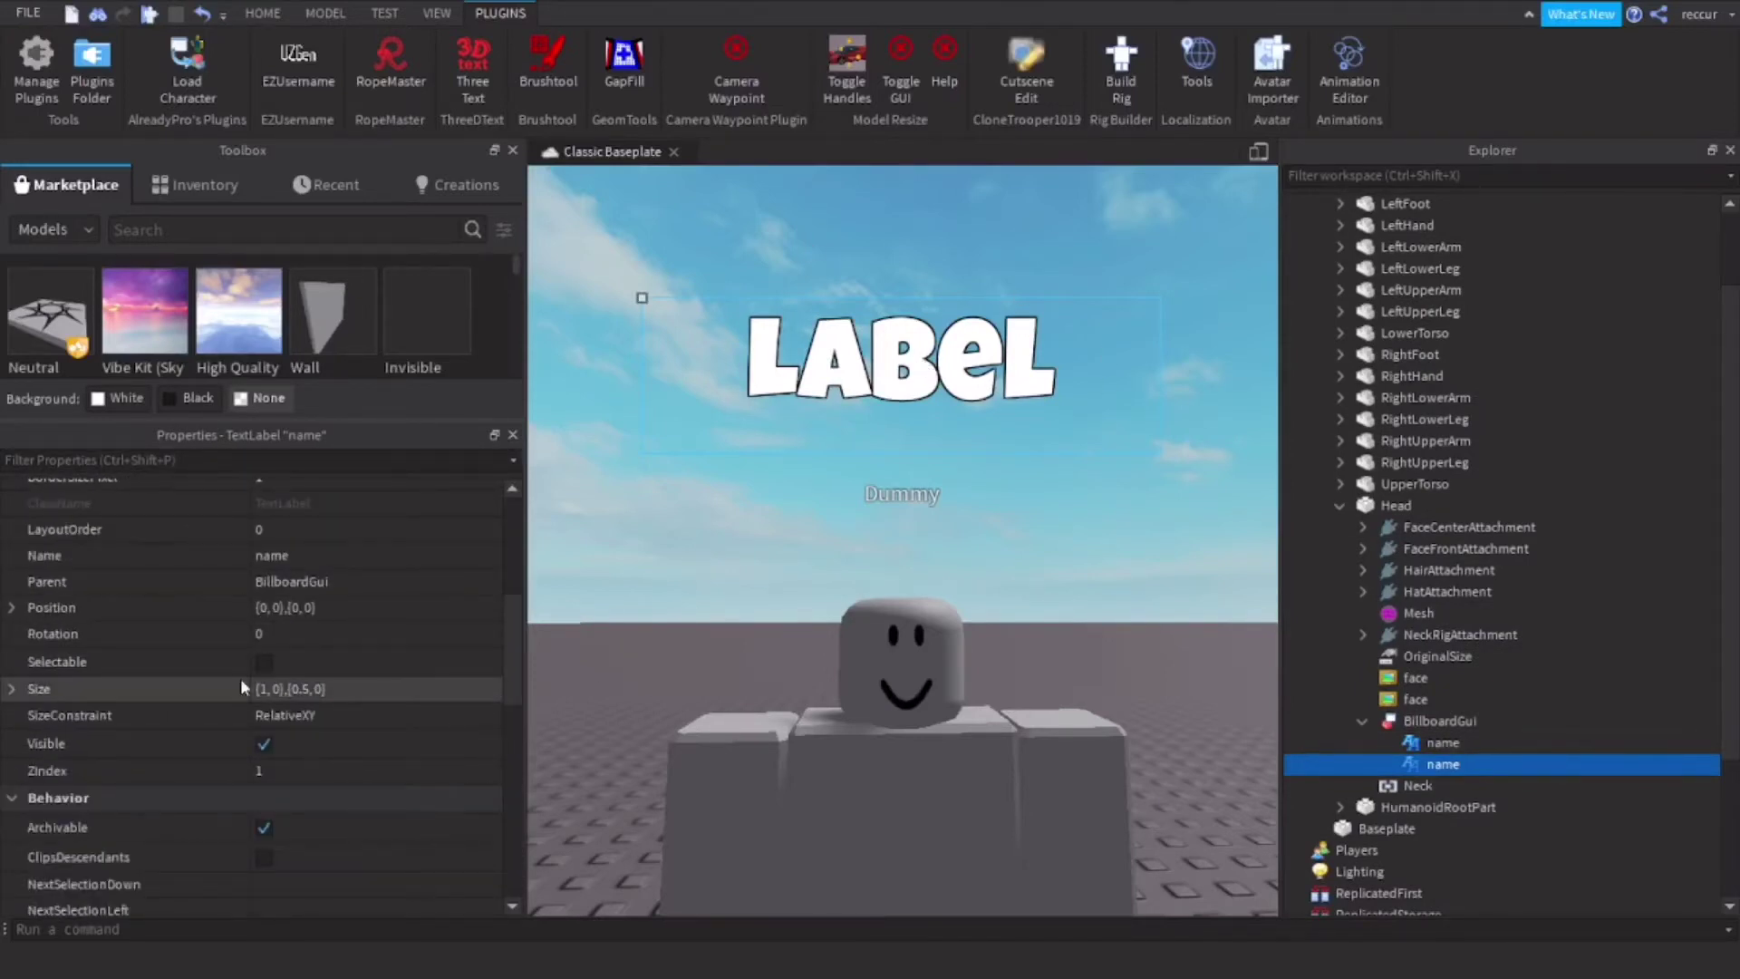
- Give the copy Position {0, 0},{0.5, 0} and Size {0.75, 0},{0.3, 0}
click(322, 607)
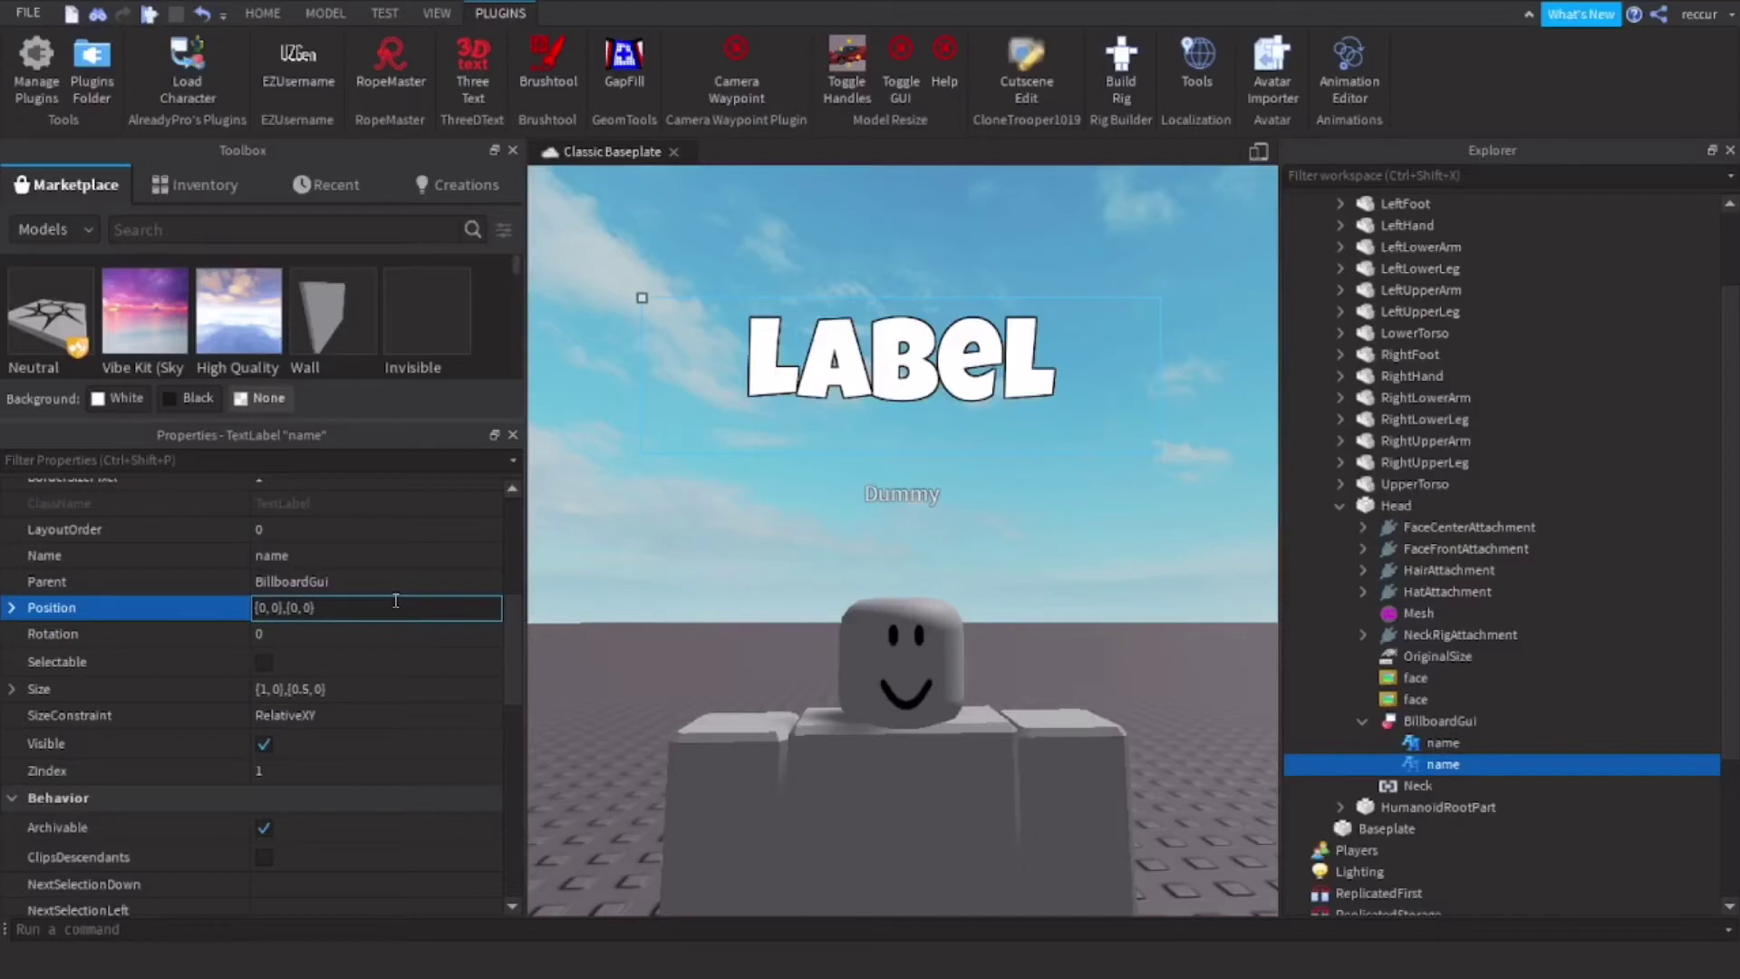
key(Return)
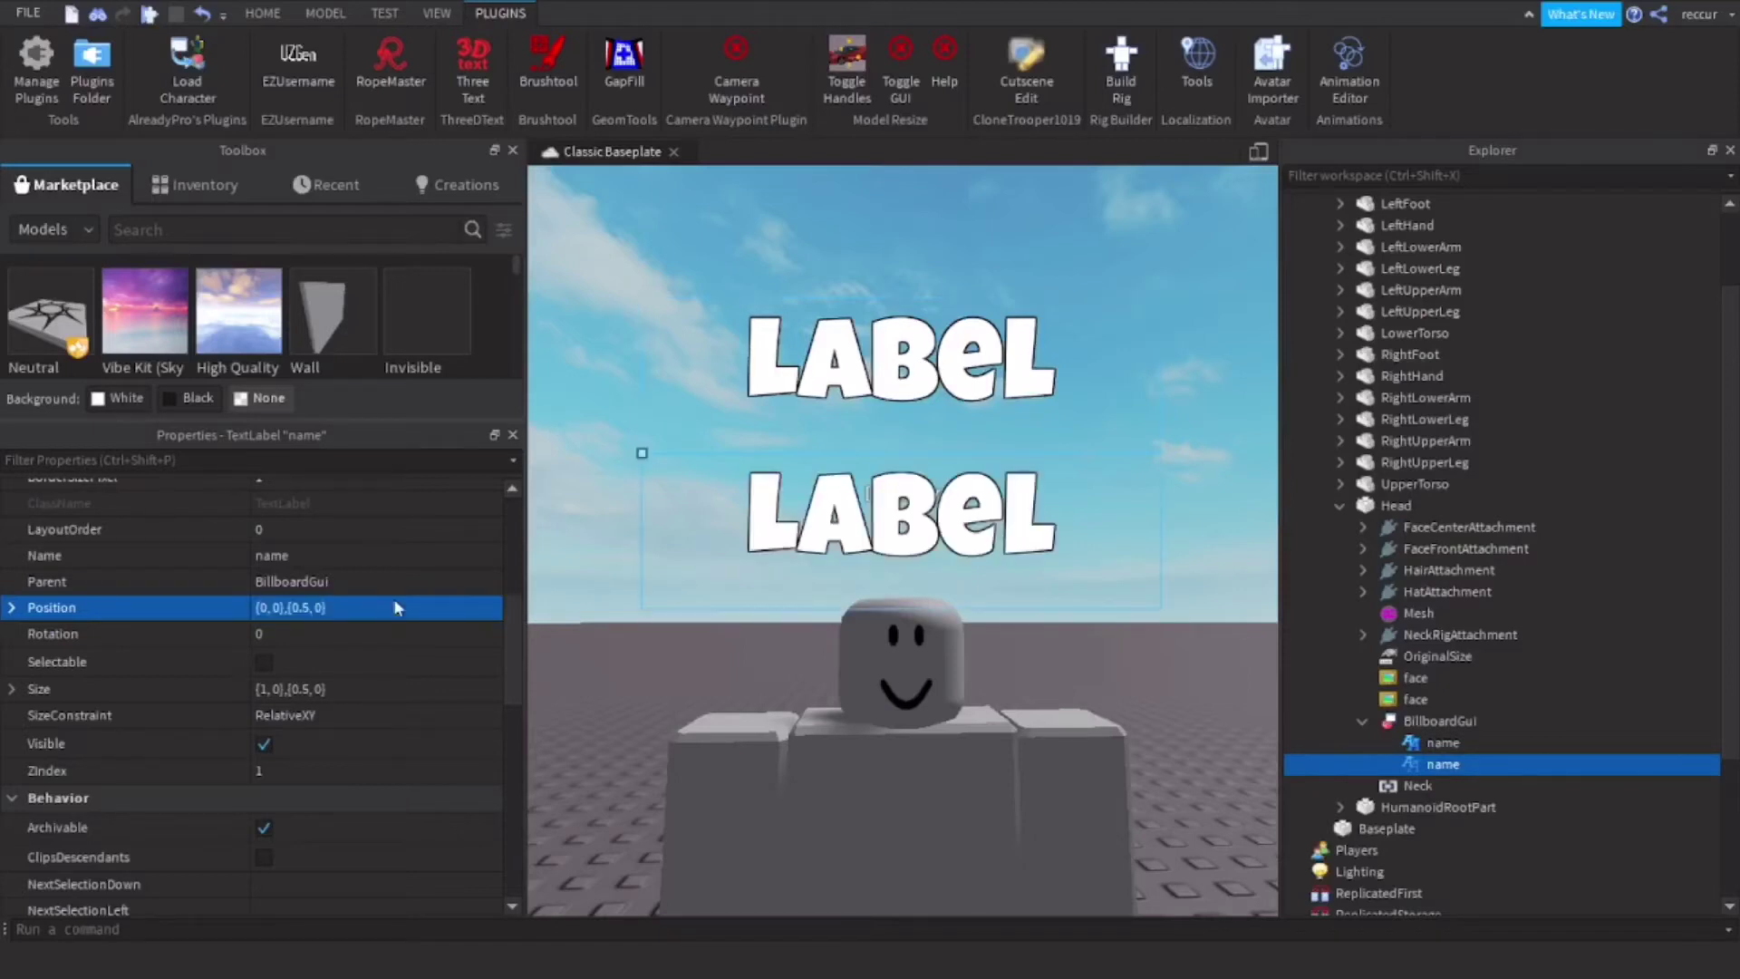
click(292, 689)
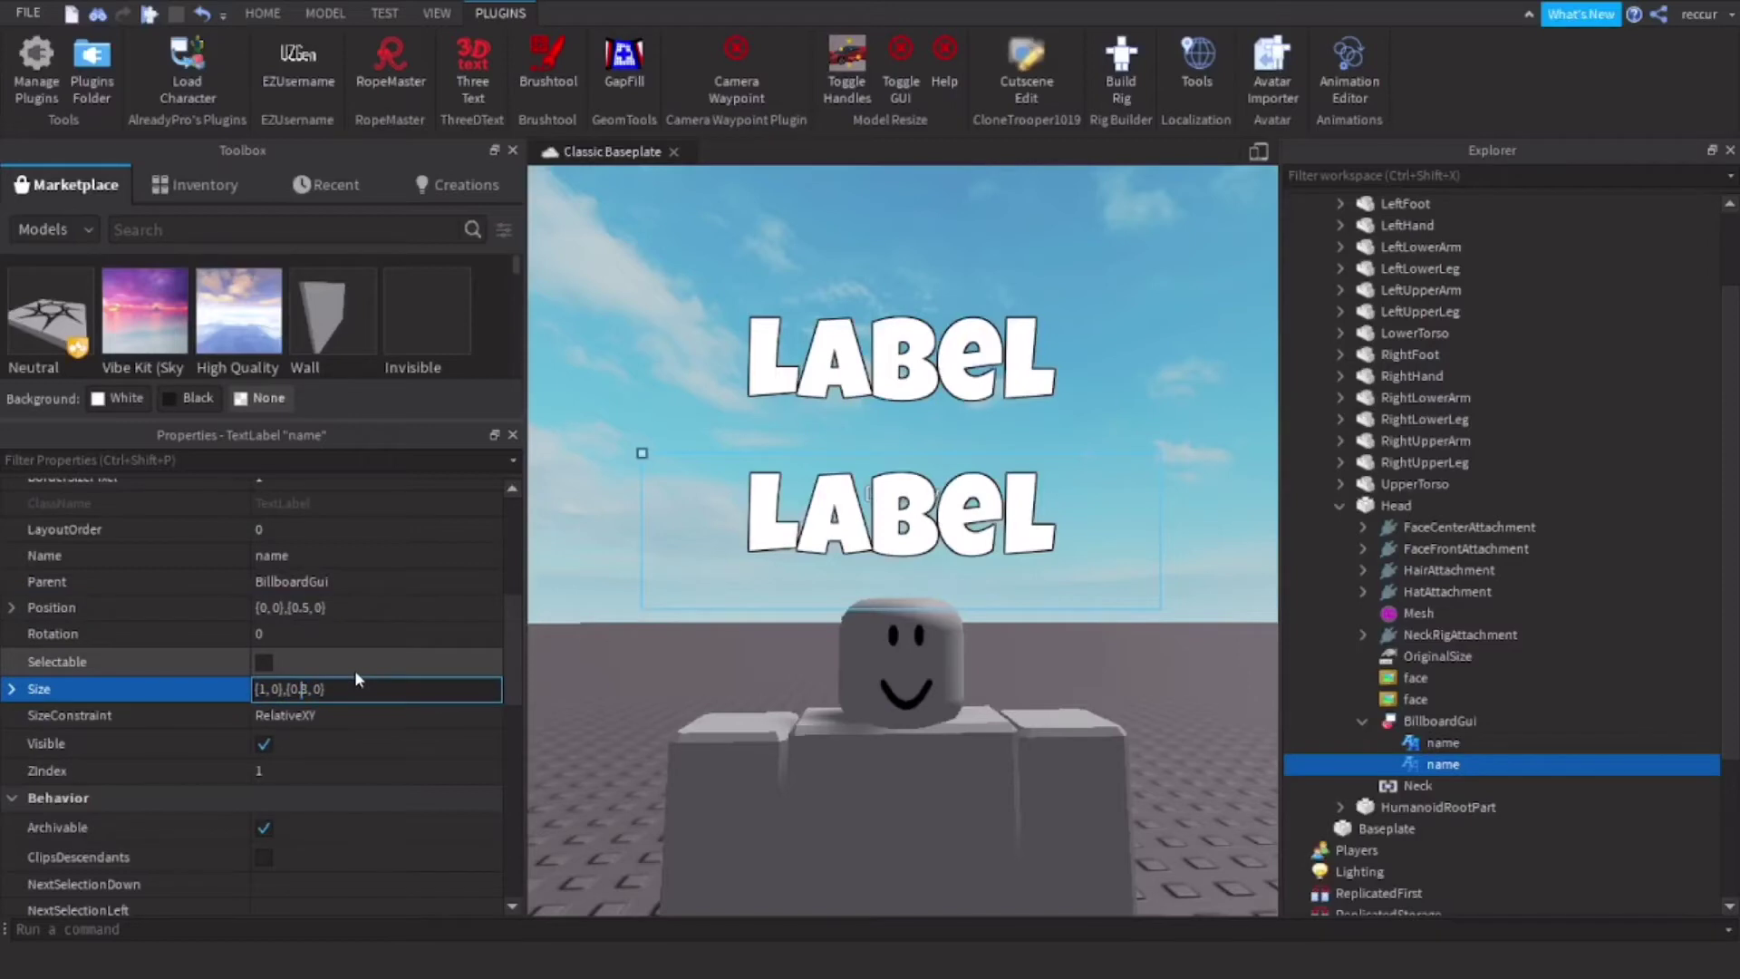
key(Delete)
text(3)
key(Home)
key(Right)
key(Delete)
text(0.75)
key(Return)
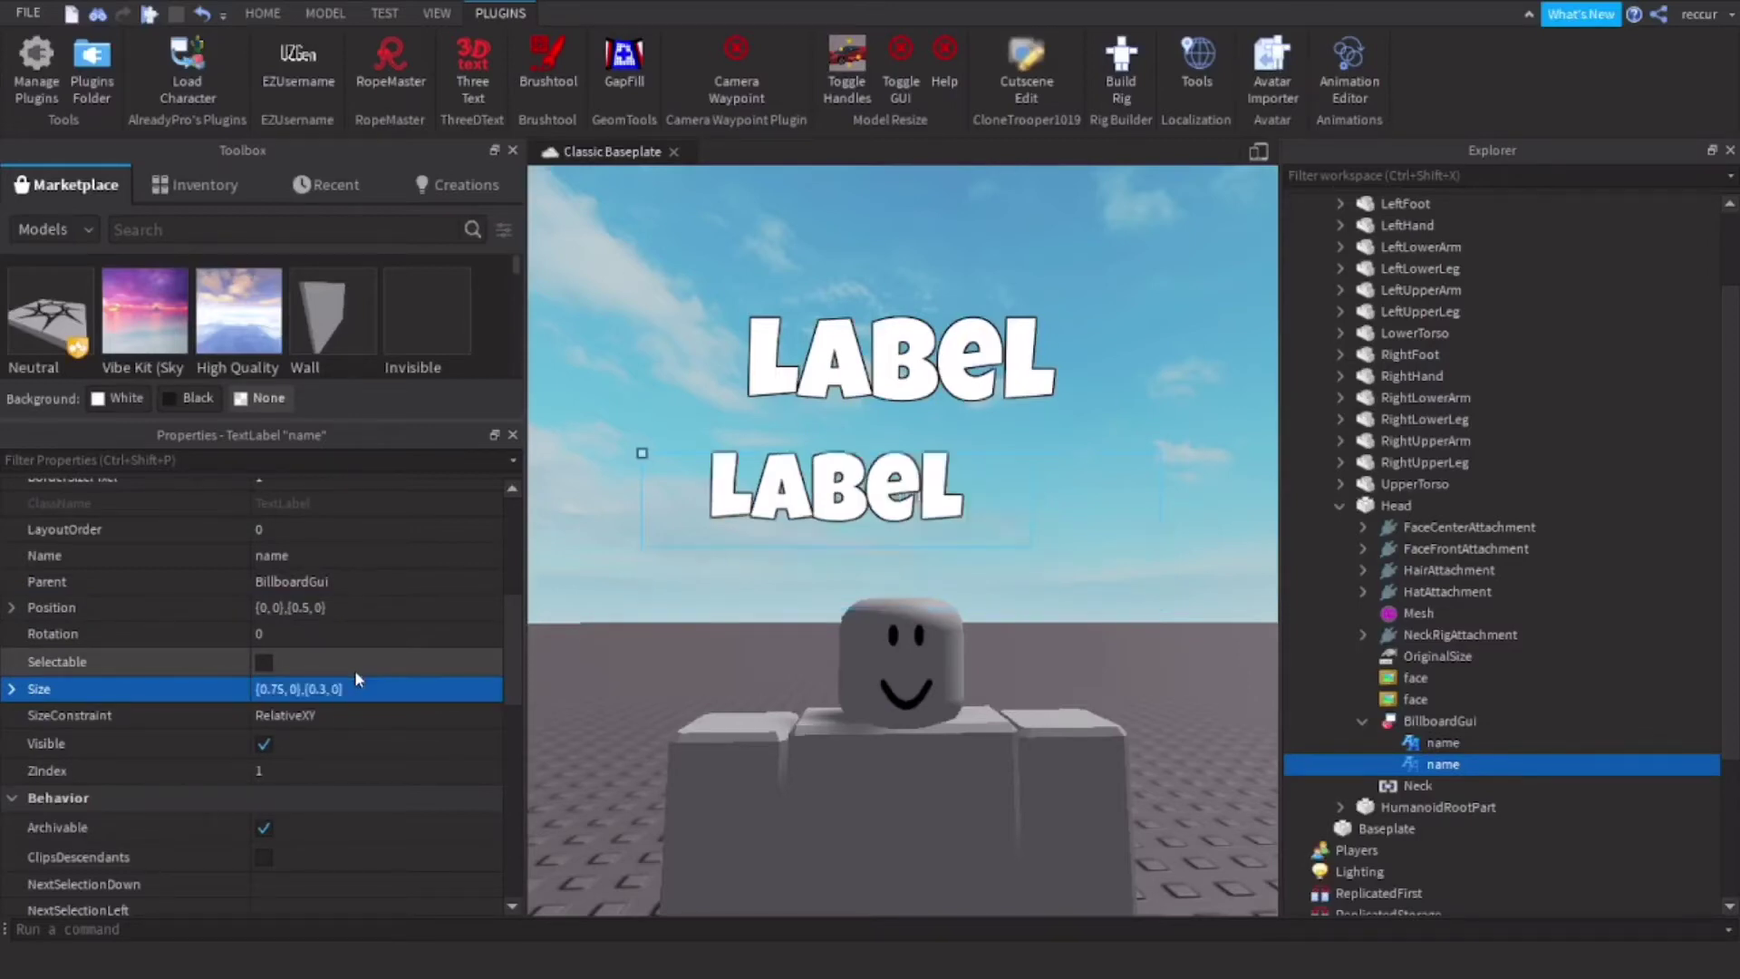
scroll(355, 671, up, 5)
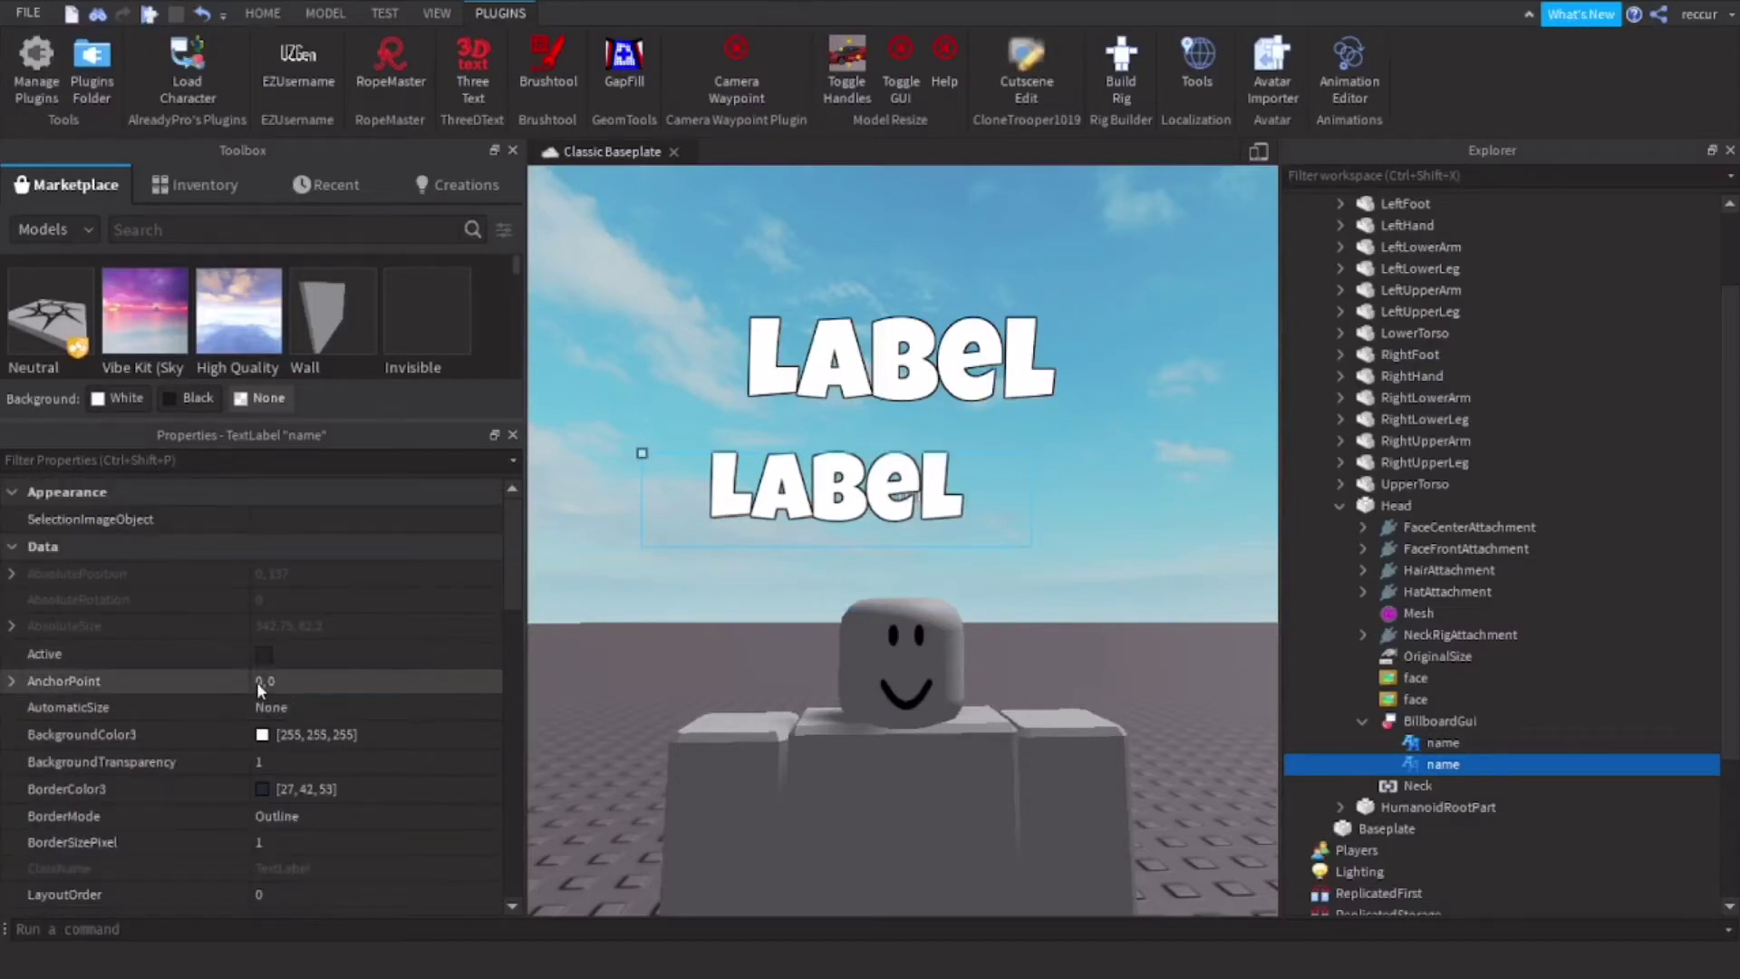
- Set the copied label's AnchorPoint to 0.5, 0.5
click(288, 680)
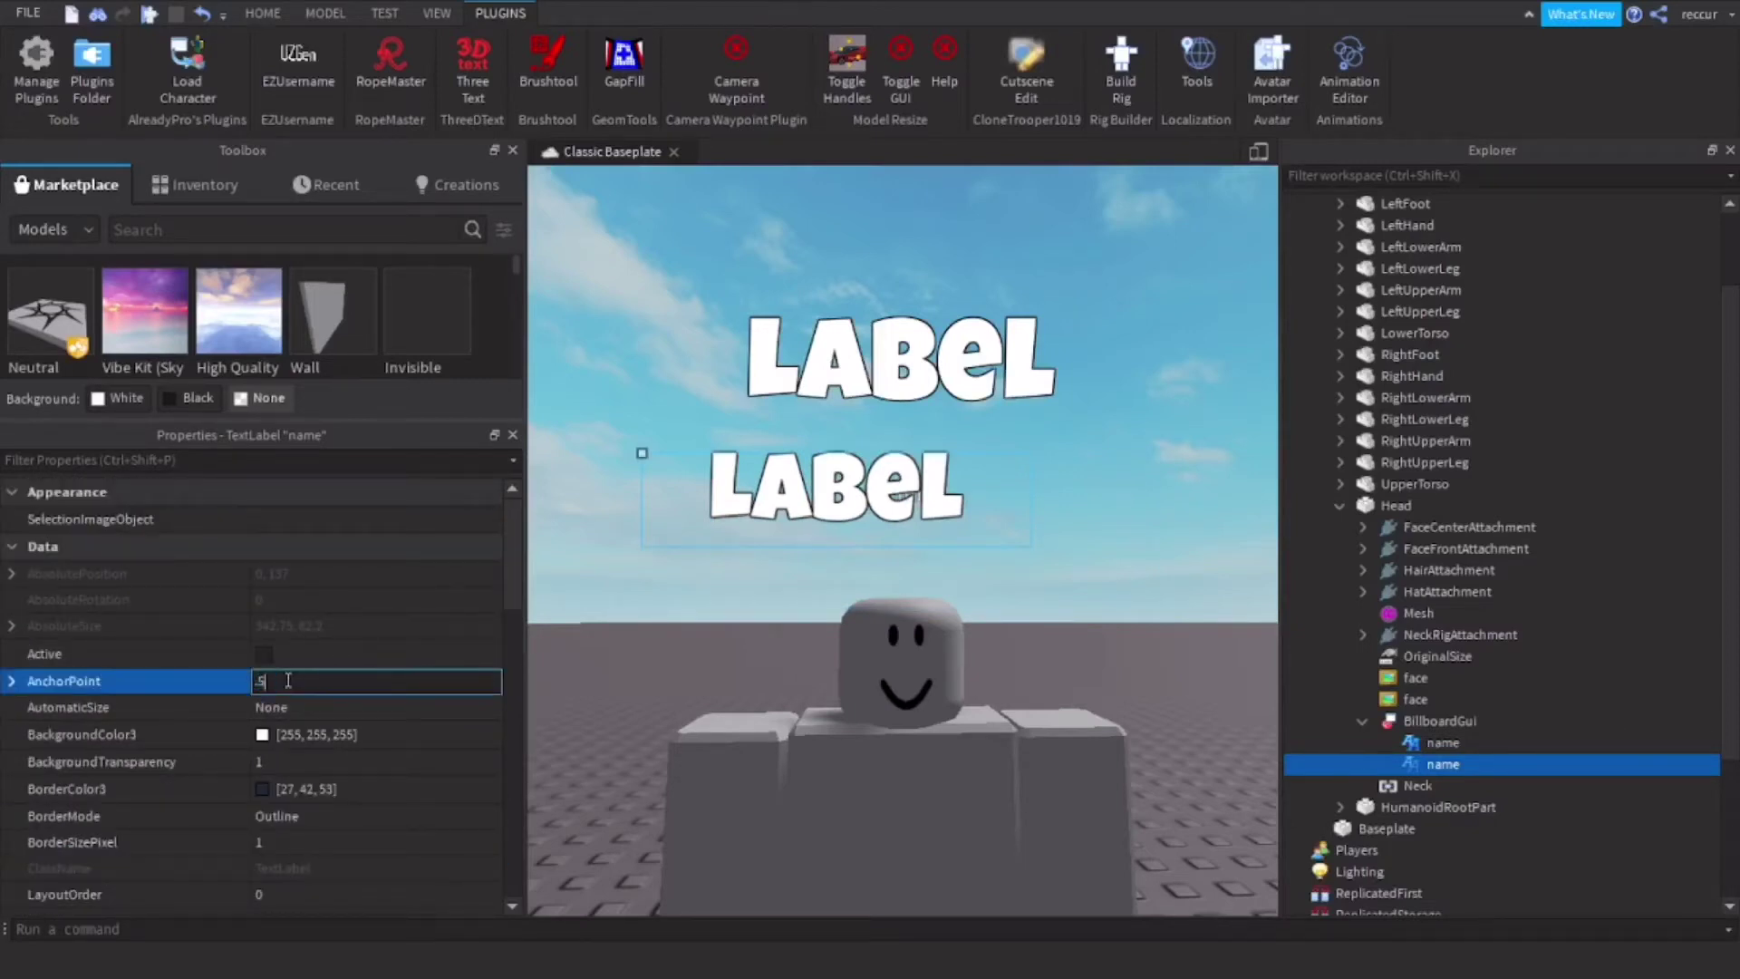
text(.5,.5)
key(Return)
scroll(286, 680, down, 3)
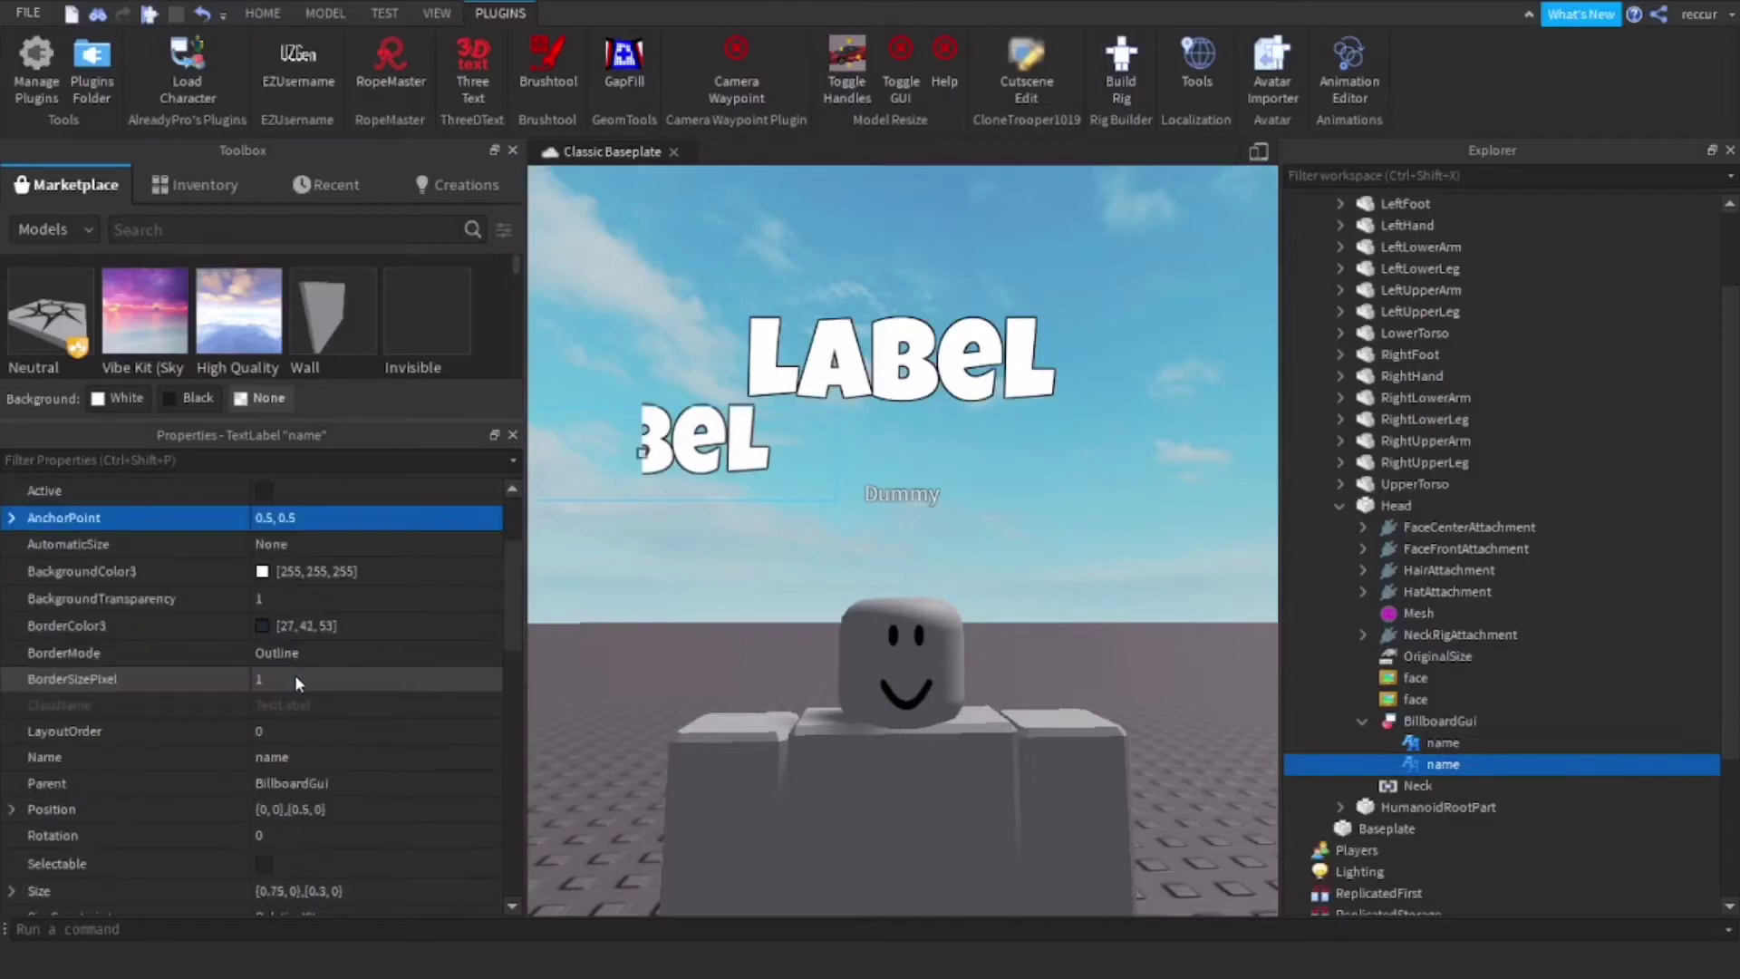
scroll(226, 698, down, 3)
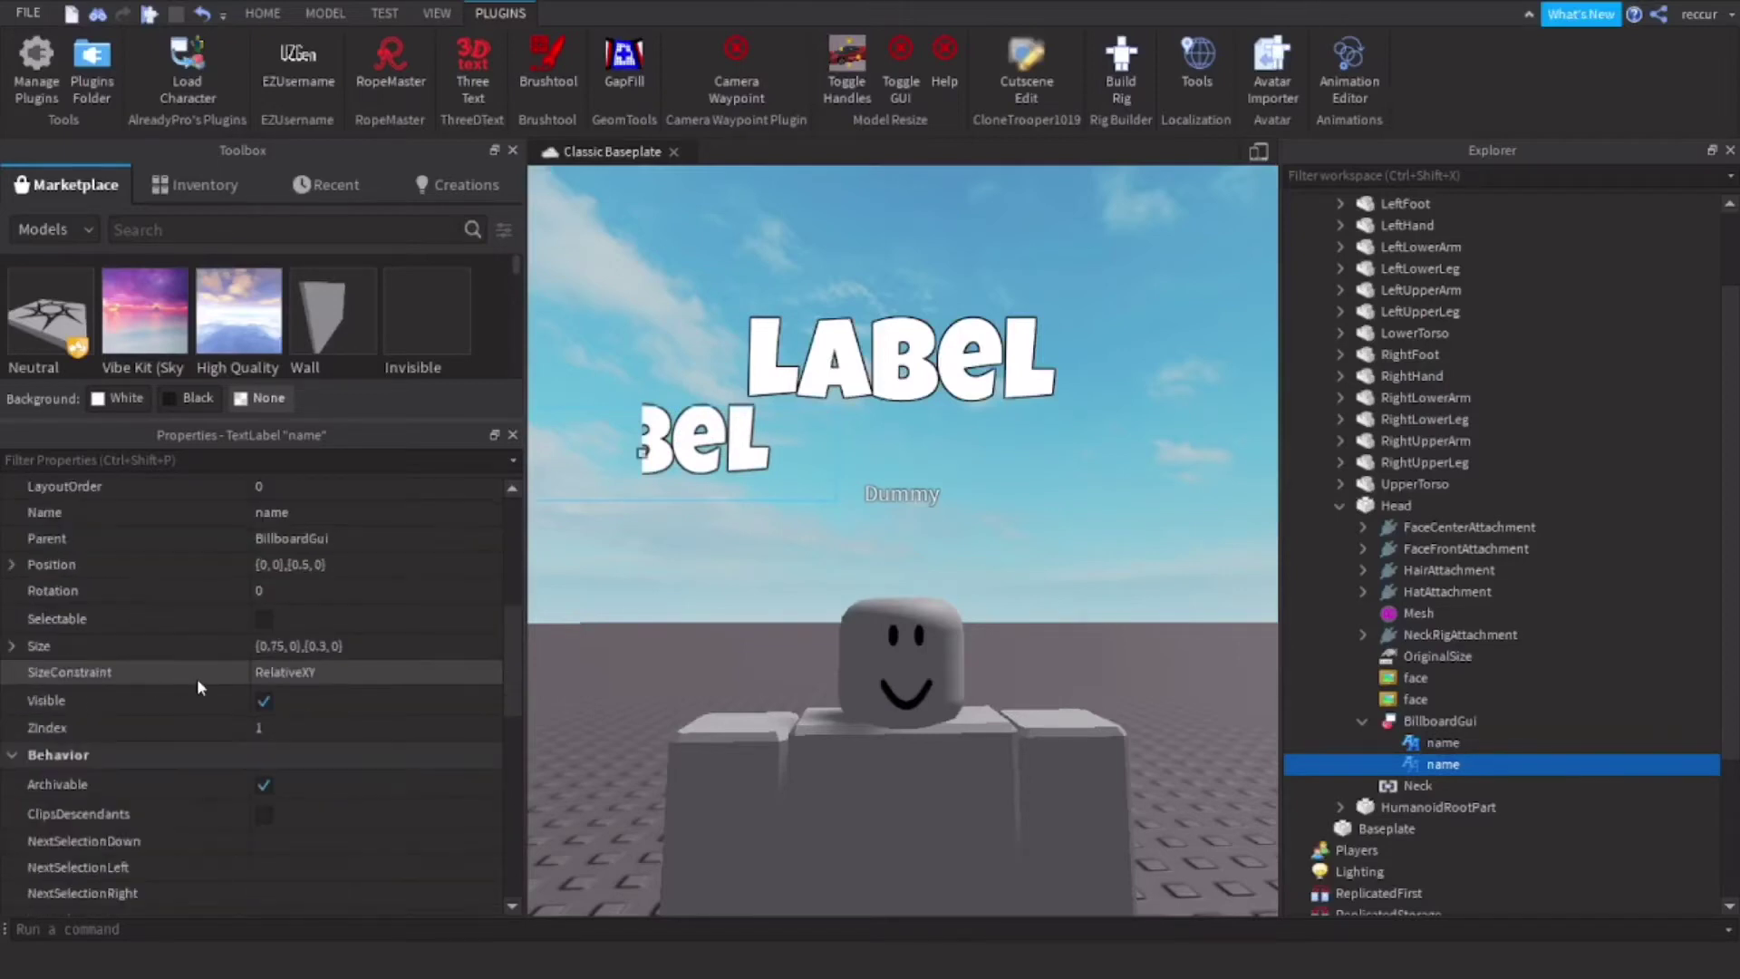
scroll(172, 671, up, 6)
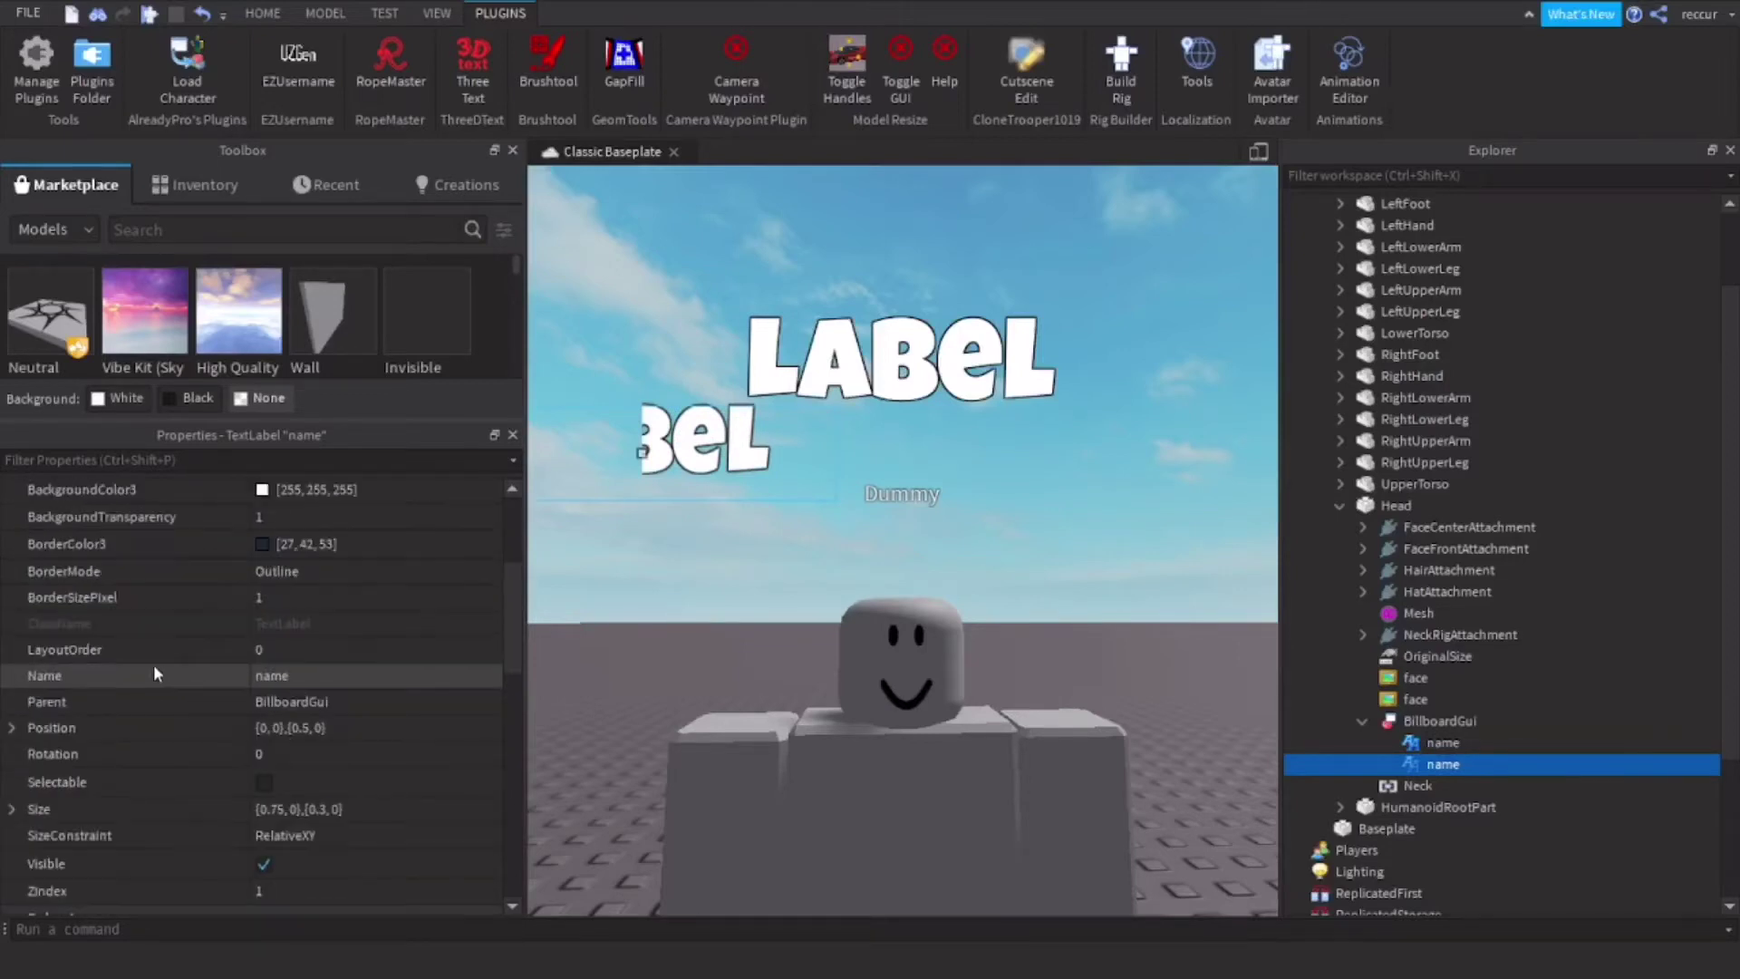
- Move the copied label to Position {0.5, 0},{0.7, 0}
click(268, 730)
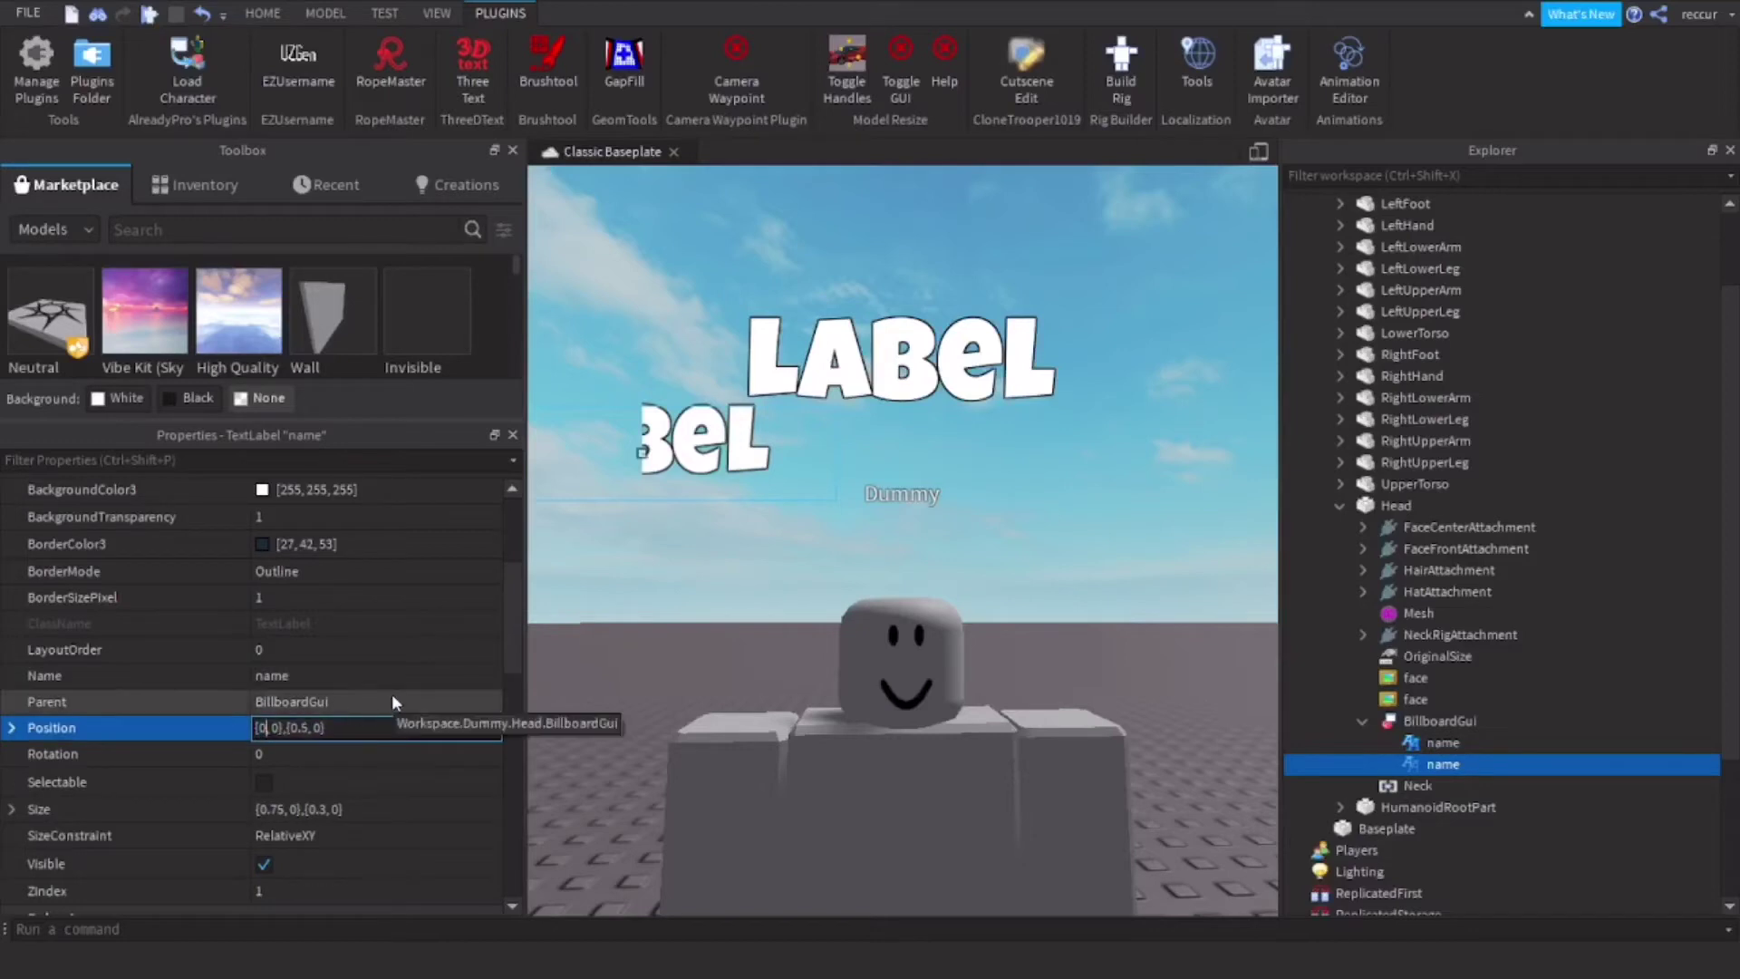
text(.5)
key(Right)
key(Return)
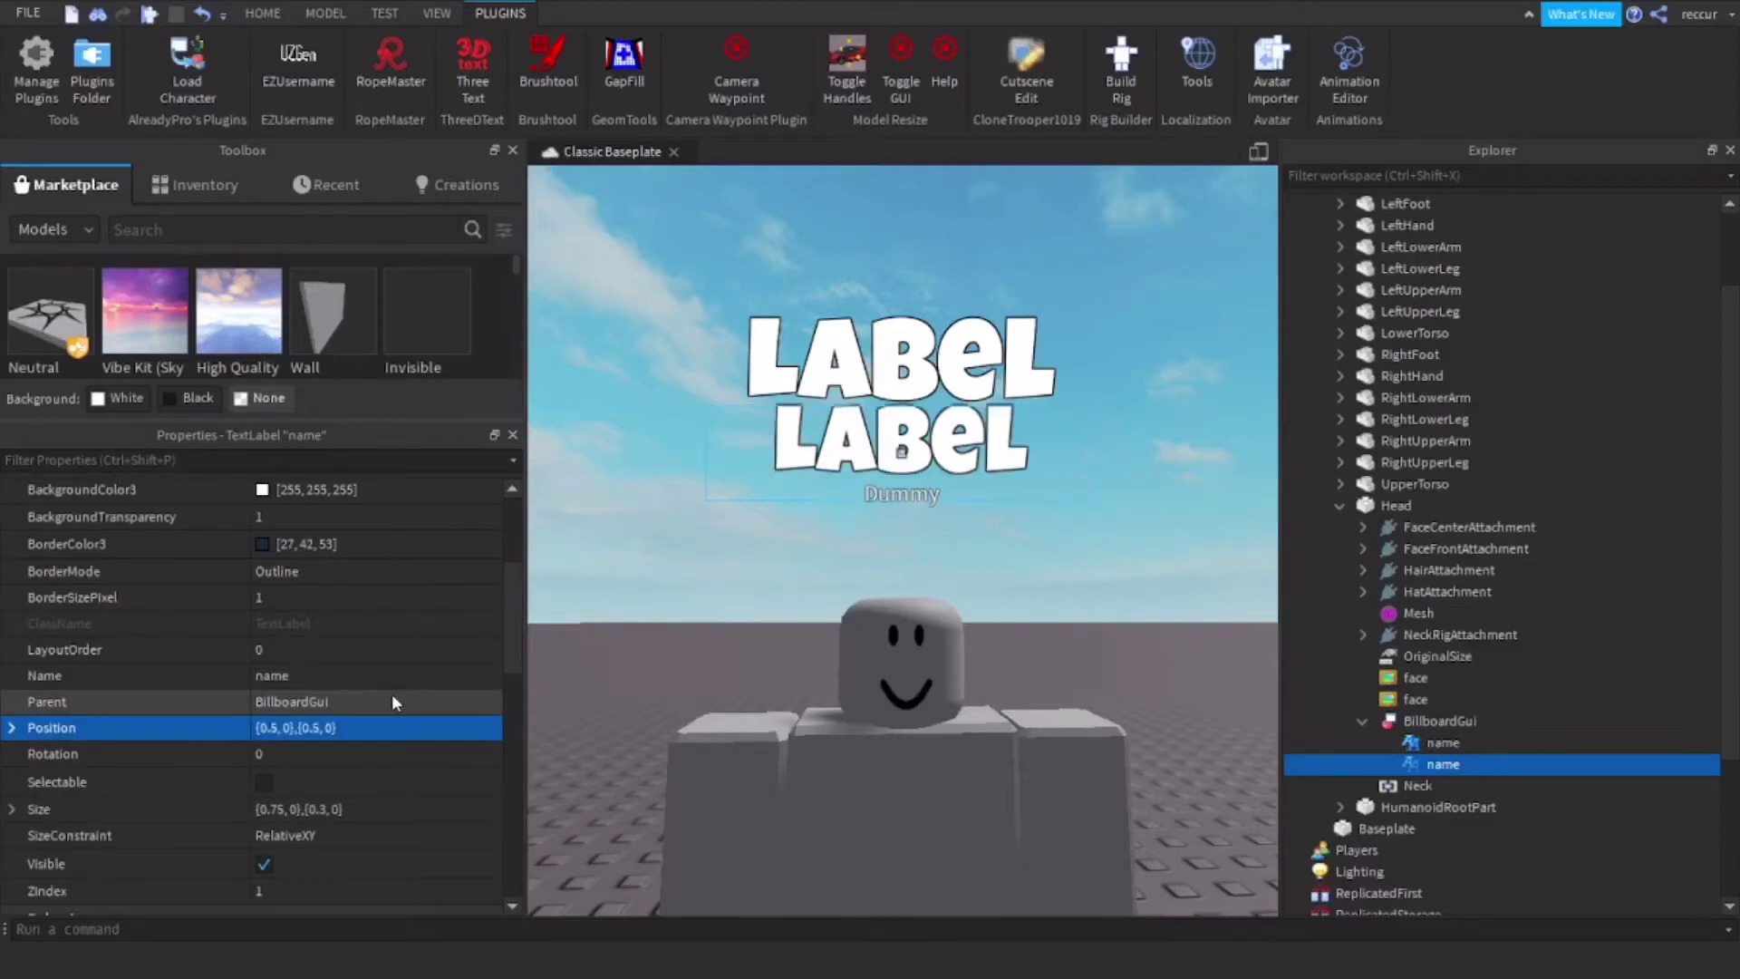
click(317, 730)
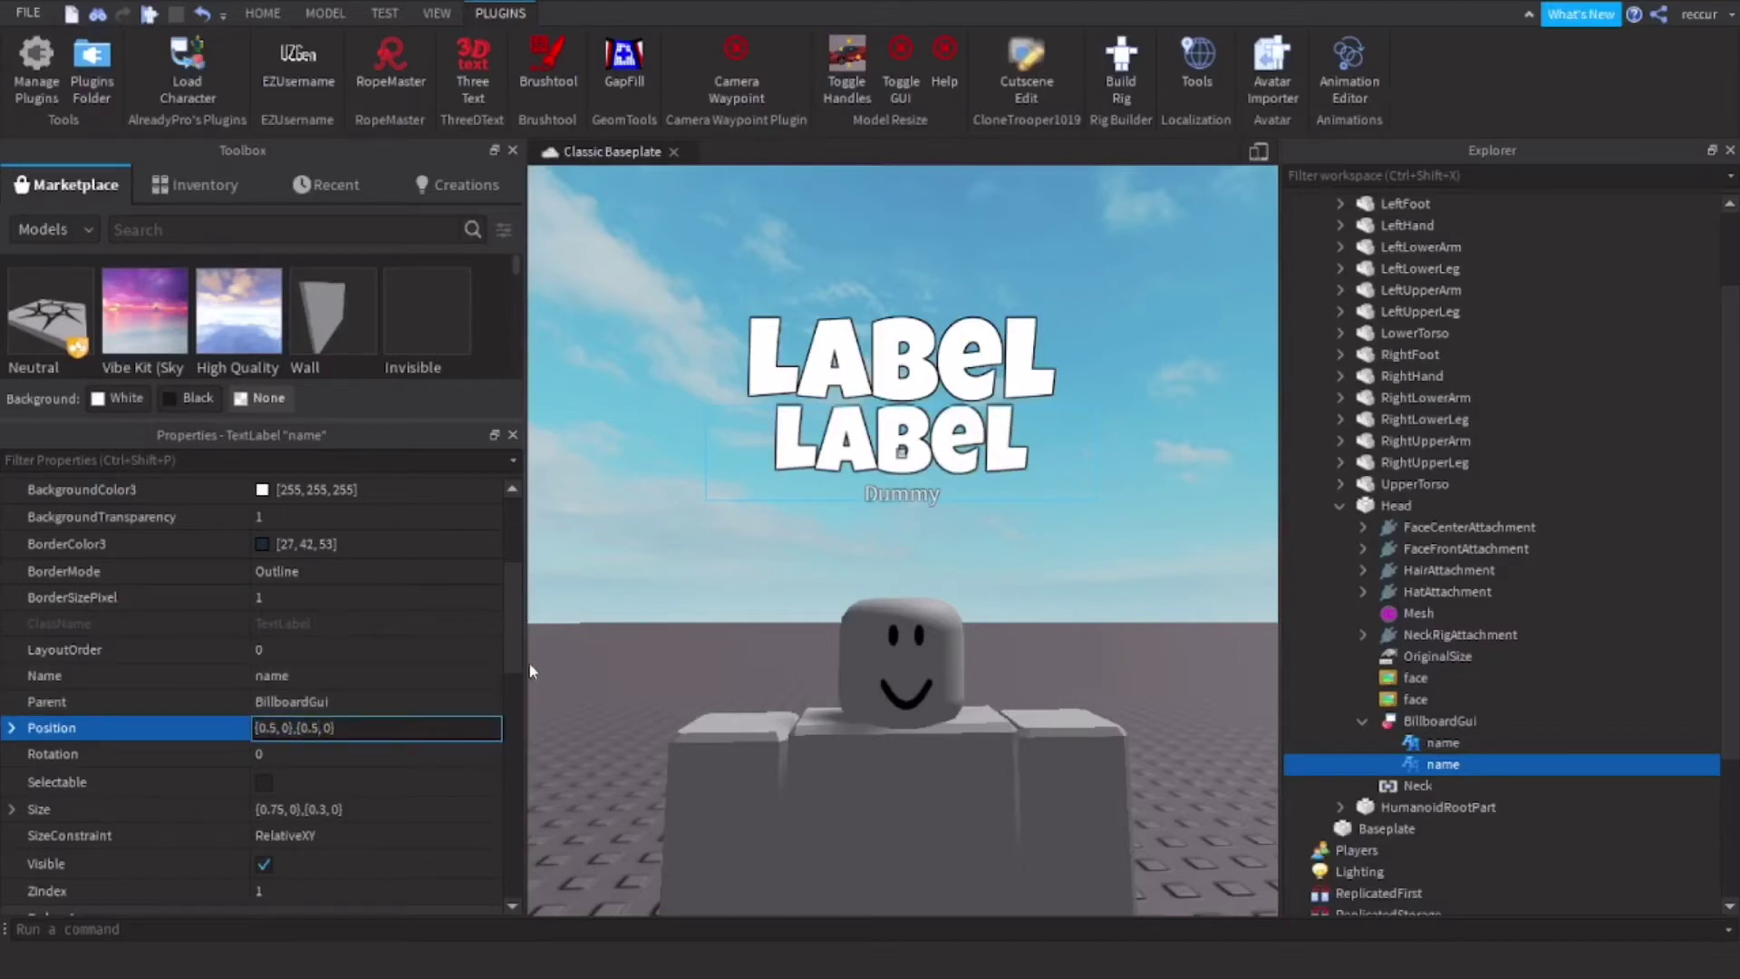
key(BackSpace)
text(7)
key(Return)
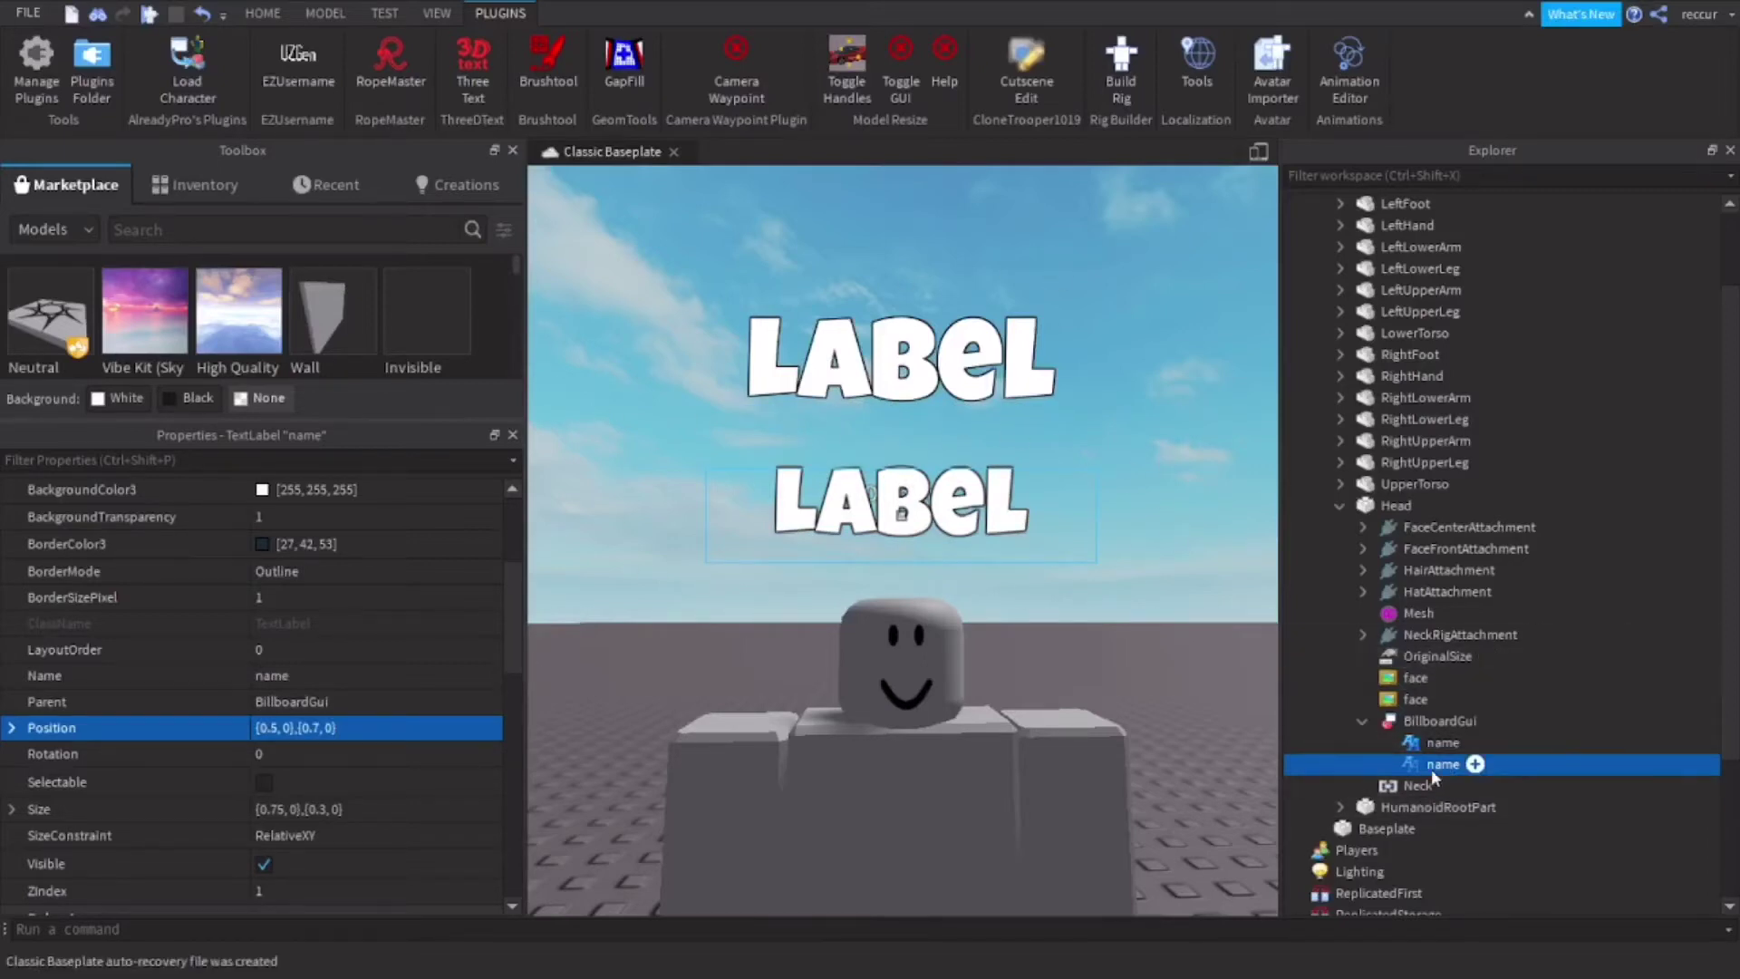
- Rename the second TextLabel to 'rank'
key(F2)
text(rank)
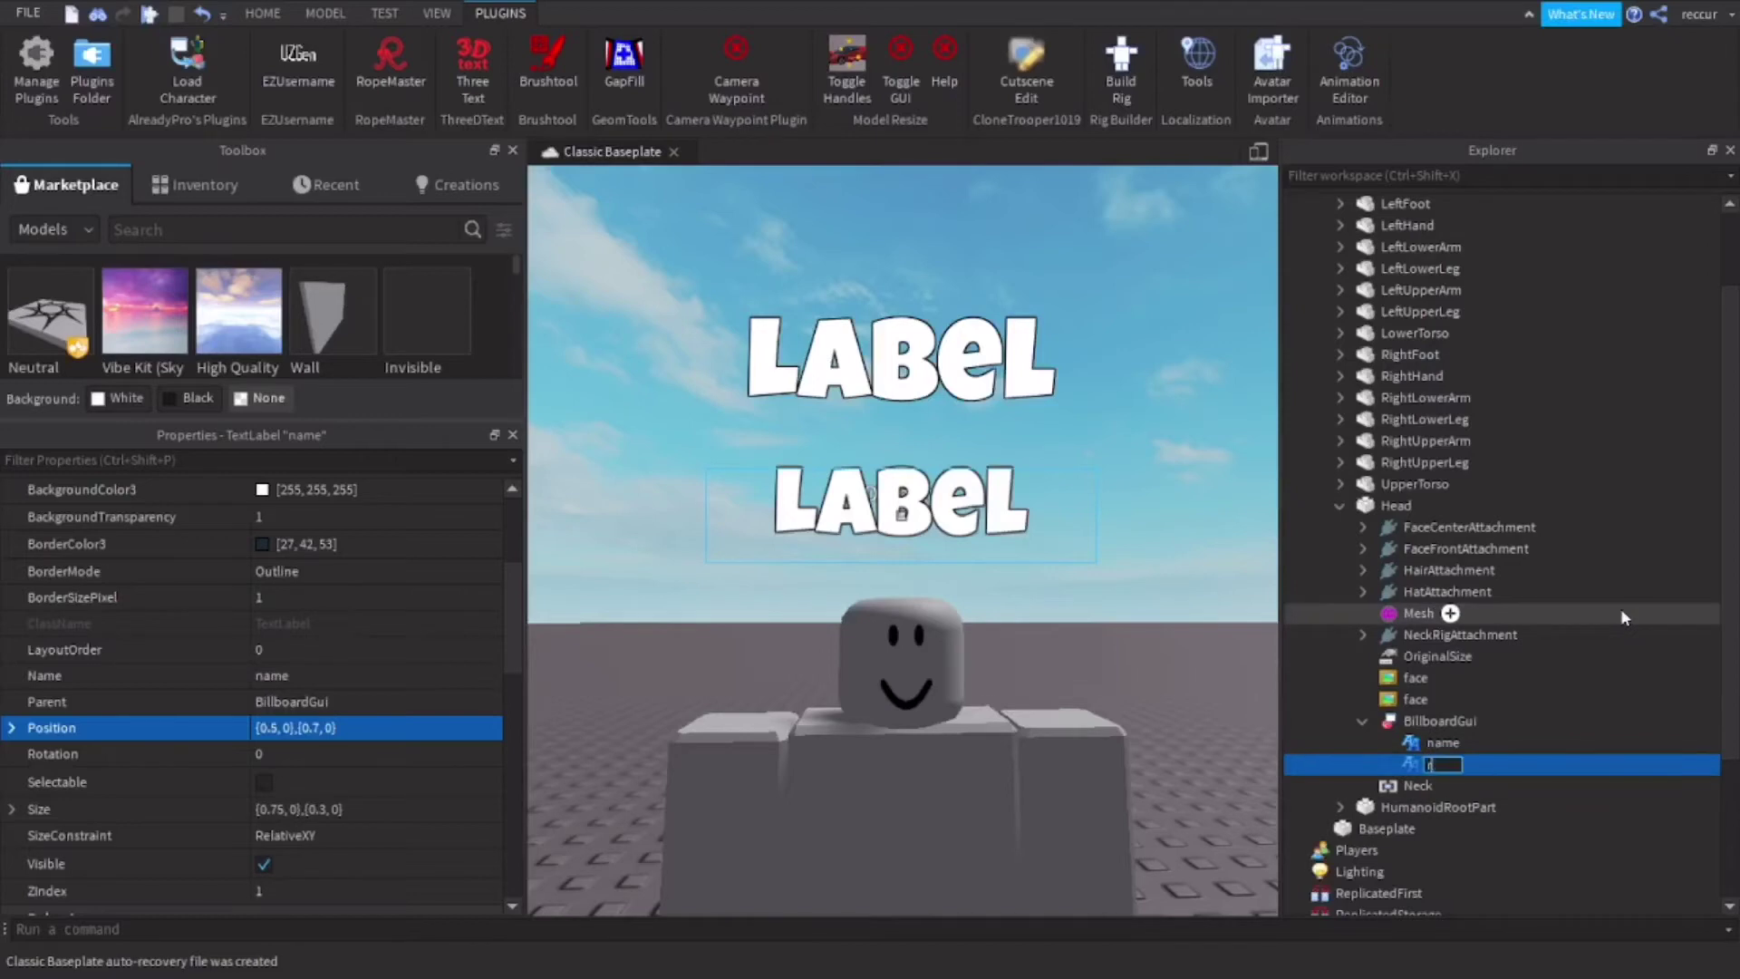
key(Return)
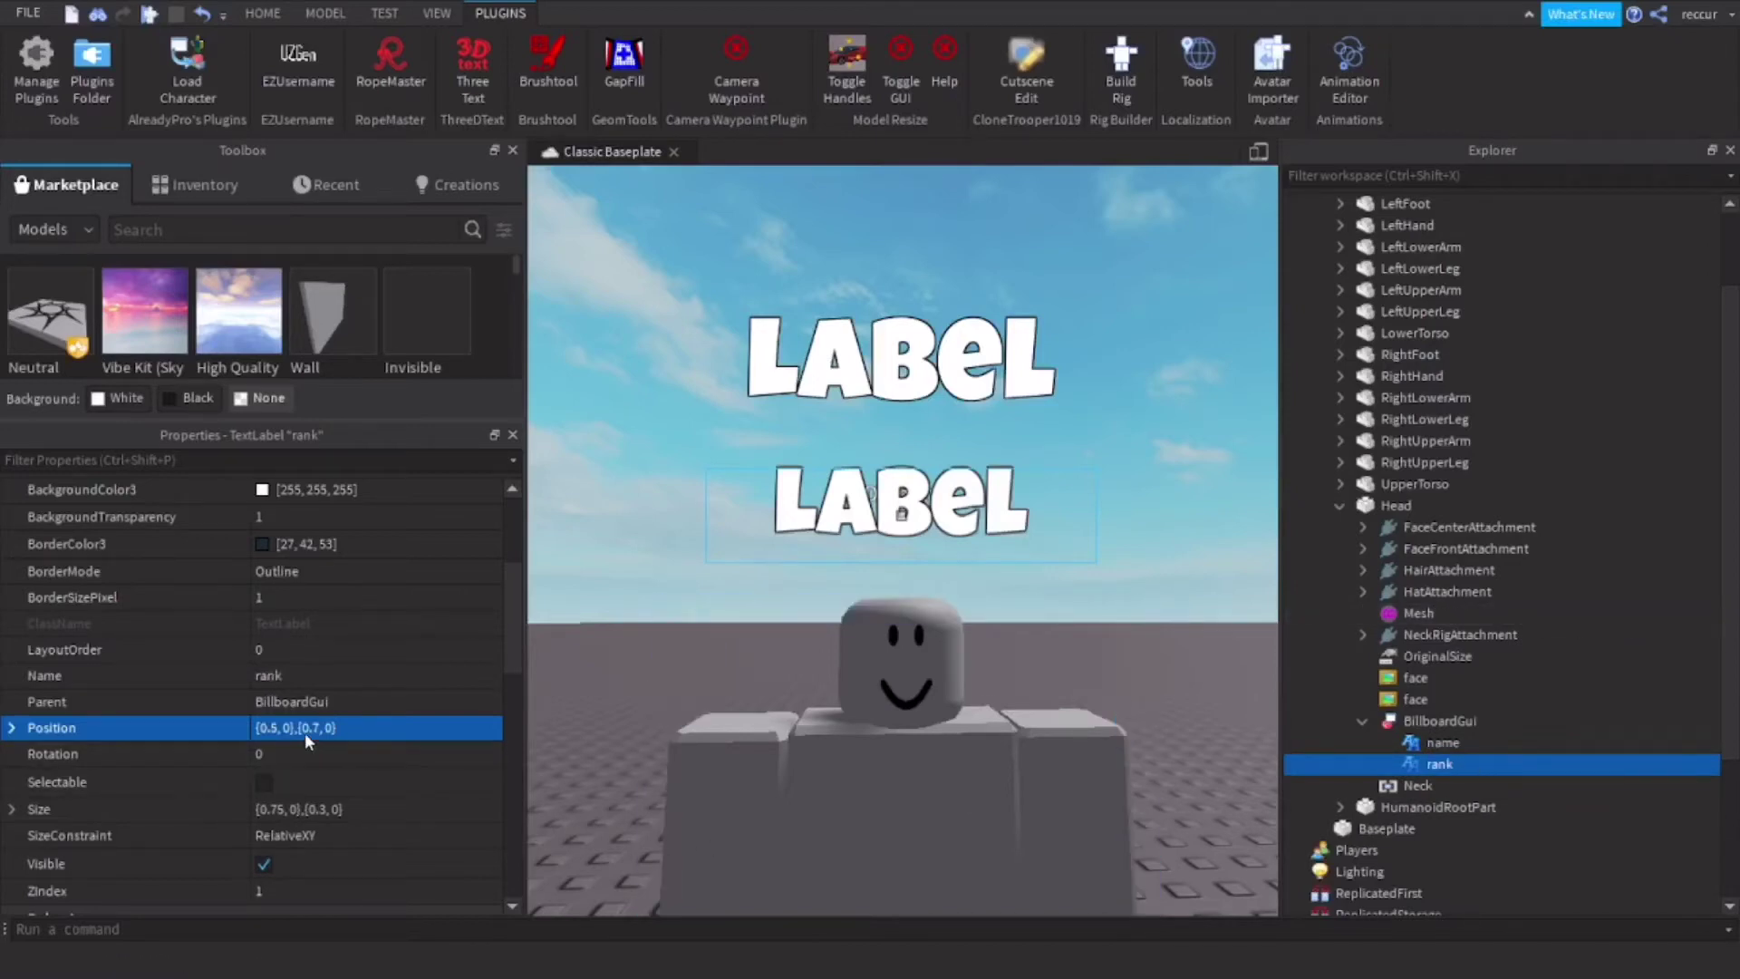
- Set the rank label's Size to {0.6, 0},{0.25, 0}
scroll(288, 727, down, 2)
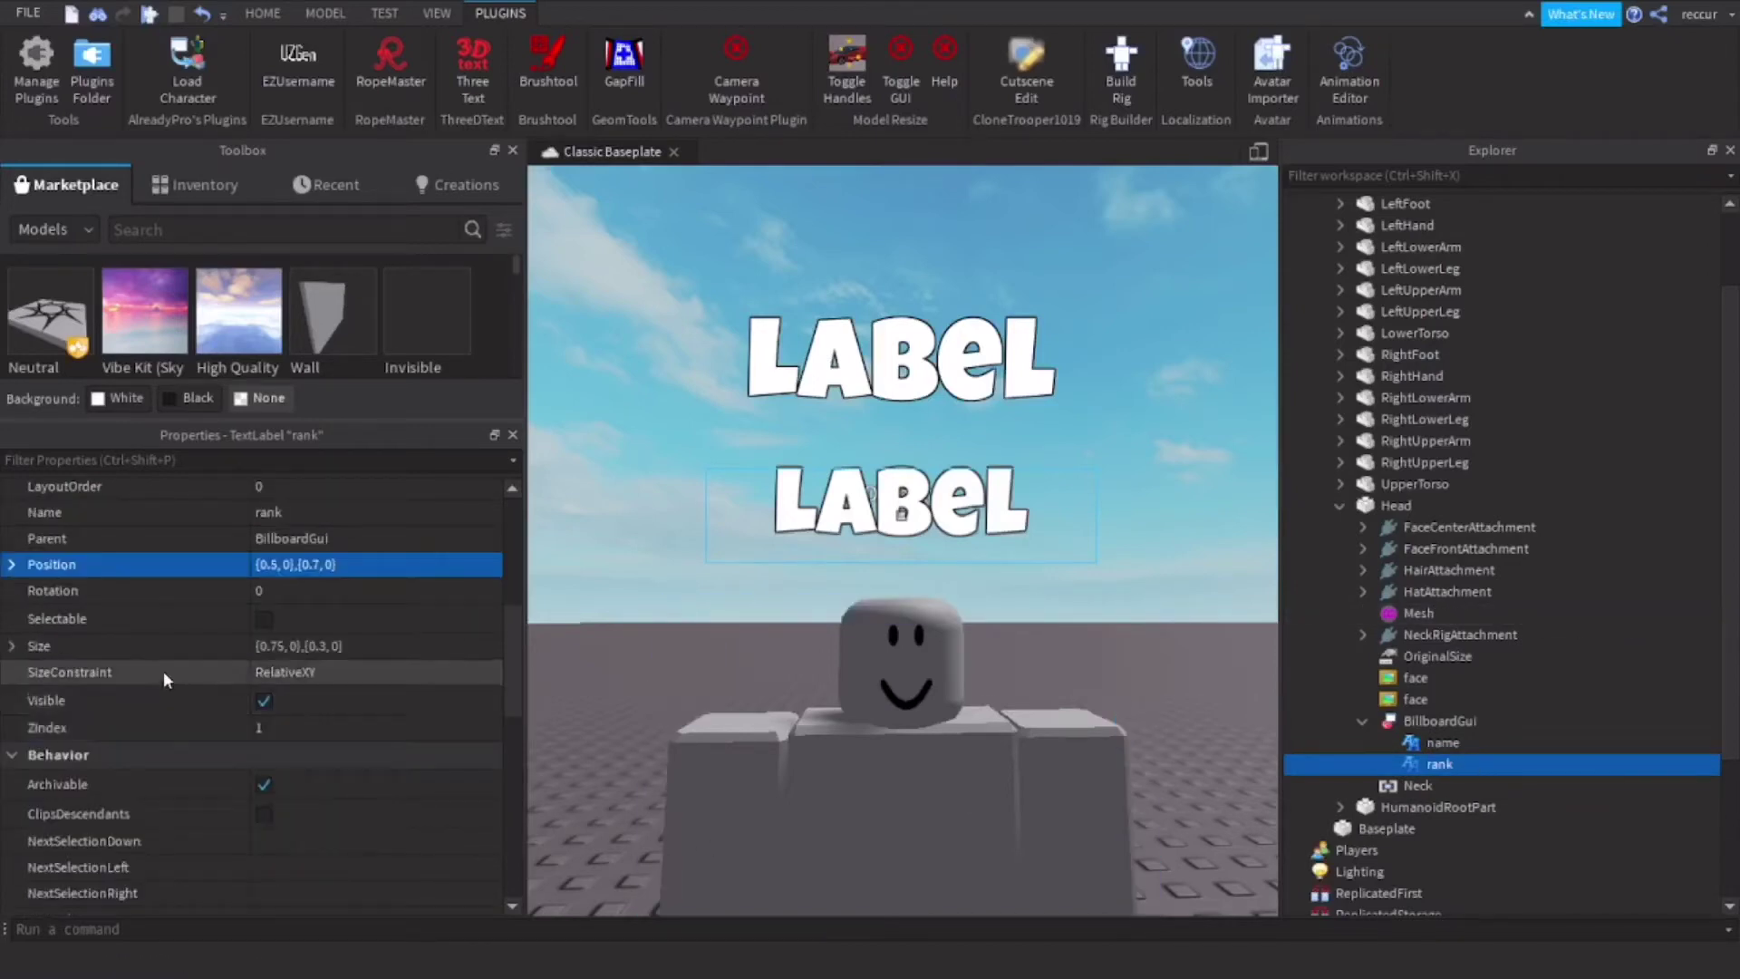
double_click(272, 645)
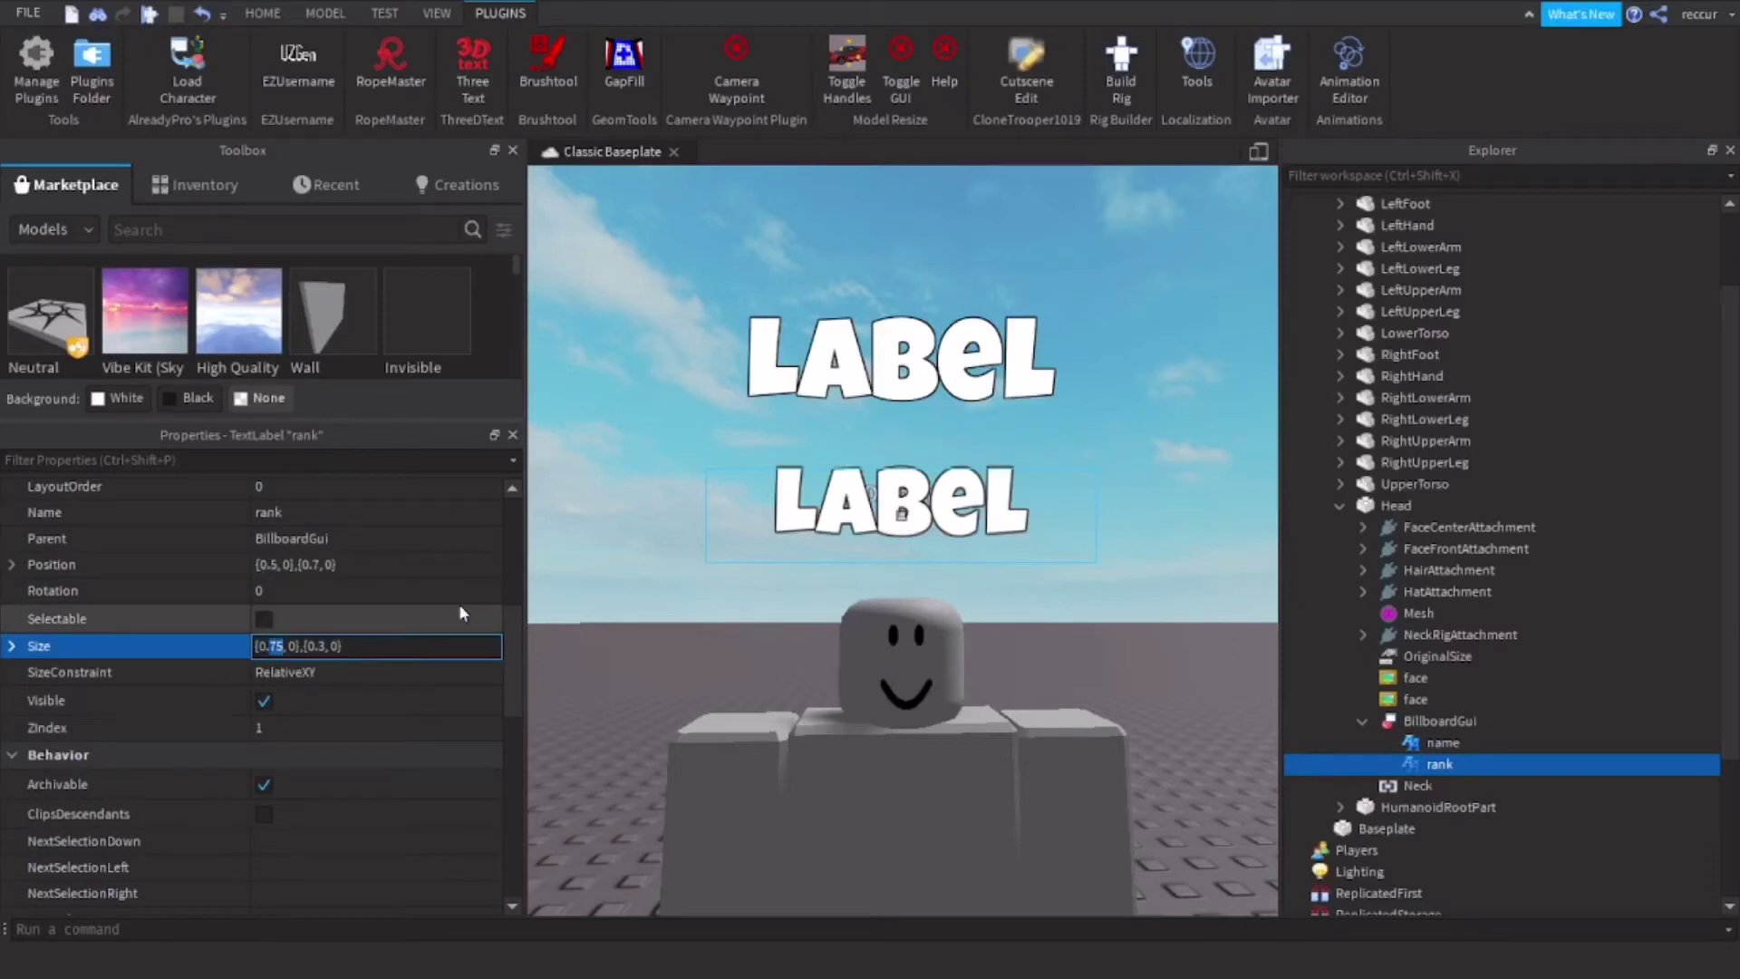
text(6)
key(Right)
key(Right)
key(Right)
key(Right)
key(Right)
key(Right)
key(Right)
key(Right)
key(Right)
key(BackSpace)
text(2)
key(Return)
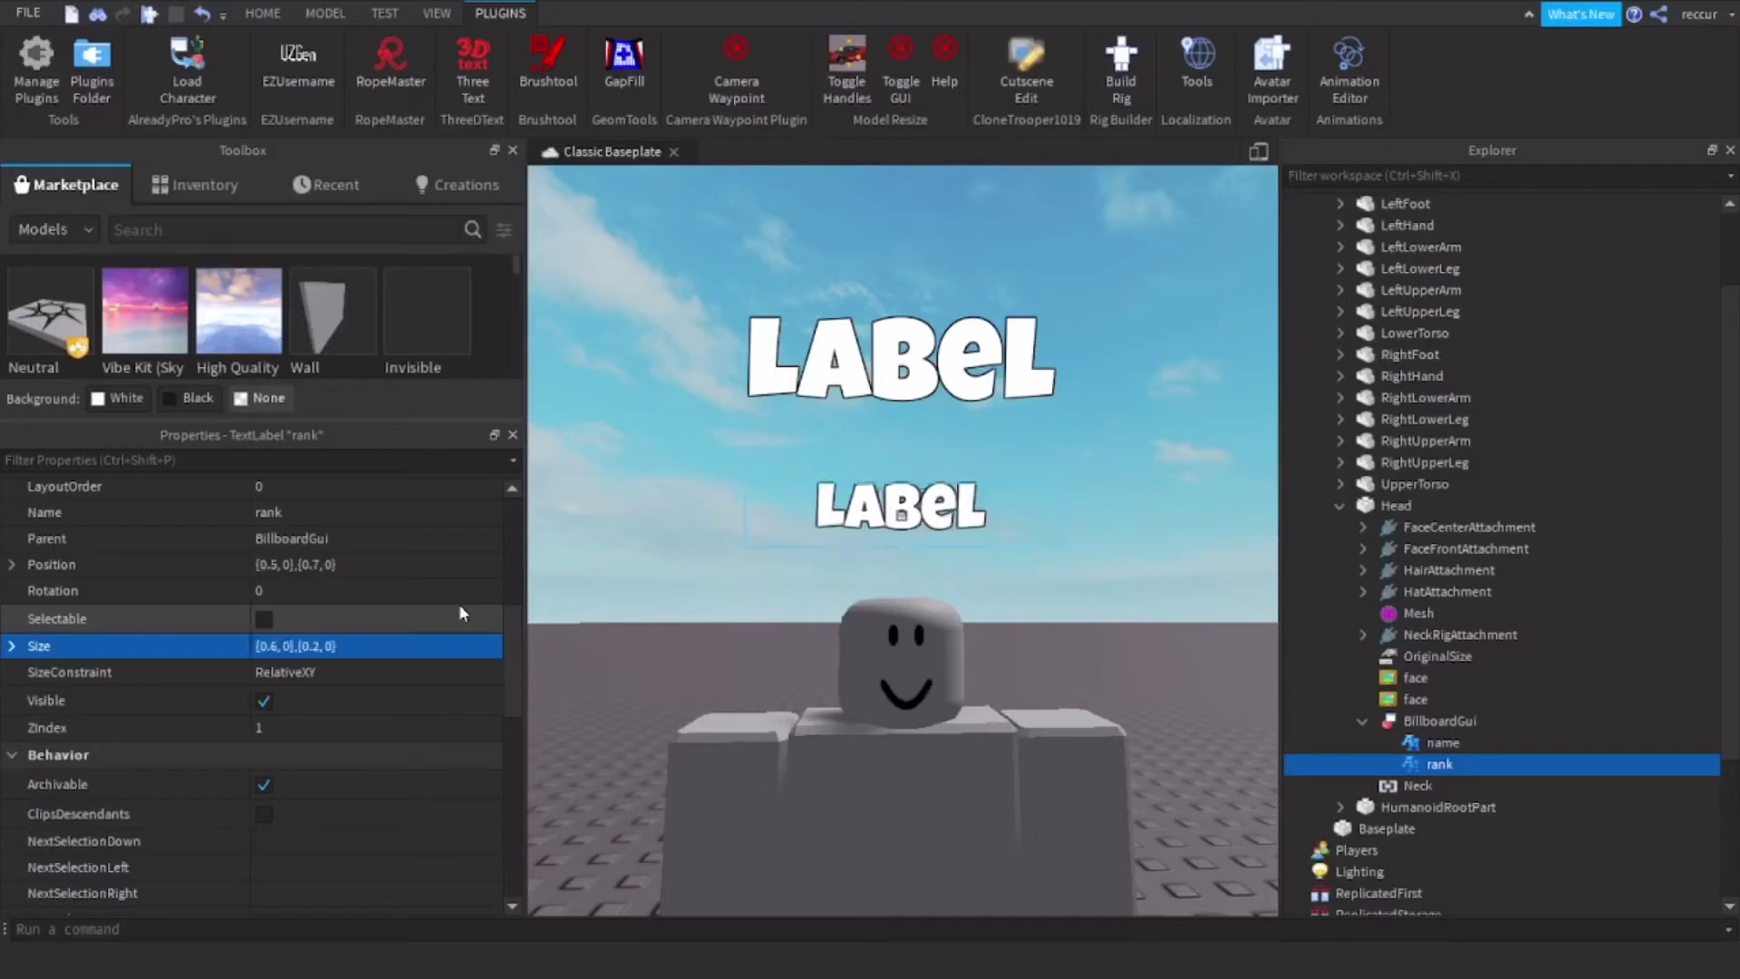
scroll(1041, 578, down, 5)
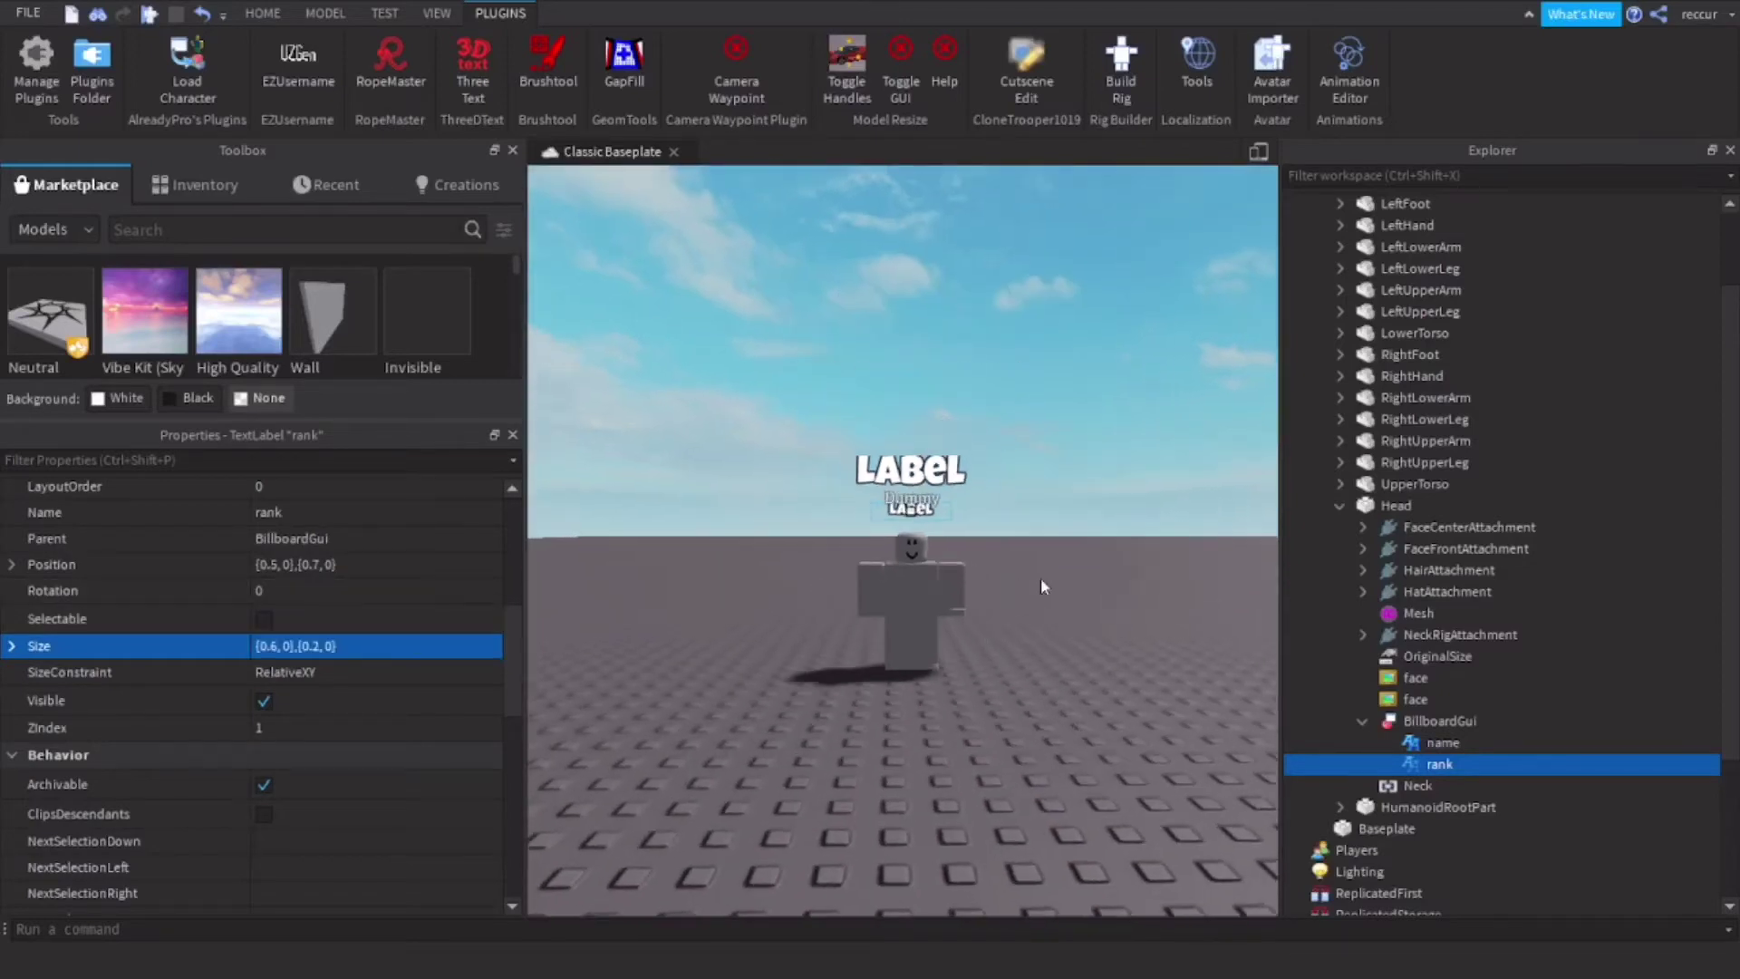
scroll(1041, 579, up, 5)
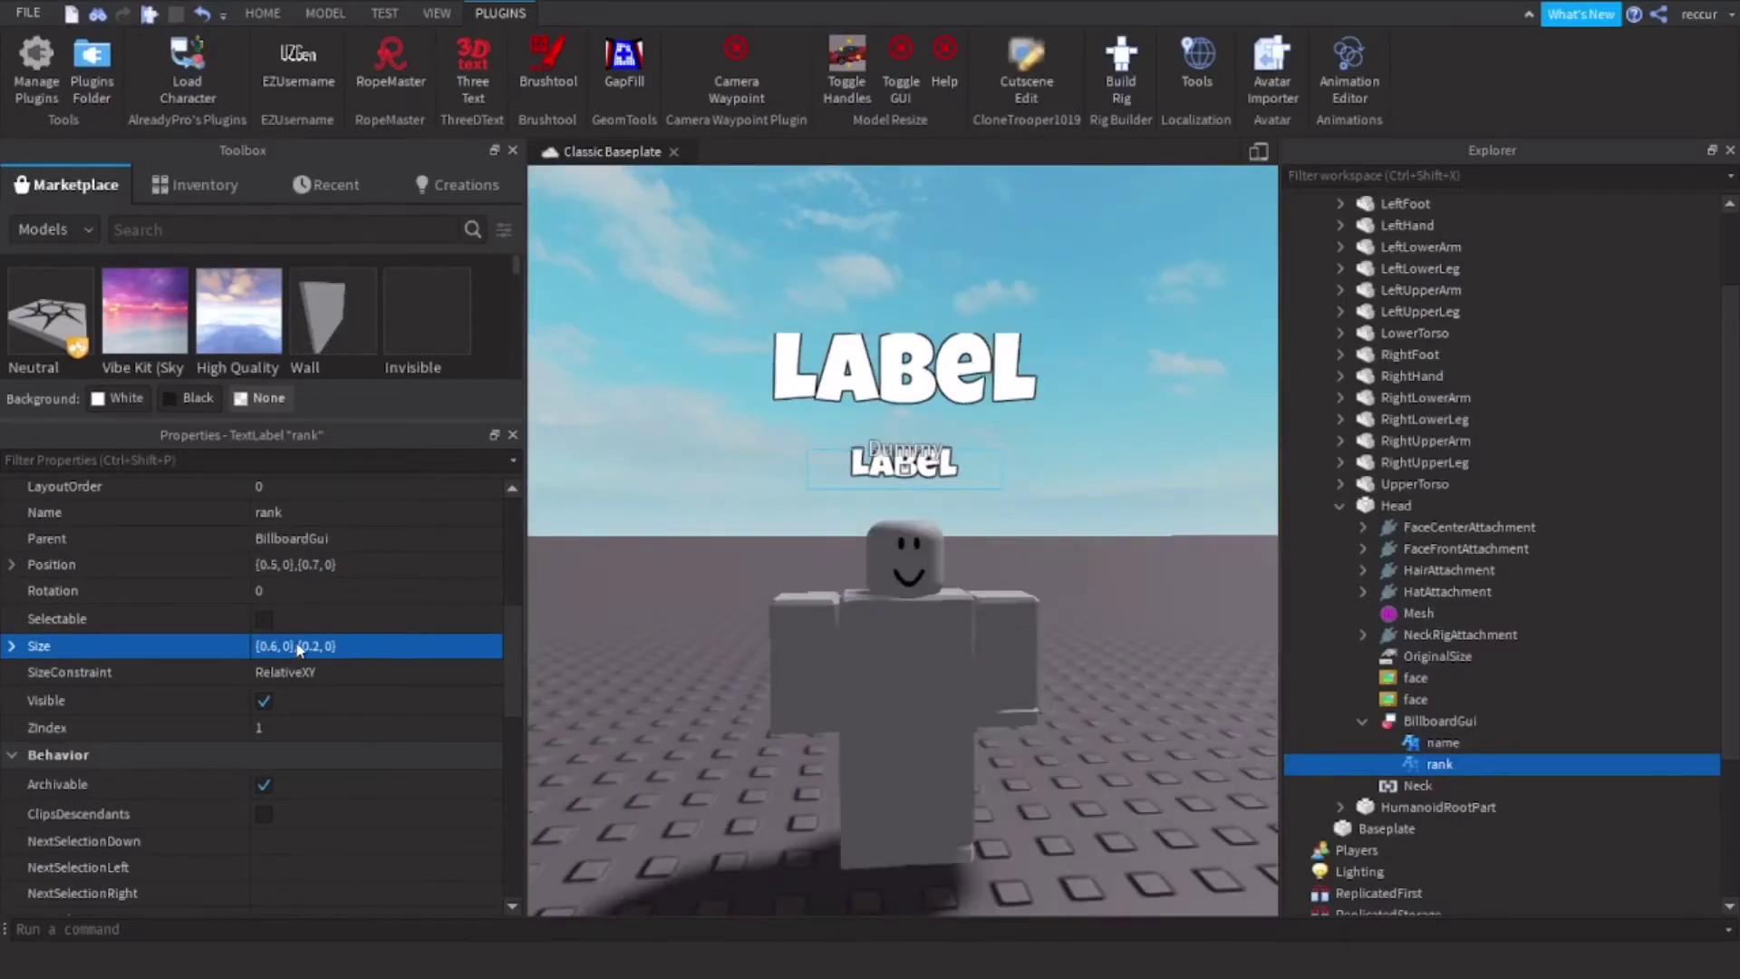
click(314, 645)
click(317, 646)
text(5)
key(Return)
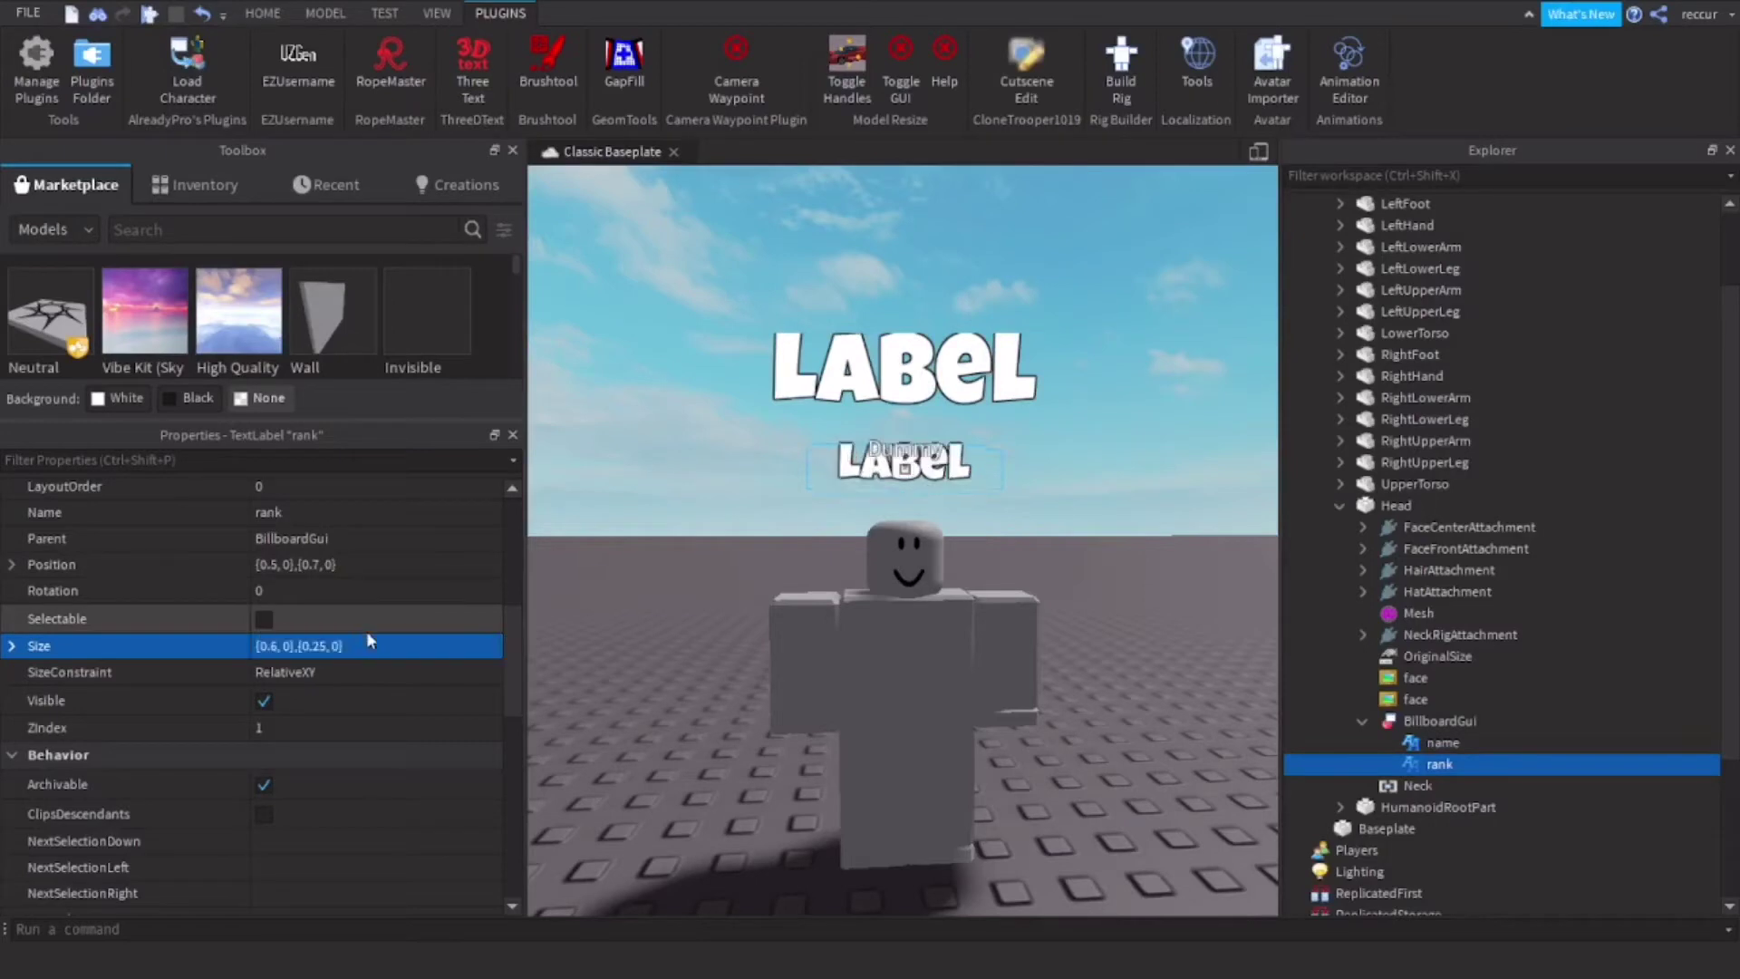
scroll(873, 517, down, 2)
scroll(873, 517, up, 3)
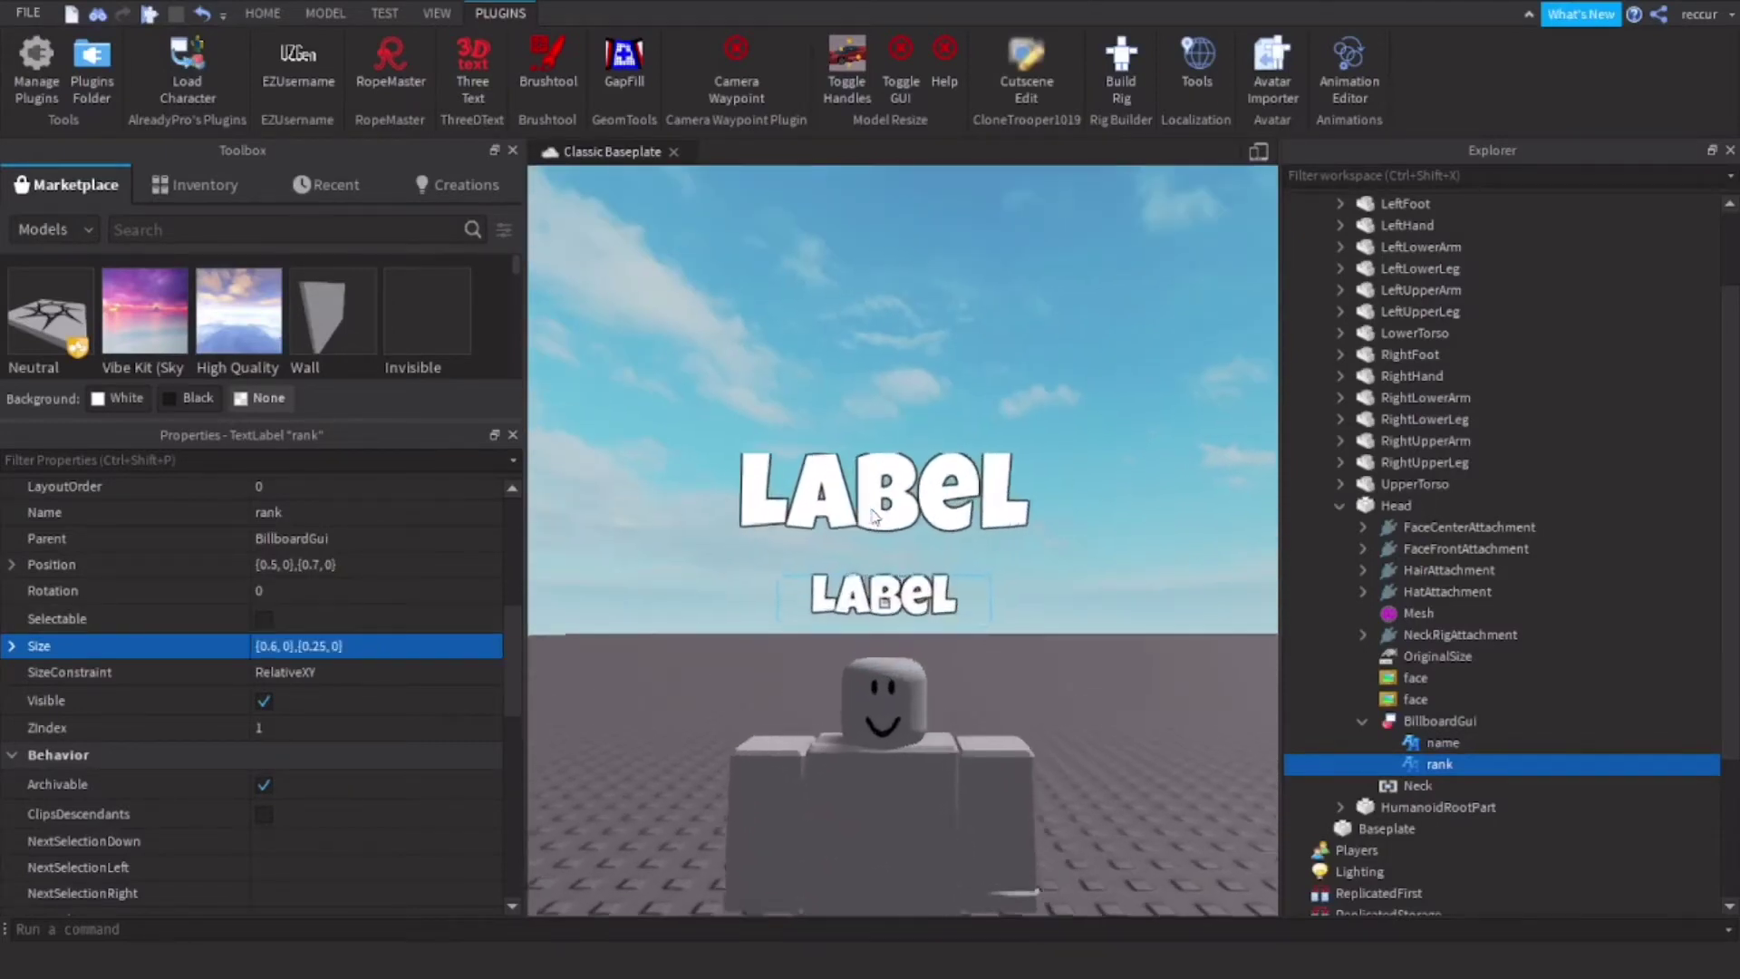
scroll(873, 517, down, 4)
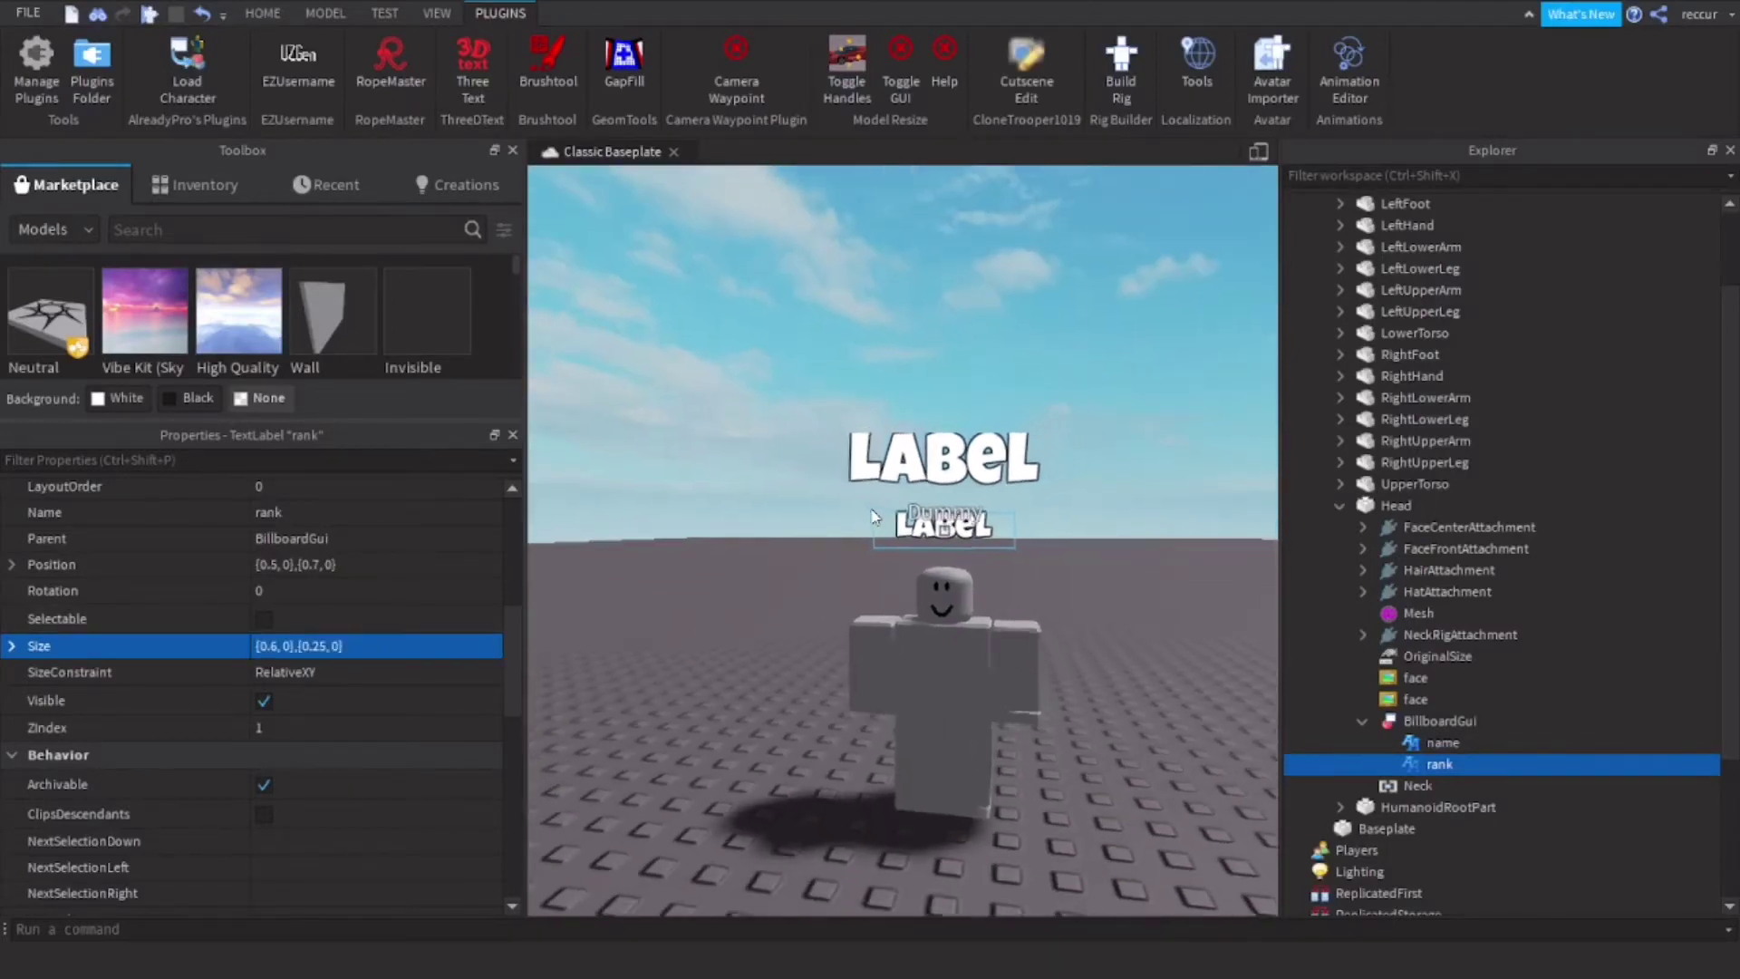
scroll(873, 517, down, 5)
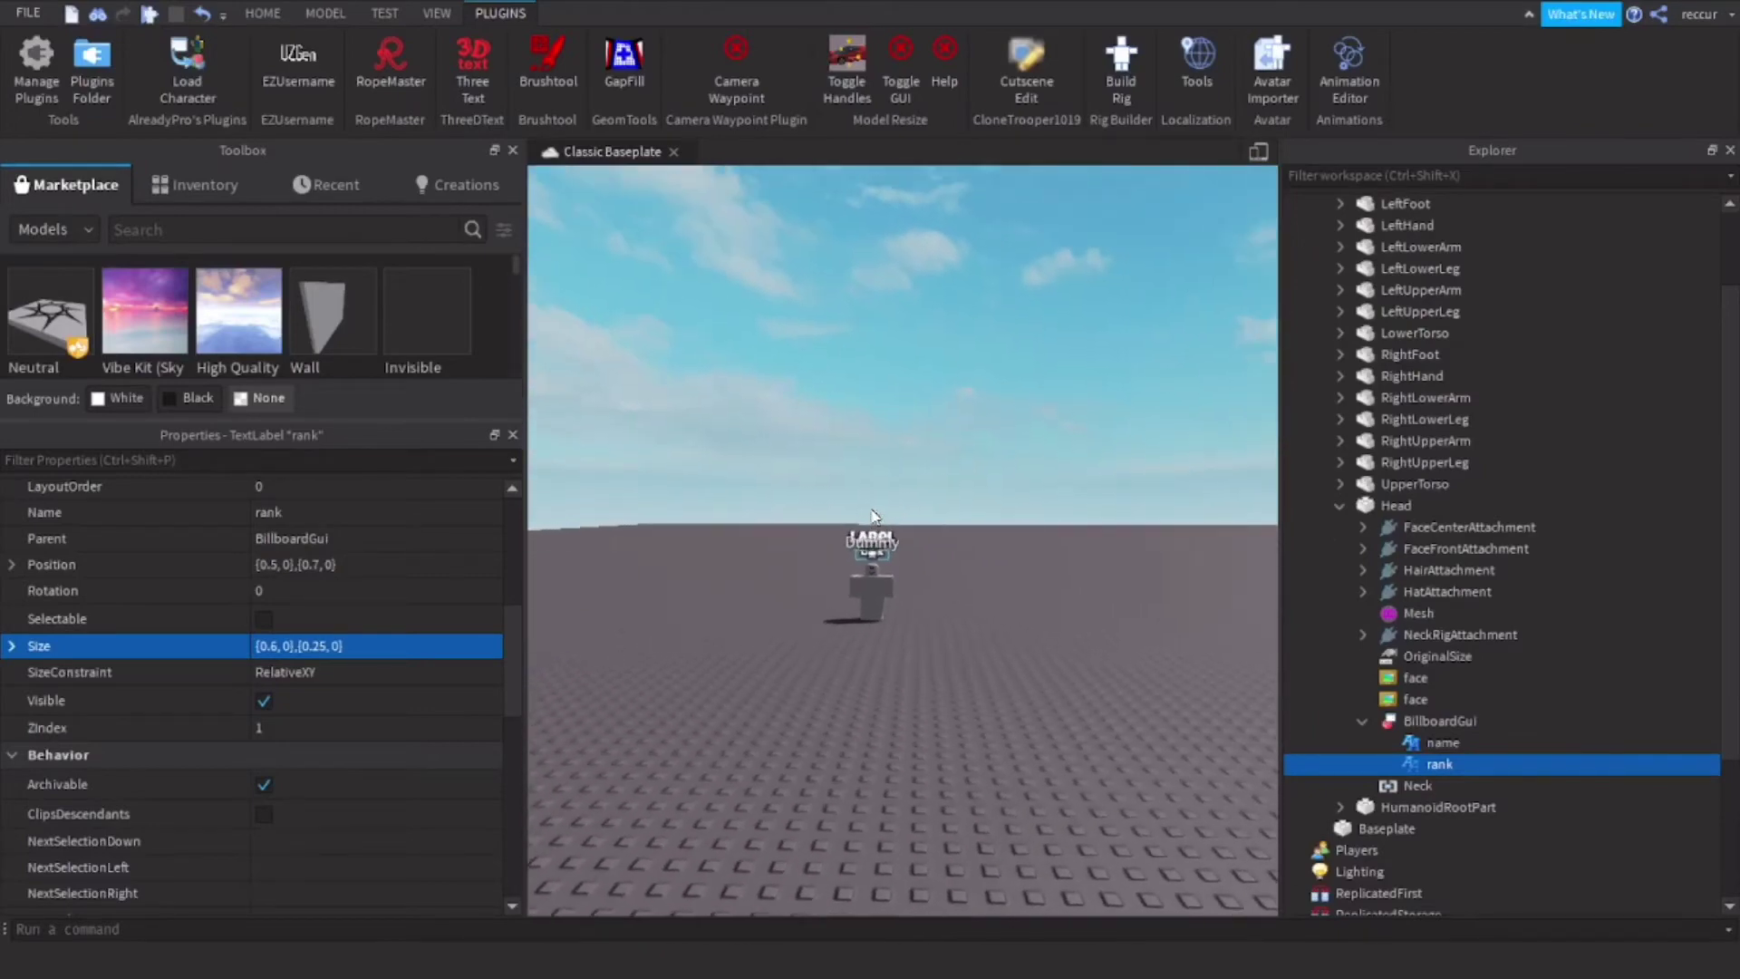
scroll(873, 517, up, 5)
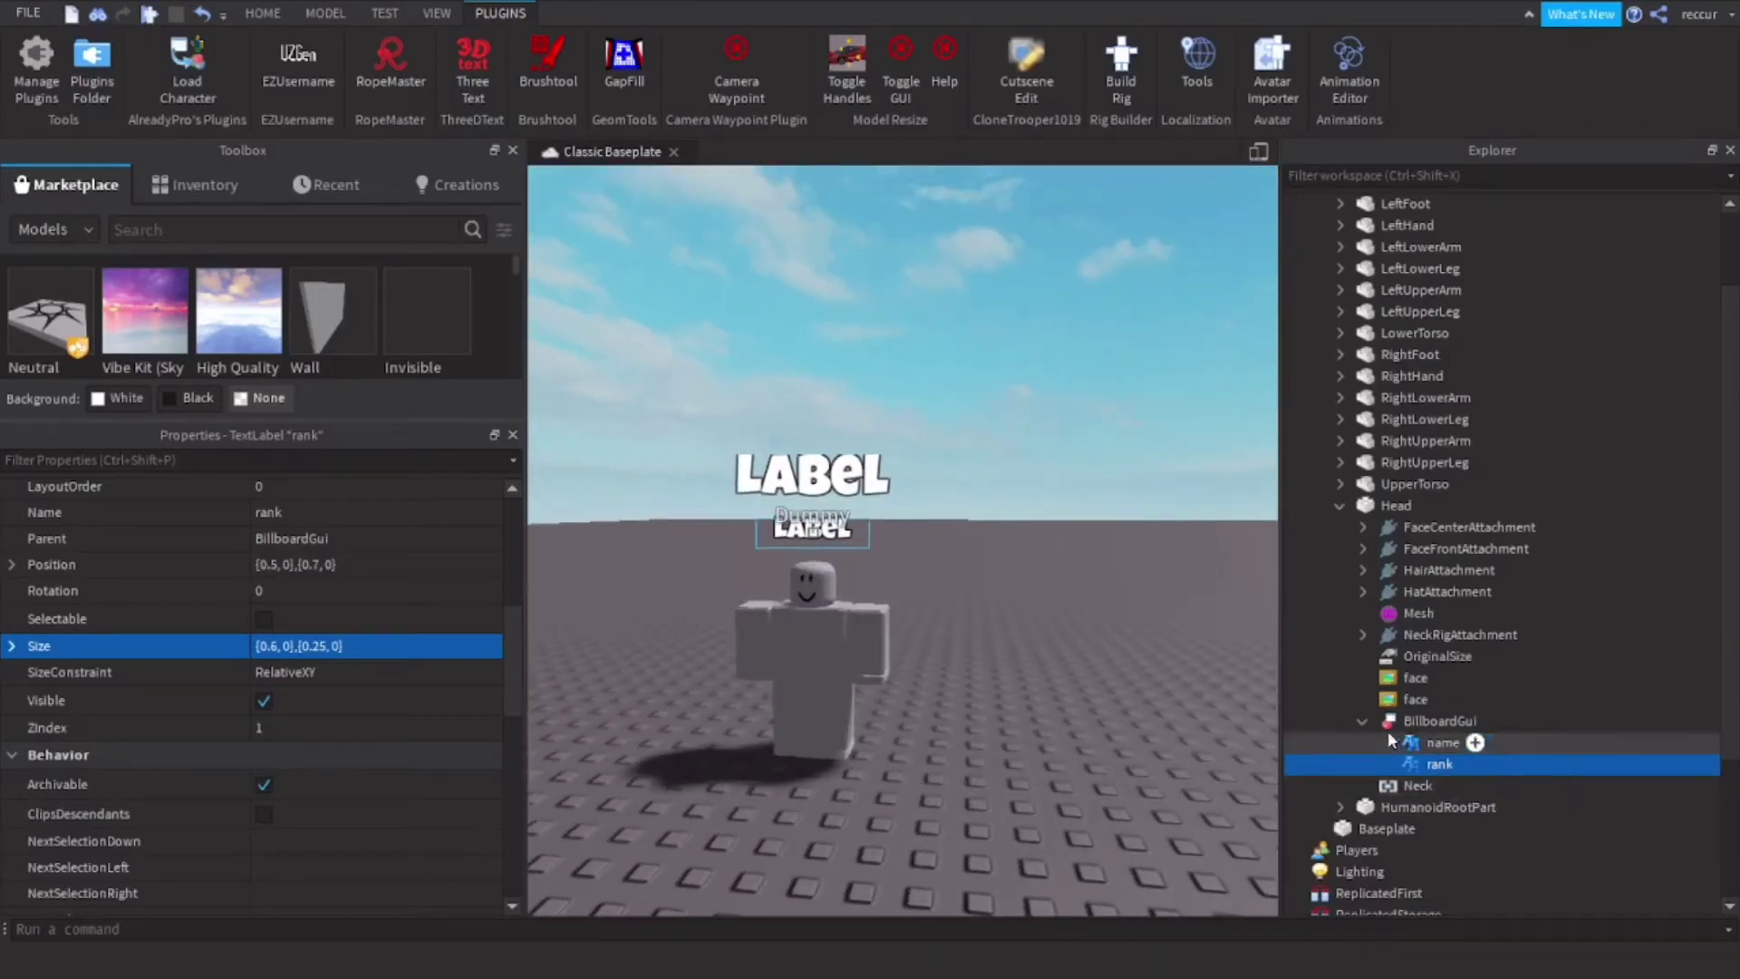
- Rename the Dummy head's BillboardGui to 'overhead'
click(1441, 723)
click(1462, 721)
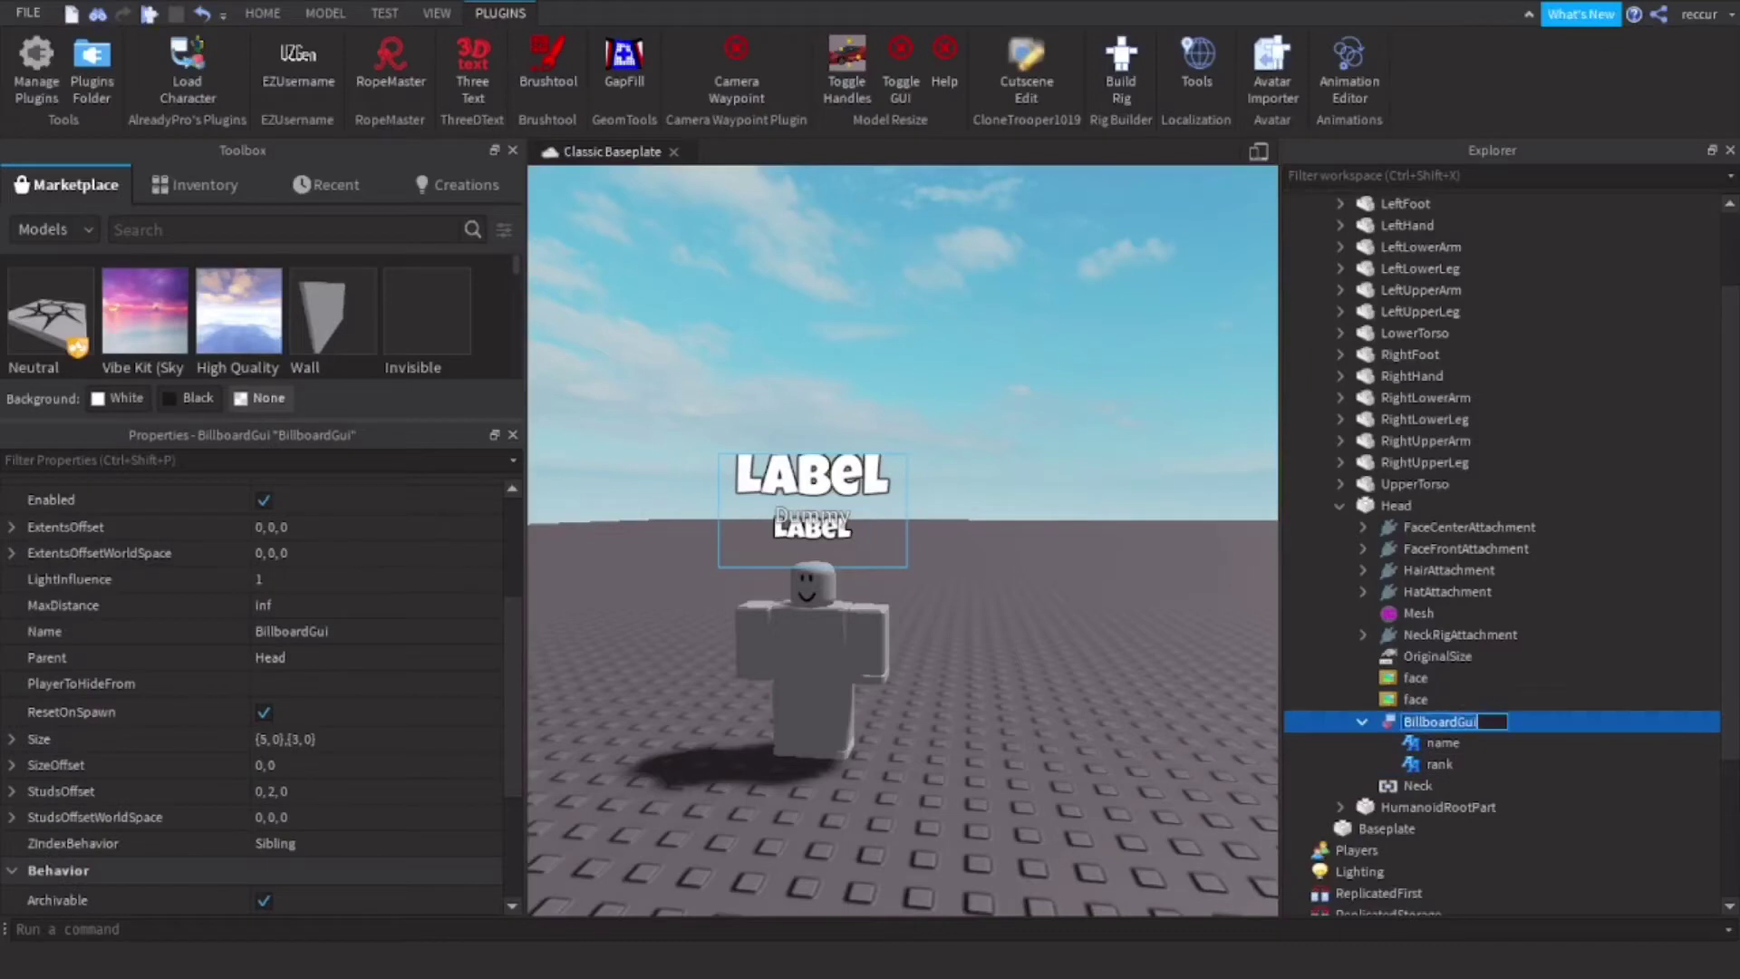
key(BackSpace)
text(overhead)
key(Return)
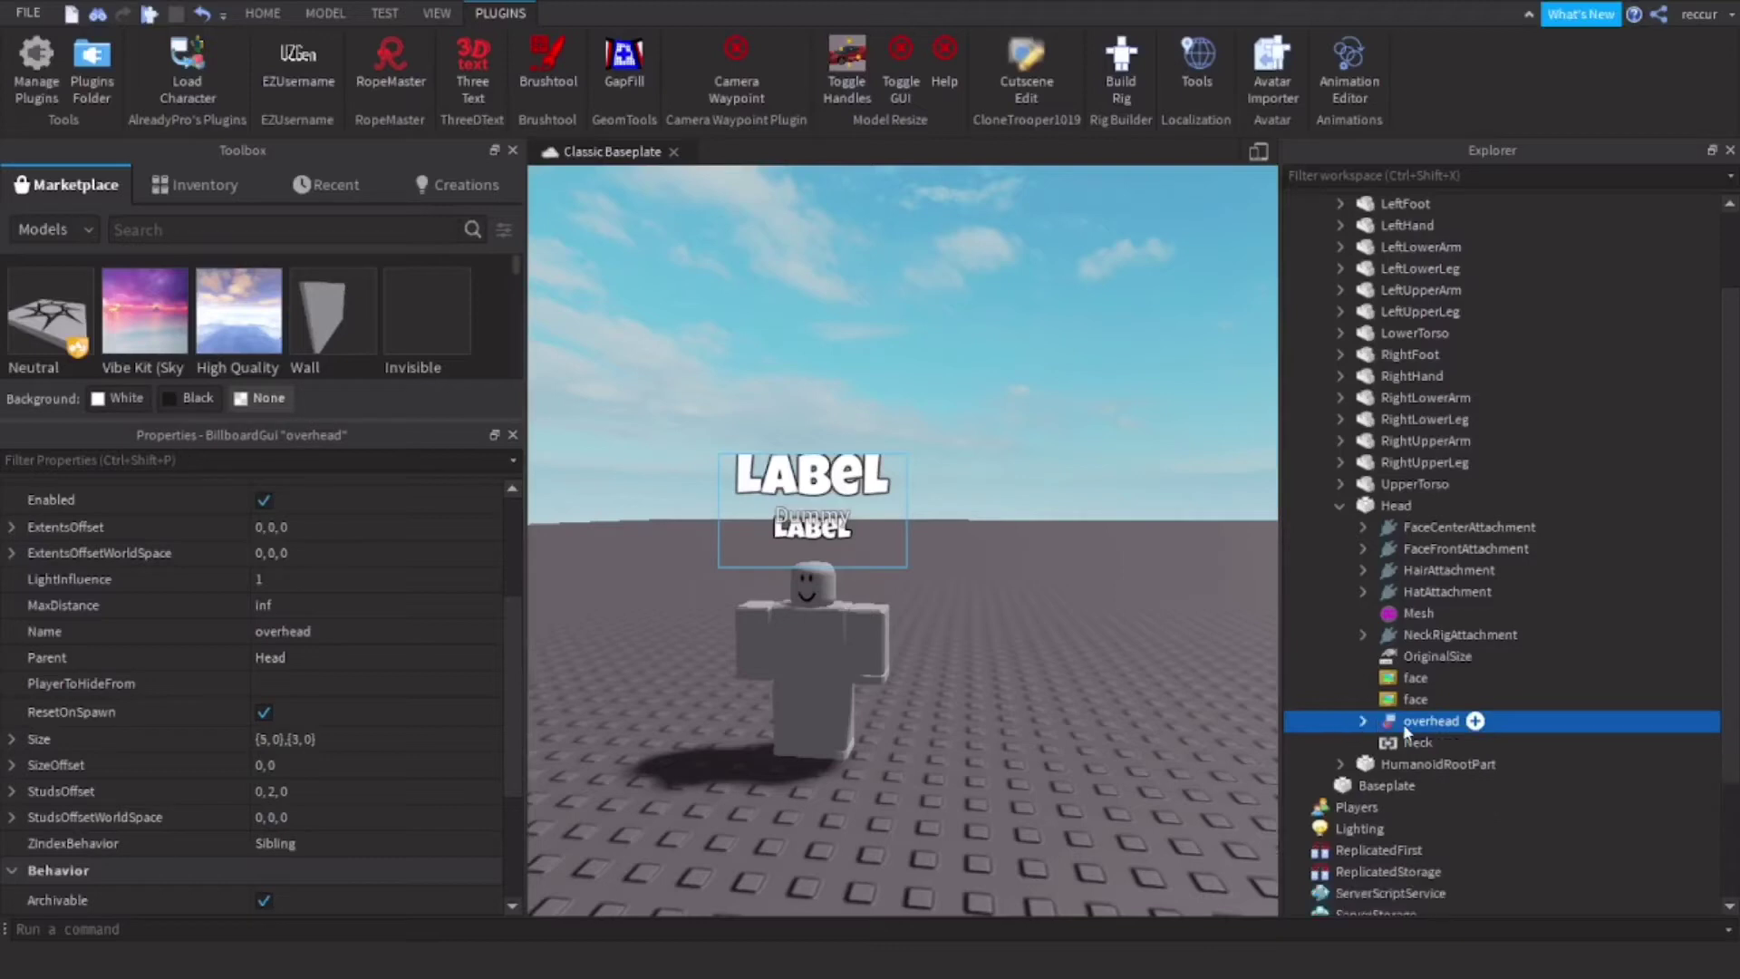
- Cut the overhead billboard from the head and paste it into ServerStorage
key(ctrl+x)
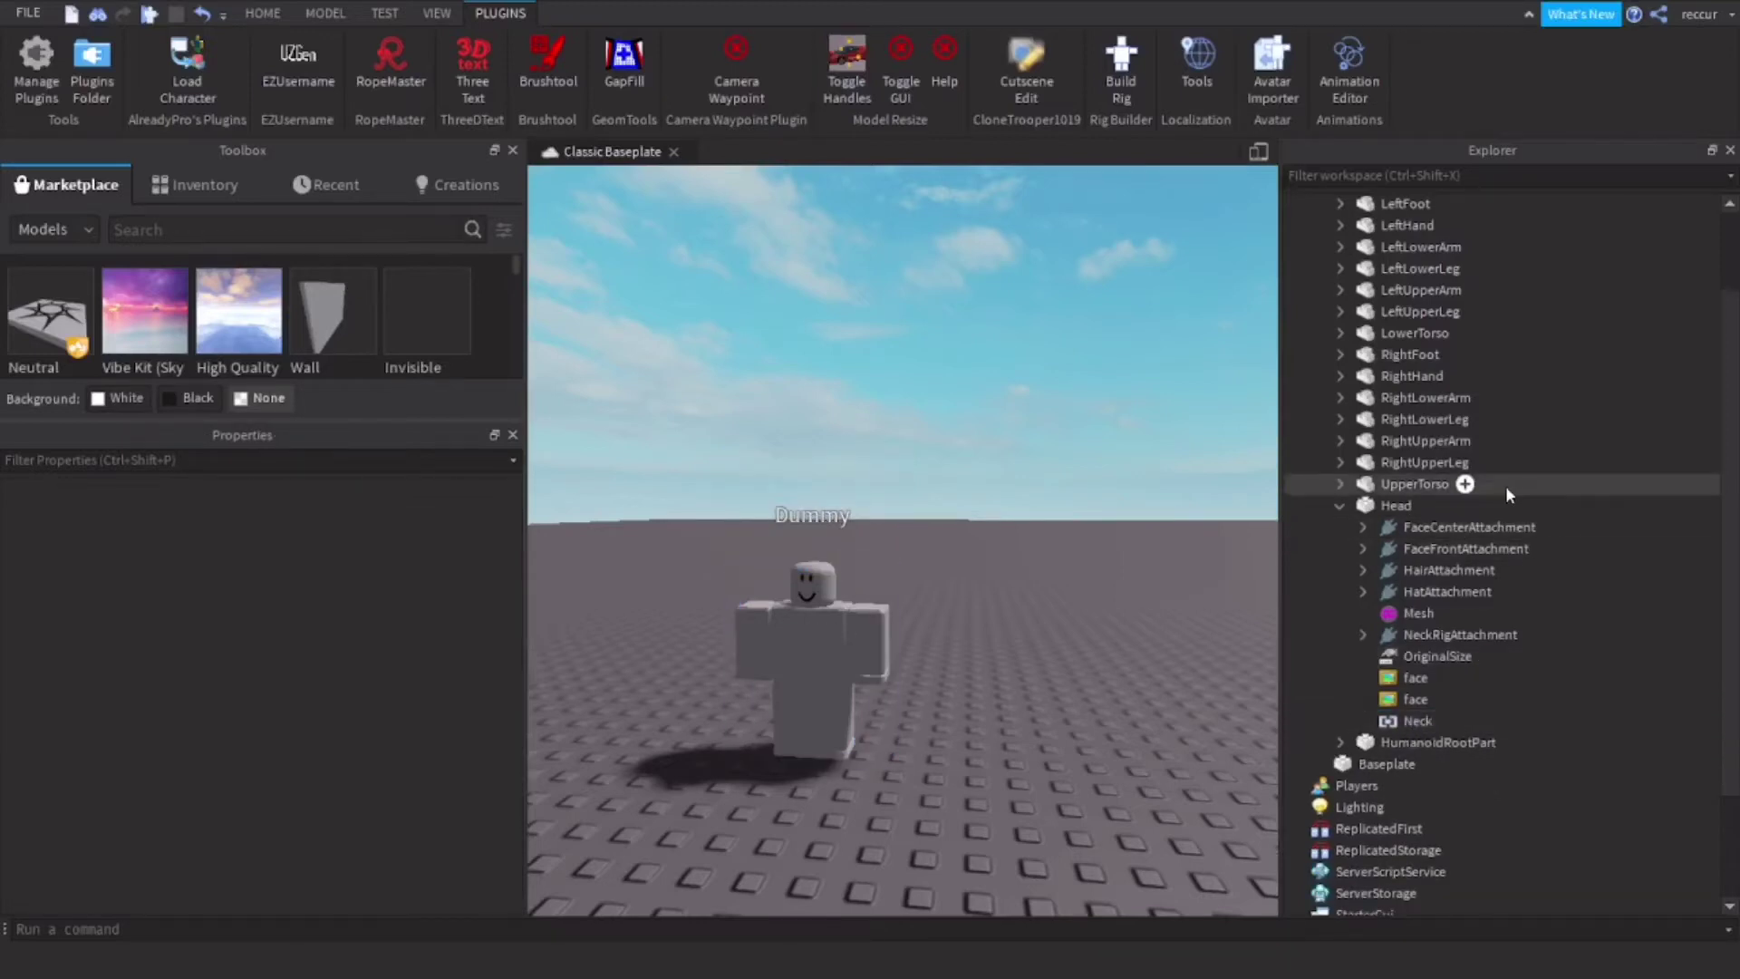
scroll(1505, 486, up, 2)
click(1295, 204)
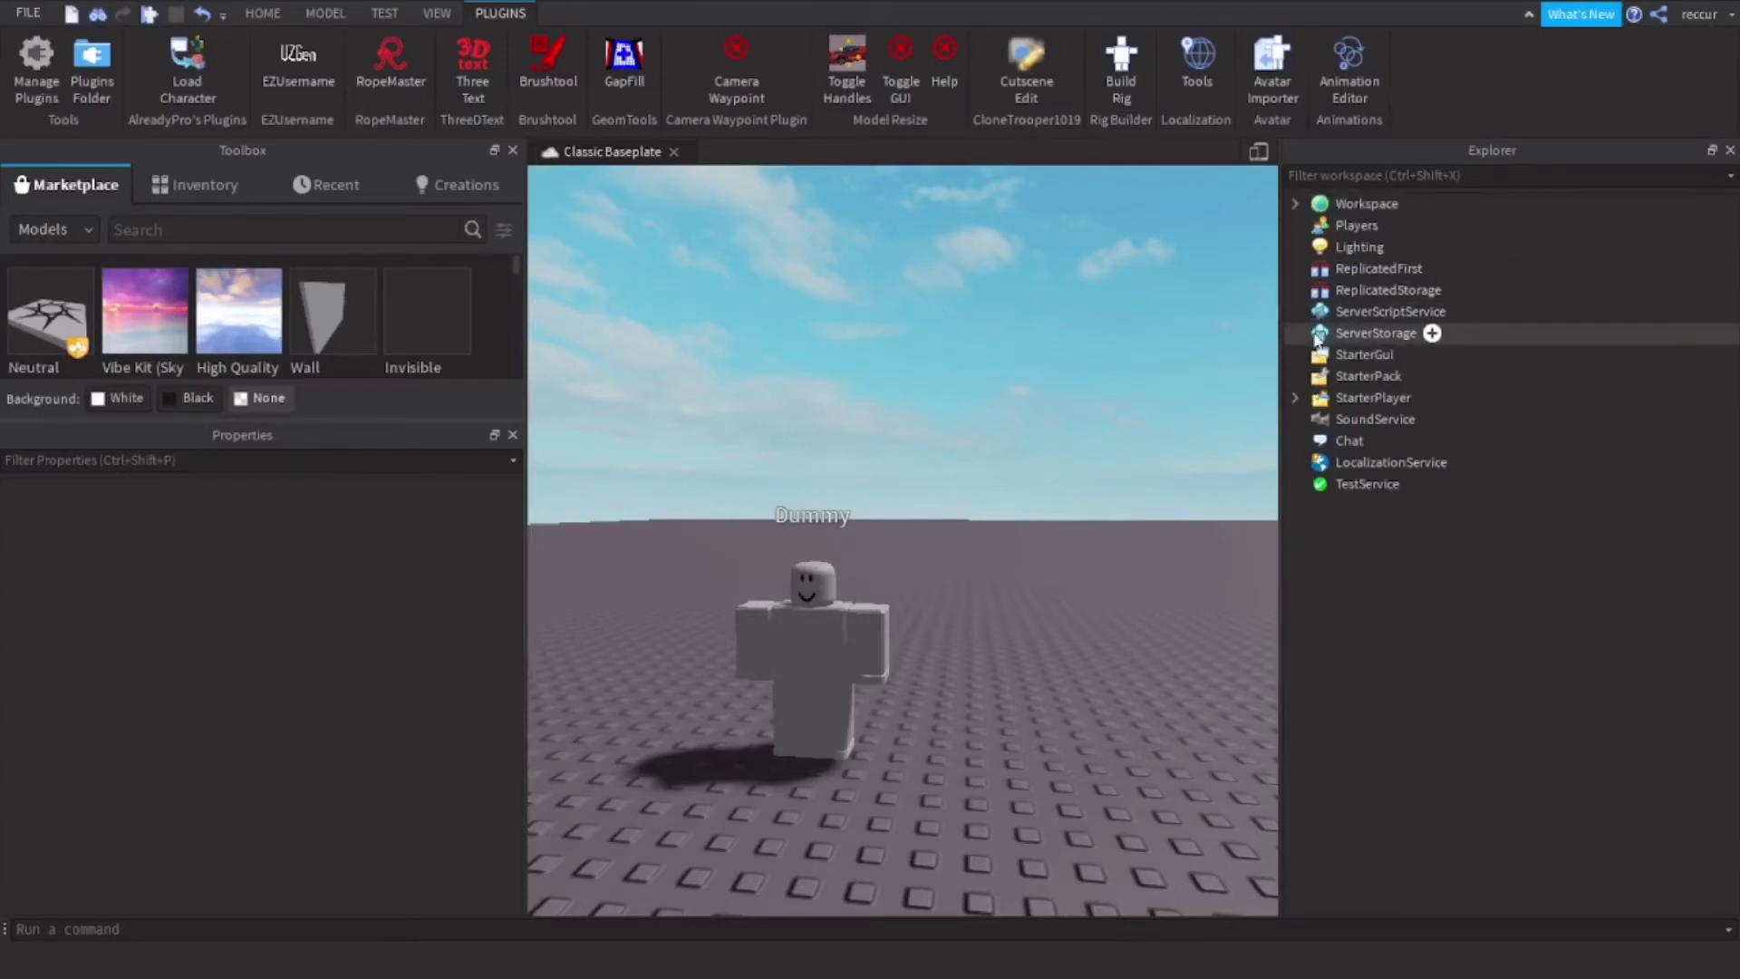
click(1360, 334)
right_click(1430, 334)
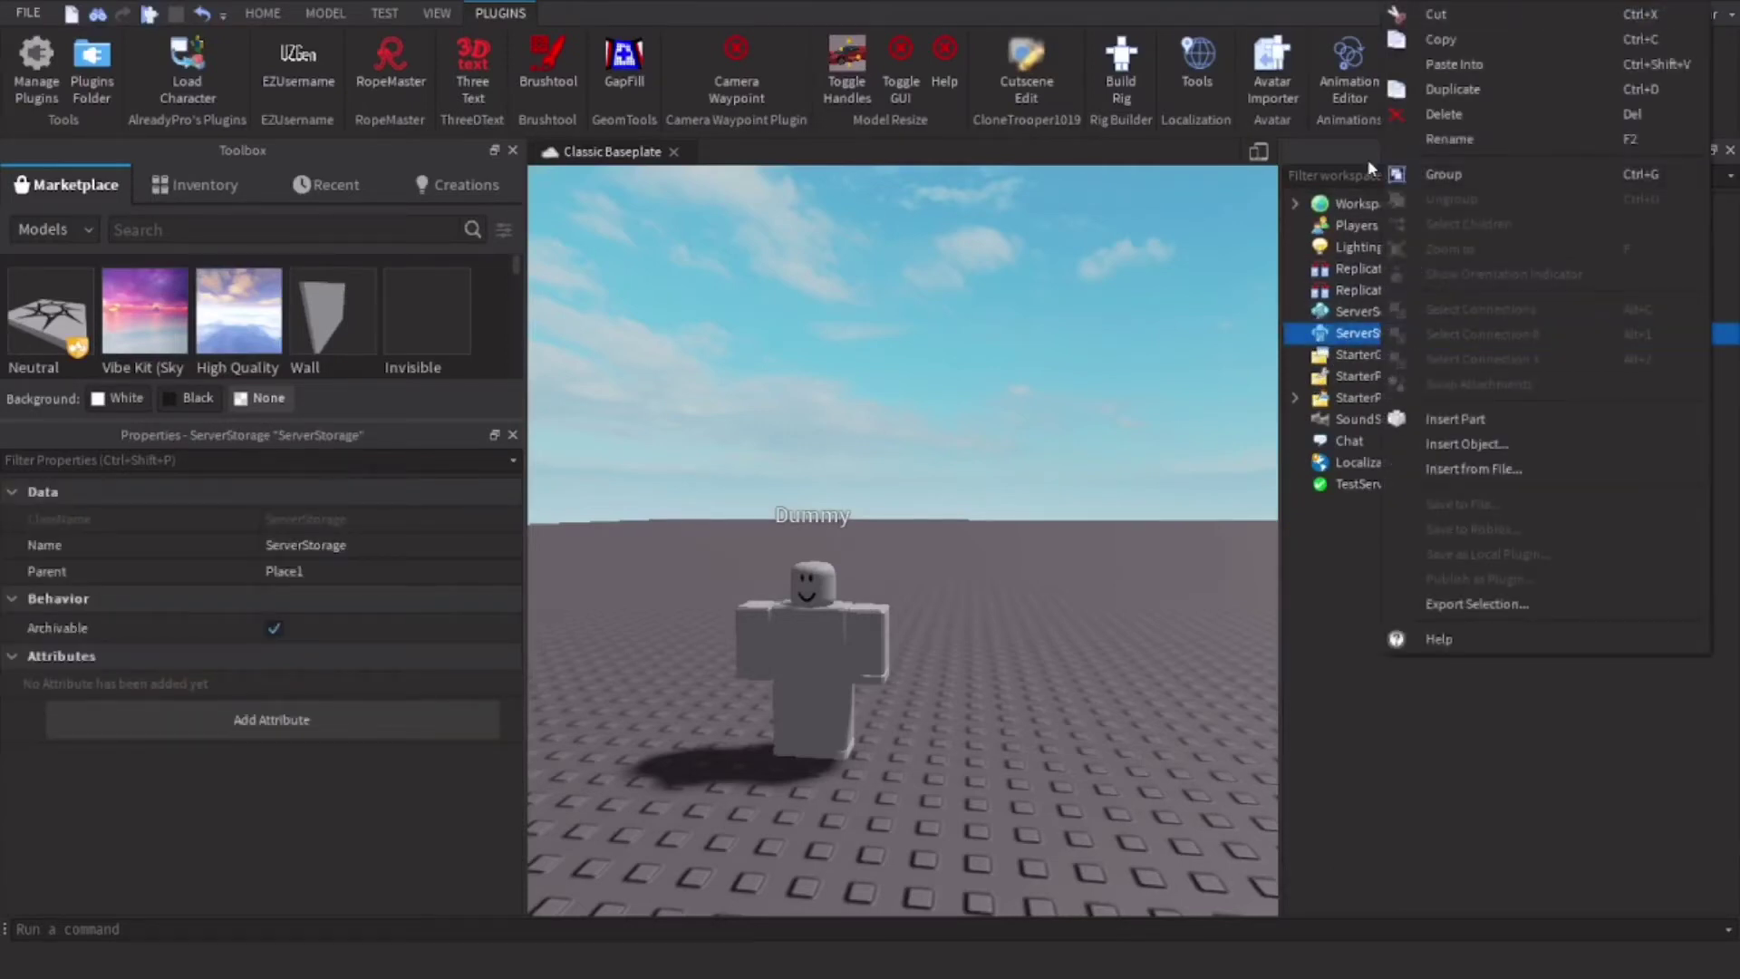
click(1446, 66)
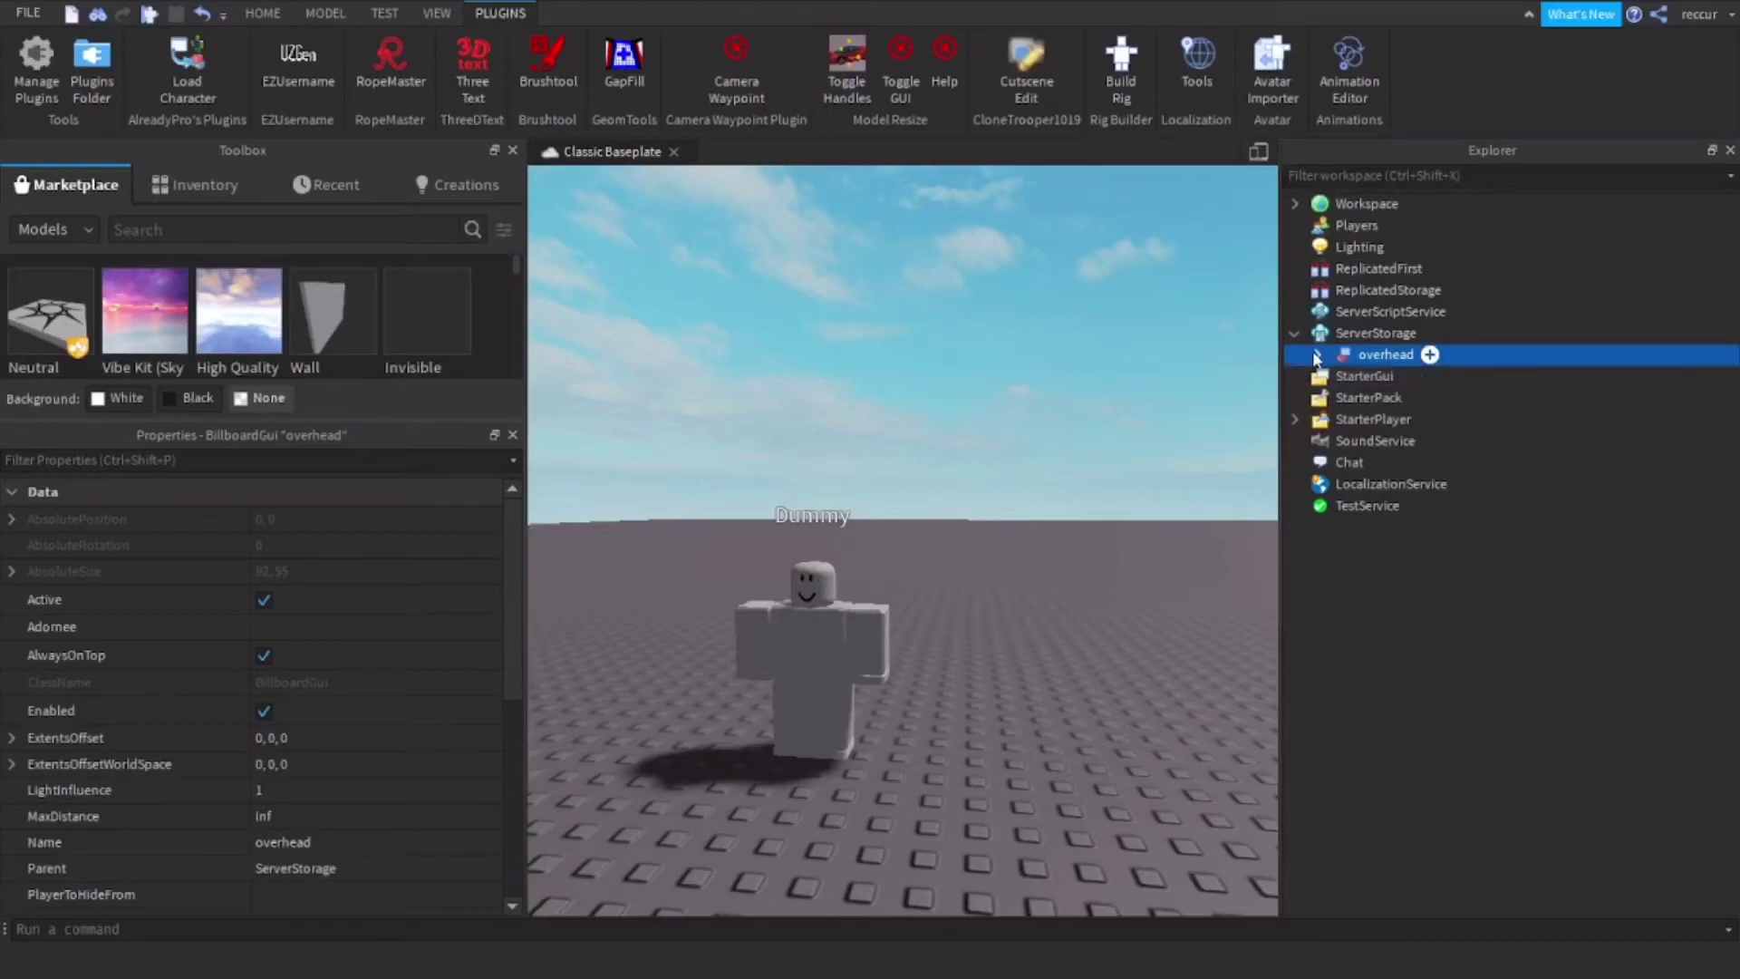
click(523, 362)
- Insert a new Script into StarterPlayer's StarterCharacterScripts
drag(523, 362, 337, 340)
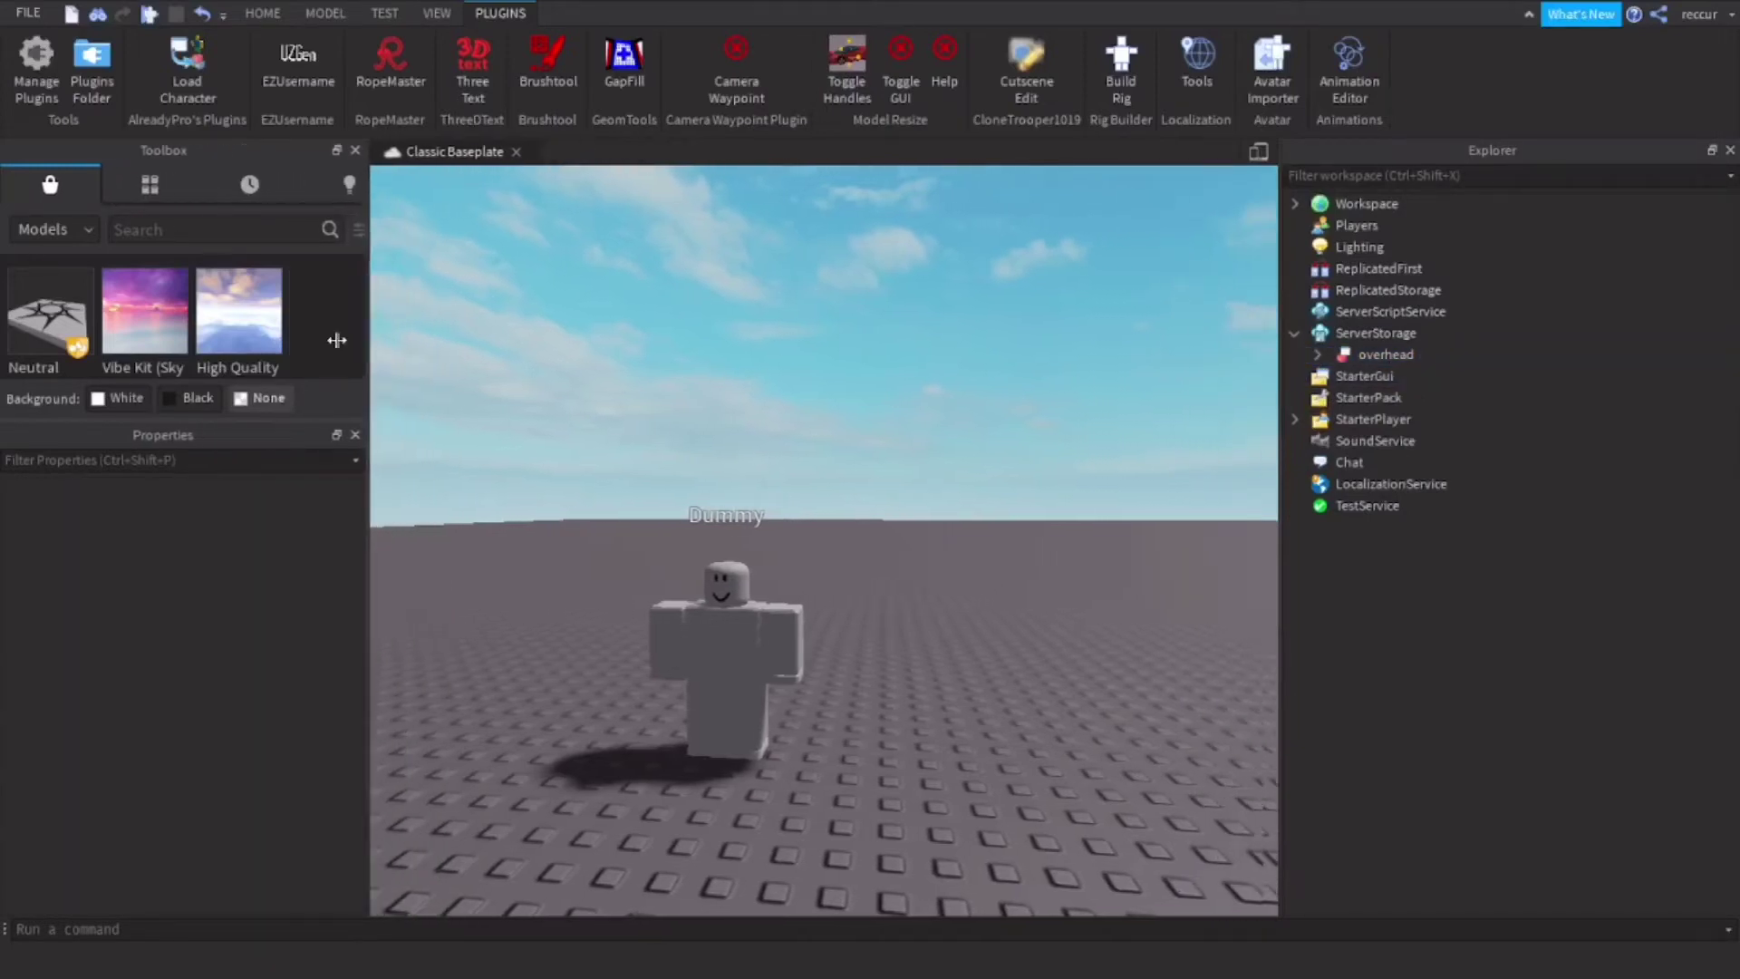
right_drag(725, 388, 956, 320)
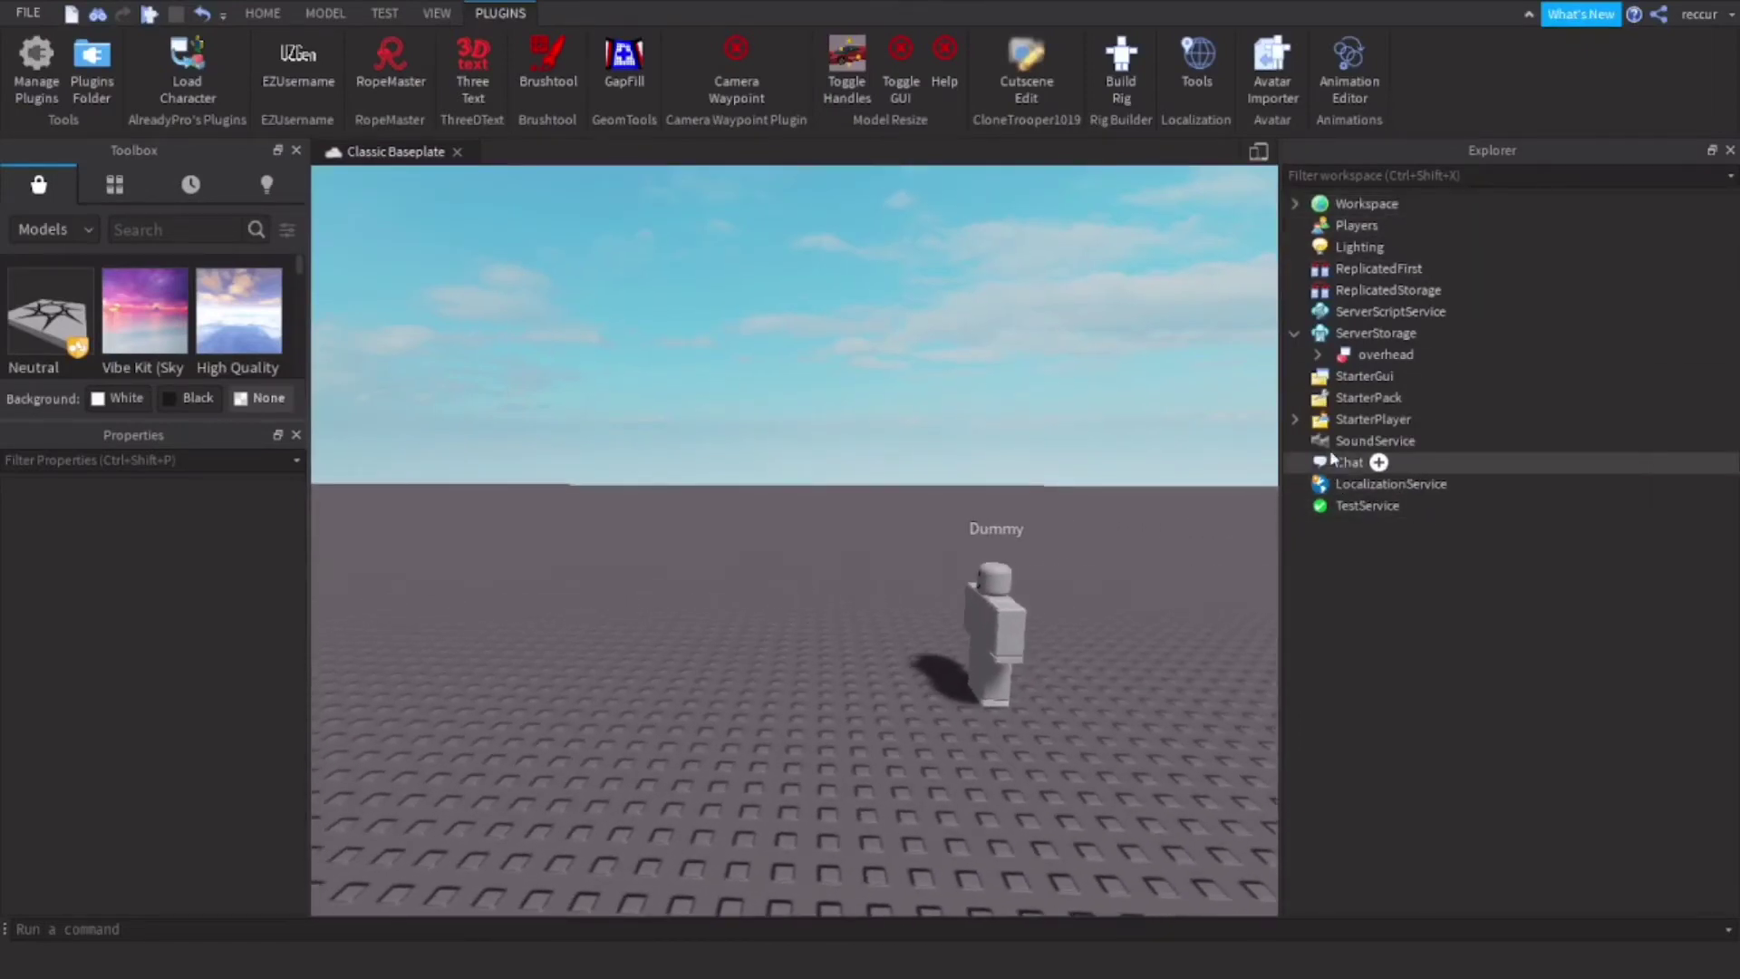
click(1295, 418)
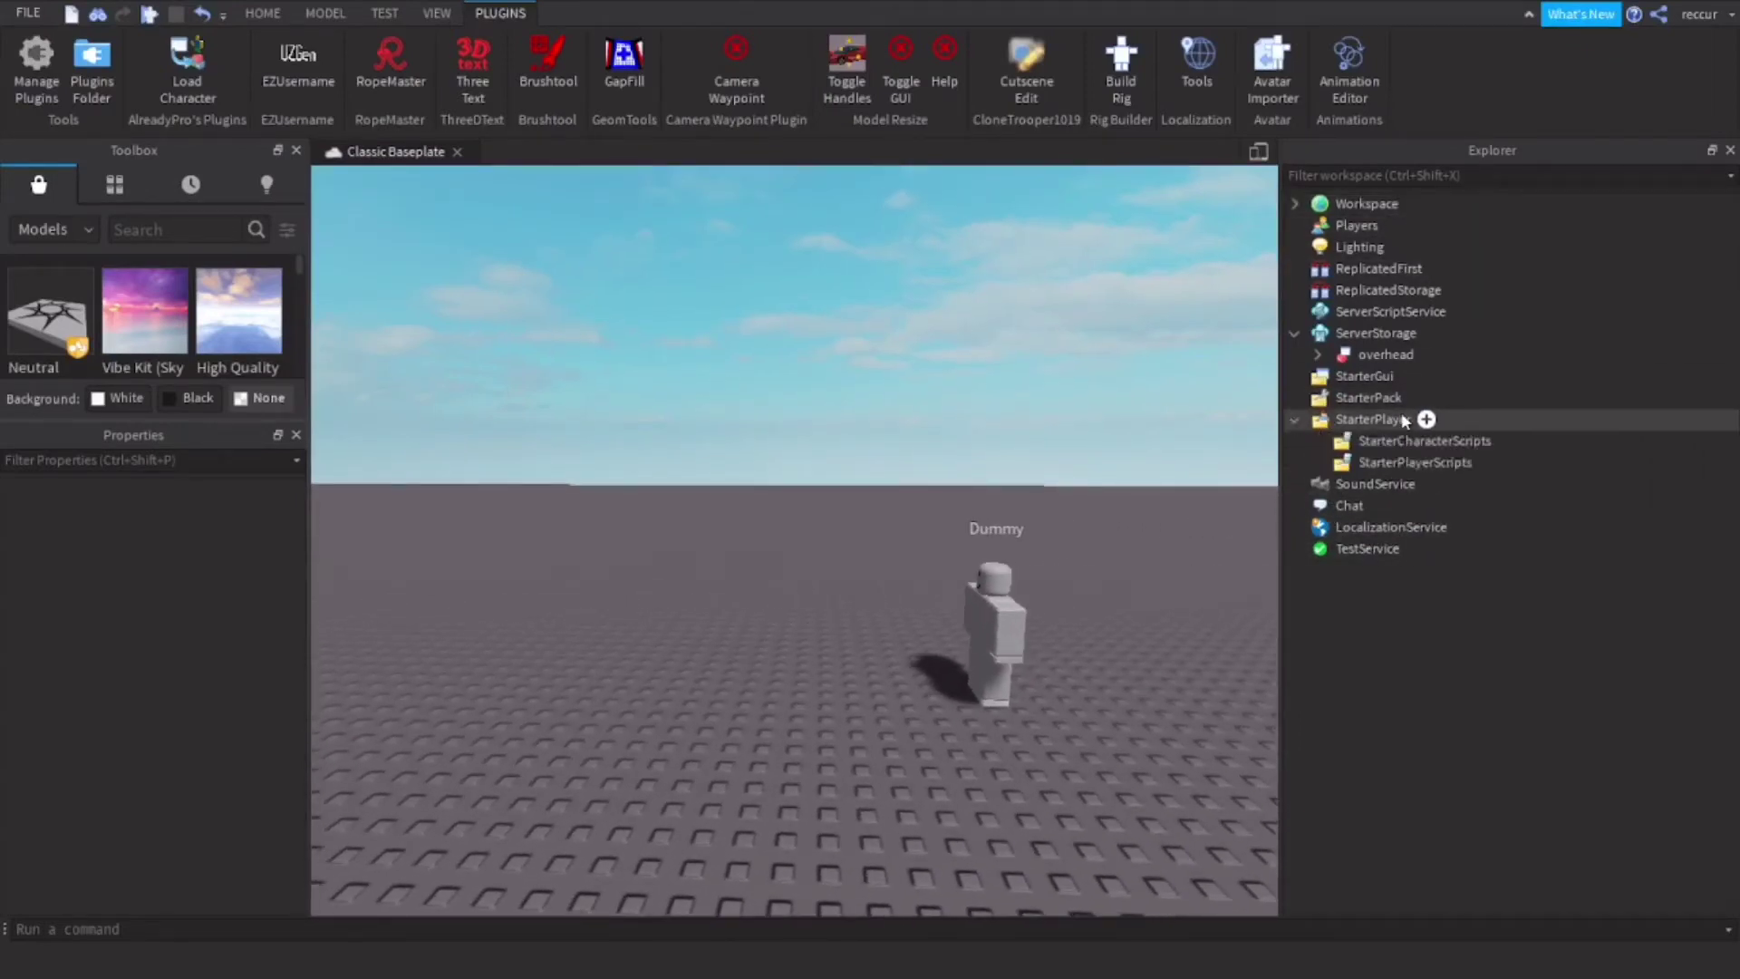
click(1428, 441)
click(1494, 439)
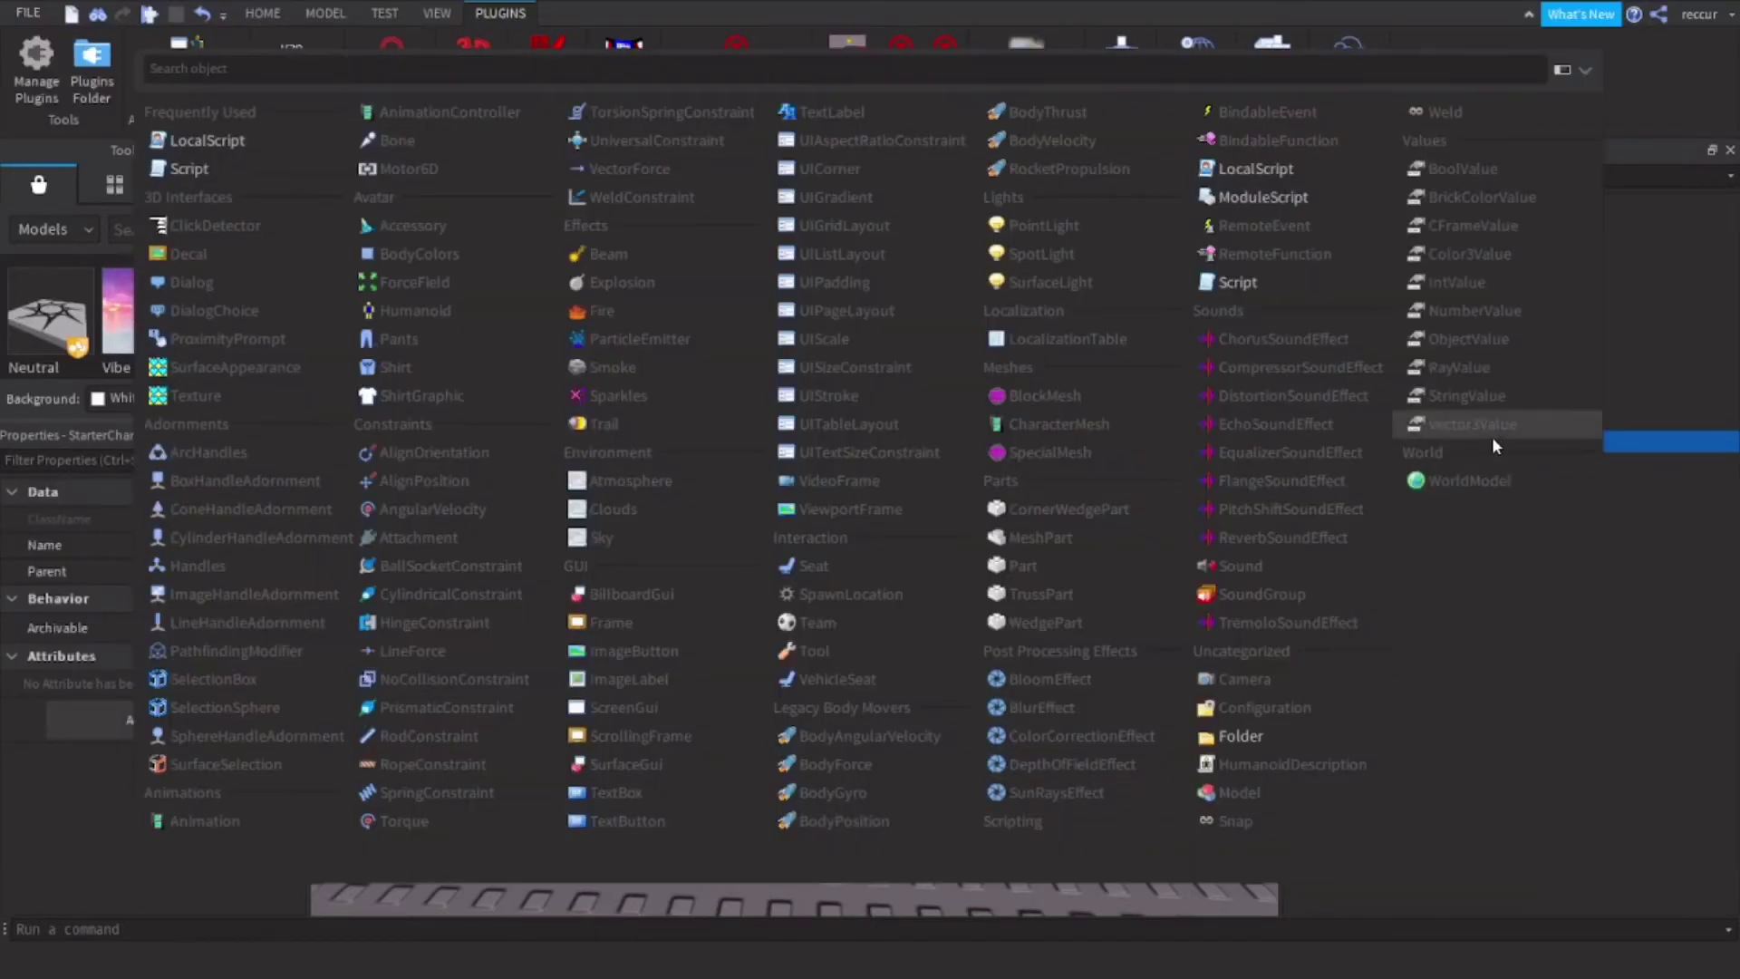
click(1574, 443)
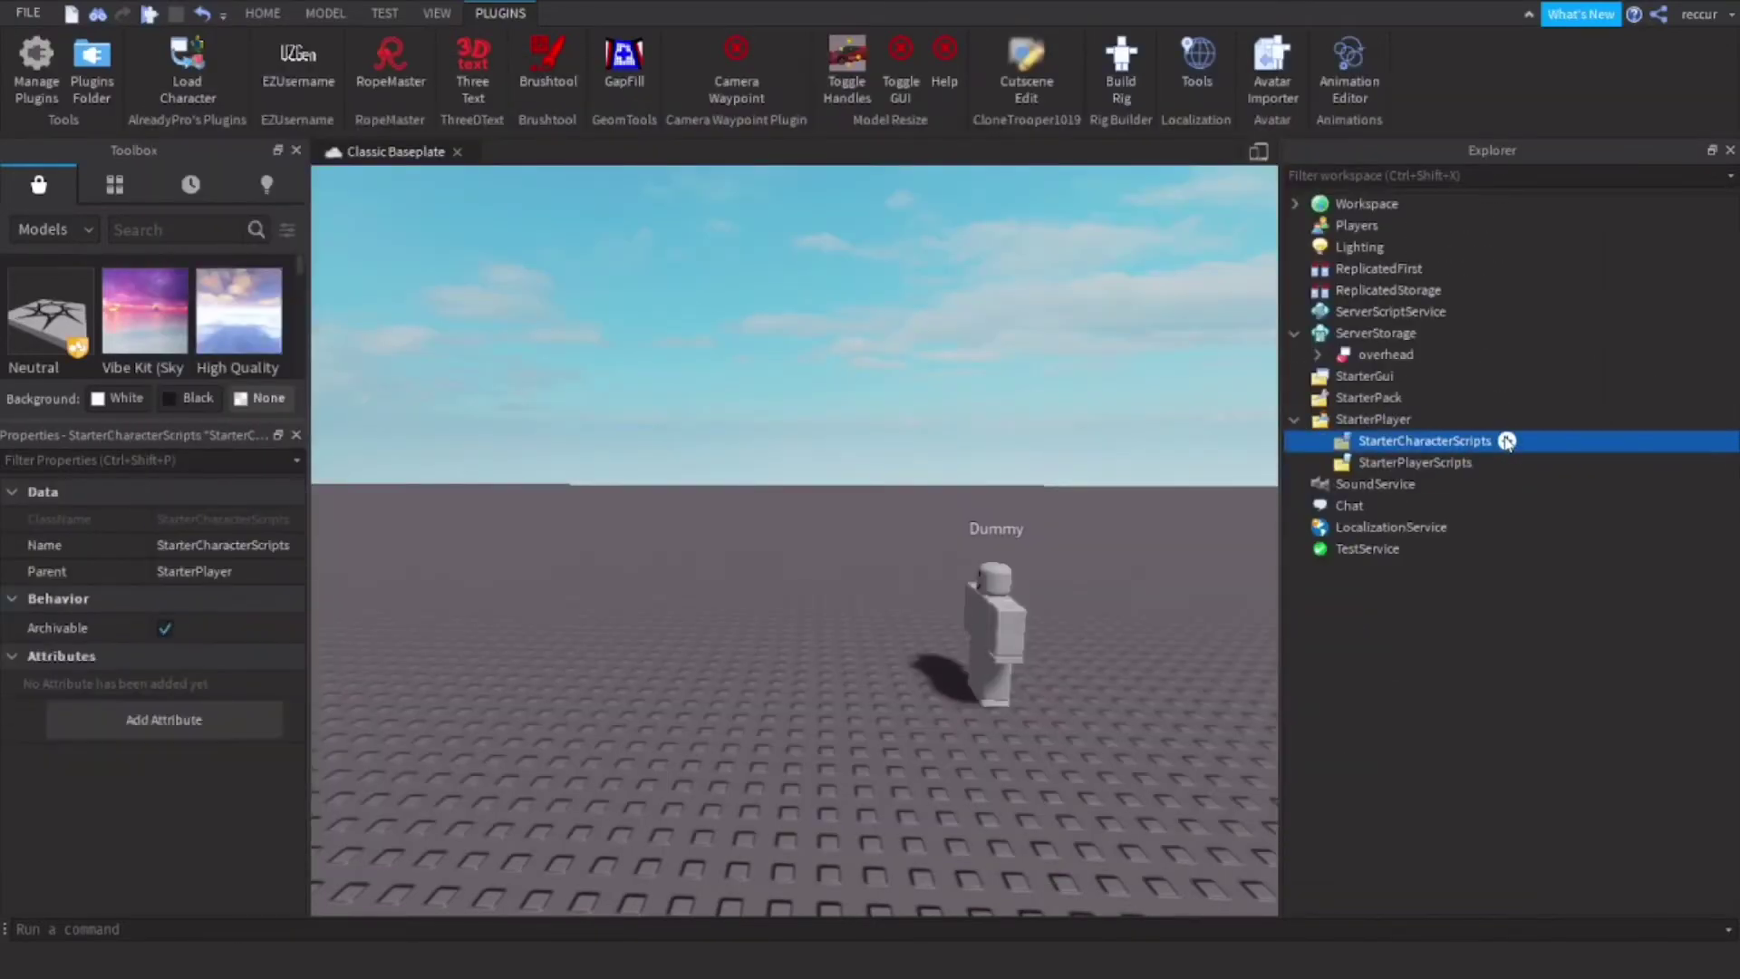
click(1507, 441)
click(1624, 441)
click(1503, 442)
click(1467, 446)
click(1506, 441)
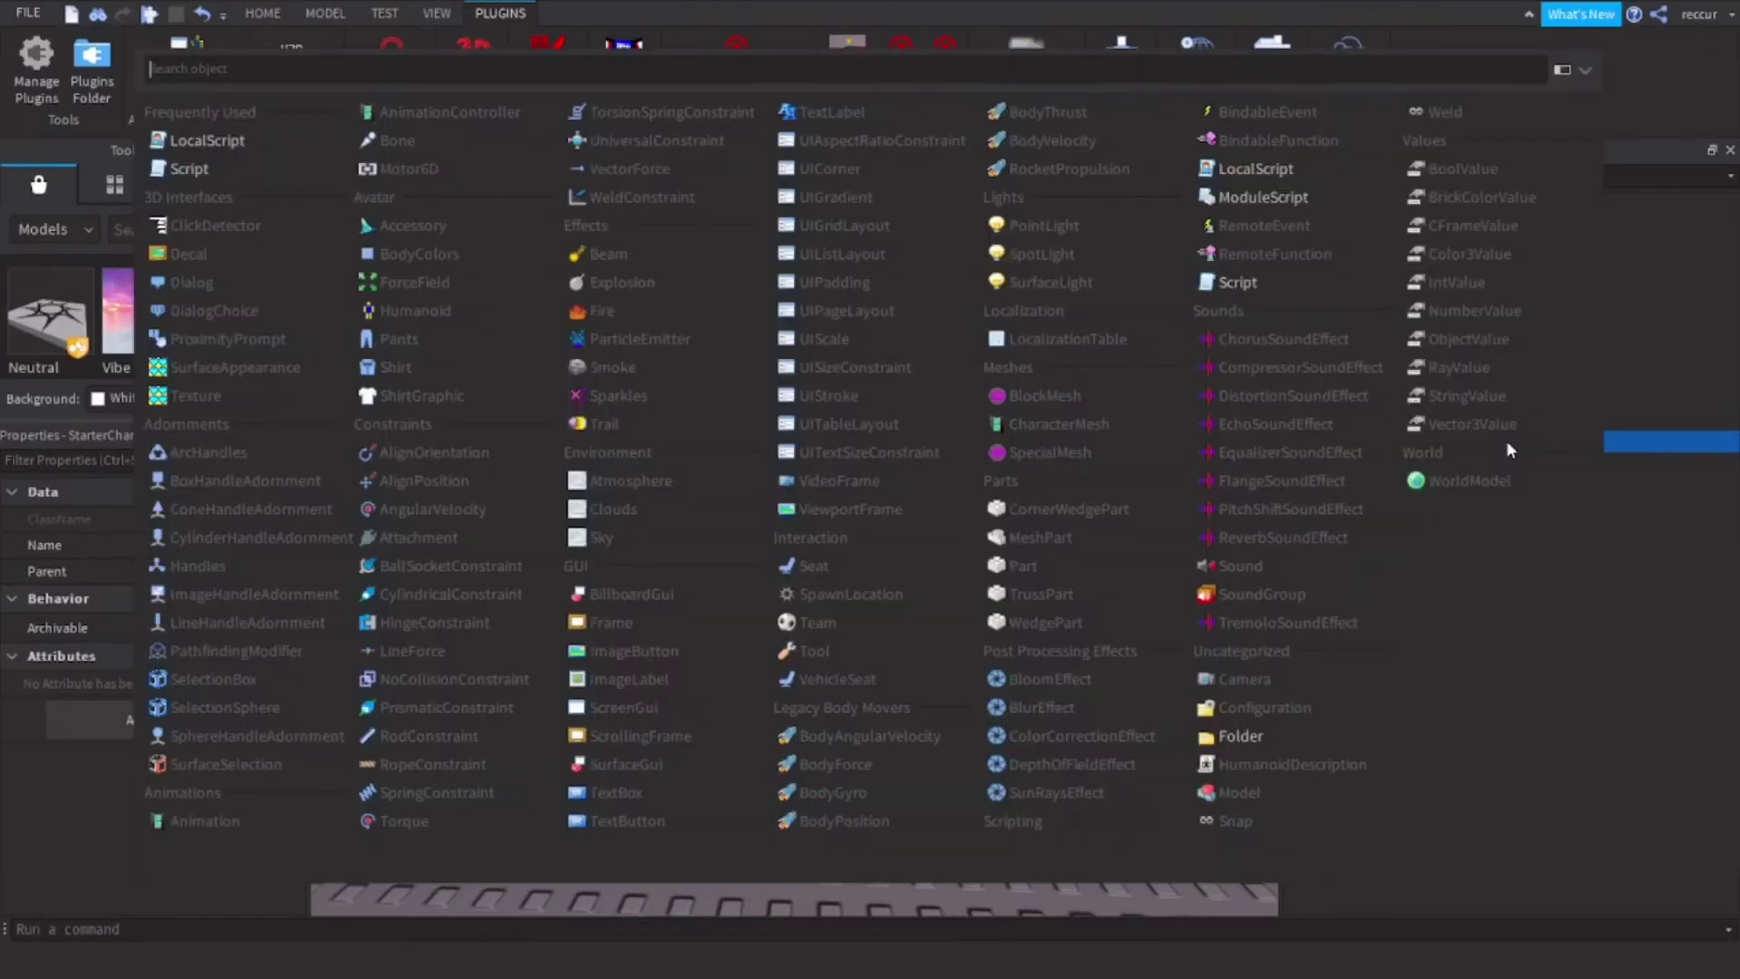
text(sc)
click(189, 113)
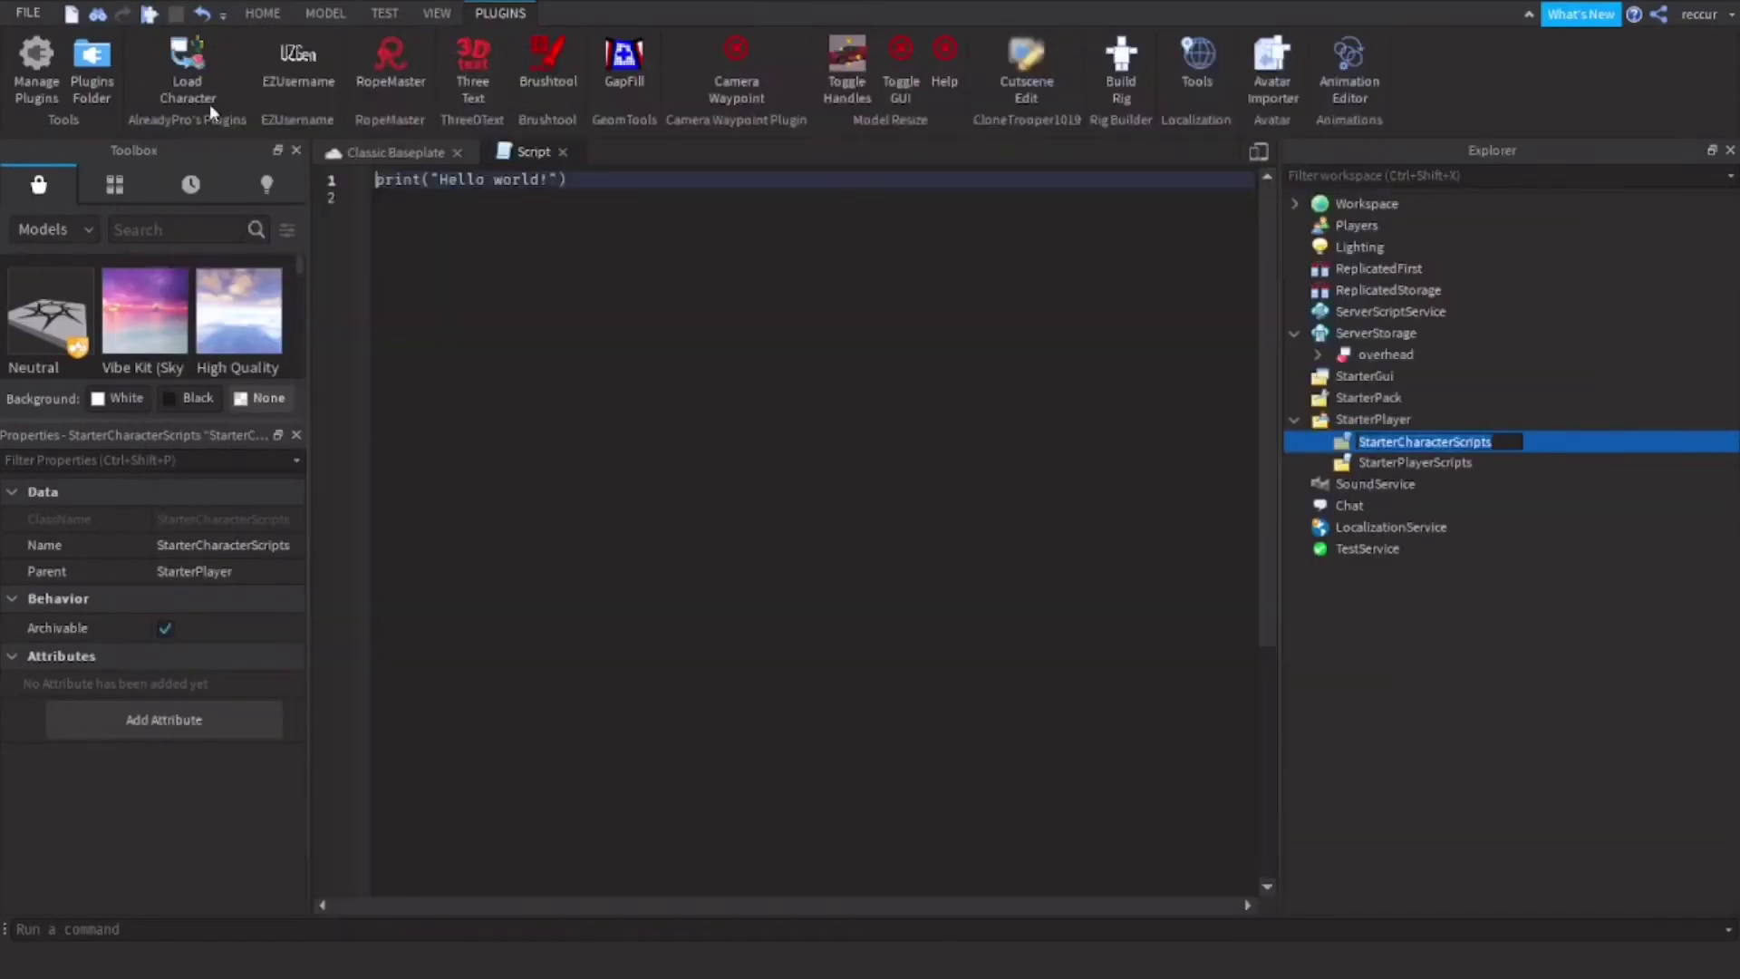
click(1397, 464)
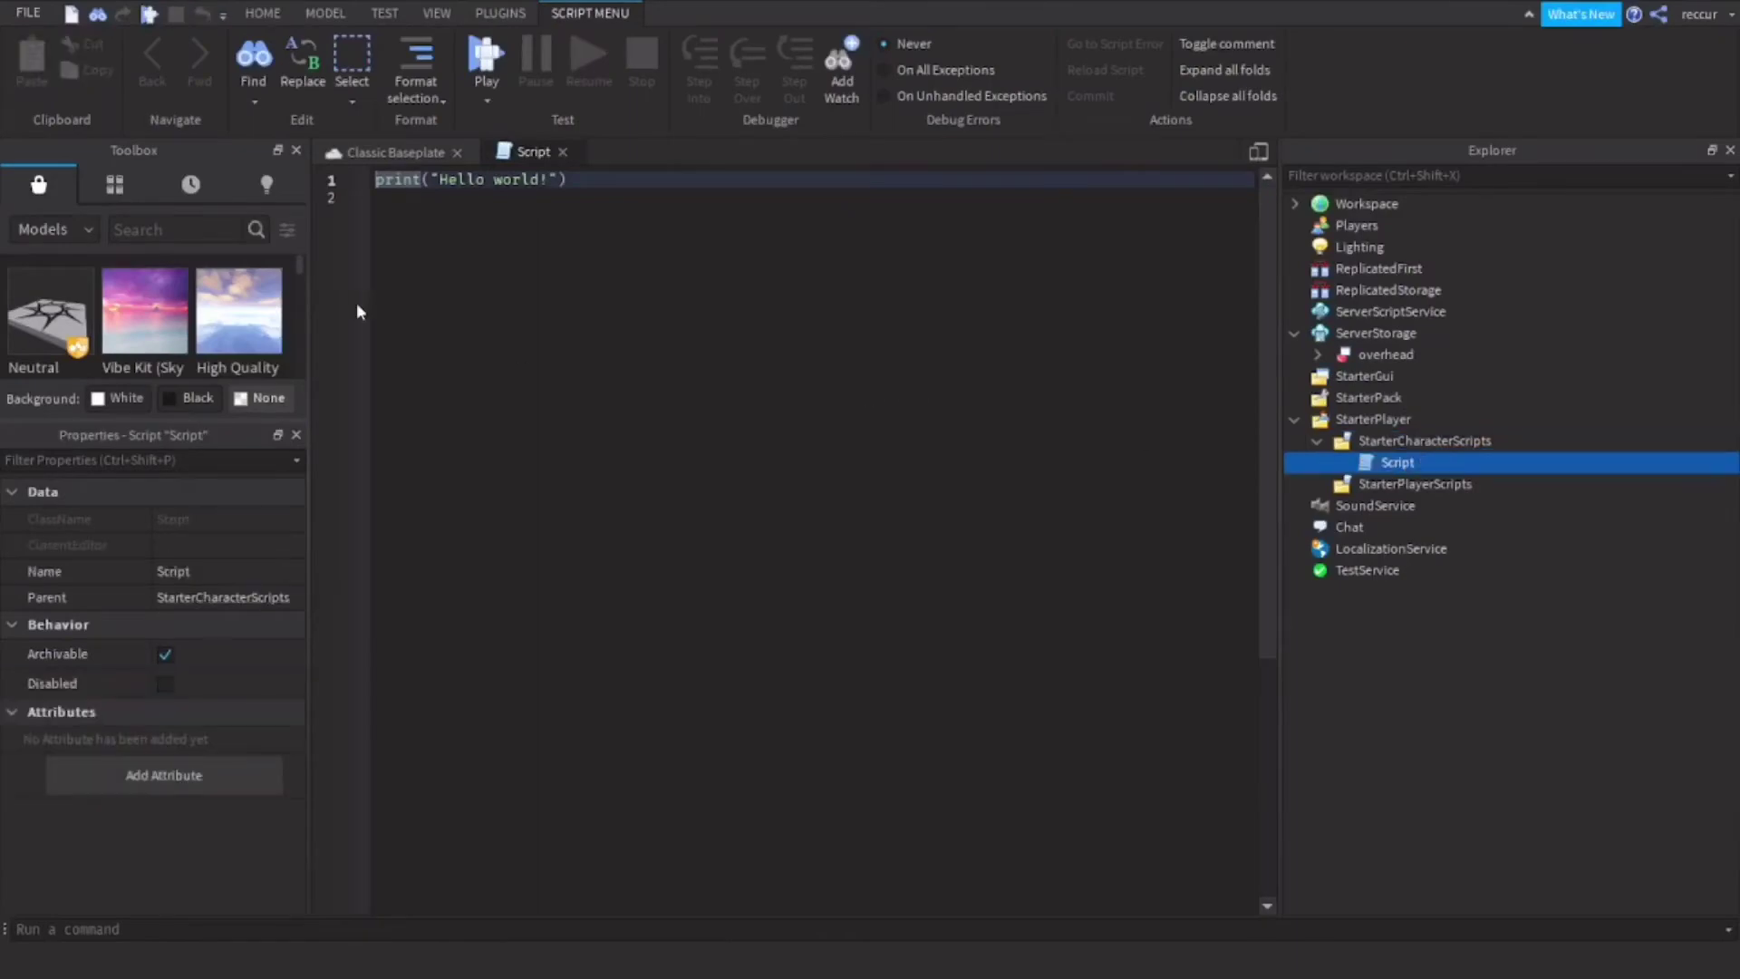
- Reopen the new Script's code and select its placeholder print line
click(355, 147)
right_drag(1115, 448, 1115, 448)
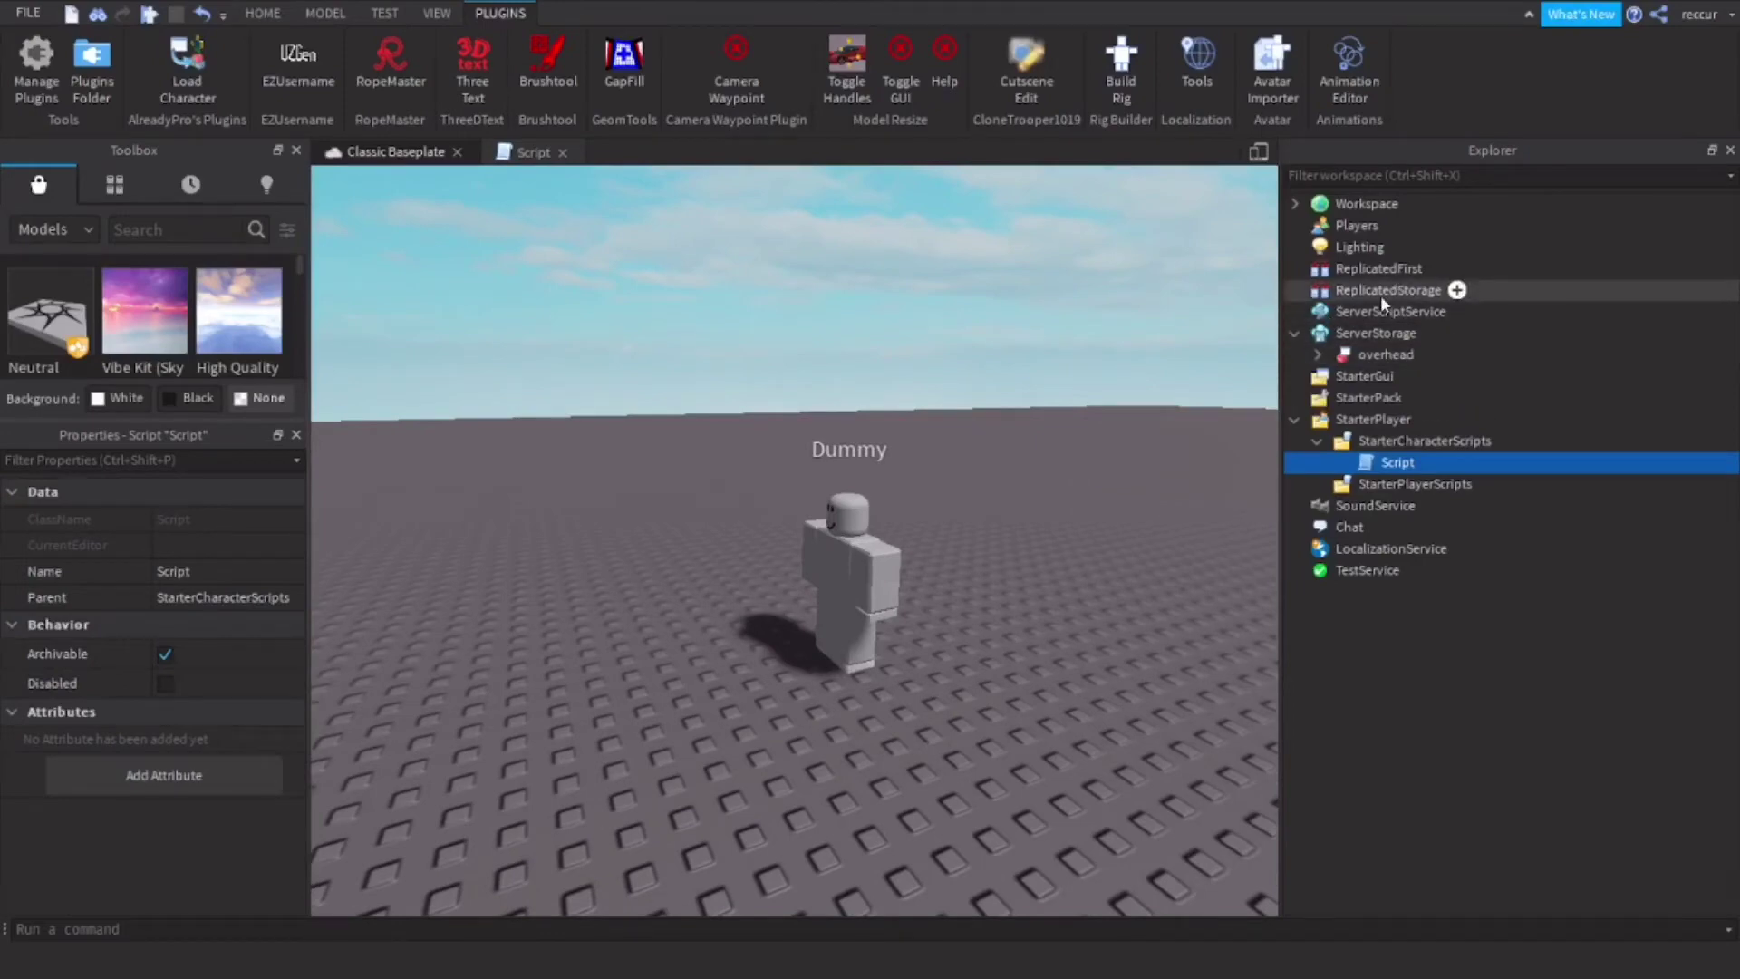
right_drag(1019, 424, 1019, 424)
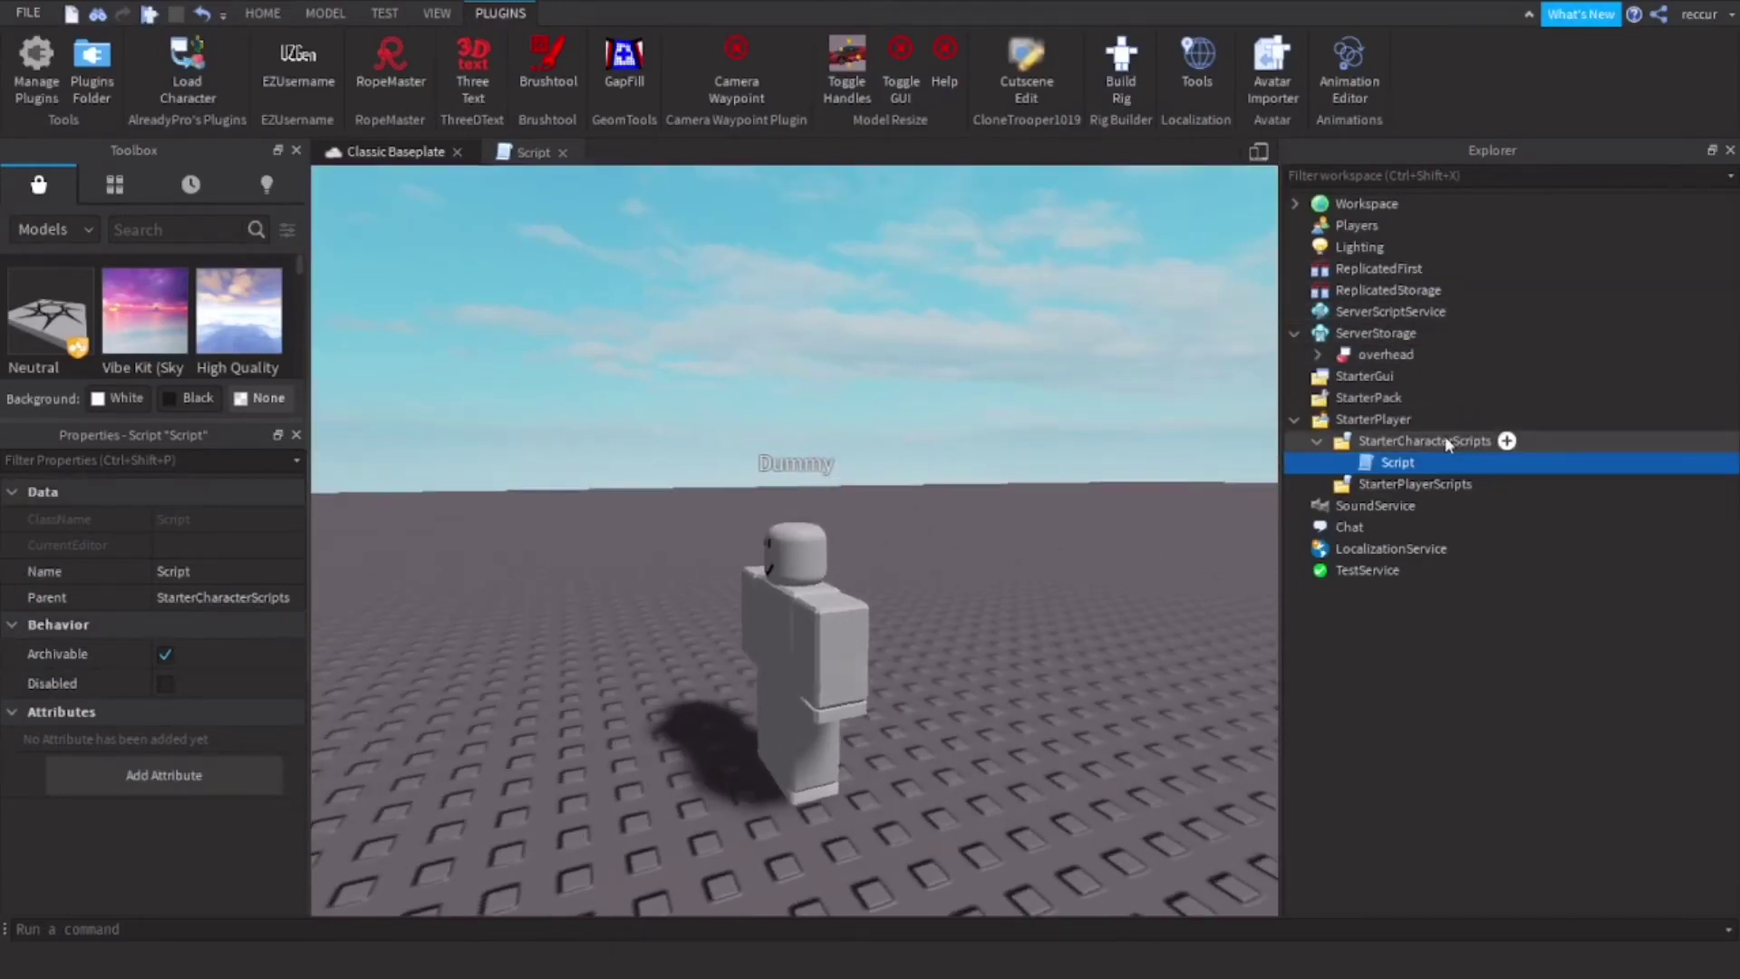
click(1396, 442)
click(1383, 464)
double_click(1381, 462)
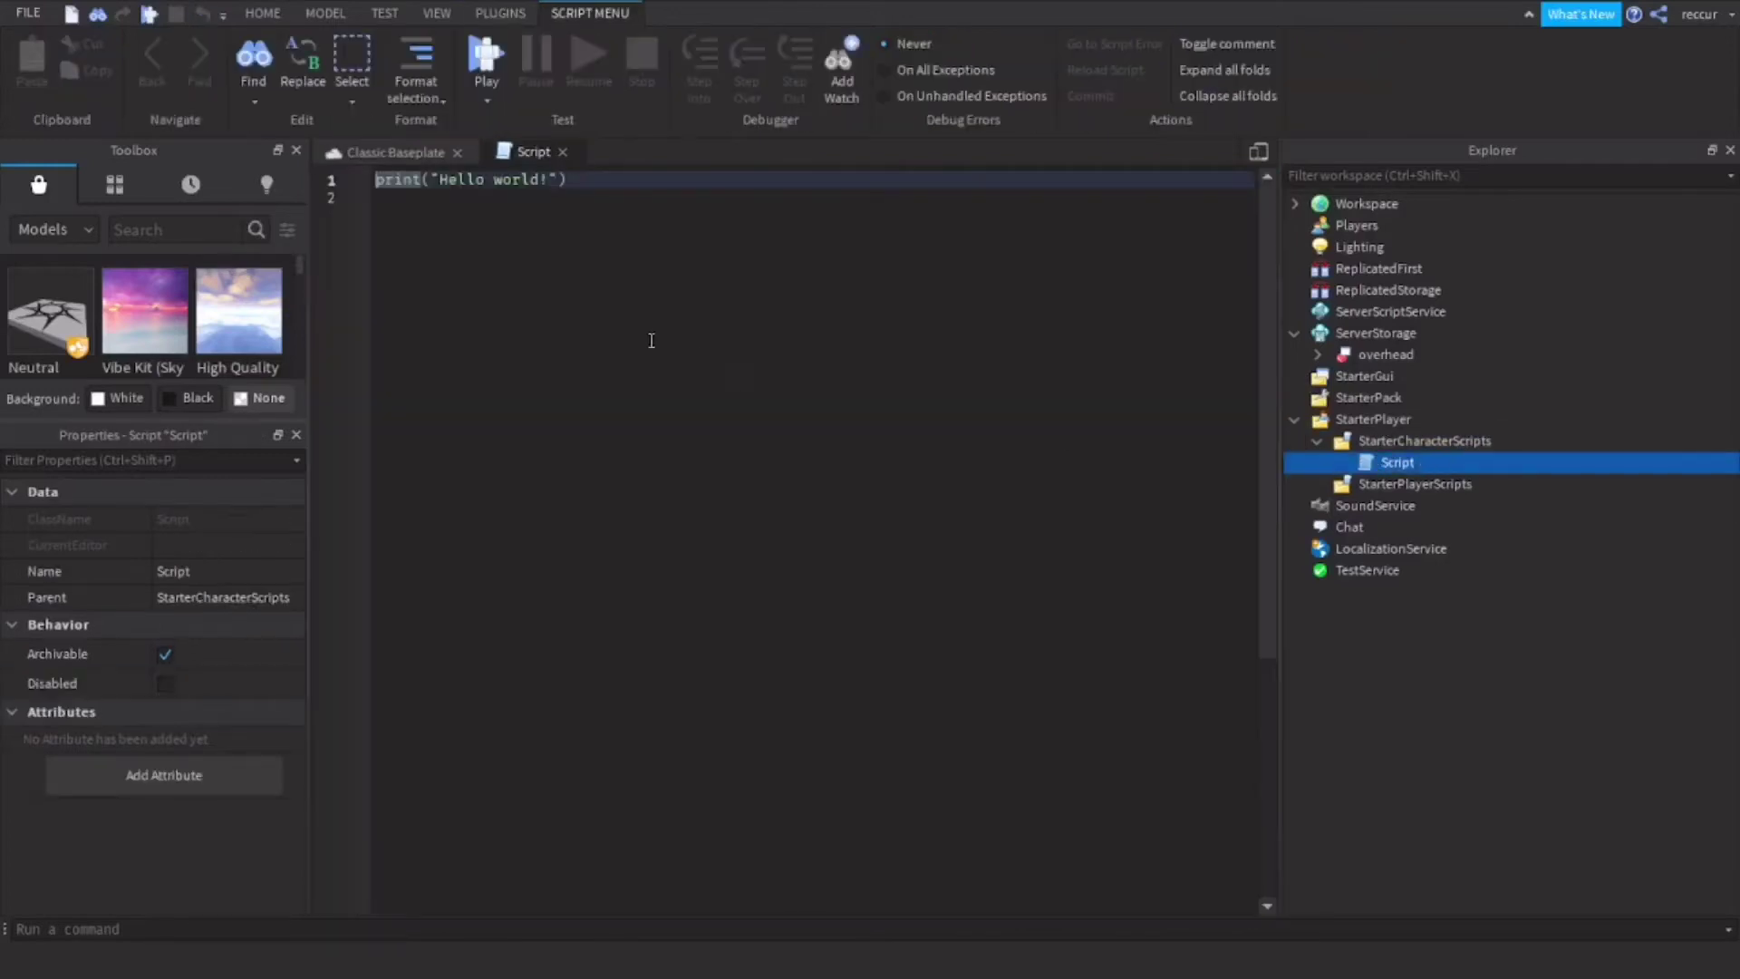
key(ctrl+a)
- Replace the placeholder with 'local char = script.Parent'
key(BackSpace)
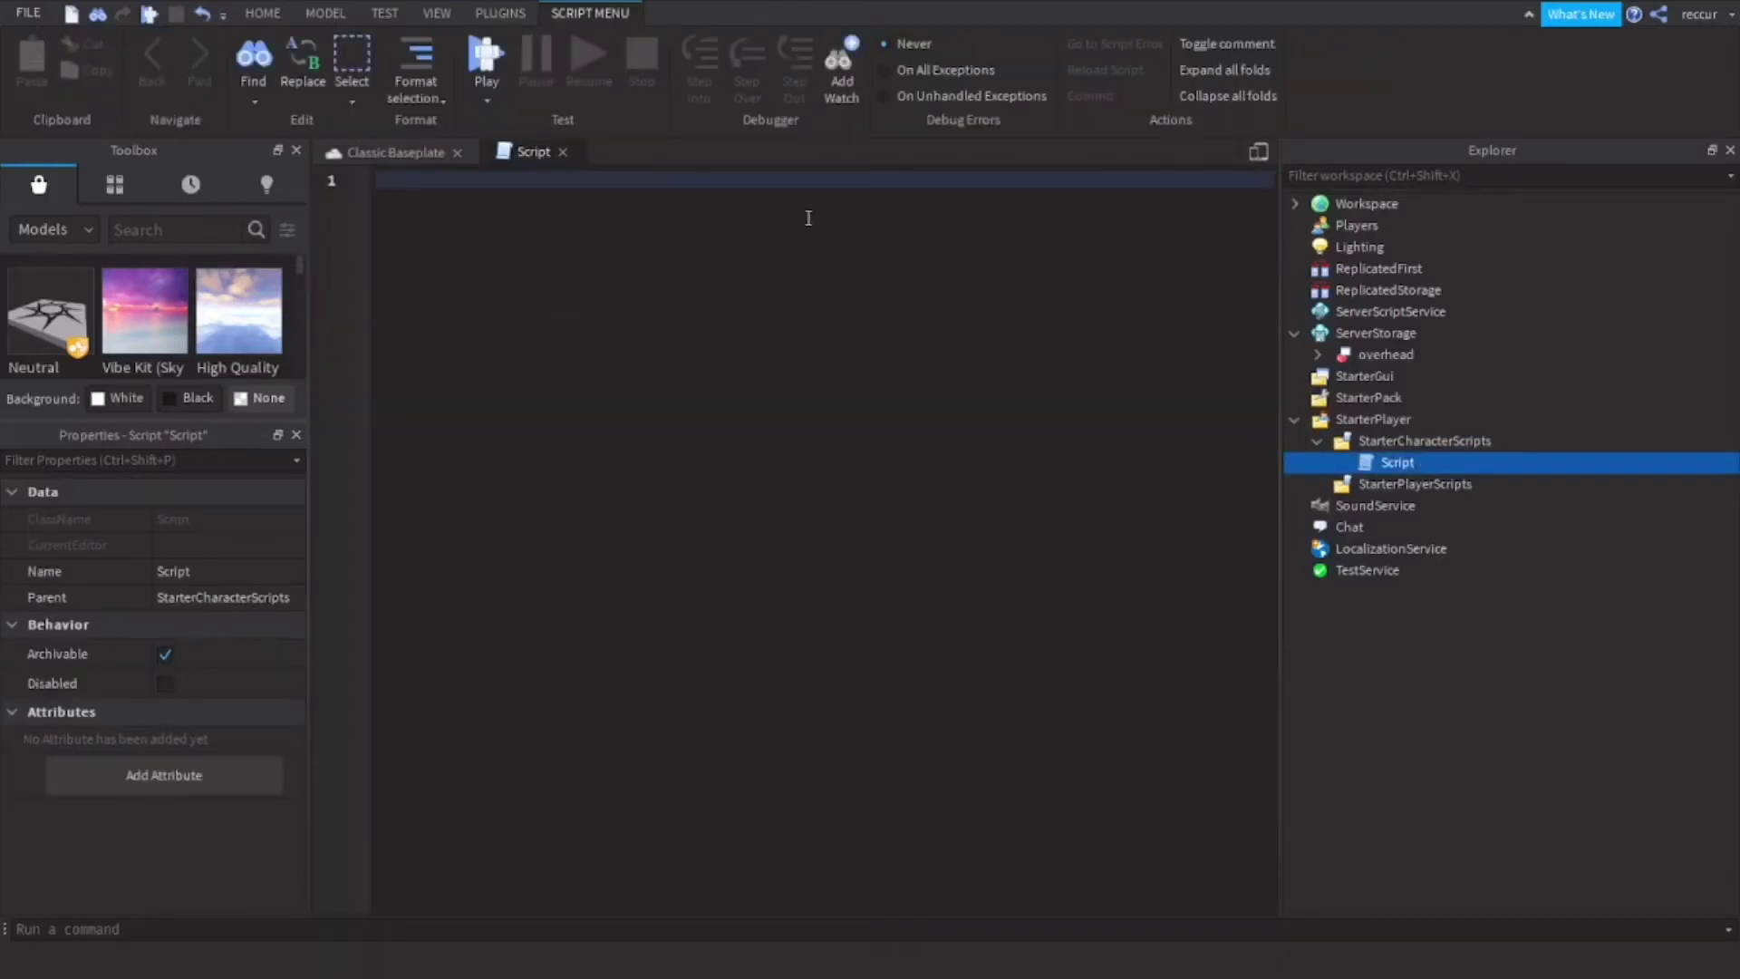
text(local cahar =script.Pa)
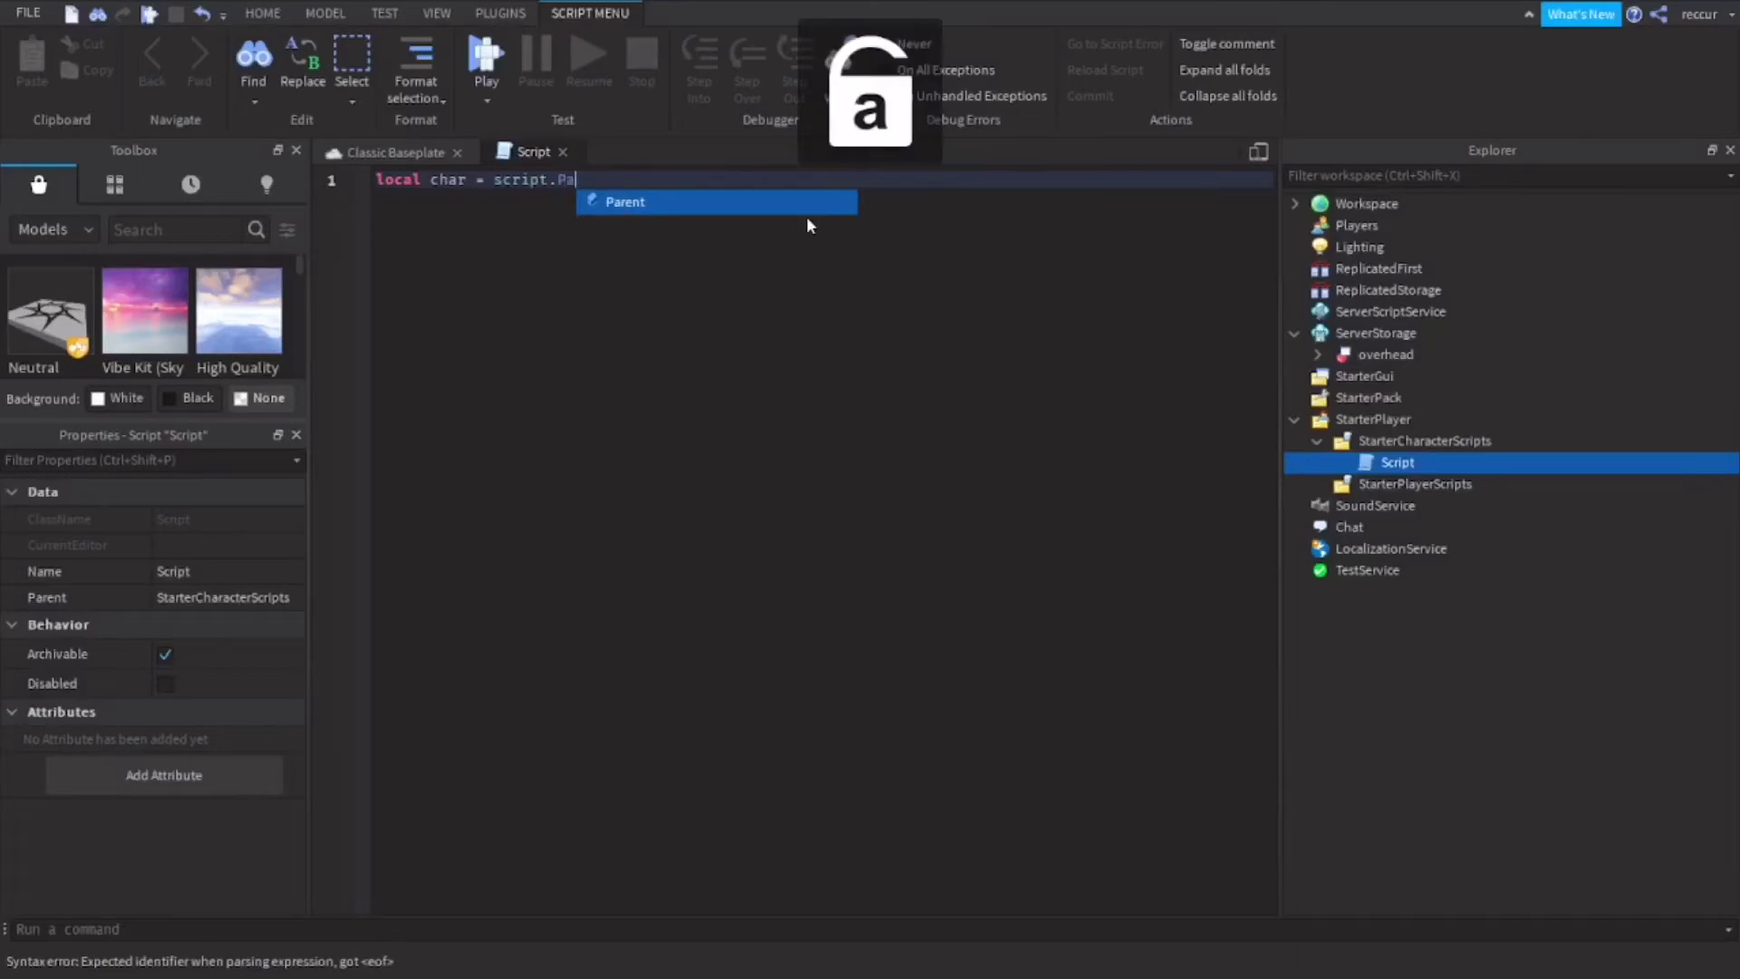
key(Tab)
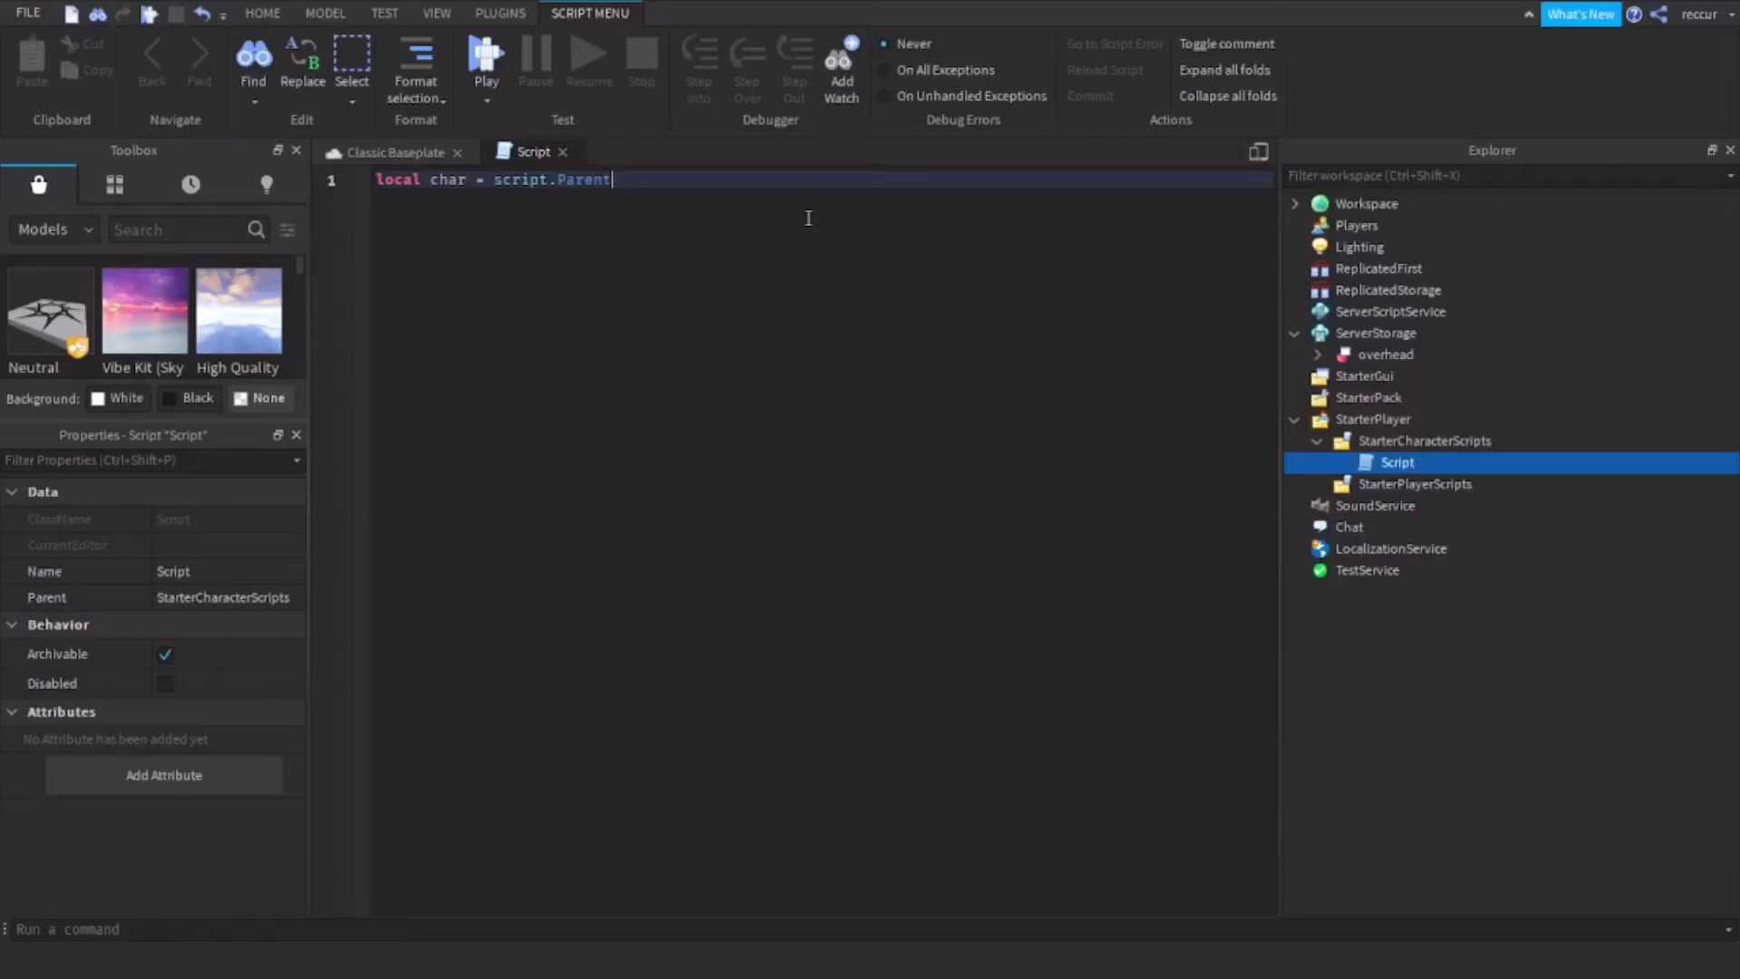
key(Return)
key(Return)
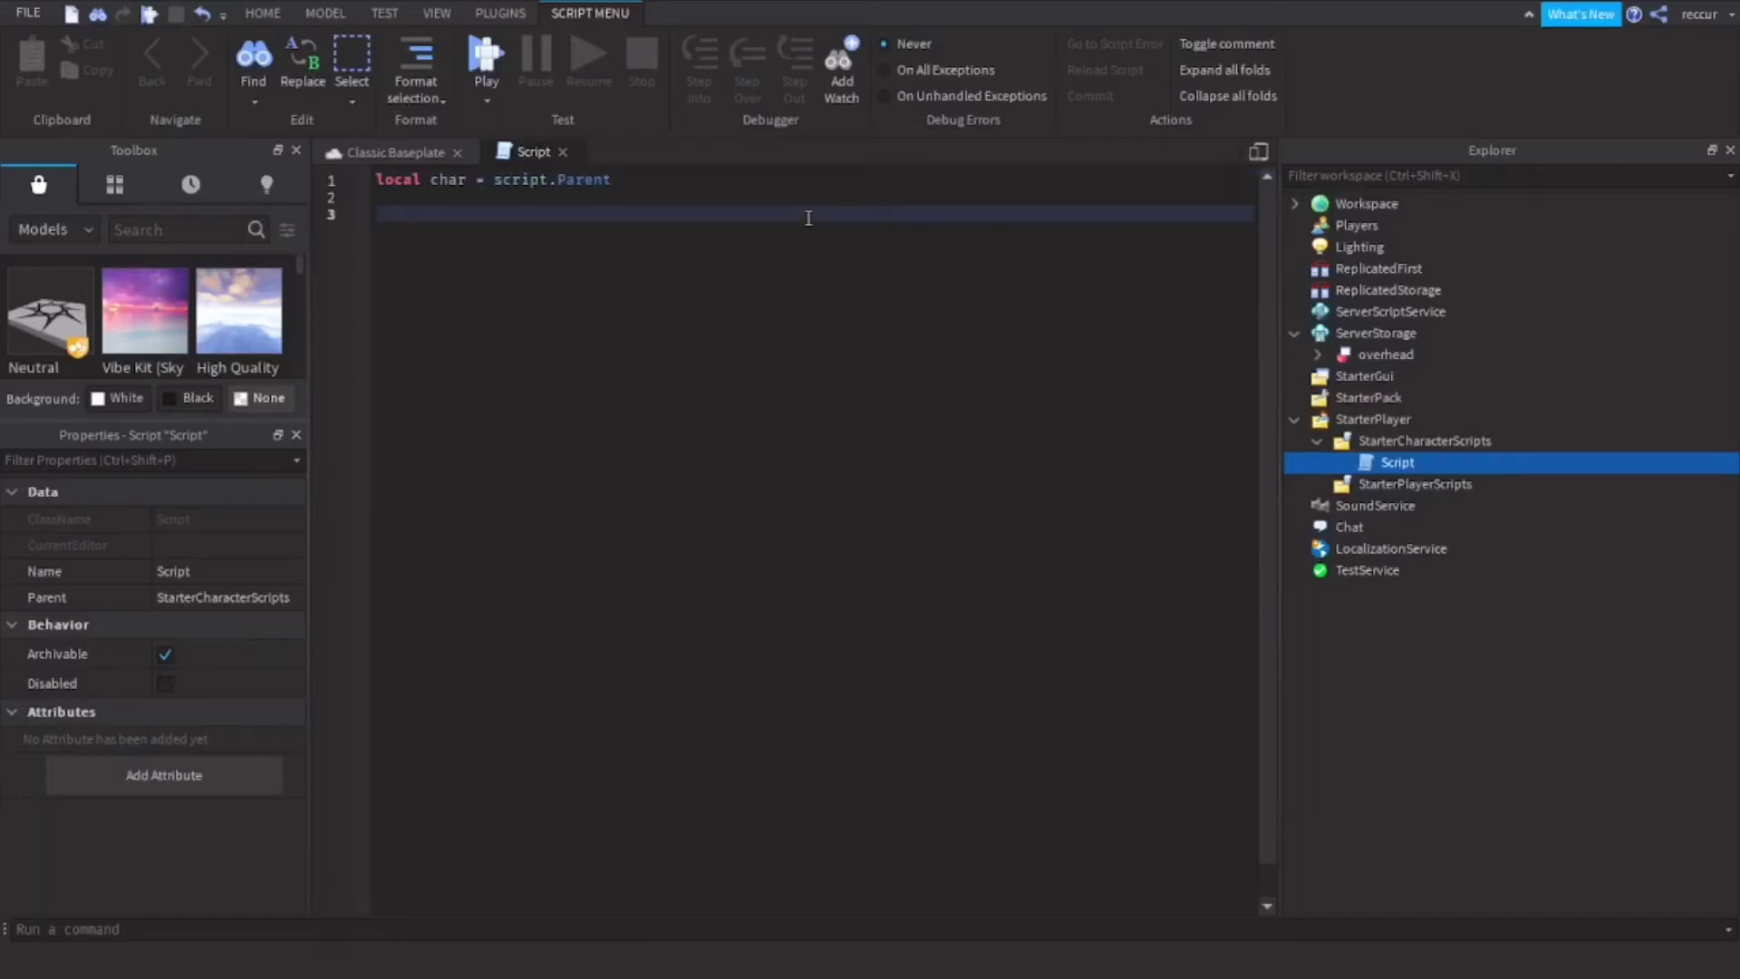
- Add 'local overHead = game.ServerStorage.overhead' on the next line
text(locla)
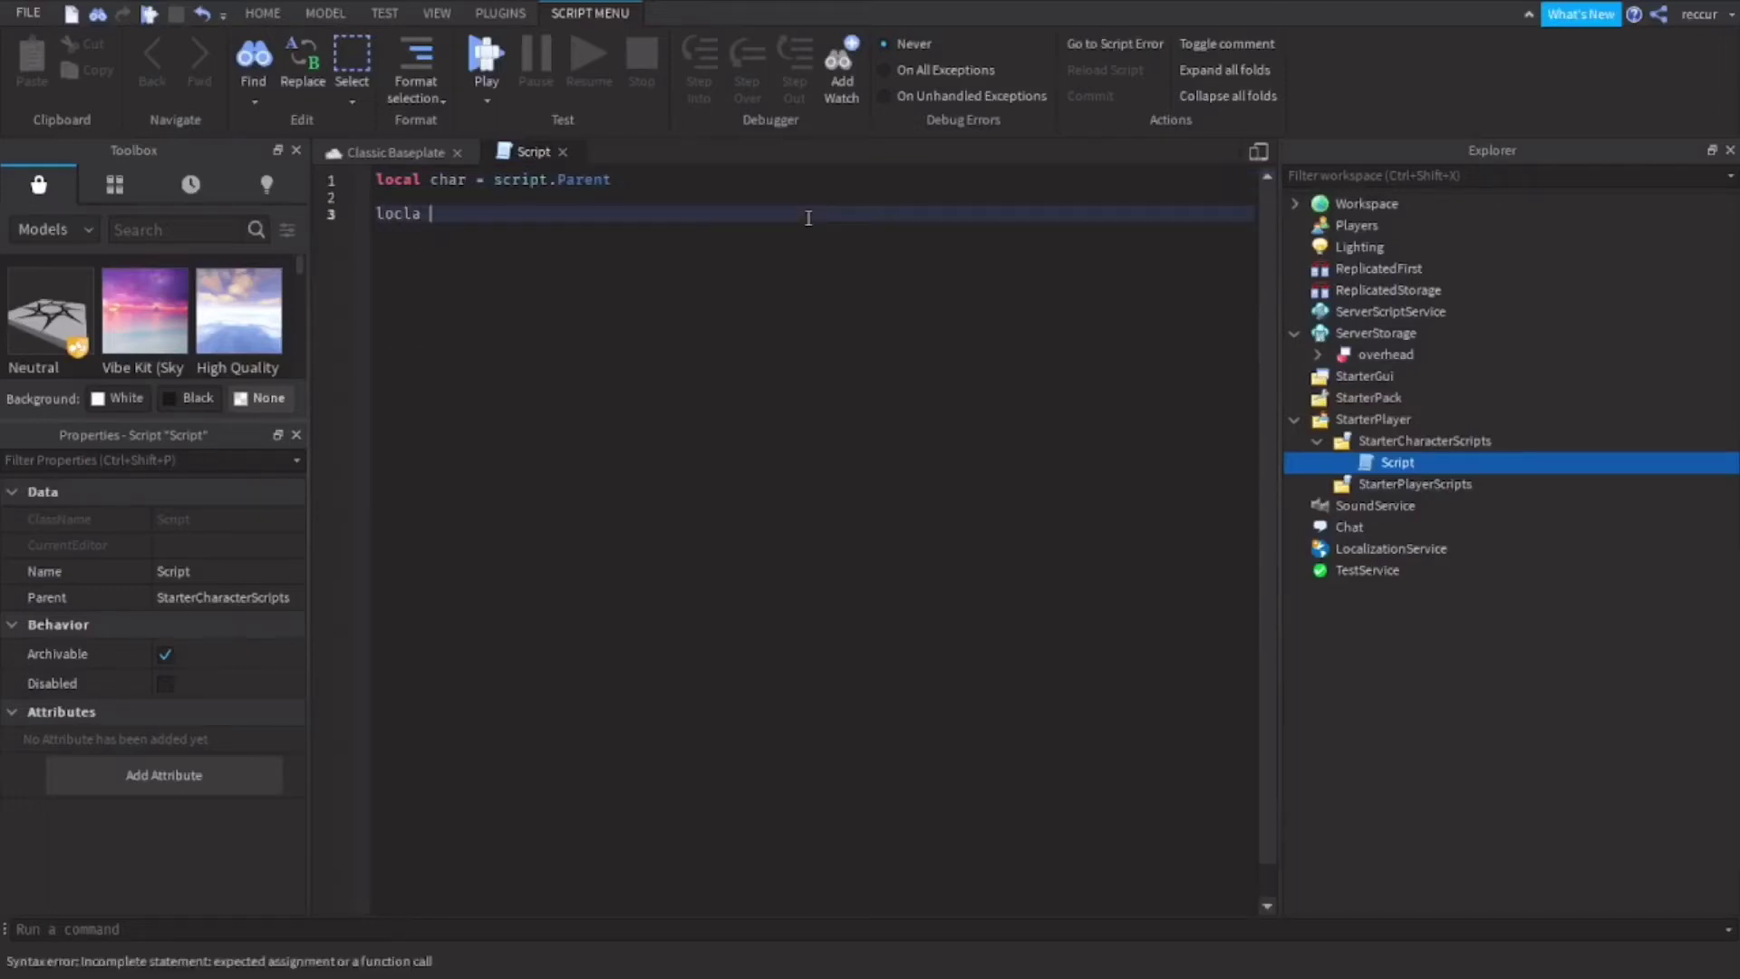
key(BackSpace)
key(BackSpace)
text(al)
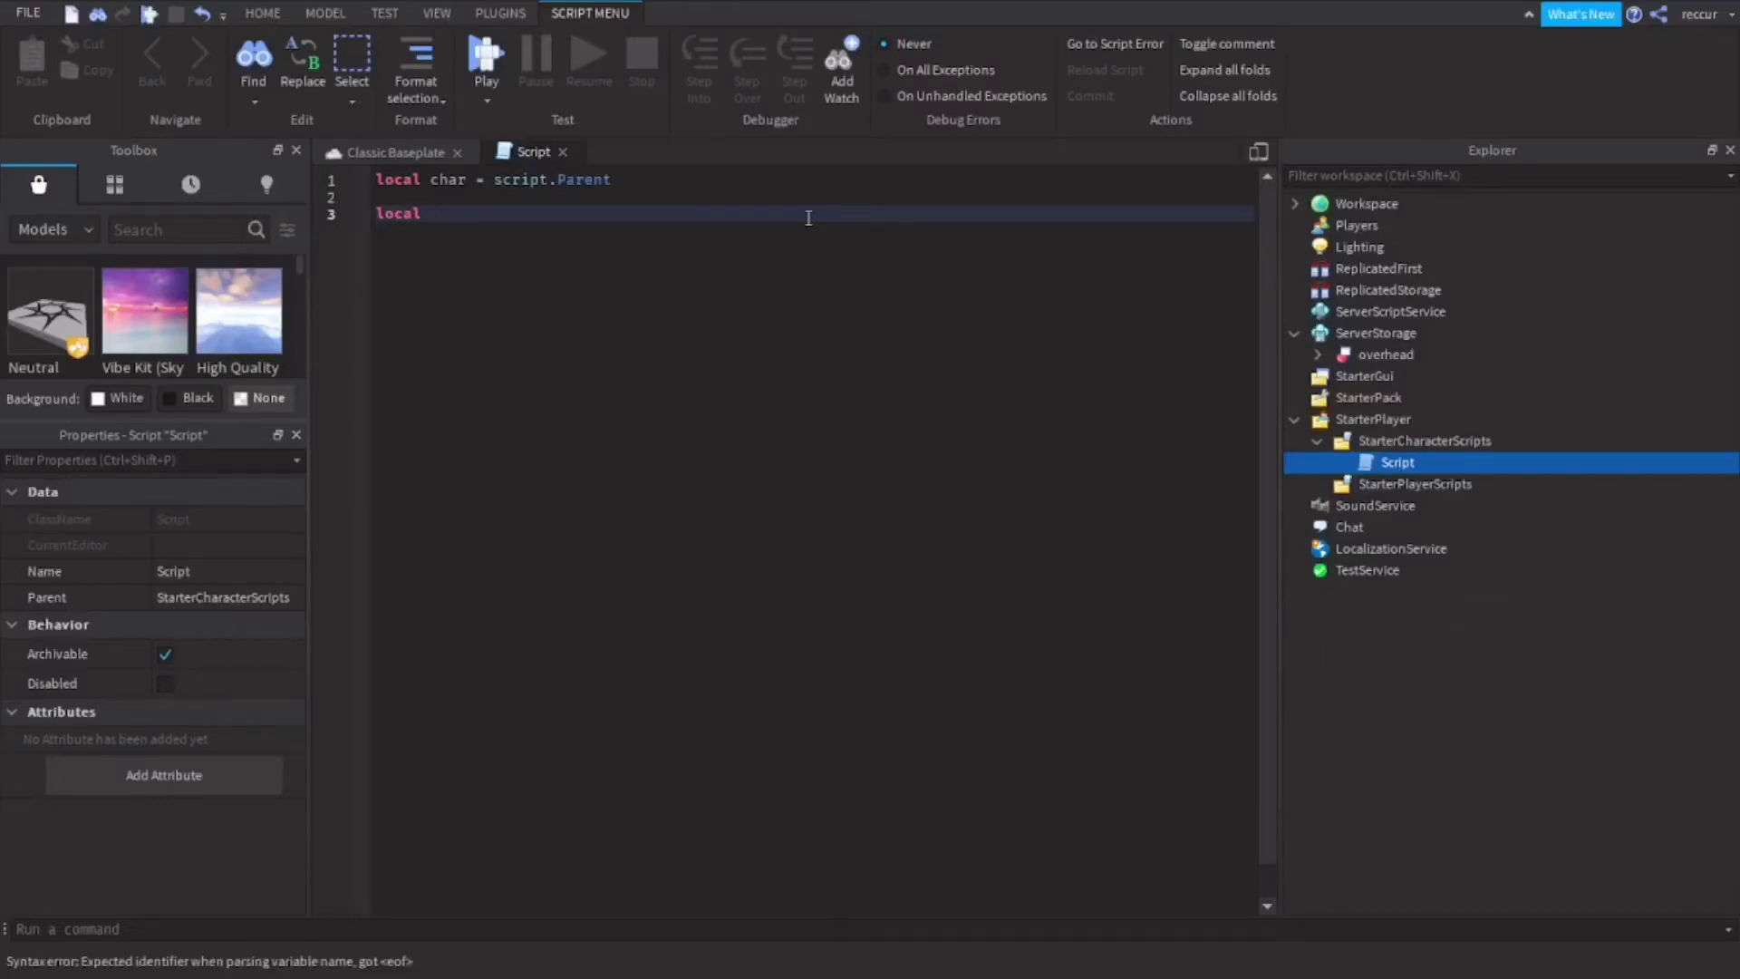
mouse_move(1449, 334)
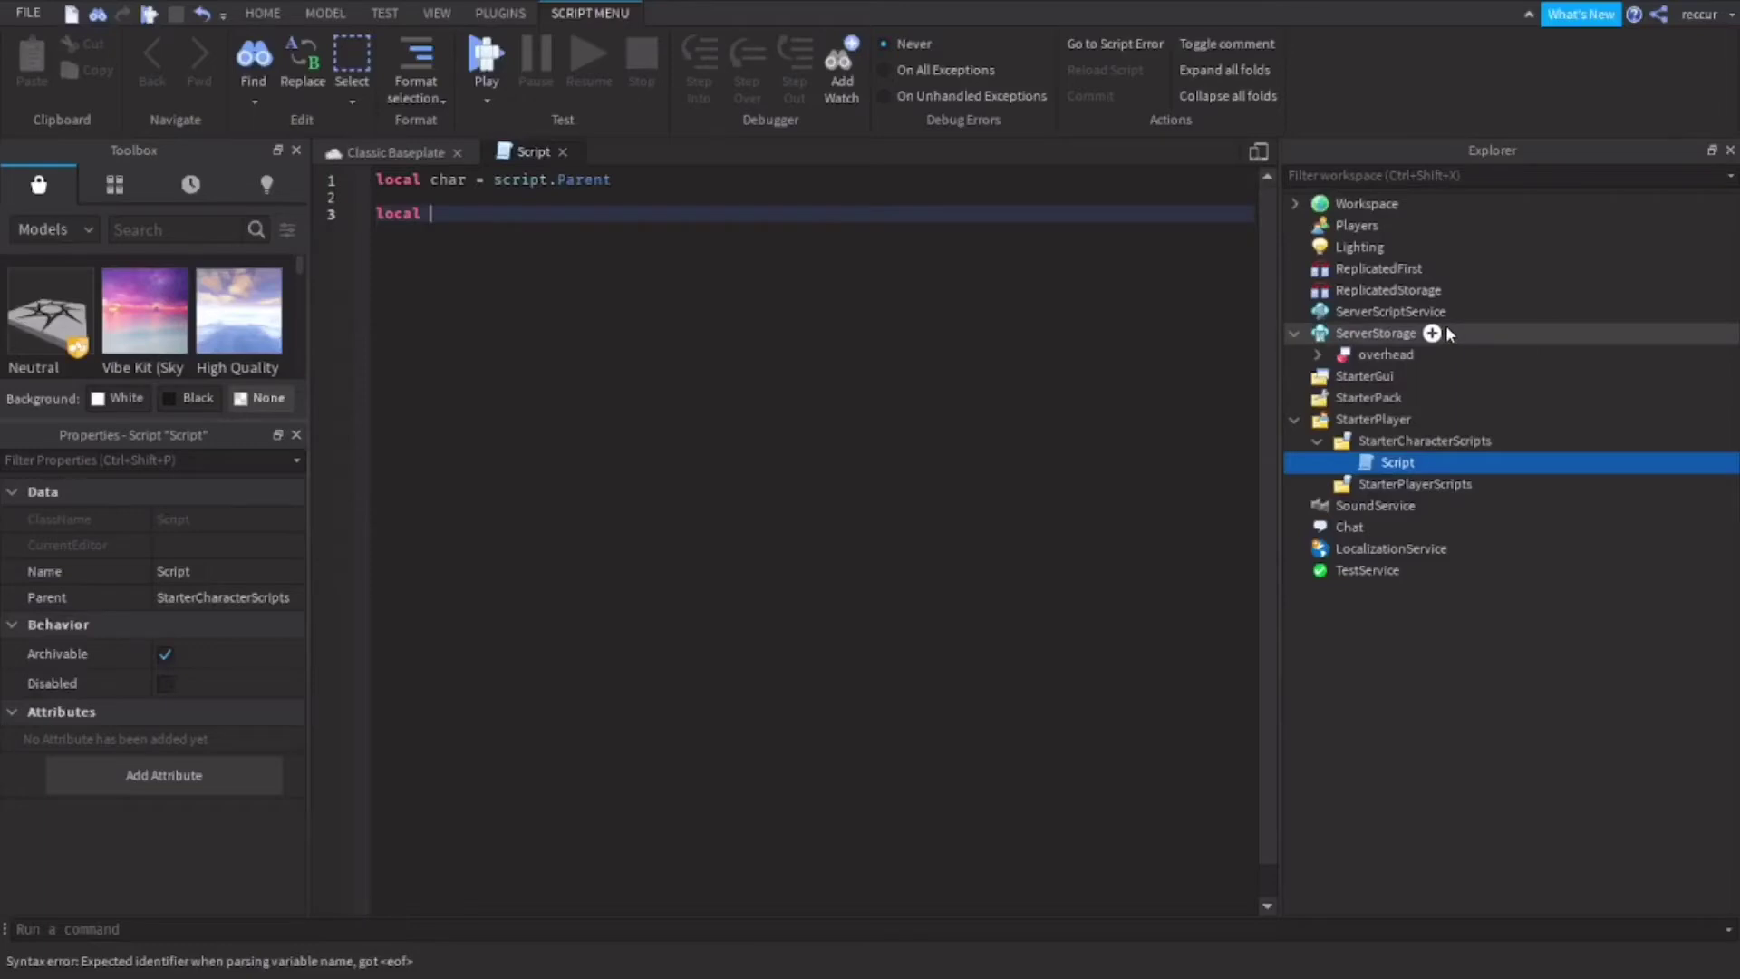
text(overHead)
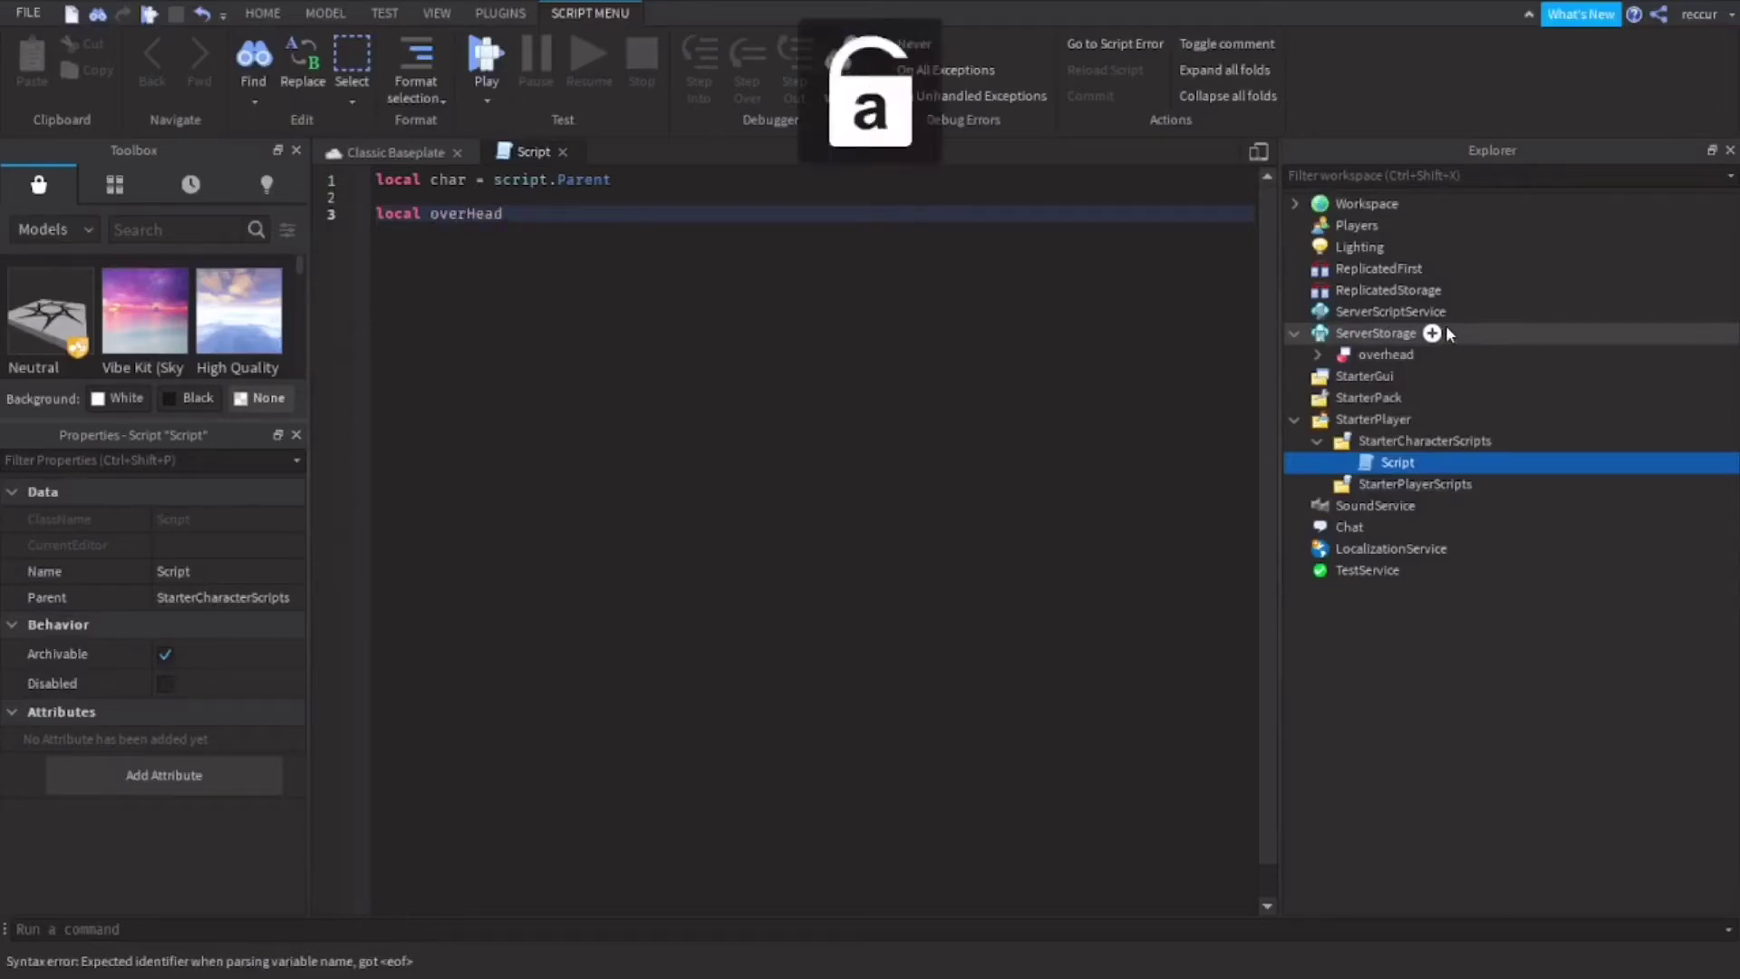
text( = game.ser)
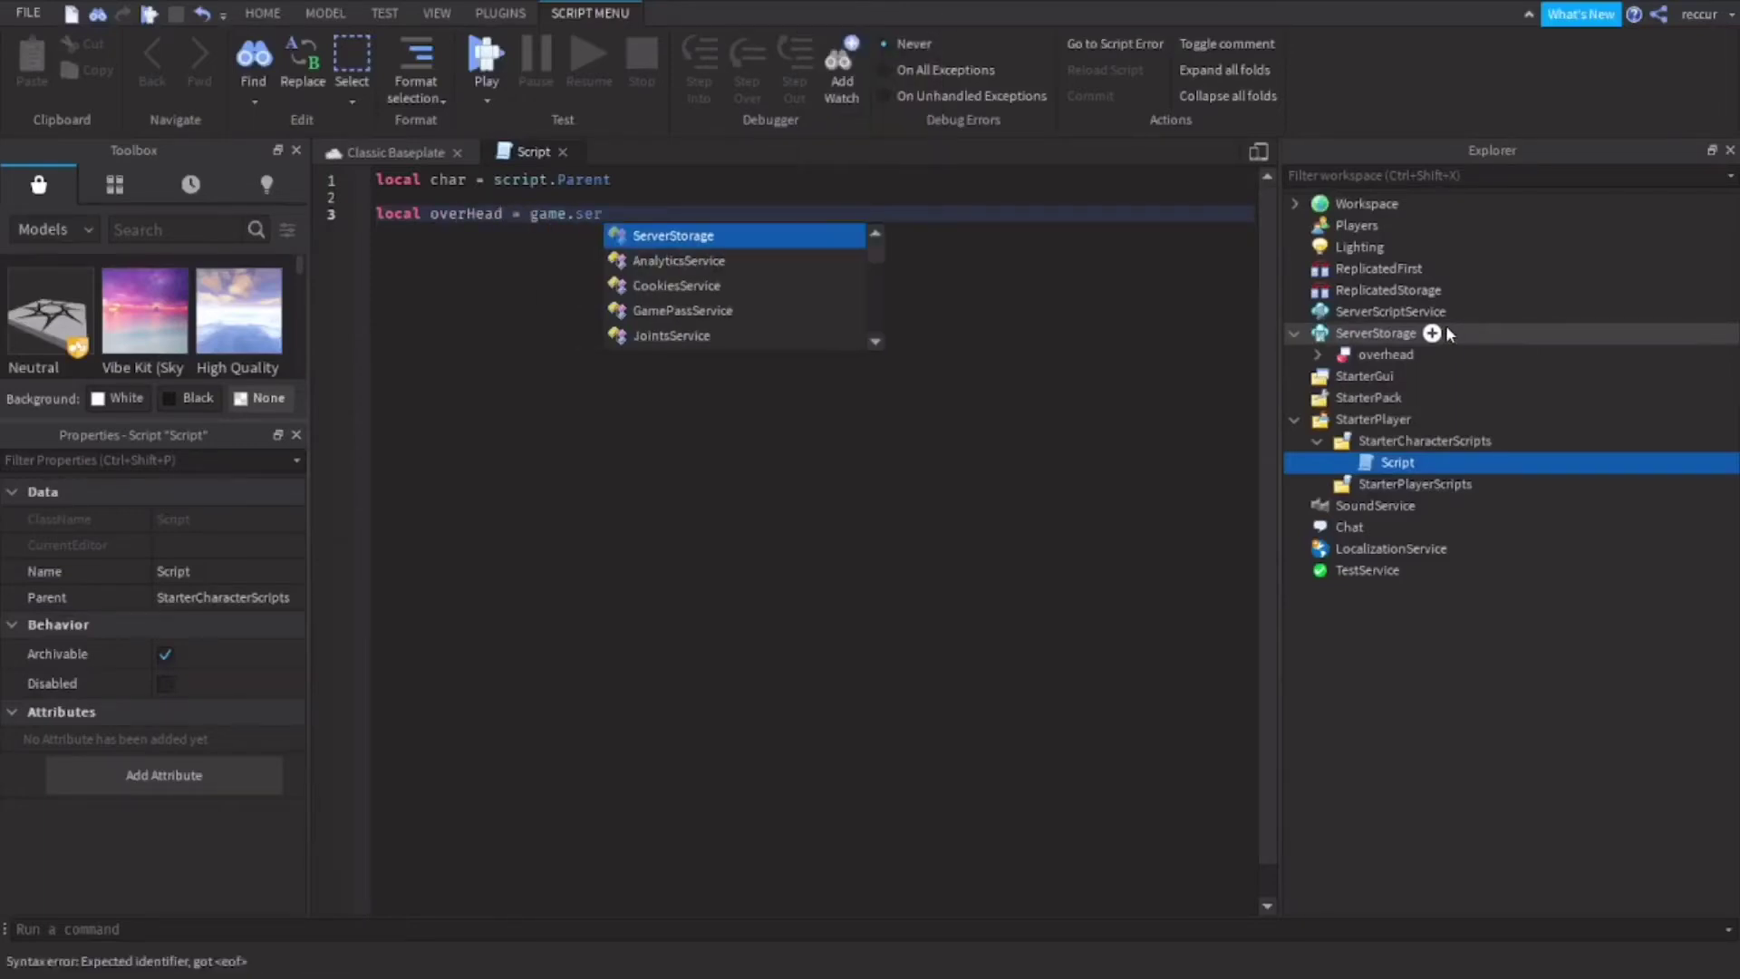
key(Tab)
text(.ov)
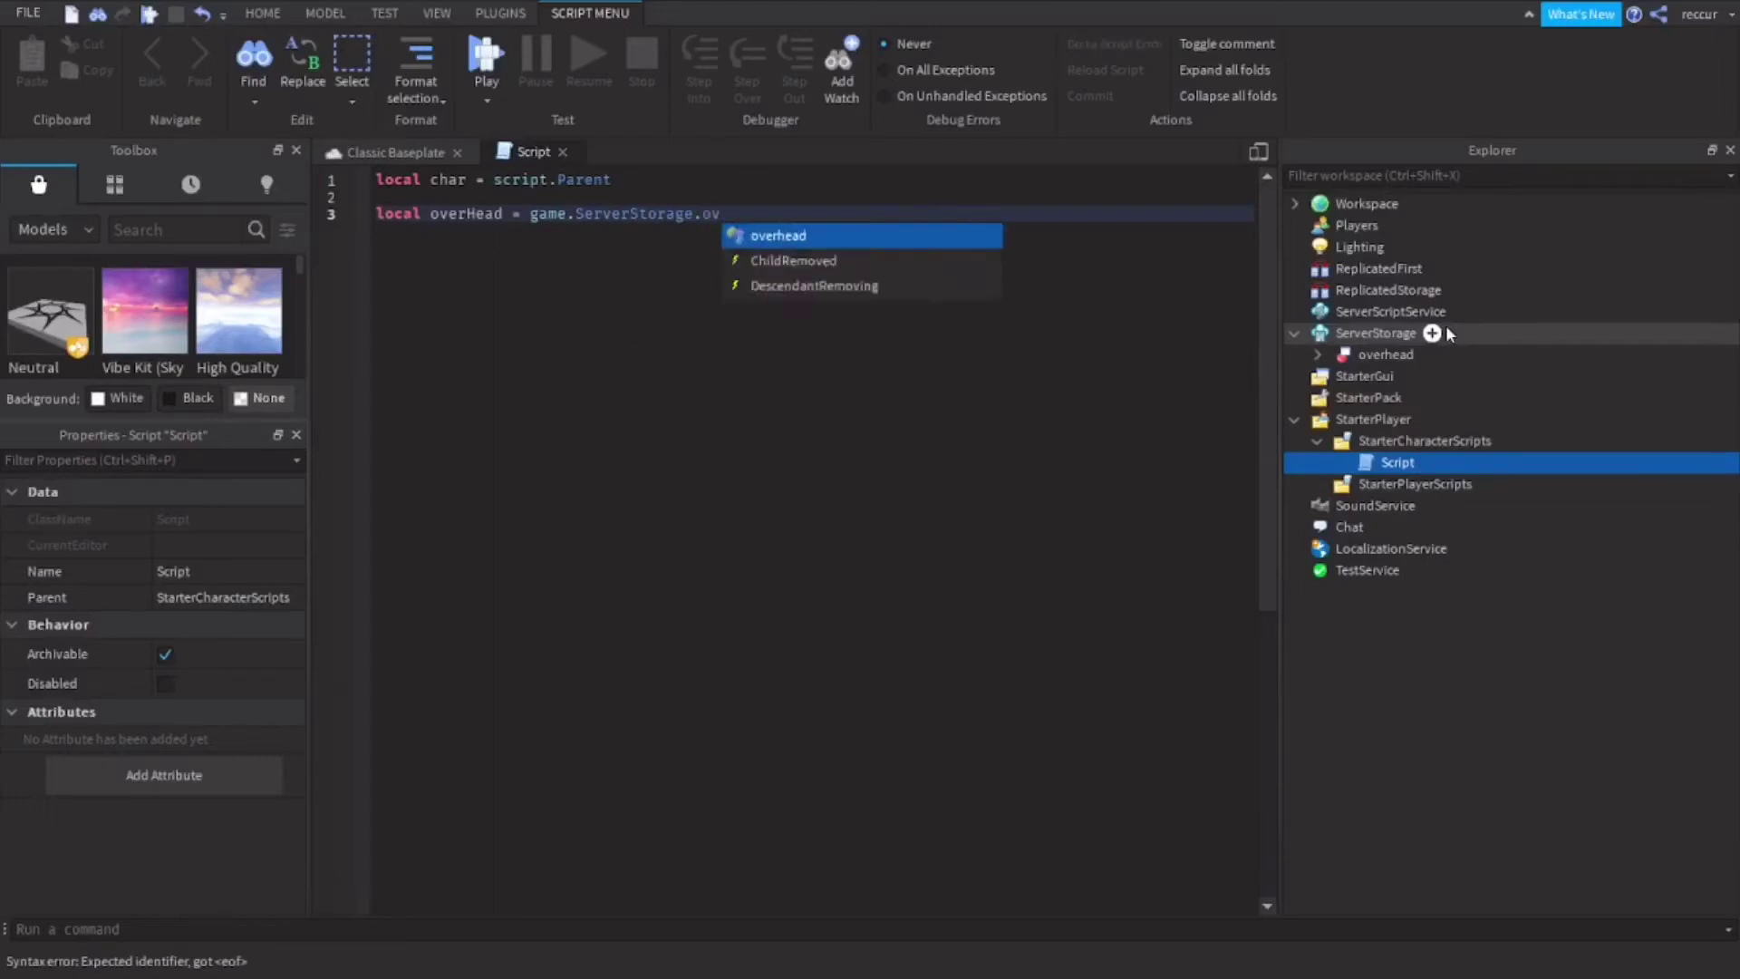
key(Tab)
key(Return)
key(Return)
- Write 'overHead:Clone().Parent = char.Head' to attach the clone to the head
text(overHead)
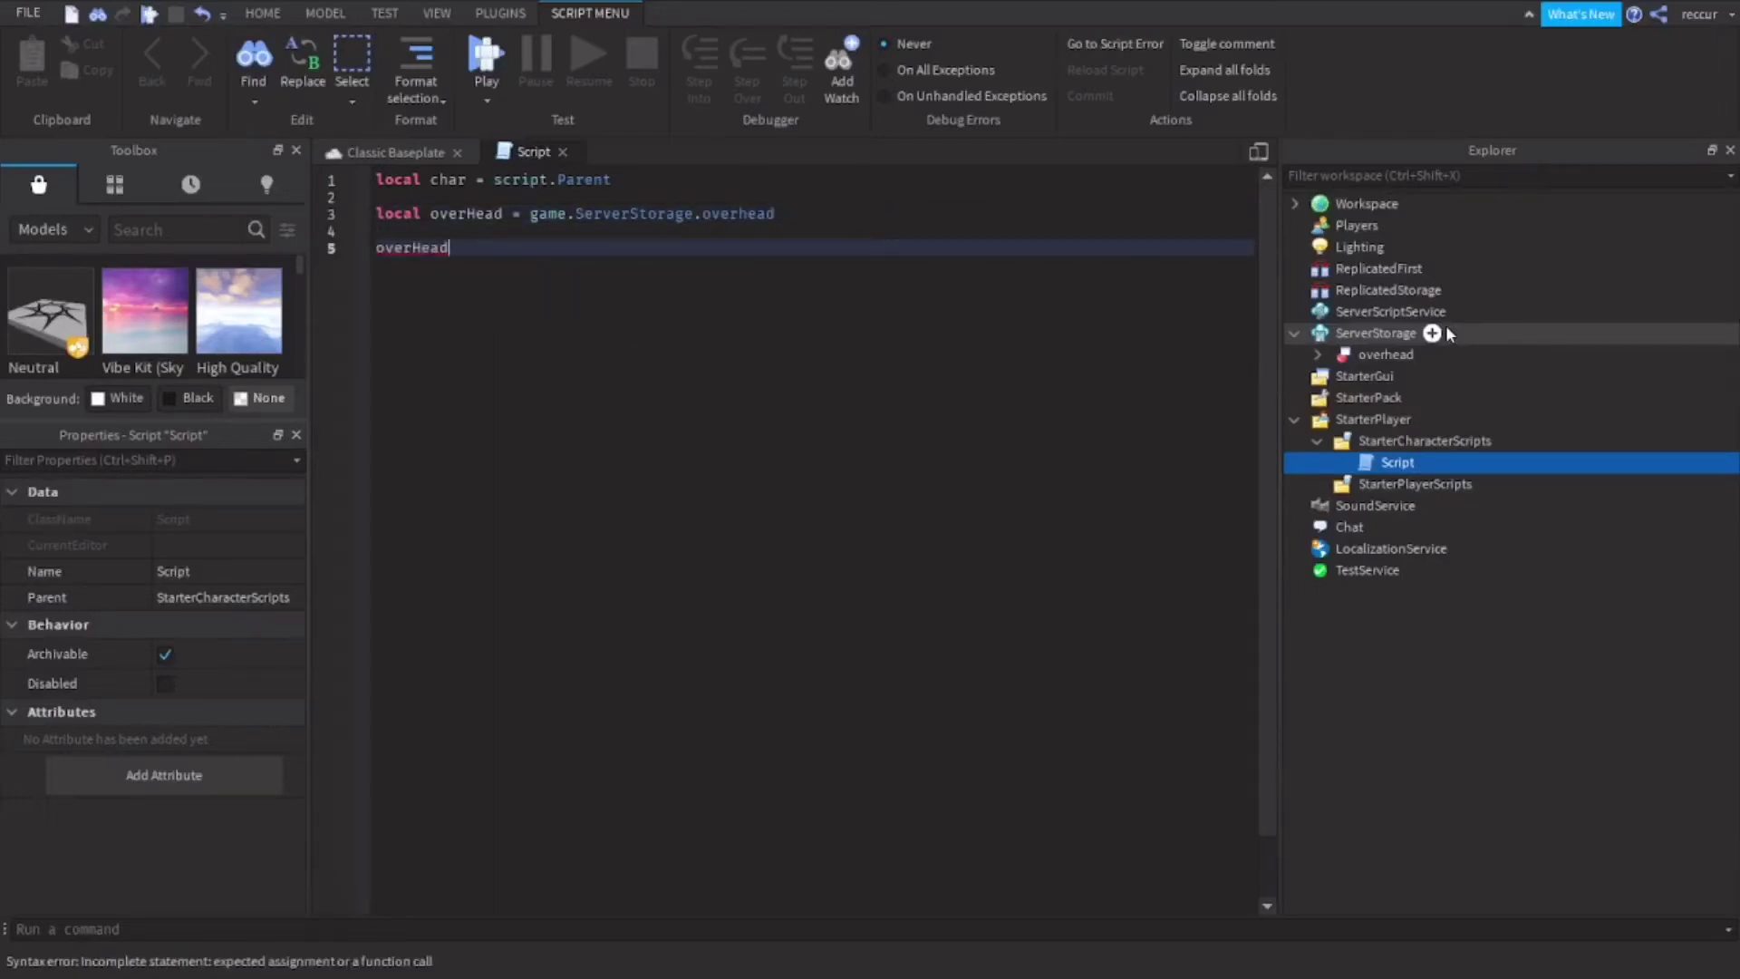
text(:)
key(Caps_Lock)
text(C)
key(Caps_Lock)
text(l)
key(Tab)
text(().P)
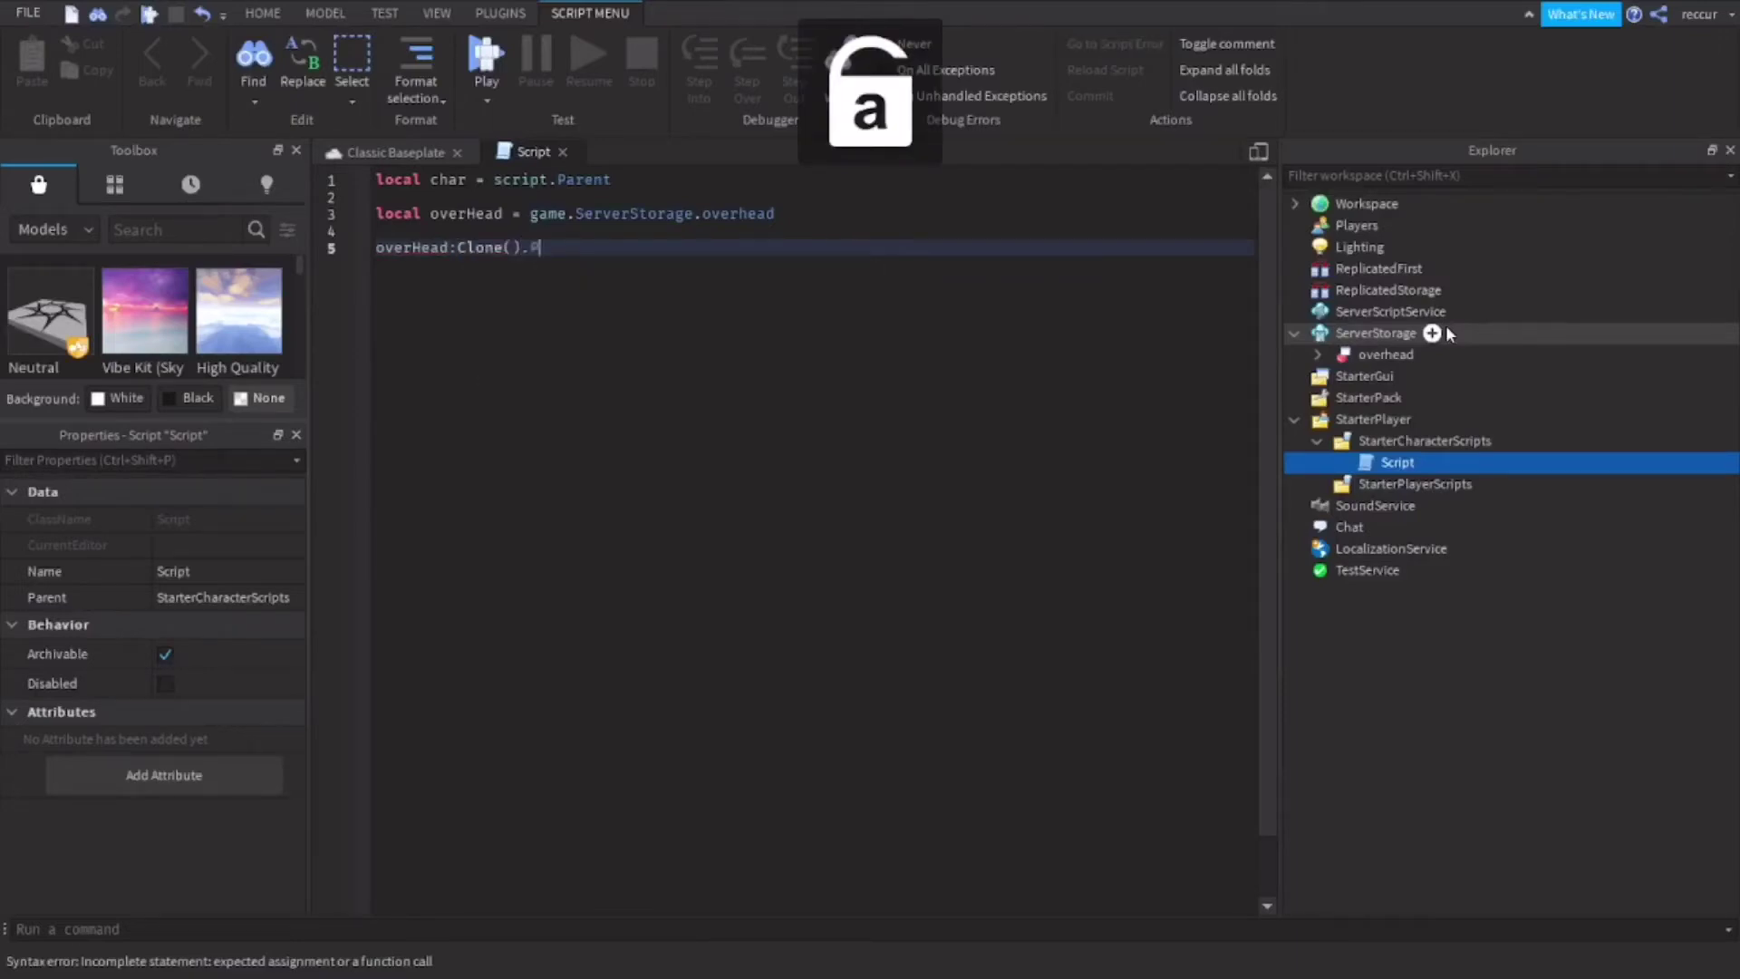
text(arent = )
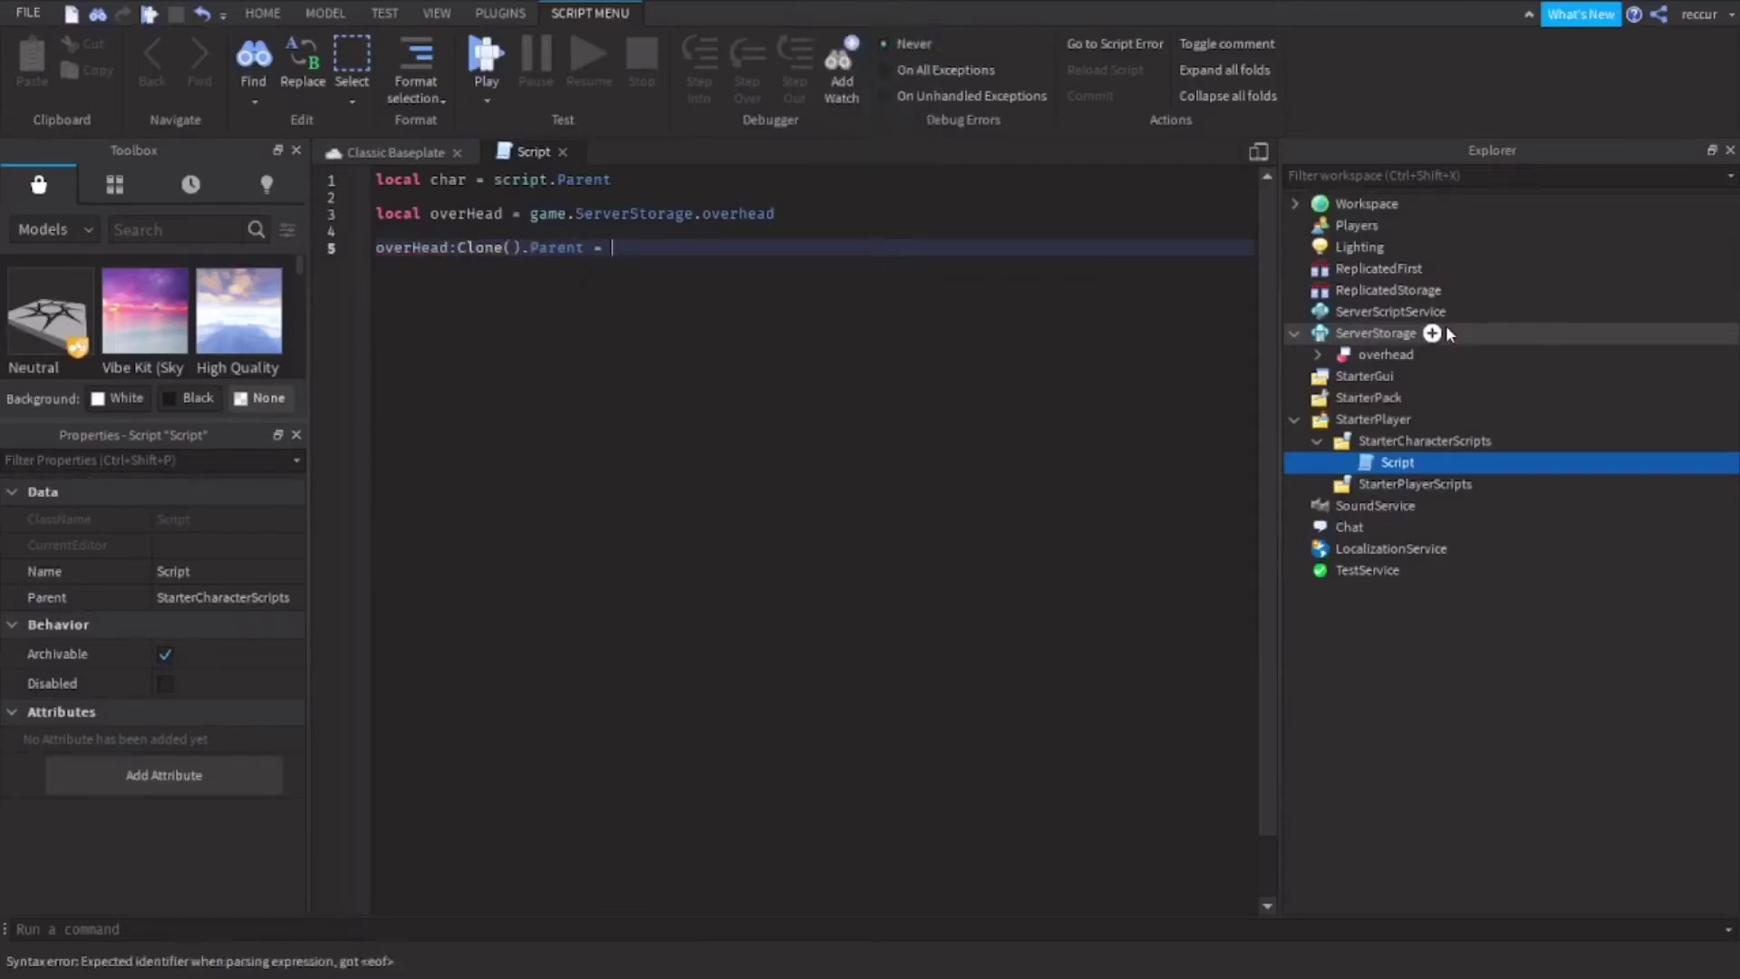
text(char.)
key(Caps_Lock)
key(Caps_Lock)
text(head)
key(BackSpace)
key(BackSpace)
key(Caps_Lock)
text(Head)
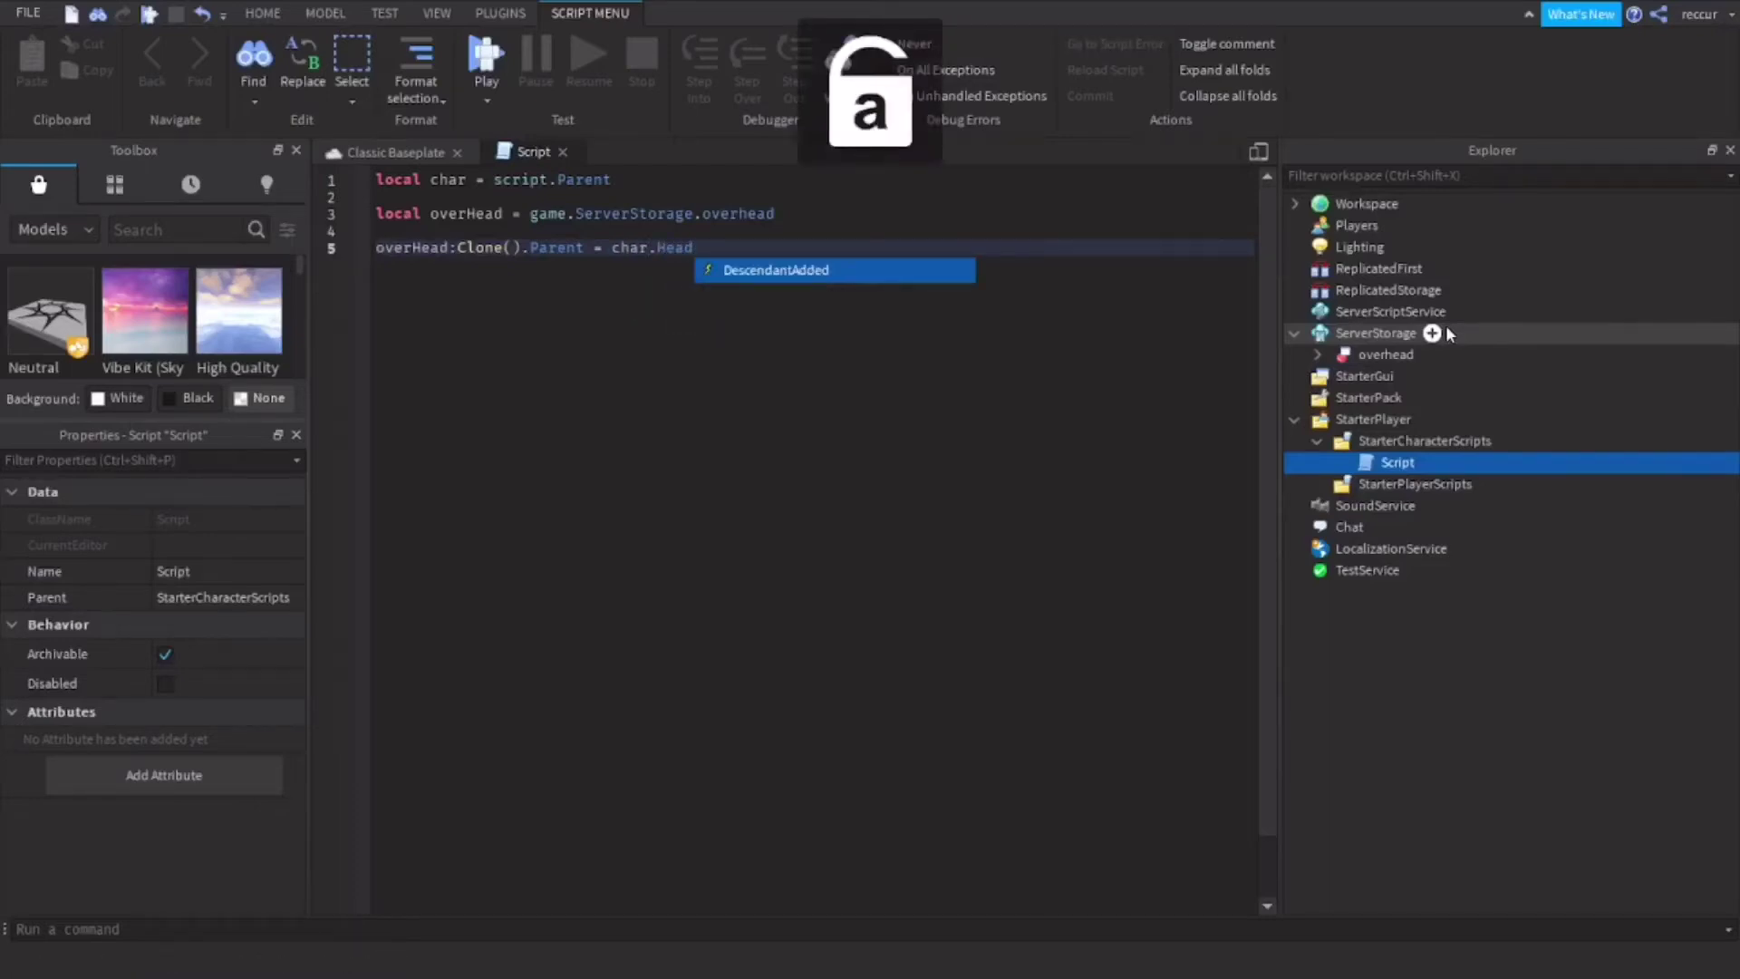
key(Escape)
- Tidy the blank lines around the clone statement and below the variables
key(Up)
key(Return)
key(Return)
key(Up)
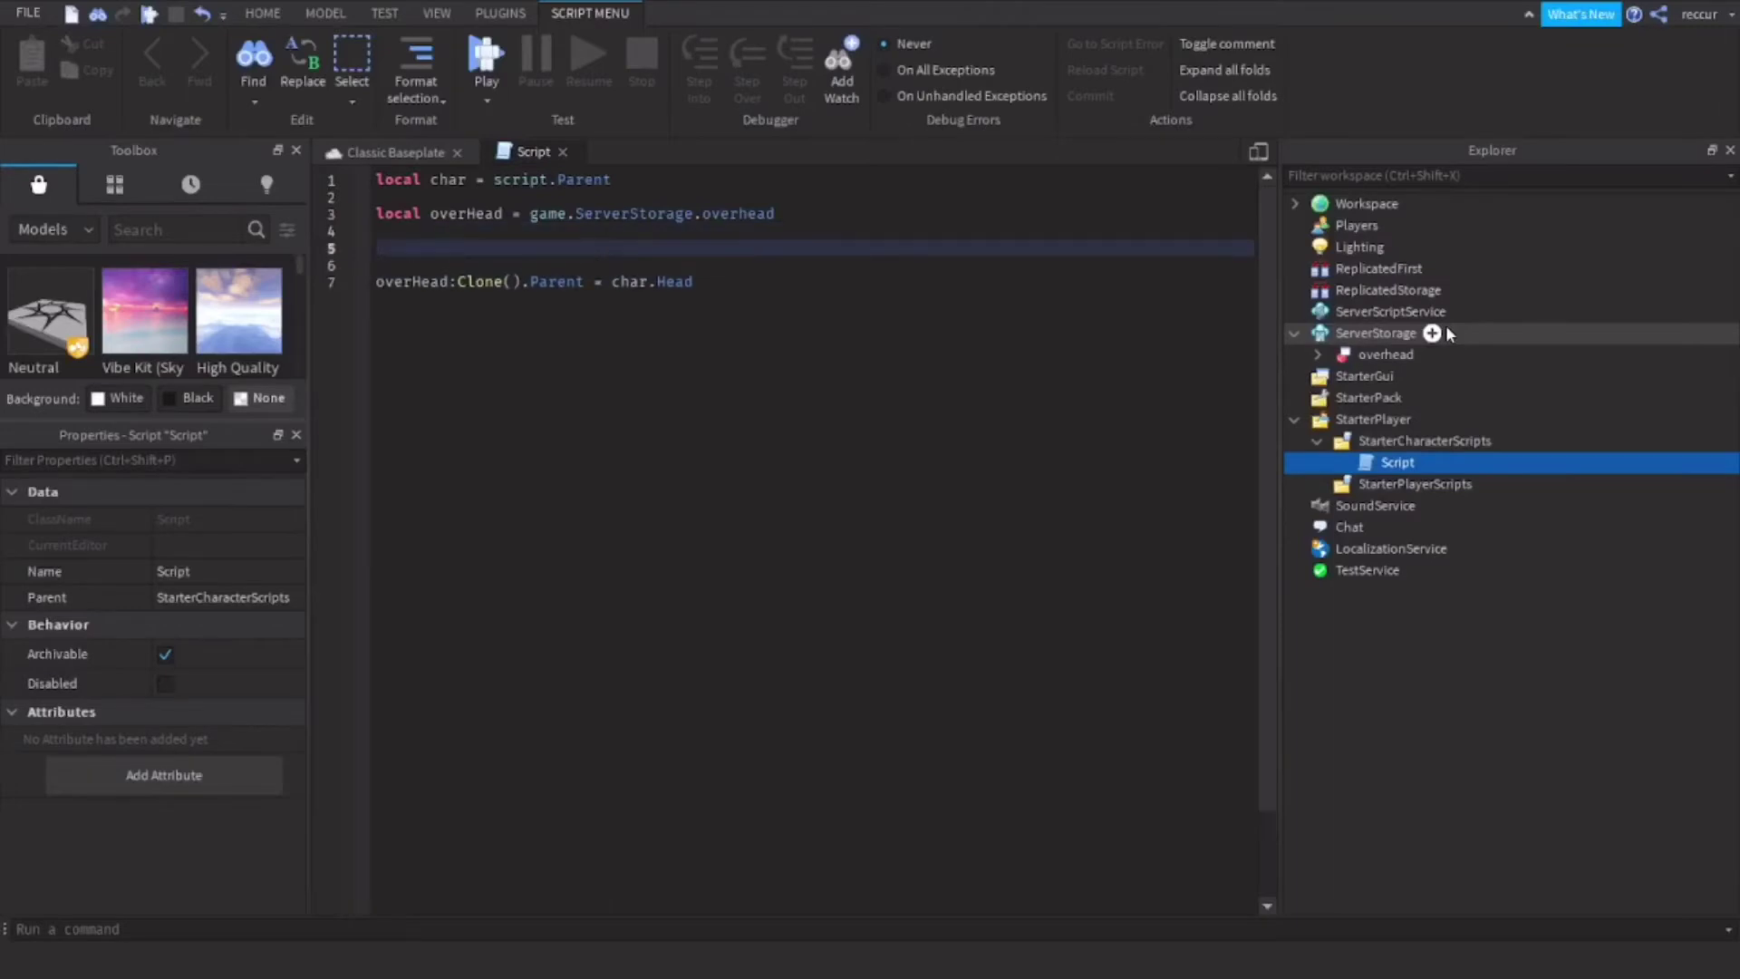
key(BackSpace)
key(BackSpace)
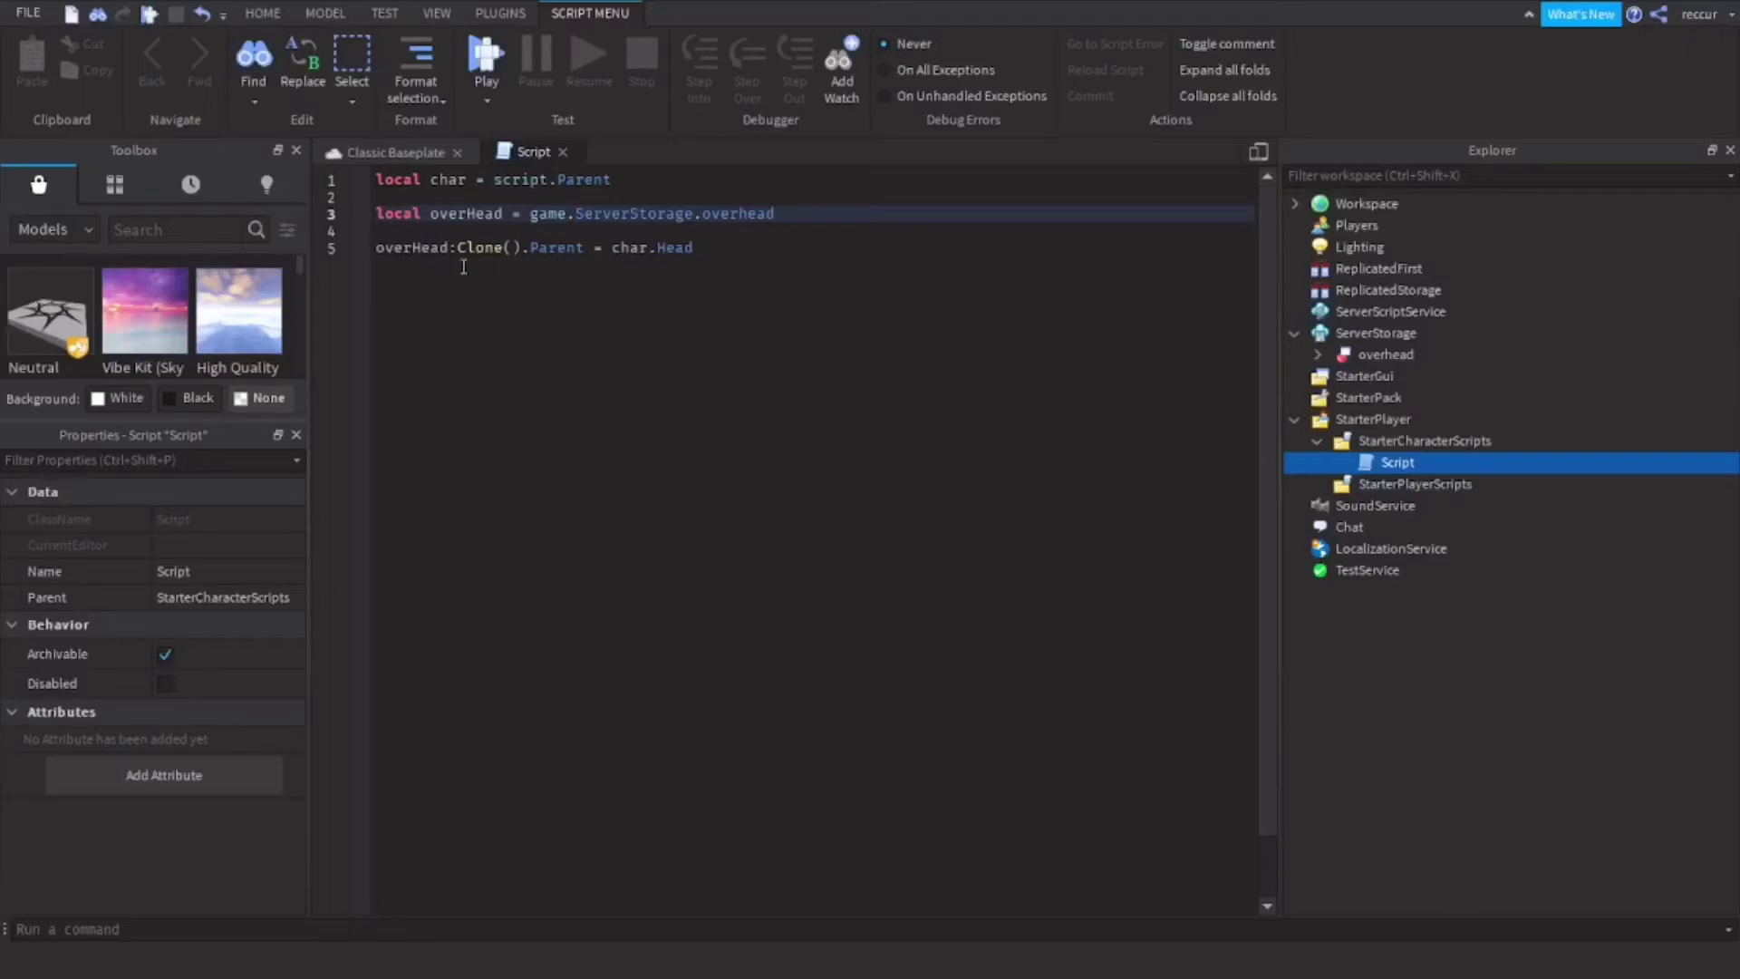
click(716, 248)
key(Return)
key(Return)
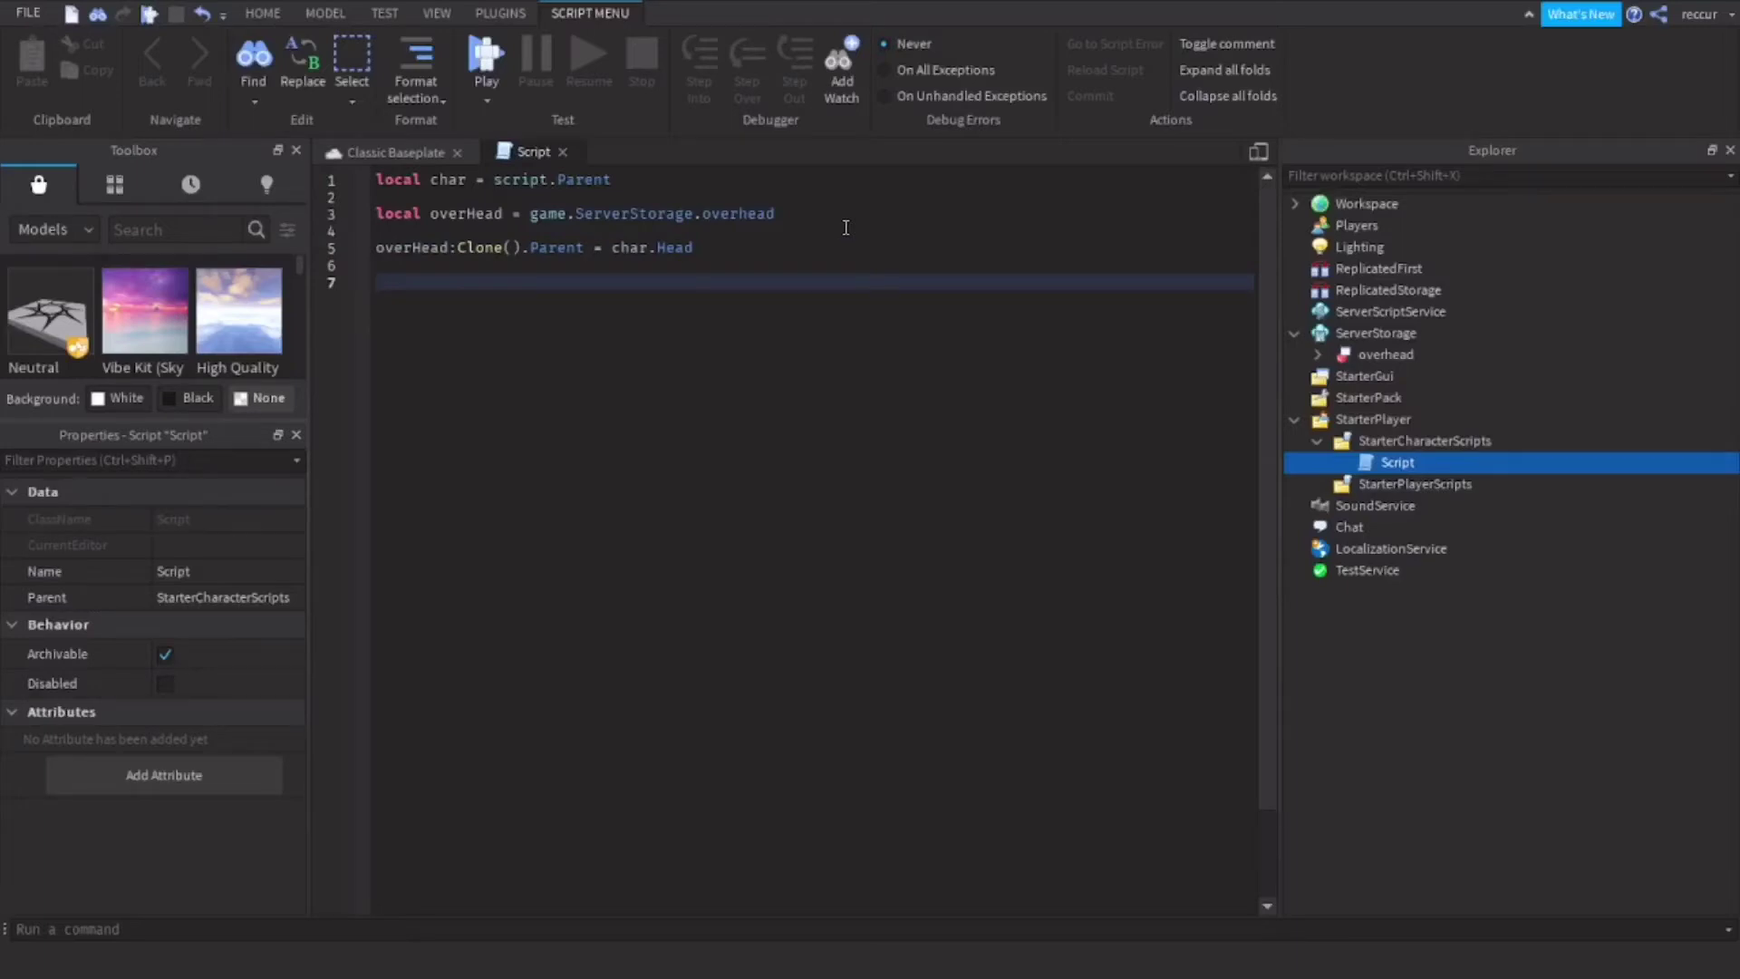
click(455, 232)
- Change the variable to 'local overHeadClone = game.ServerStorage.overhead:Clone()'
key(Return)
key(Return)
key(Up)
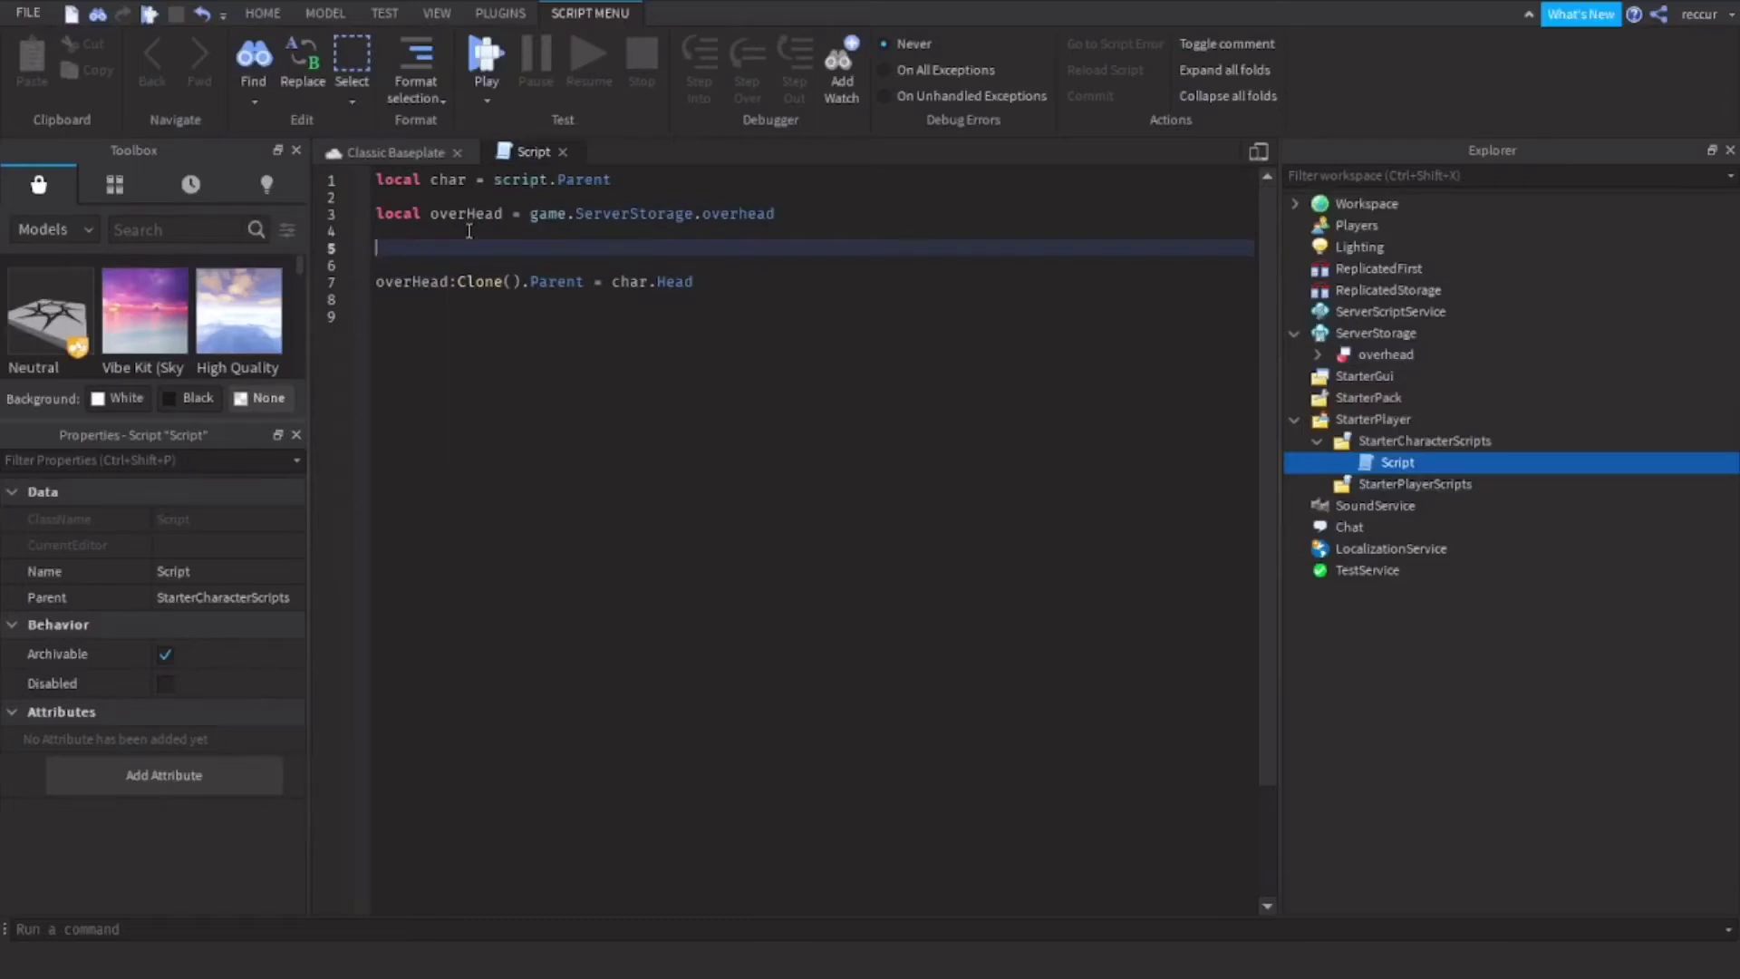
click(507, 215)
text(C)
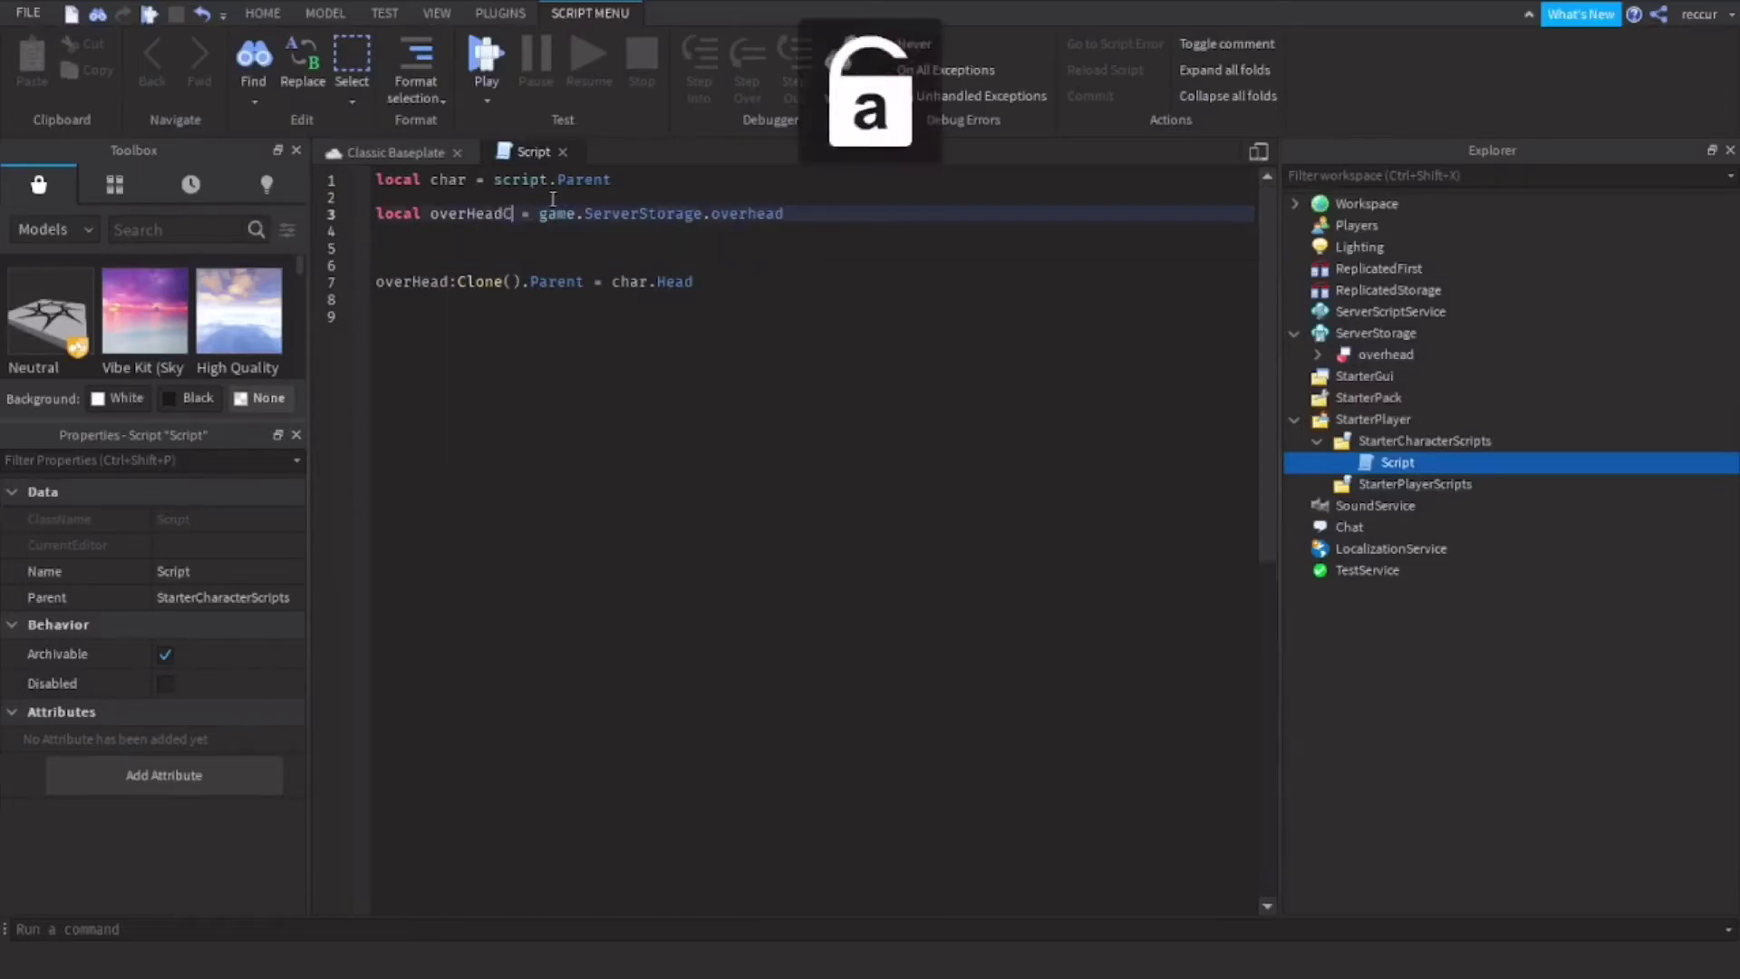
text(lone)
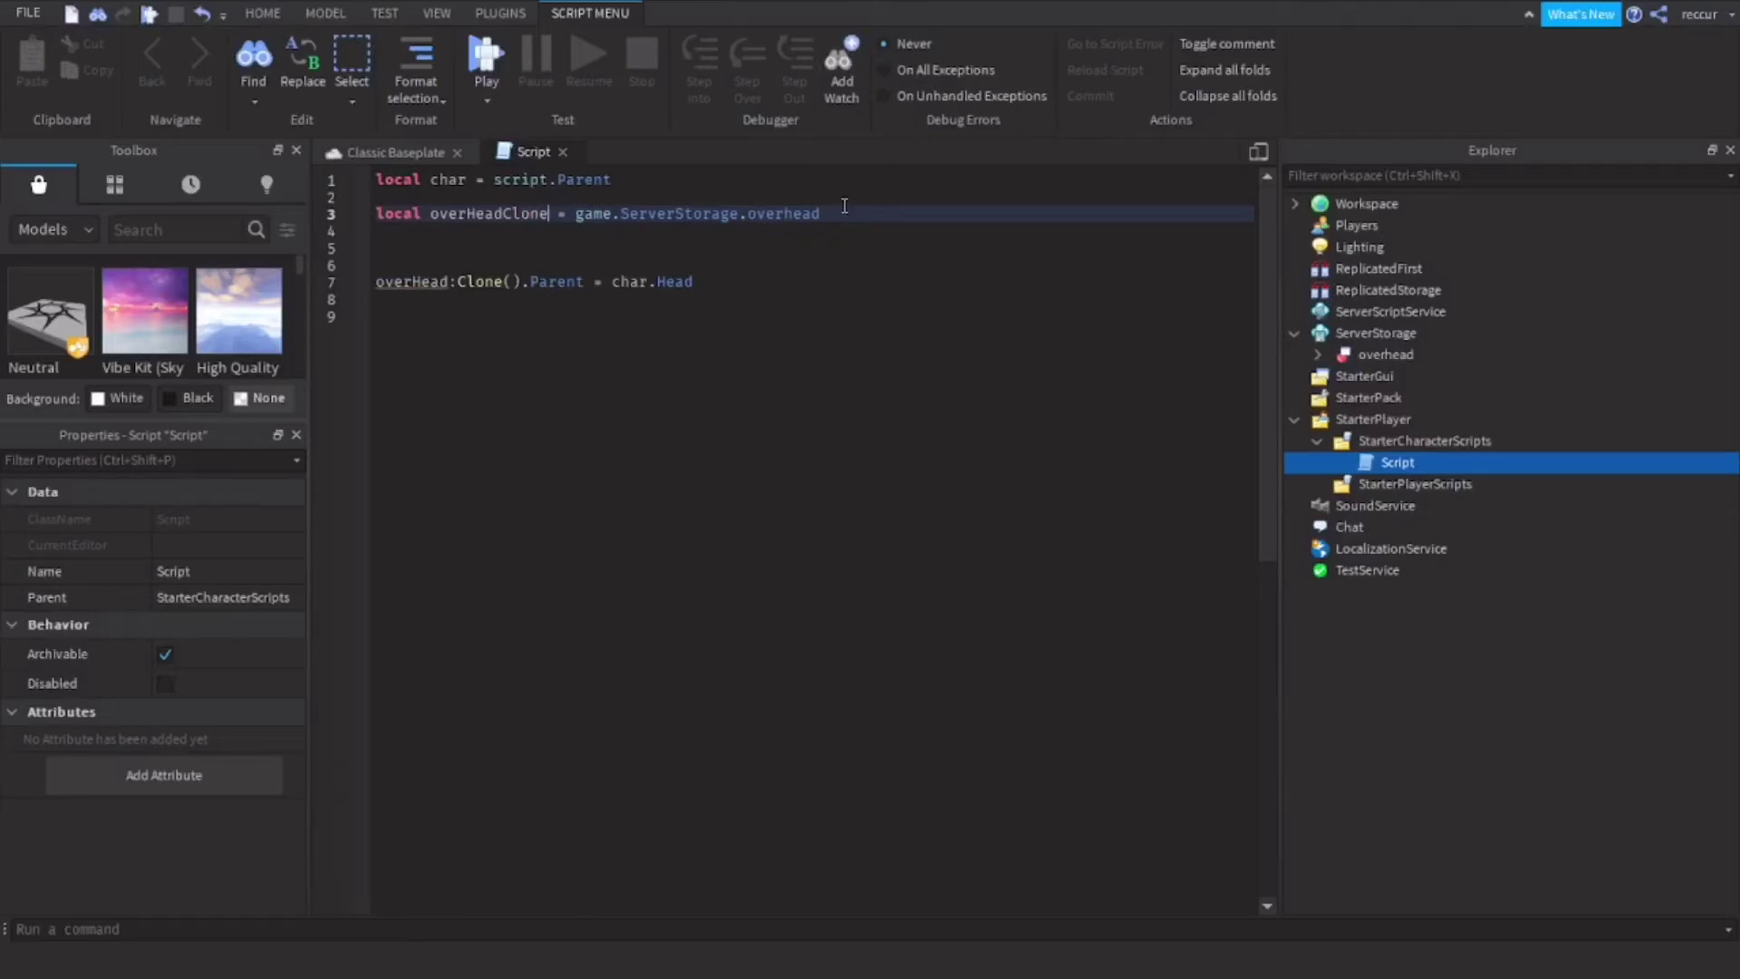
double_click(846, 210)
click(849, 210)
text(:)
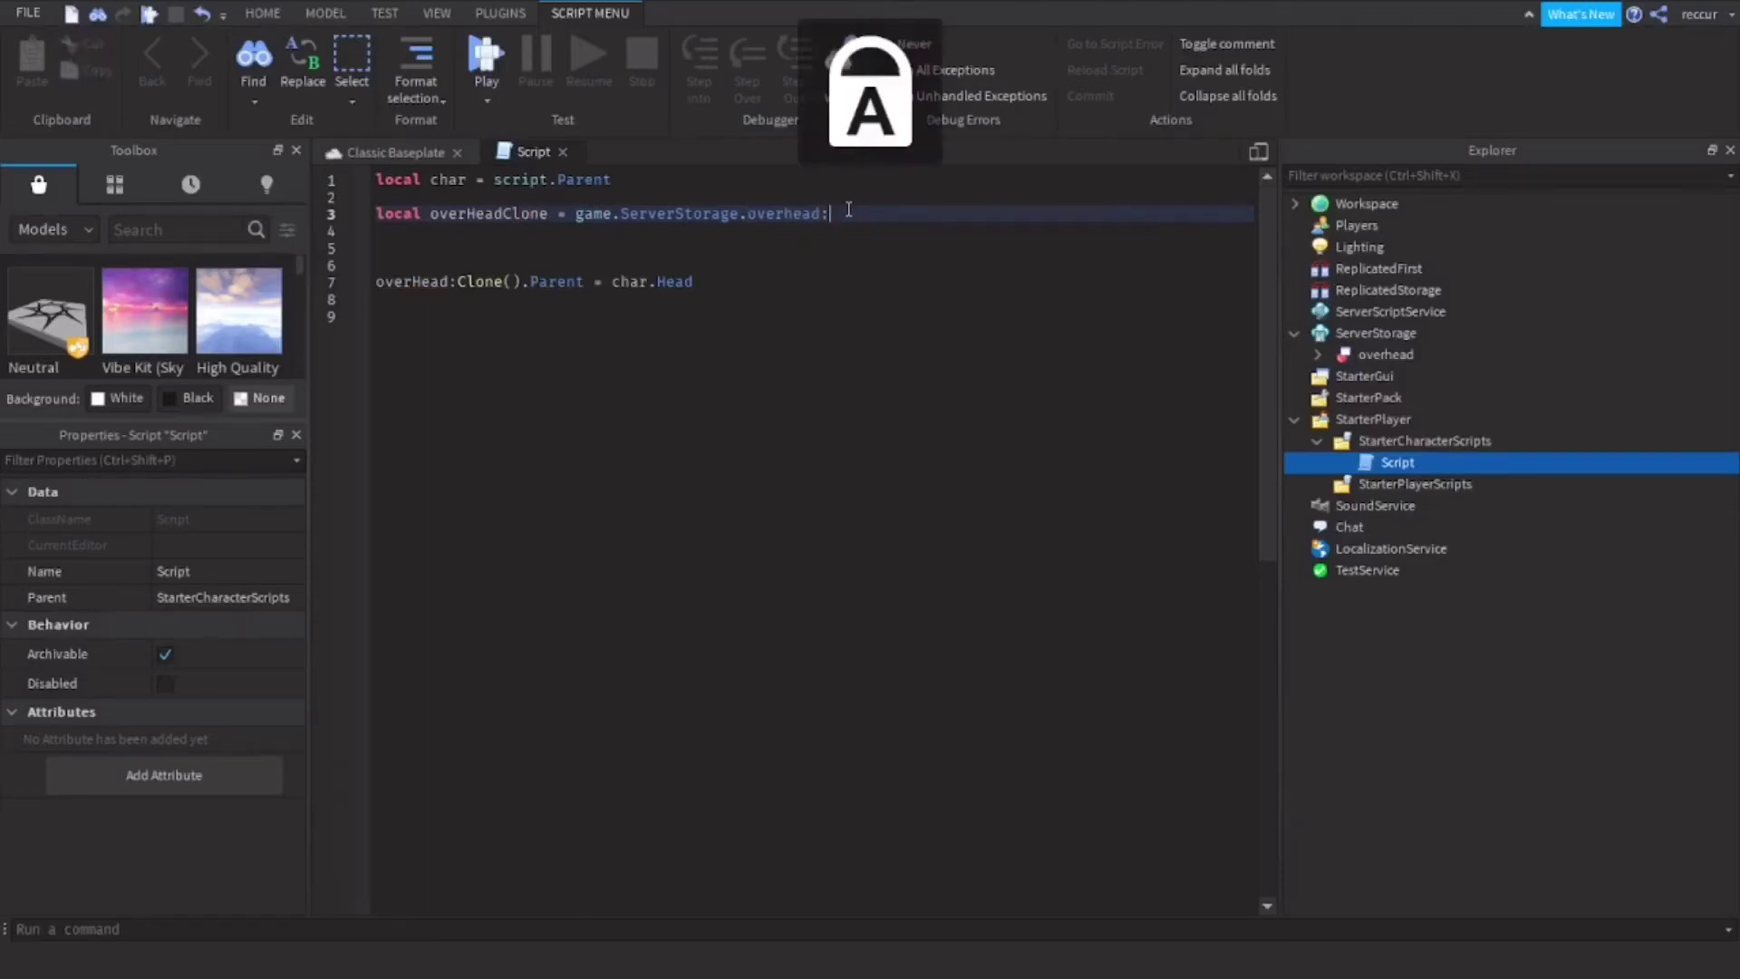
text(Clone)
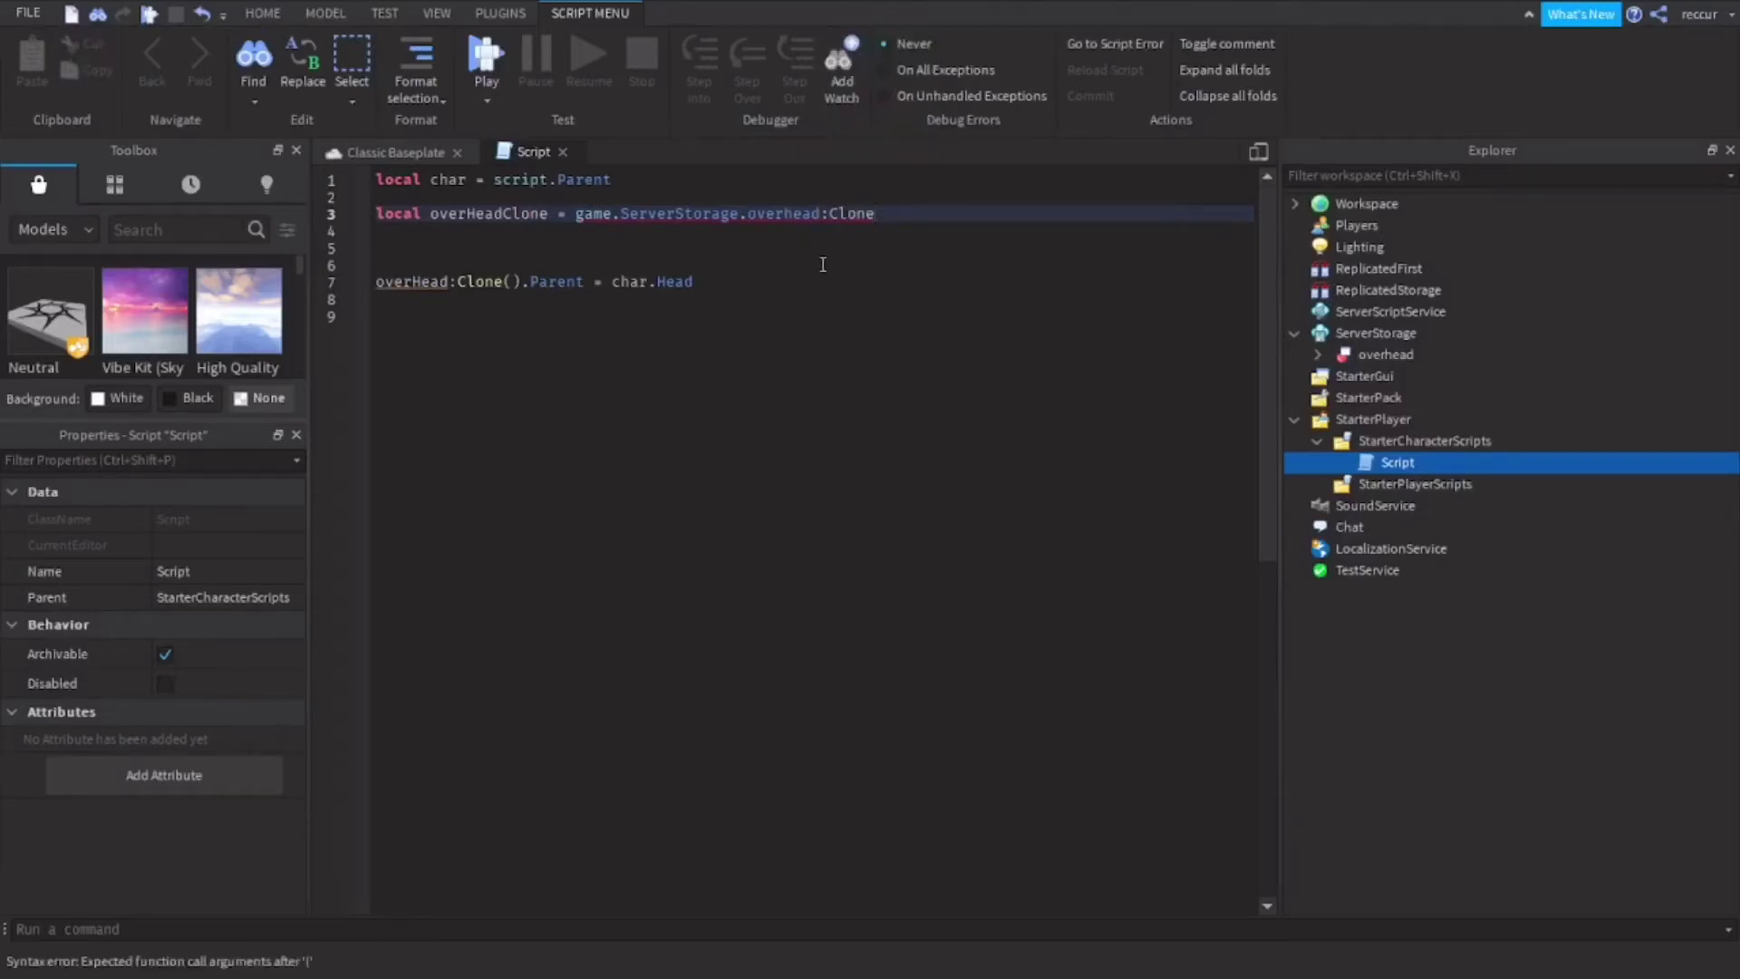
text(())
- Replace the old clone line with 'overHeadClone.Parent =' and add 'local head = char.Head'
mouse_move(717, 281)
mouse_down()
mouse_move(453, 281)
mouse_move(380, 253)
mouse_up()
click(386, 265)
key(BackSpace)
key(BackSpace)
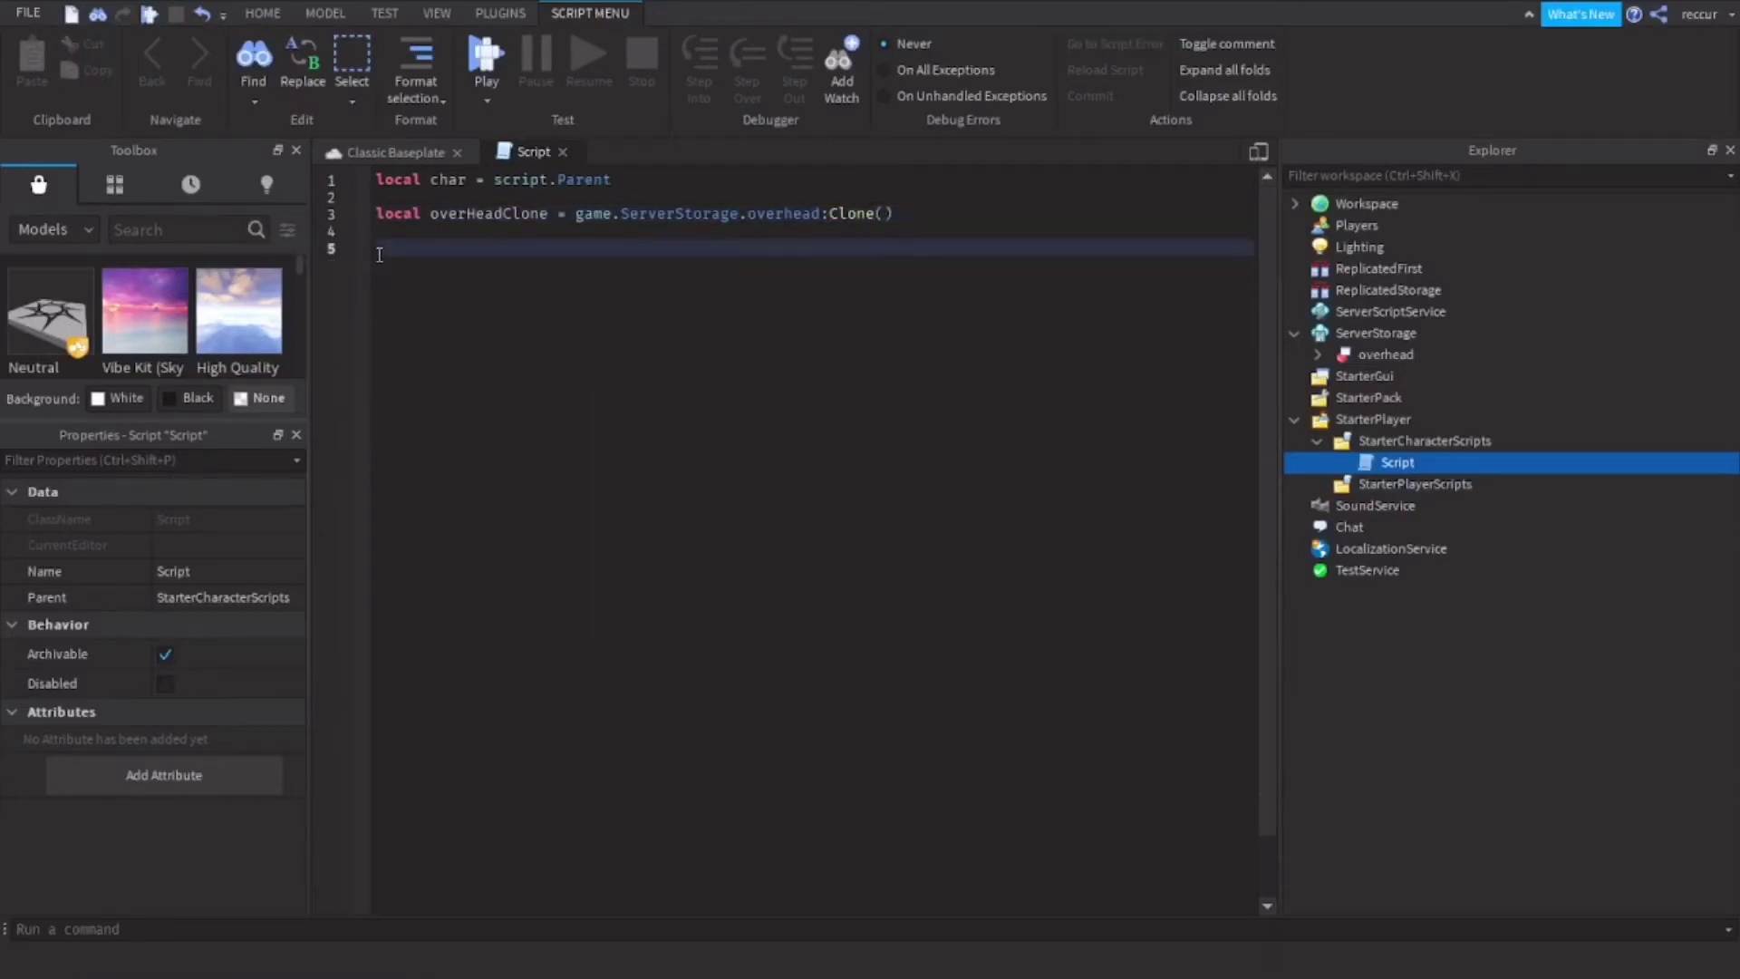
text(overHeadClone.p)
key(BackSpace)
text(P)
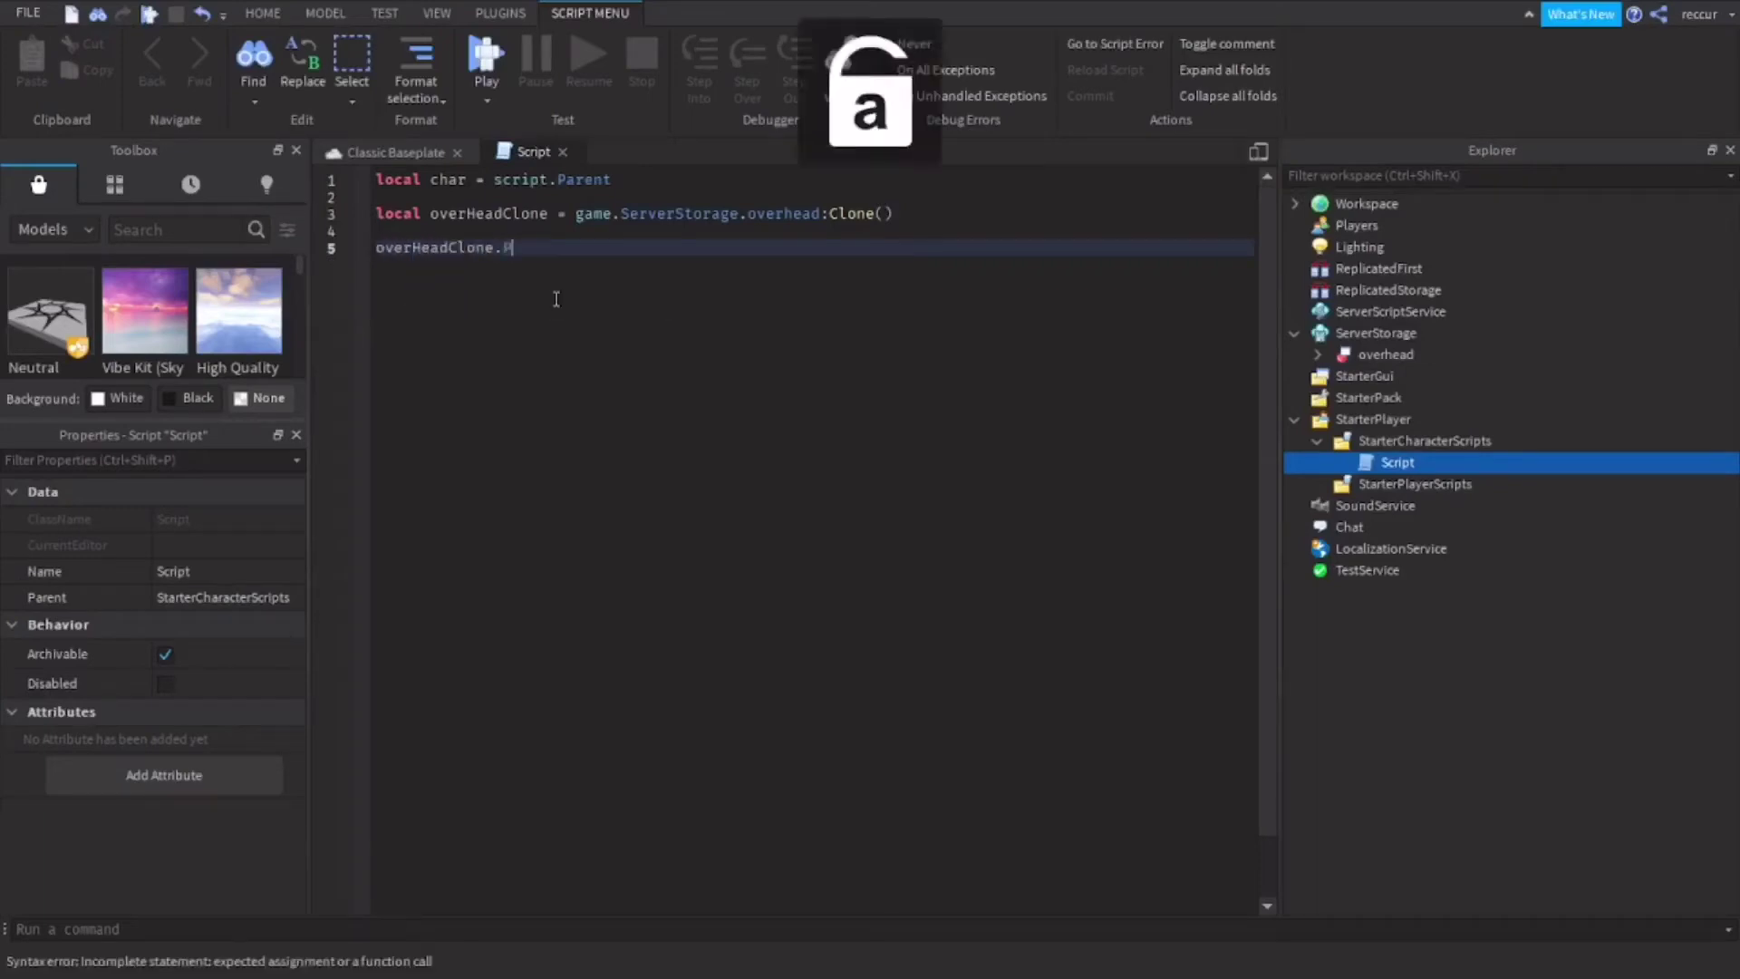
text(arent =)
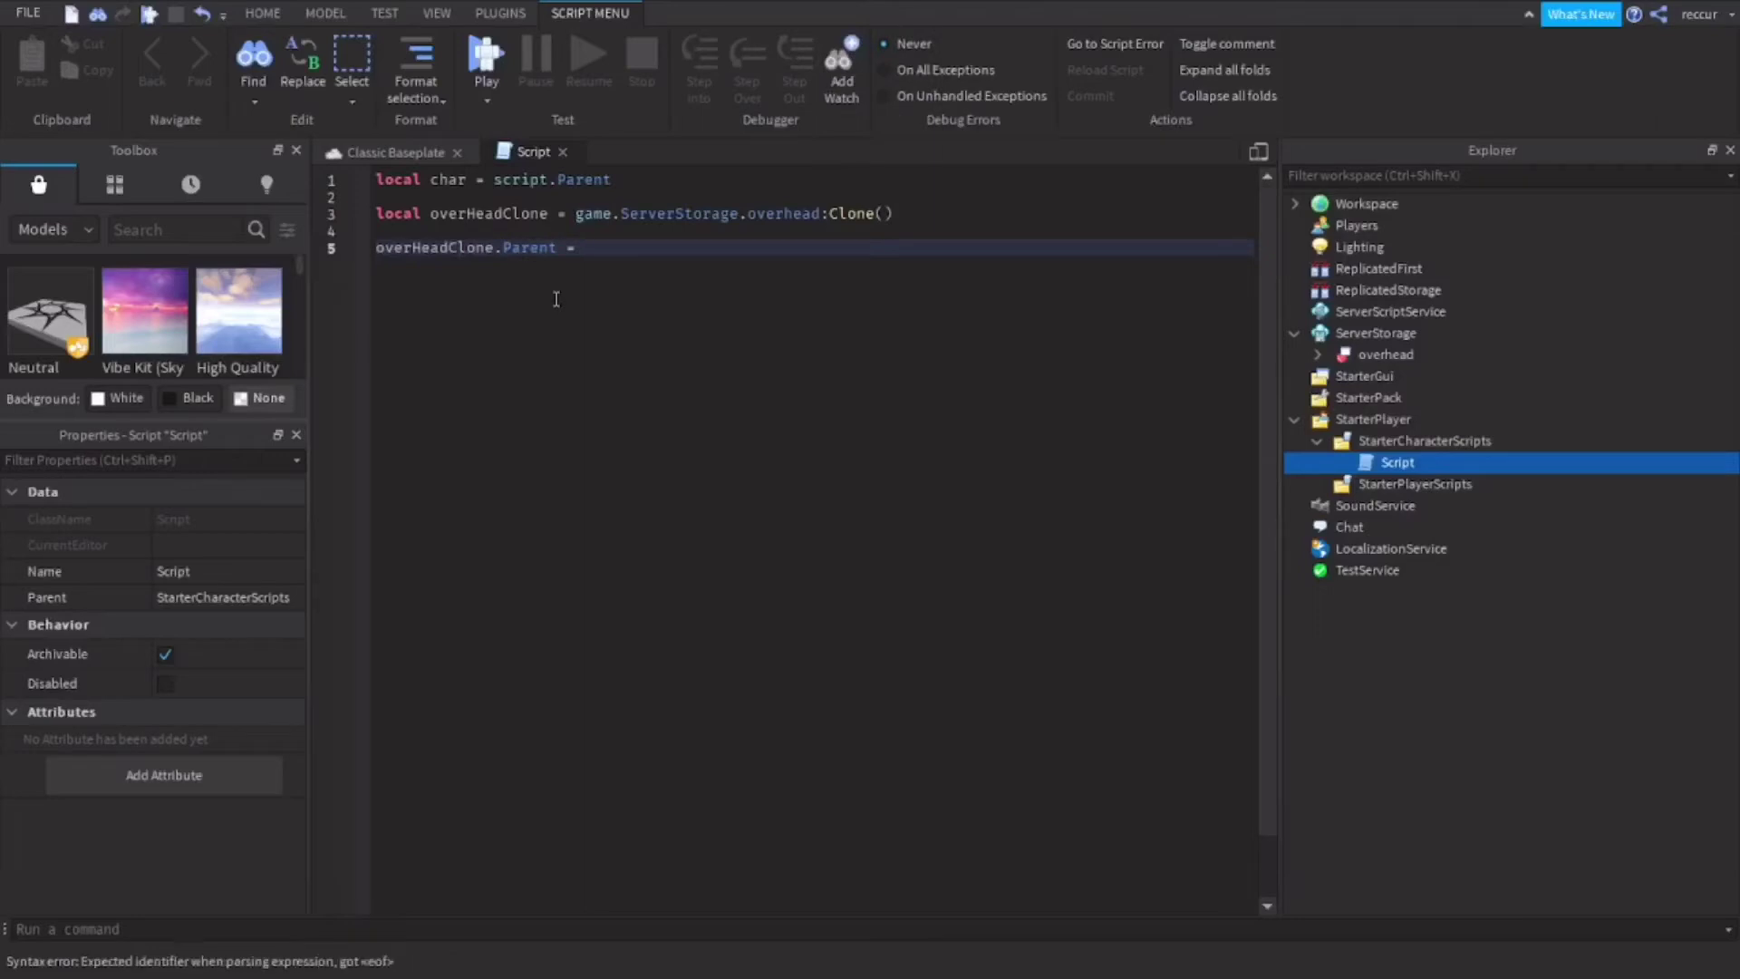
click(502, 234)
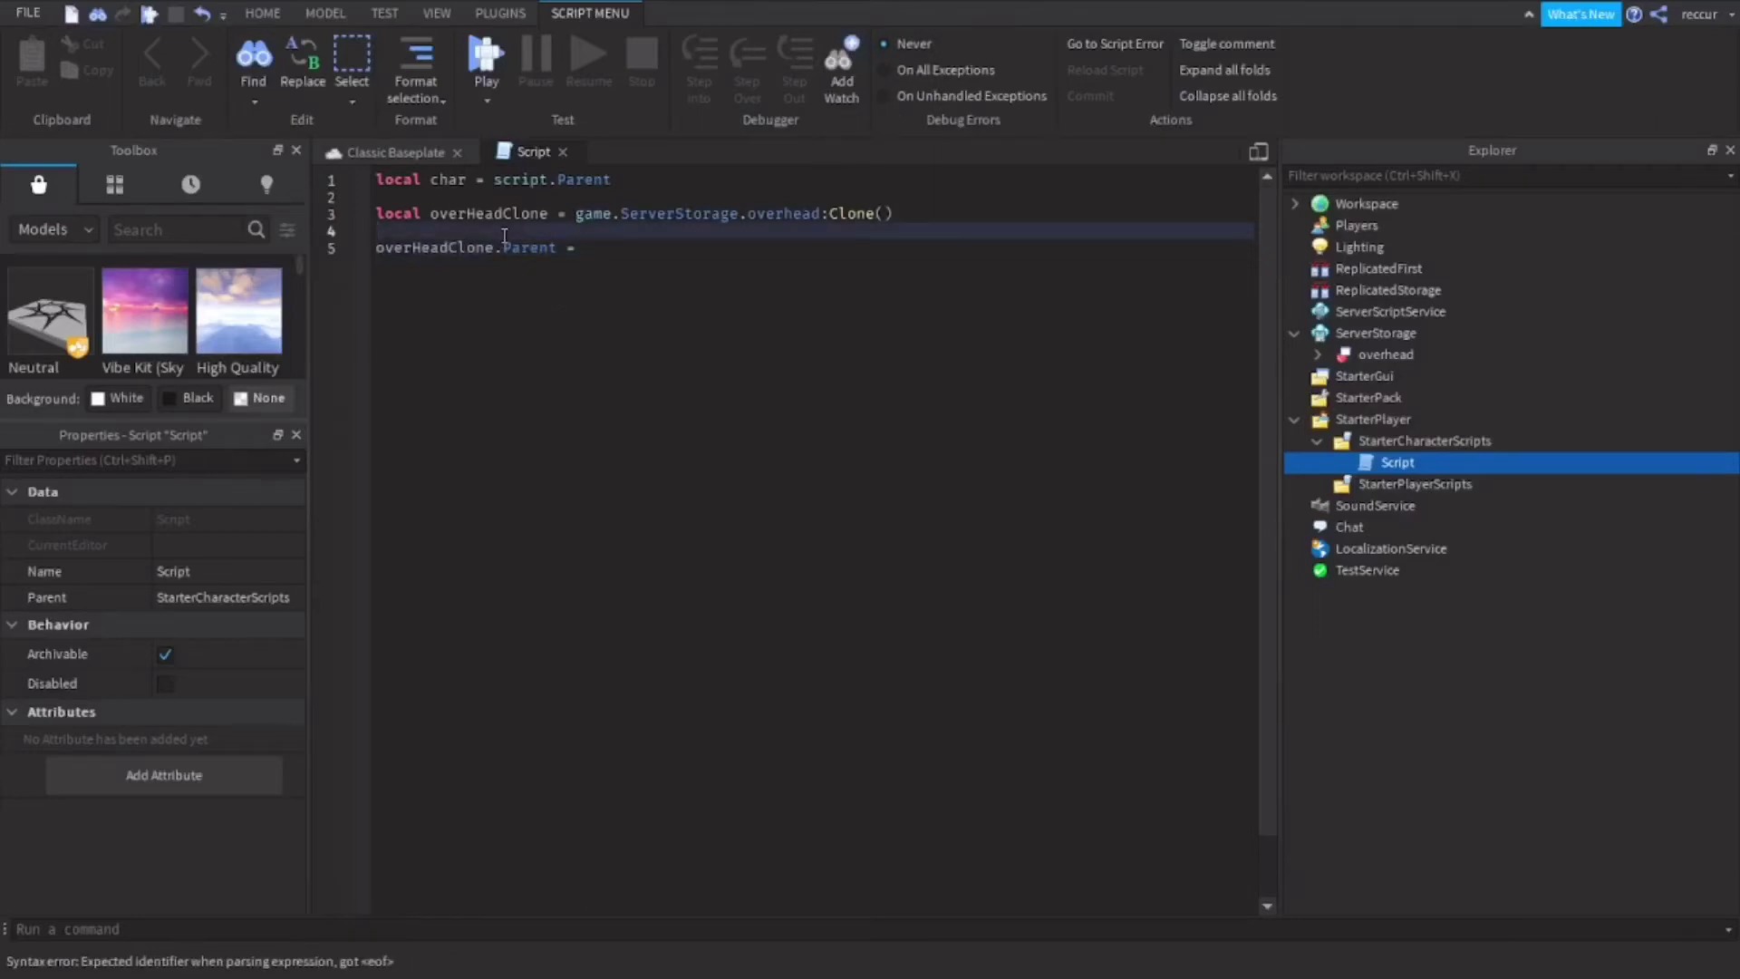
key(Return)
key(Return)
key(Up)
key(Up)
text(loca)
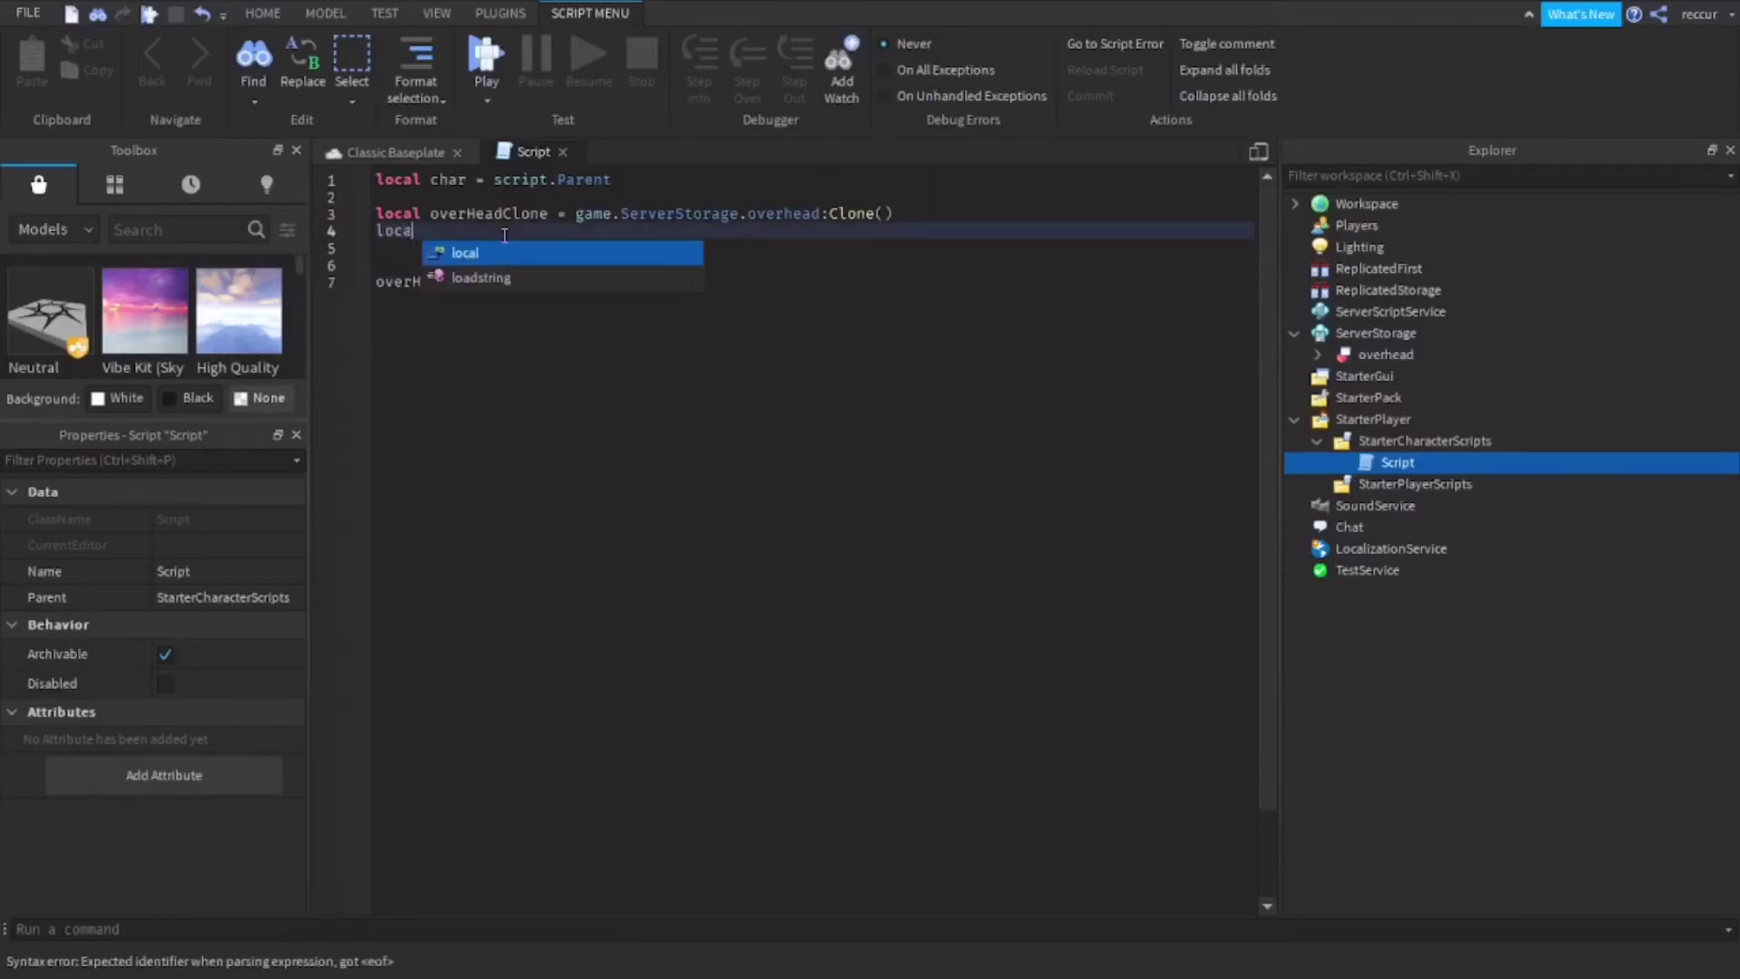
text(l head = char.Head)
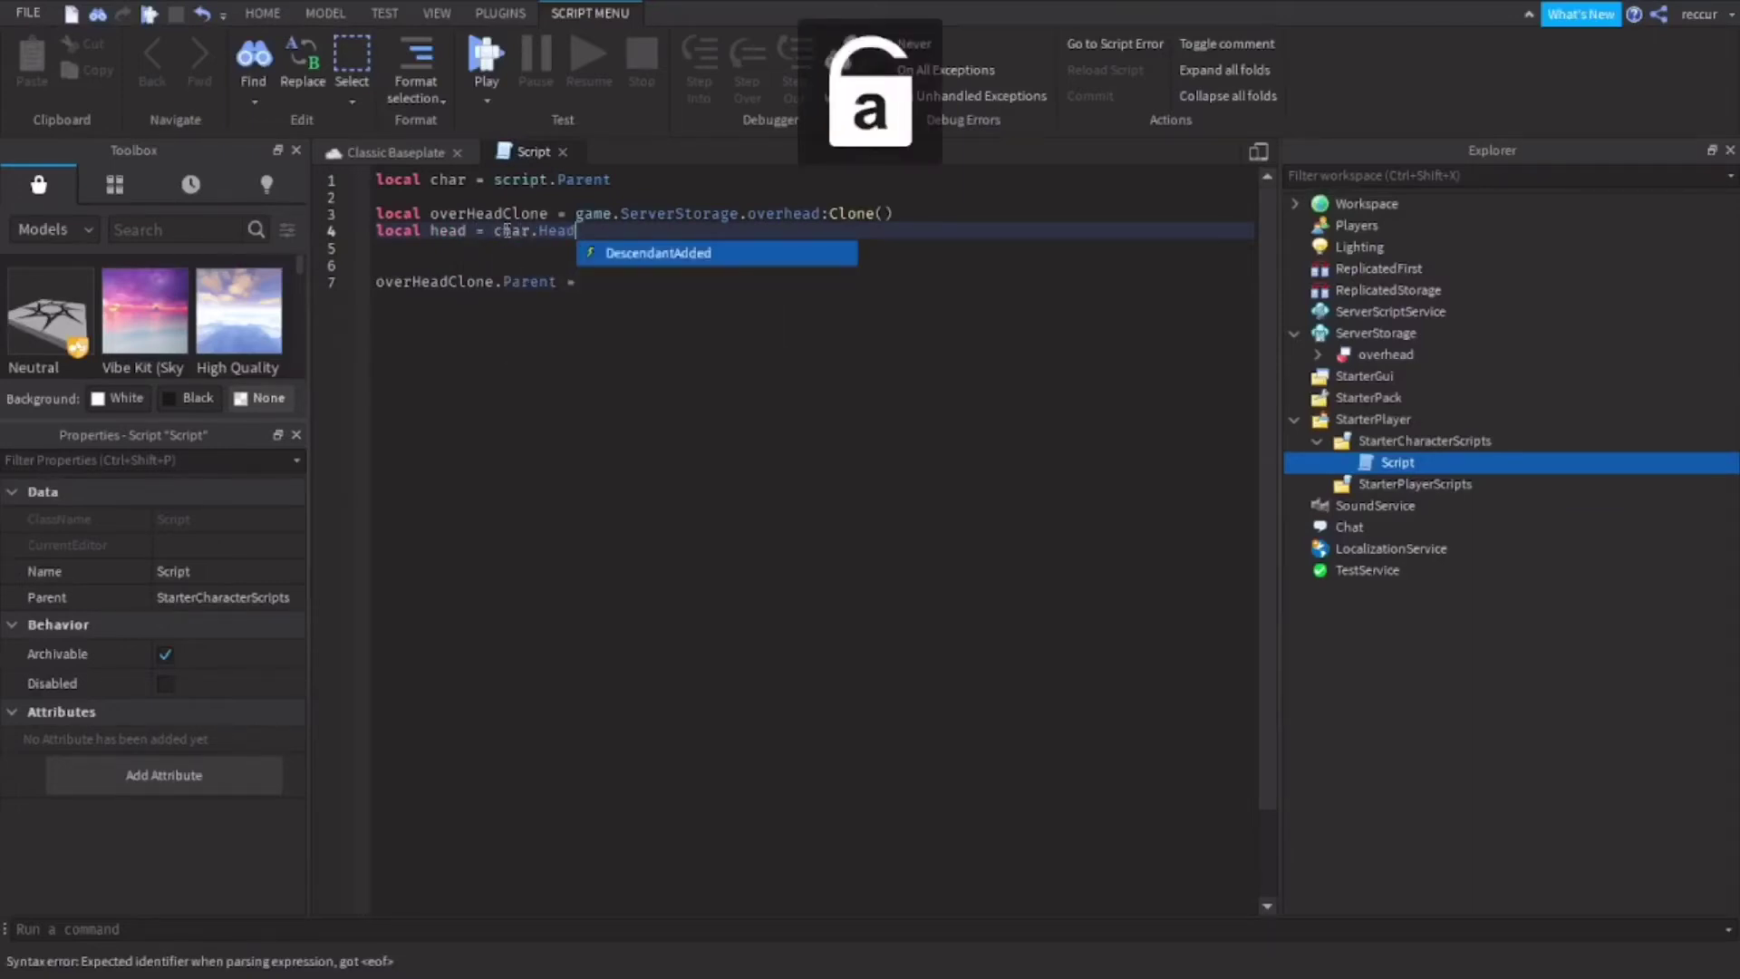
- Complete 'overHeadClone.Parent = head' and add 'overHeadClone.Adornee = head'
click(603, 283)
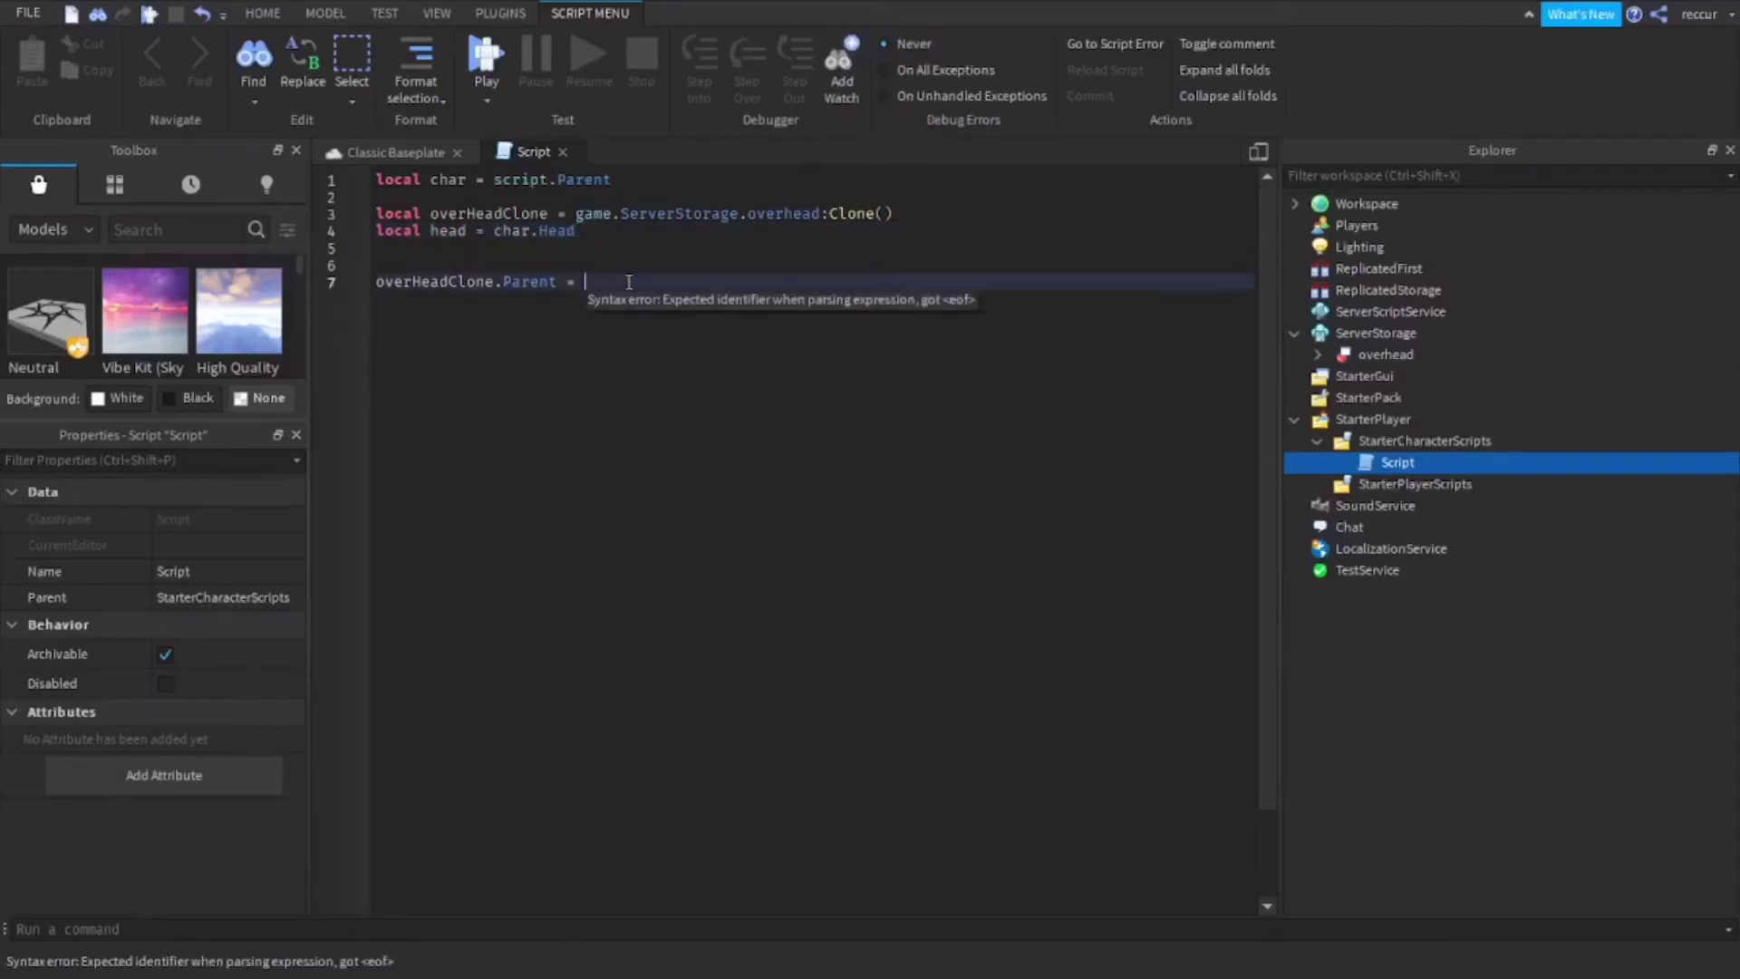
text(overHeadClone)
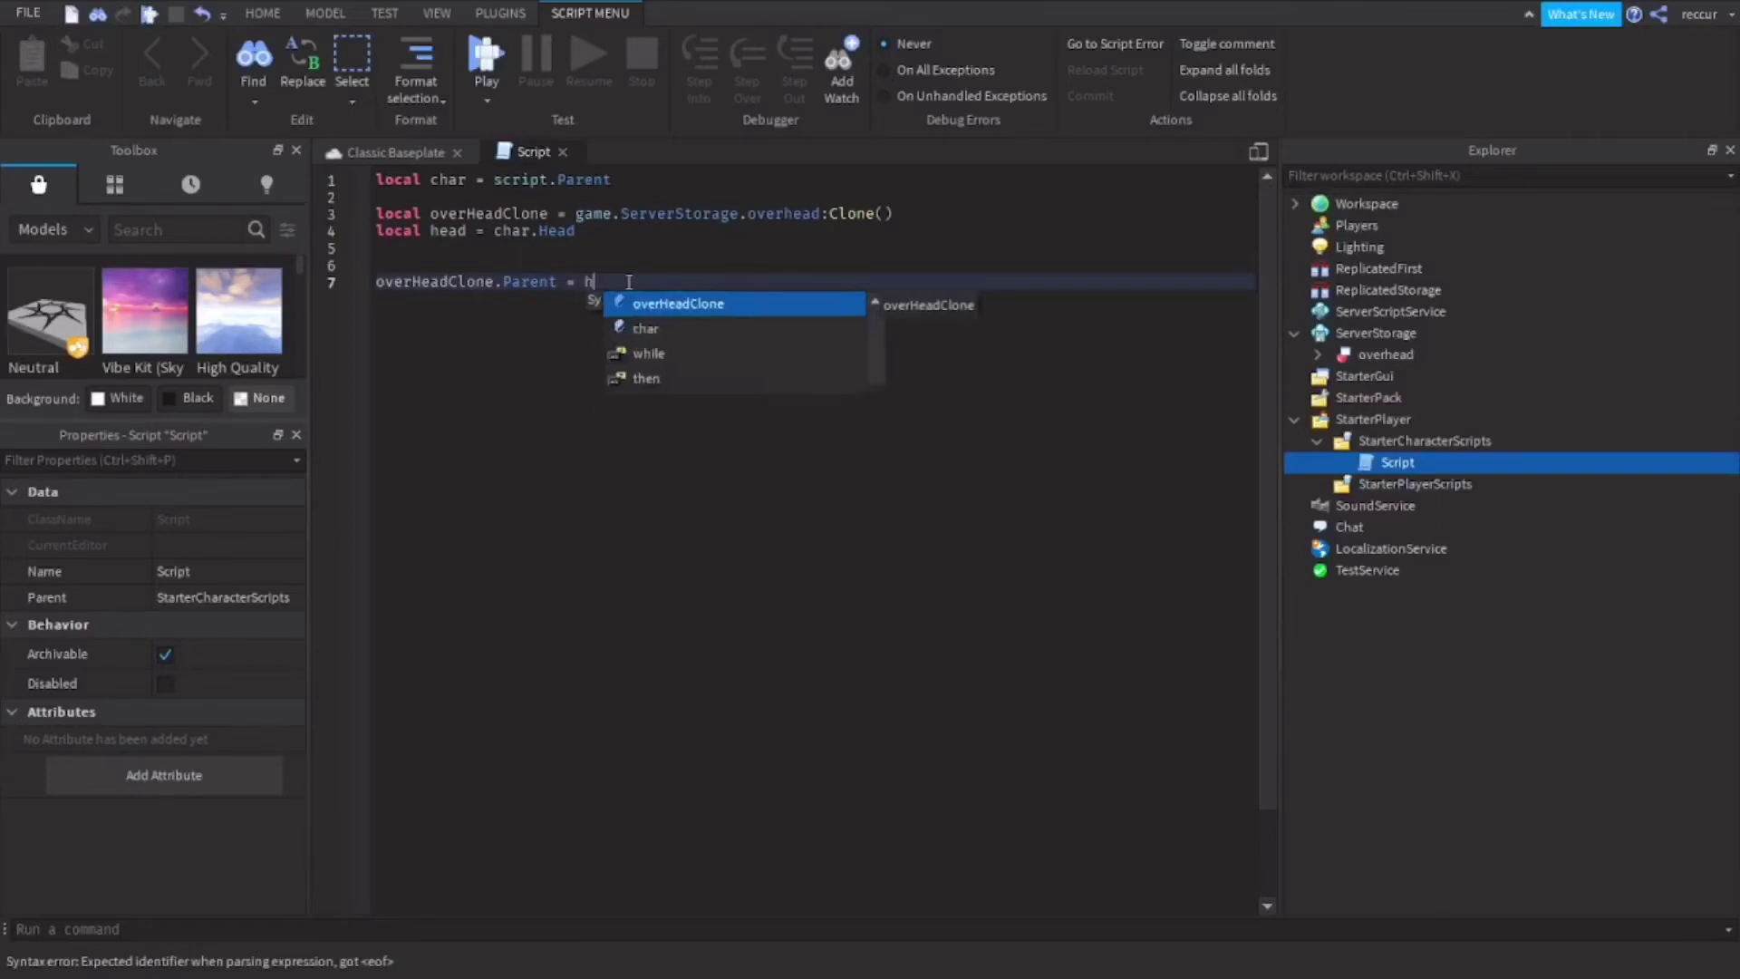
key(BackSpace)
key(BackSpace)
key(BackSpace)
key(BackSpace)
key(BackSpace)
key(BackSpace)
key(BackSpace)
key(BackSpace)
key(BackSpace)
key(BackSpace)
key(BackSpace)
key(BackSpace)
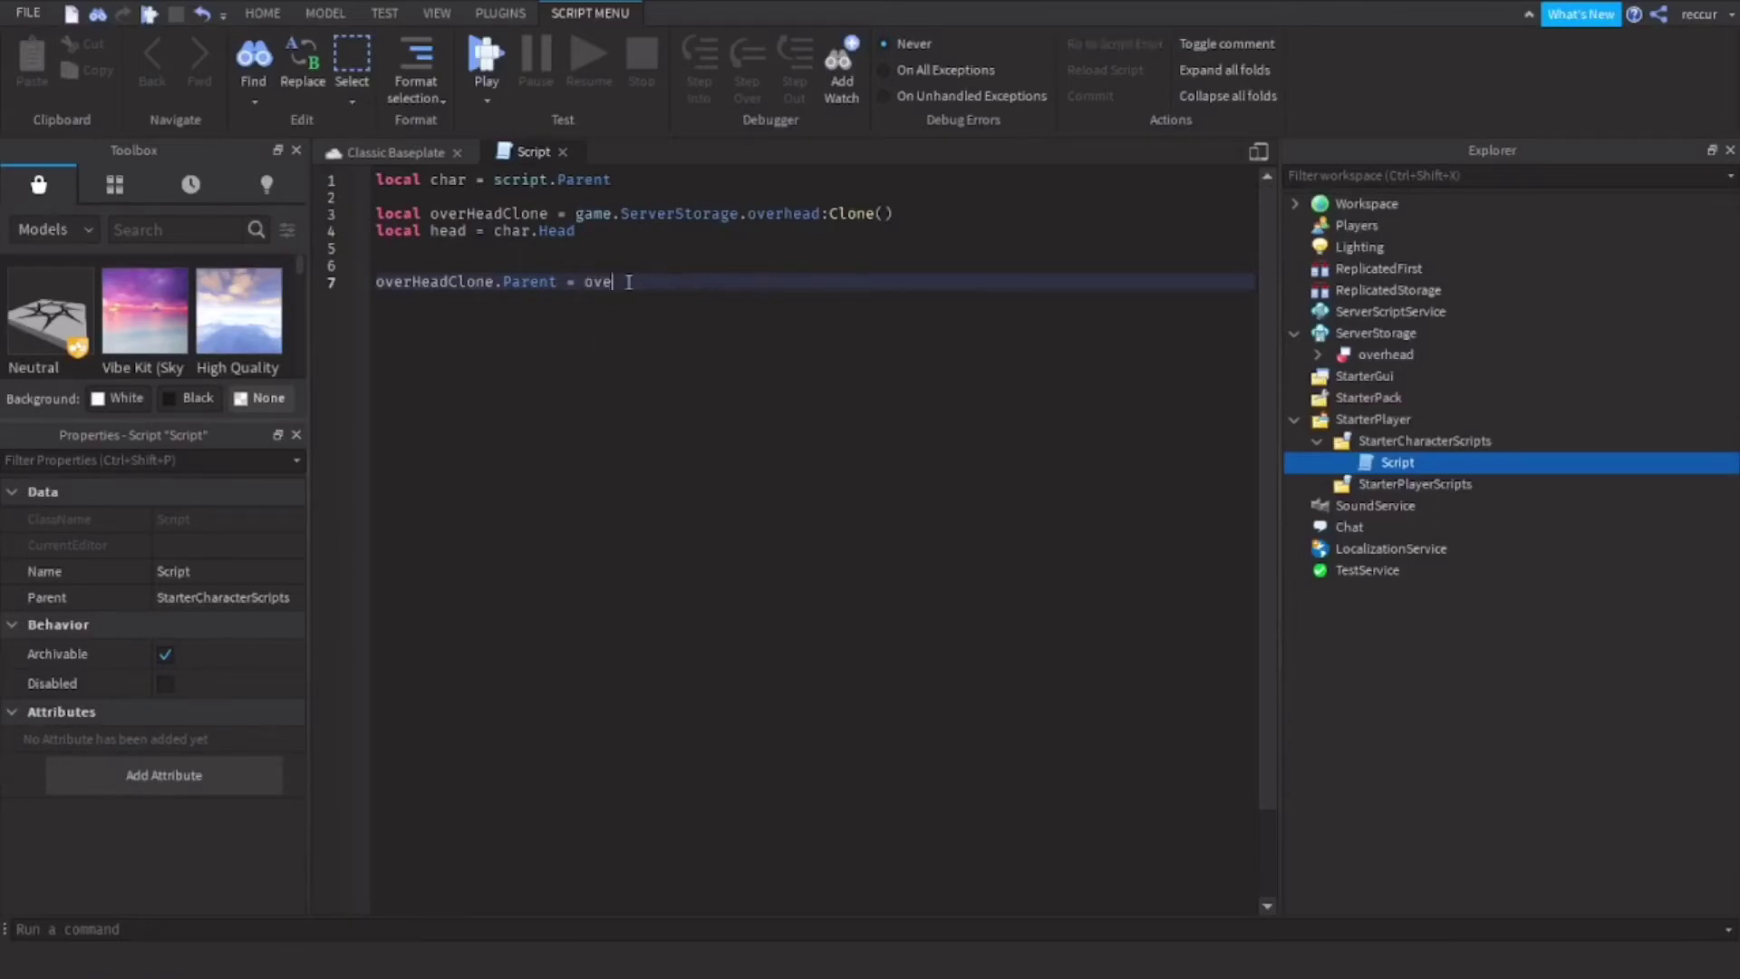
text(head)
key(Return)
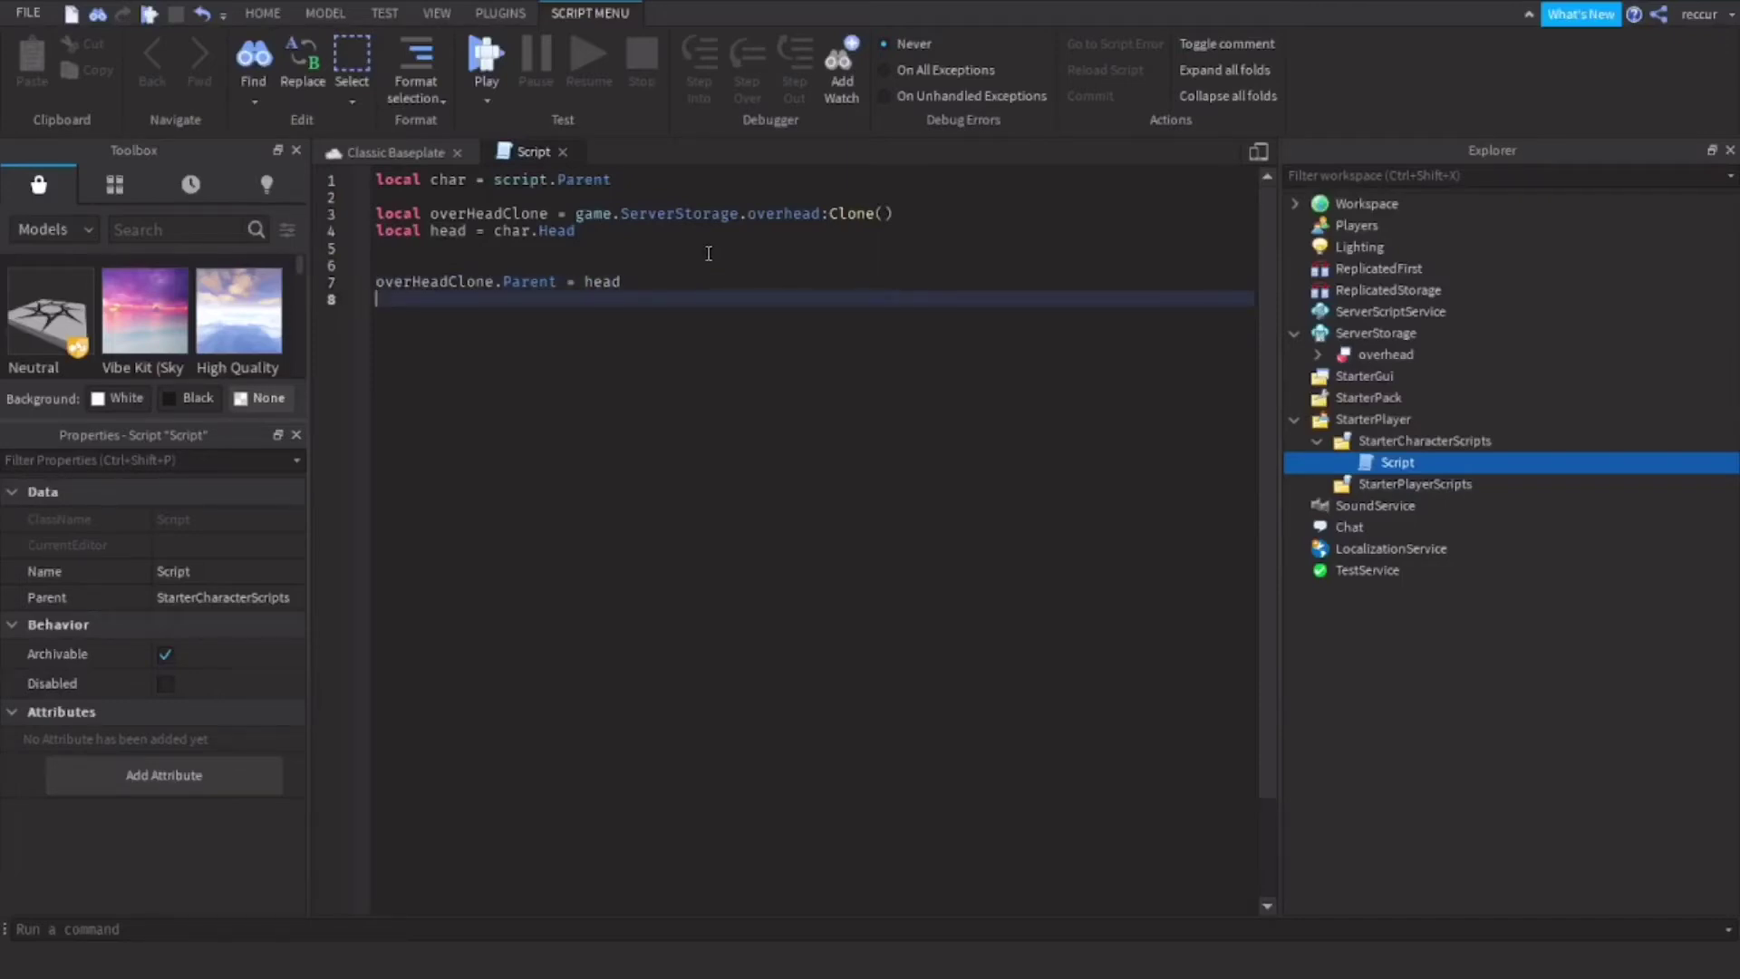
text(overHeadClone)
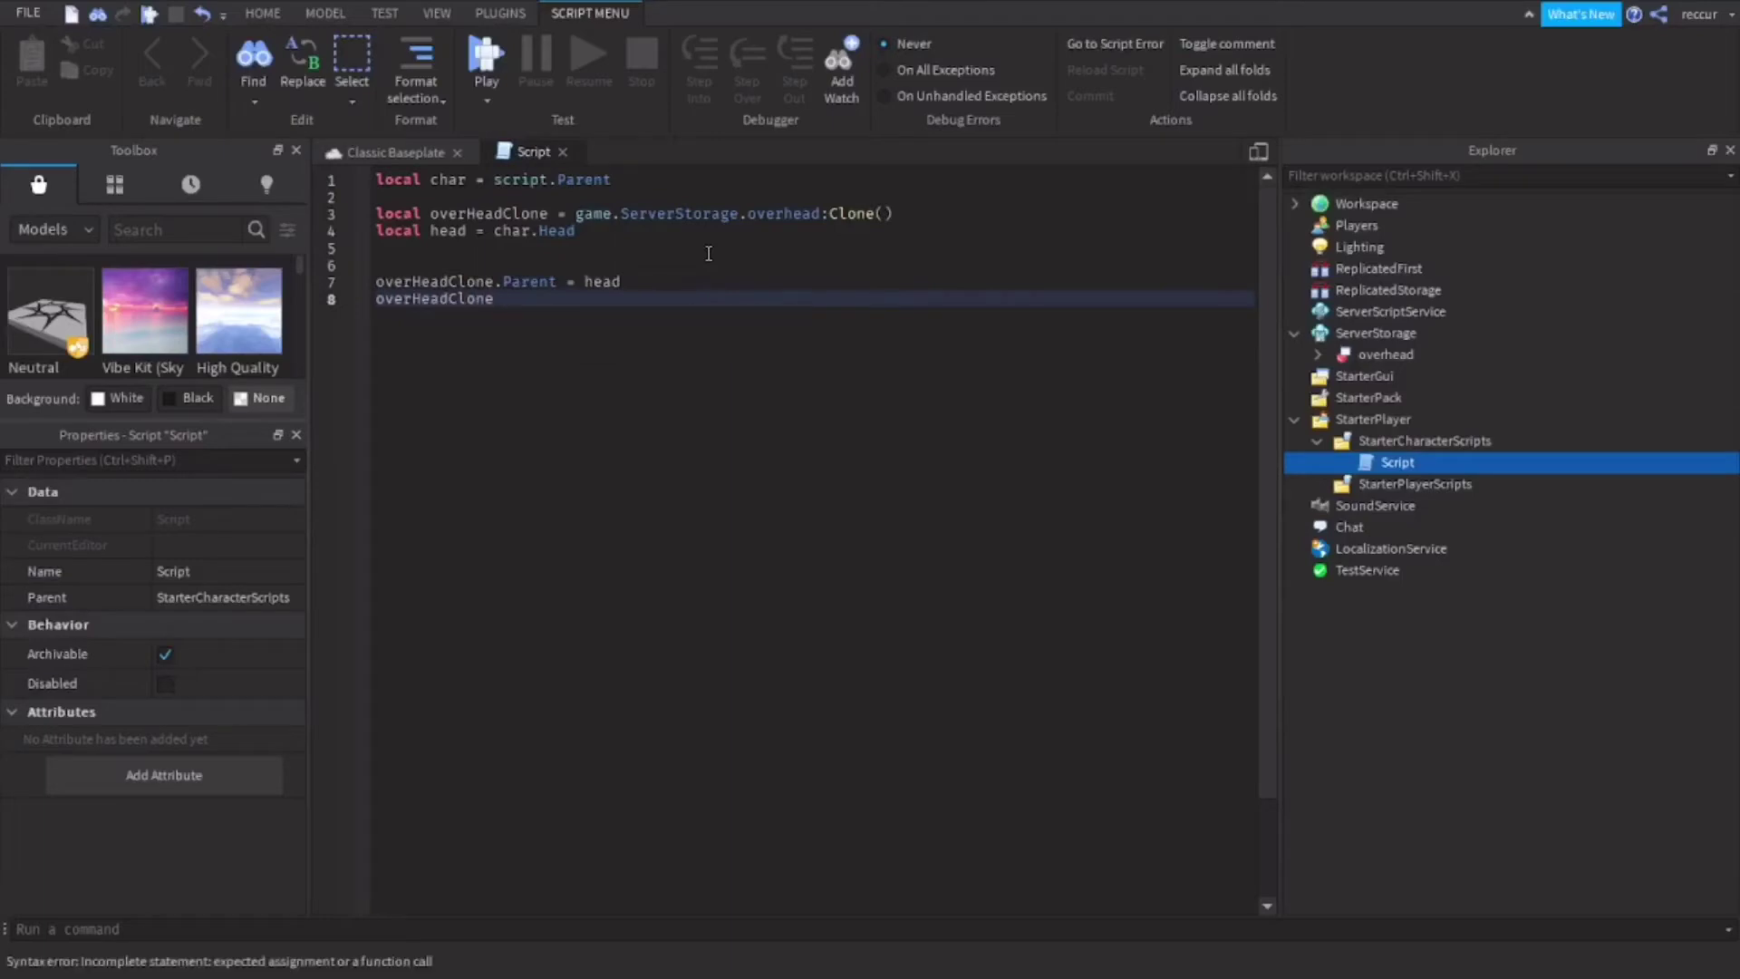
text(.Adornee = head)
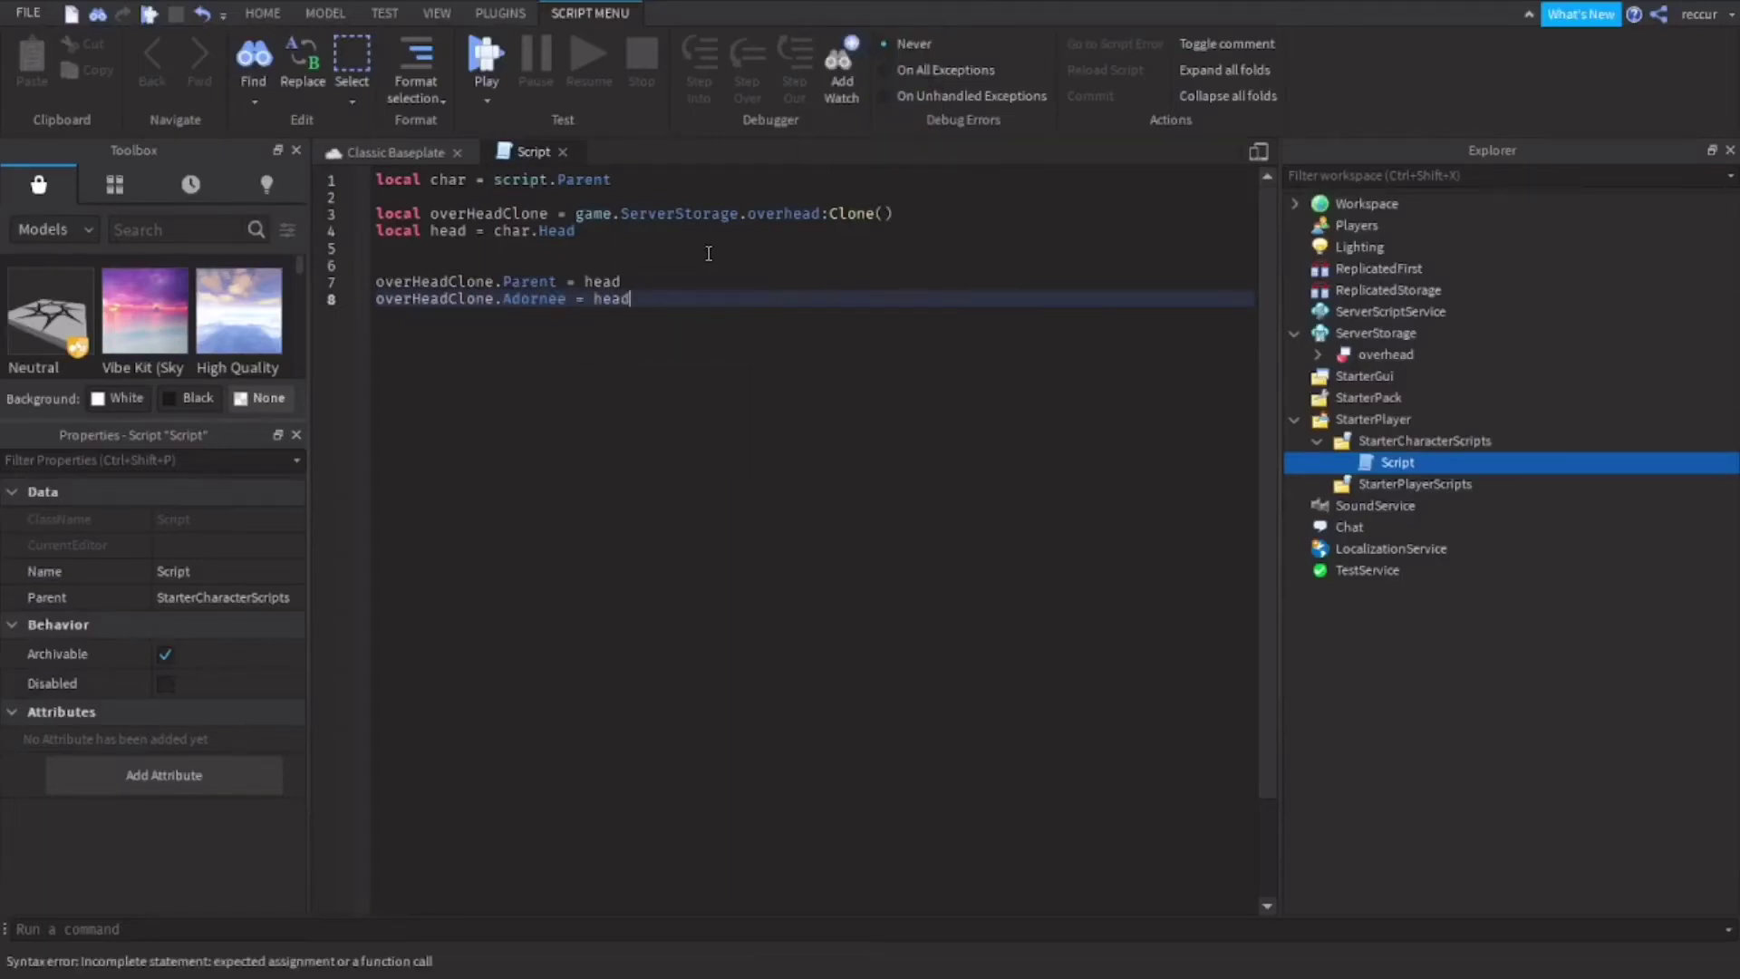
key(Return)
key(Return)
key(Return)
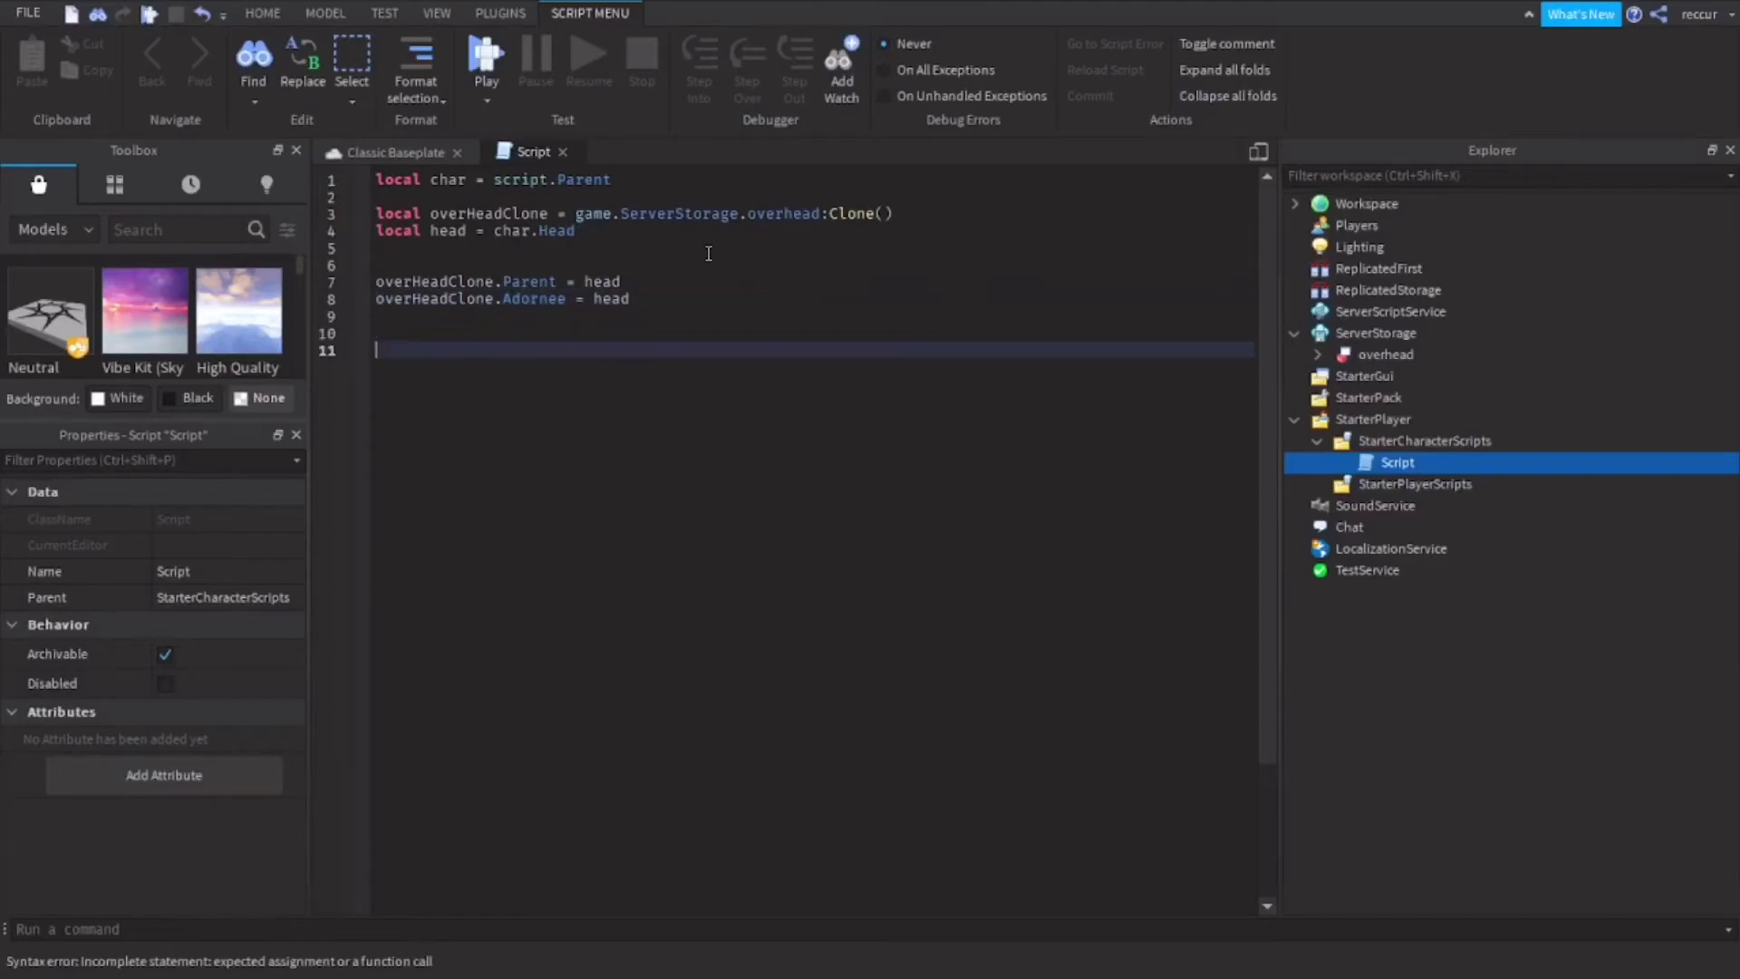
key(Up)
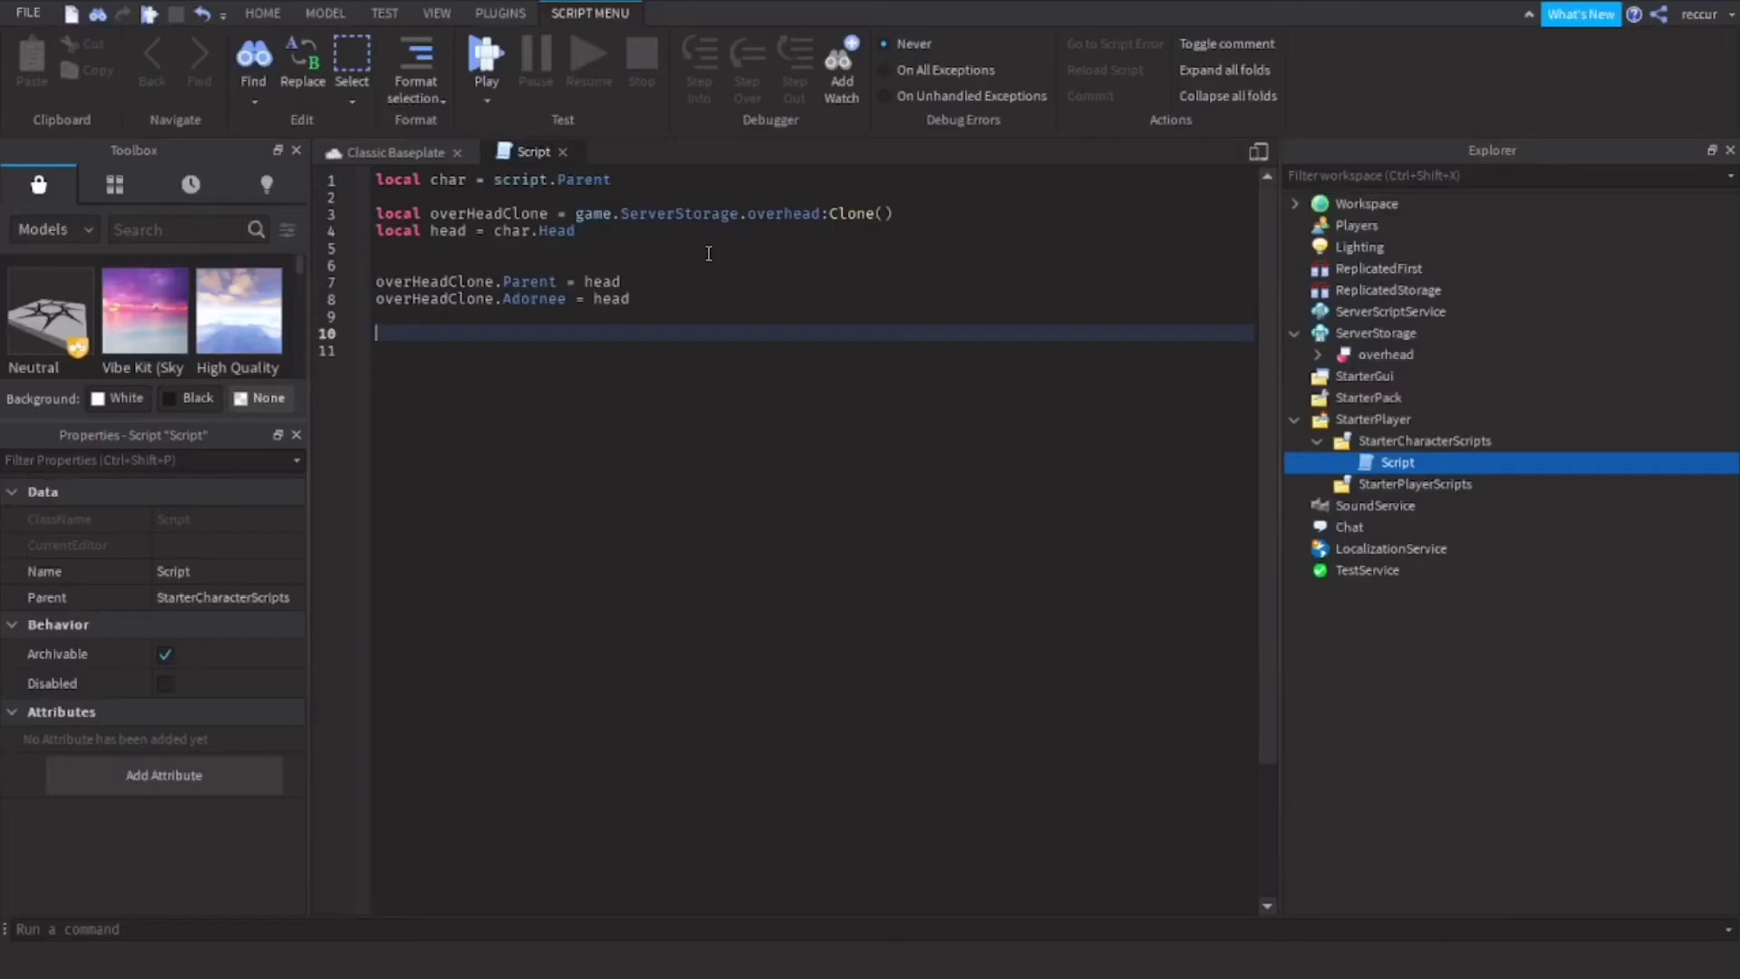
- Check overhead's labels and add overHeadClone.name = char.Name on line 10
click(1318, 354)
click(1383, 379)
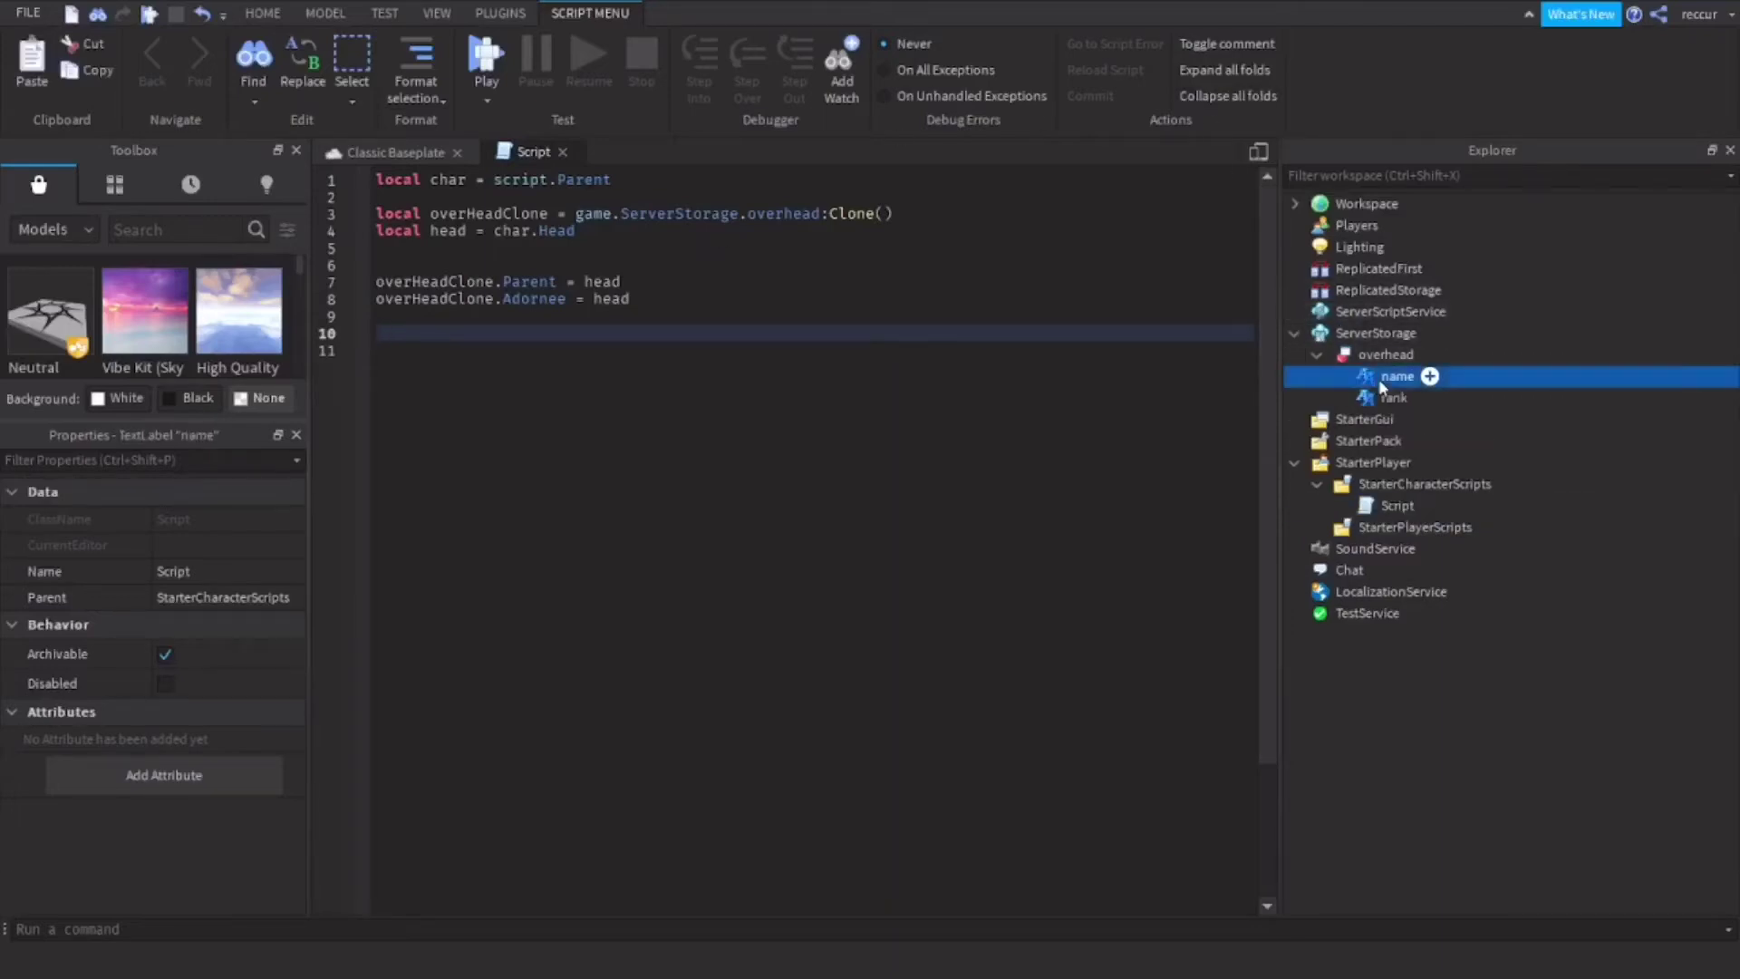
click(434, 329)
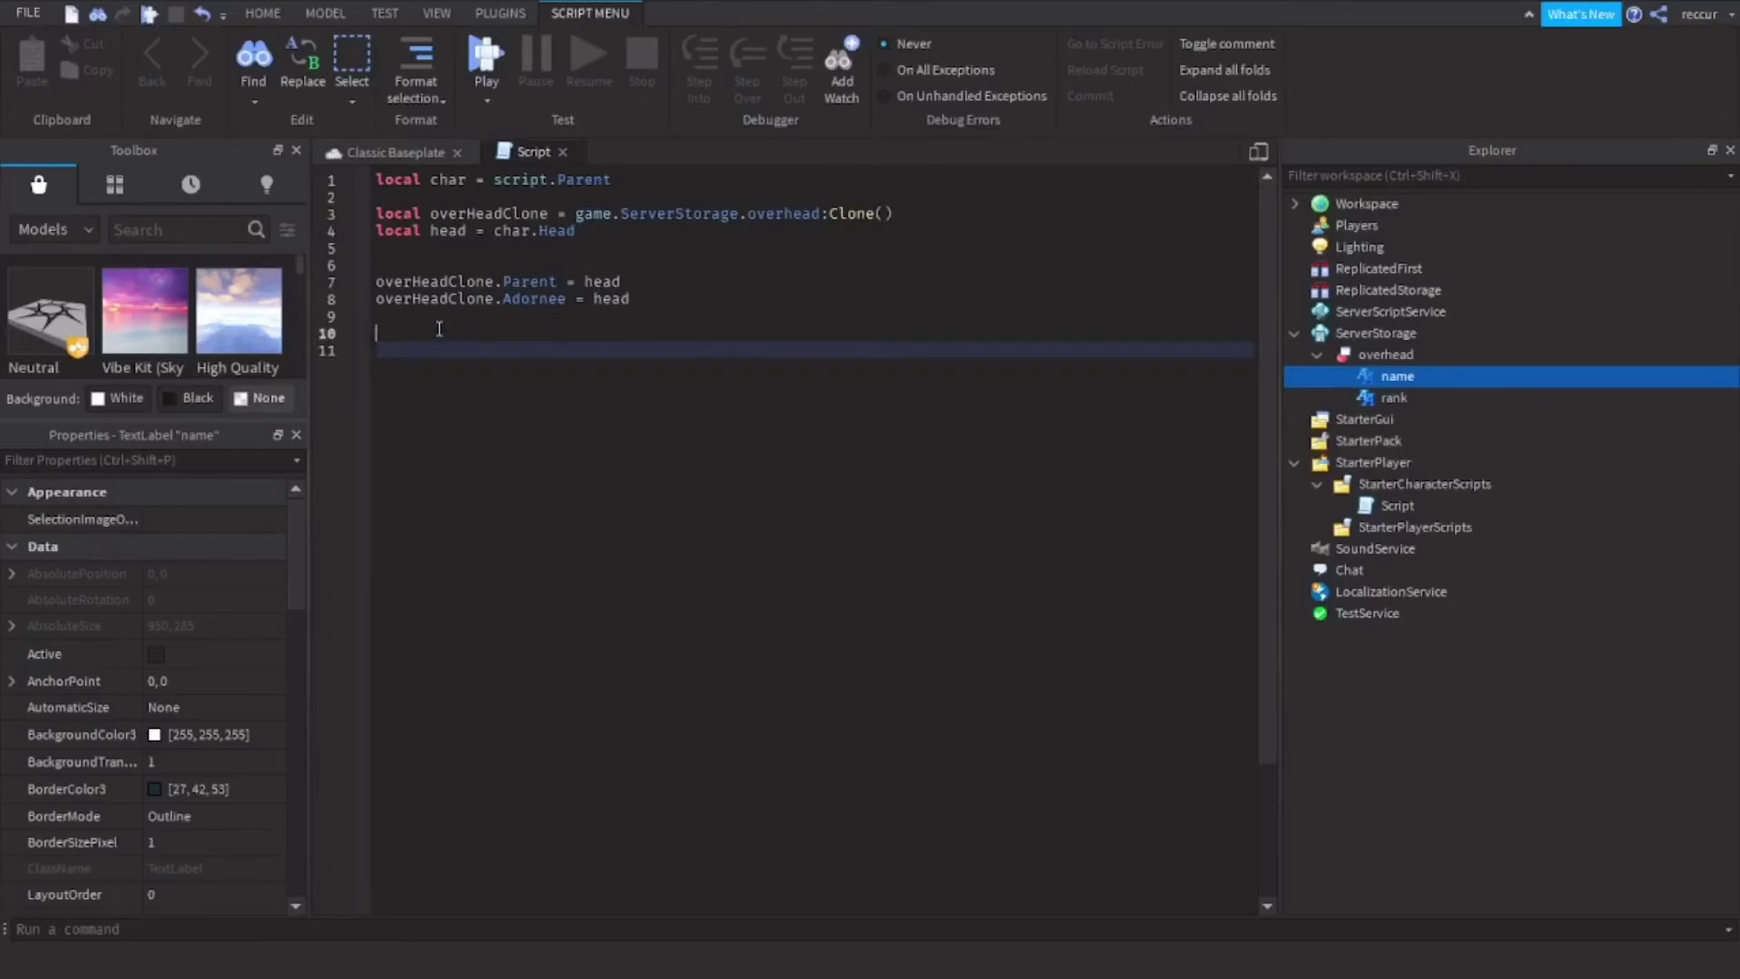
text(overHeadClone)
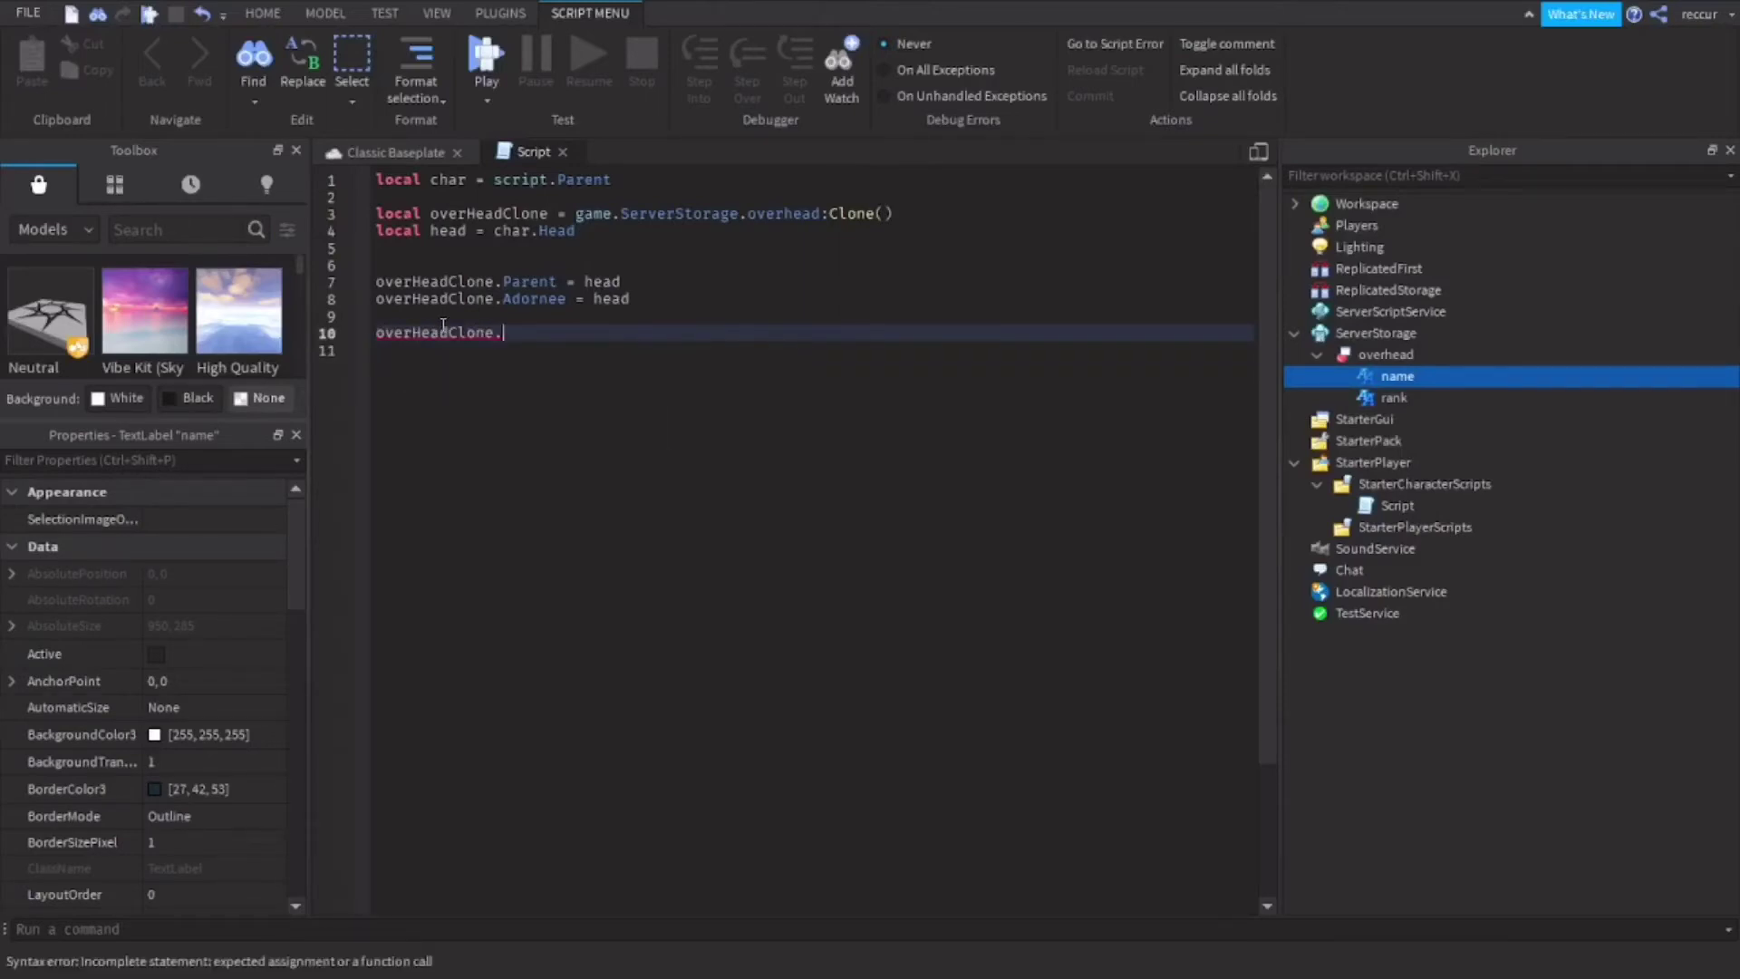
text(.name = char)
key(Caps_Lock)
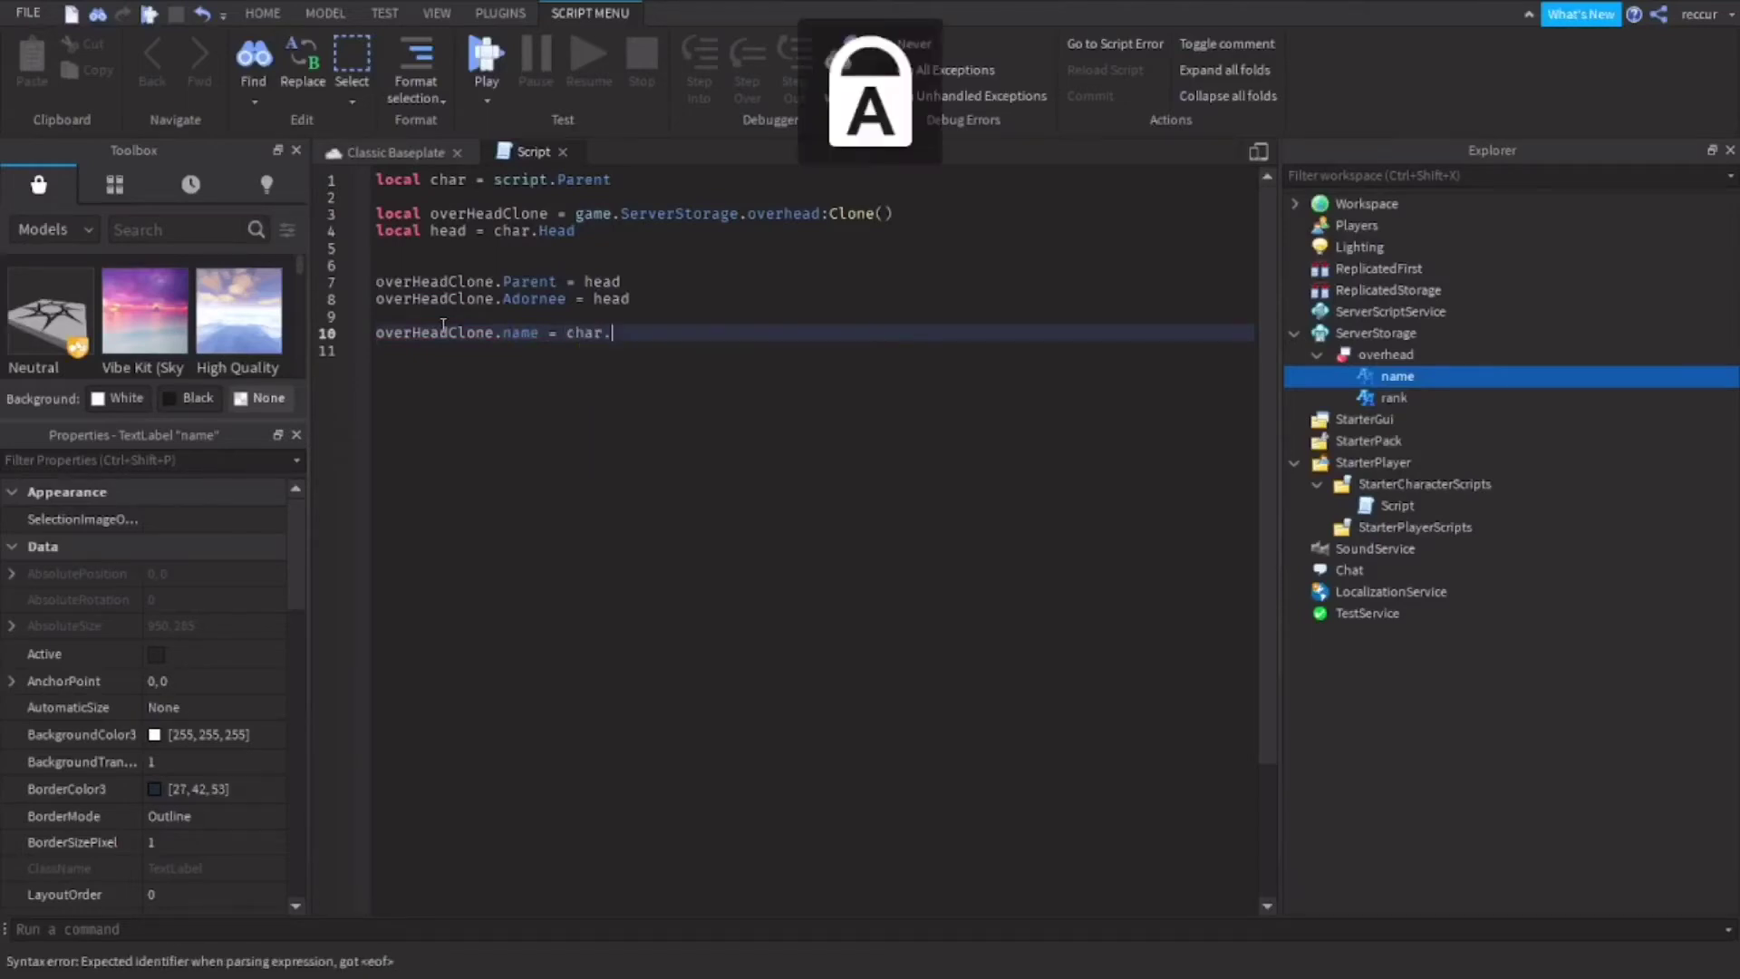
text(.N)
key(Caps_Lock)
text(ame)
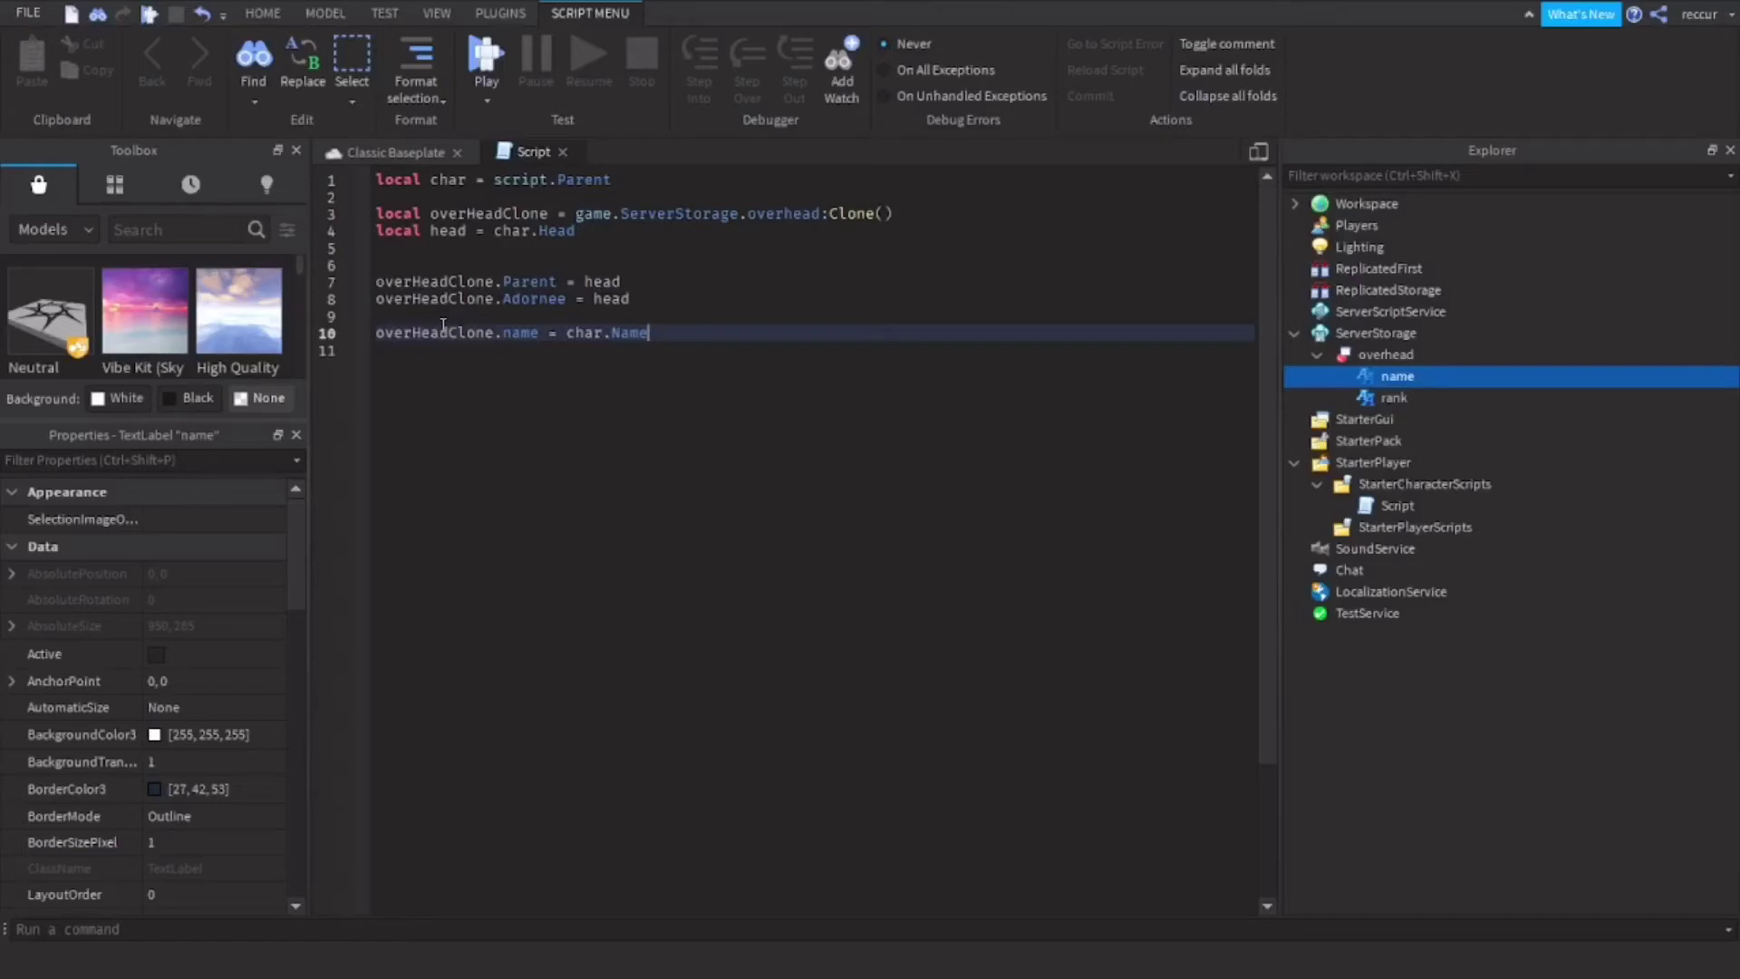
key(Return)
key(Return)
- Add char.Humanoid.DisplayDistanceType = "None" to hide the default name display
key(Up)
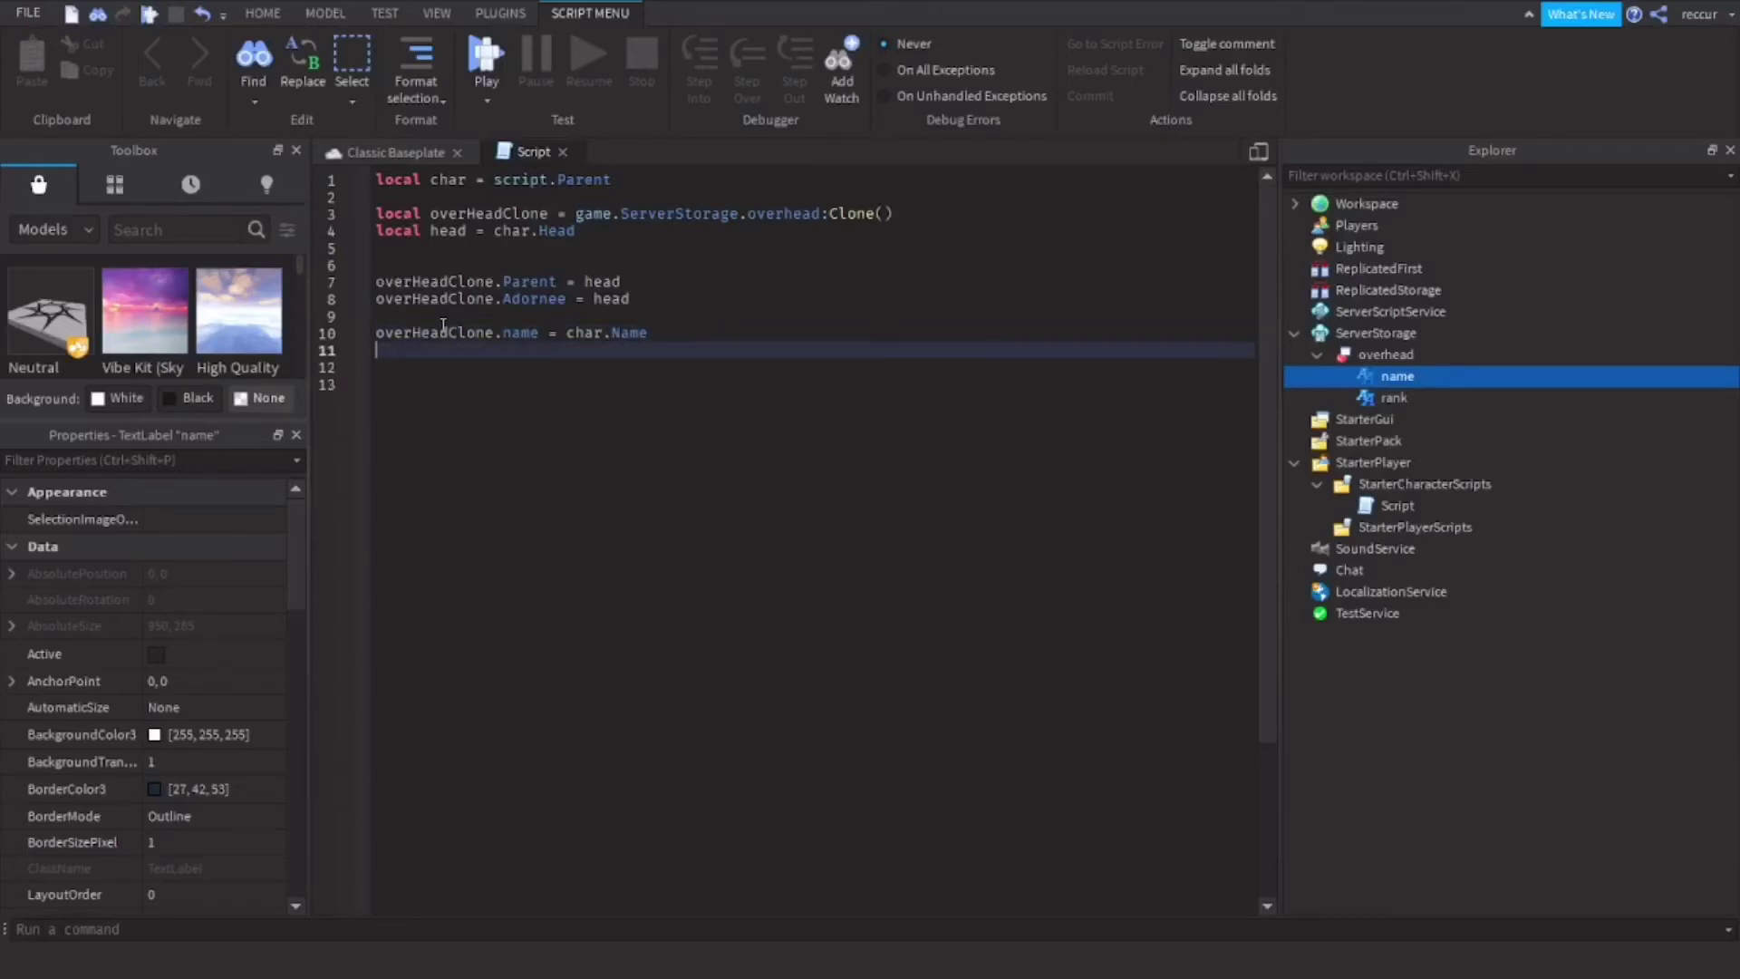
text(char.)
key(Caps_Lock)
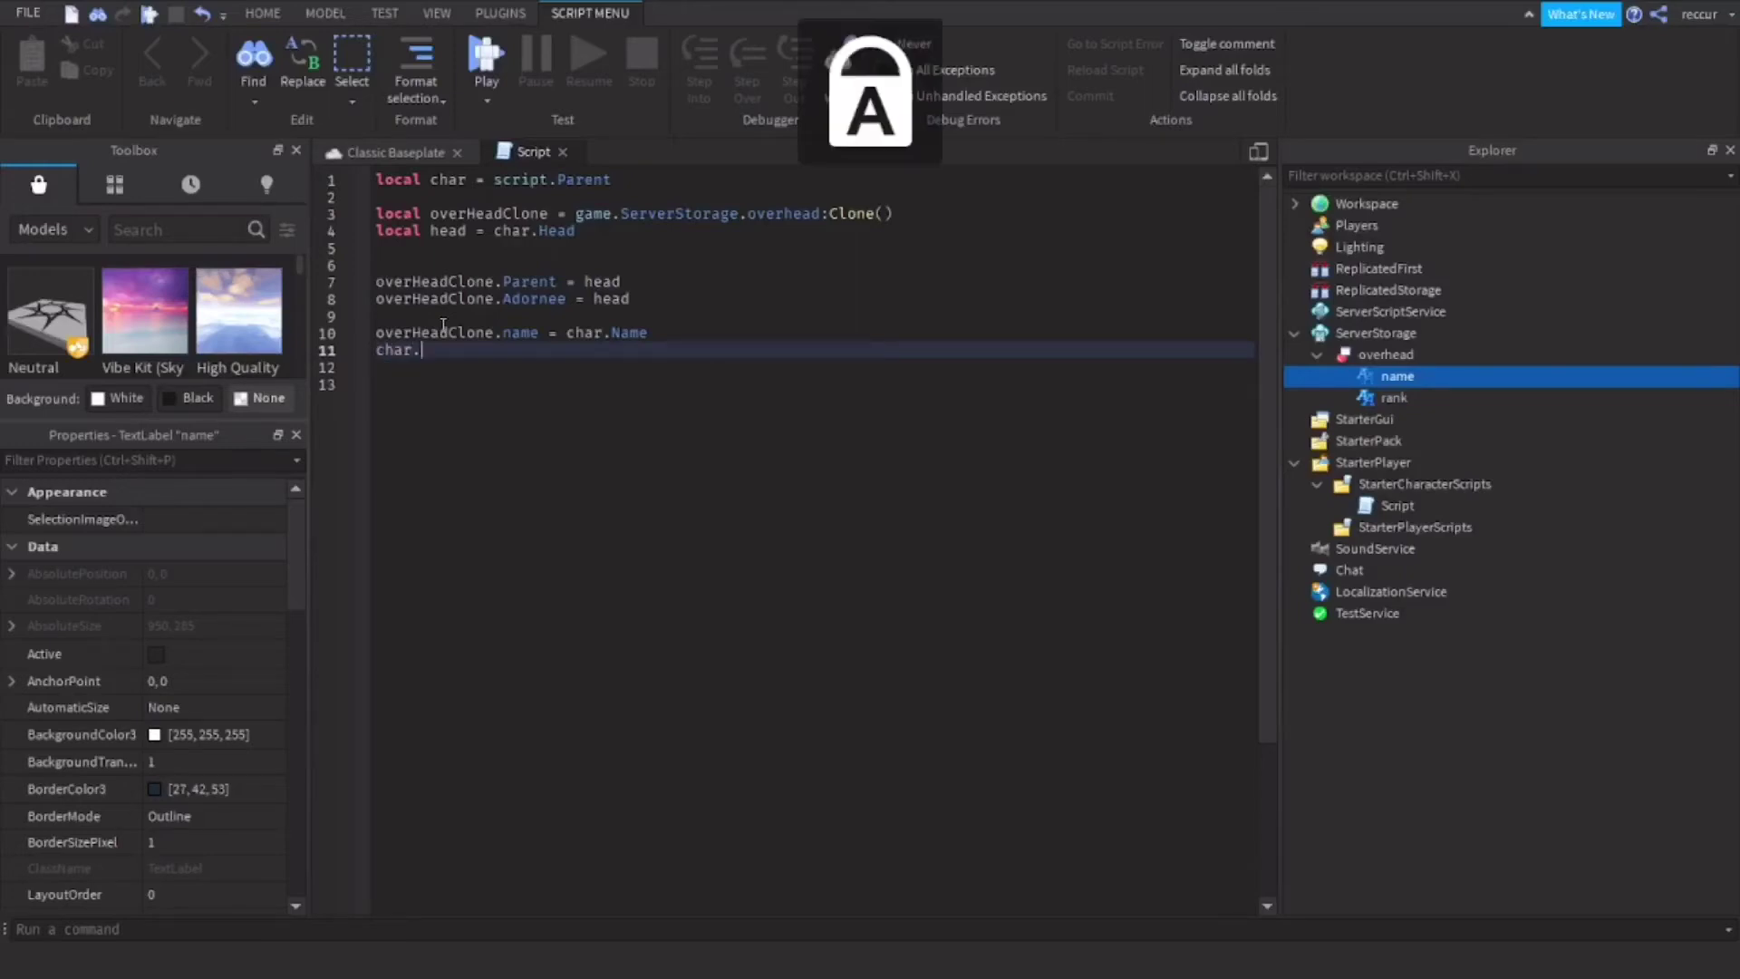
text(H)
key(Caps_Lock)
text(umanoid.)
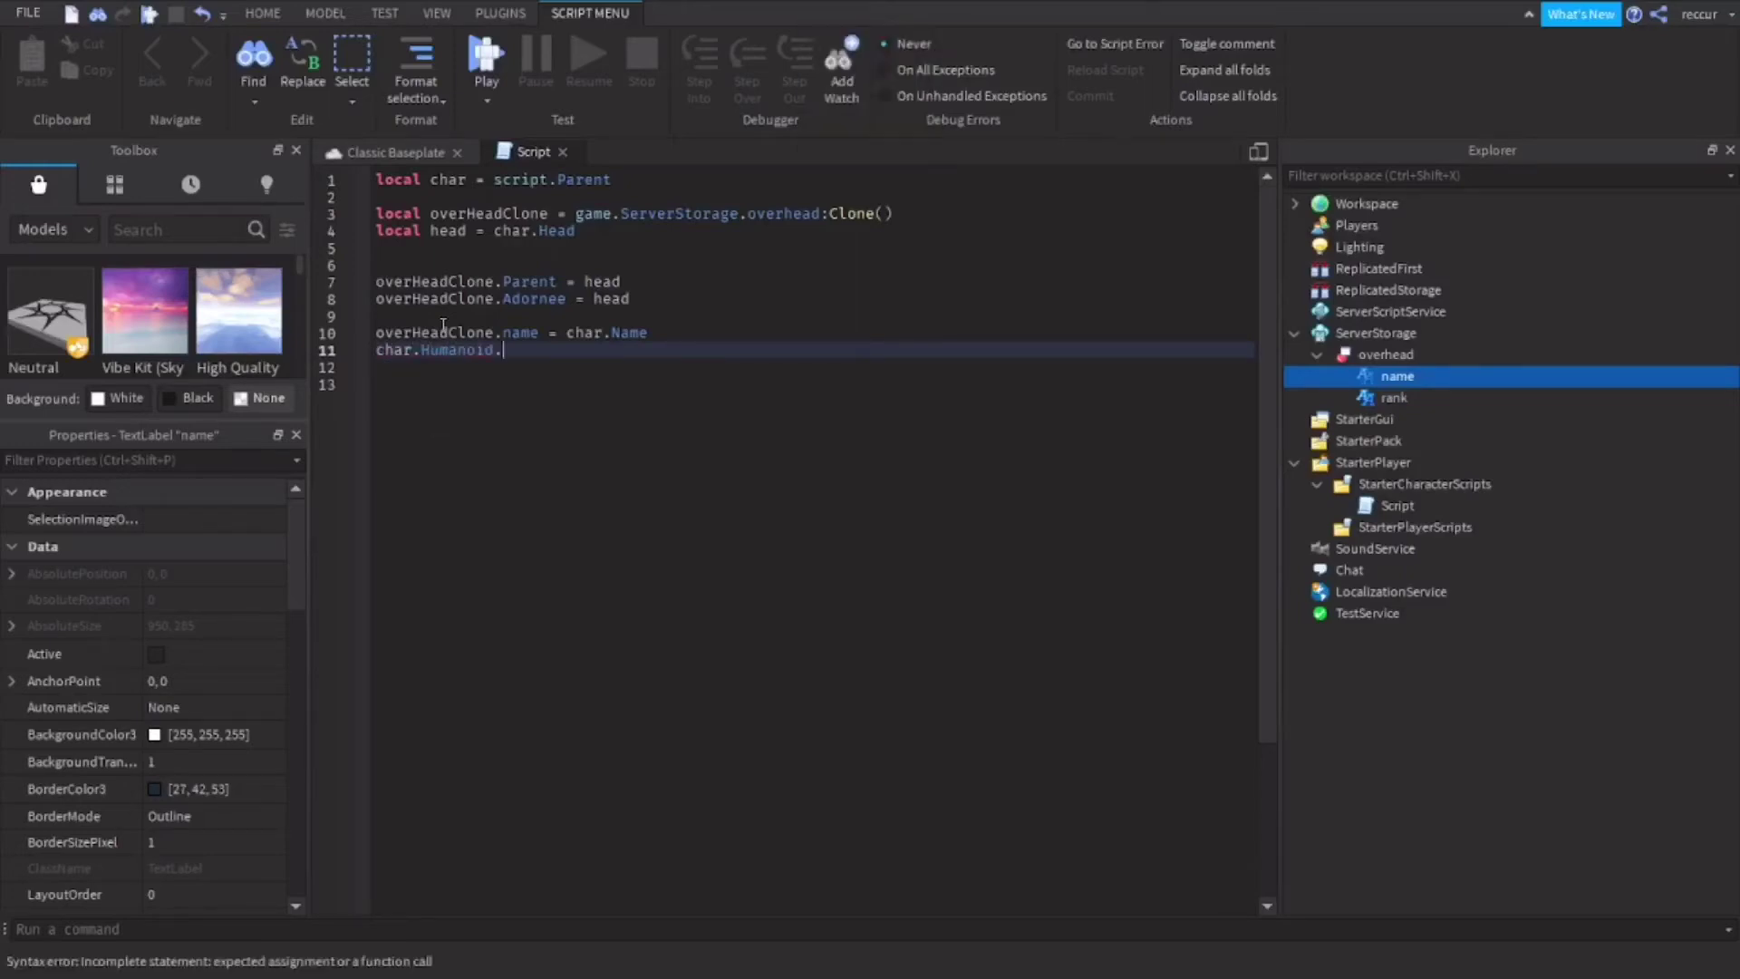
key(Caps_Lock)
text(D)
key(Caps_Lock)
text(isplay)
key(Caps_Lock)
text(D)
key(Caps_Lock)
text(istance)
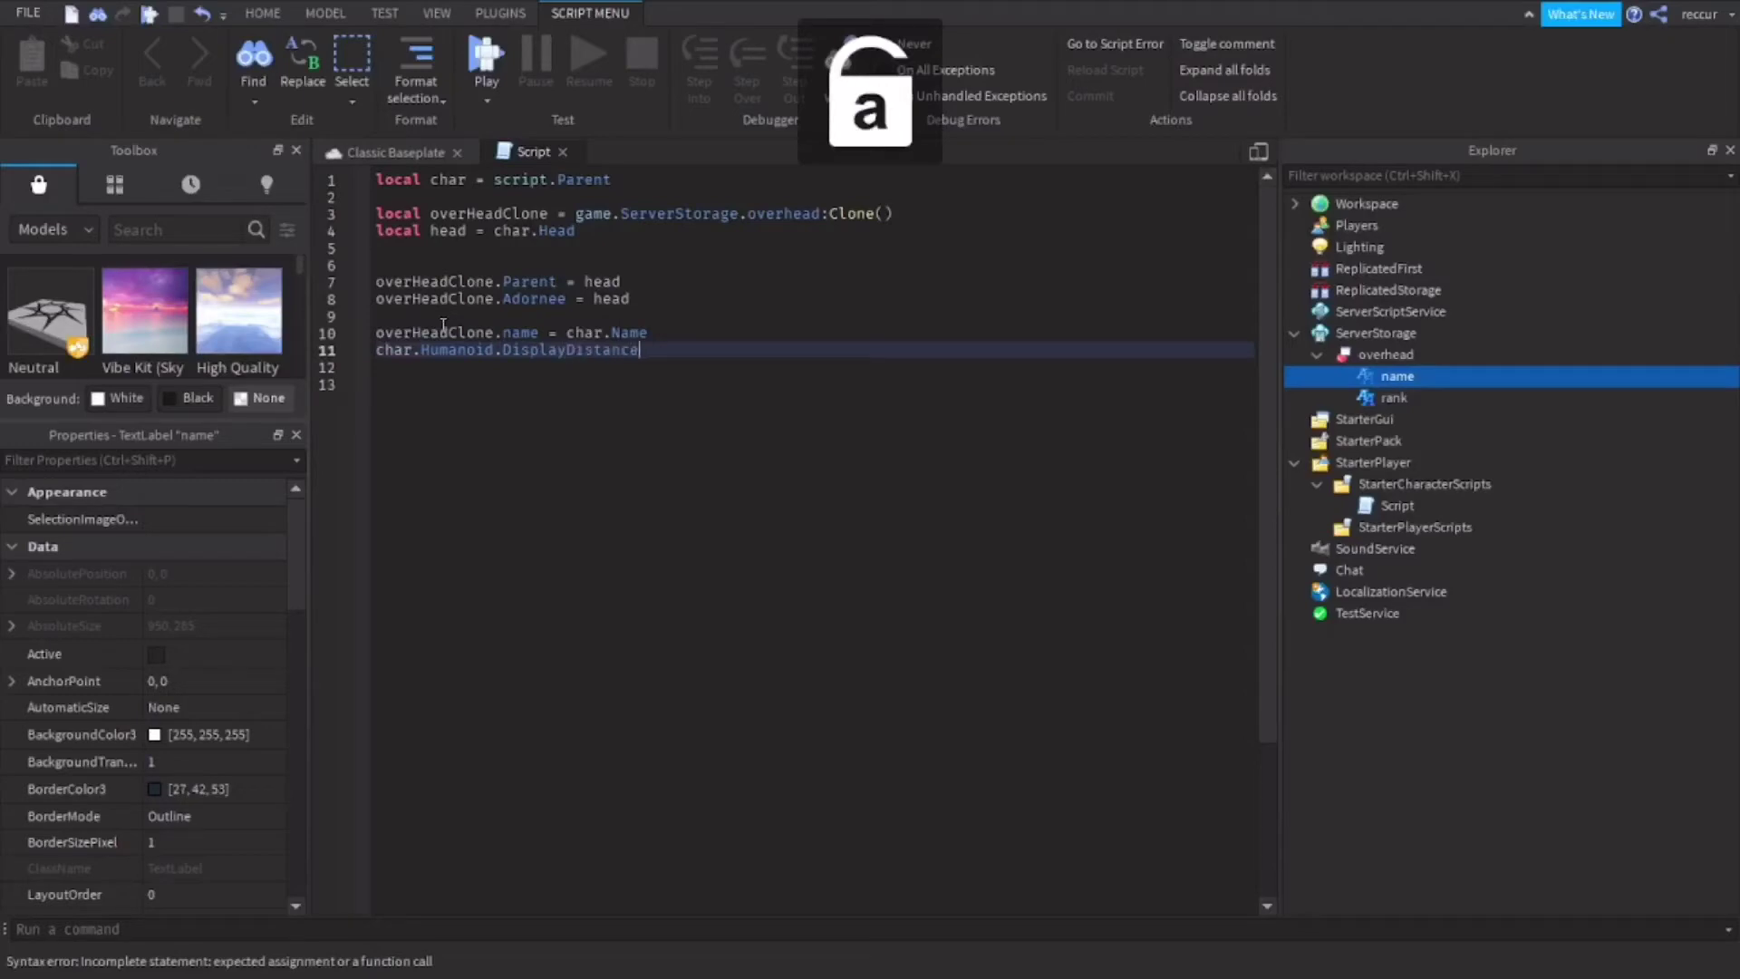
key(Caps_Lock)
key(Caps_Lock)
text(Type)
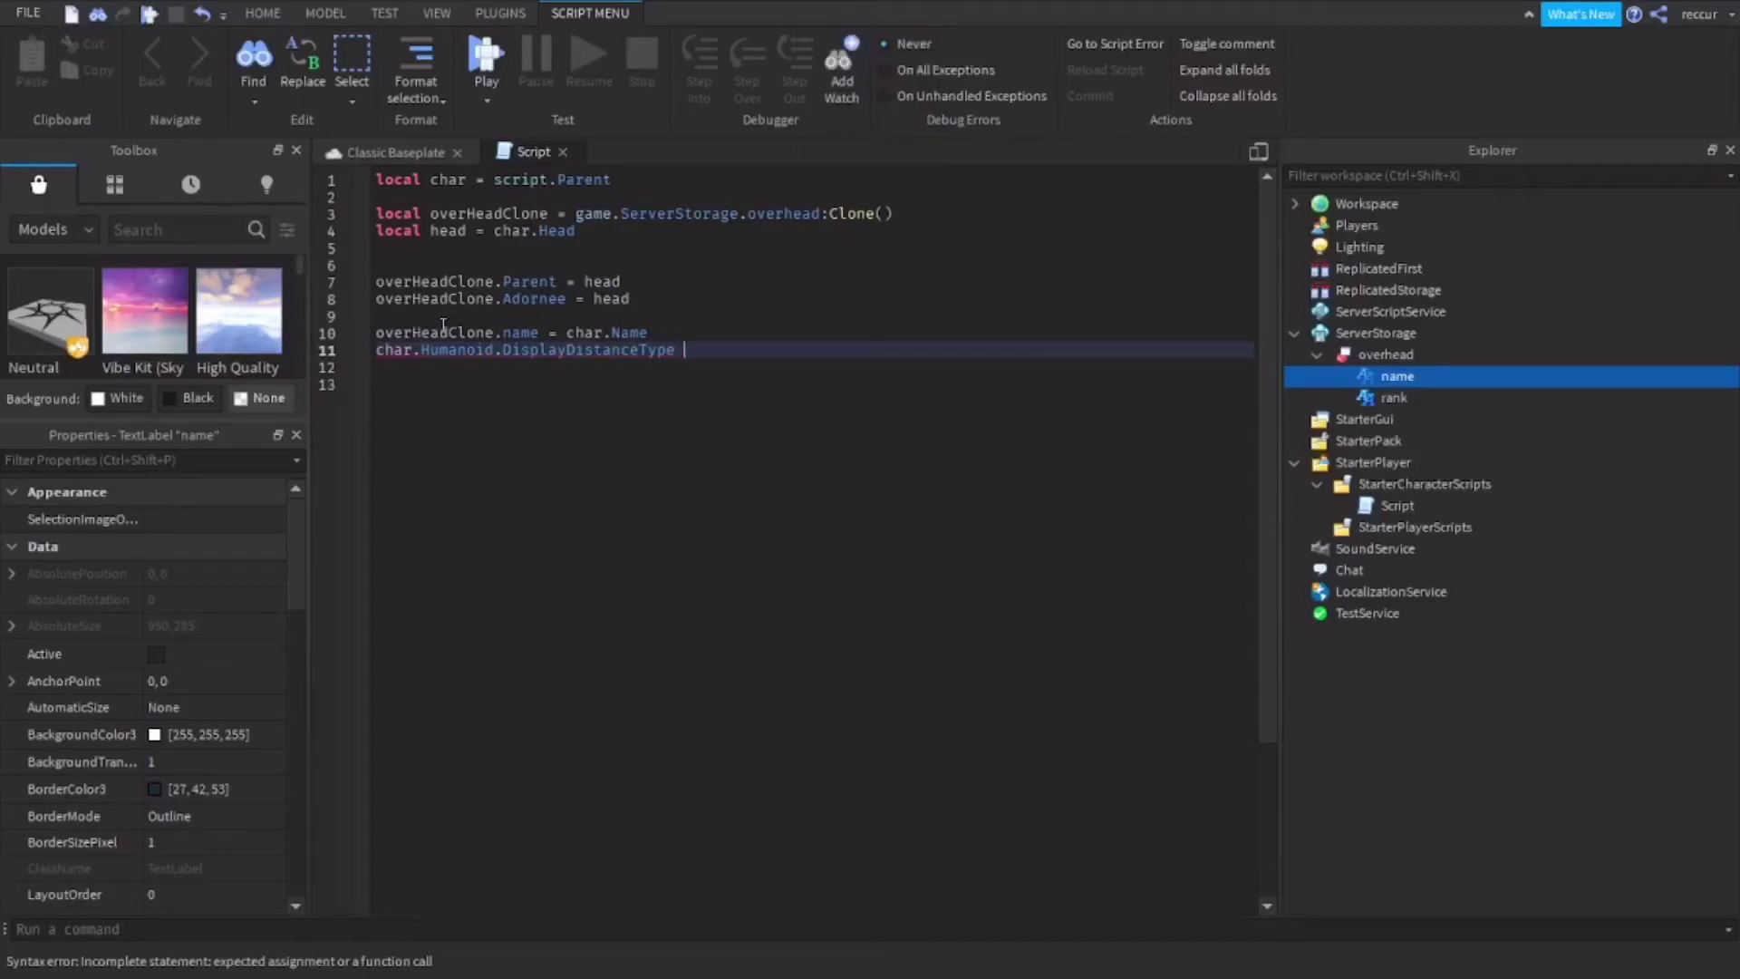
text( = ")
key(Caps_Lock)
text(N)
key(Caps_Lock)
text(one)
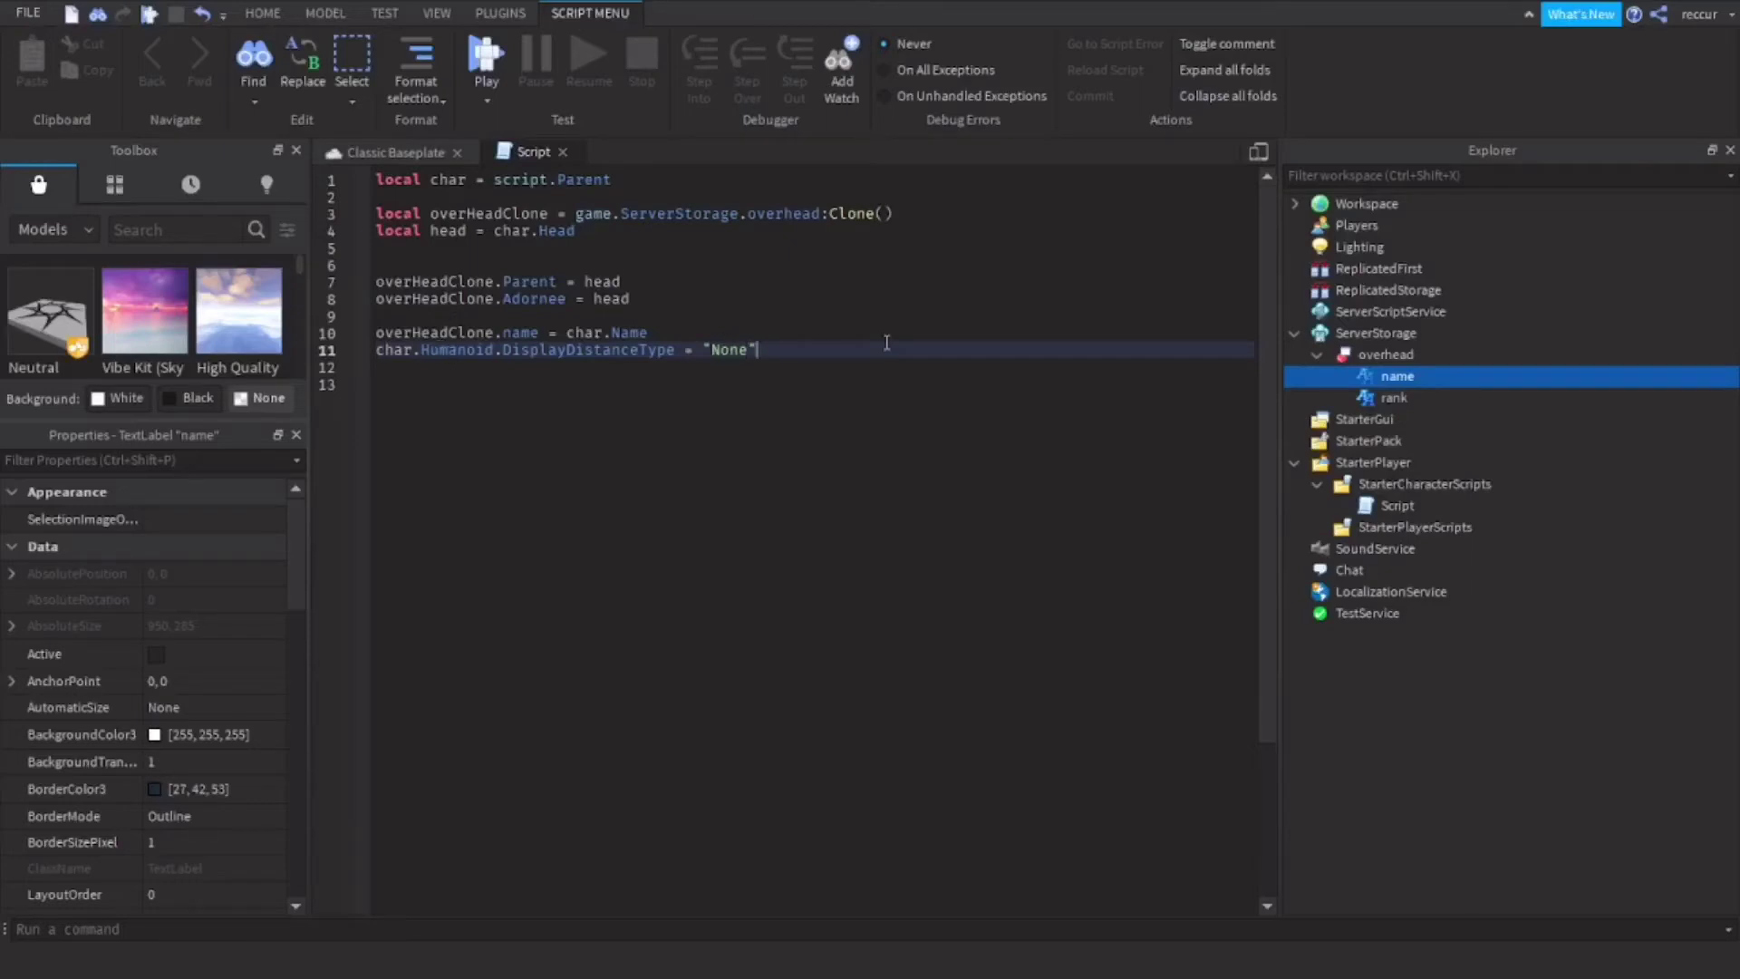
key(Return)
key(Return)
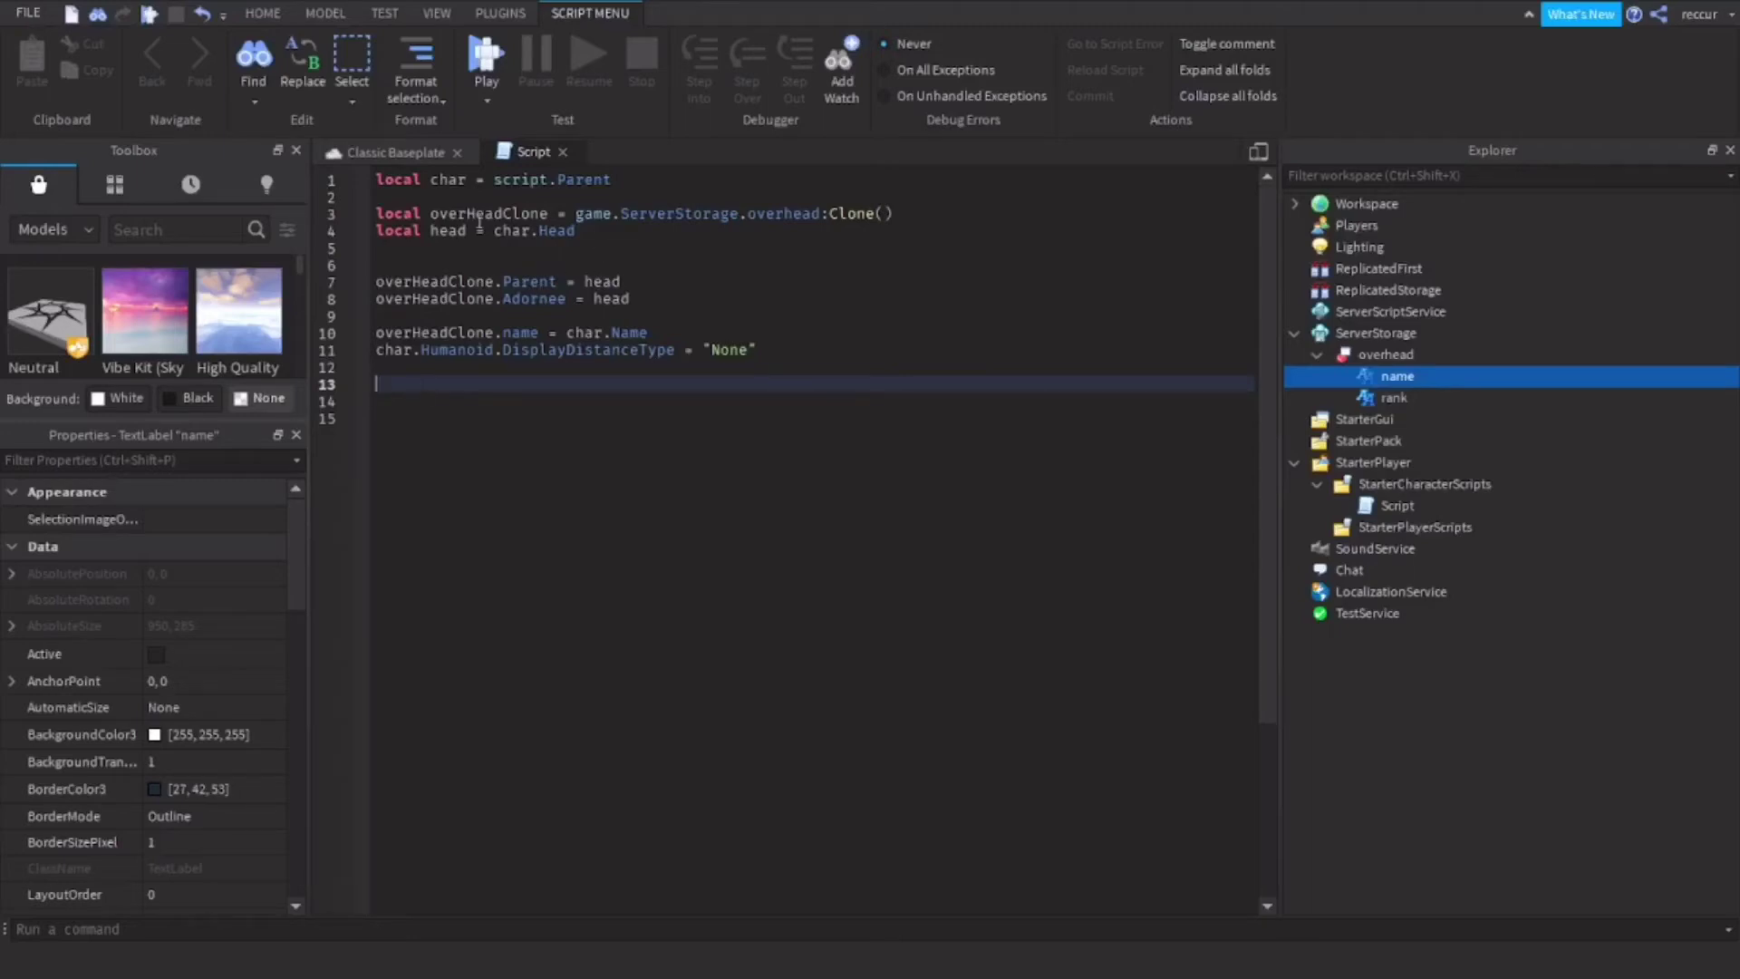
- Switch to the Classic Baseplate view, turn off Full Screen, and bring Chrome forward
click(388, 159)
click(265, 13)
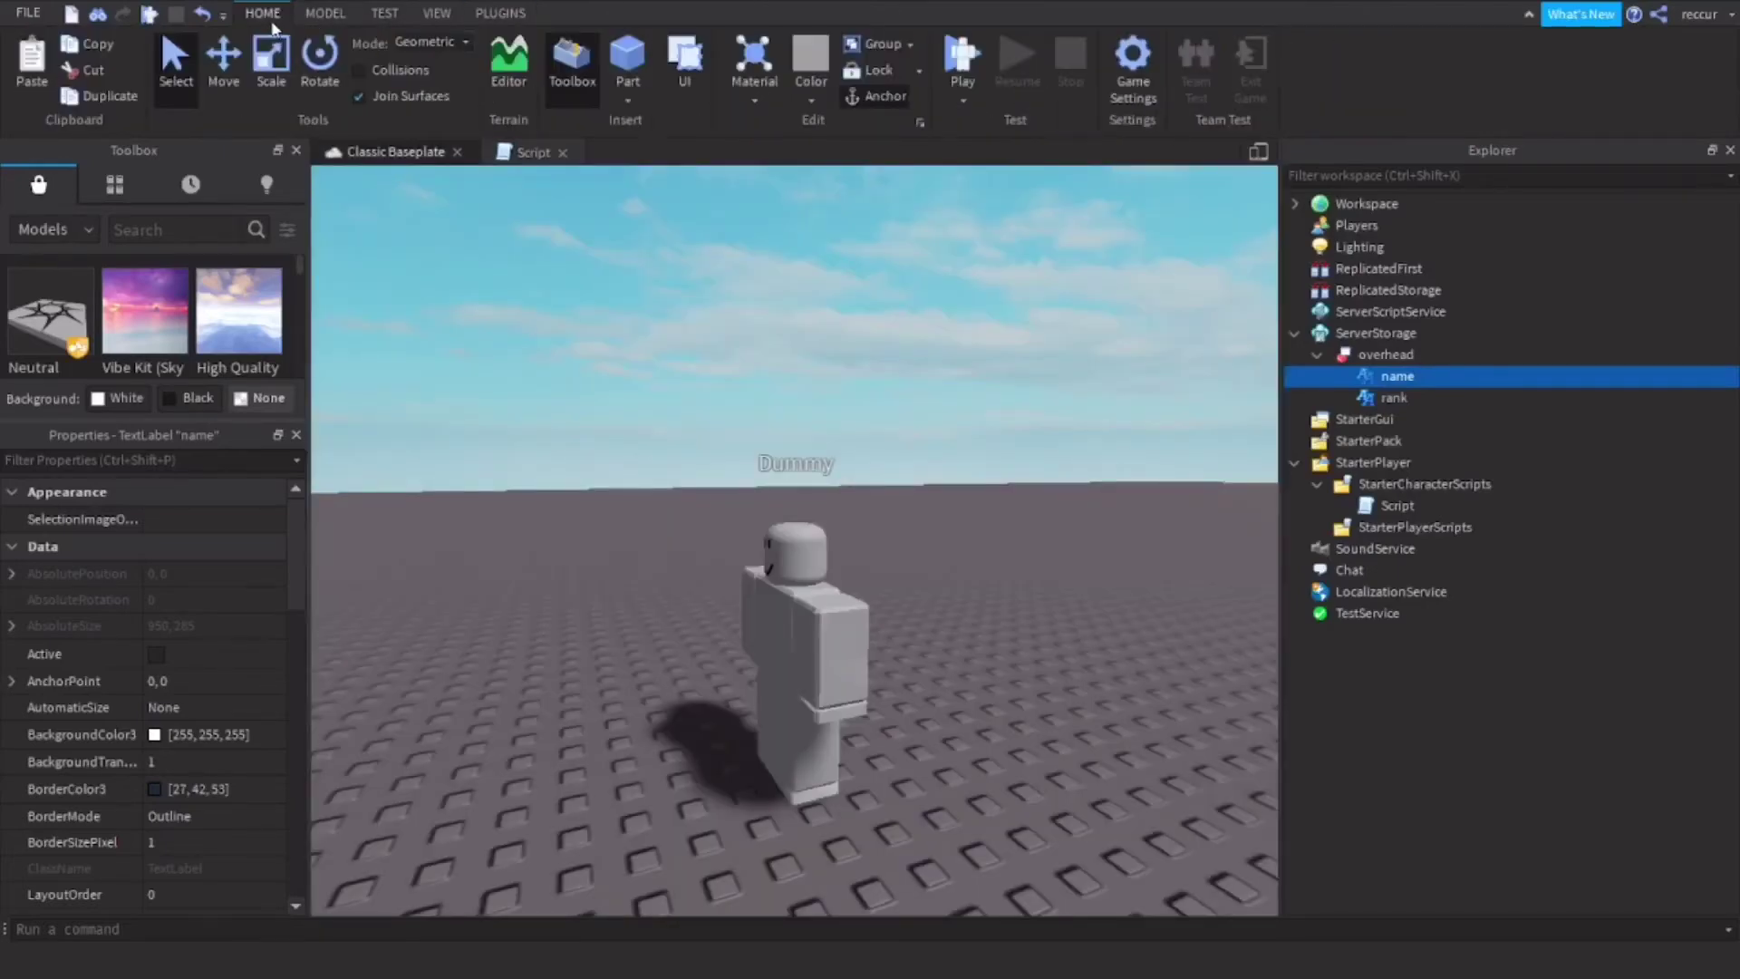
click(437, 13)
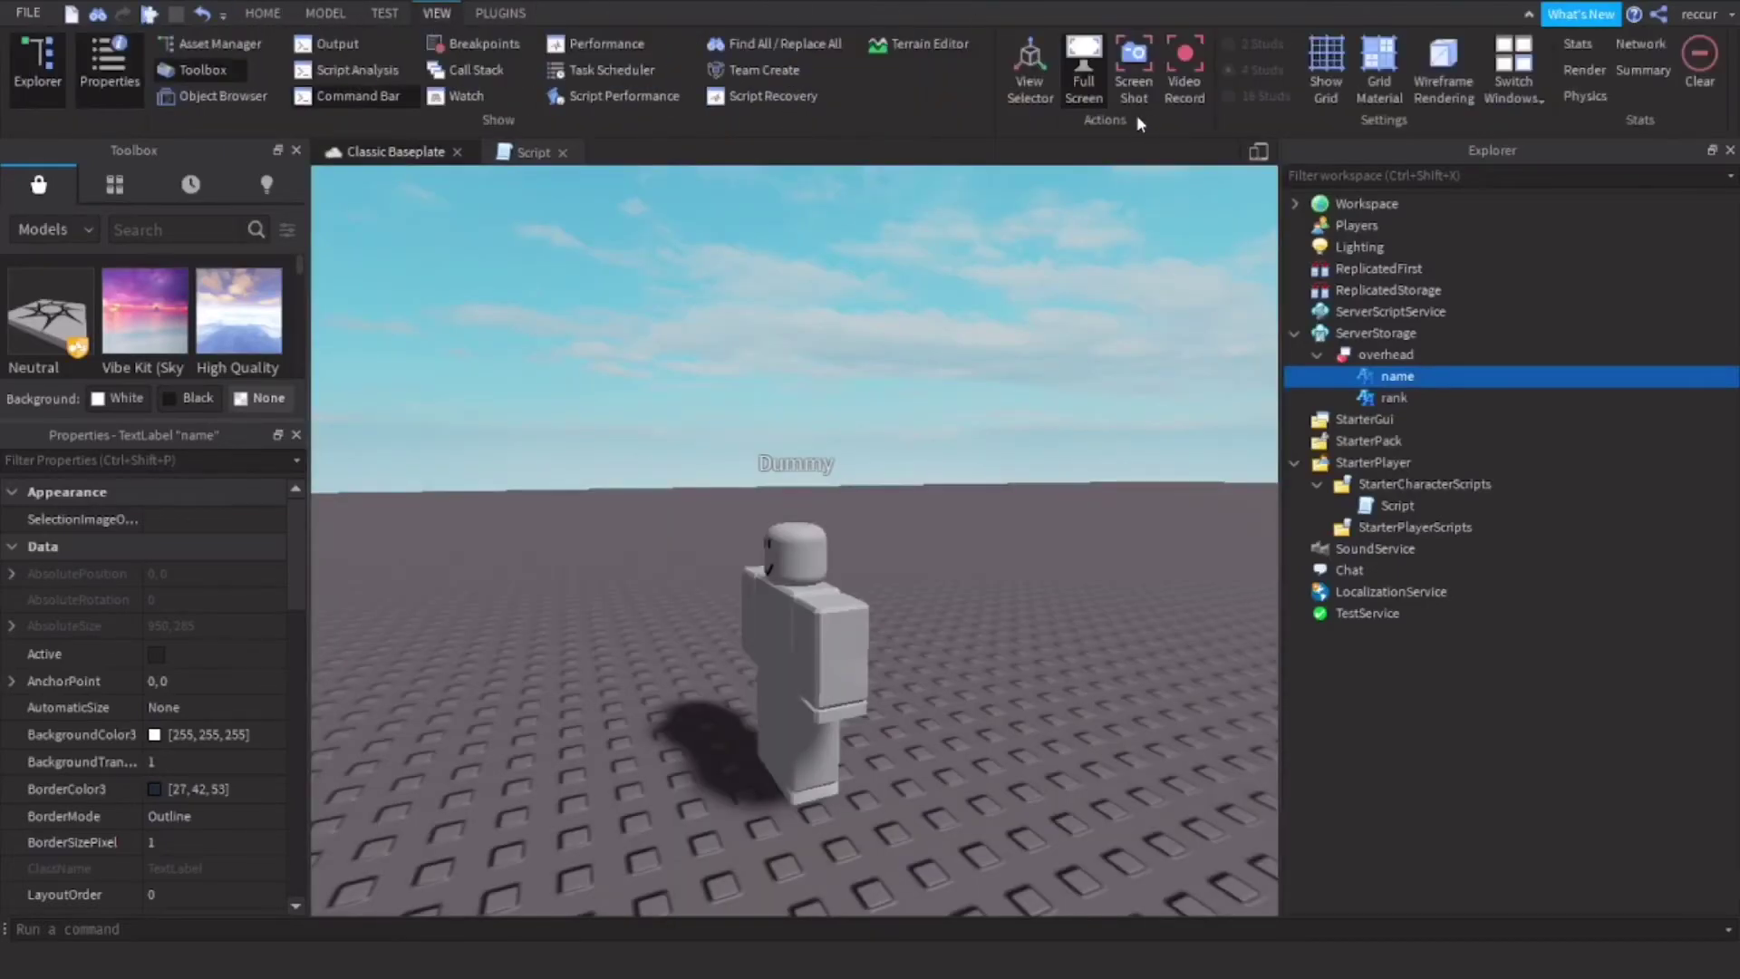
click(1084, 84)
click(977, 956)
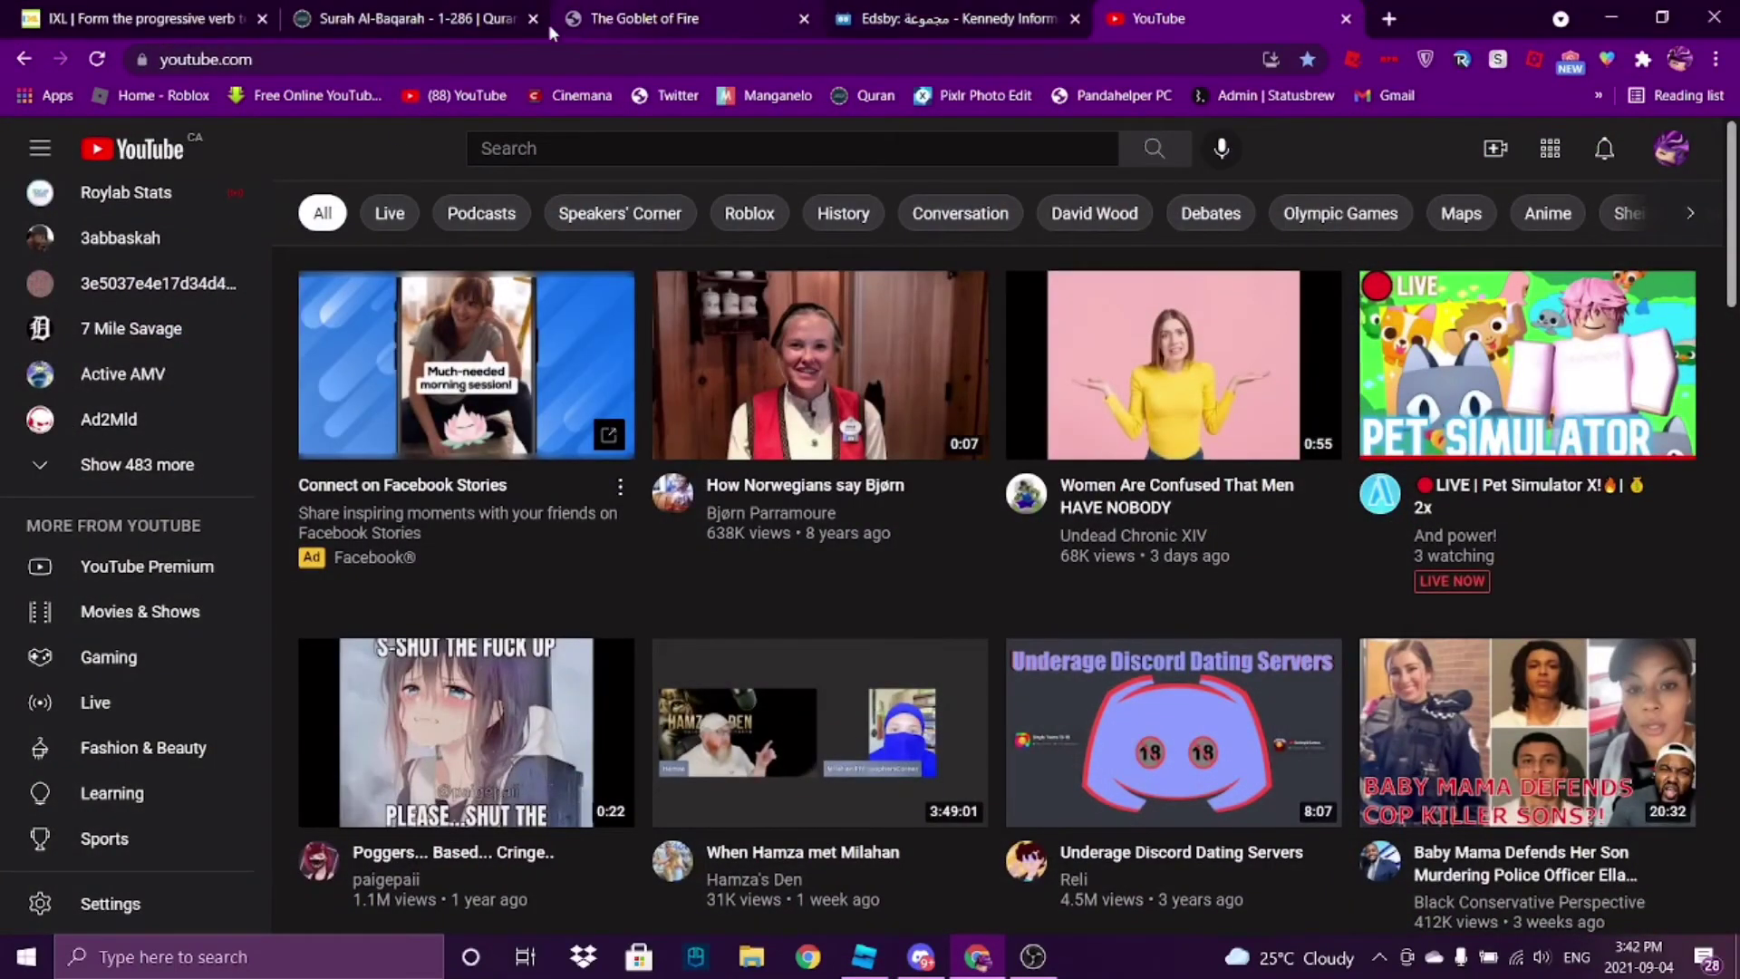
- Copy group ID 8374393 from the Active Metal On Youtube group URL, then return to the script
click(1388, 20)
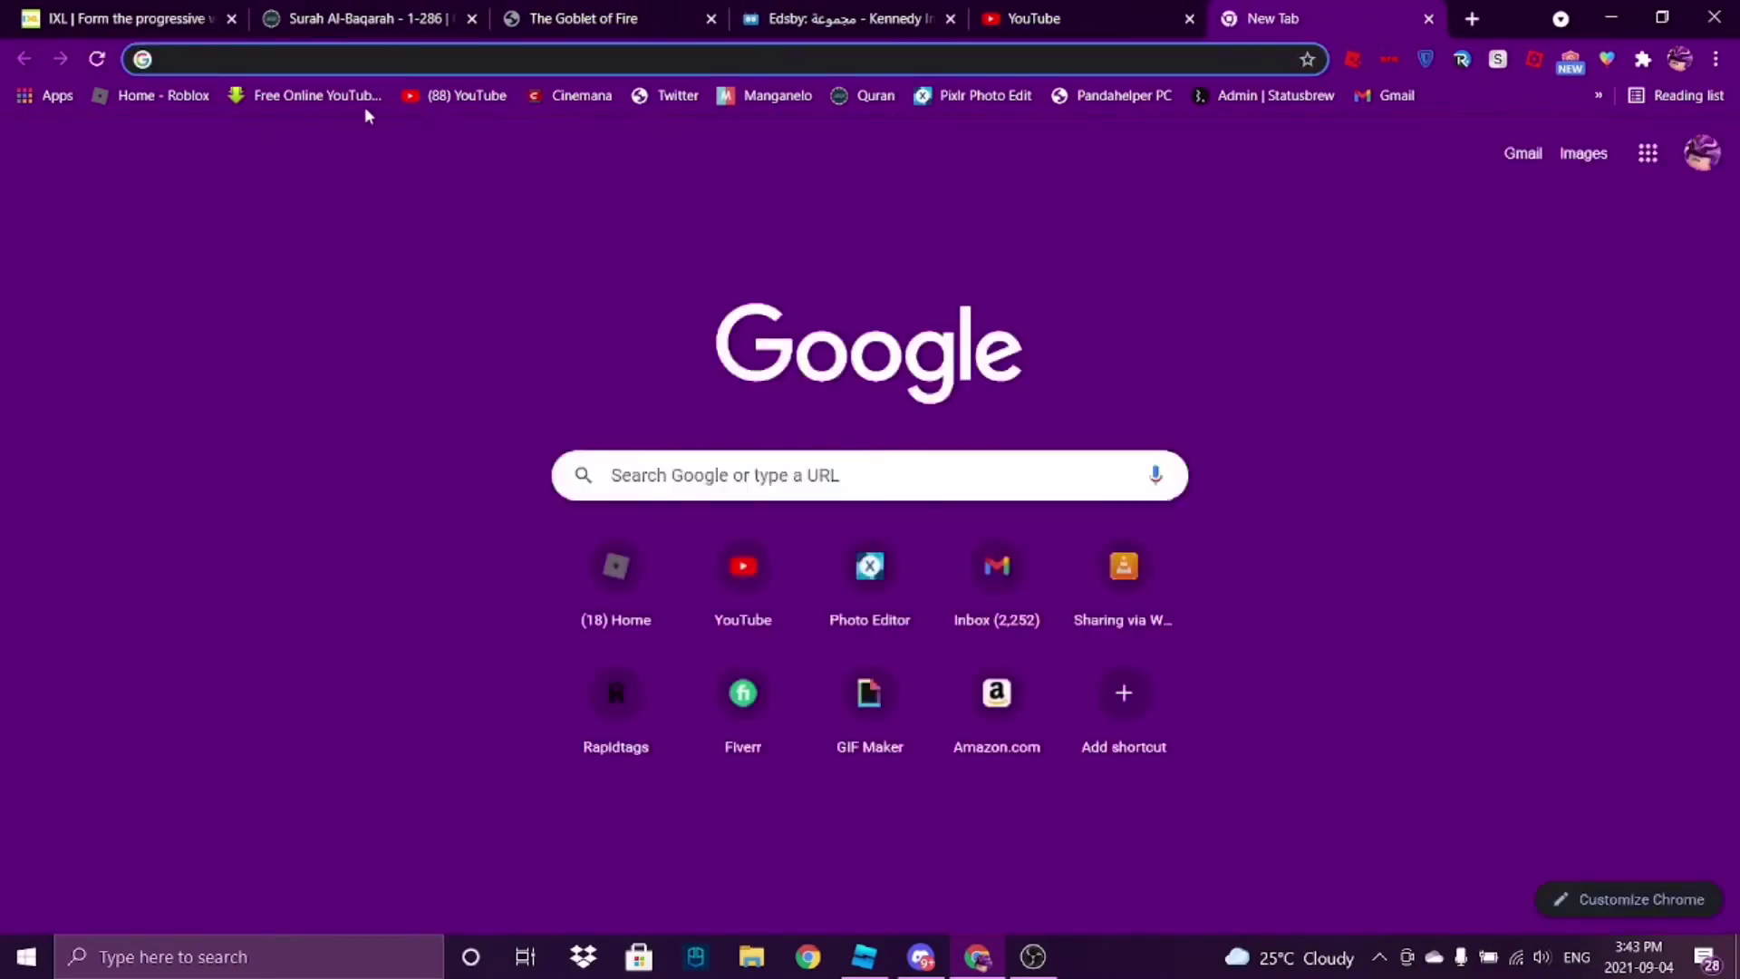
click(108, 98)
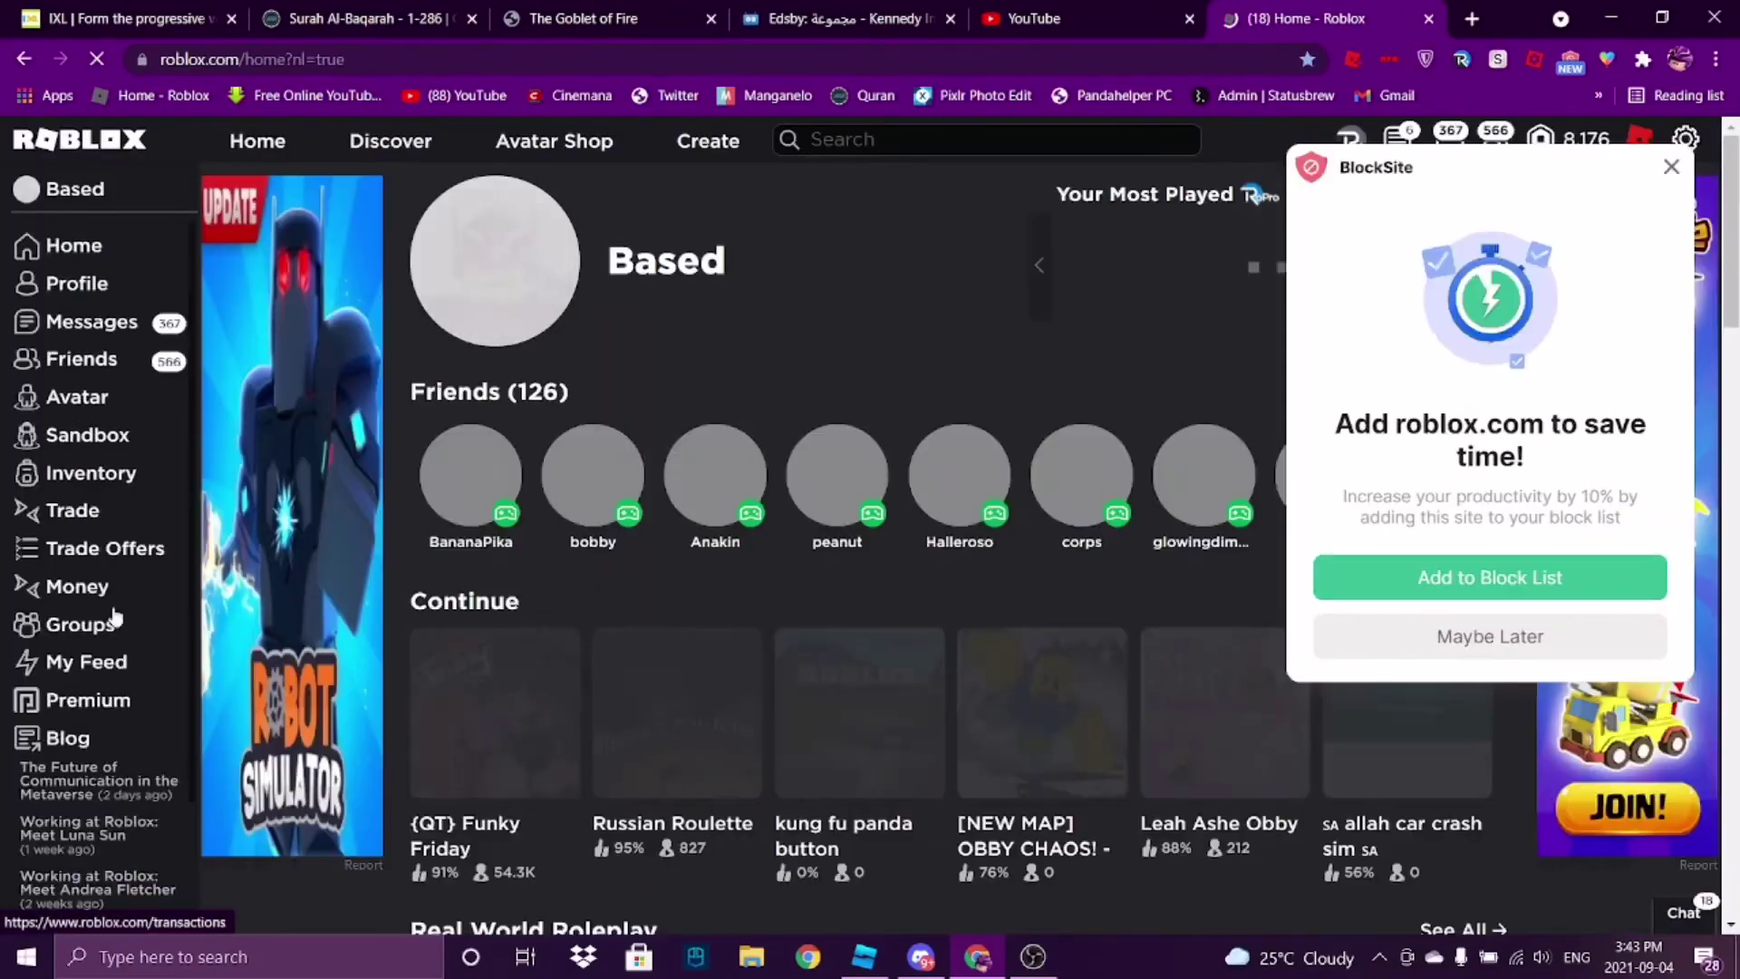
click(91, 642)
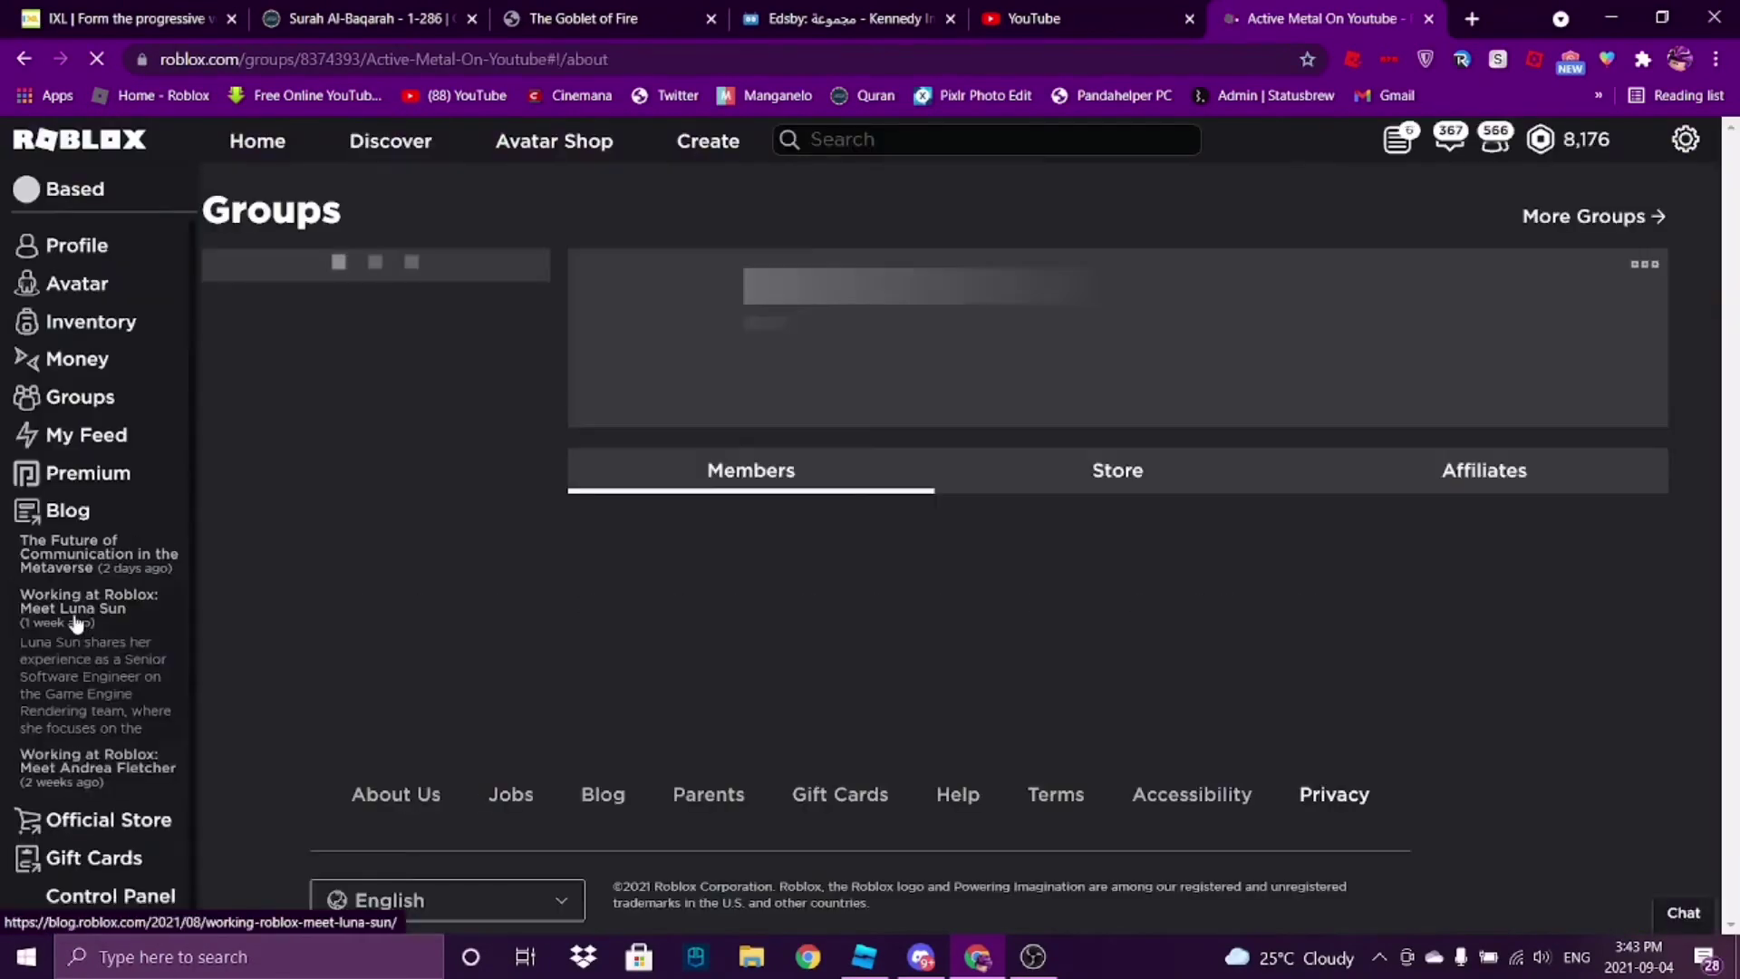
double_click(419, 59)
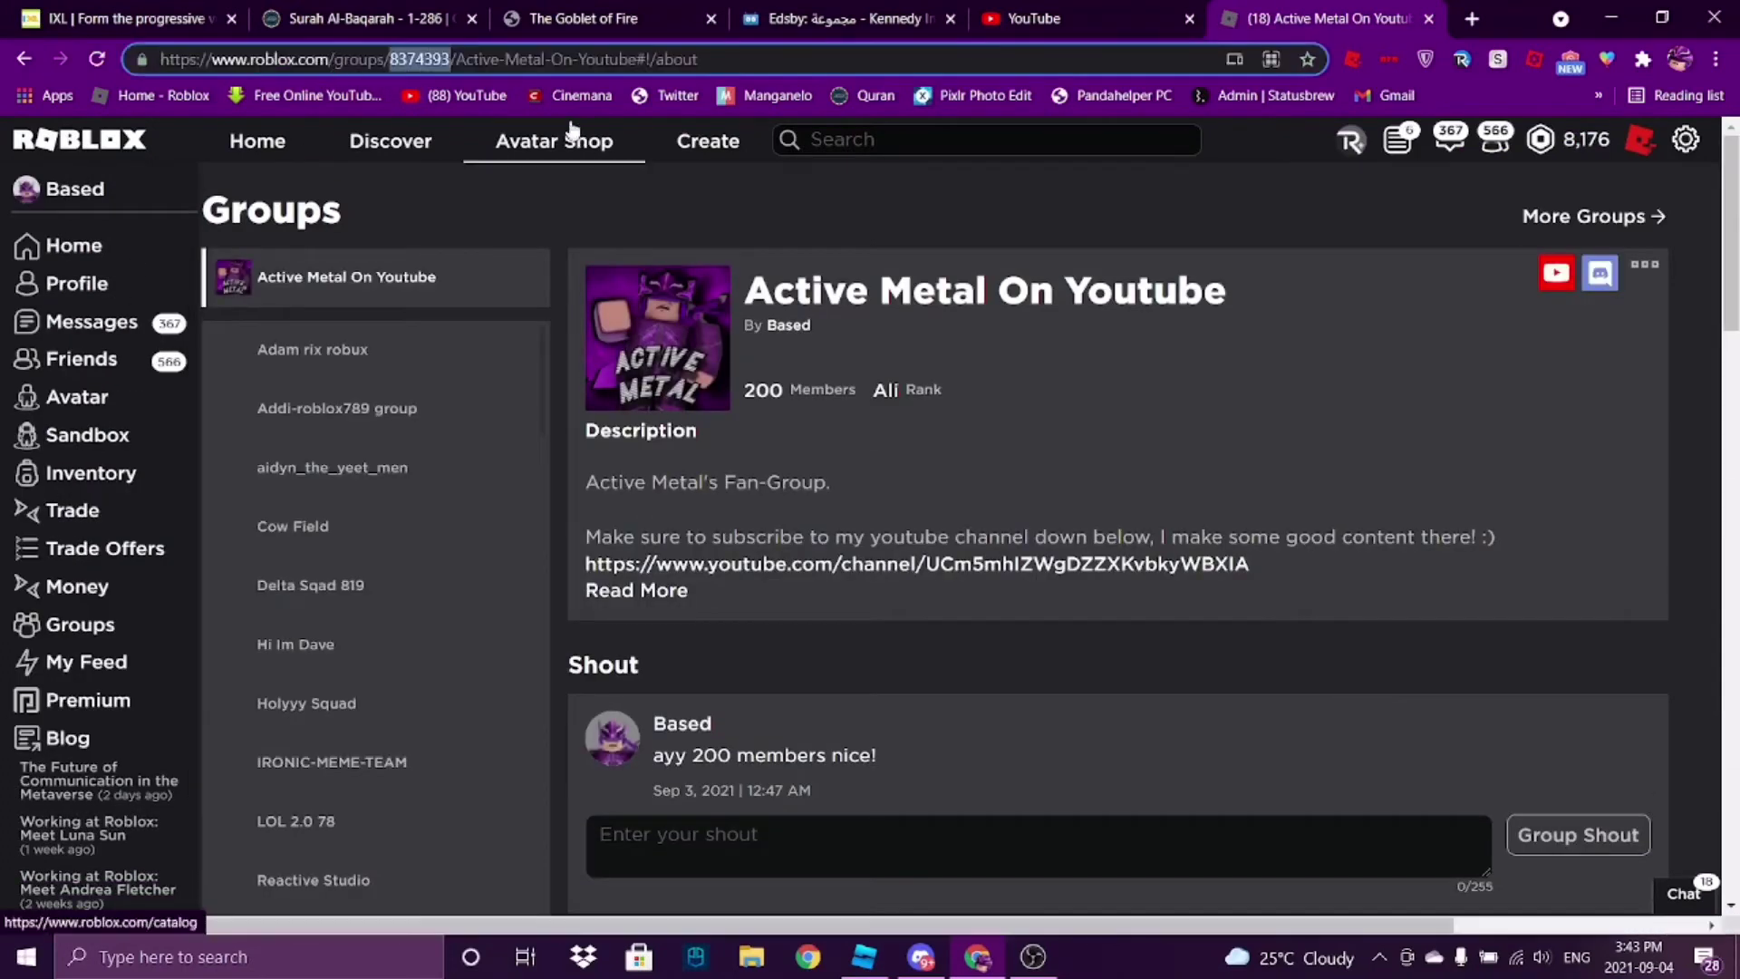
right_click(417, 60)
click(491, 221)
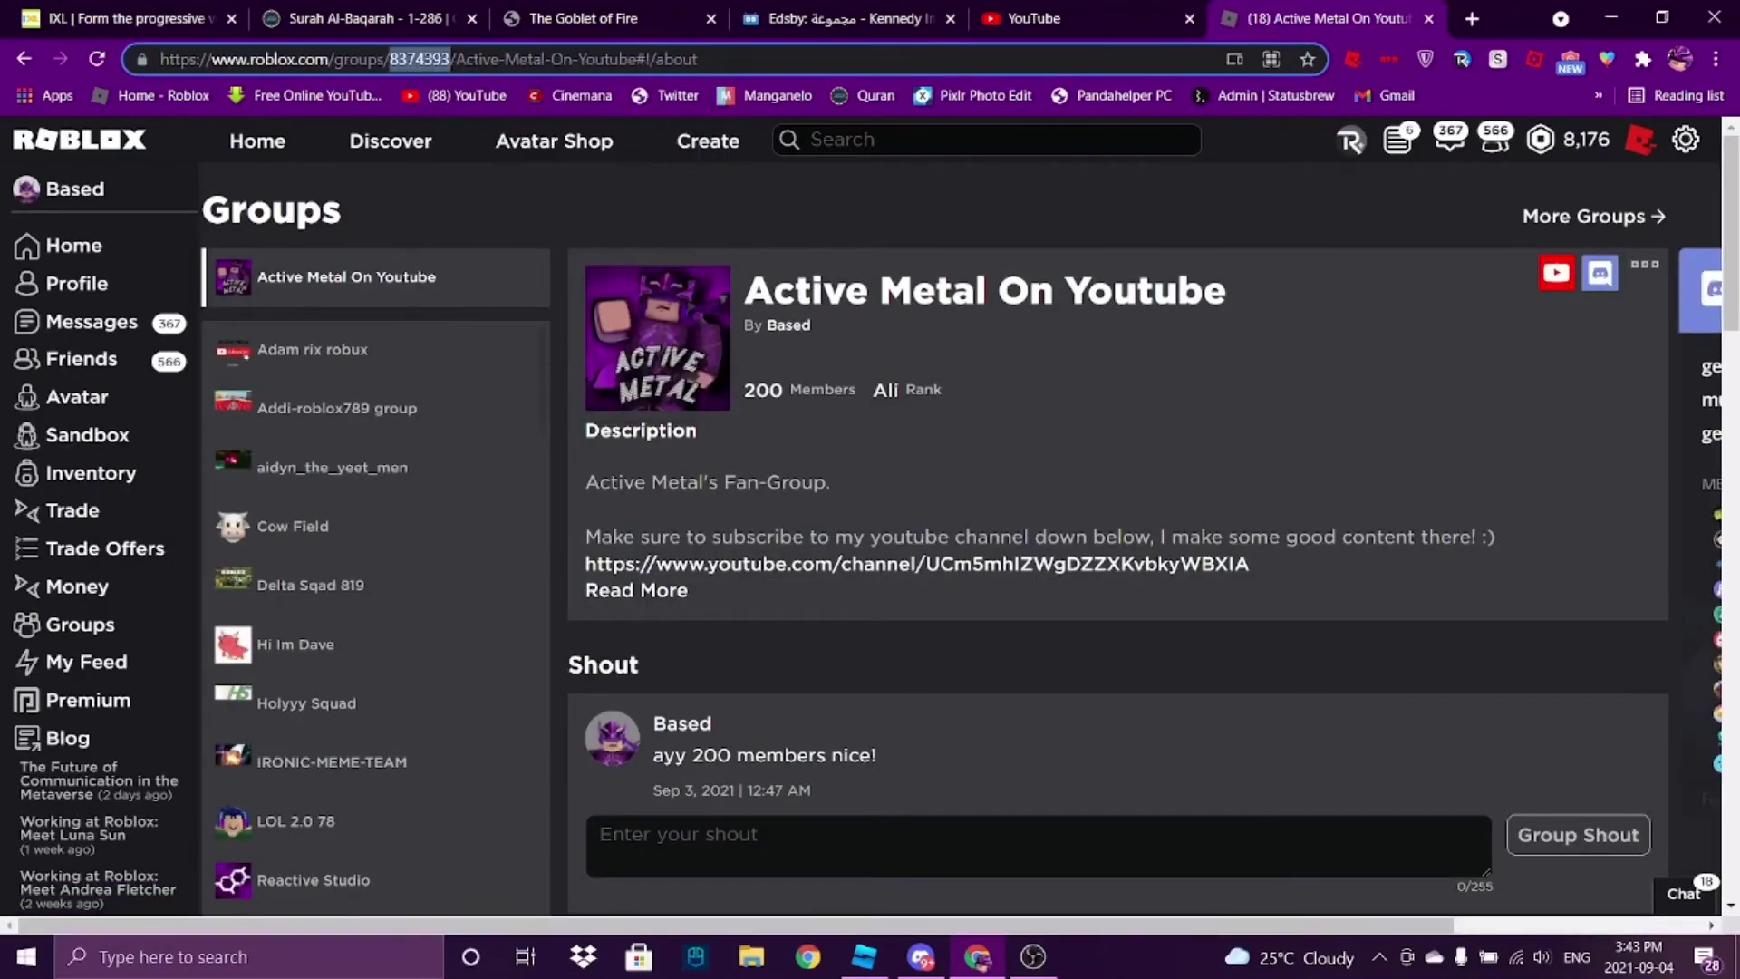
click(865, 957)
click(533, 178)
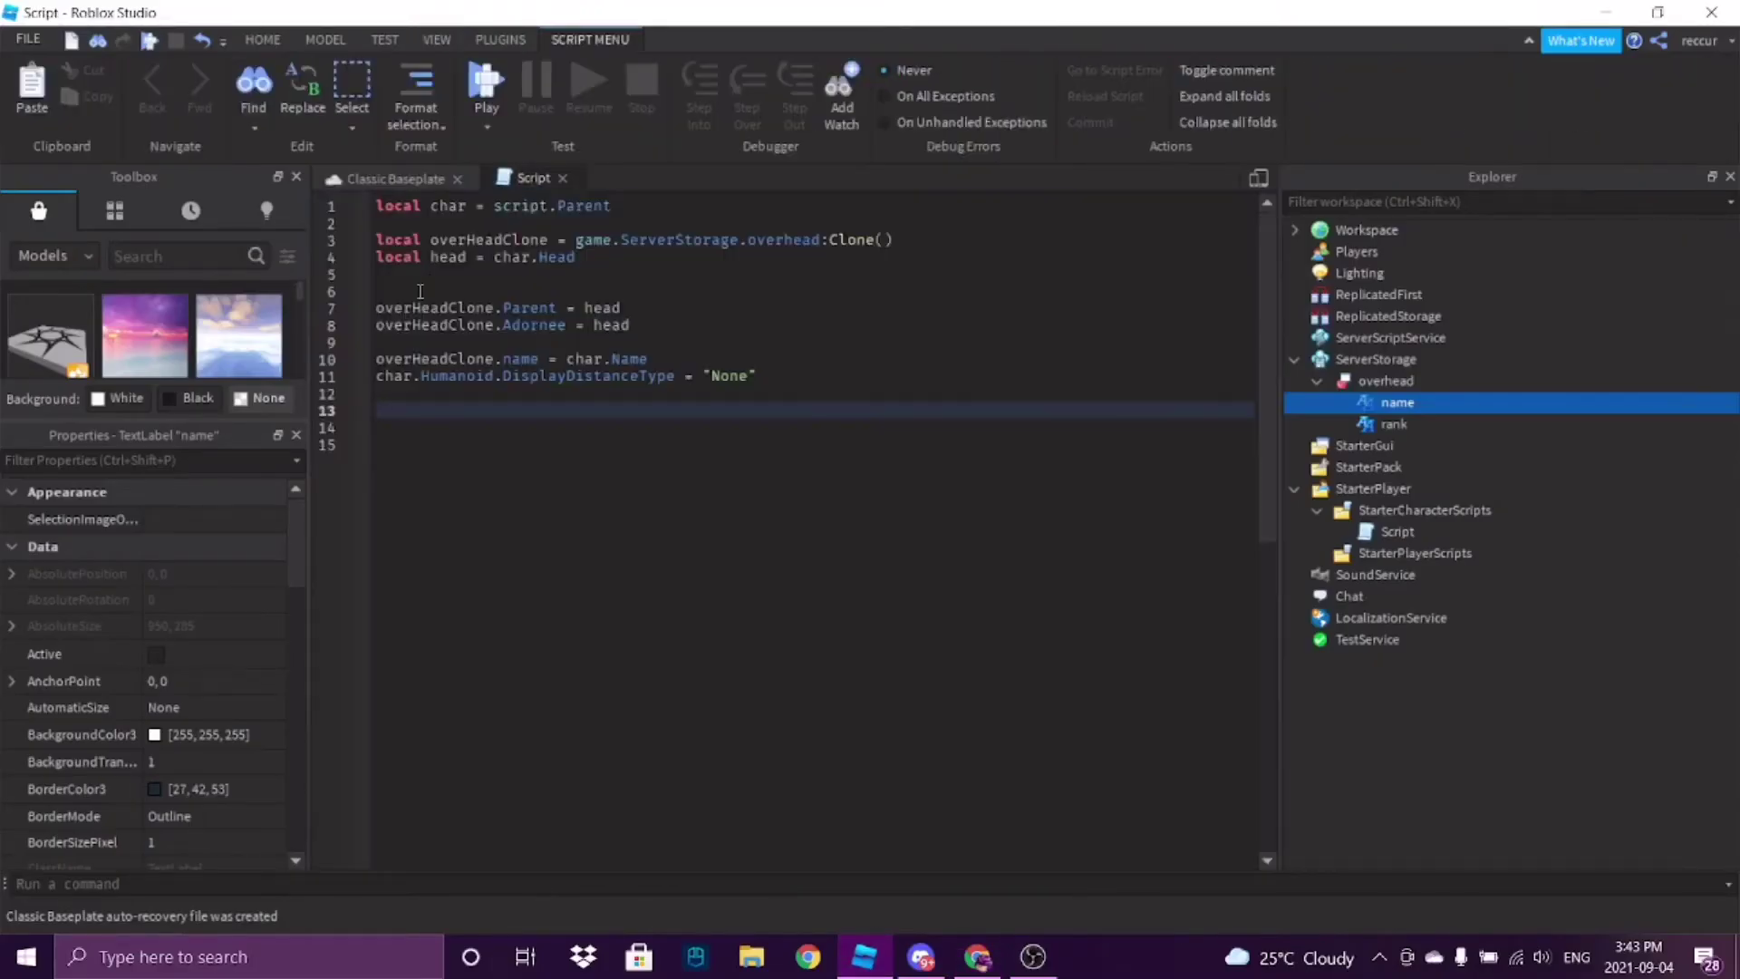
- Add local group = 8374393 on line 2 and begin for i, plr in pairs(game.Players. on line 14
click(425, 224)
text(lc)
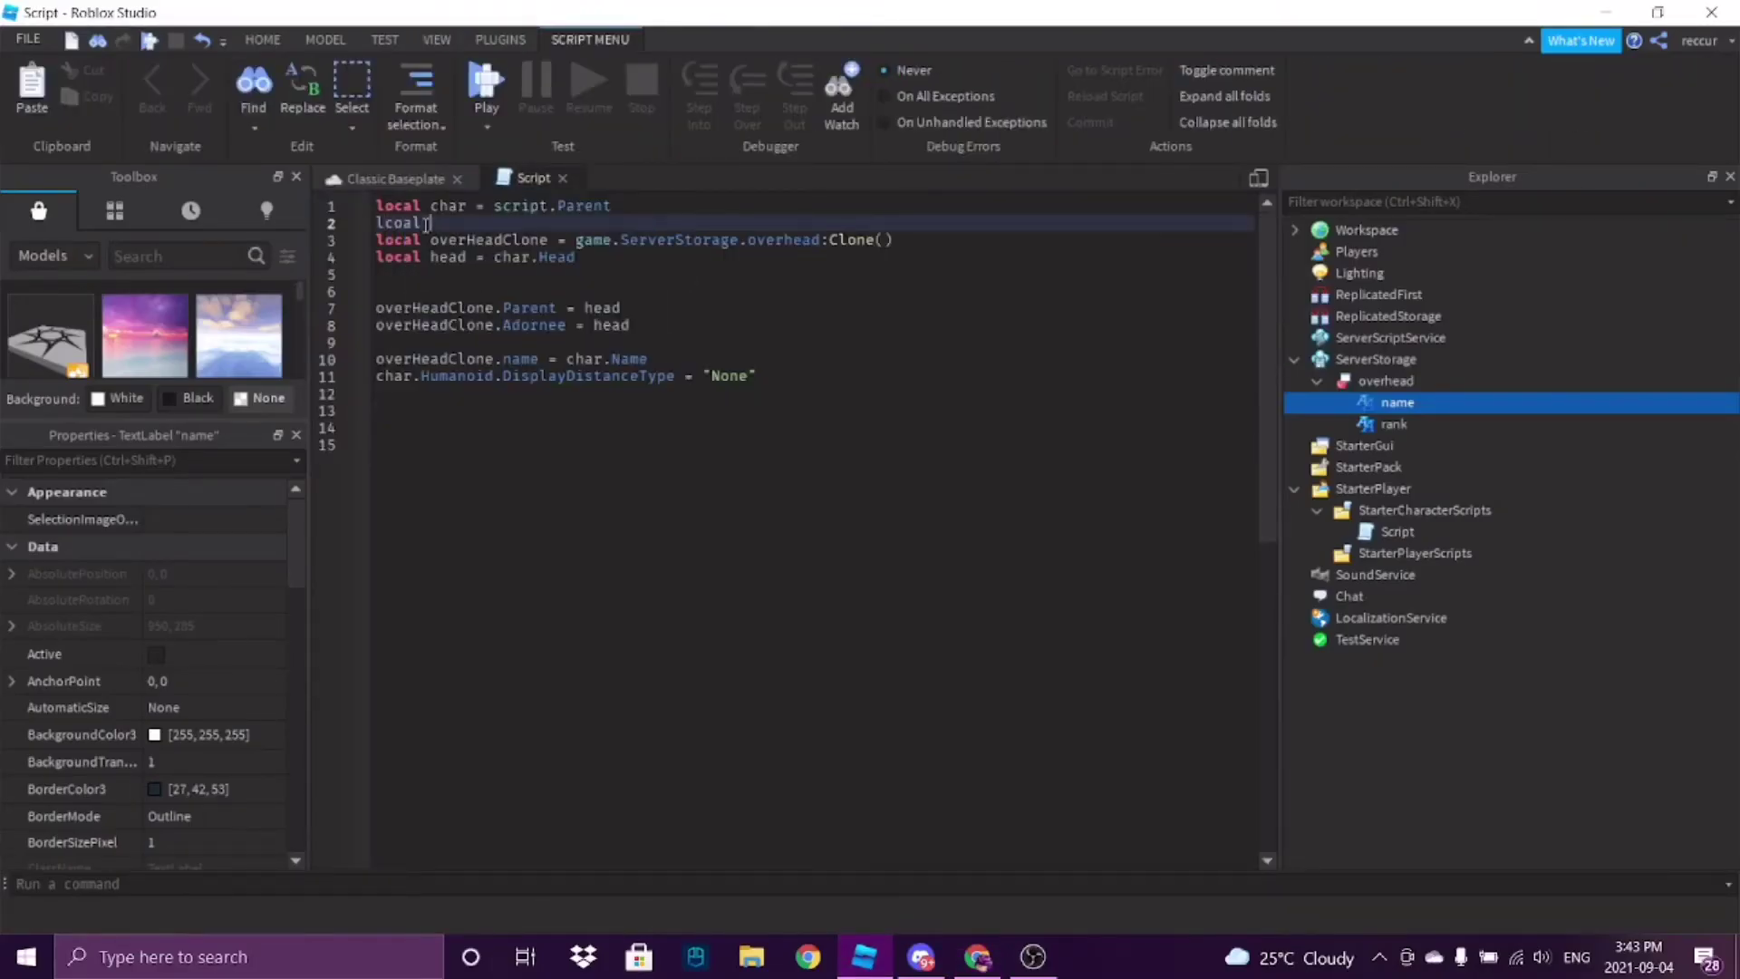
key(BackSpace)
text(ocal)
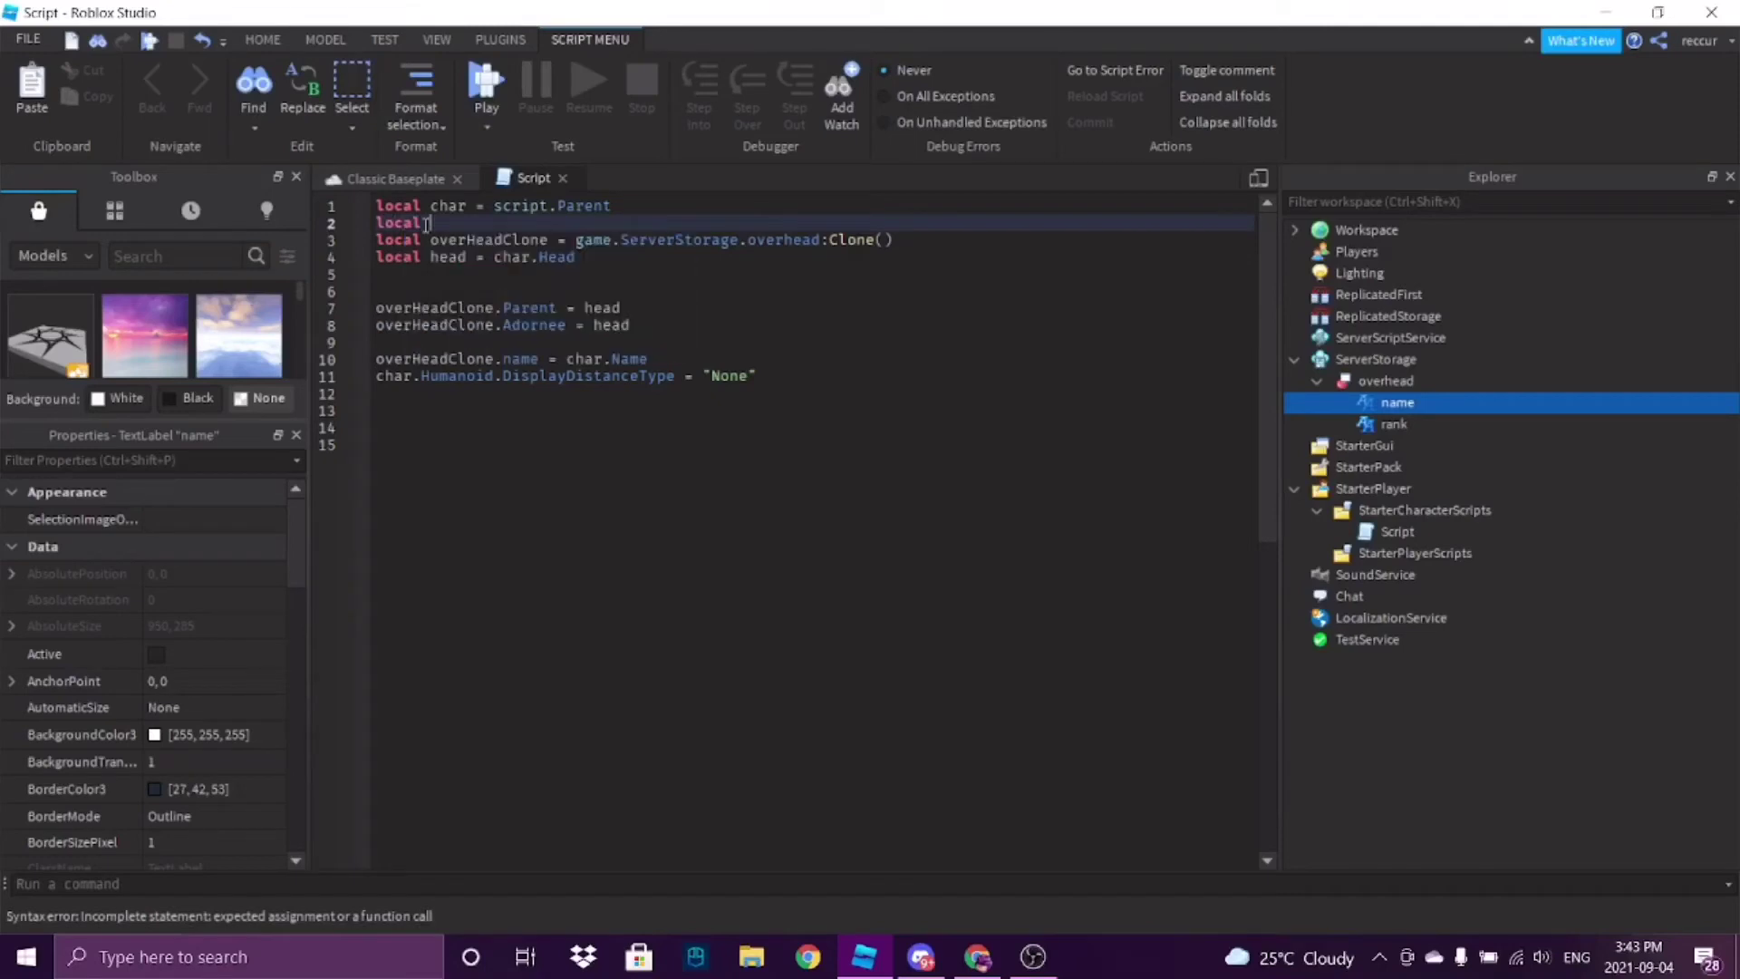
text( group = 8374393)
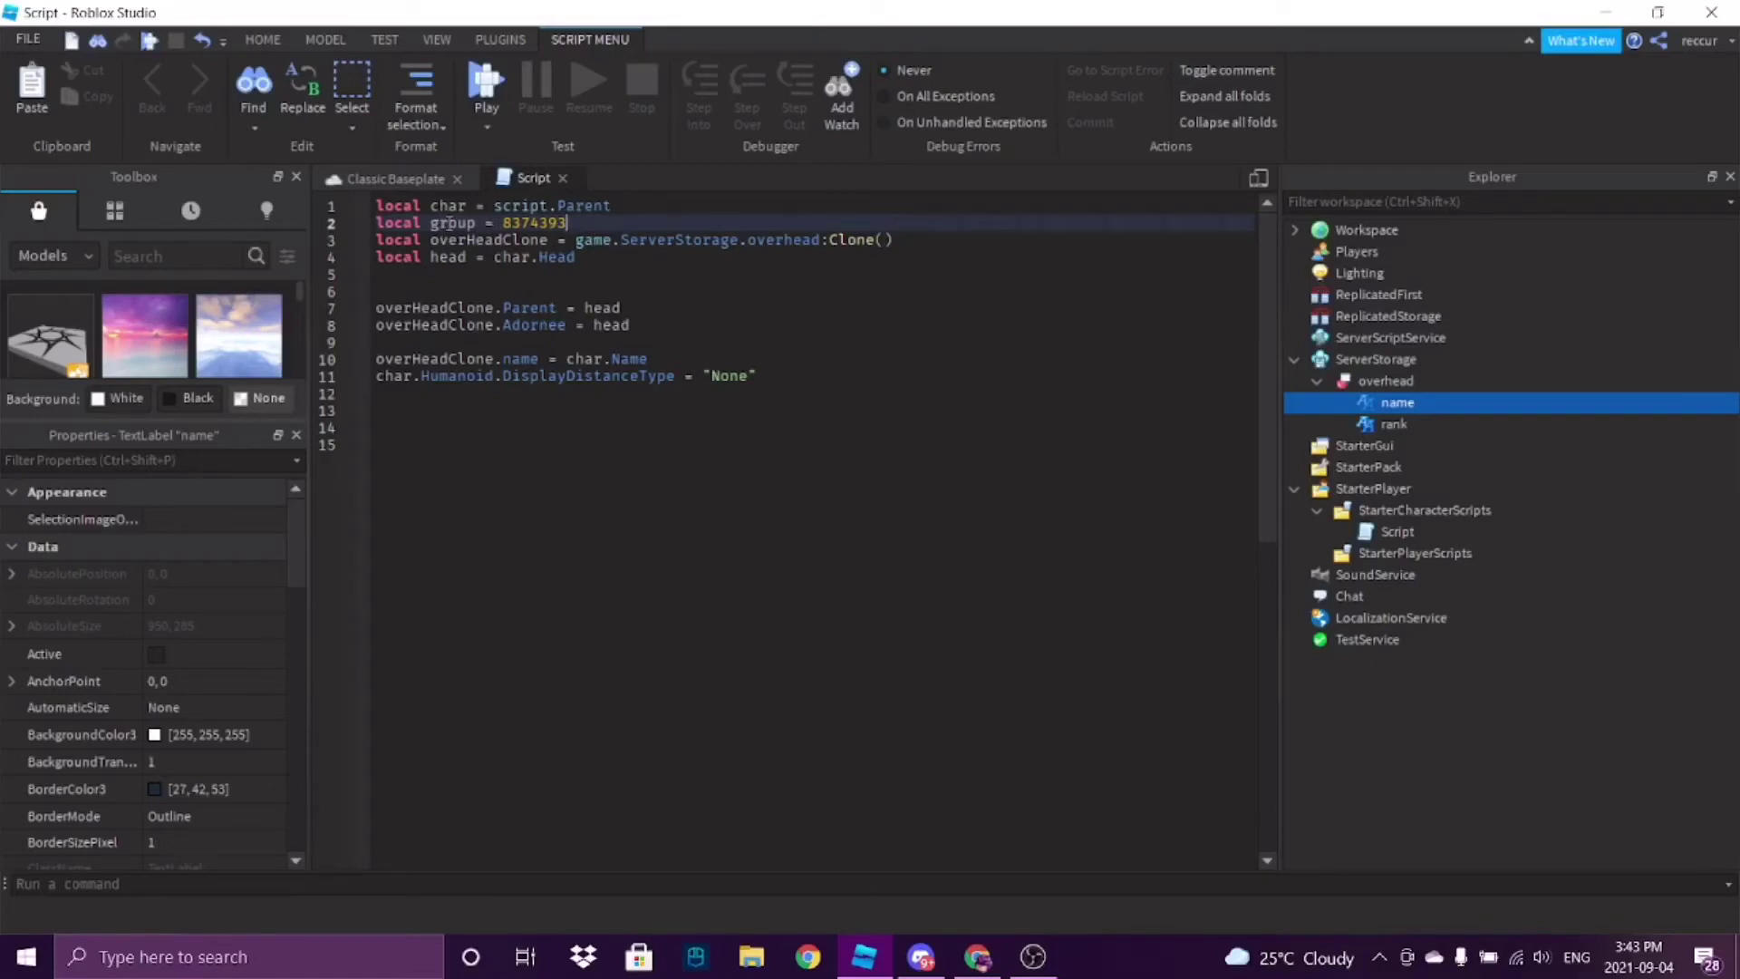
click(795, 422)
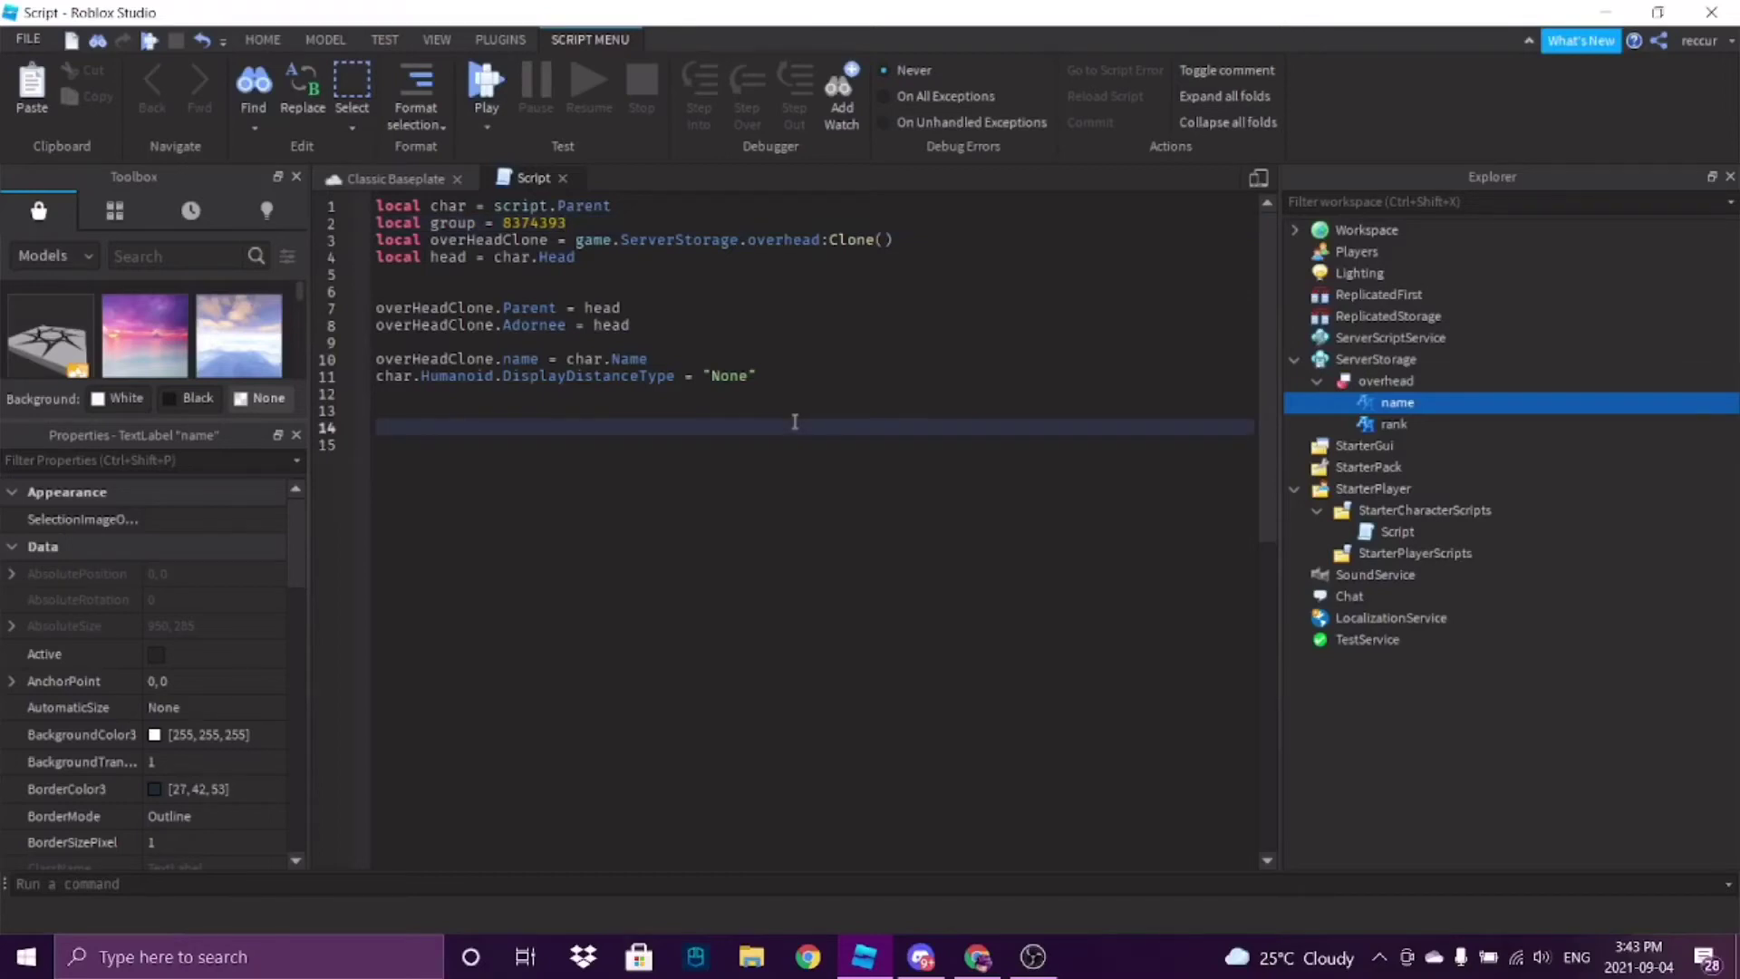
text(for i, plr in pairs()
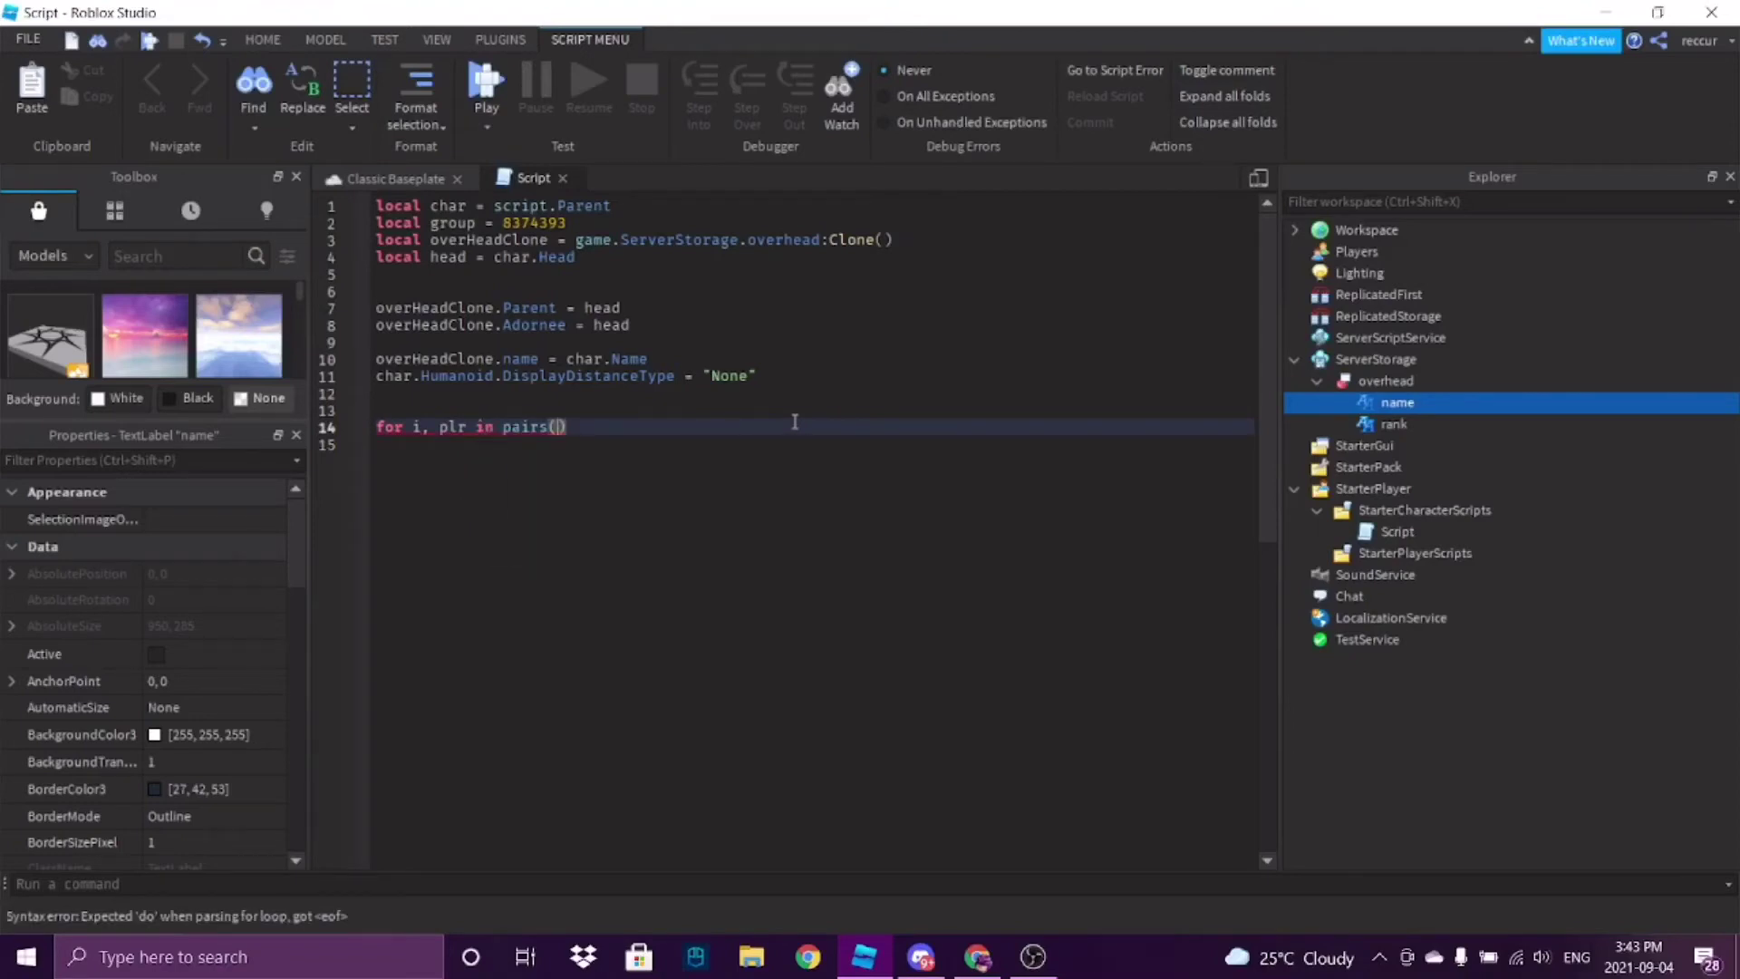
text(game.Players.)
- Complete the loop header as for i, plr in pairs(game.Players:GetChildren()) do
key(BackSpace)
text(:GetChildren())
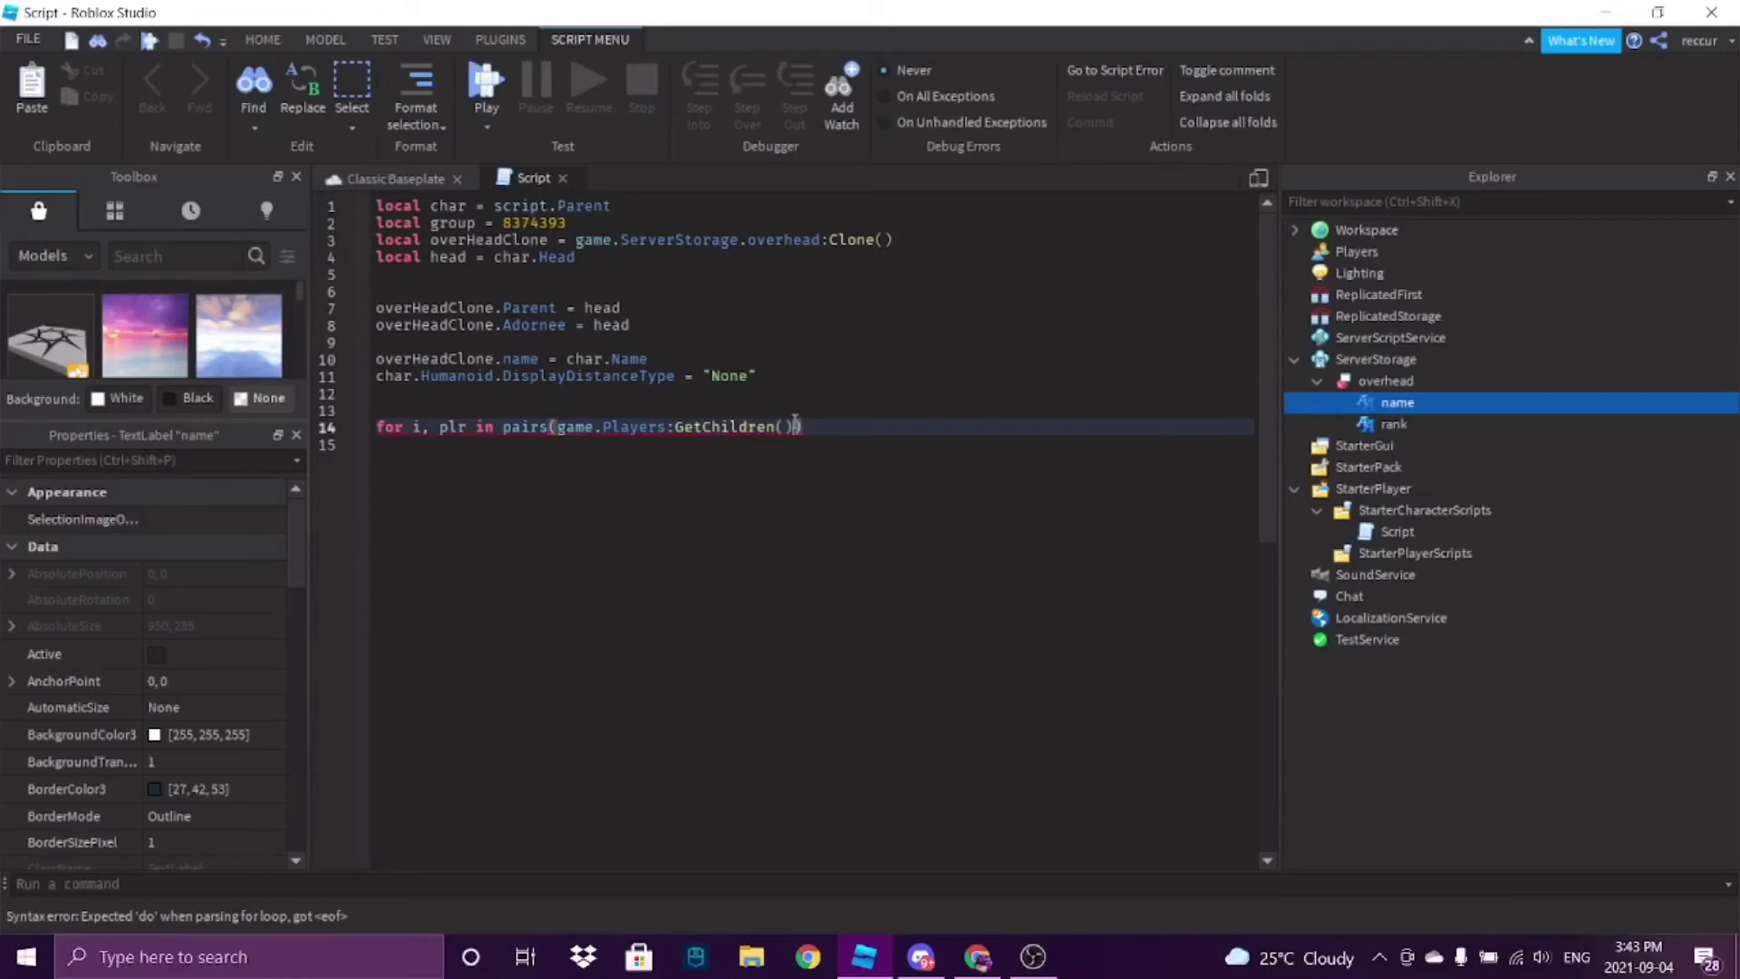
click(795, 421)
key(End)
text(do)
key(Return)
key(Return)
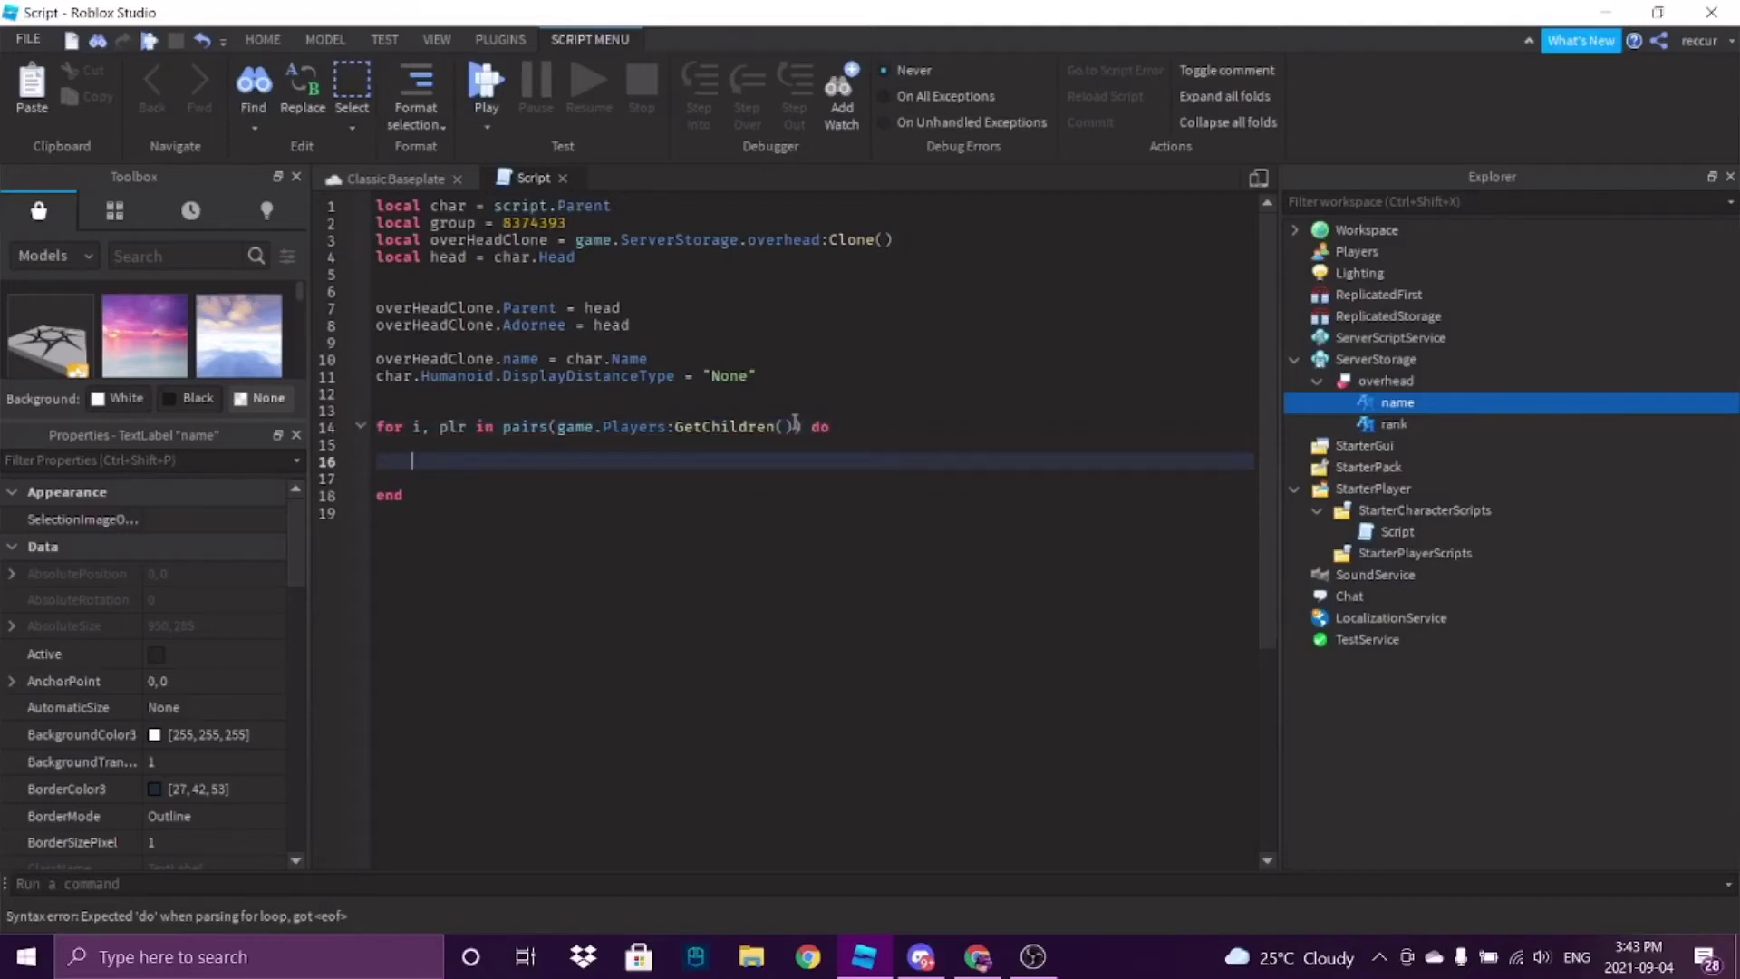
- Add if plr.Name == char.Name then inside the loop with a blank body line
text(if plr.Name)
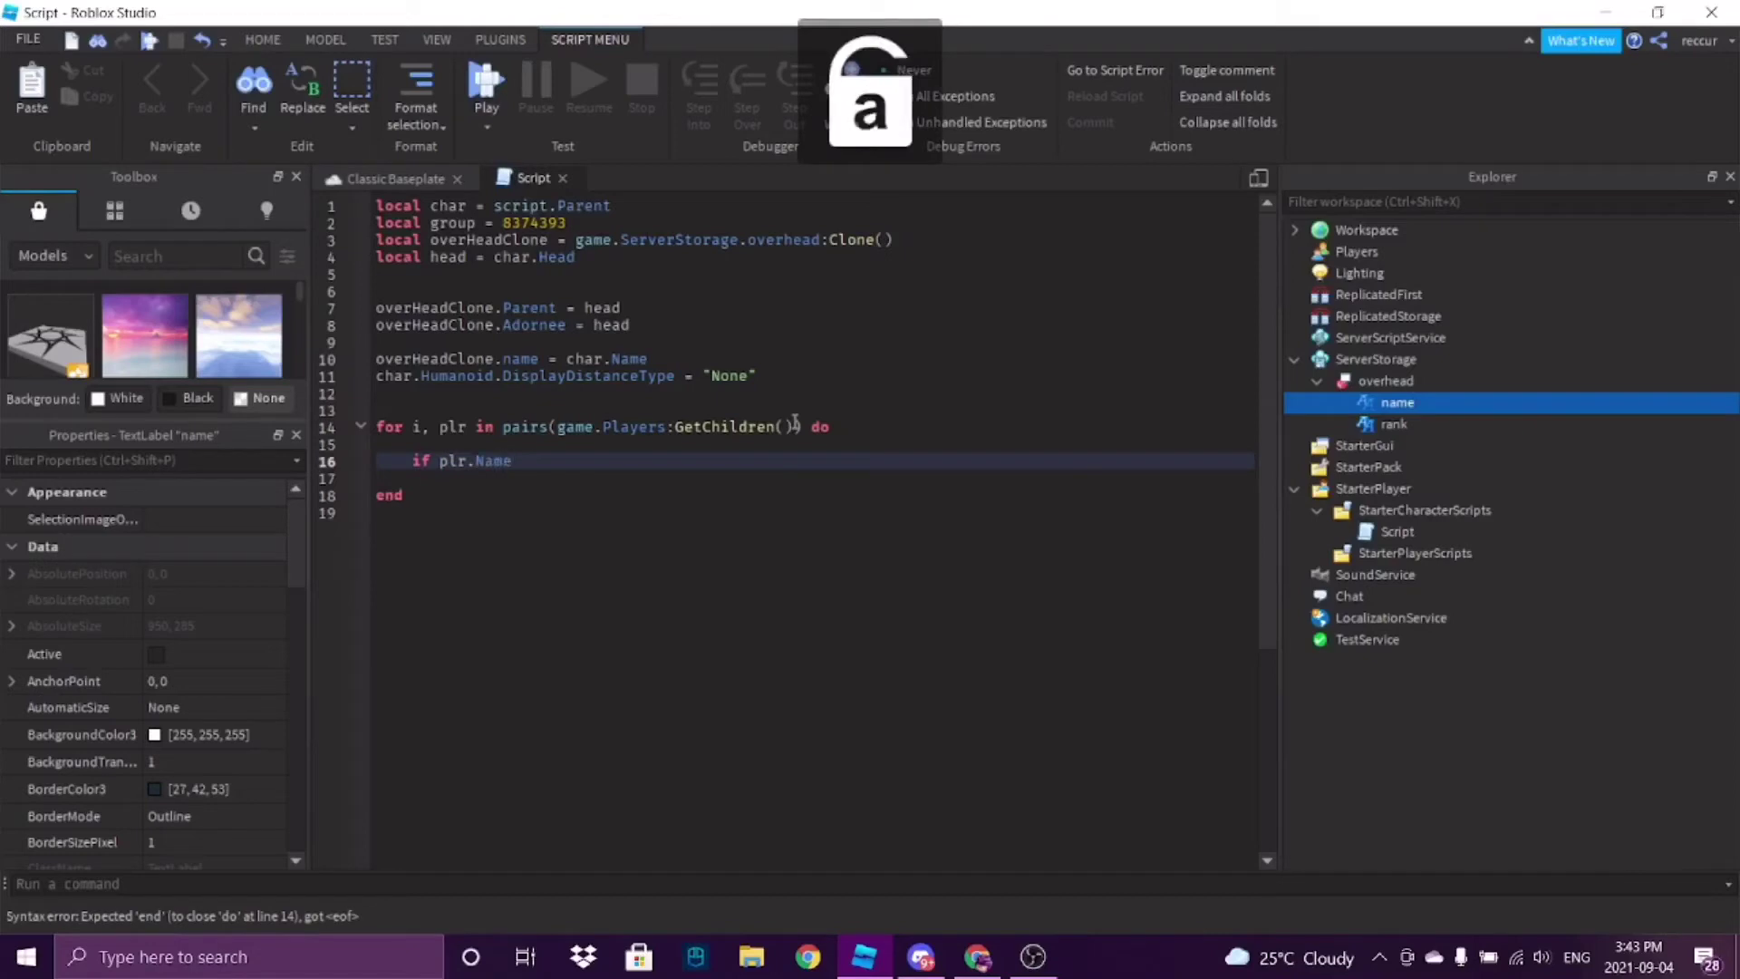
text( = char.Name)
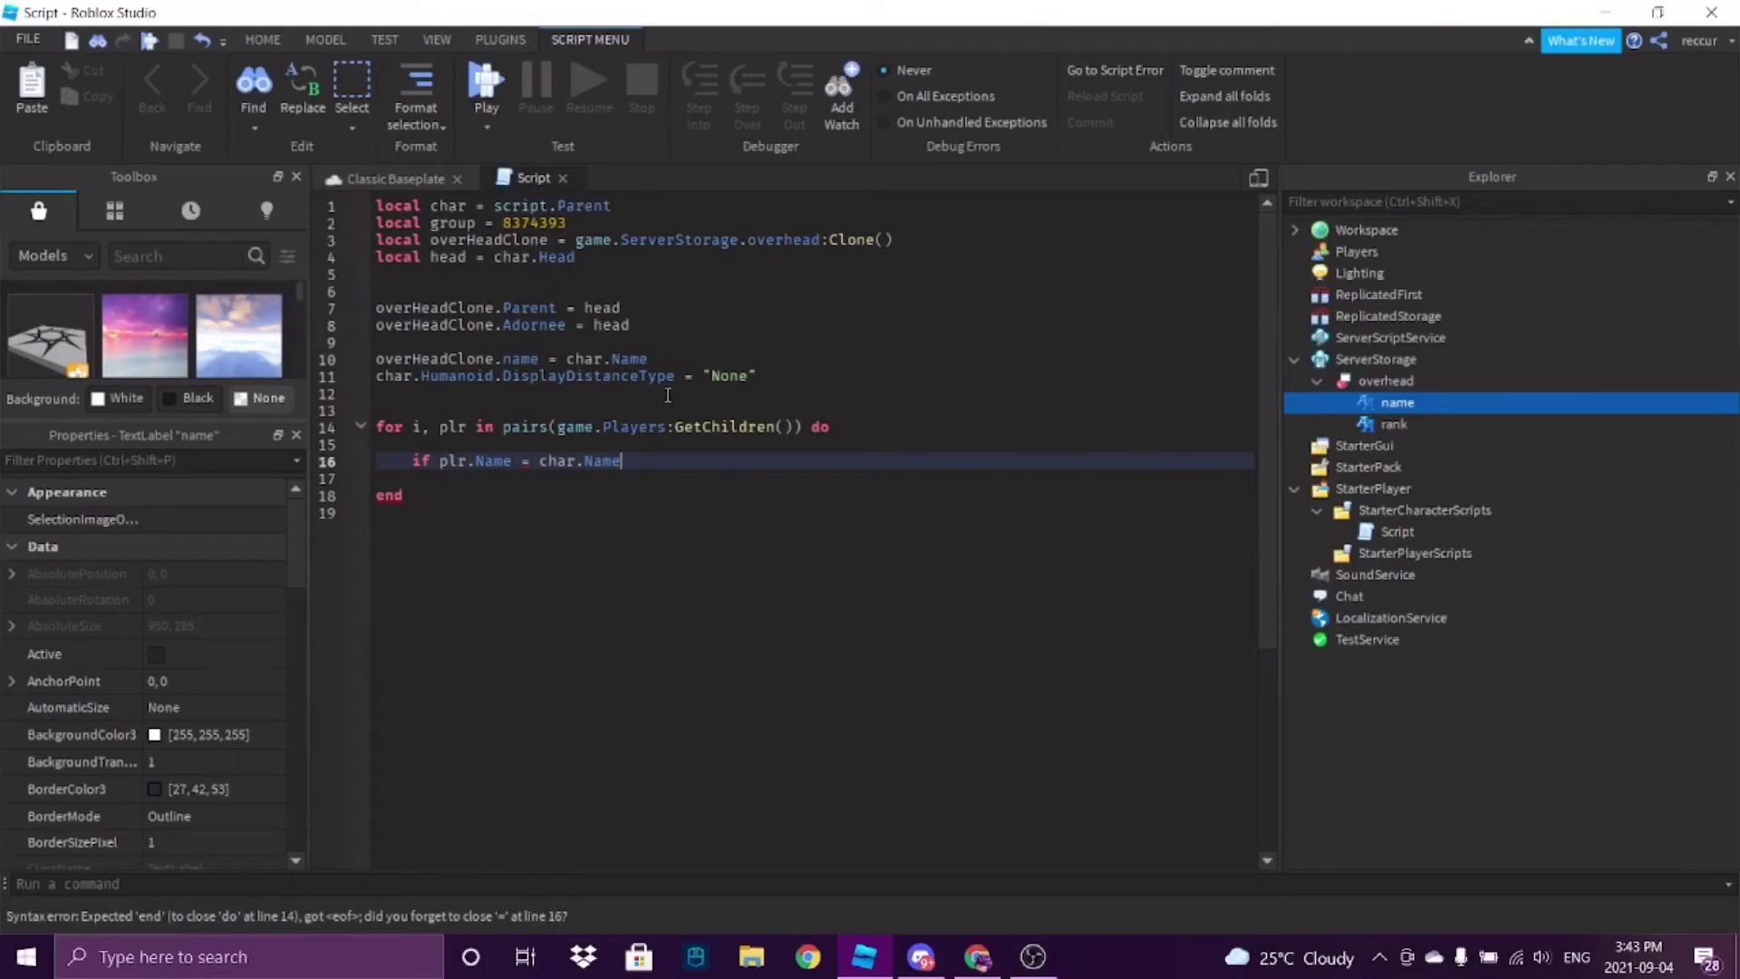
click(524, 461)
text(=)
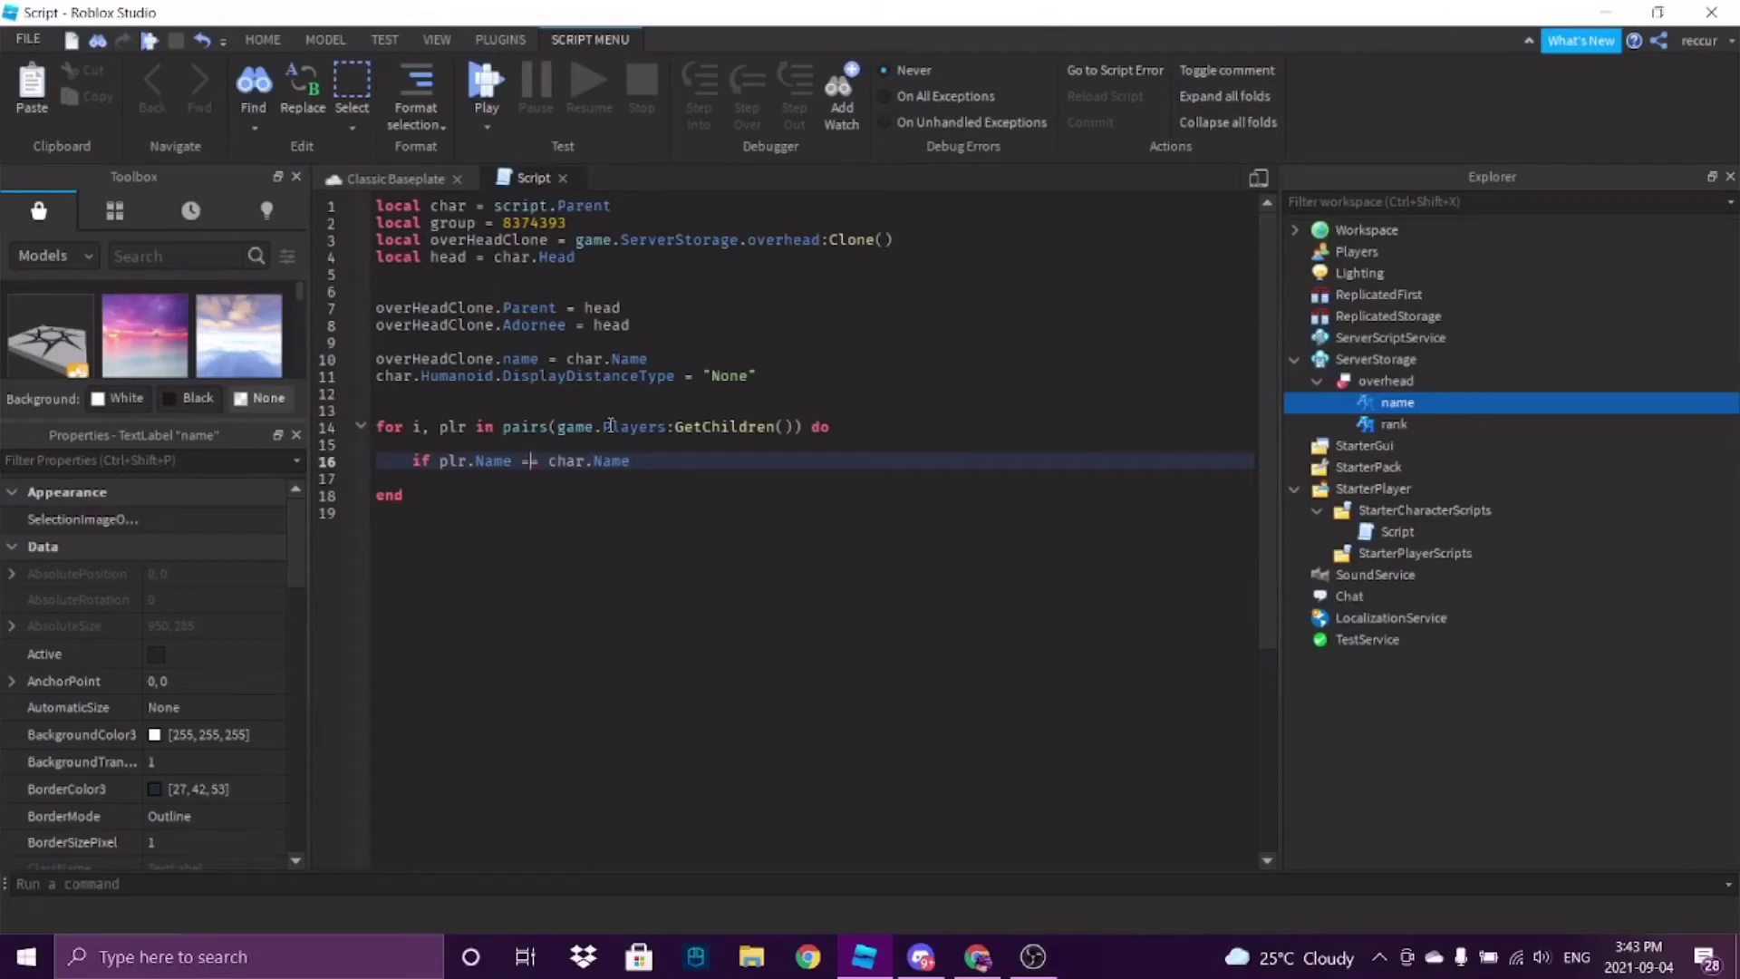
click(654, 463)
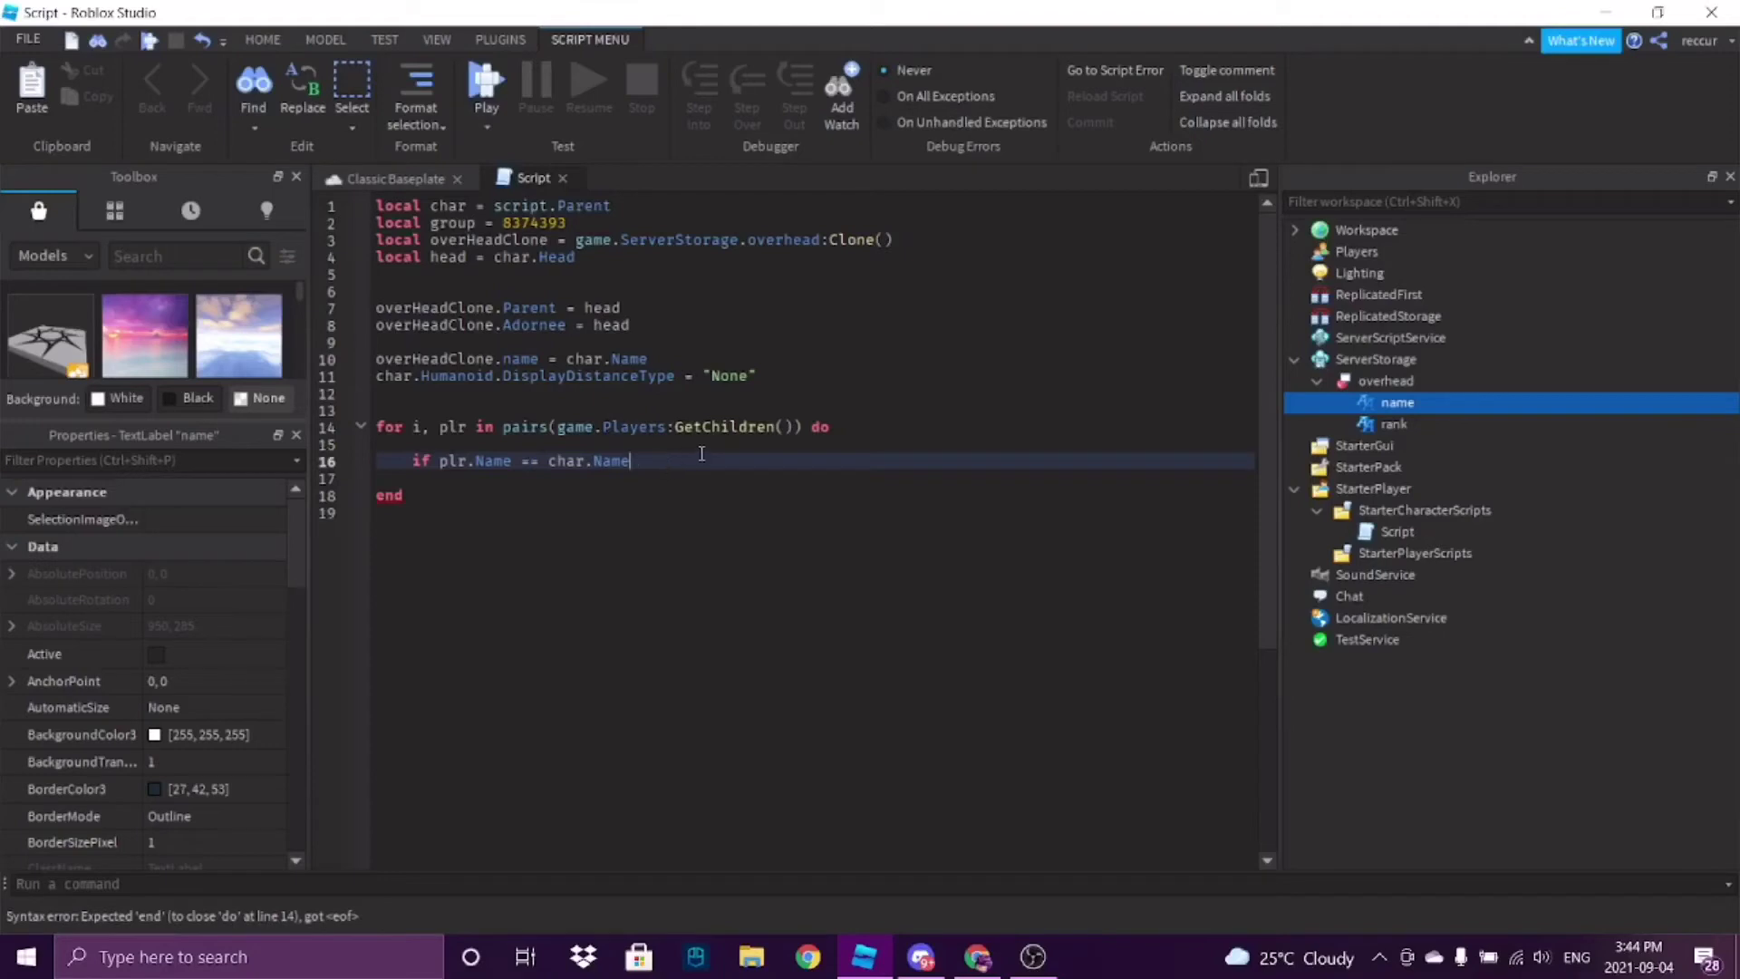
text(then)
key(Return)
key(Return)
key(Return)
key(Up)
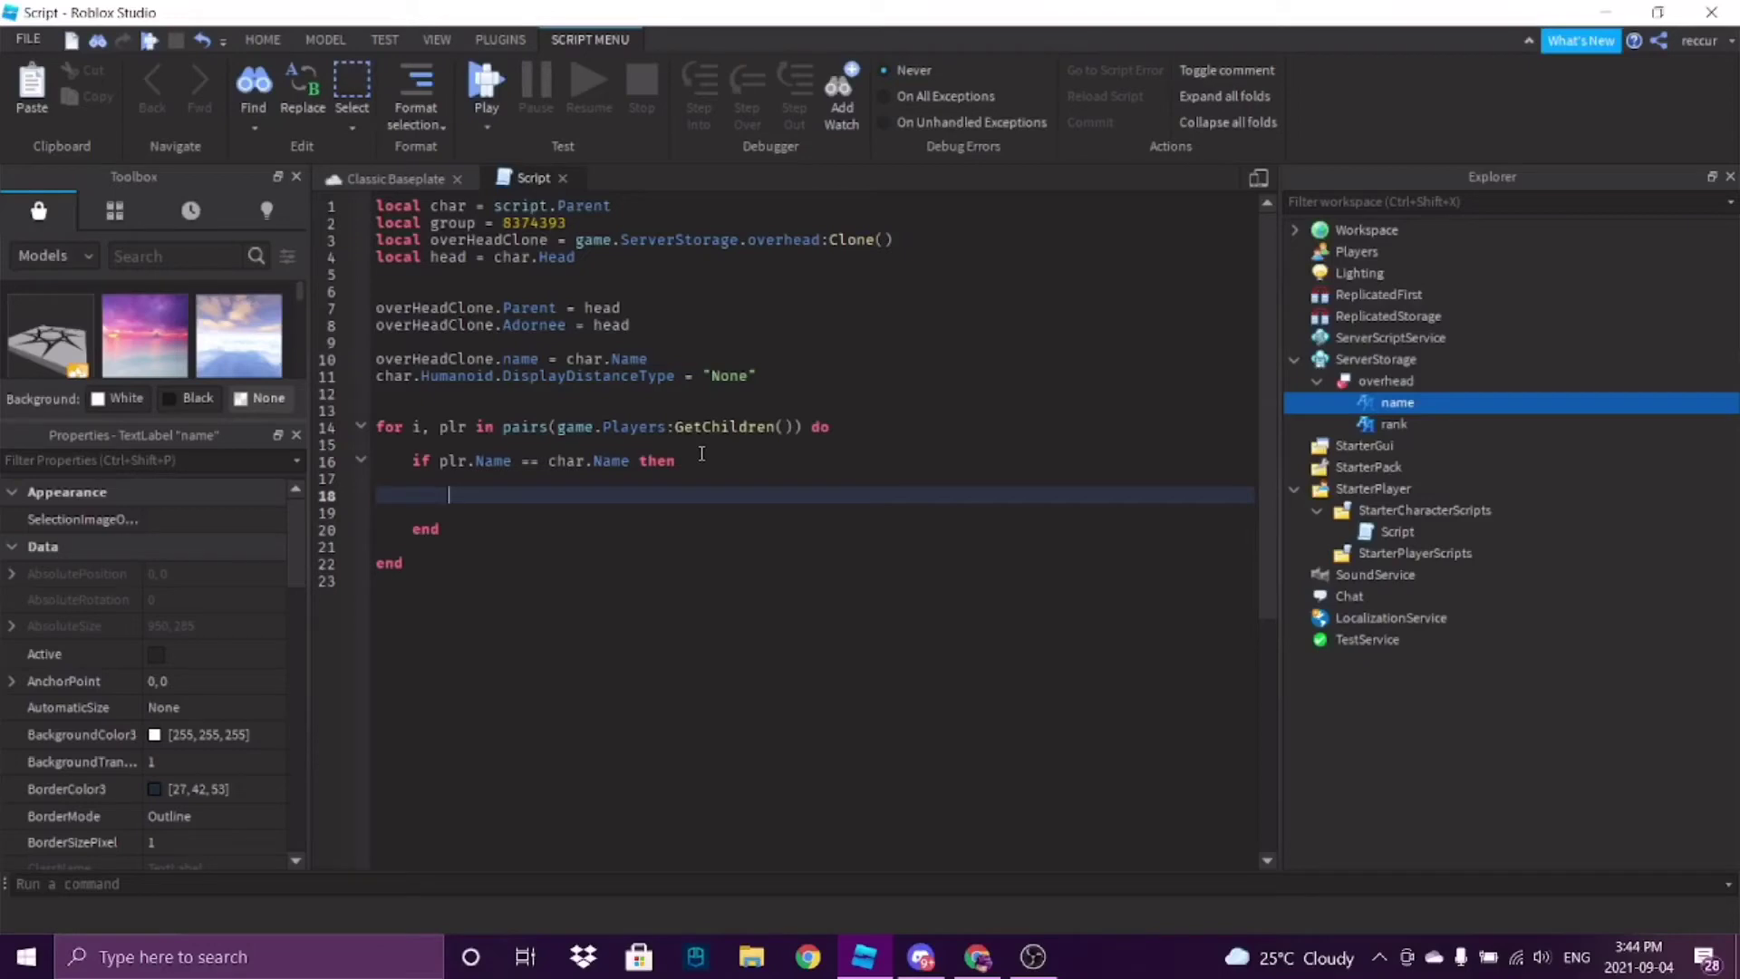
- Start a plr: method call on line 18, then erase the half-typed call
text(plr)
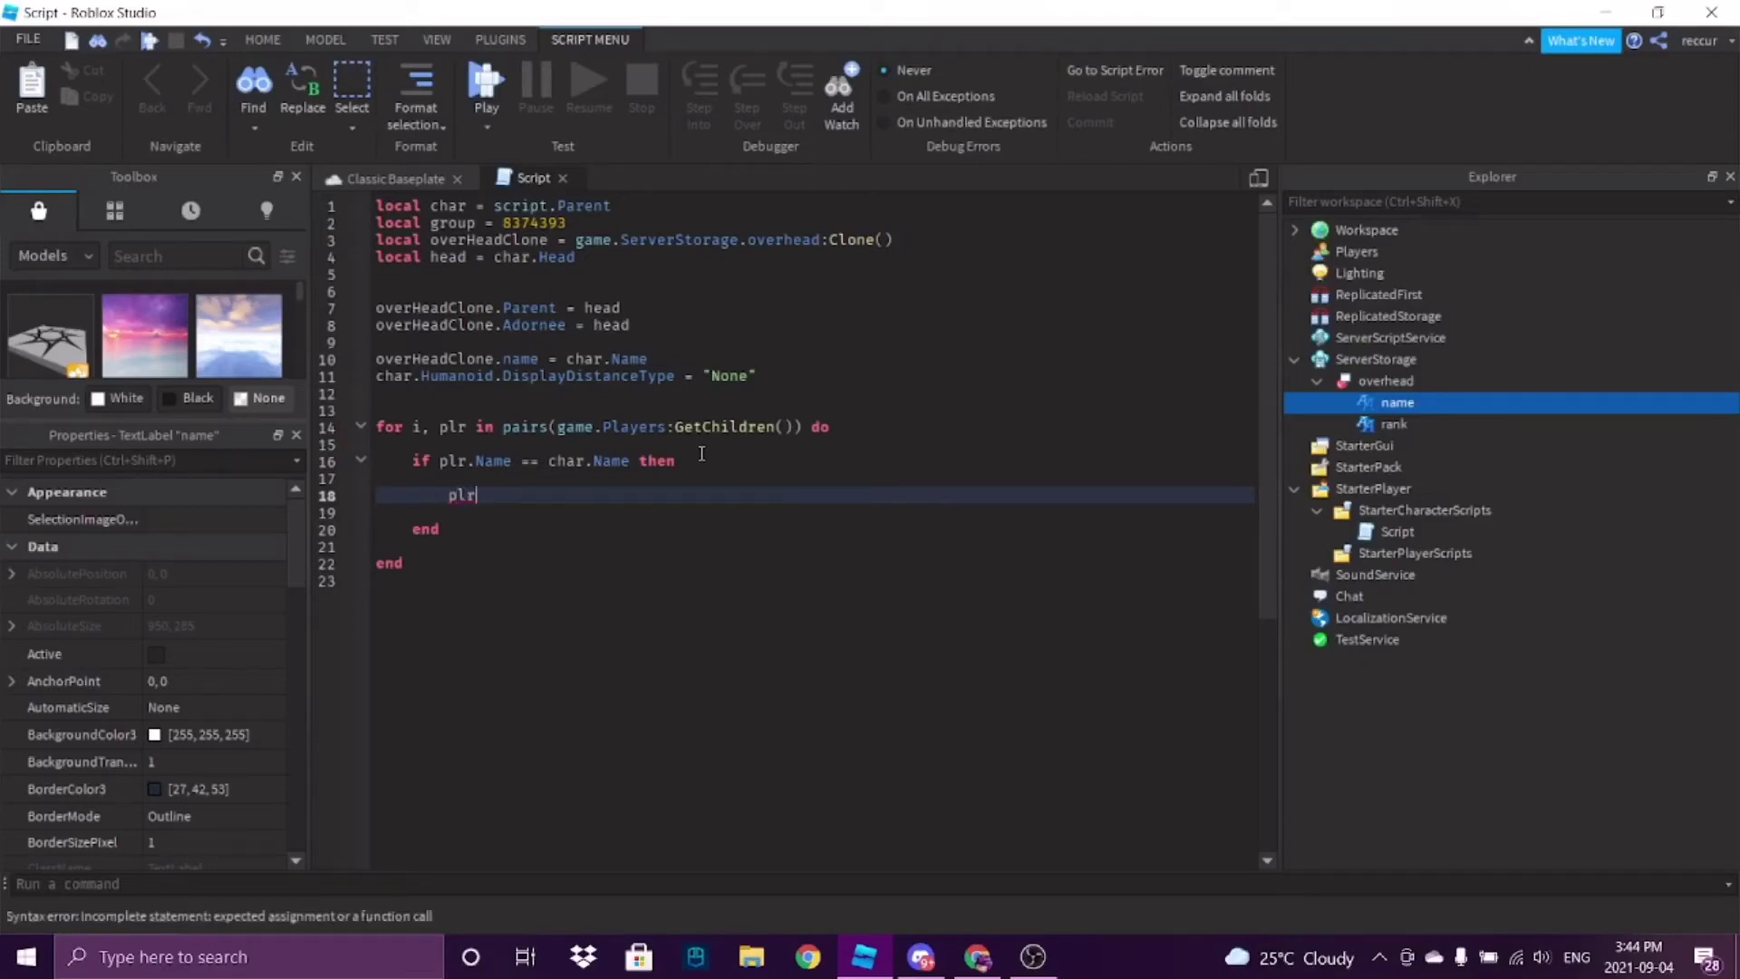
text(:)
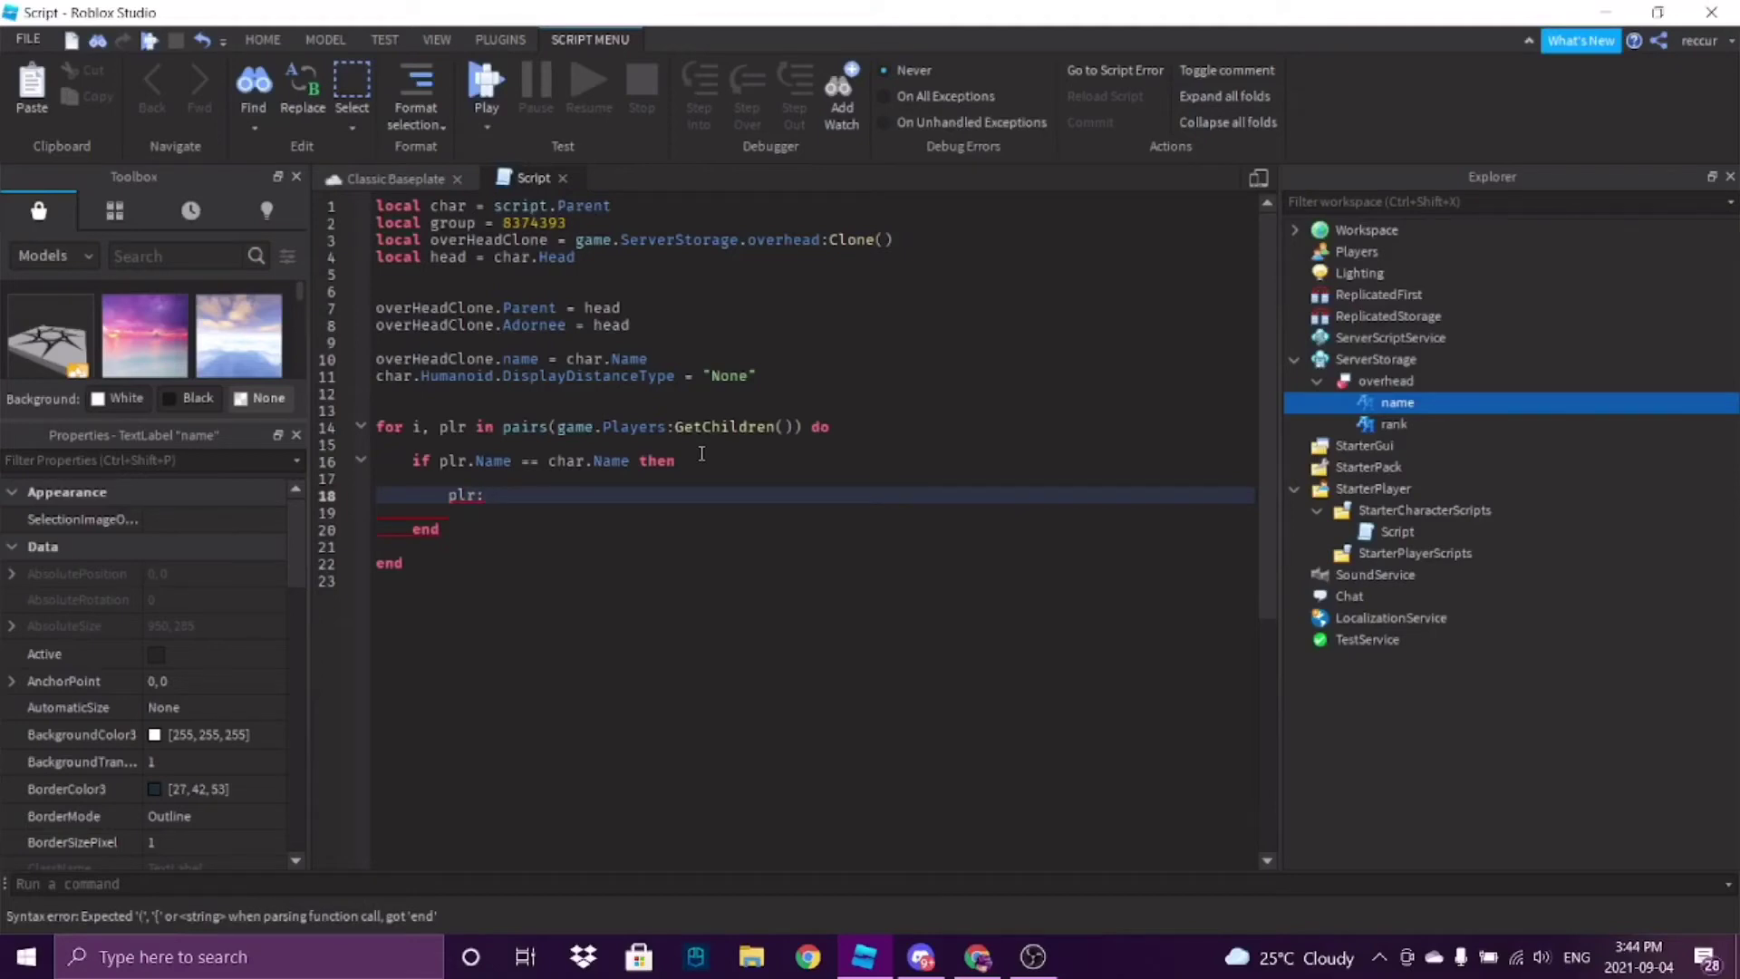
key(Caps_Lock)
text(GET)
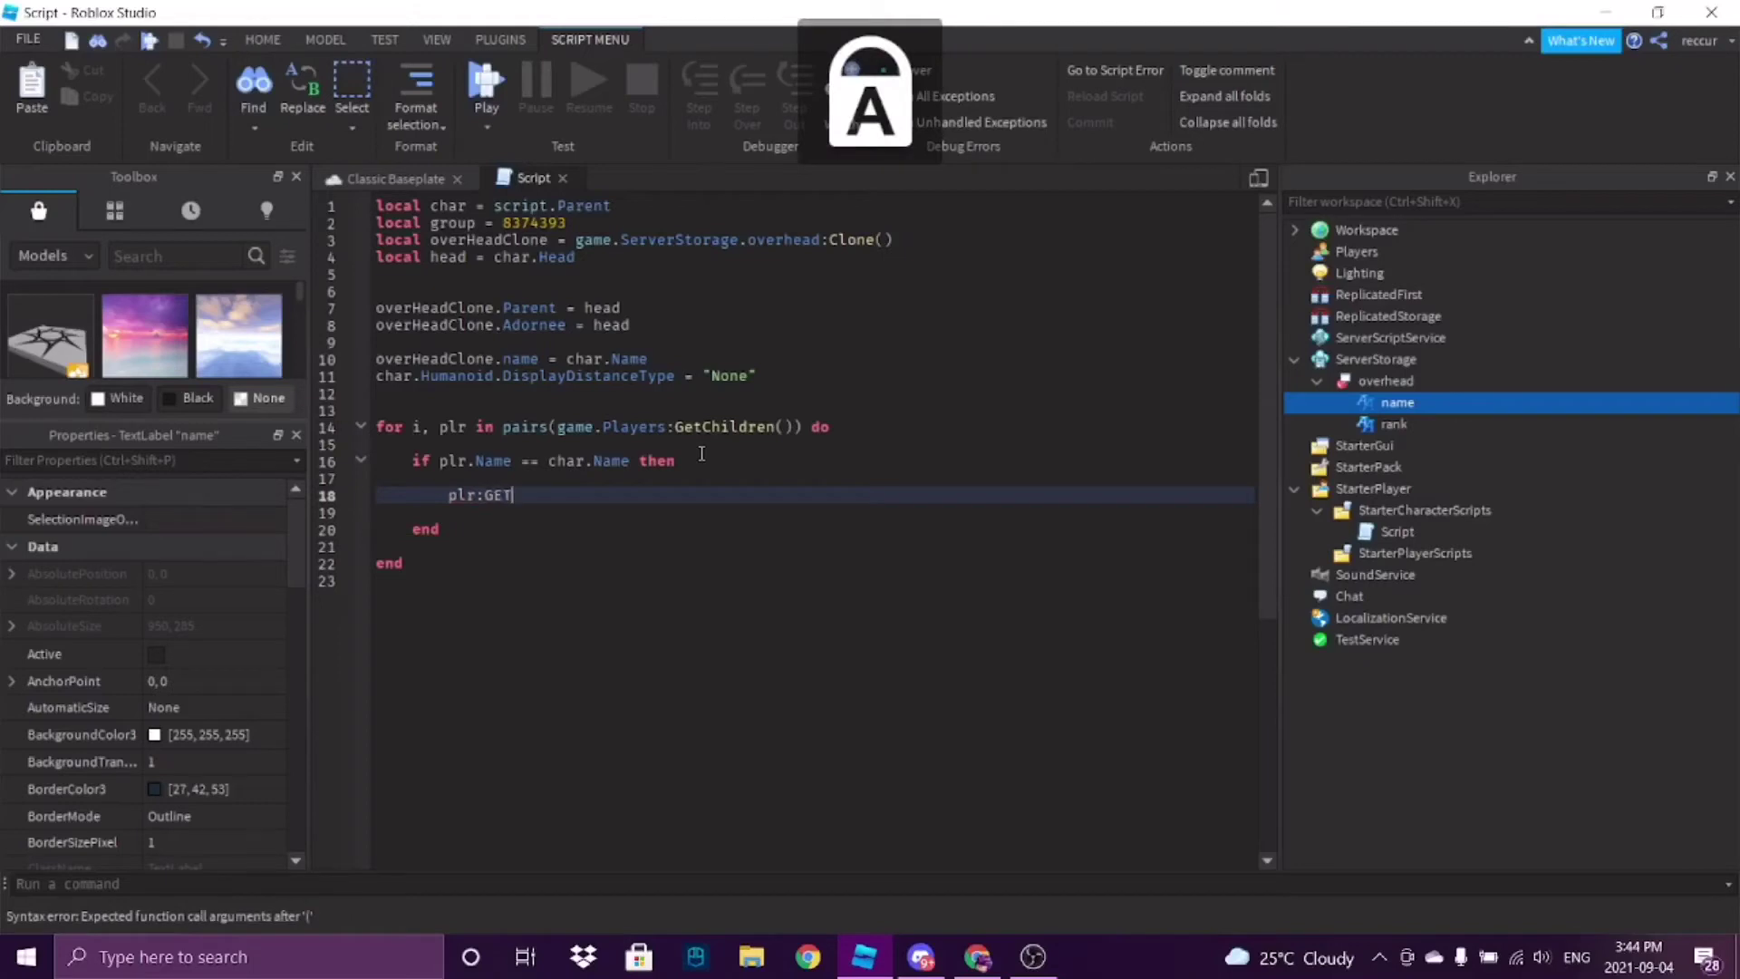
key(BackSpace)
key(BackSpace)
key(BackSpace)
key(BackSpace)
key(BackSpace)
key(Caps_Lock)
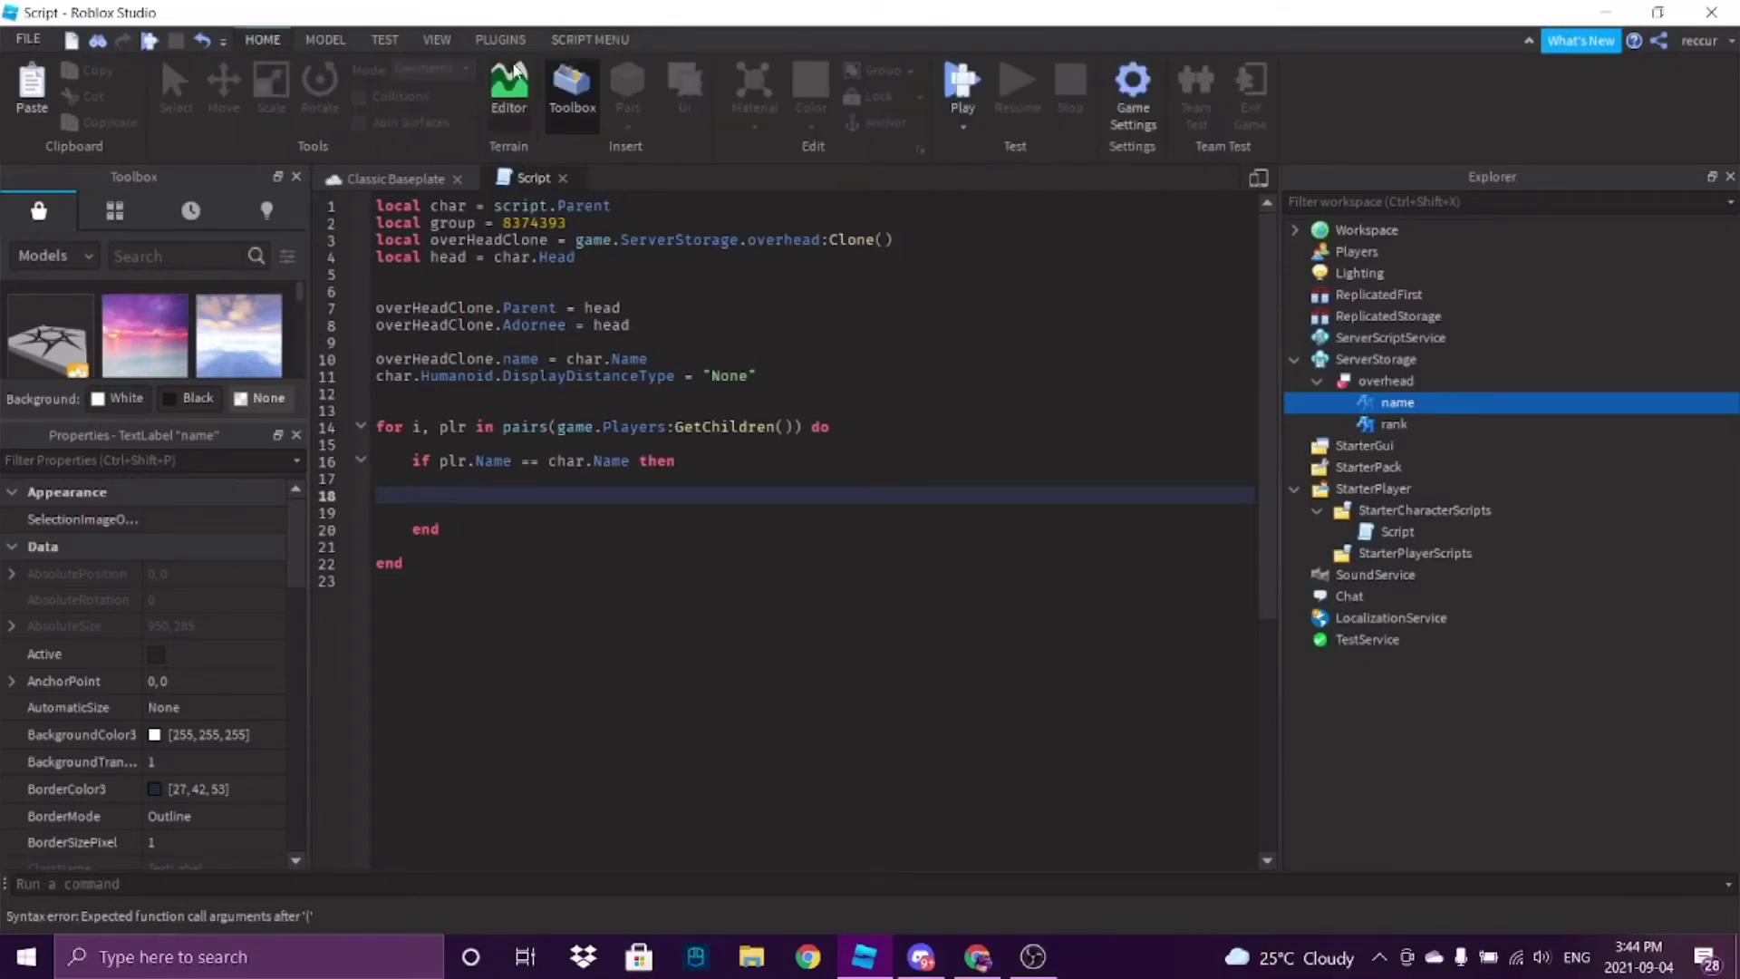
click(439, 39)
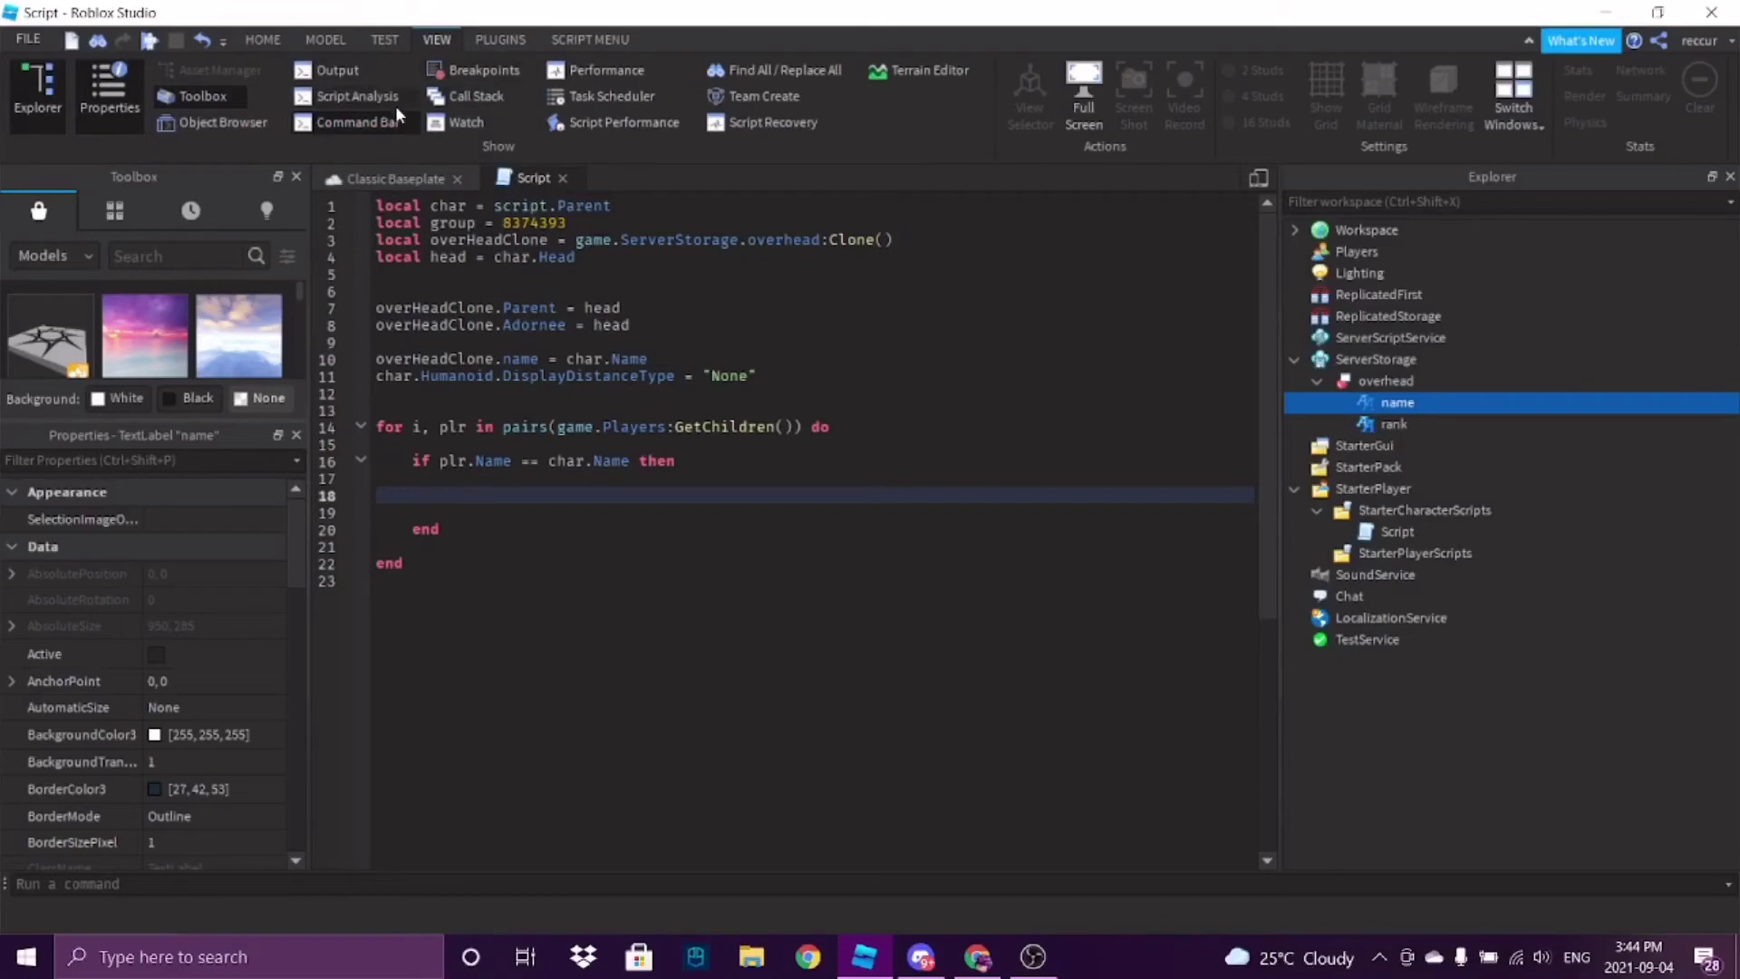
- Browse classes and enums in the Object Browser, then return to Chrome's group page
click(223, 122)
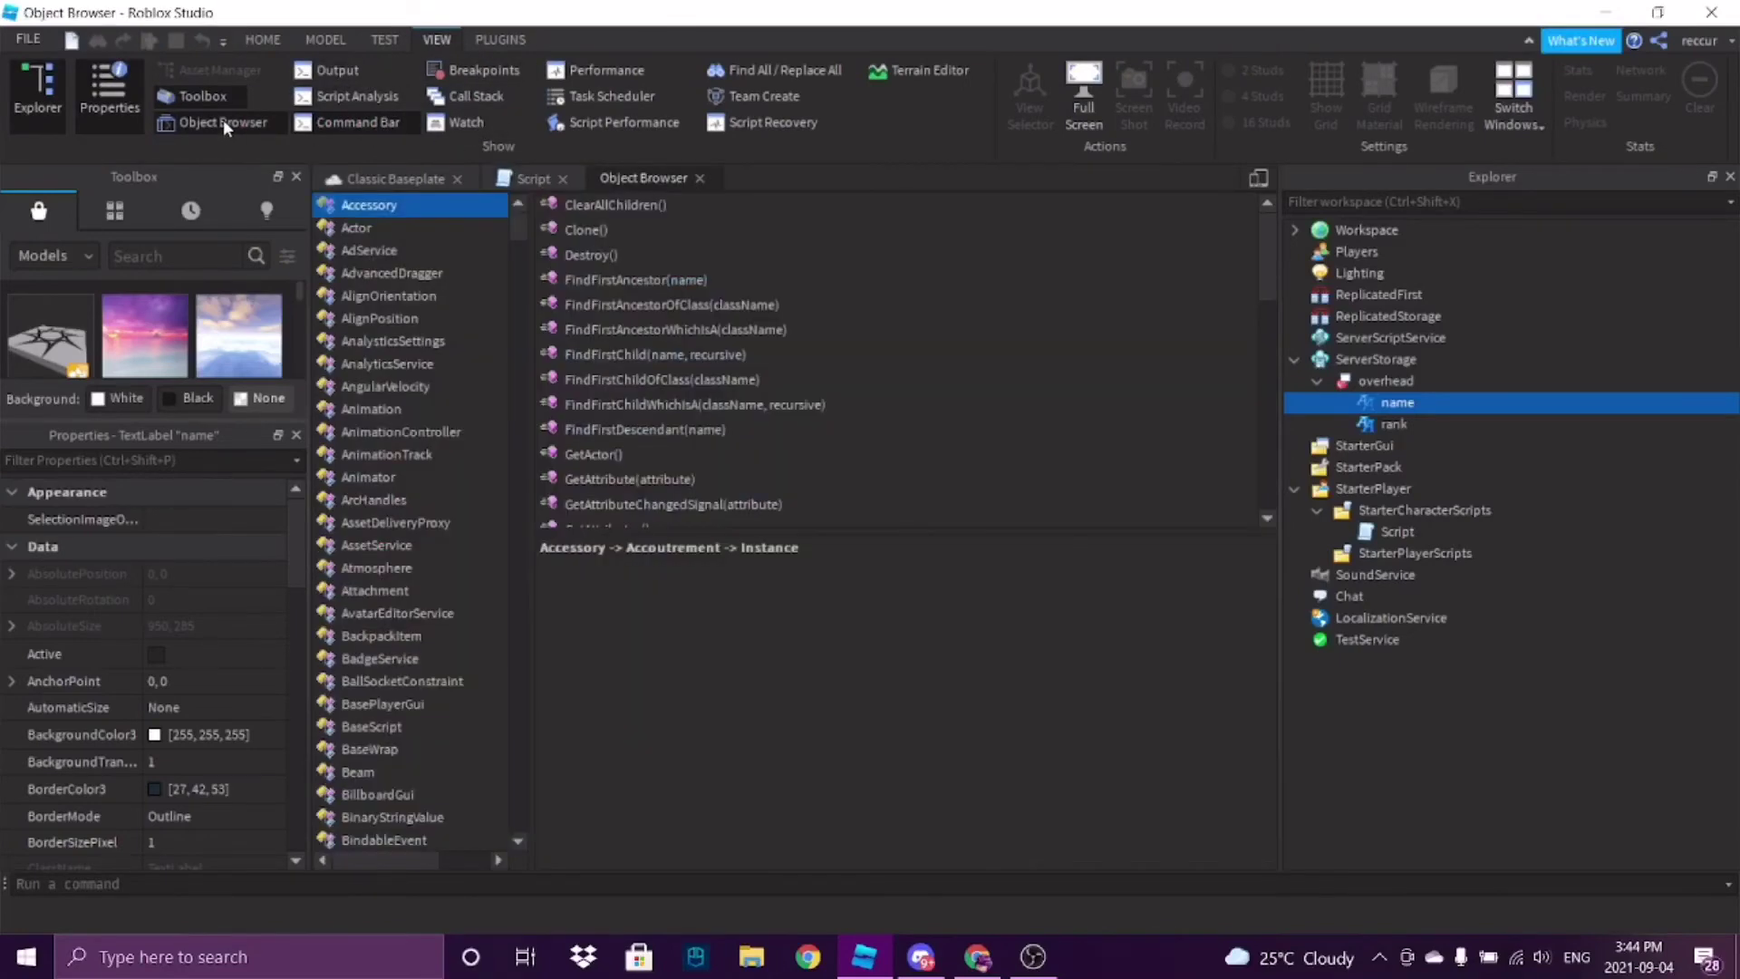
scroll(458, 322, down, 15)
scroll(442, 373, down, 20)
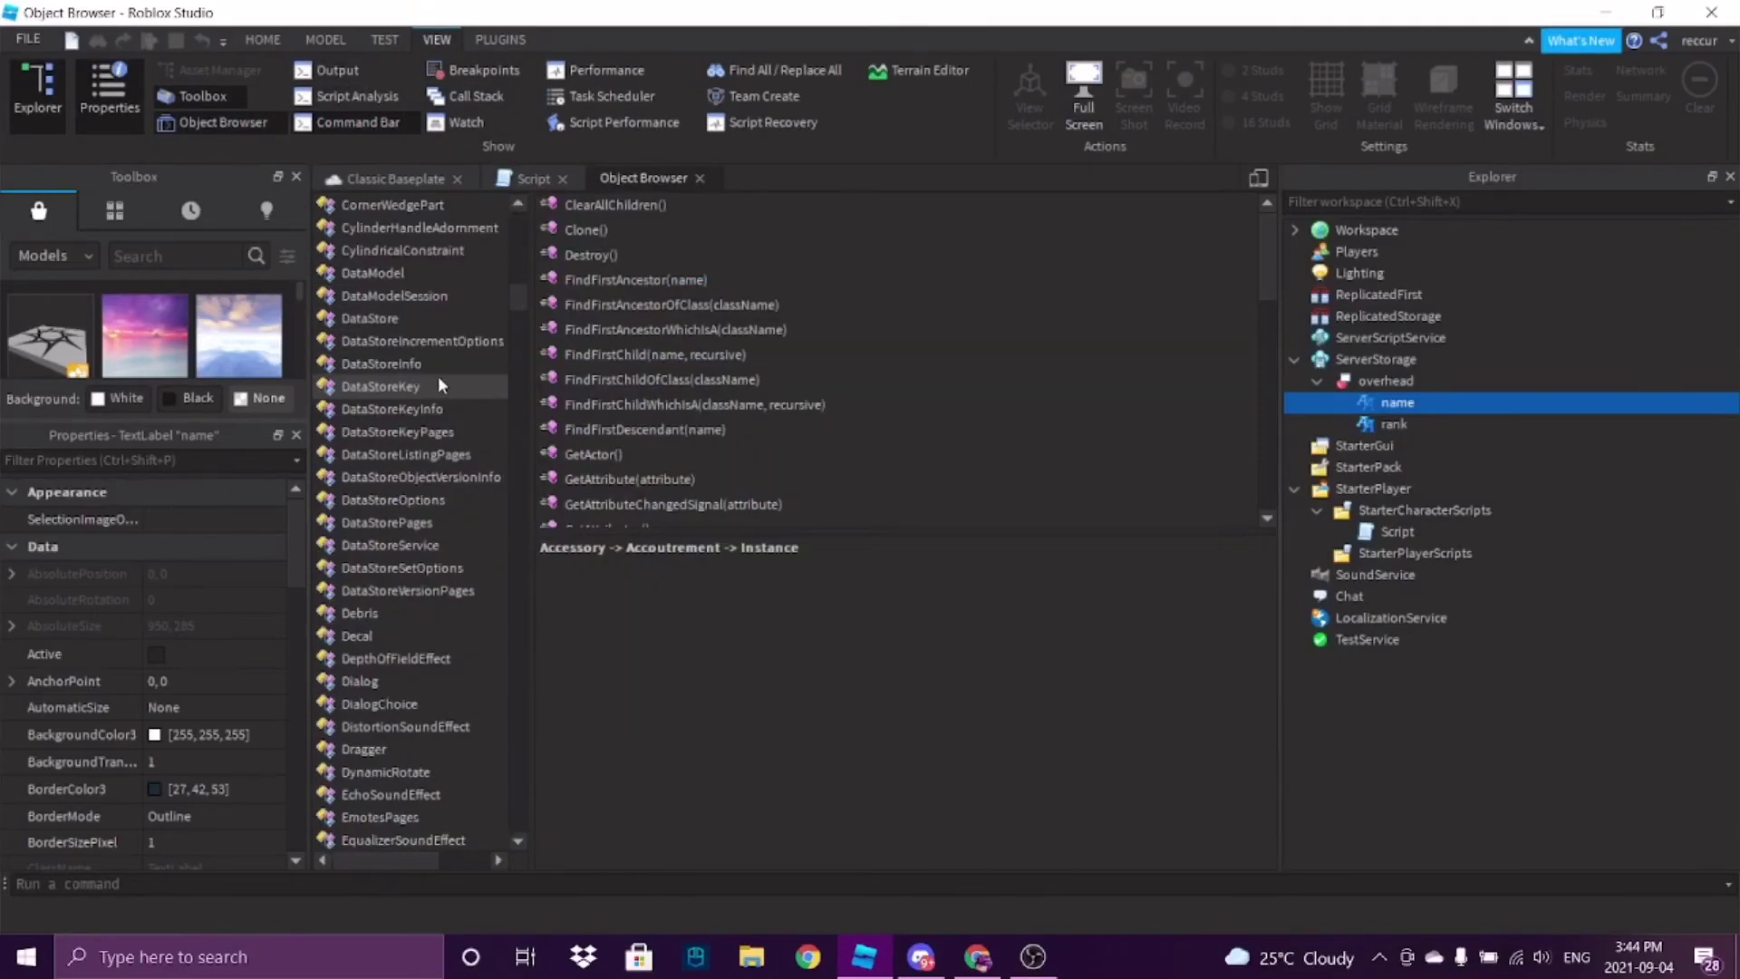
scroll(443, 386, down, 15)
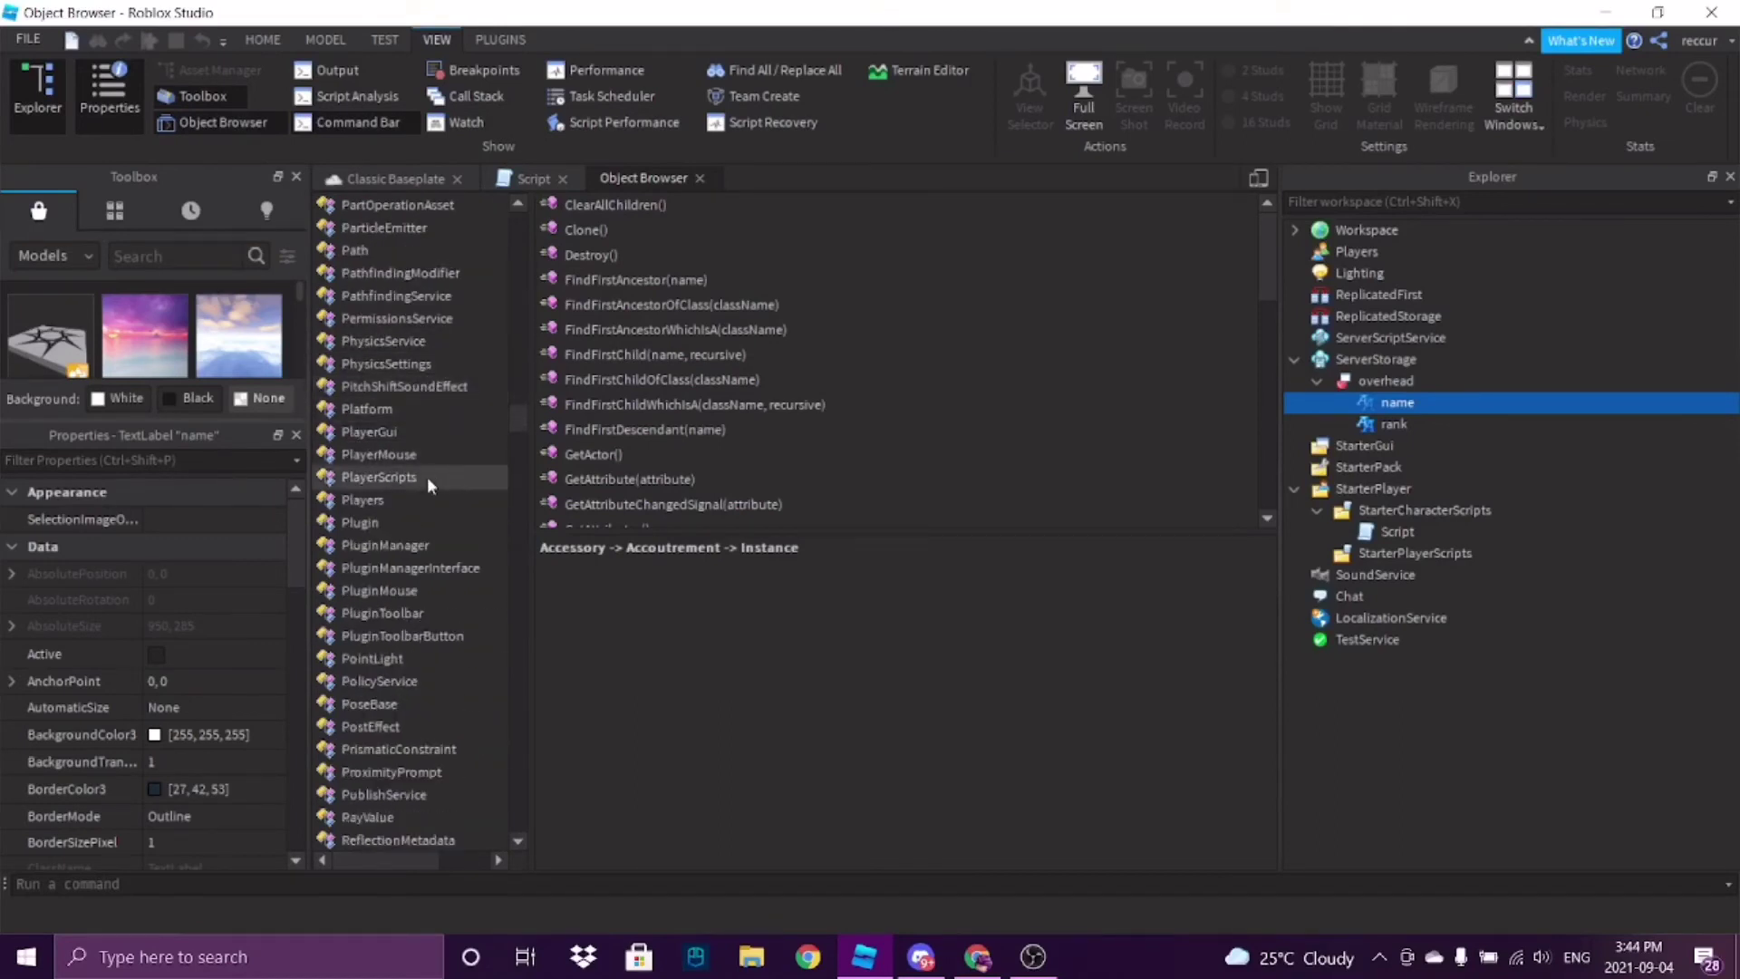
scroll(404, 488, down, 5)
scroll(404, 496, down, 20)
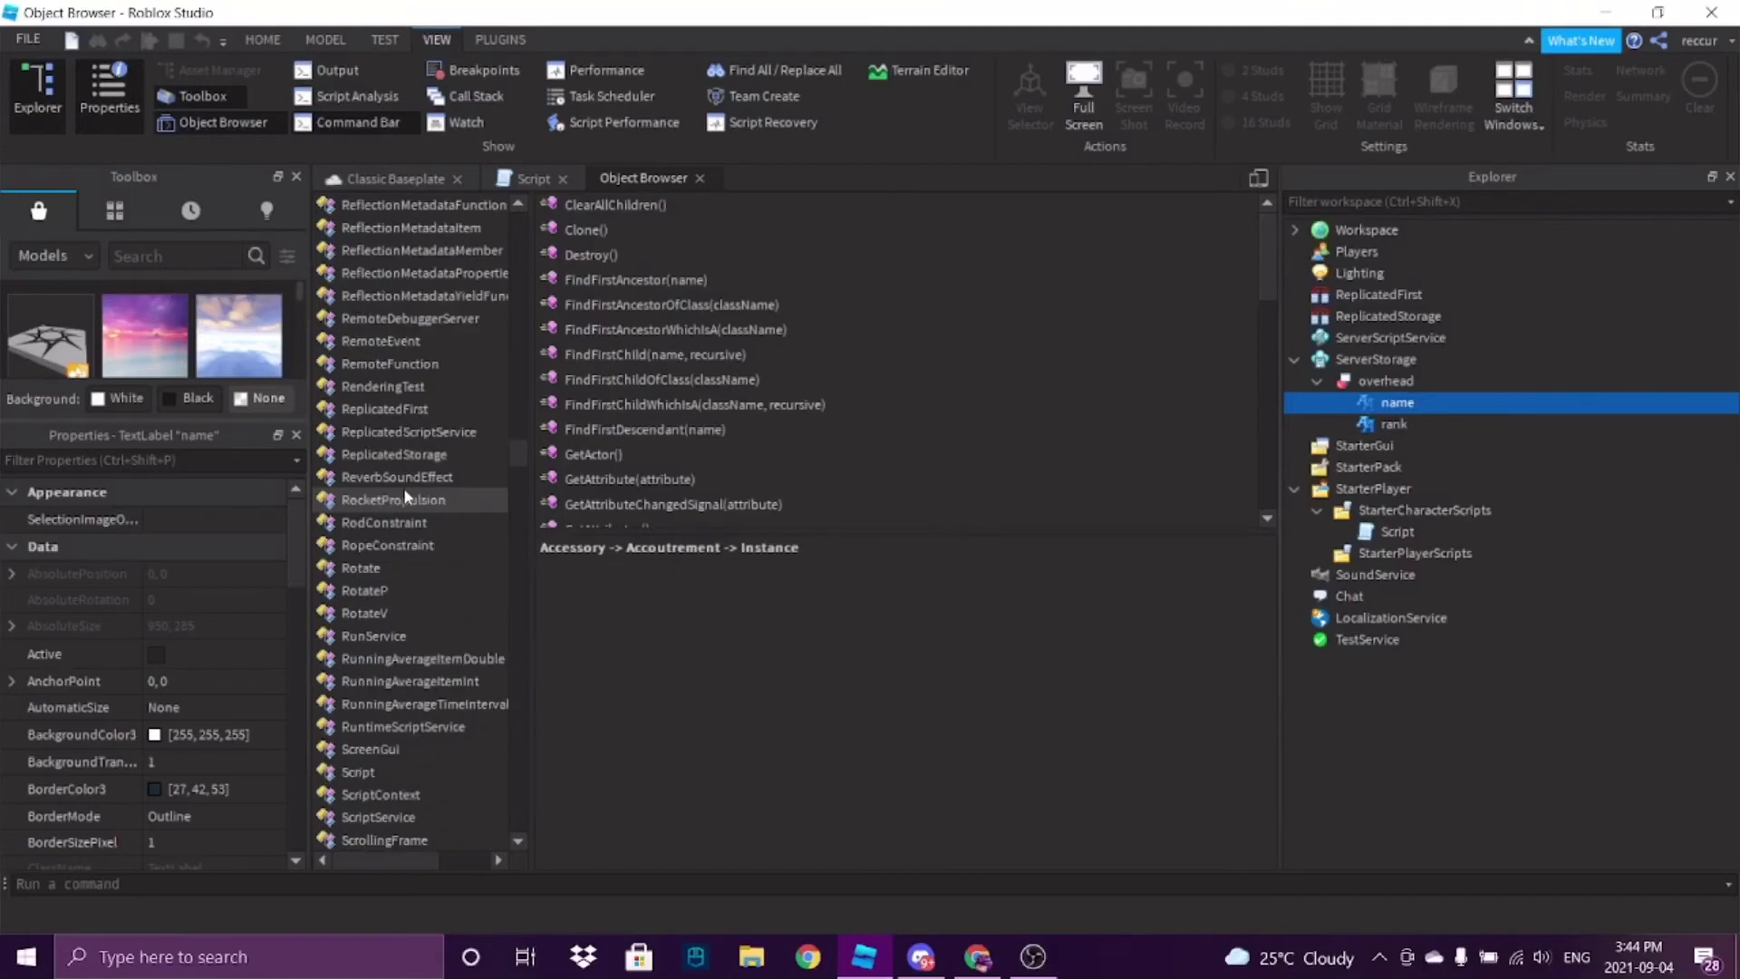
scroll(406, 488, down, 20)
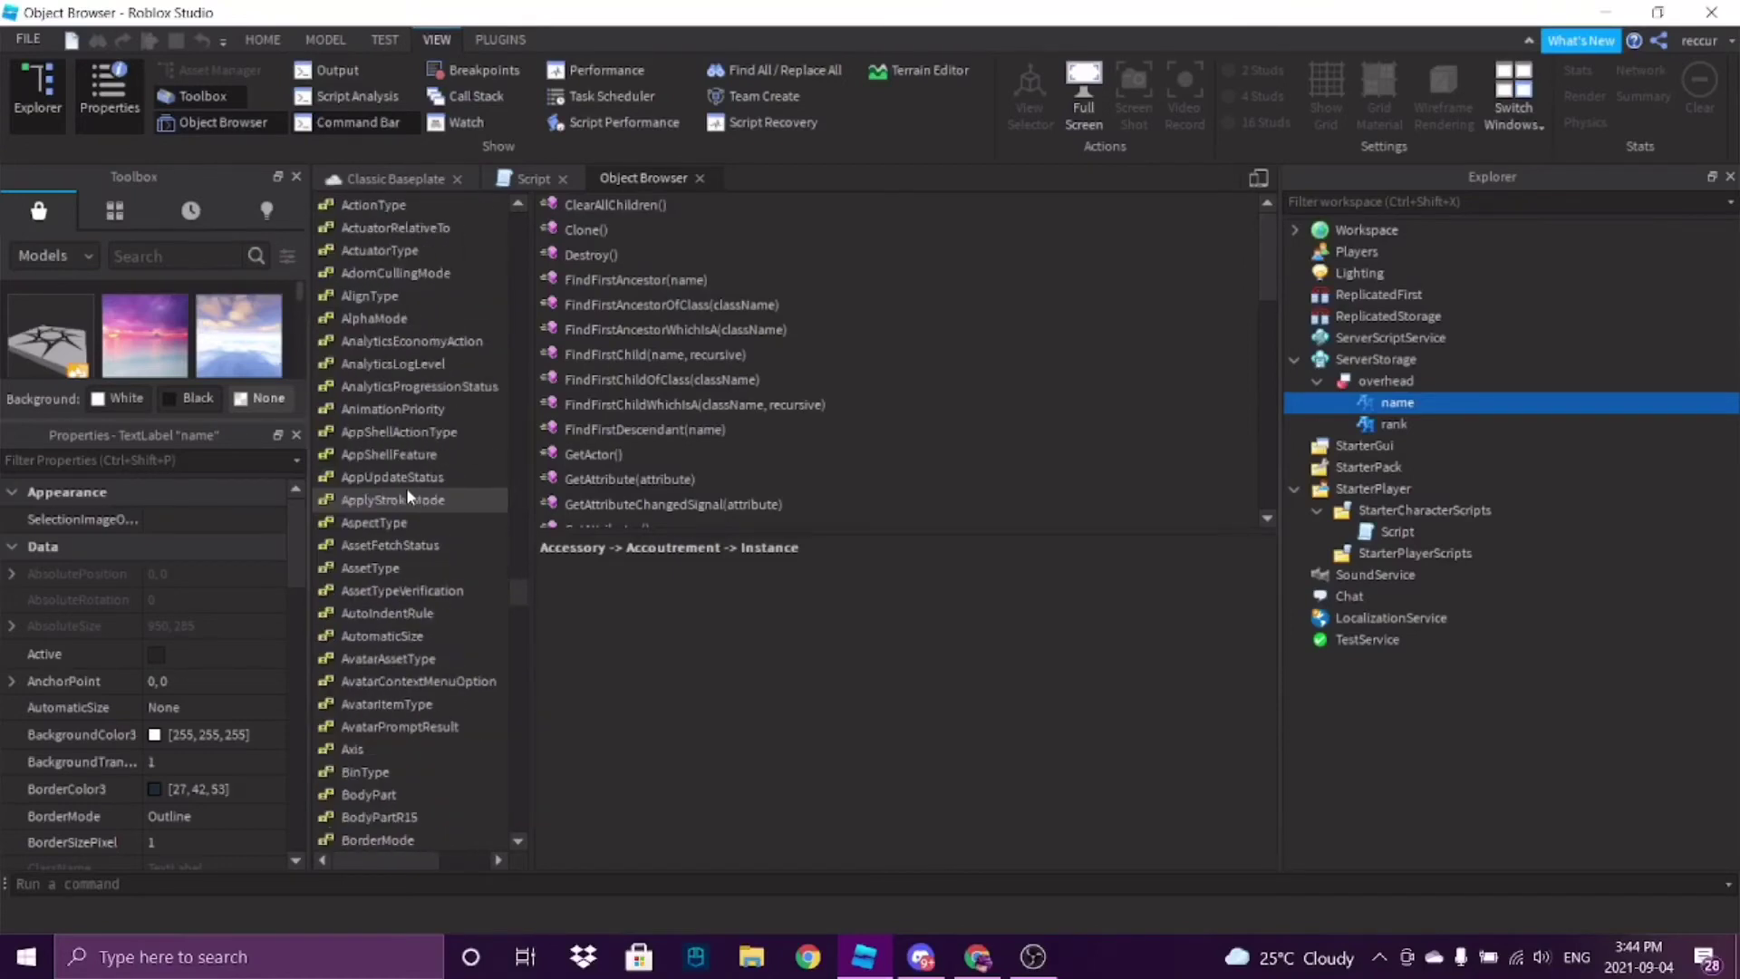
scroll(408, 489, down, 20)
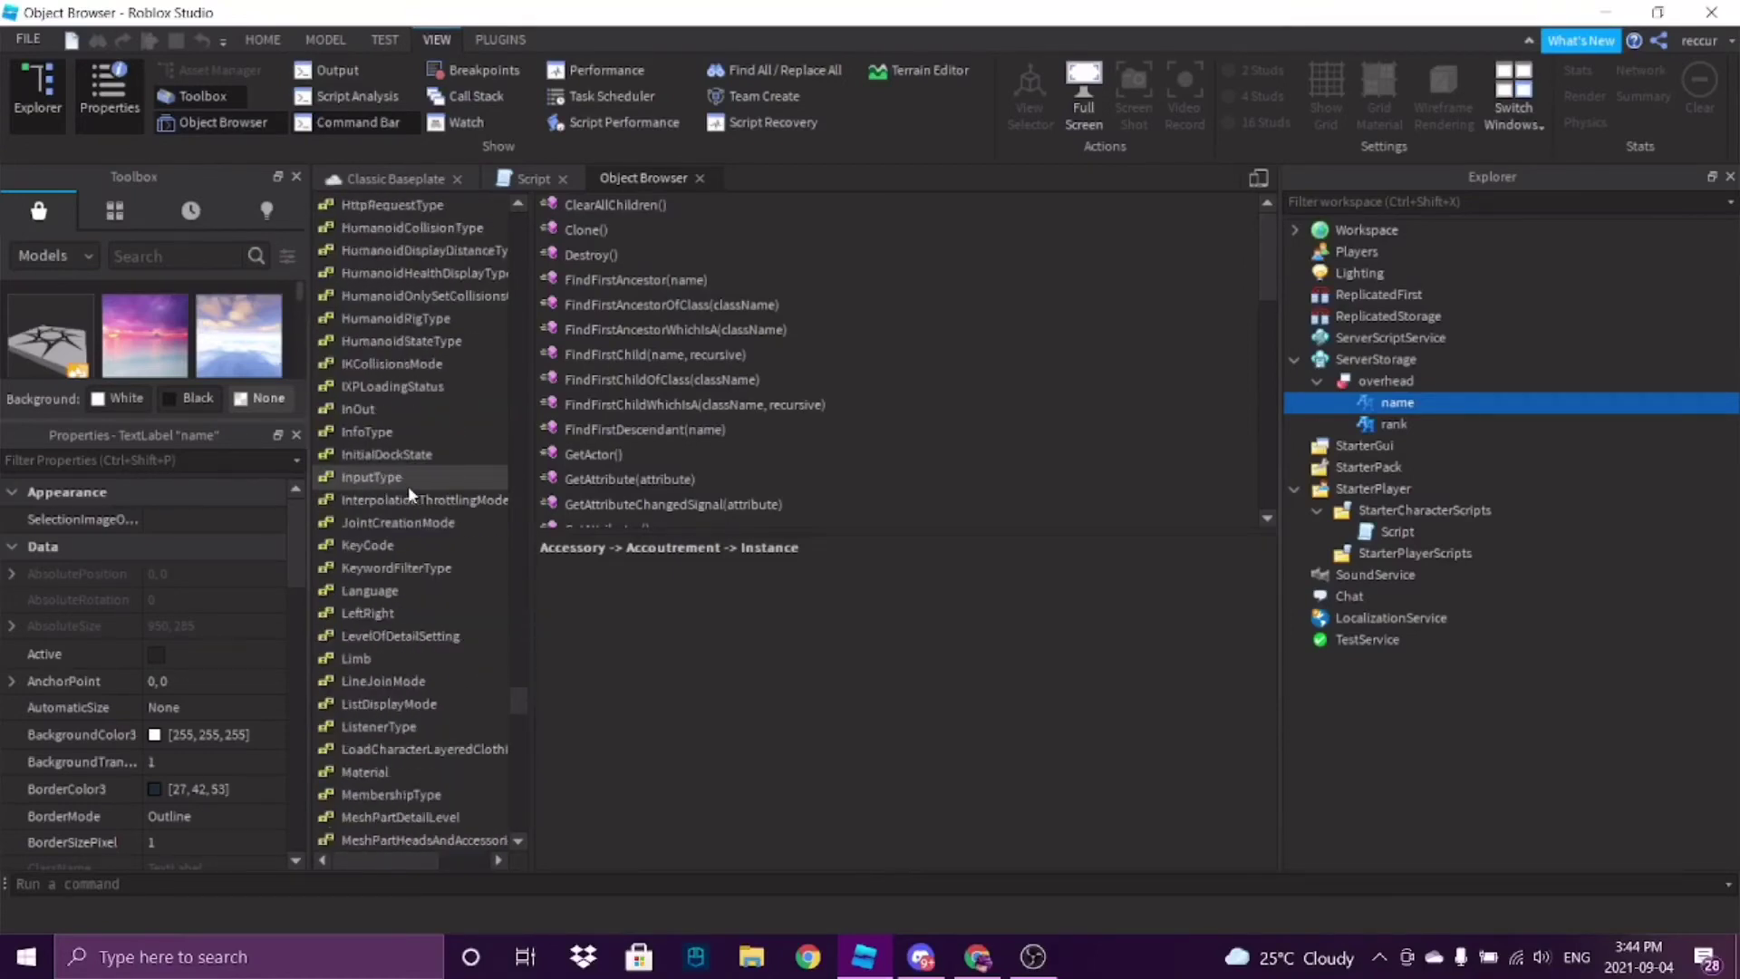
scroll(409, 490, down, 20)
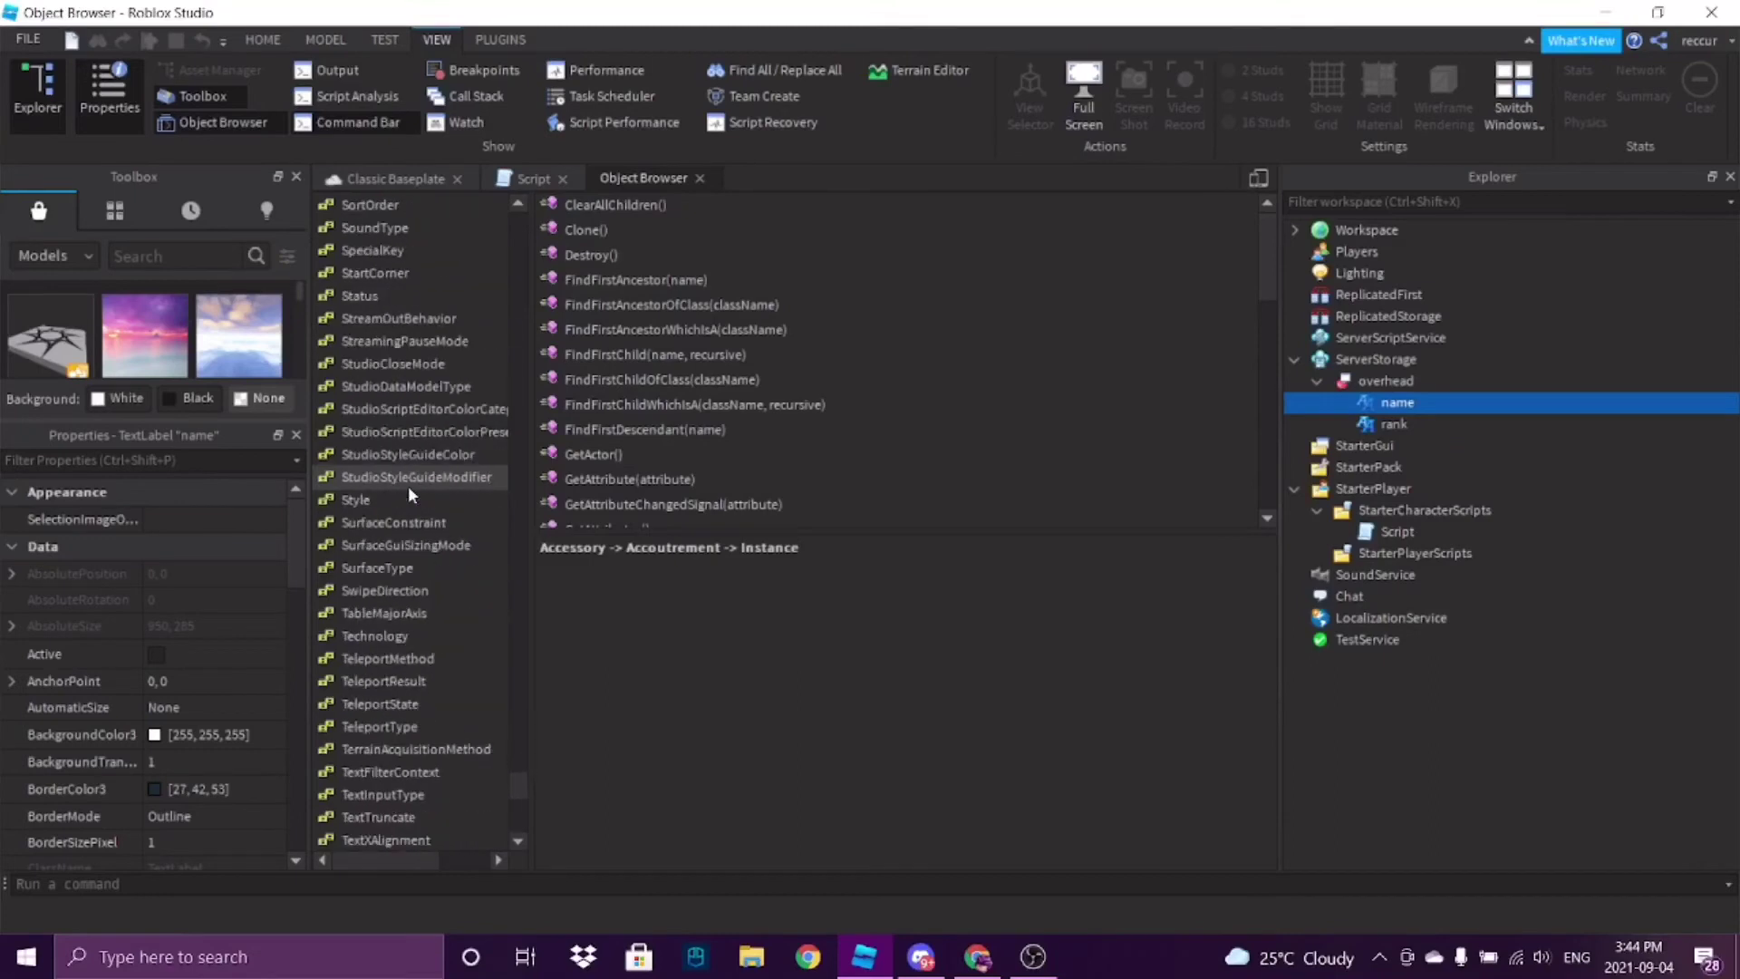
scroll(410, 494, up, 12)
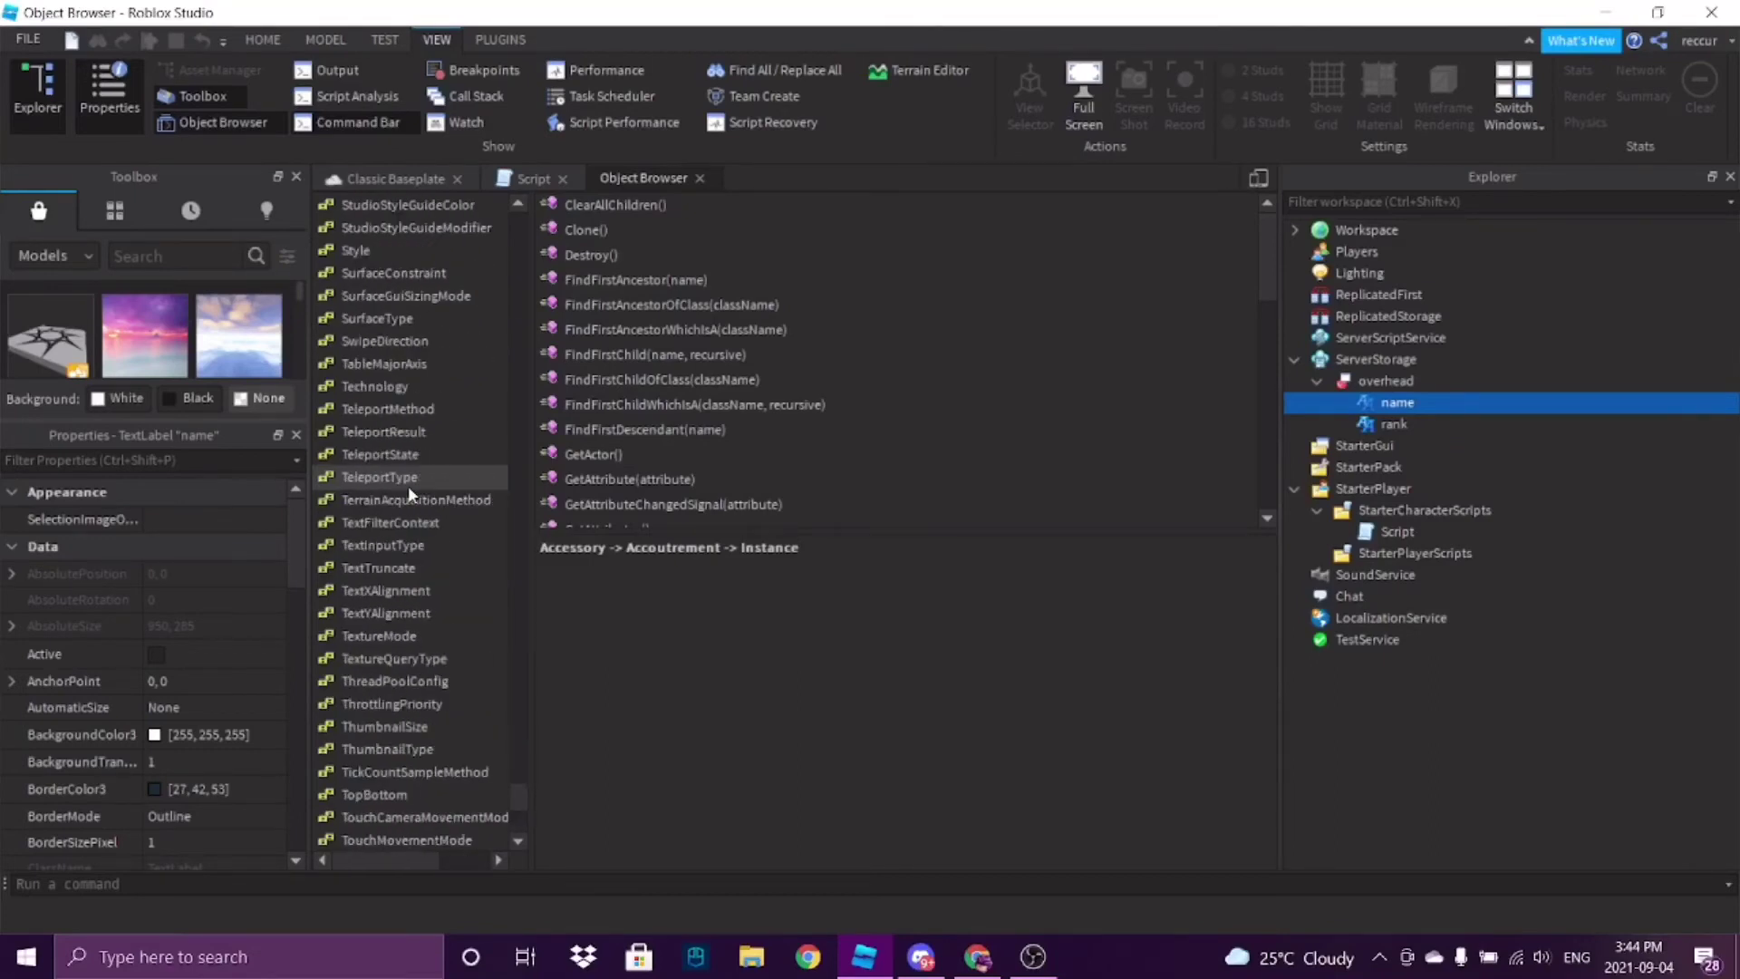
click(976, 959)
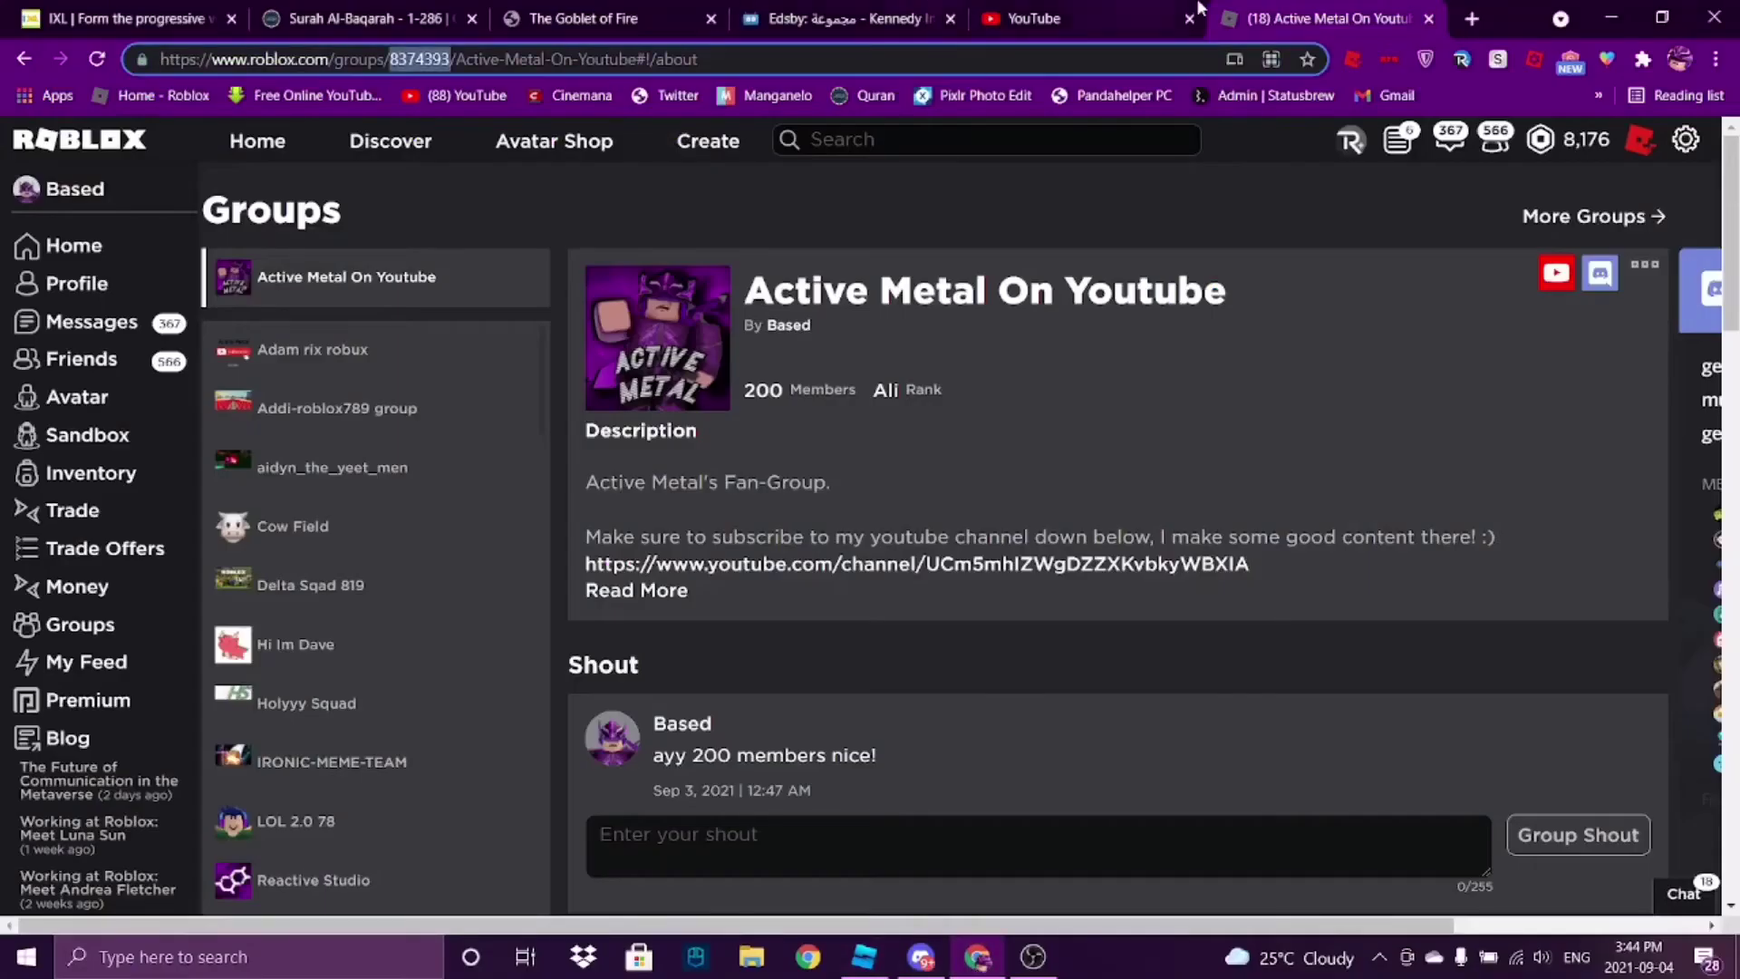
- Google 'roblox studio get group role' and open the Player:GetRoleInGroup reference page
click(1472, 18)
text(roblox studio )
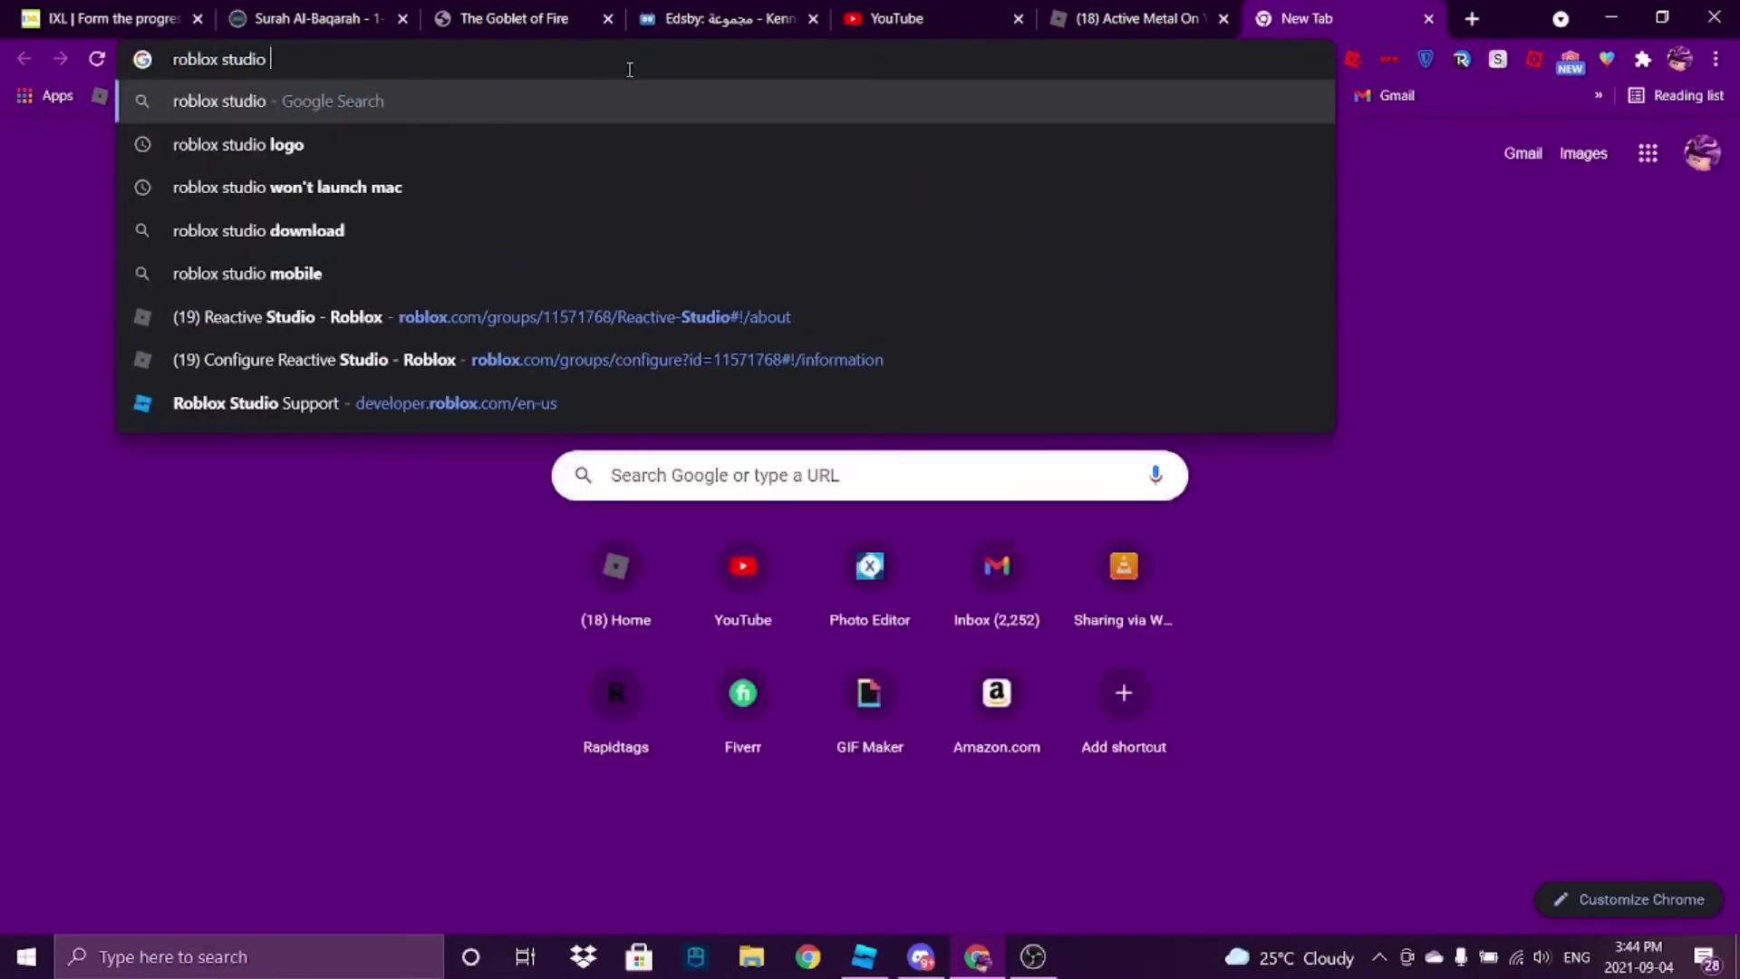
text(get)
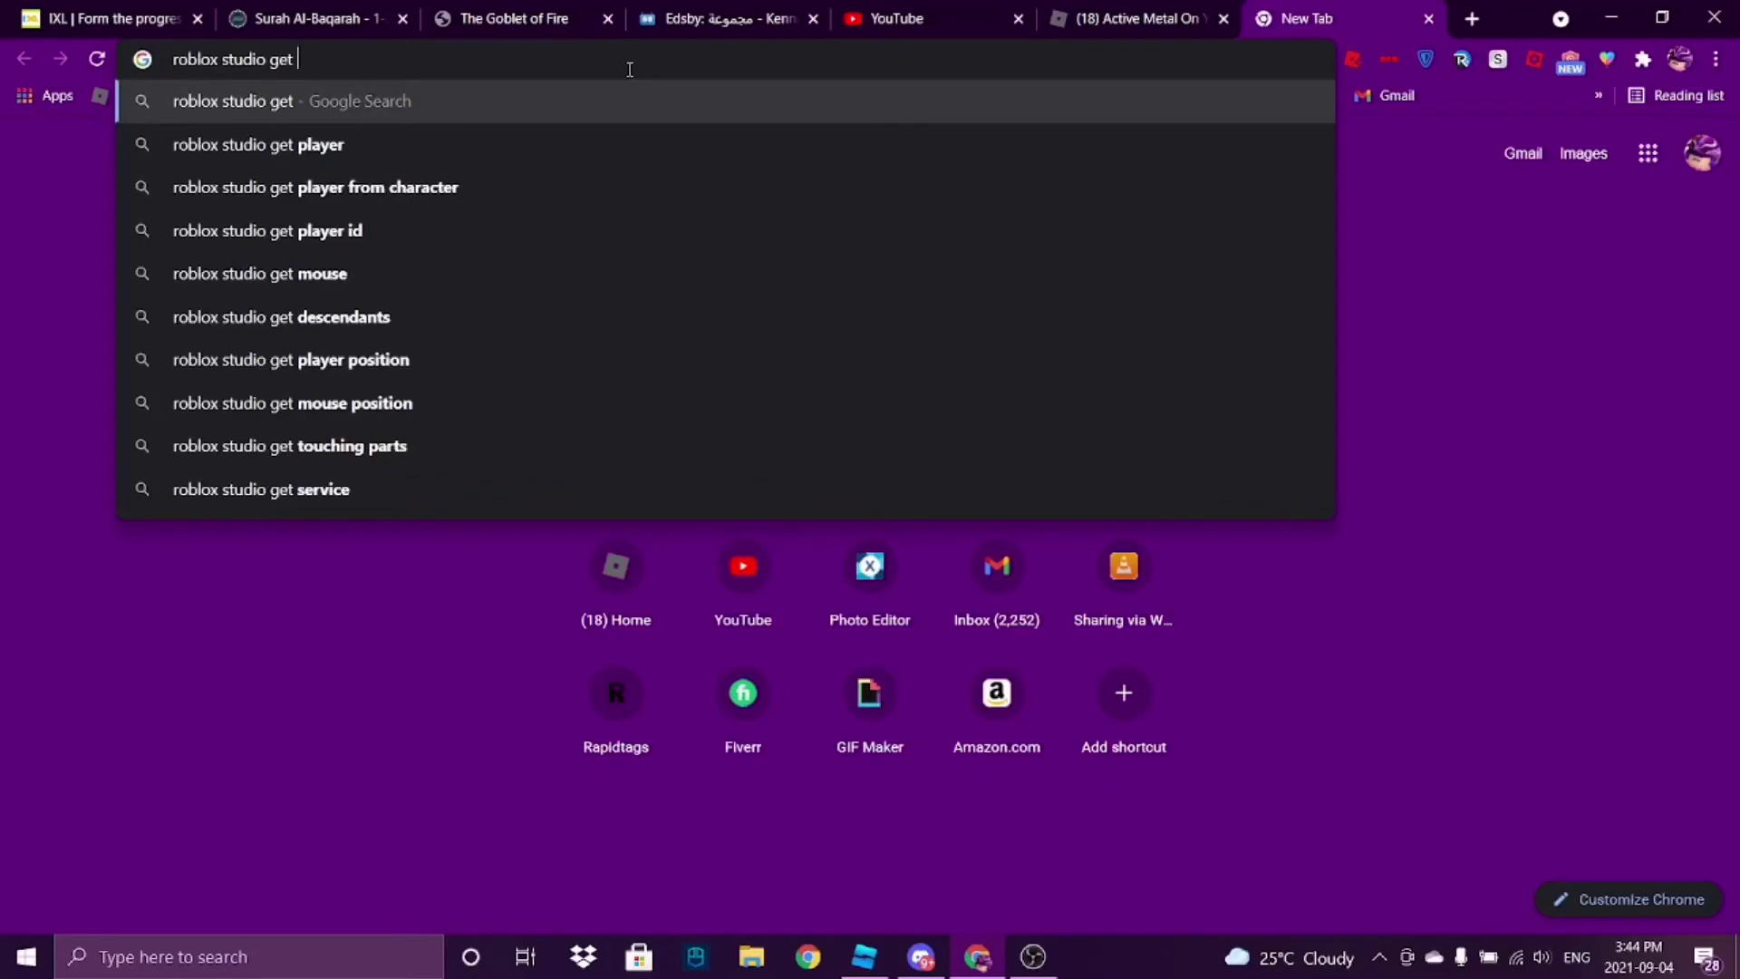
text( group role)
key(Return)
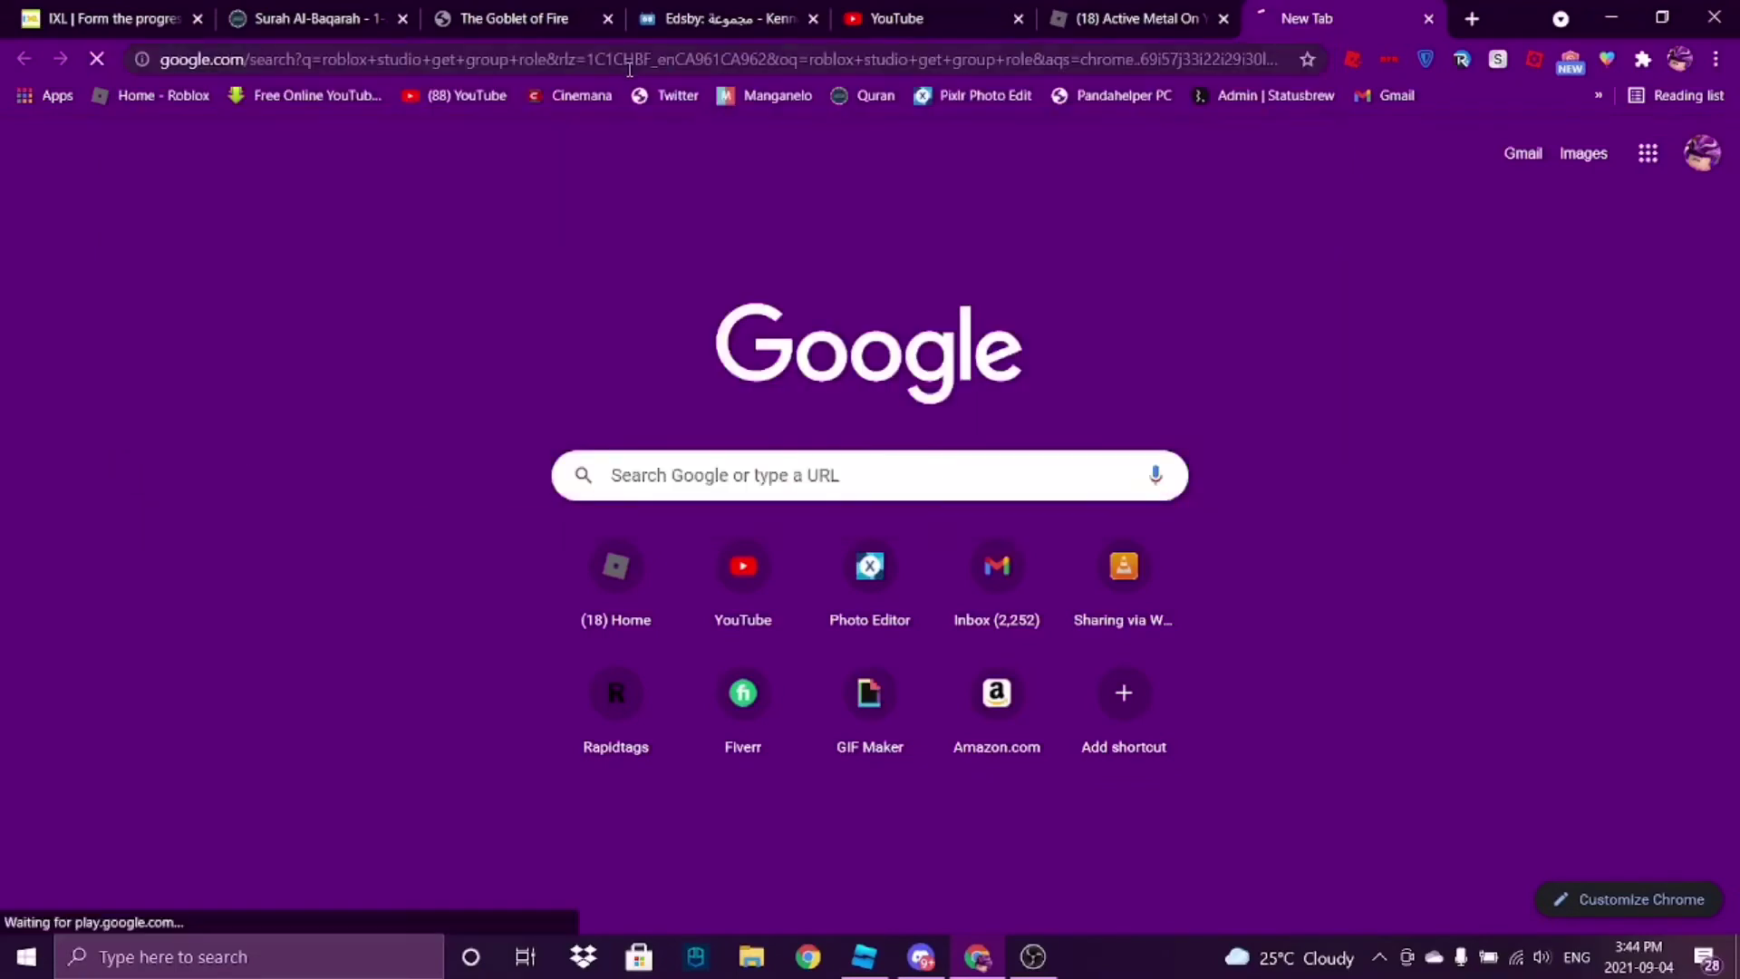
click(414, 371)
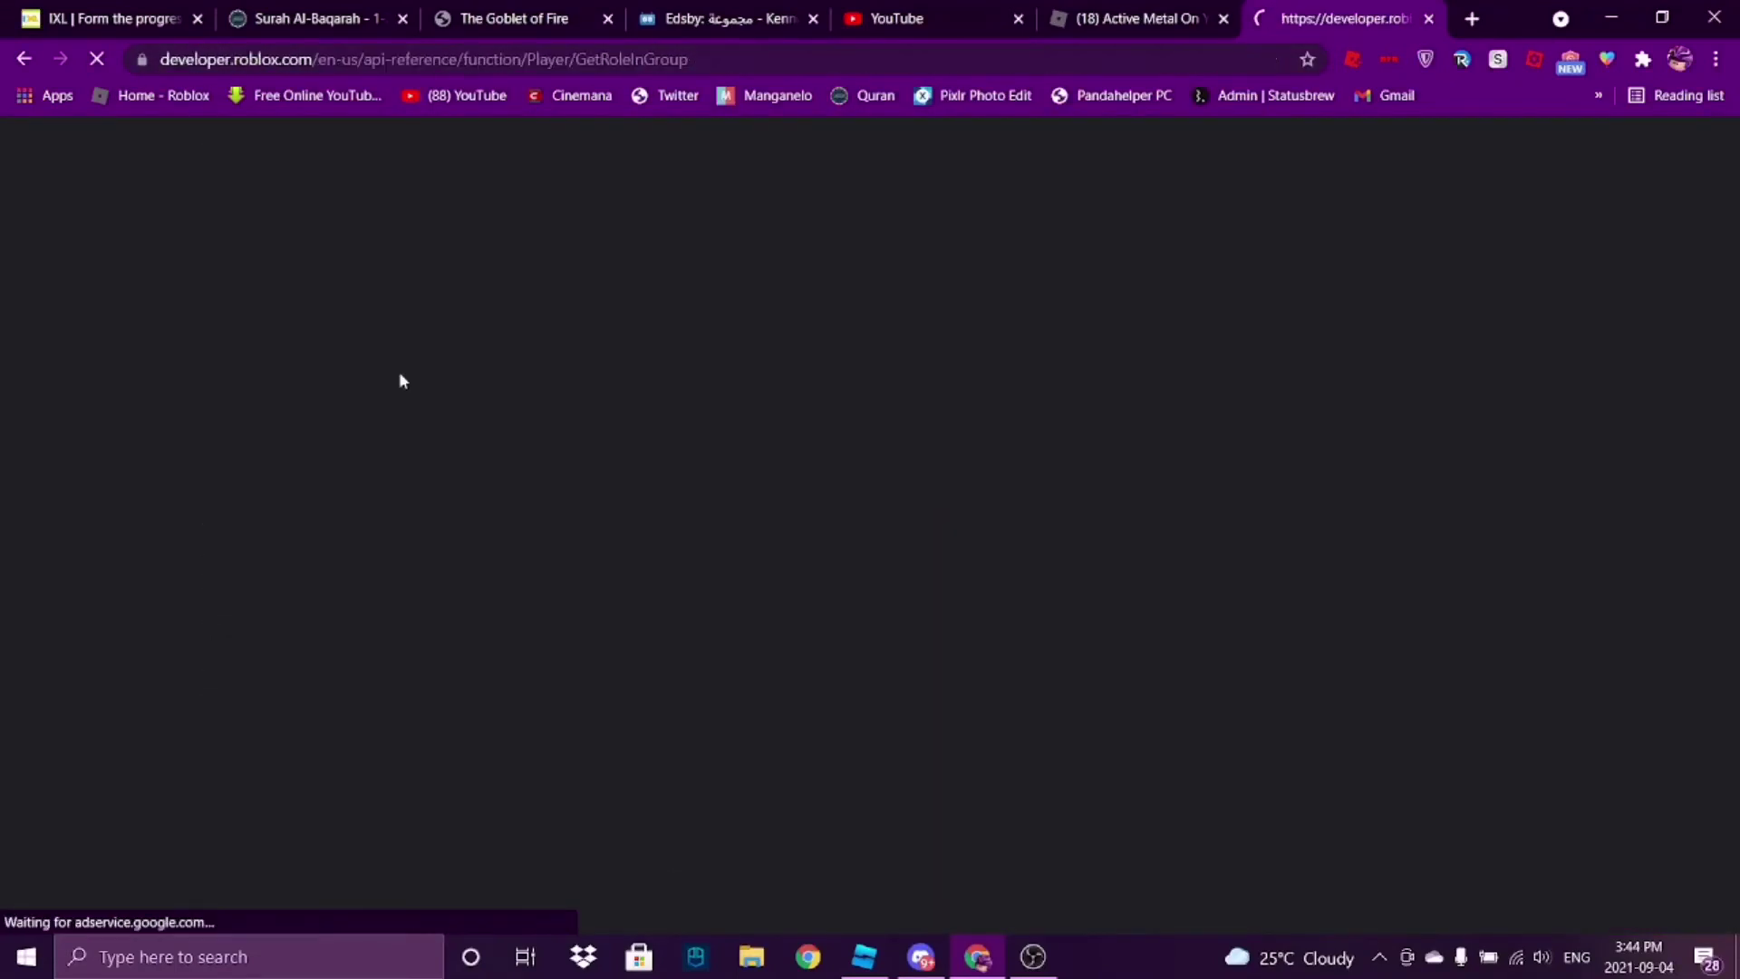
click(865, 957)
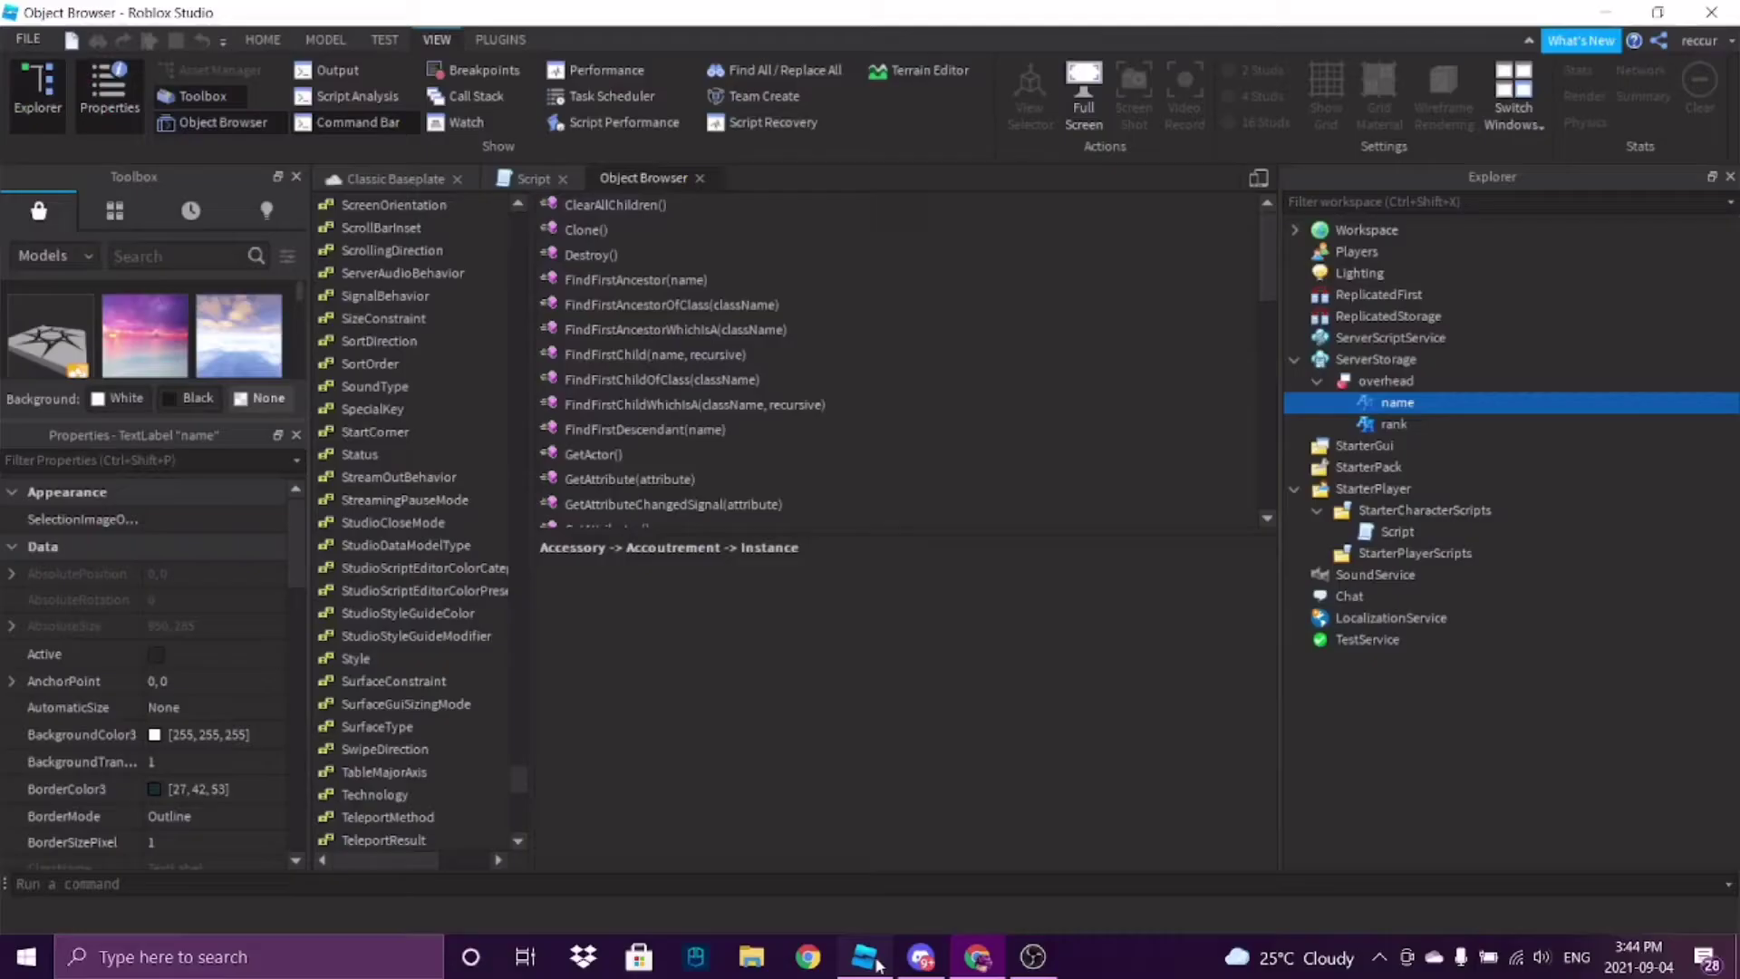
- Type plr:GetRoleInGroup(group) on line 18 of the script
click(533, 179)
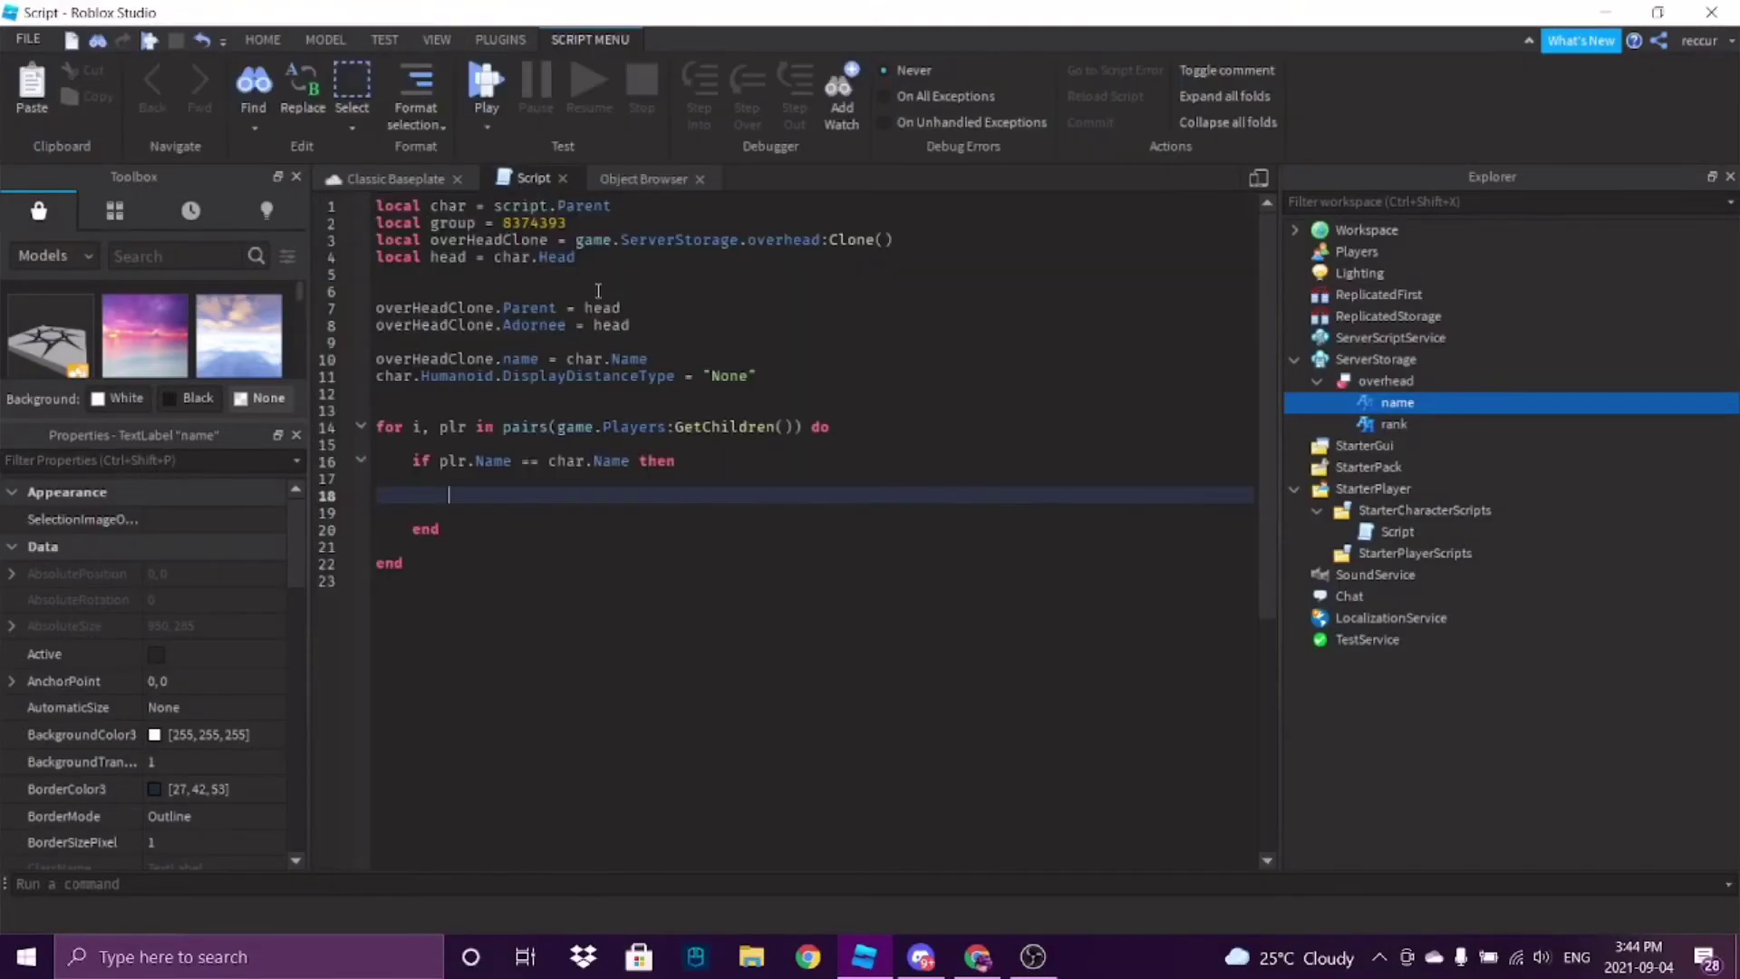
text(plr:)
key(Caps_Lock)
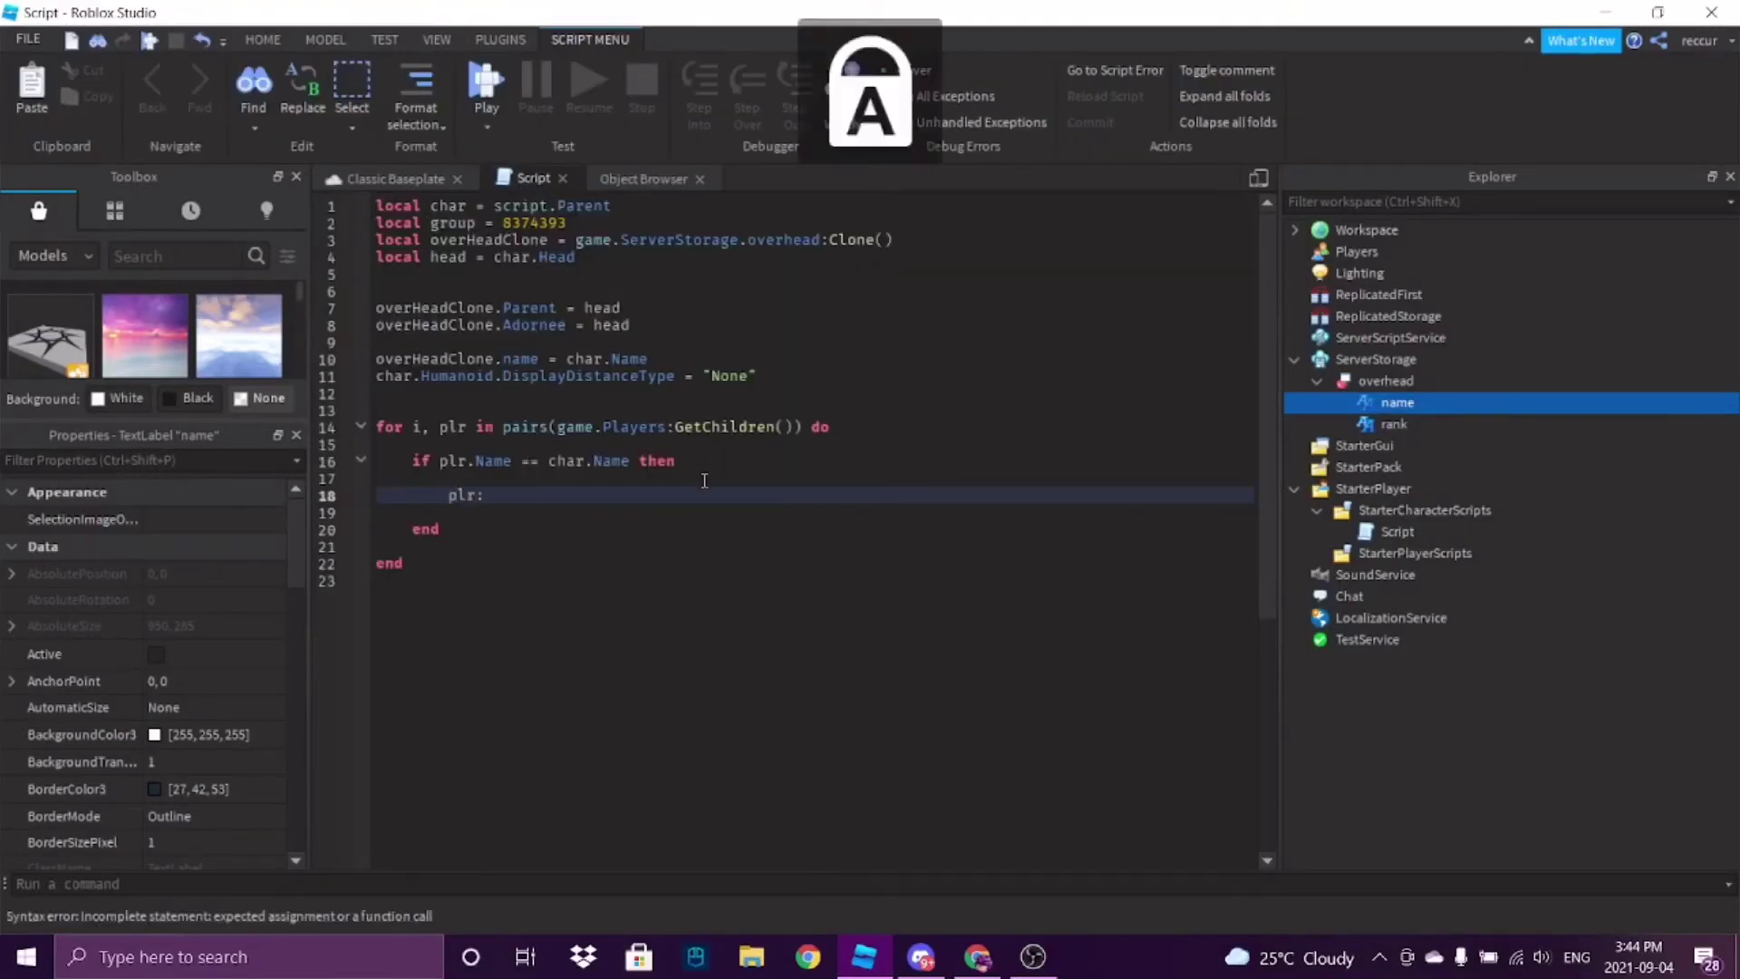
text(G)
key(Caps_Lock)
text(etRole)
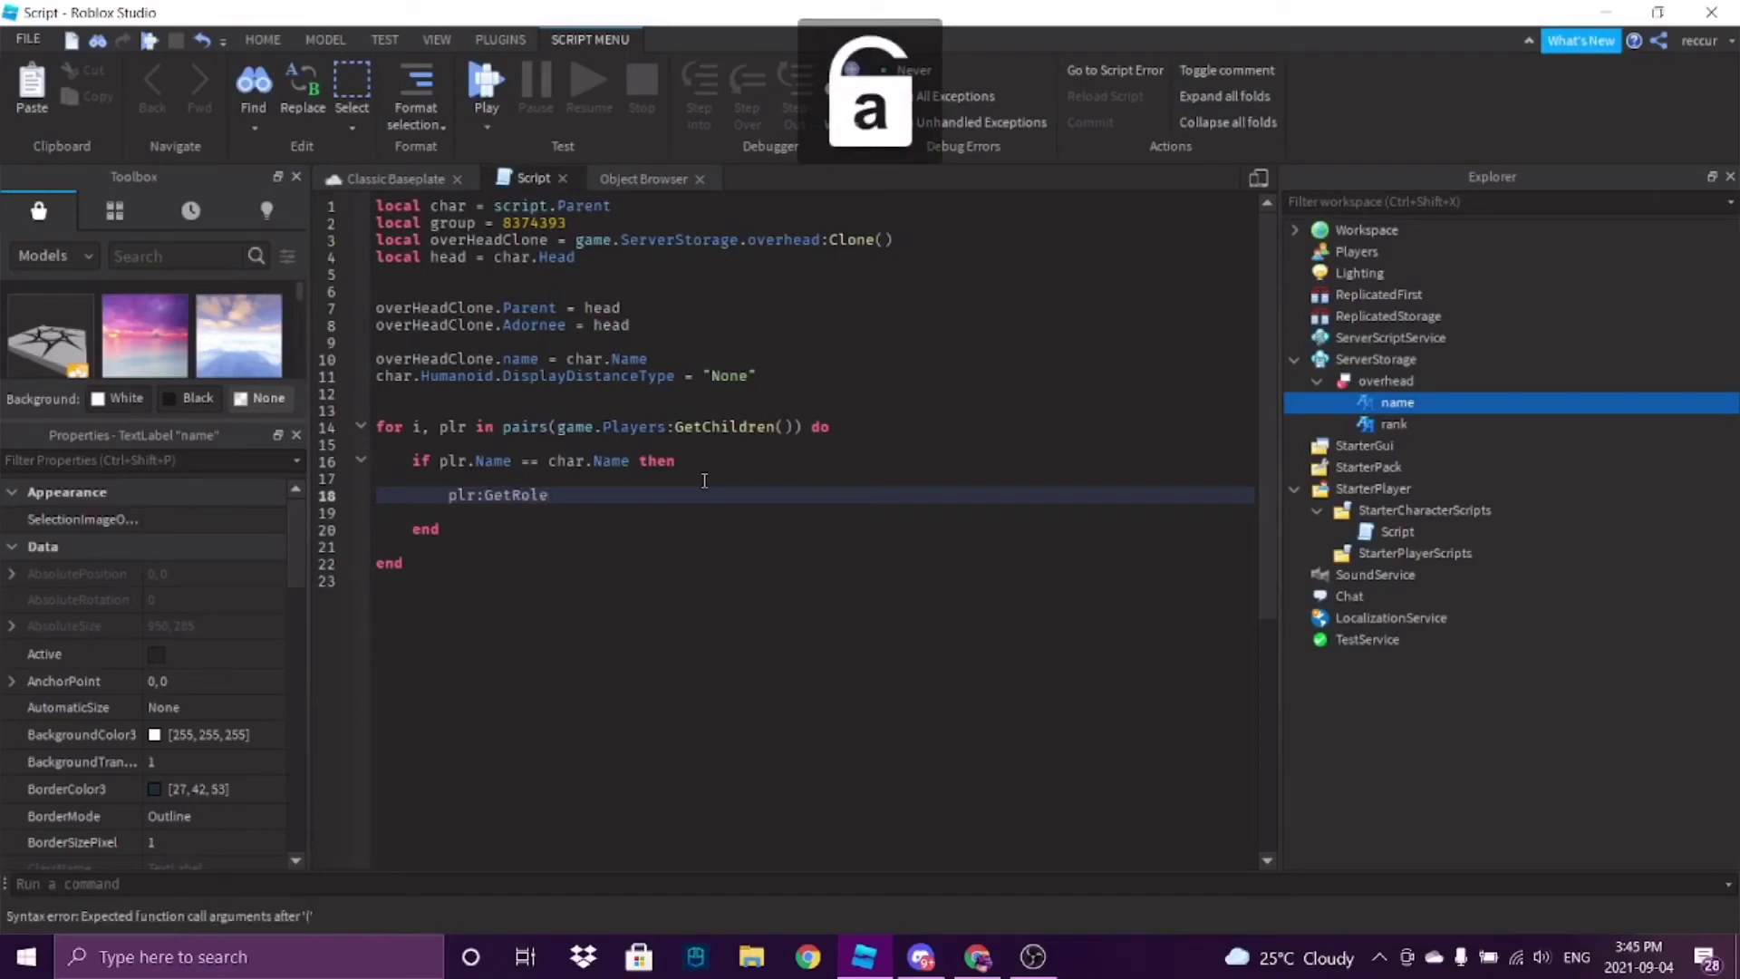
key(Caps_Lock)
text(I)
key(Caps_Lock)
text(n)
key(Caps_Lock)
text(G)
key(Caps_Lock)
text(roup()
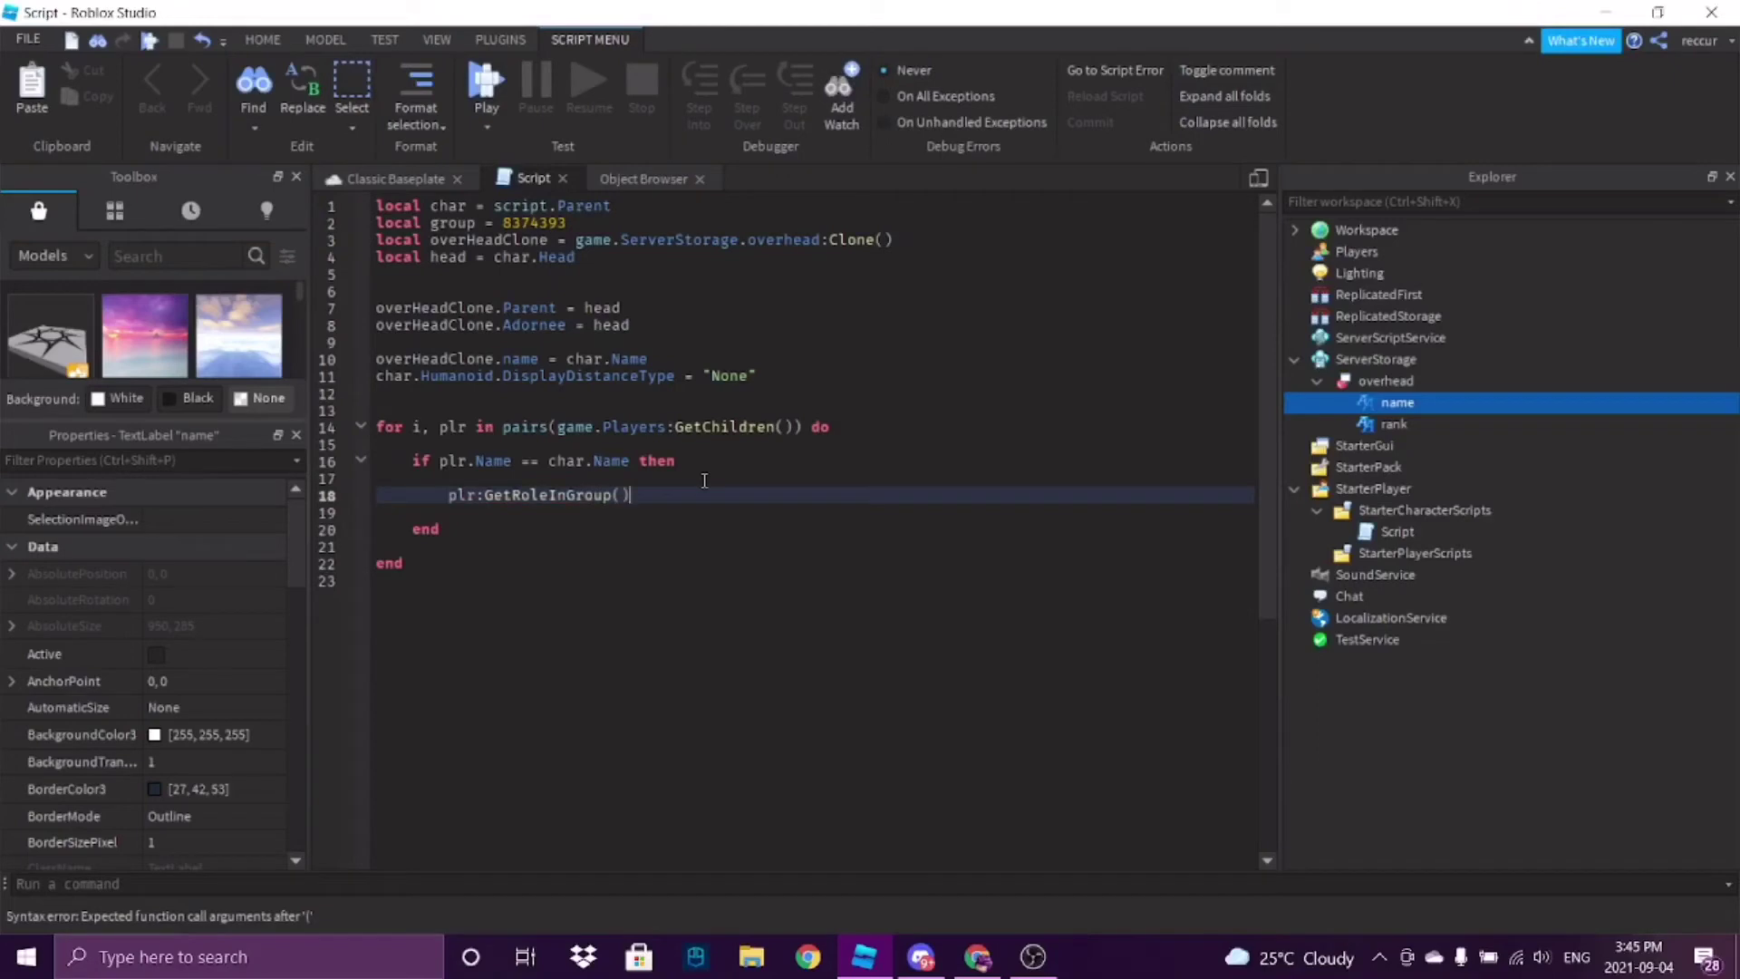
text(")
key(BackSpace)
text(gro)
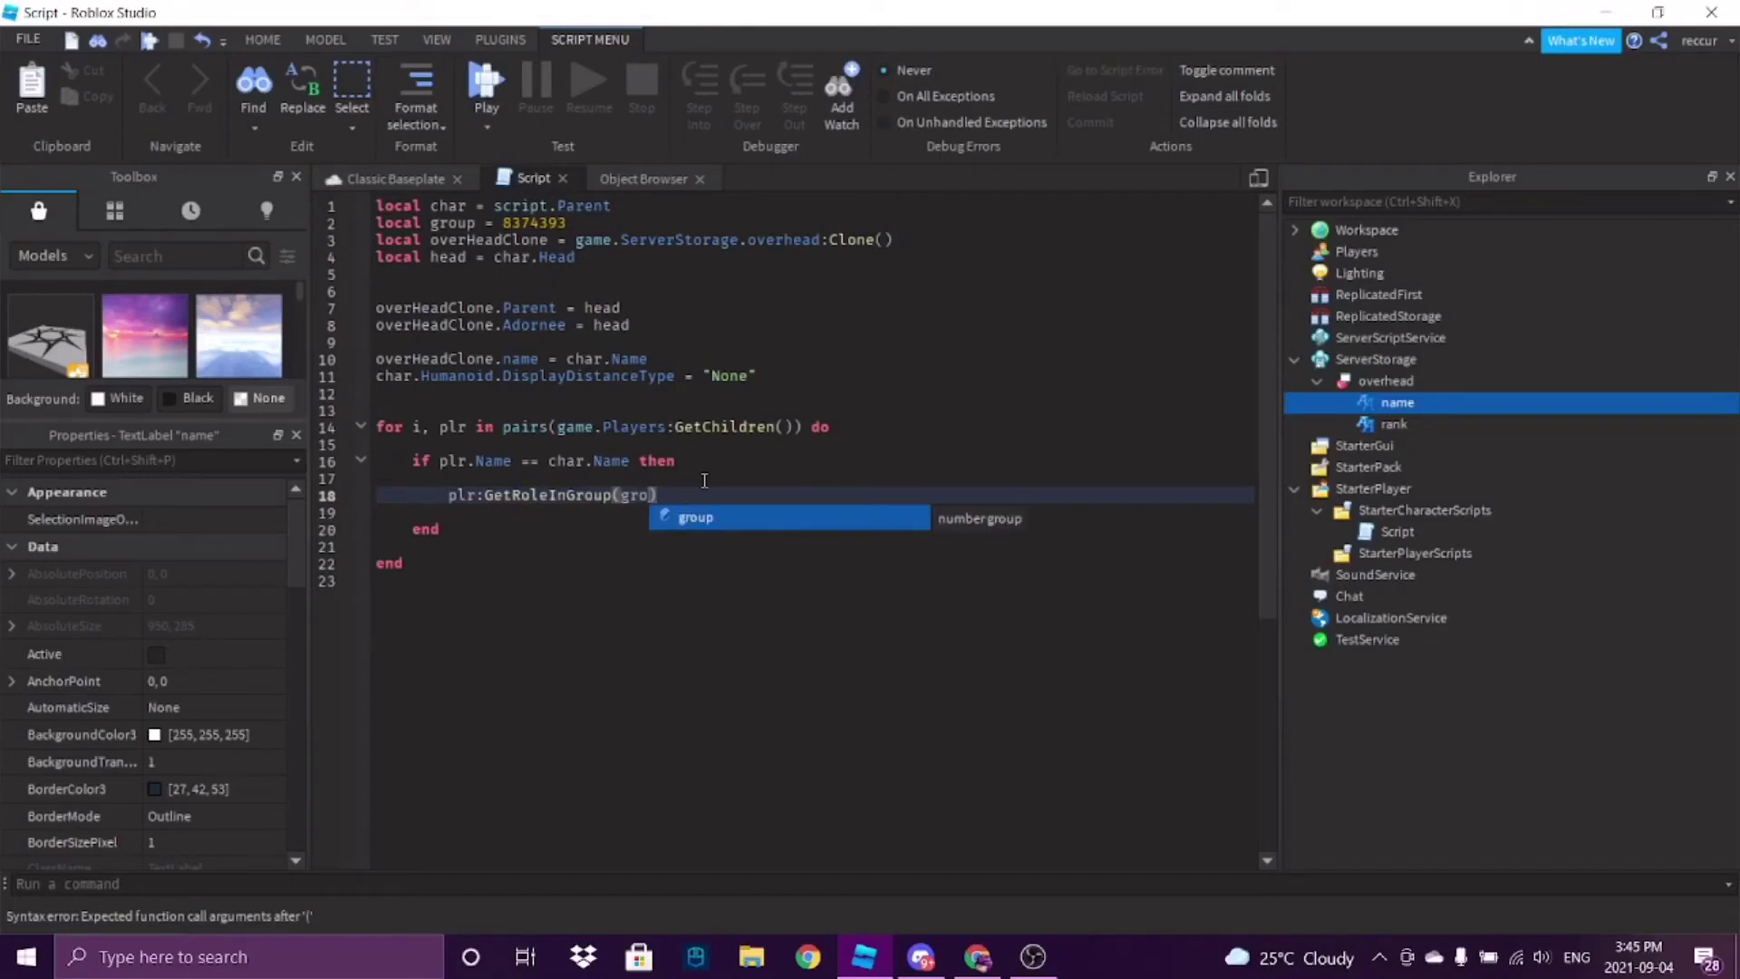
key(BackSpace)
text(p(gro)
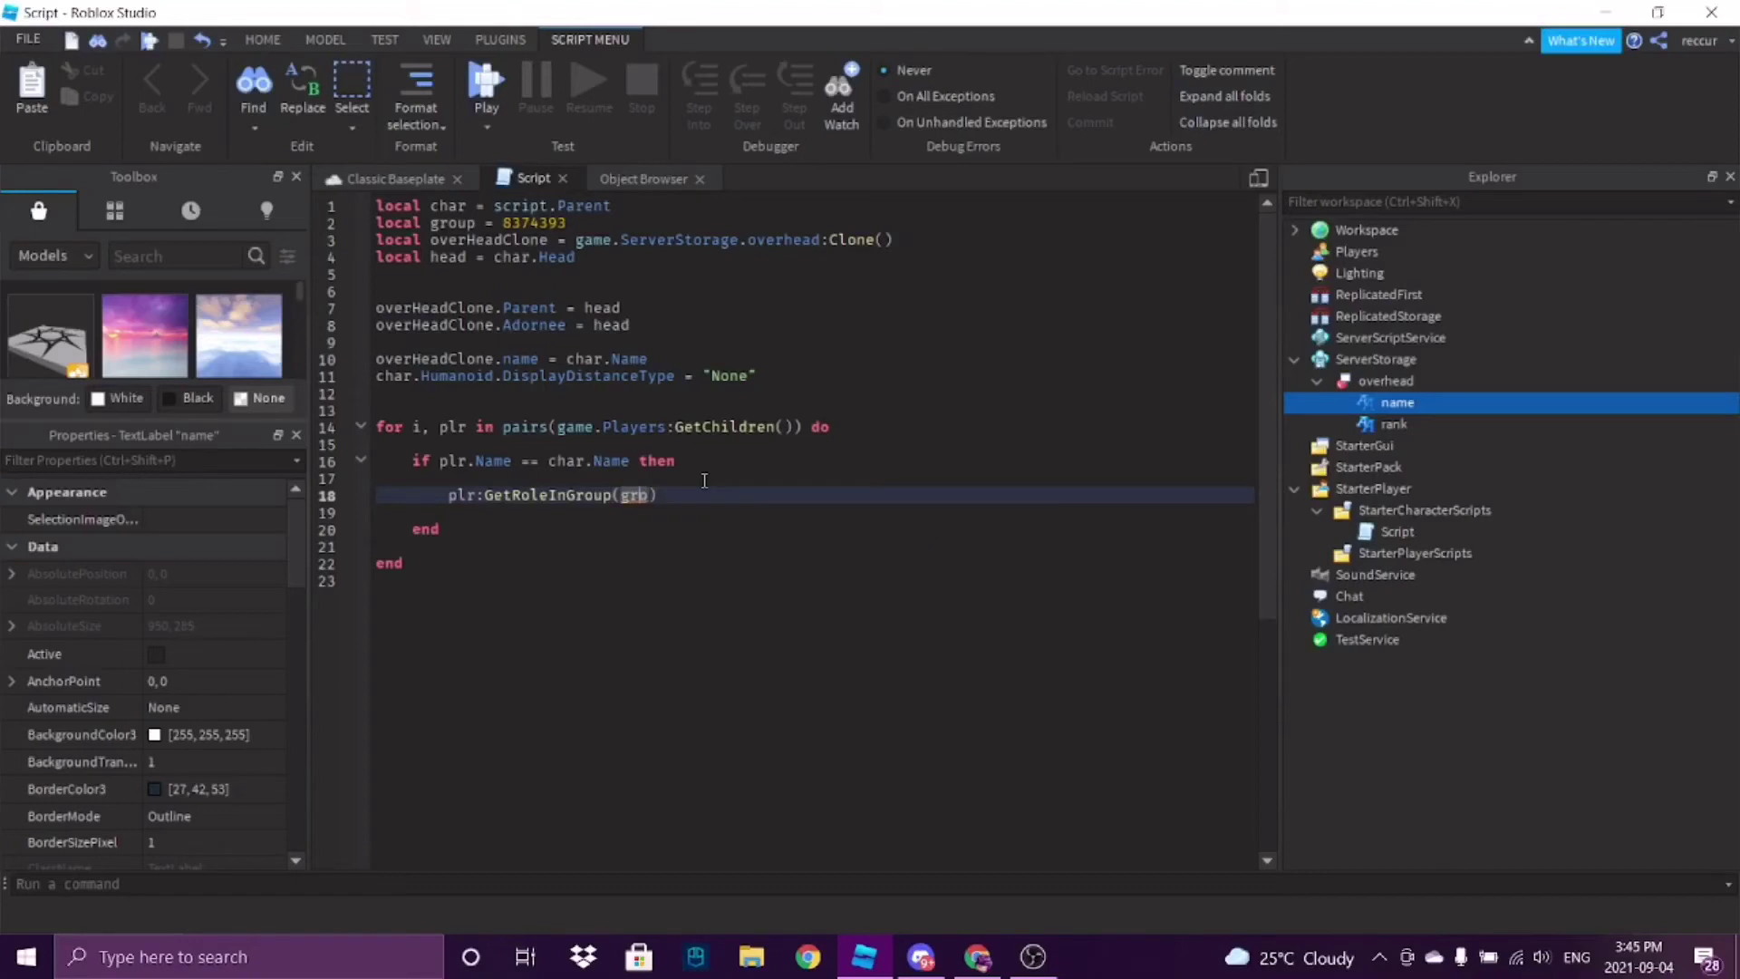
text(up)
- Check the group ID on line 2, then prefix line 18 with local rnak =
double_click(534, 223)
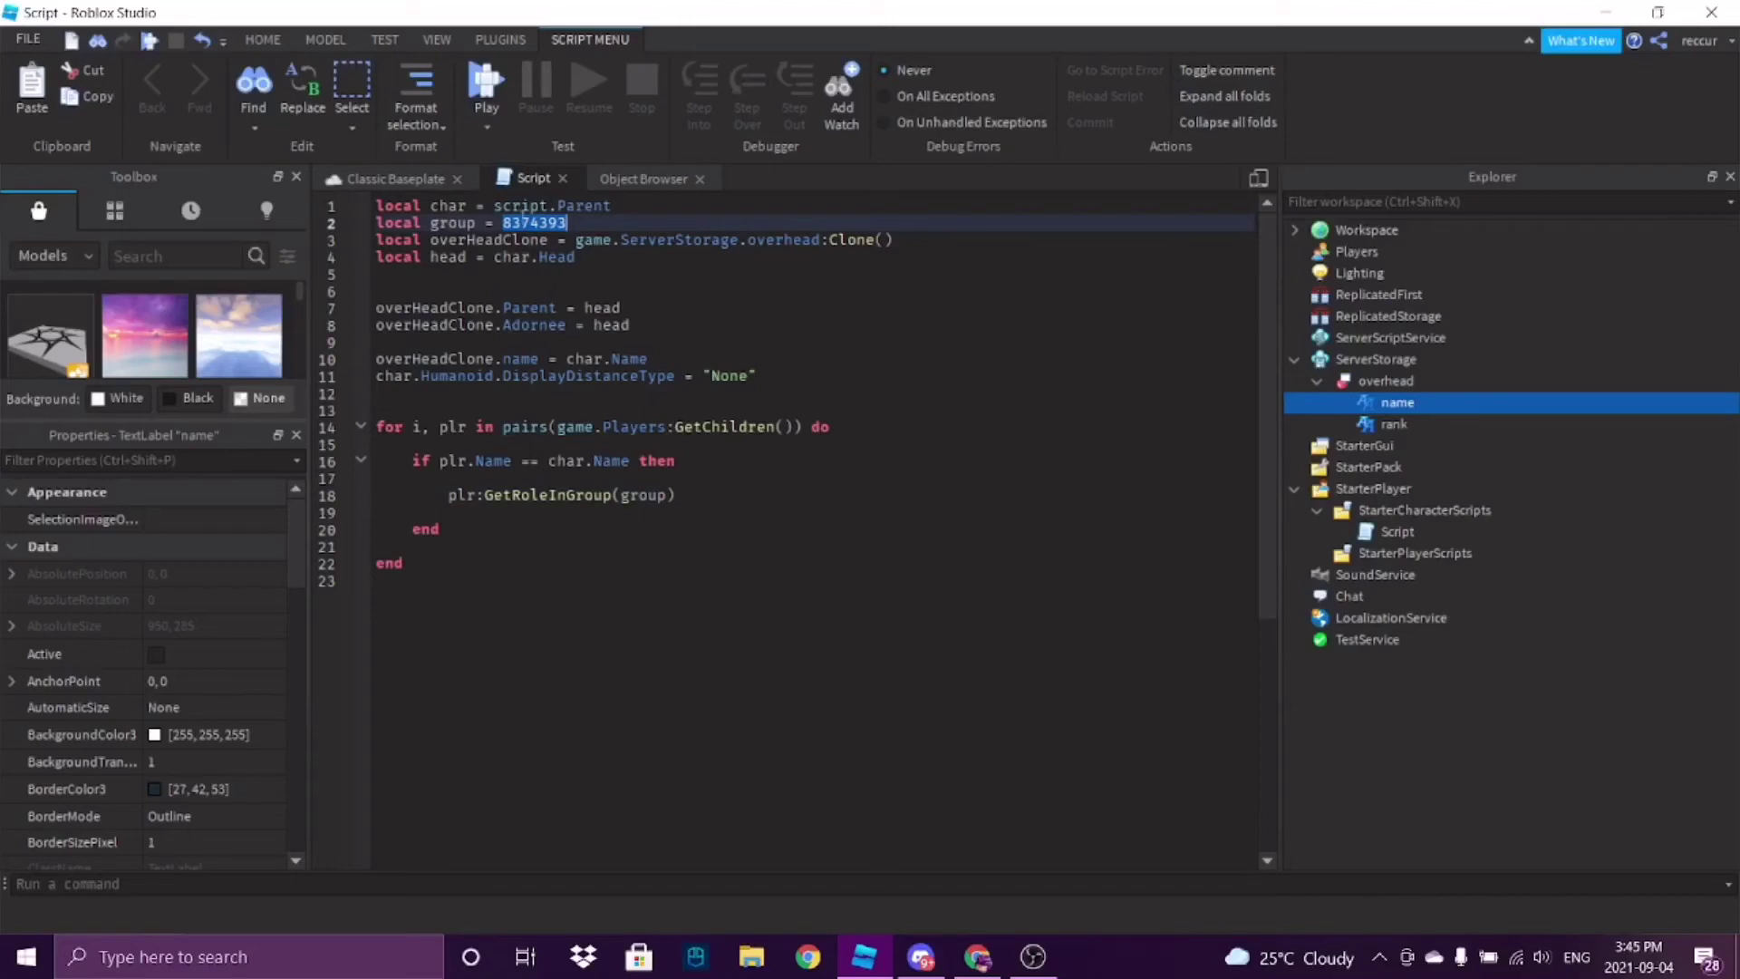
click(700, 488)
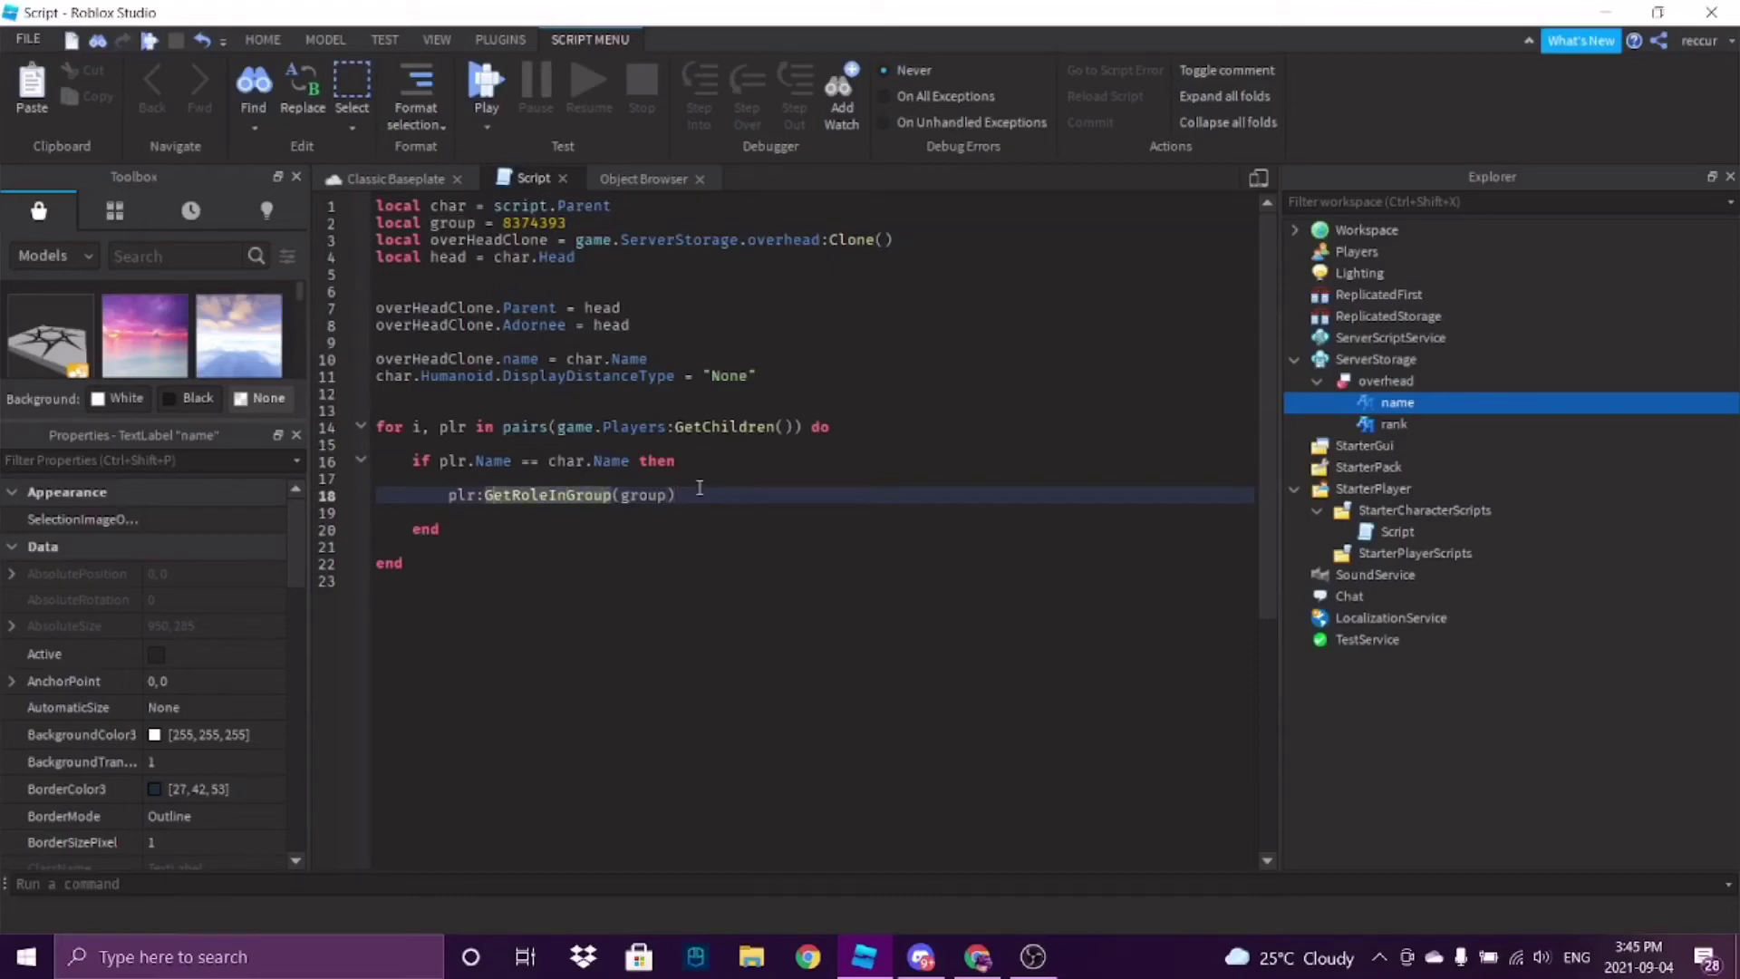
key(Home)
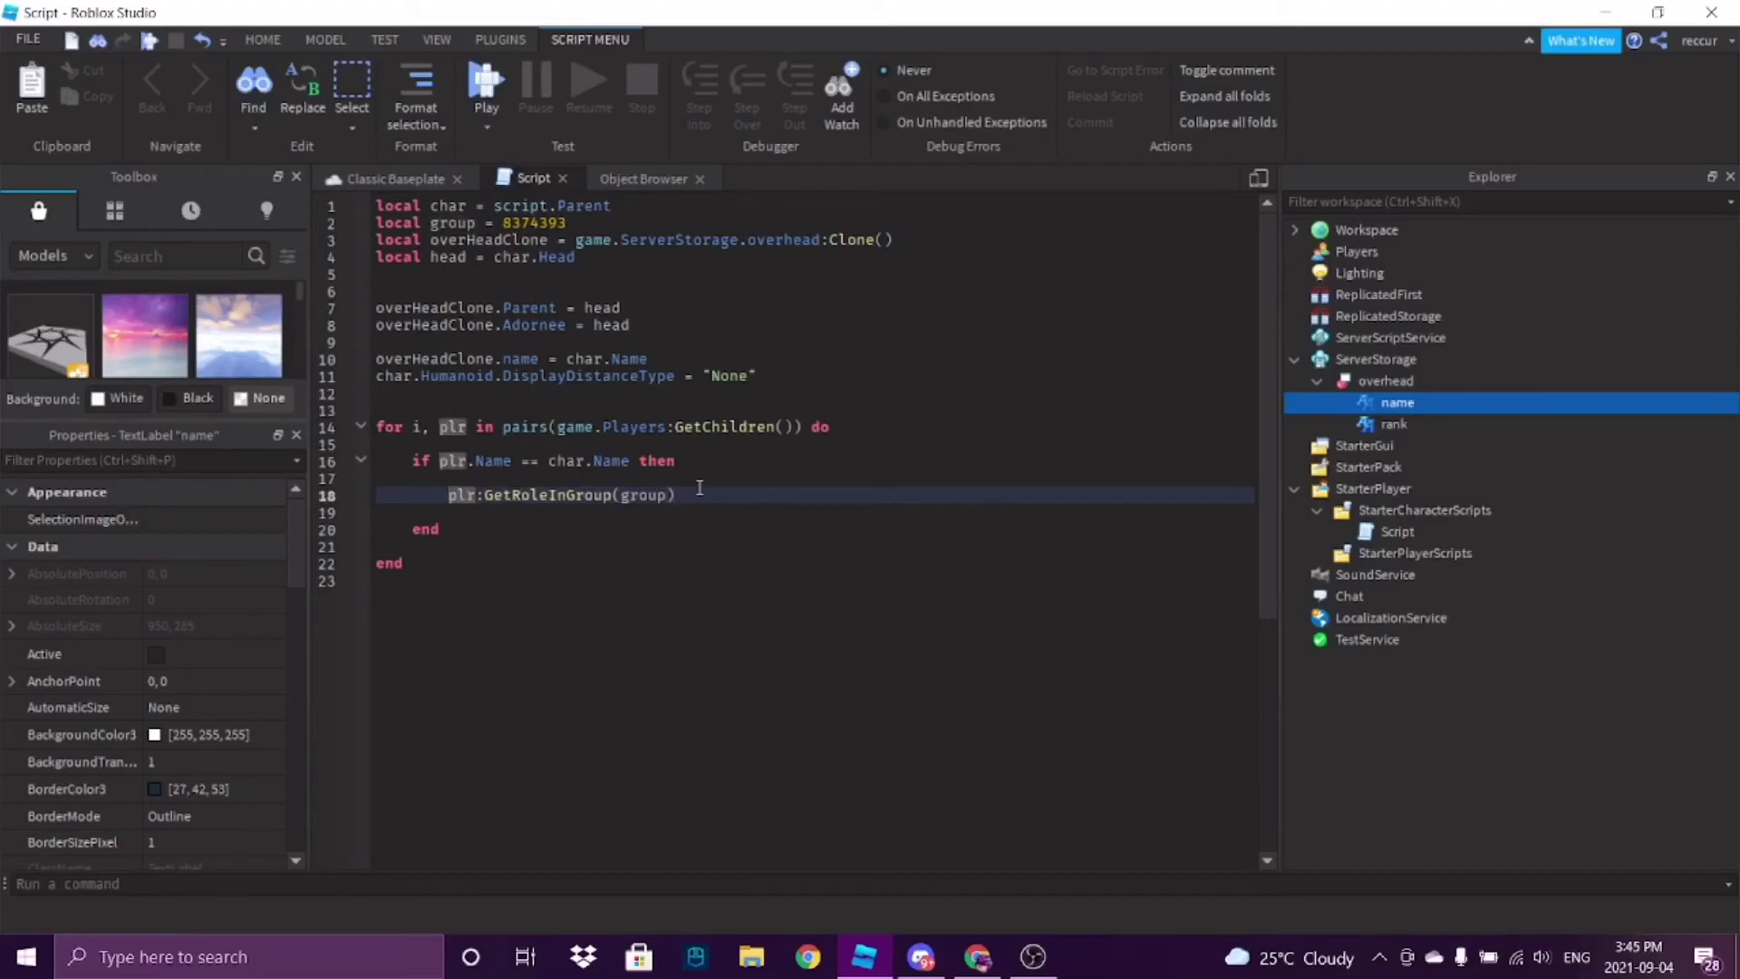
text(local )
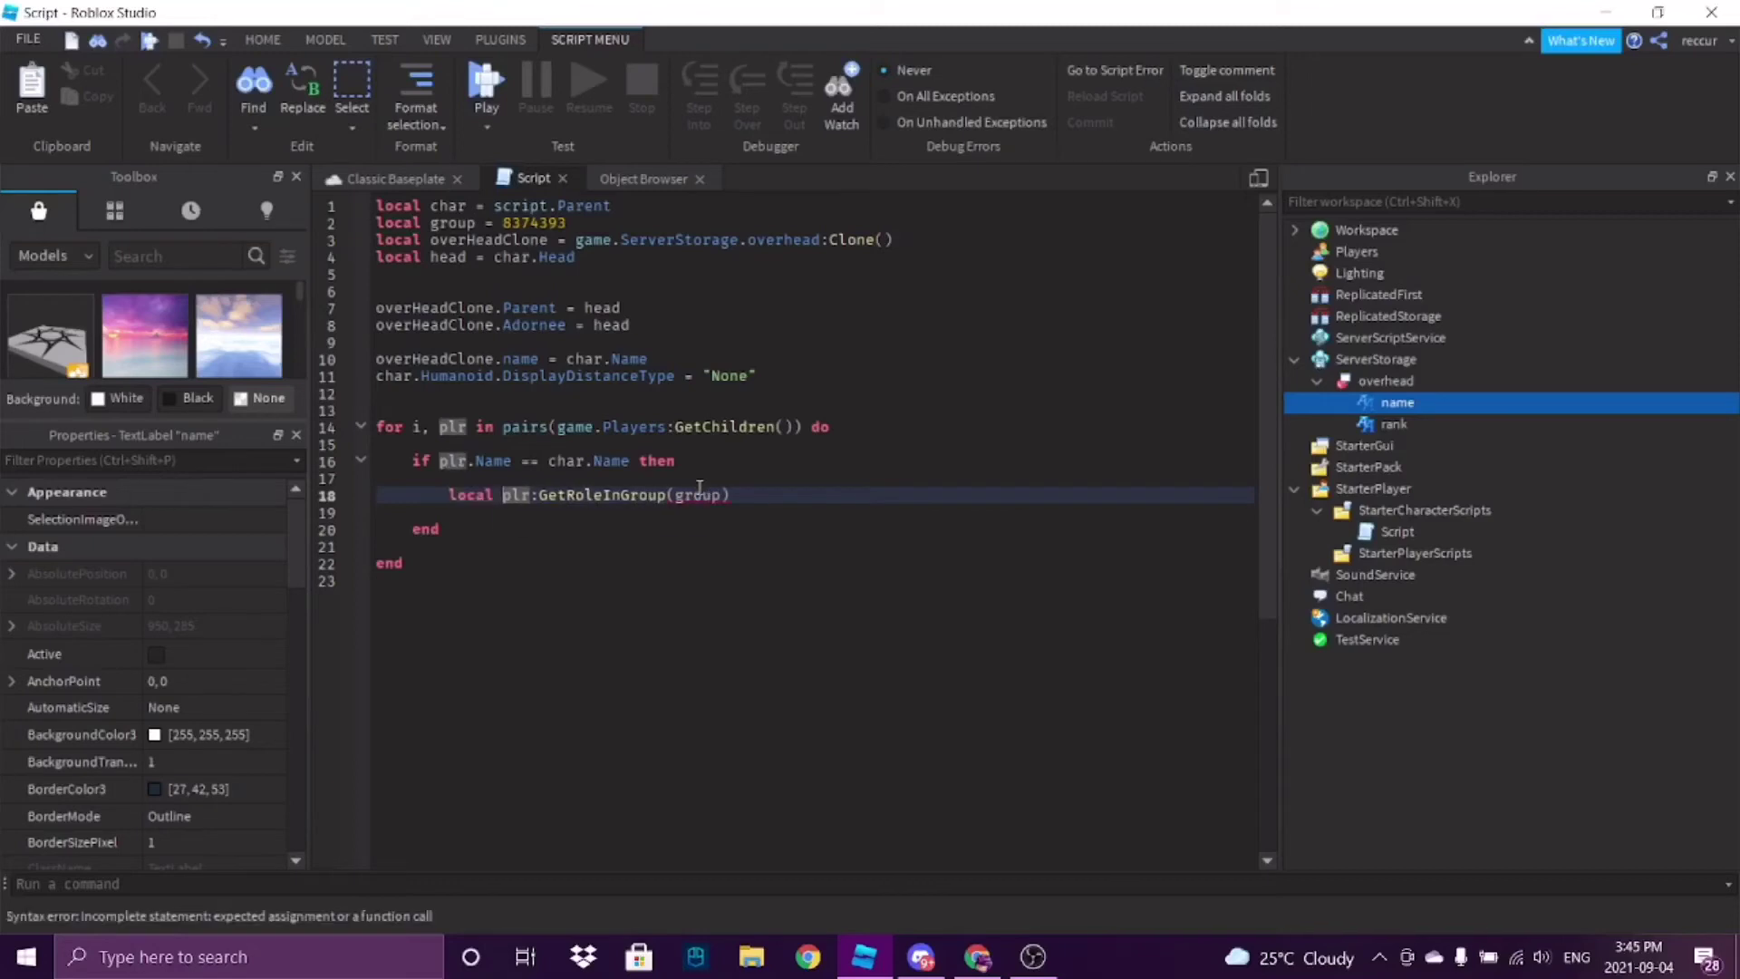
text(rnak =)
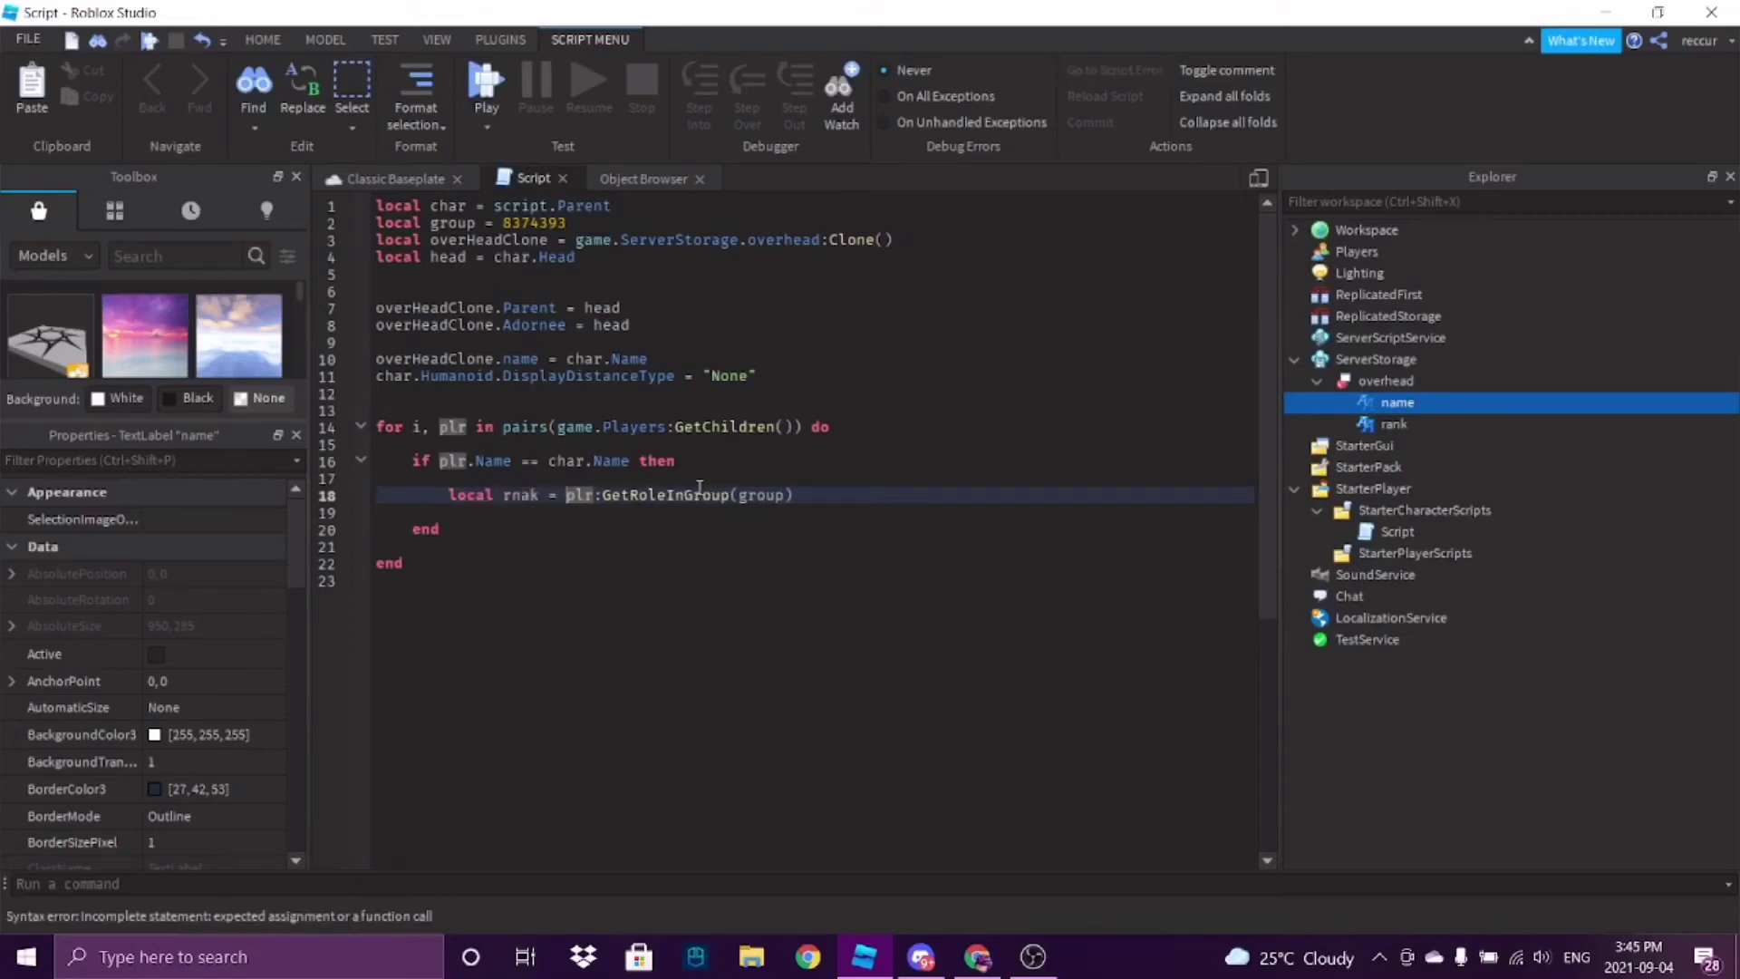
- Add blank lines below line 18 and correct the variable name rnak to rank
key(Down)
key(Return)
key(Return)
key(Up)
key(Up)
key(Up)
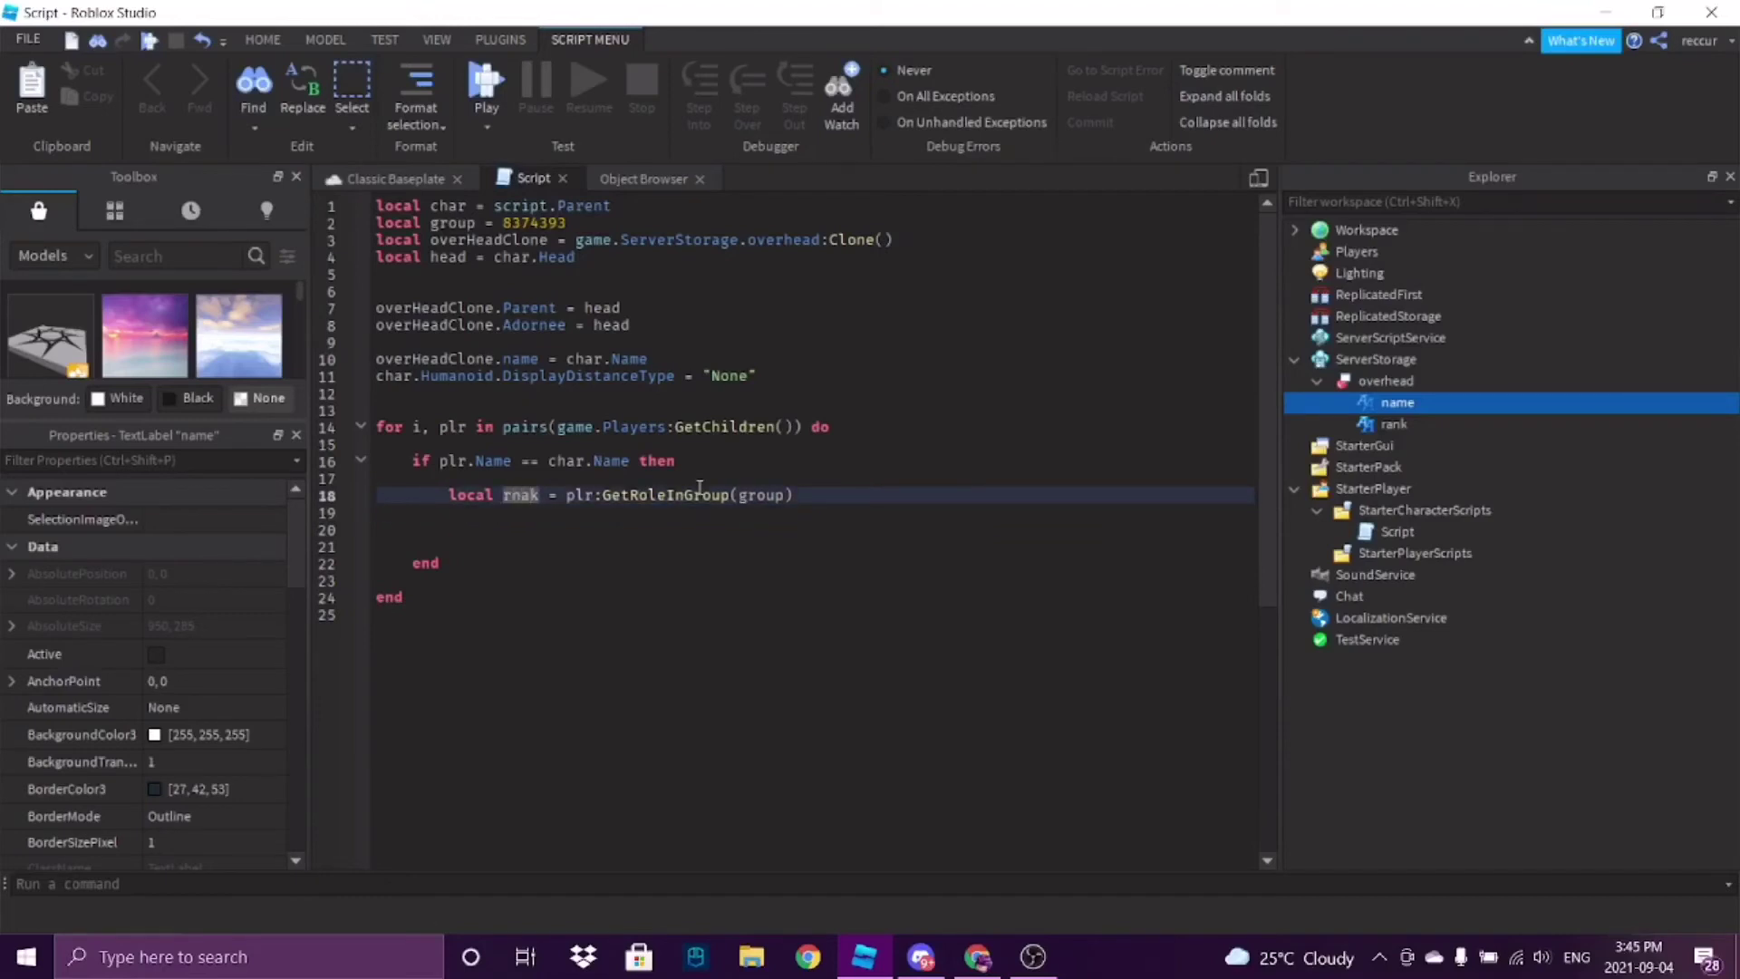
key(BackSpace)
text(n)
key(Down)
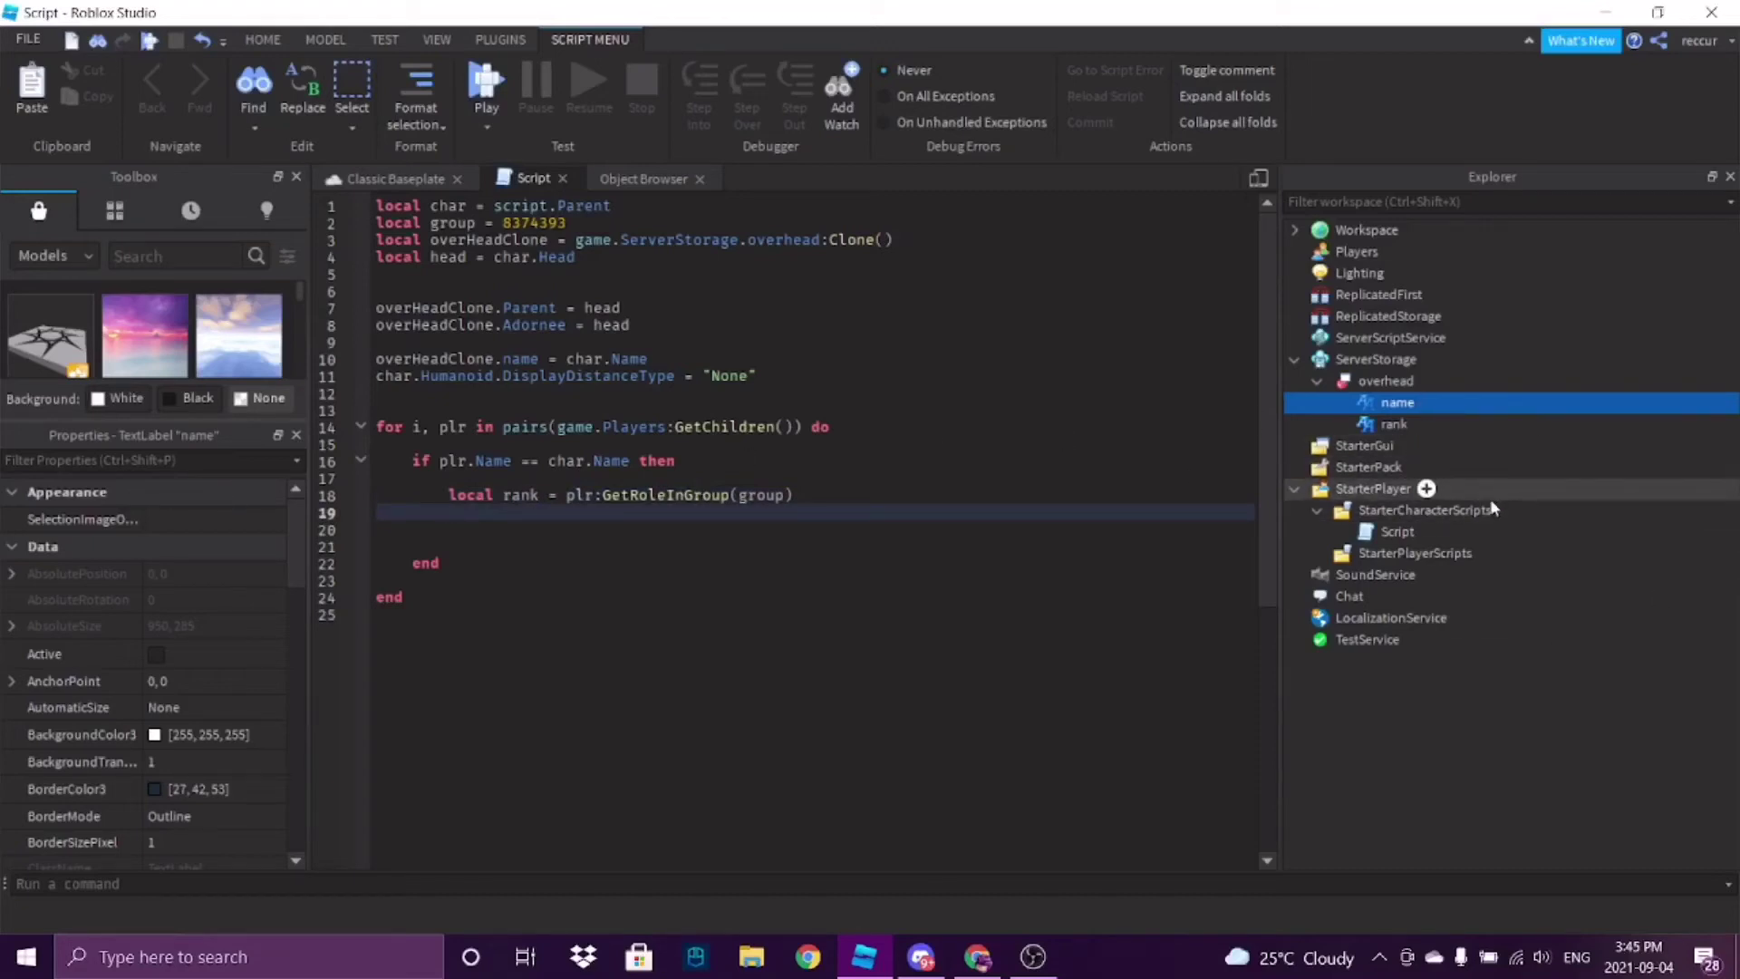
- Write overHeadClone.rank.Text = rank on line 19
text(overH)
key(Tab)
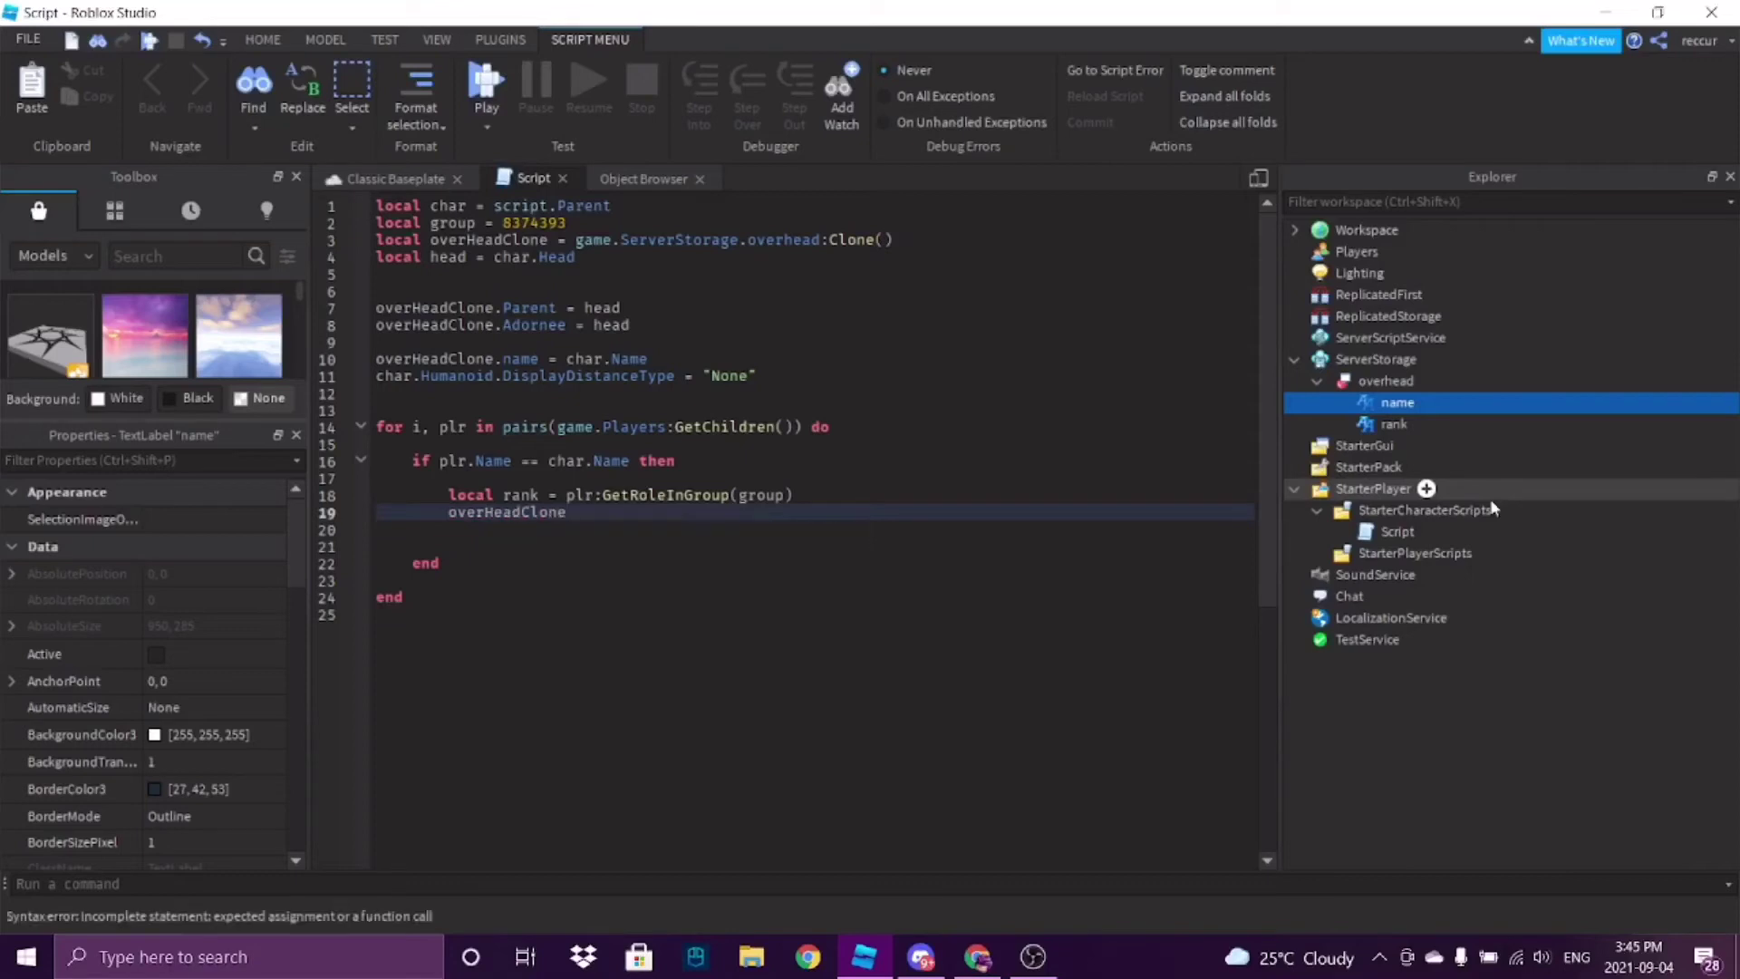
text(.rank)
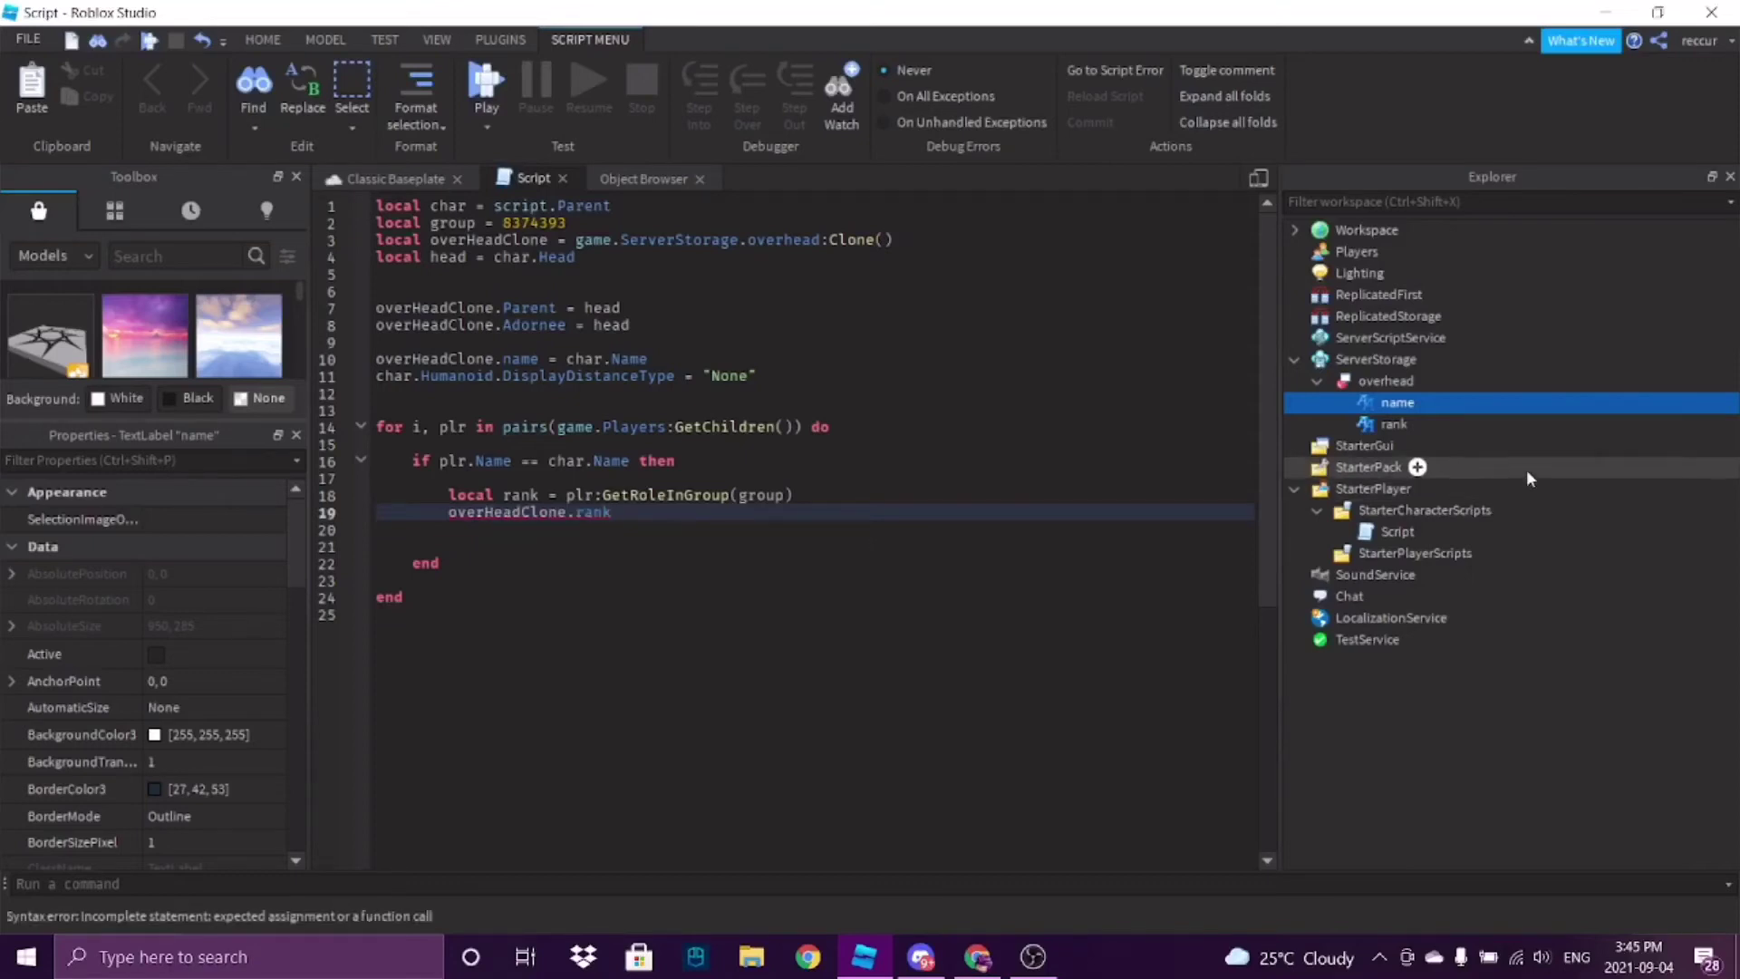
click(1396, 425)
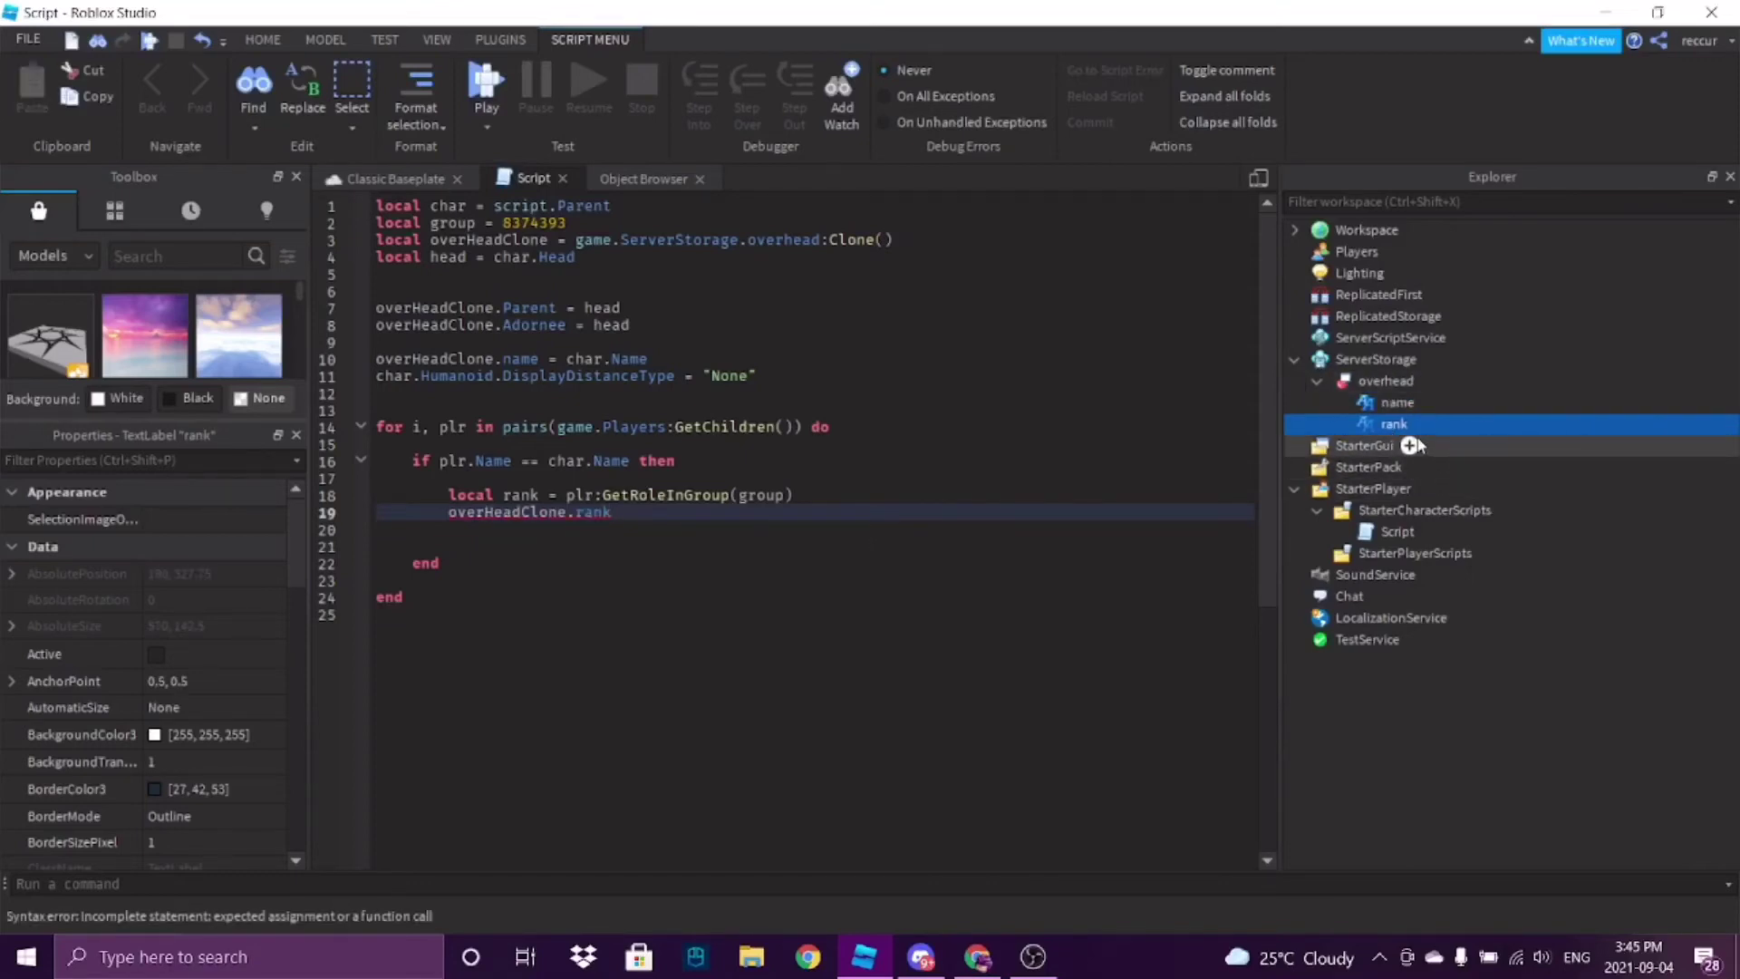
click(634, 515)
text(.)
key(Caps_Lock)
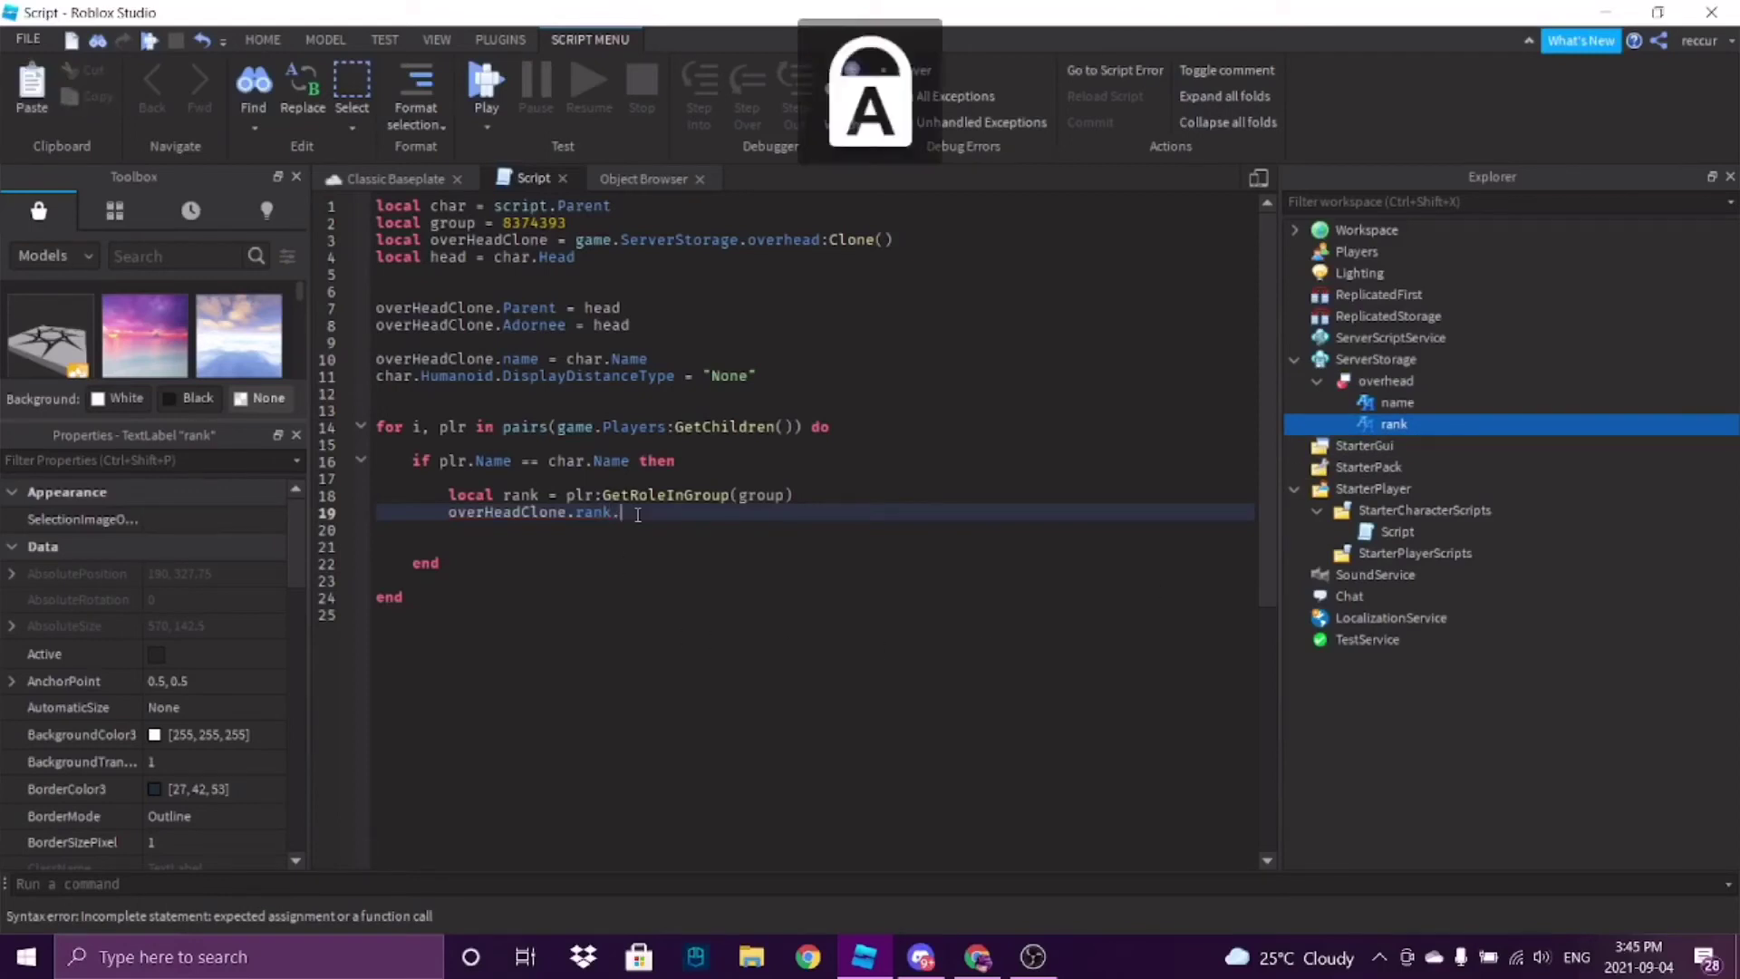
text(T)
key(Caps_Lock)
text(ext = )
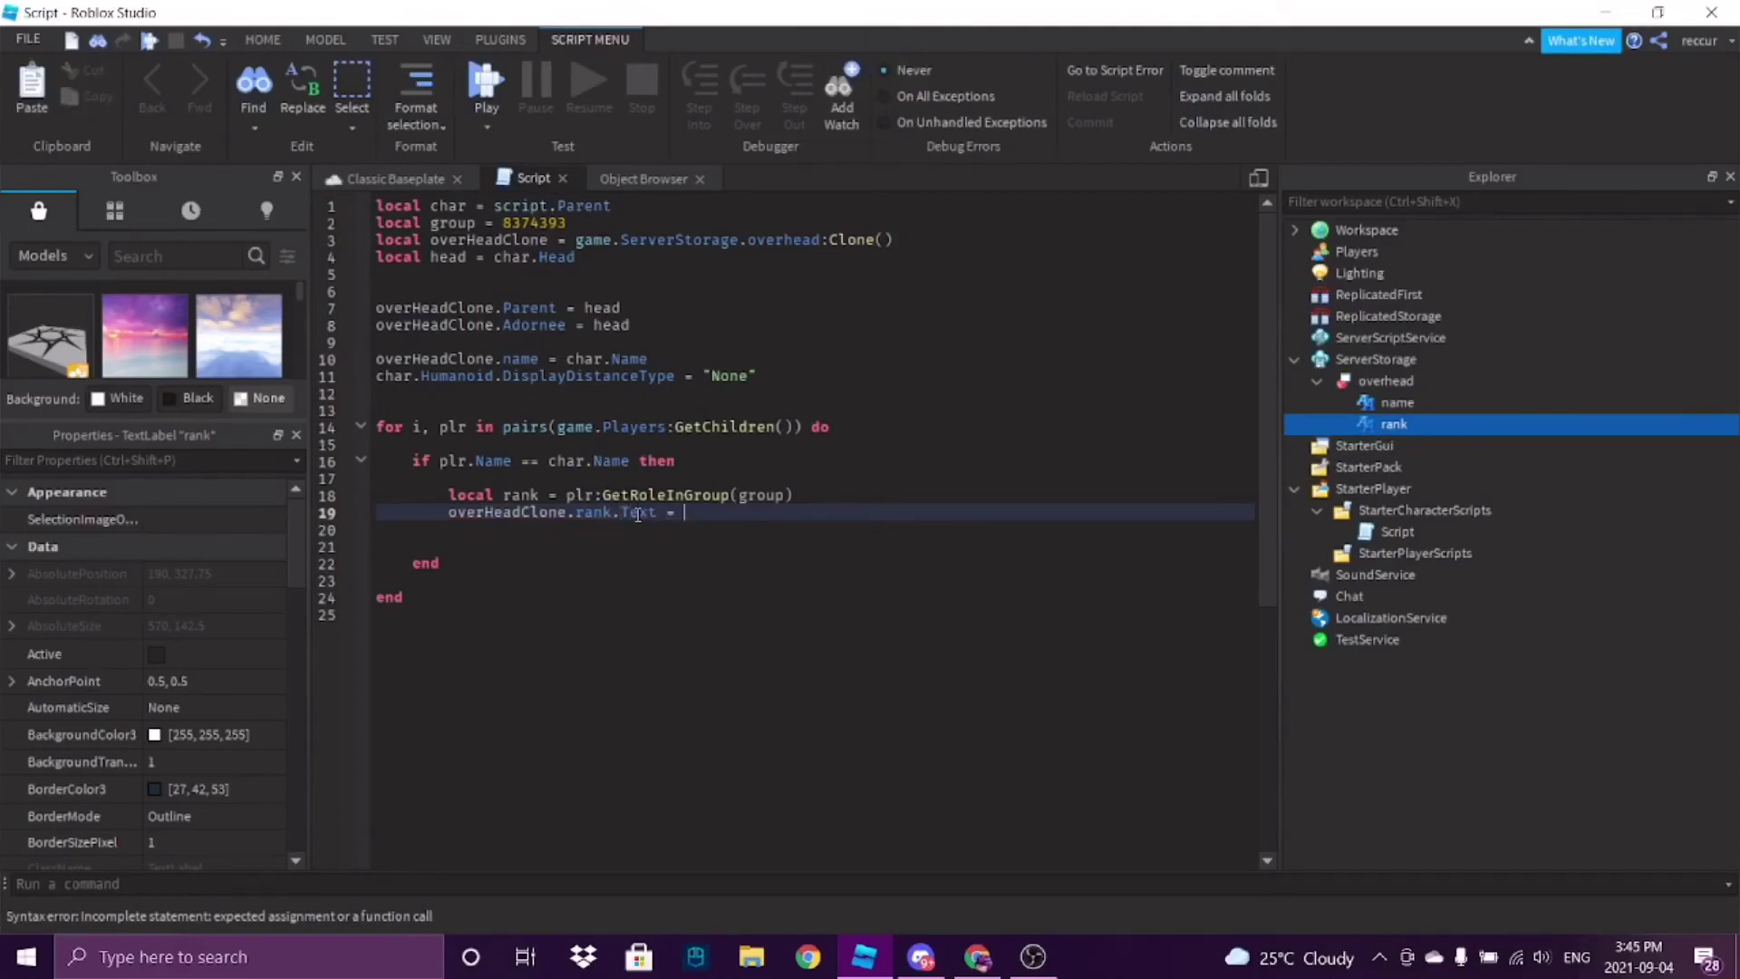
text(rank)
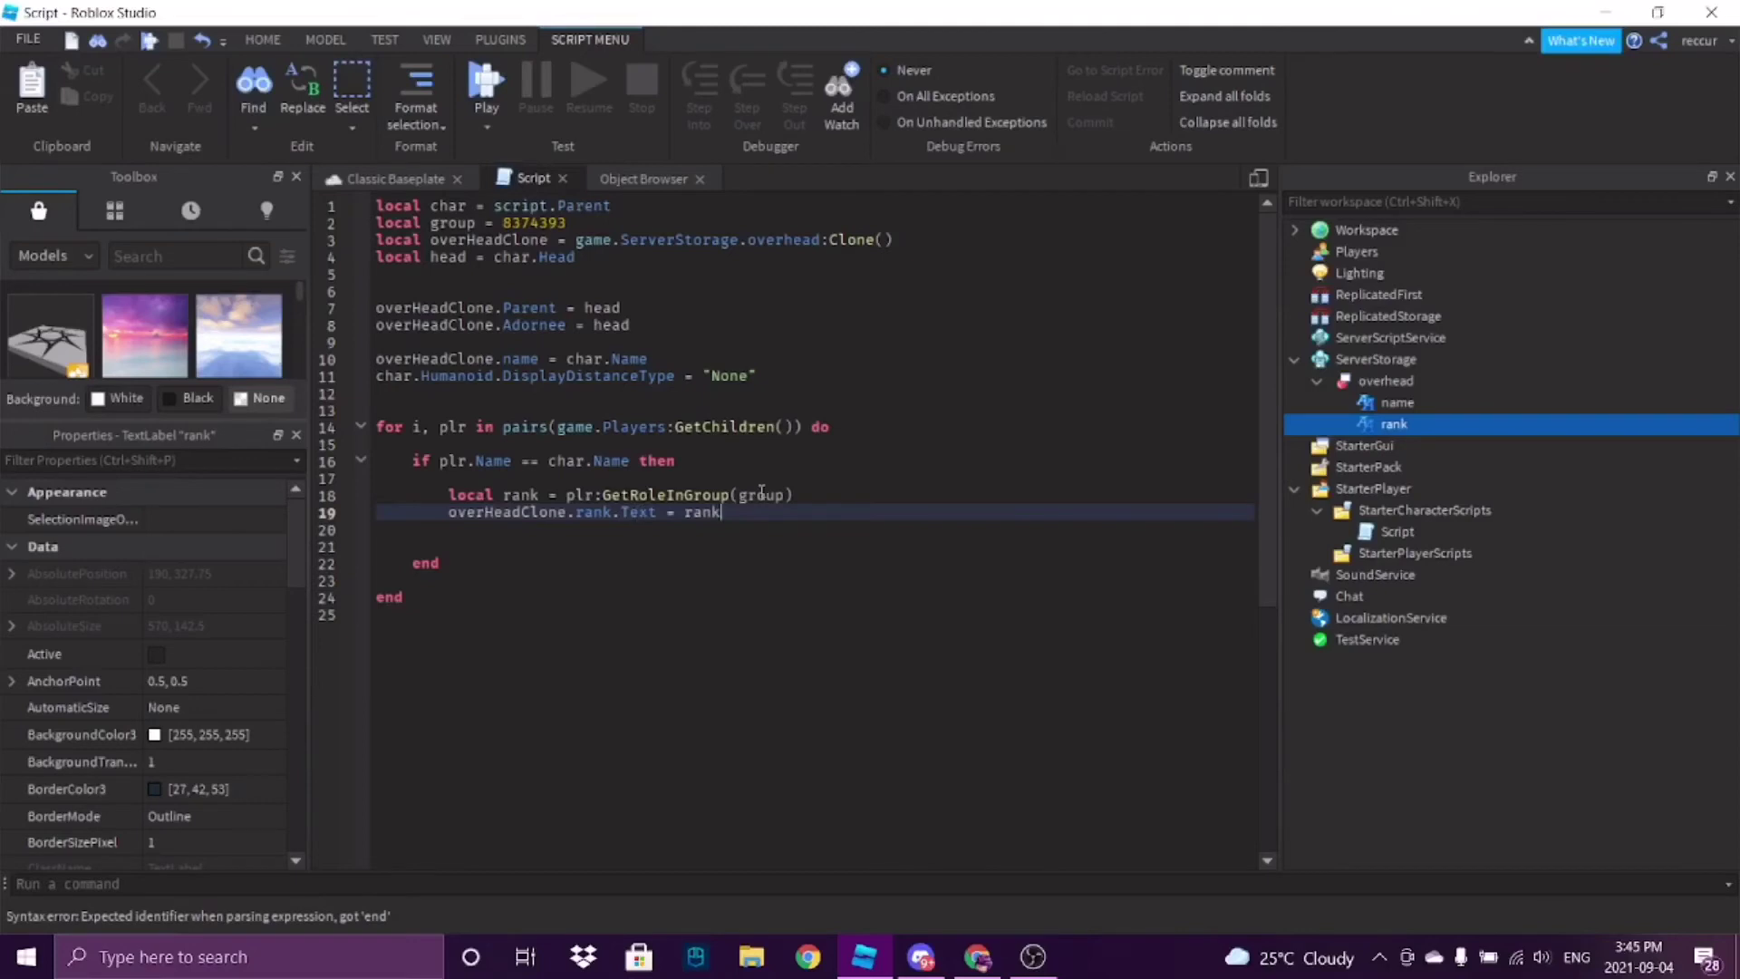
mouse_move(1384, 433)
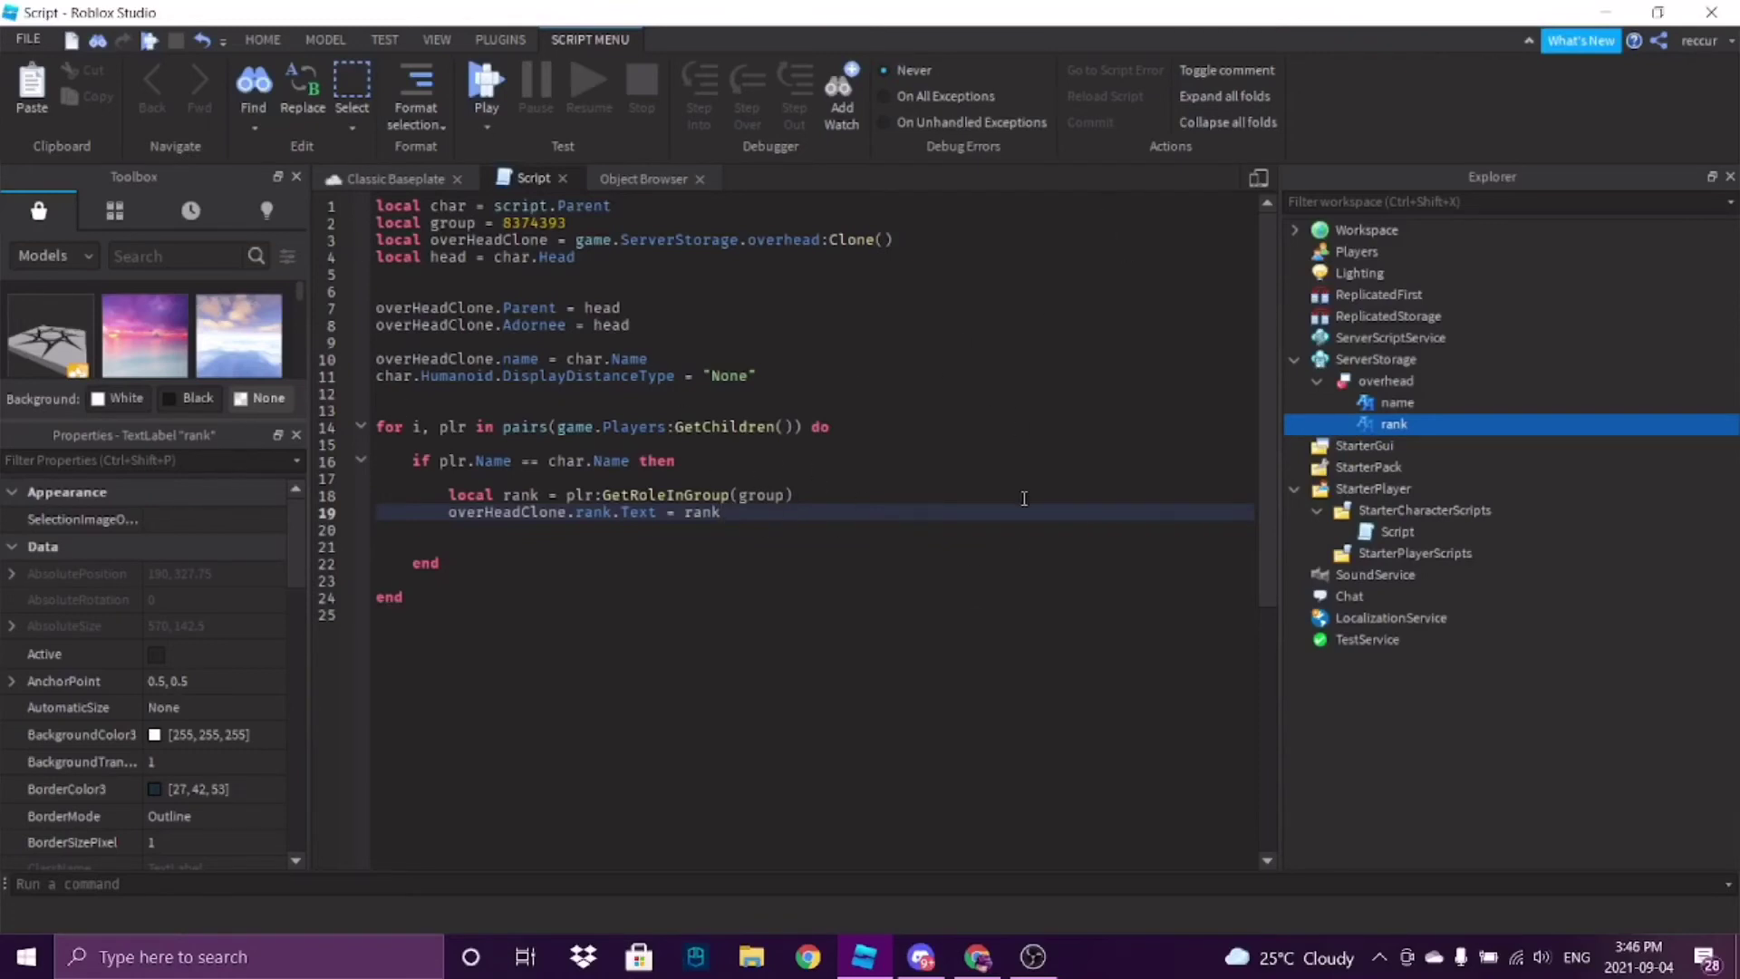
- Change line 10 to overHeadClone.name.Text = char.Name
click(458, 395)
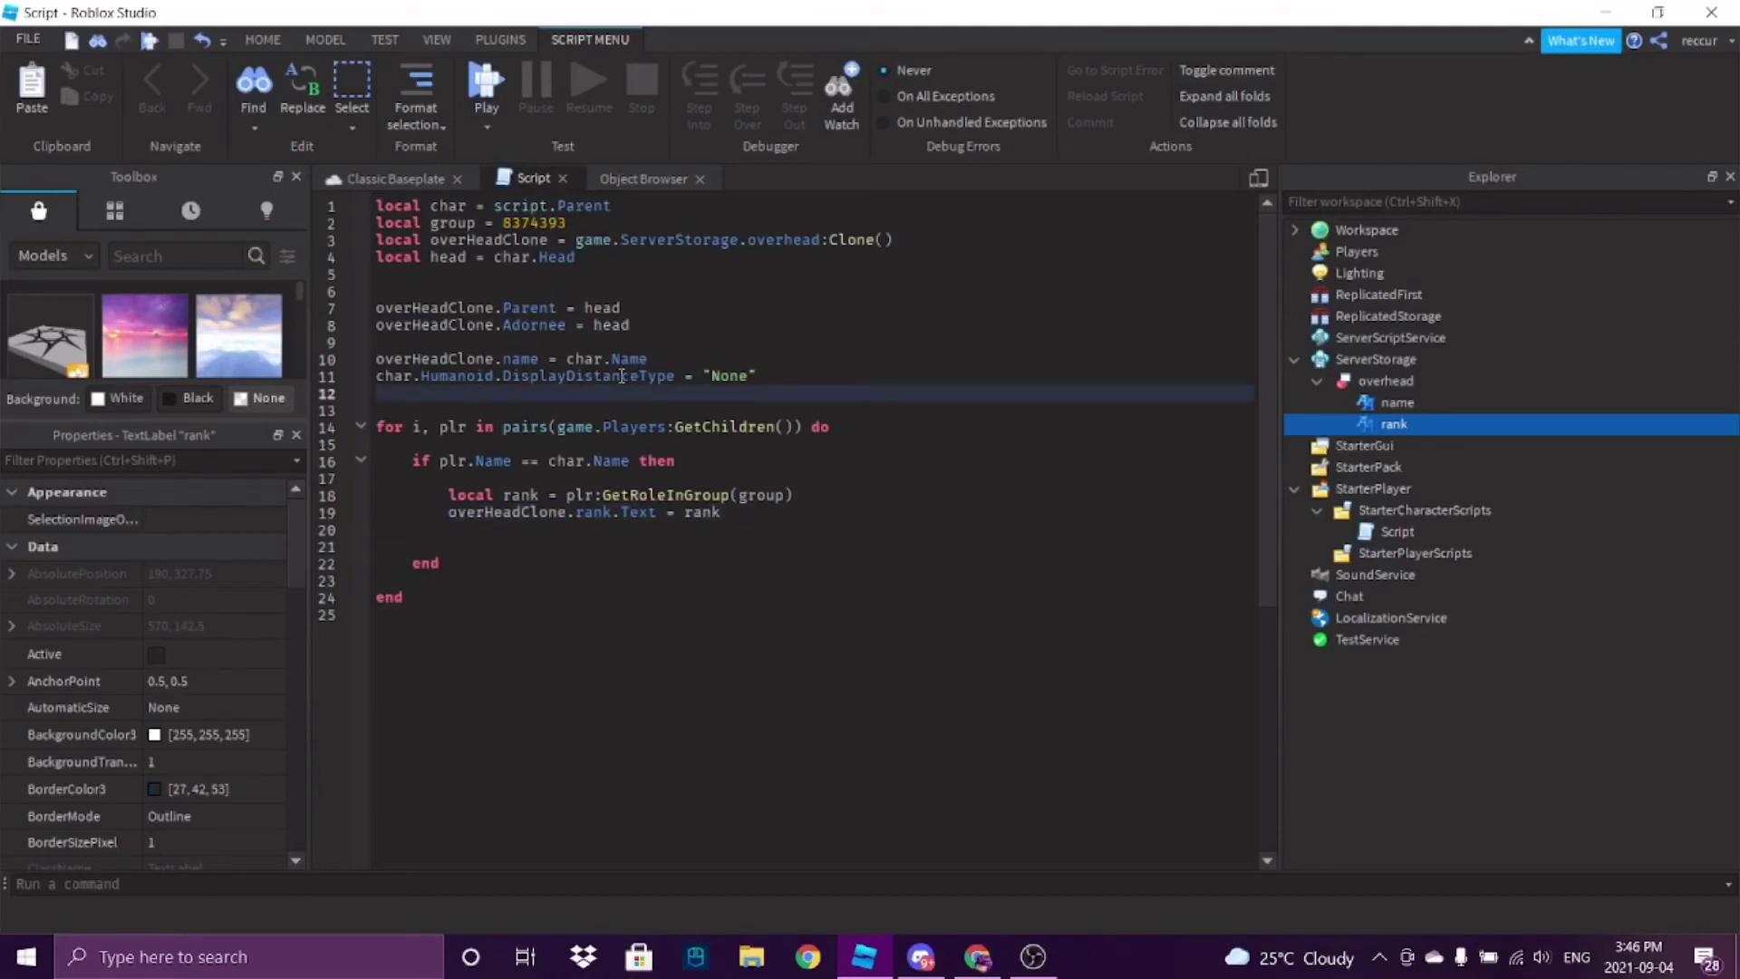
double_click(521, 359)
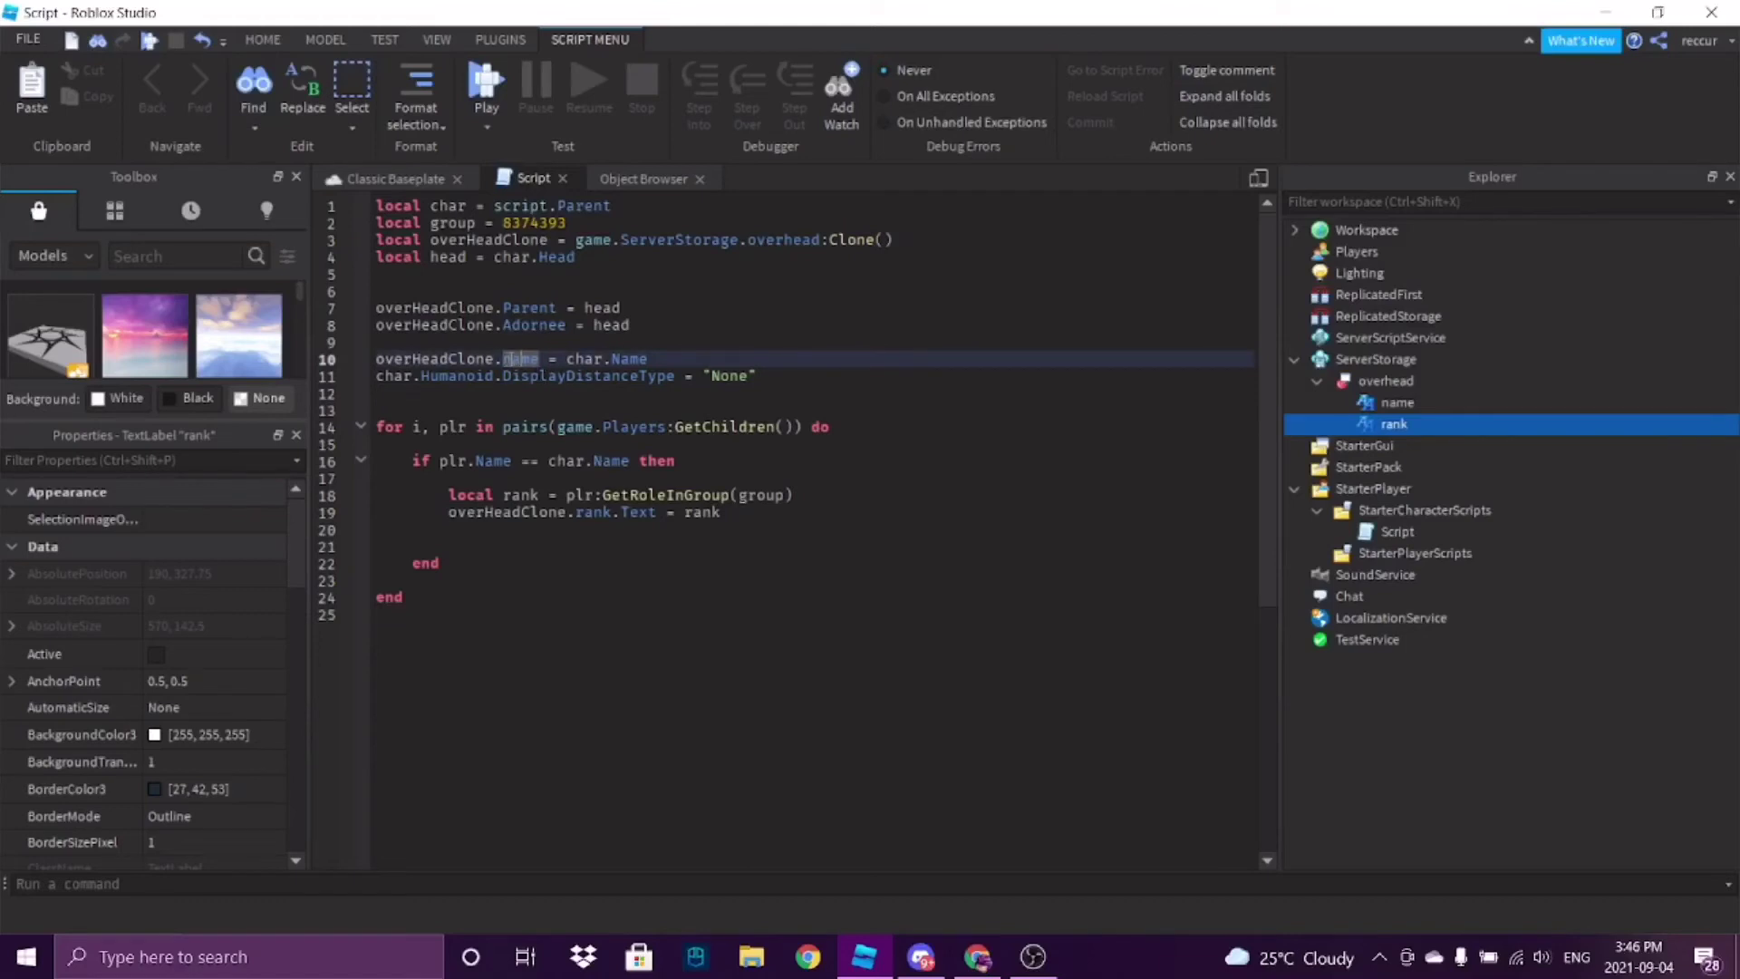
click(532, 362)
text(.Text)
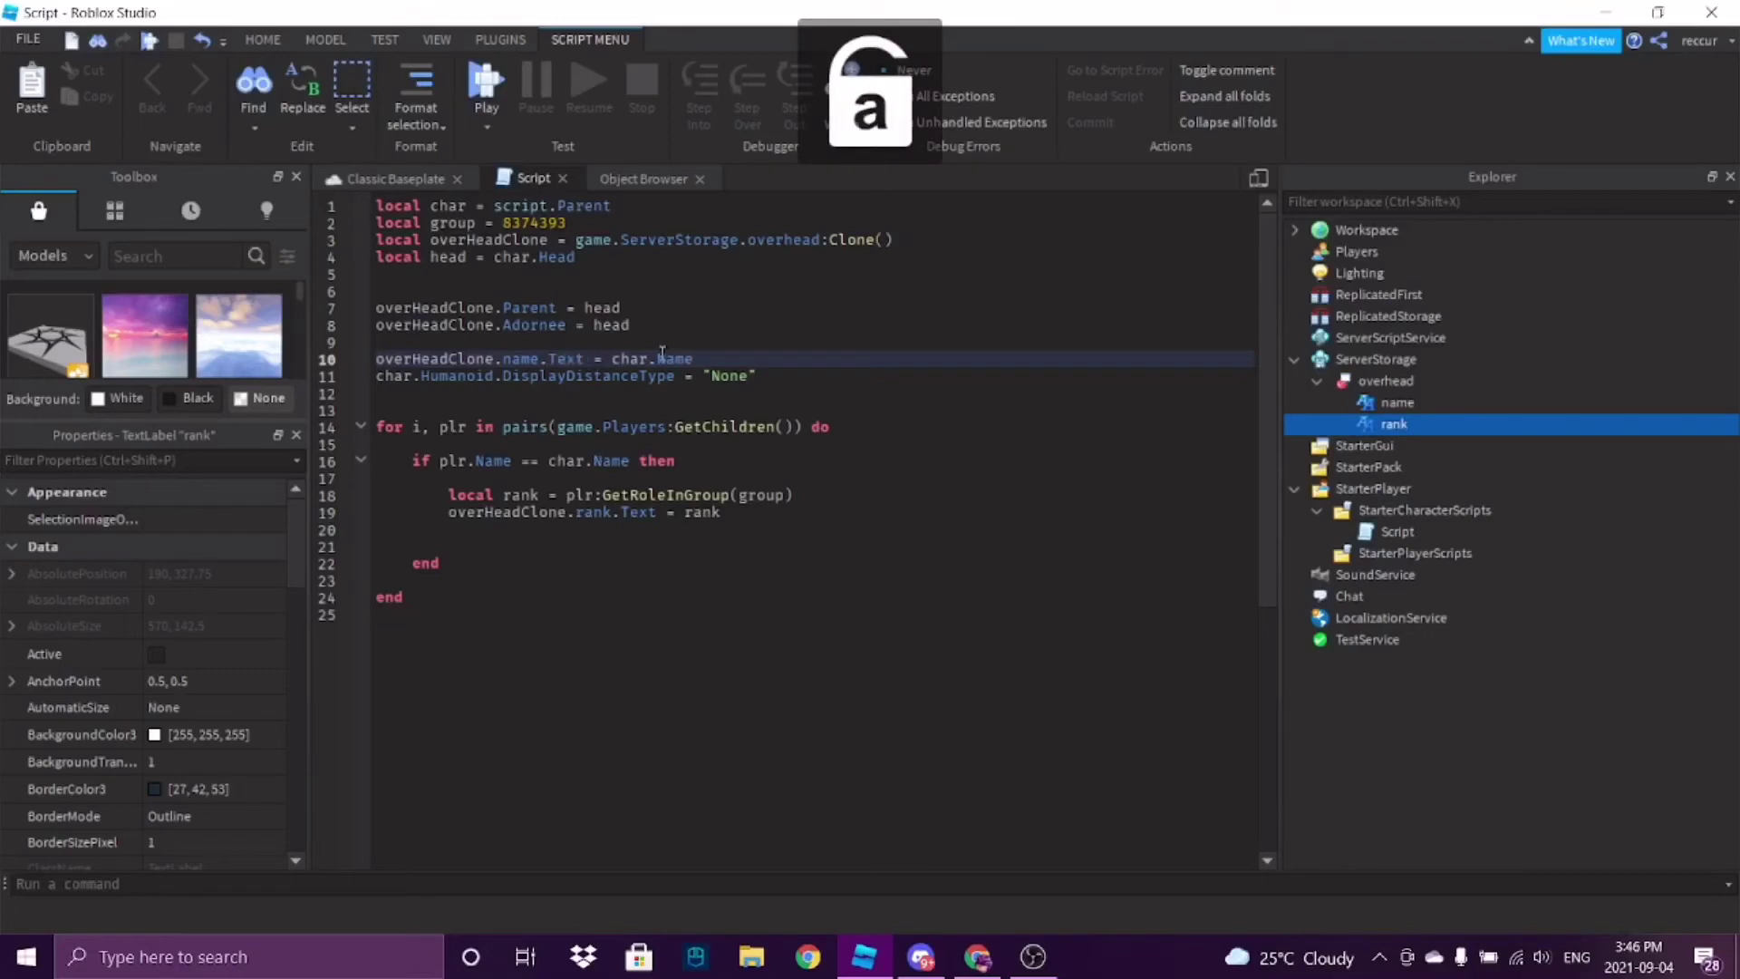
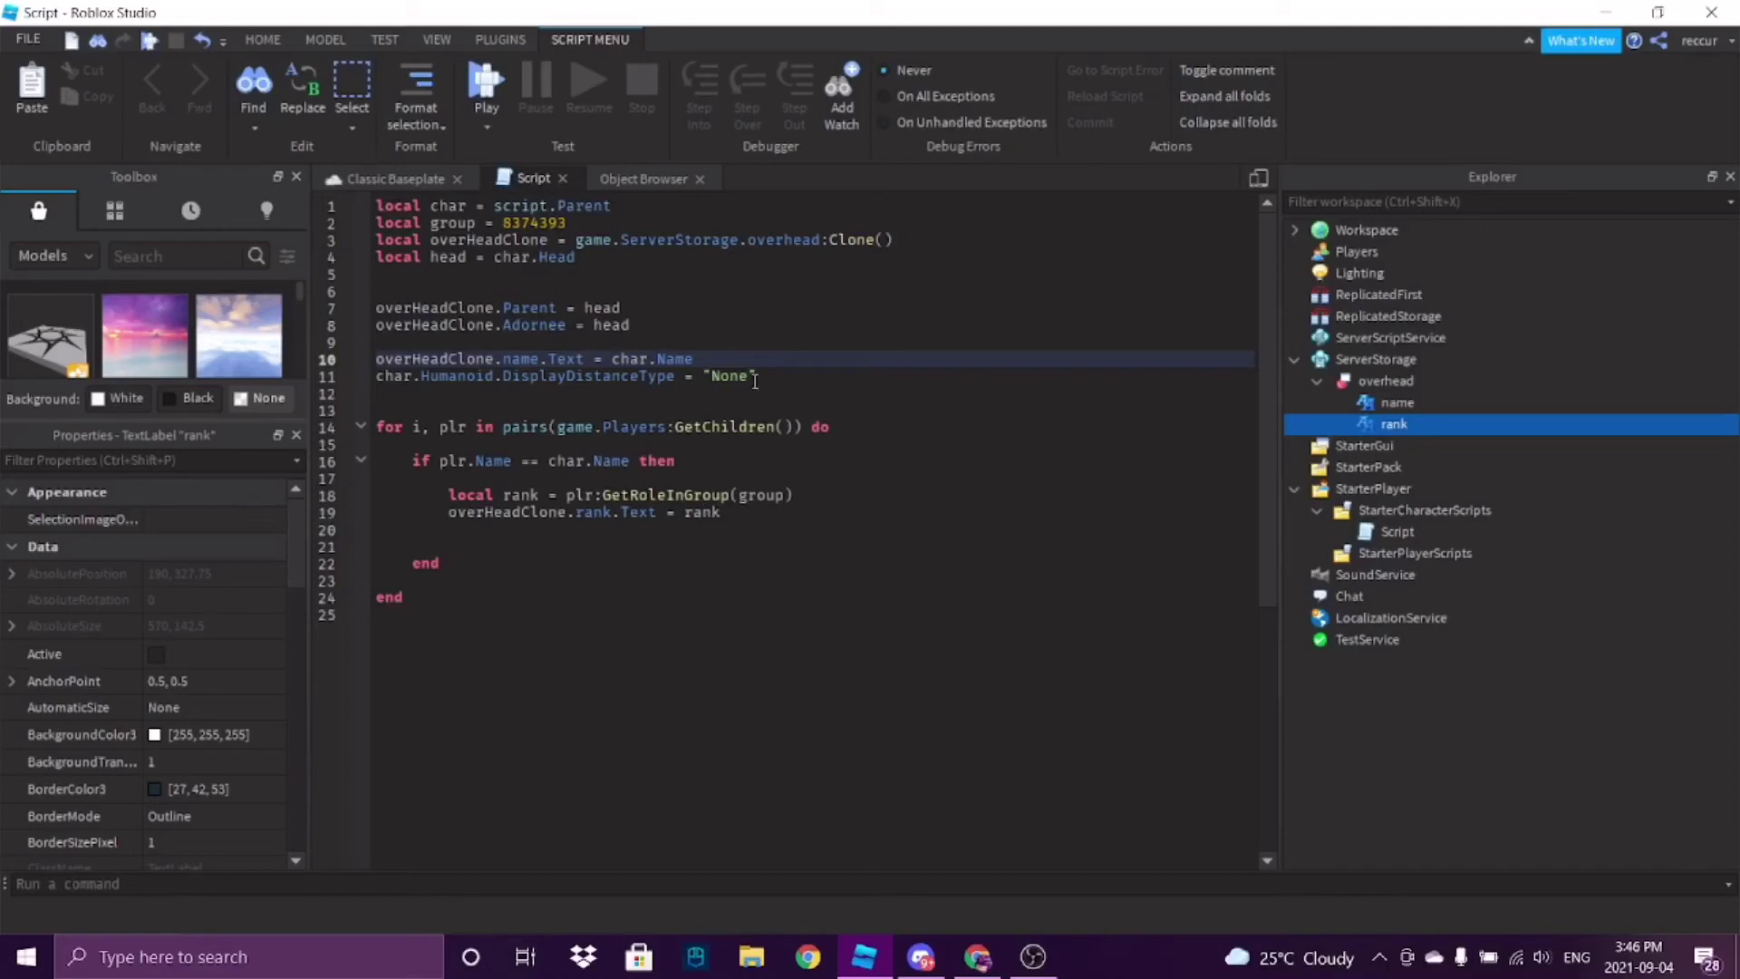
- From the Classic Baseplate view, angle the camera toward the Dummy and start a play test
click(442, 178)
right_drag(868, 339, 530, 214)
click(281, 38)
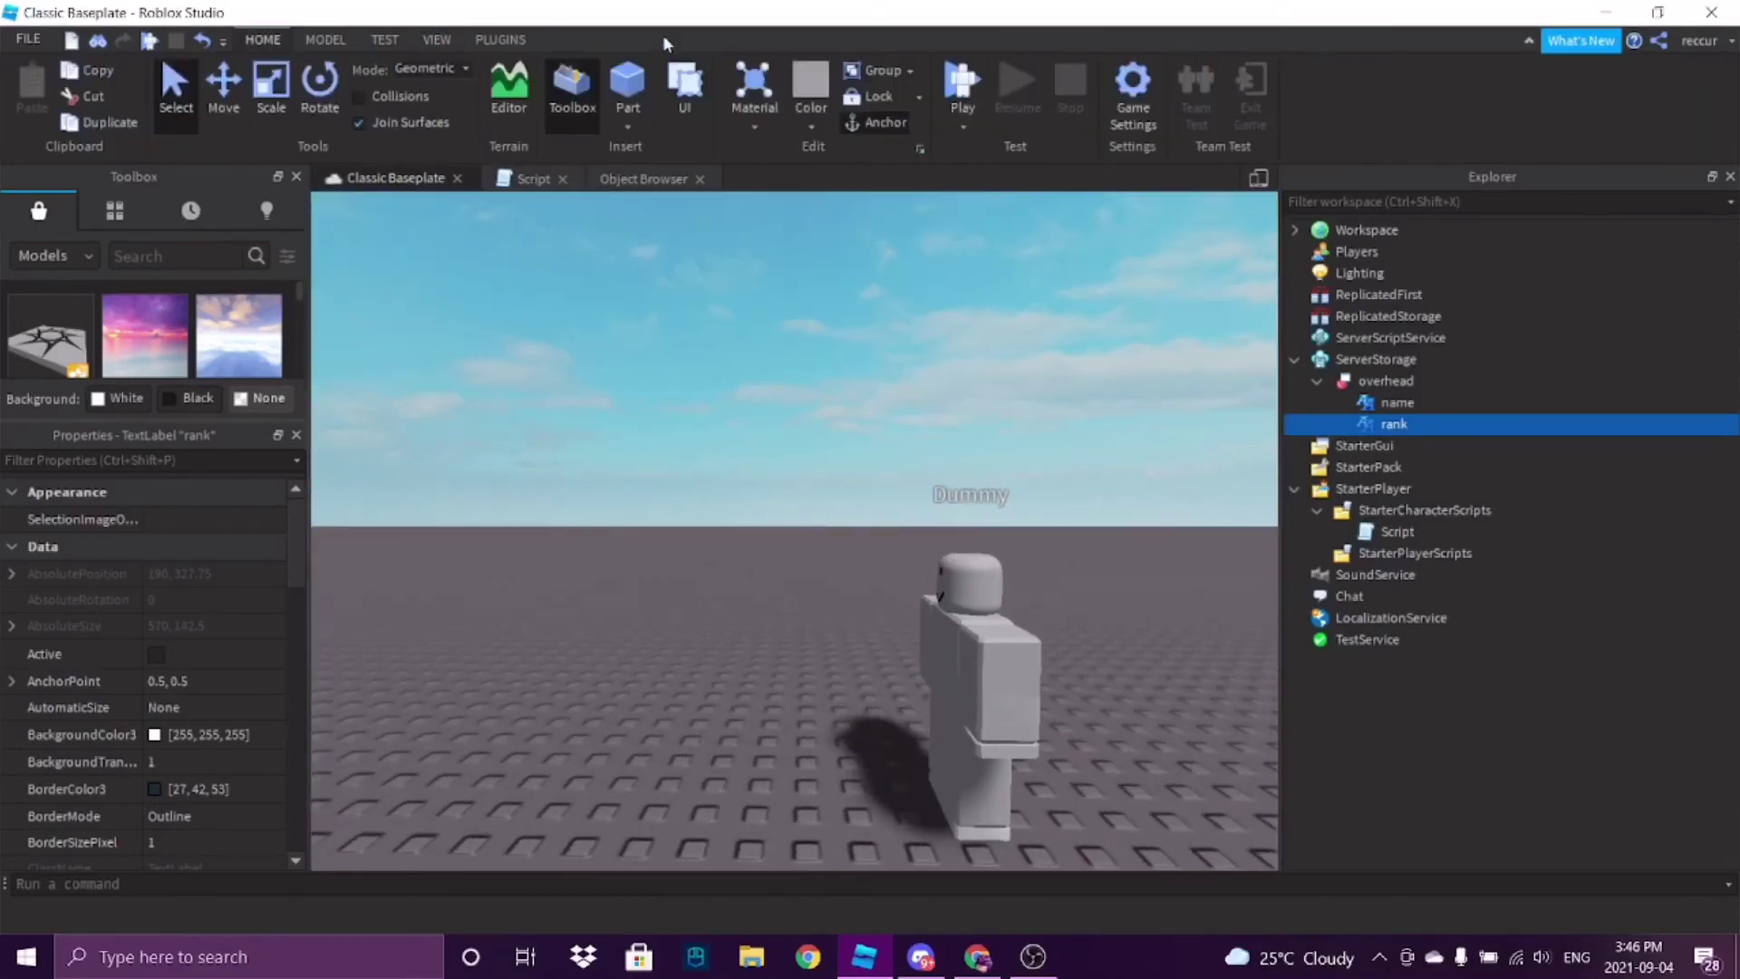
click(961, 83)
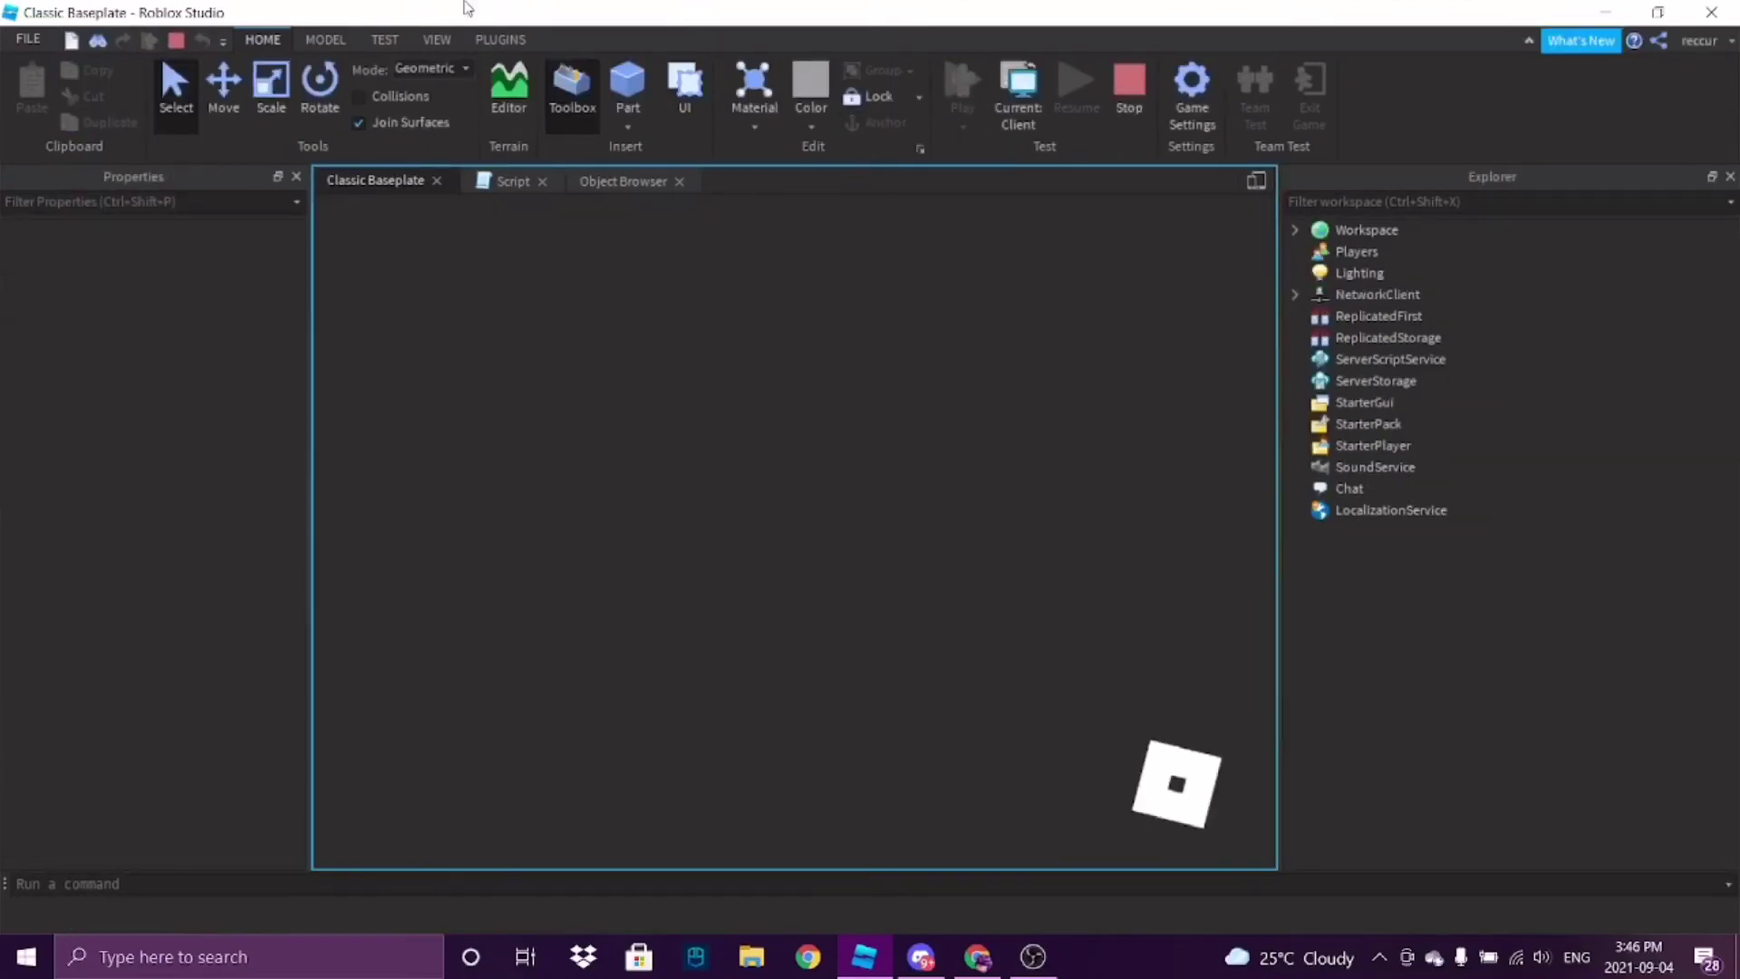
- Walk the avatar and tilt and zoom the camera to inspect the overhead name-and-rank tag, then widen the viewport
click(432, 40)
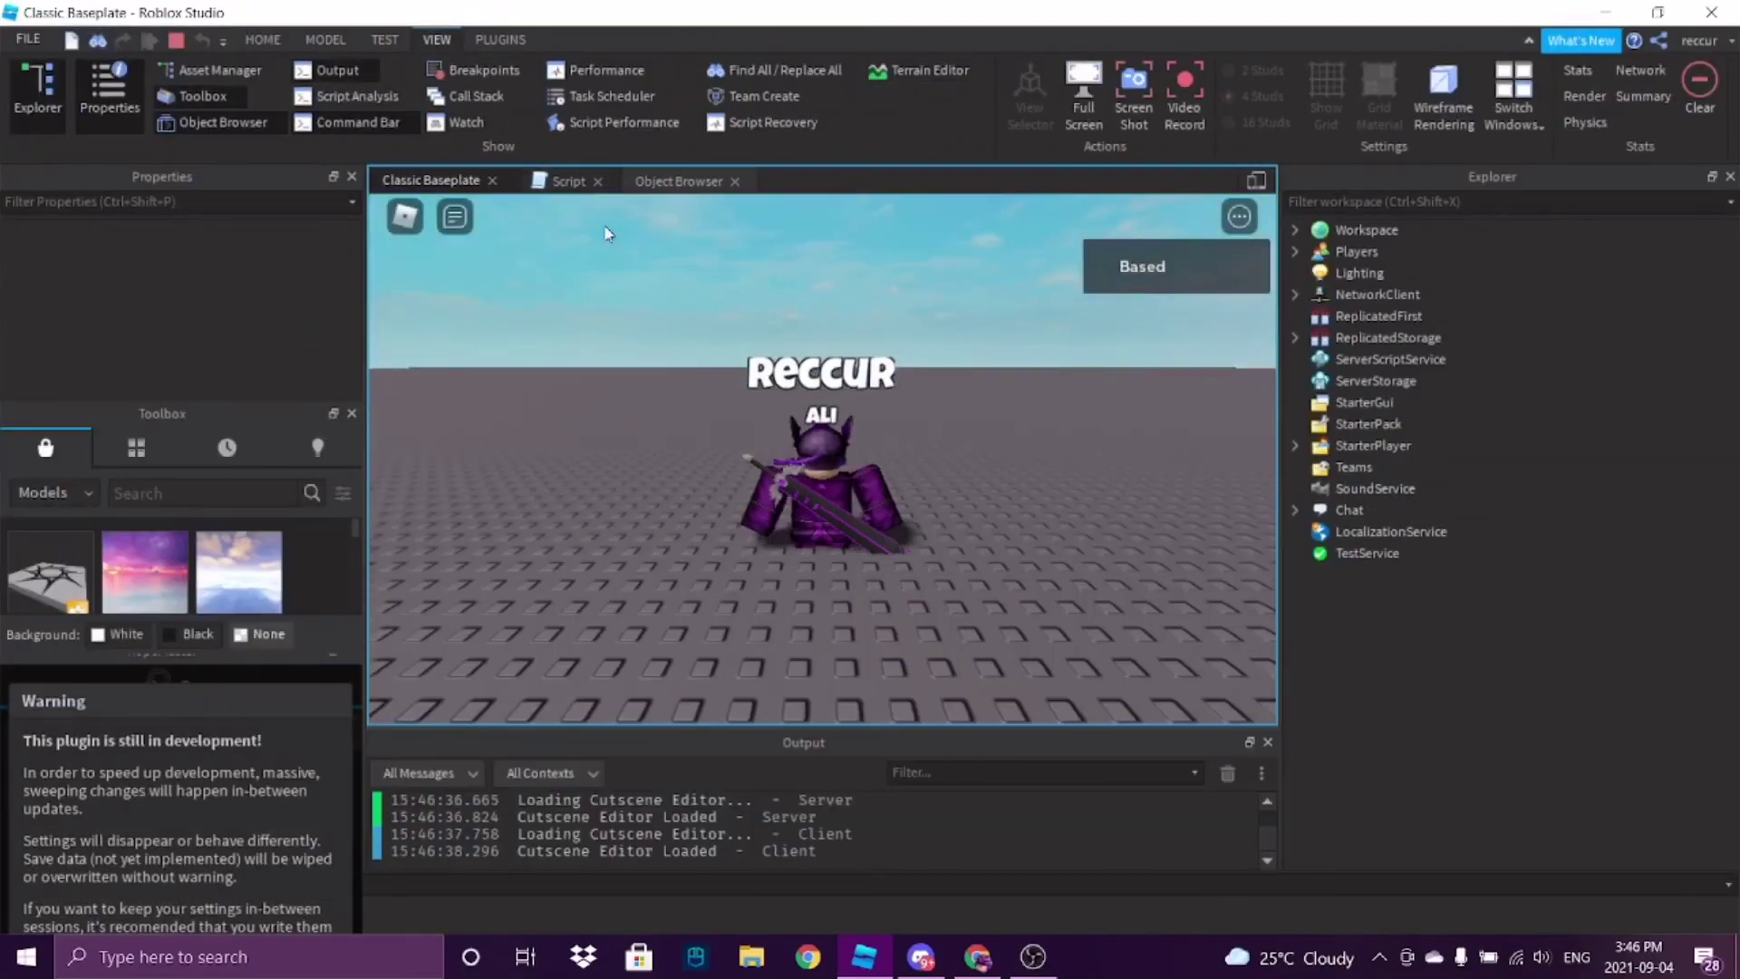
key(s)
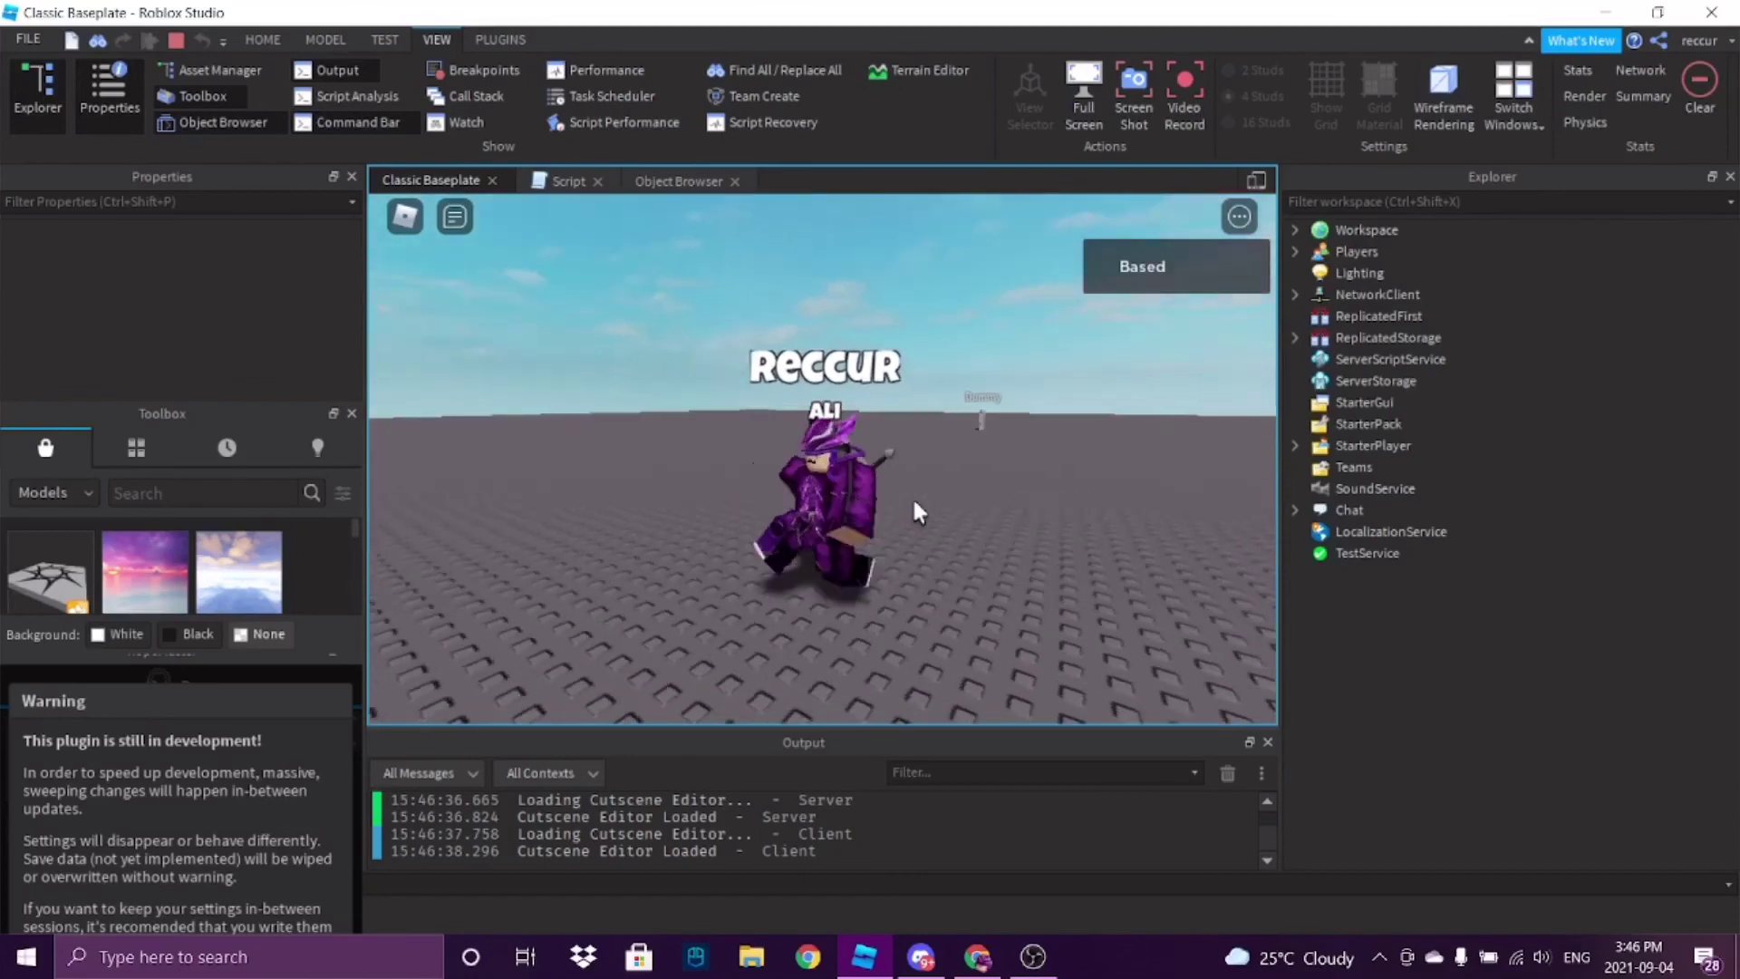
right_drag(917, 514, 918, 507)
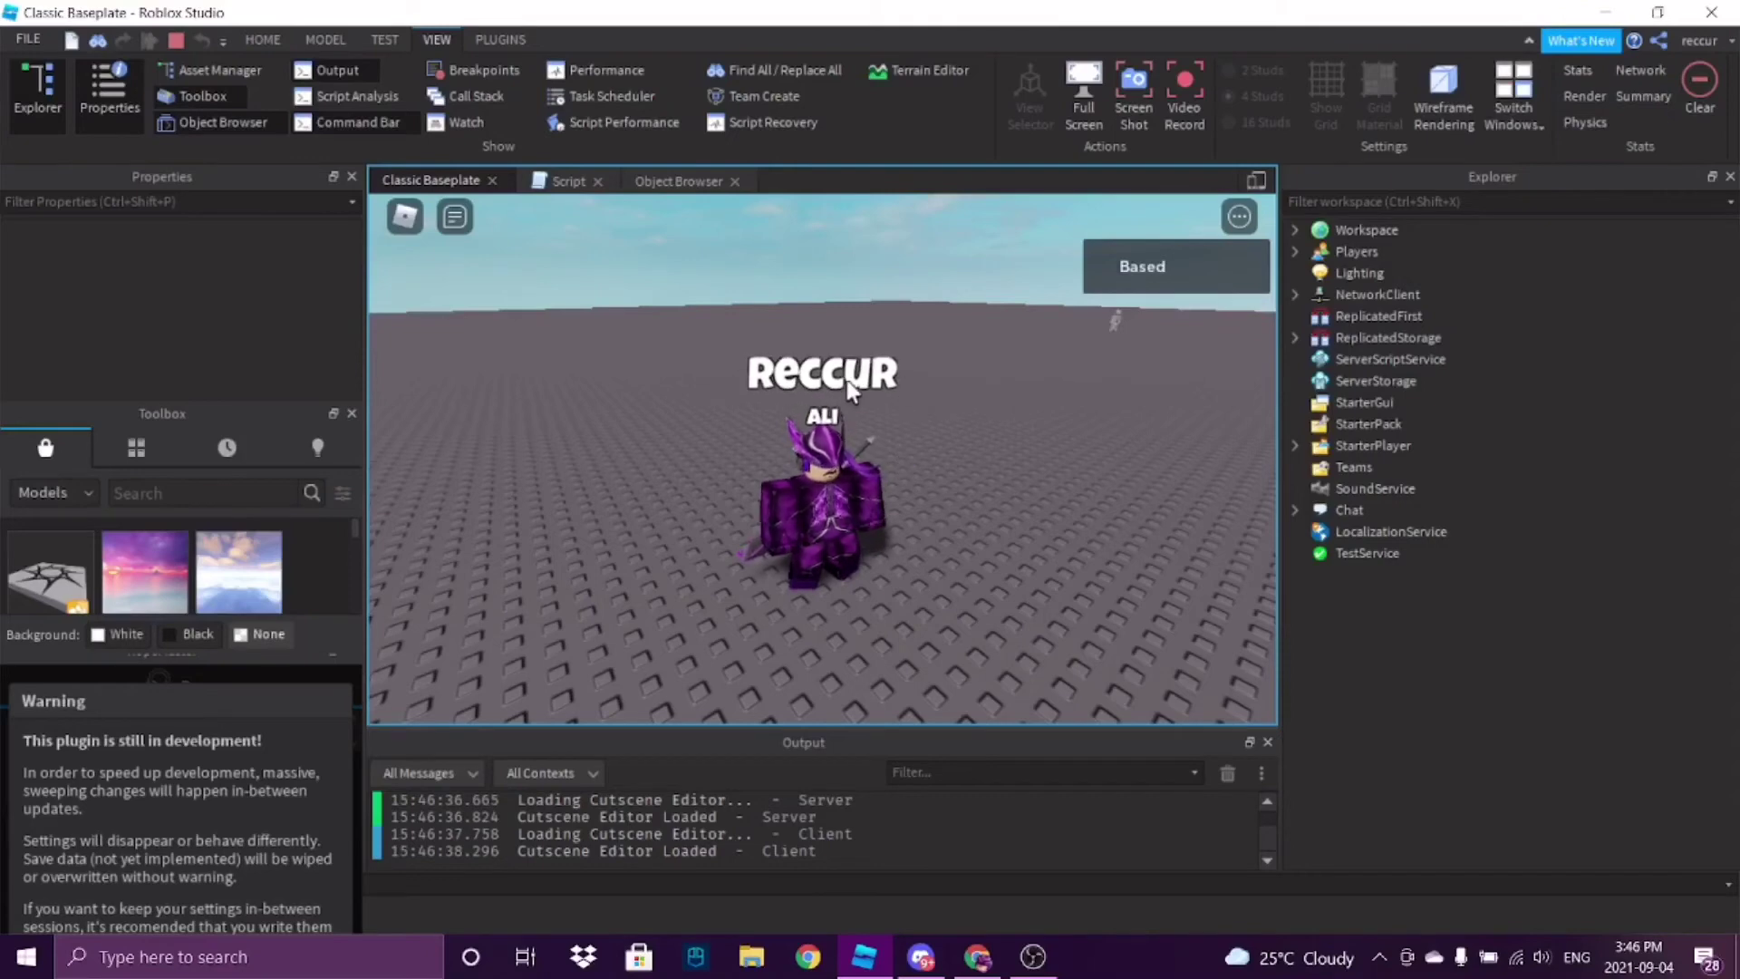
scroll(924, 458, up, 5)
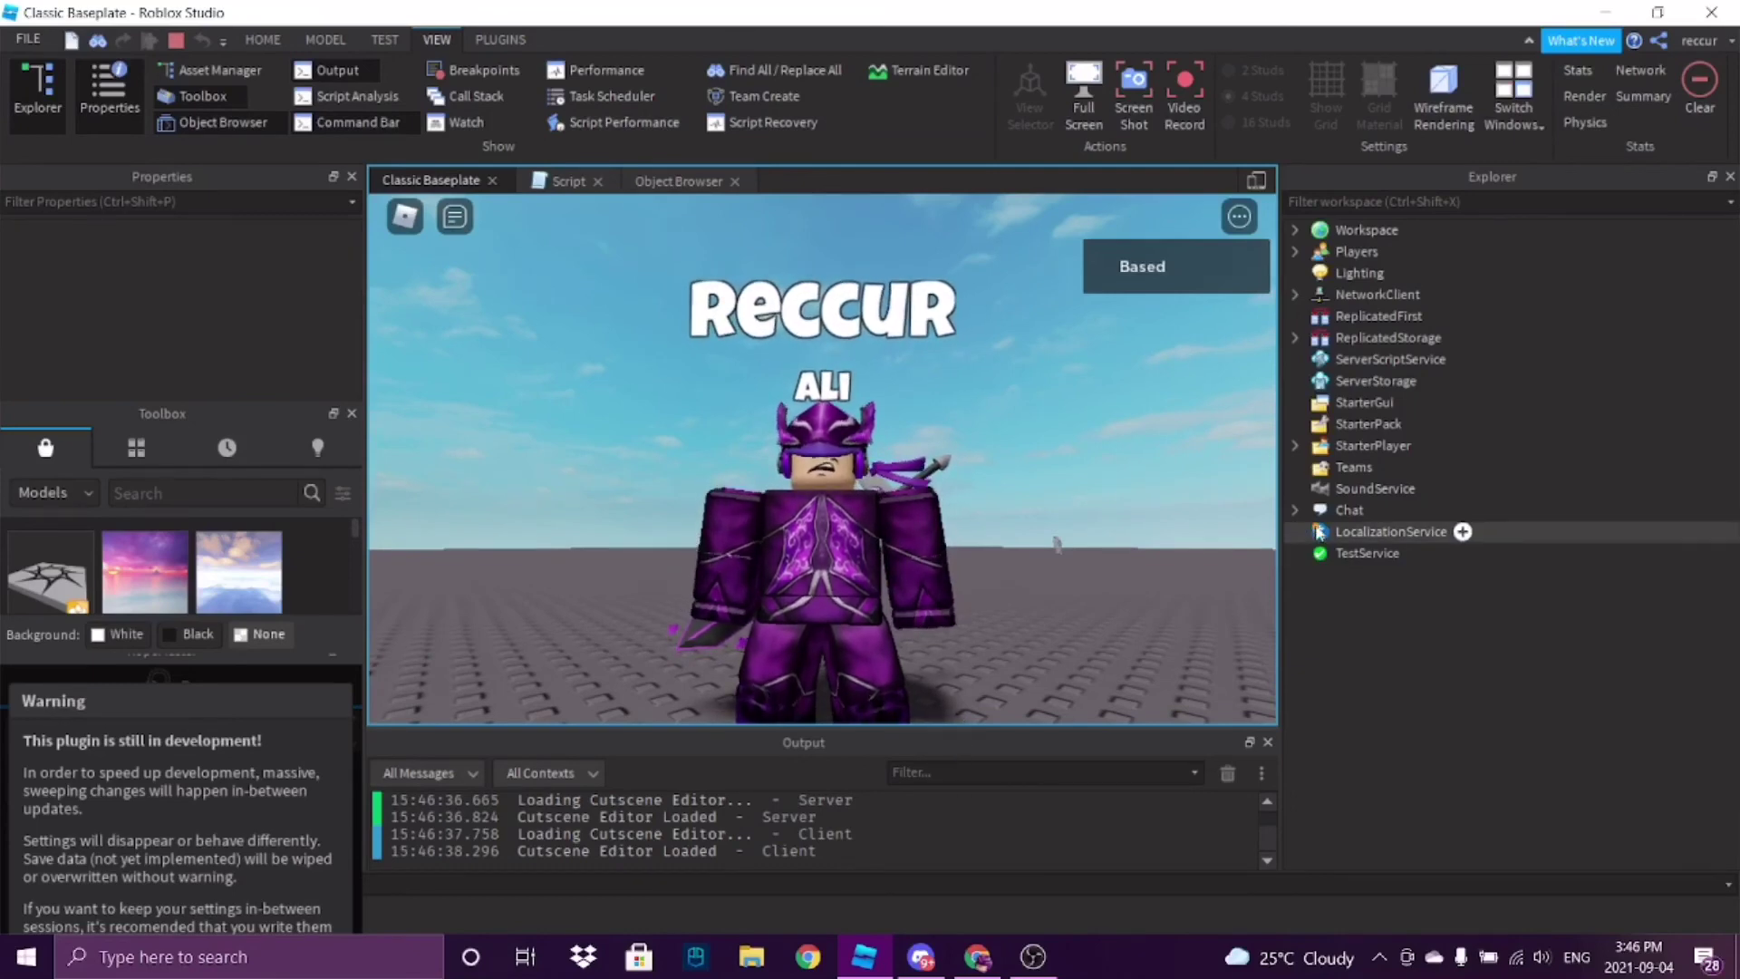
drag(1274, 553, 1475, 553)
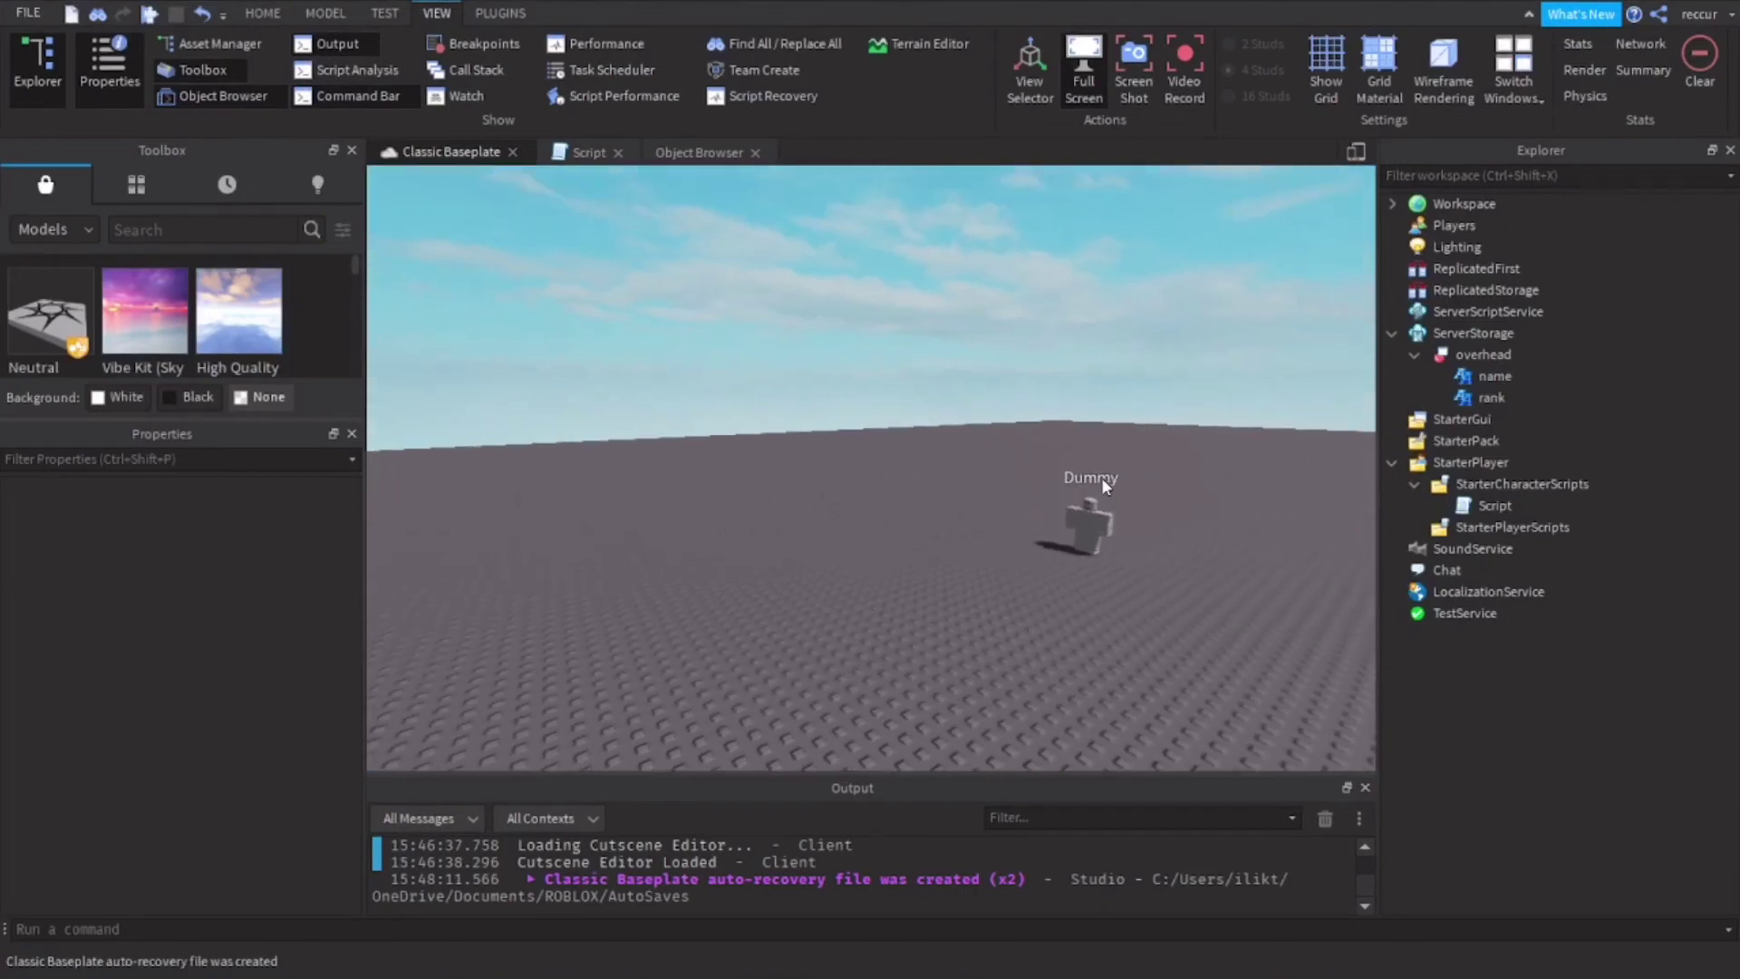
- Collapse ServerStorage in Explorer and open the insert-object list for ServerScriptService
middle_drag(1101, 477, 895, 497)
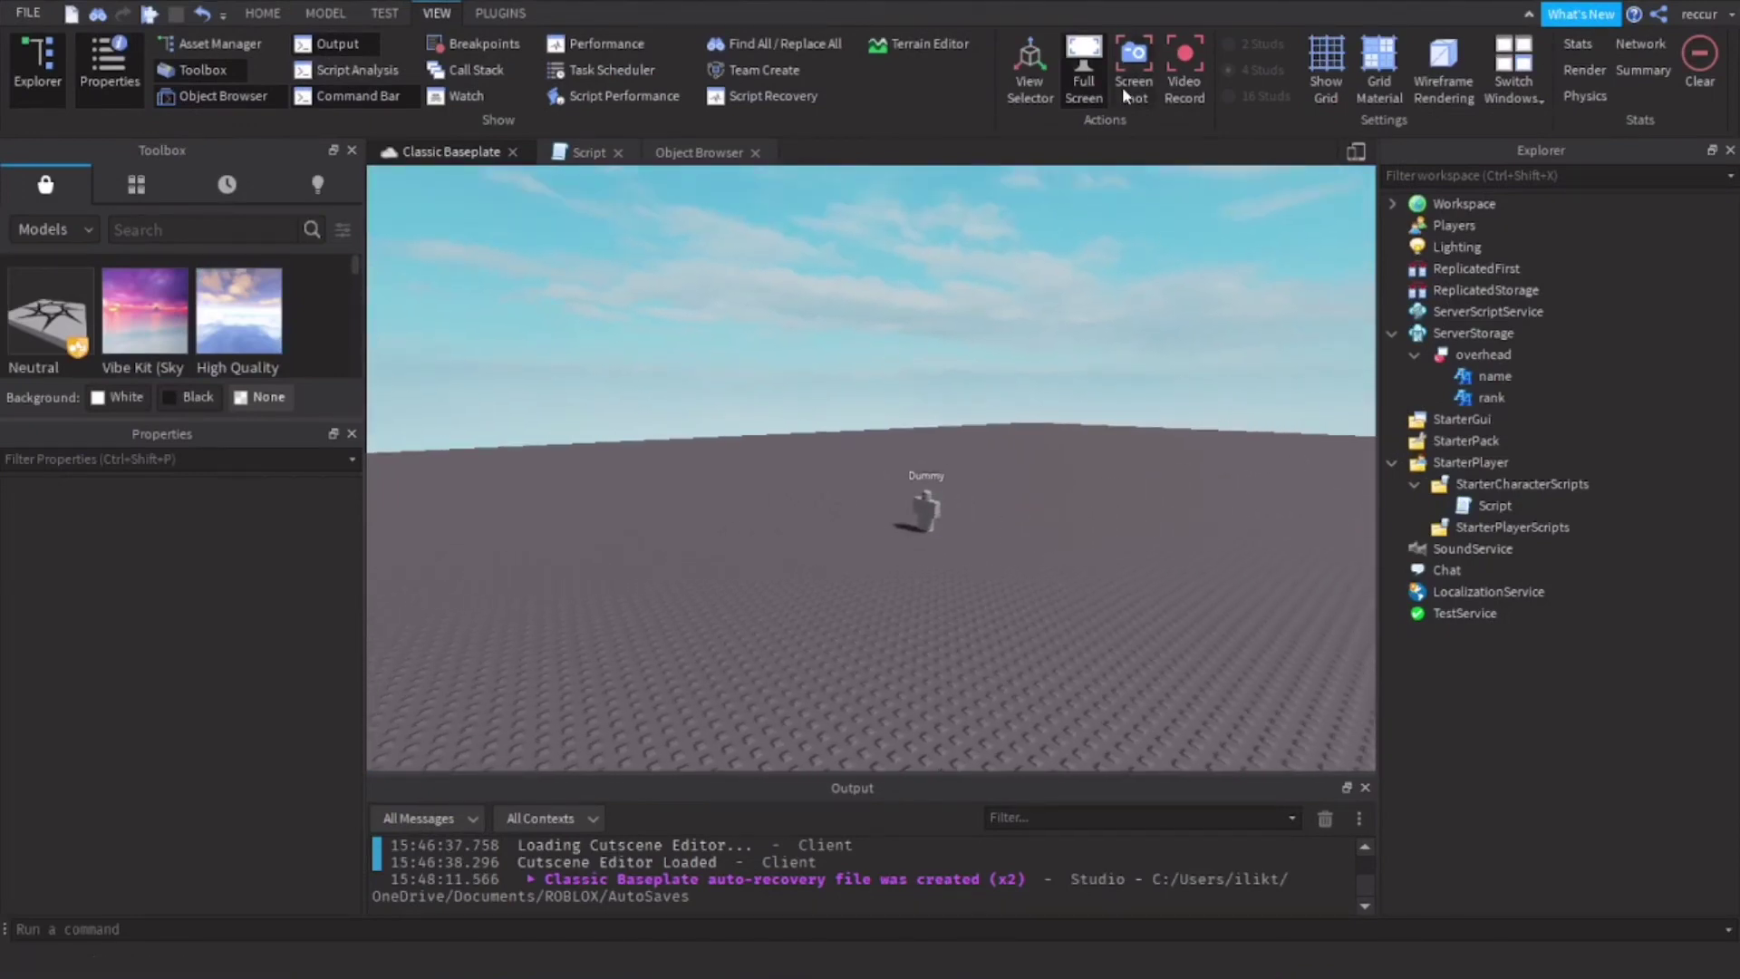
right_drag(1286, 310, 1057, 395)
scroll(1056, 395, up, 5)
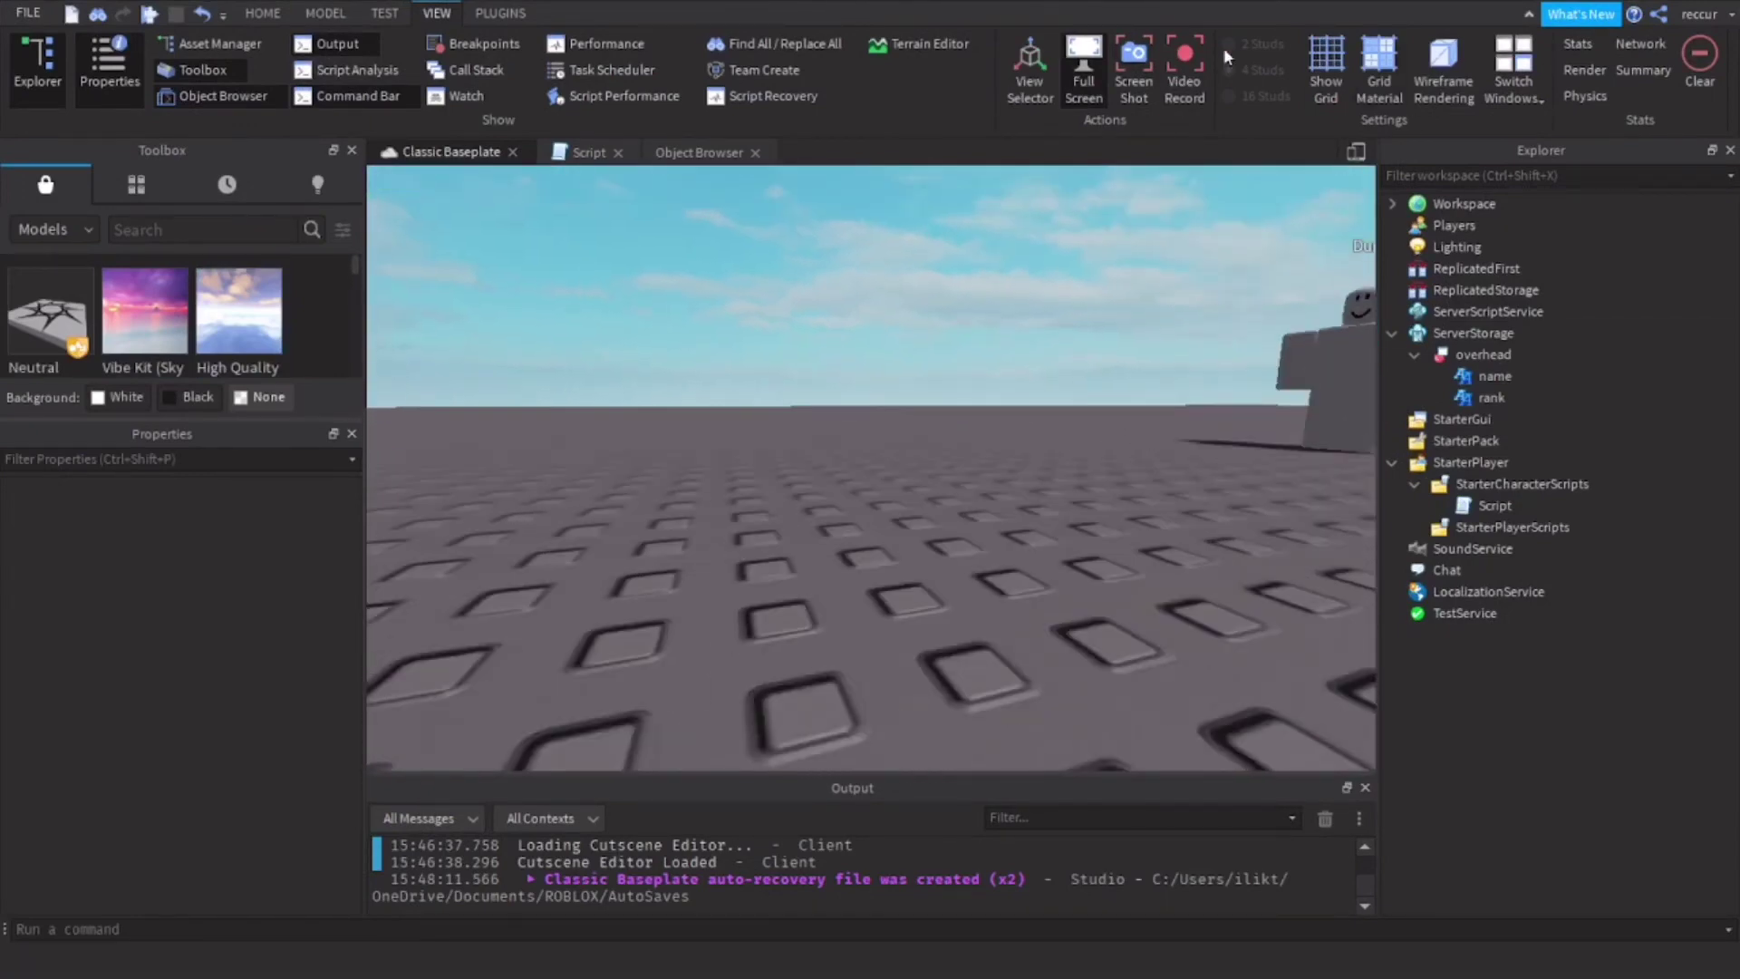
scroll(932, 488, down, 5)
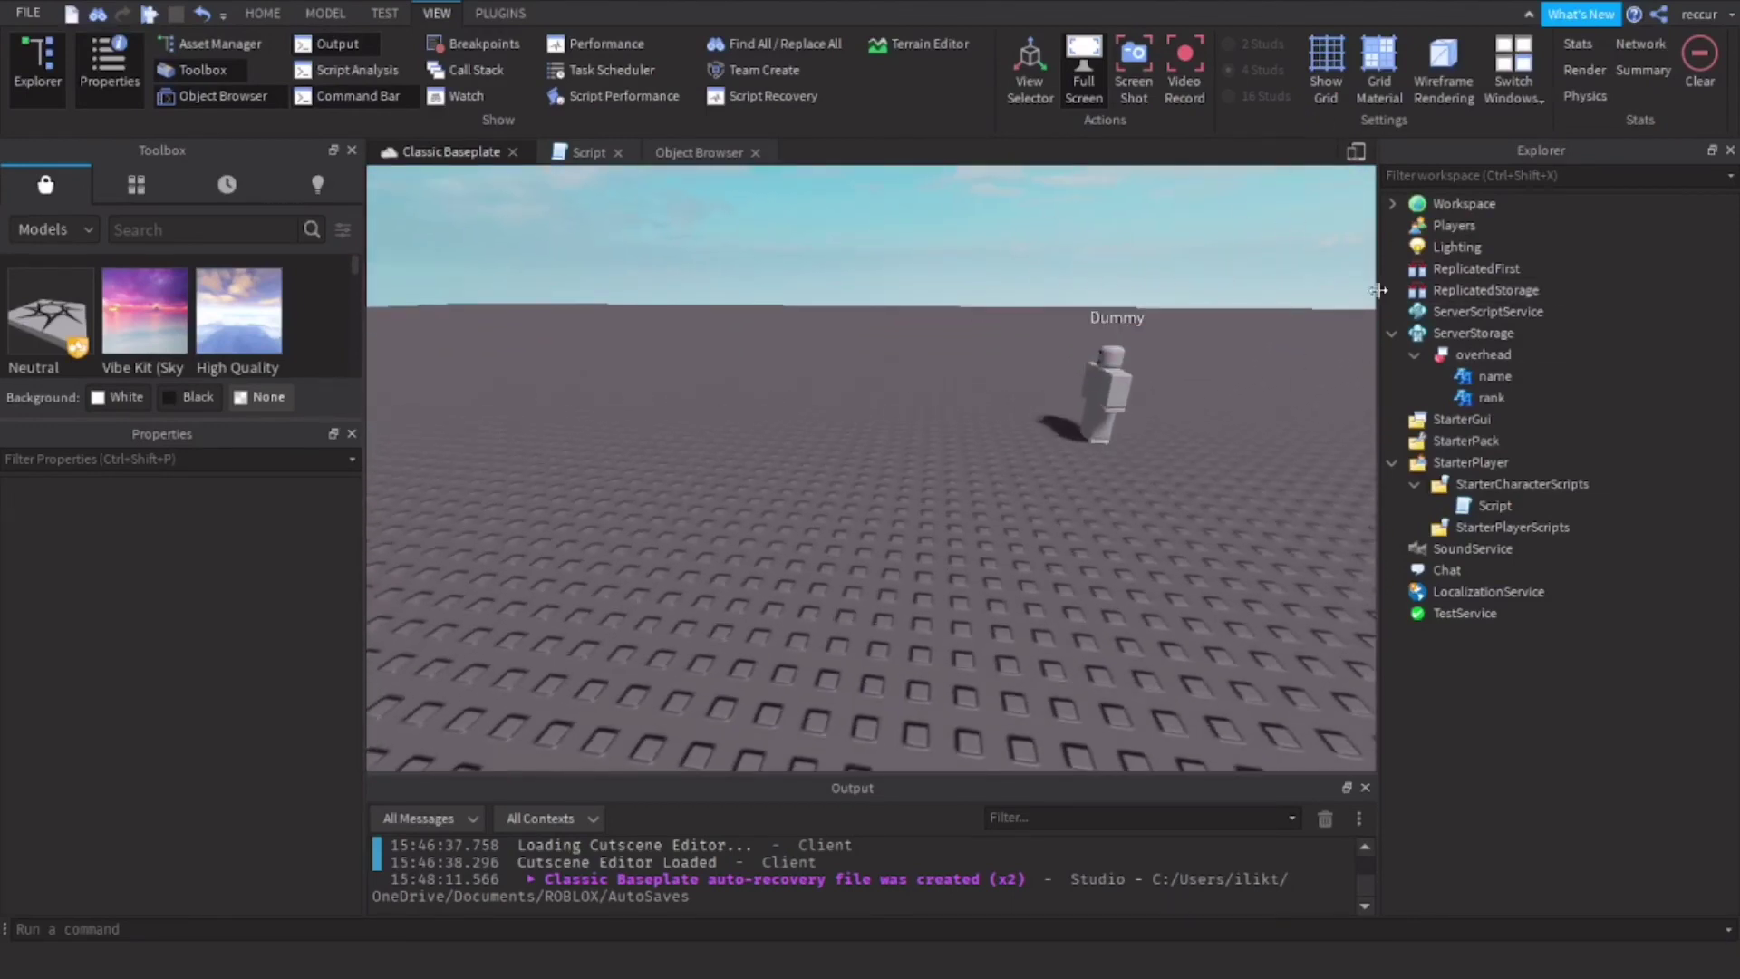
mouse_move(1462, 360)
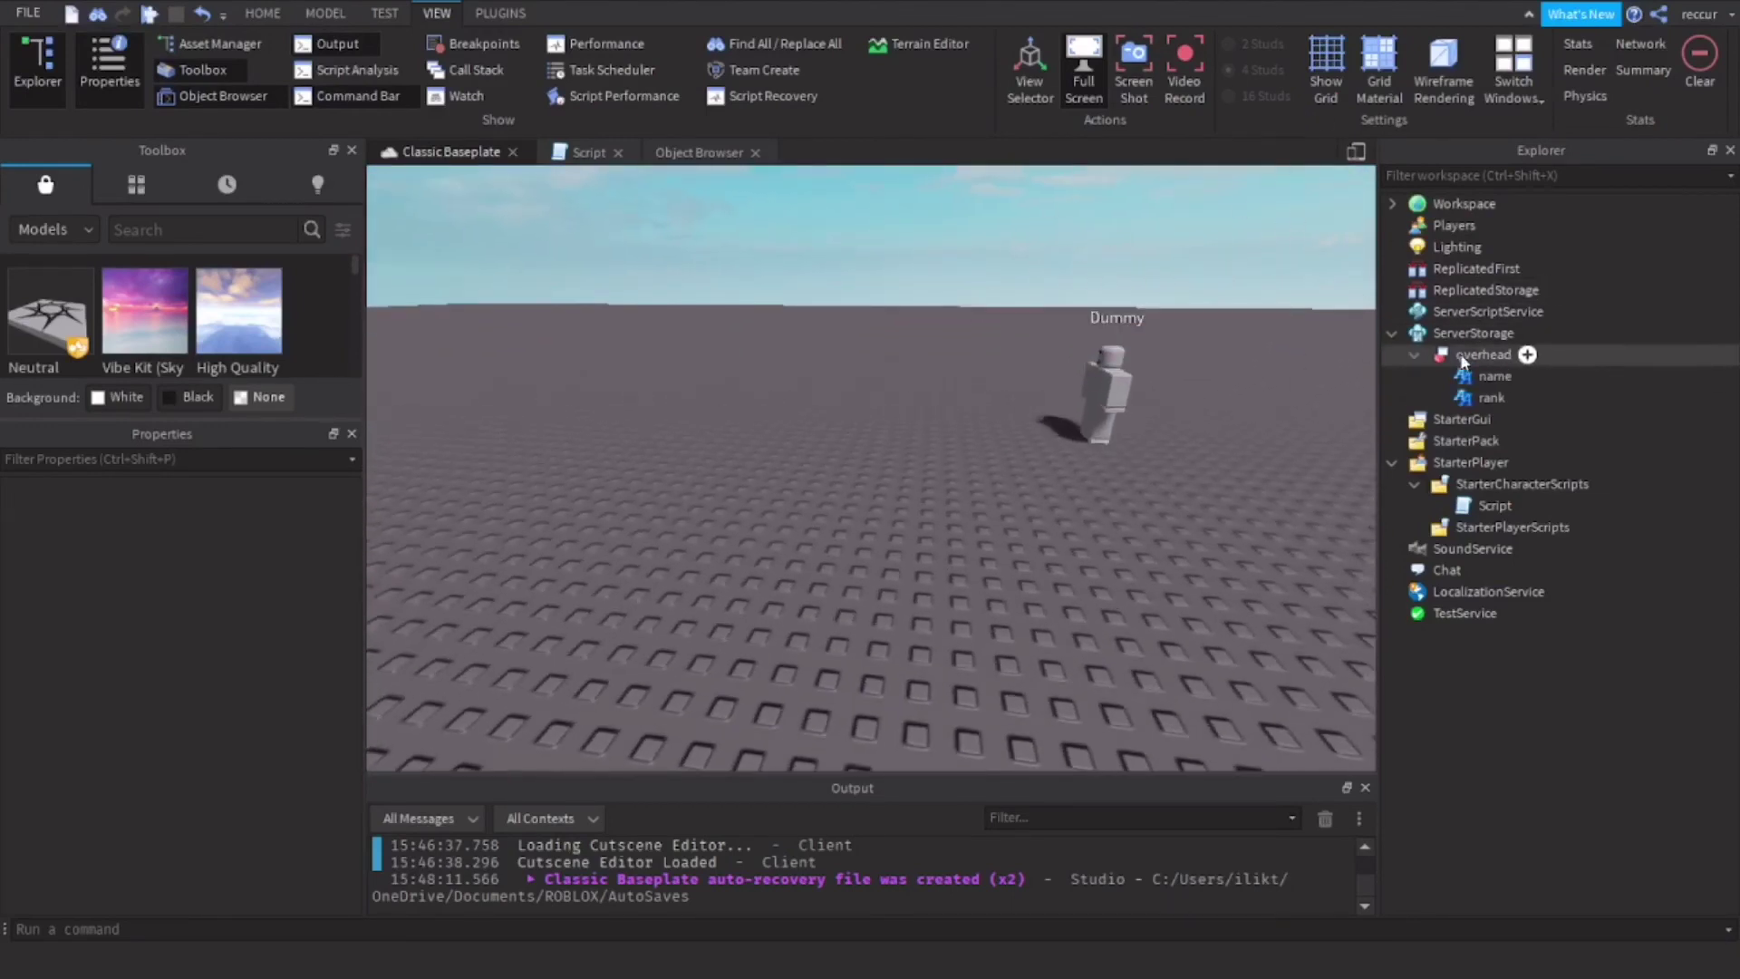
click(1392, 333)
click(1554, 311)
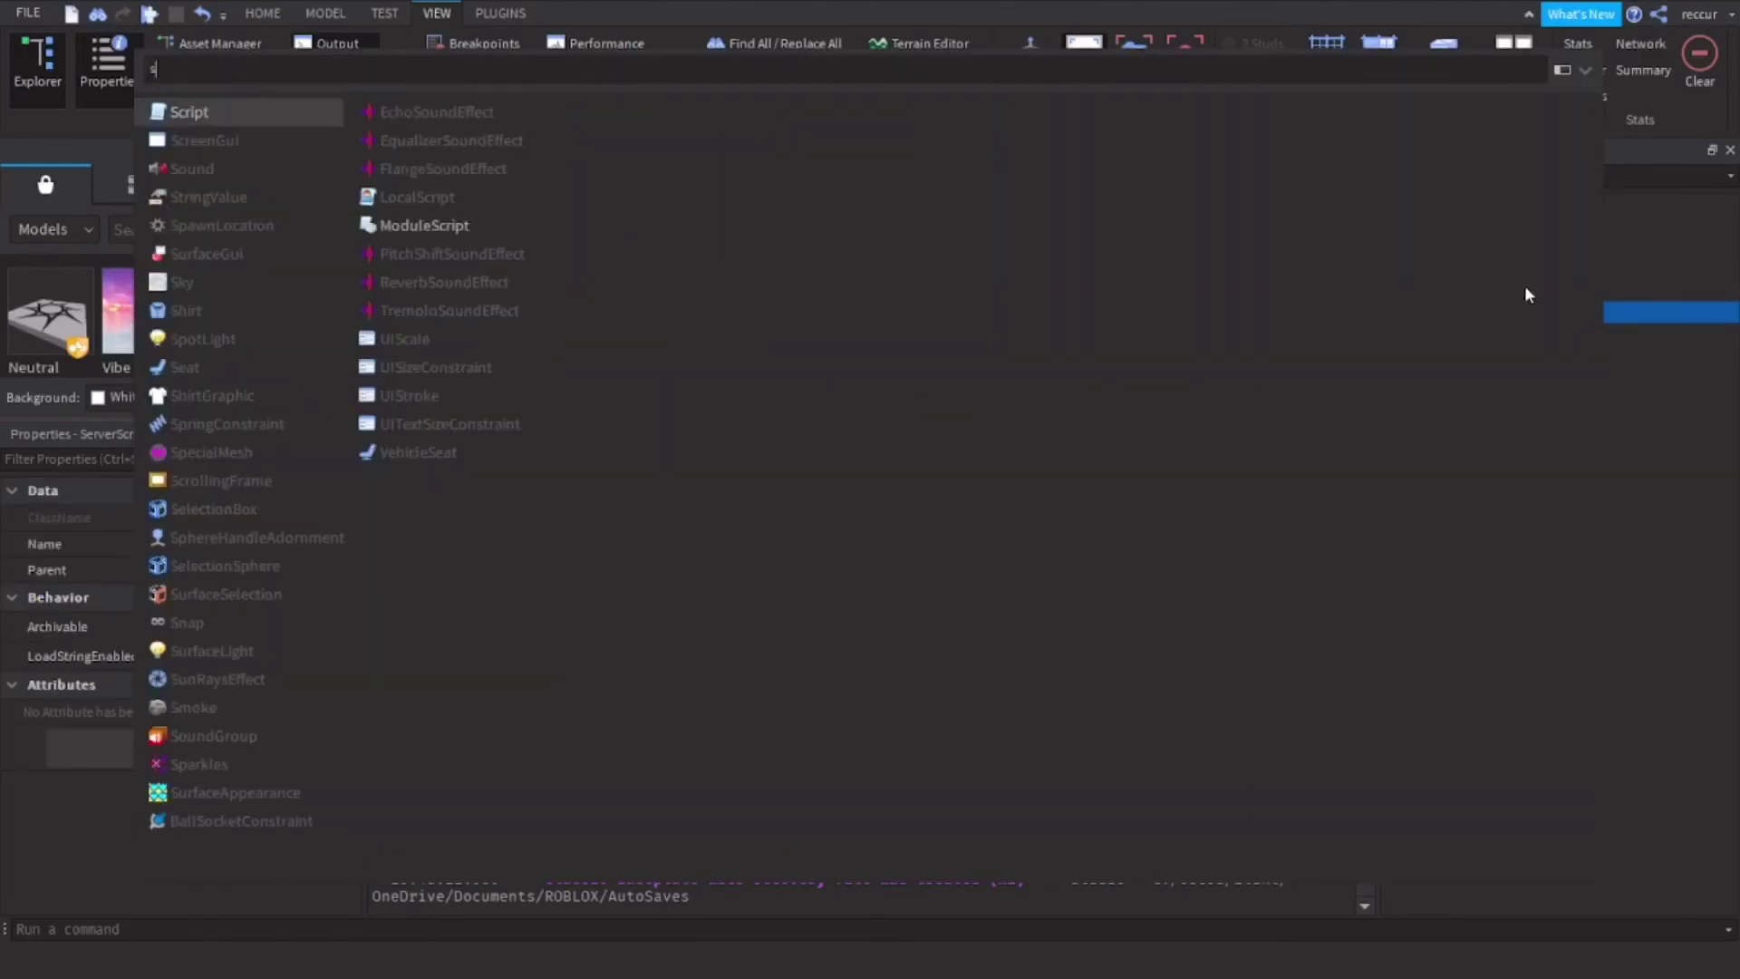
- Insert a new Script into ServerScriptService and replace its code with game.Players.PlayerAdded:Connect(function(plr) ... end)
key(Escape)
click(1465, 335)
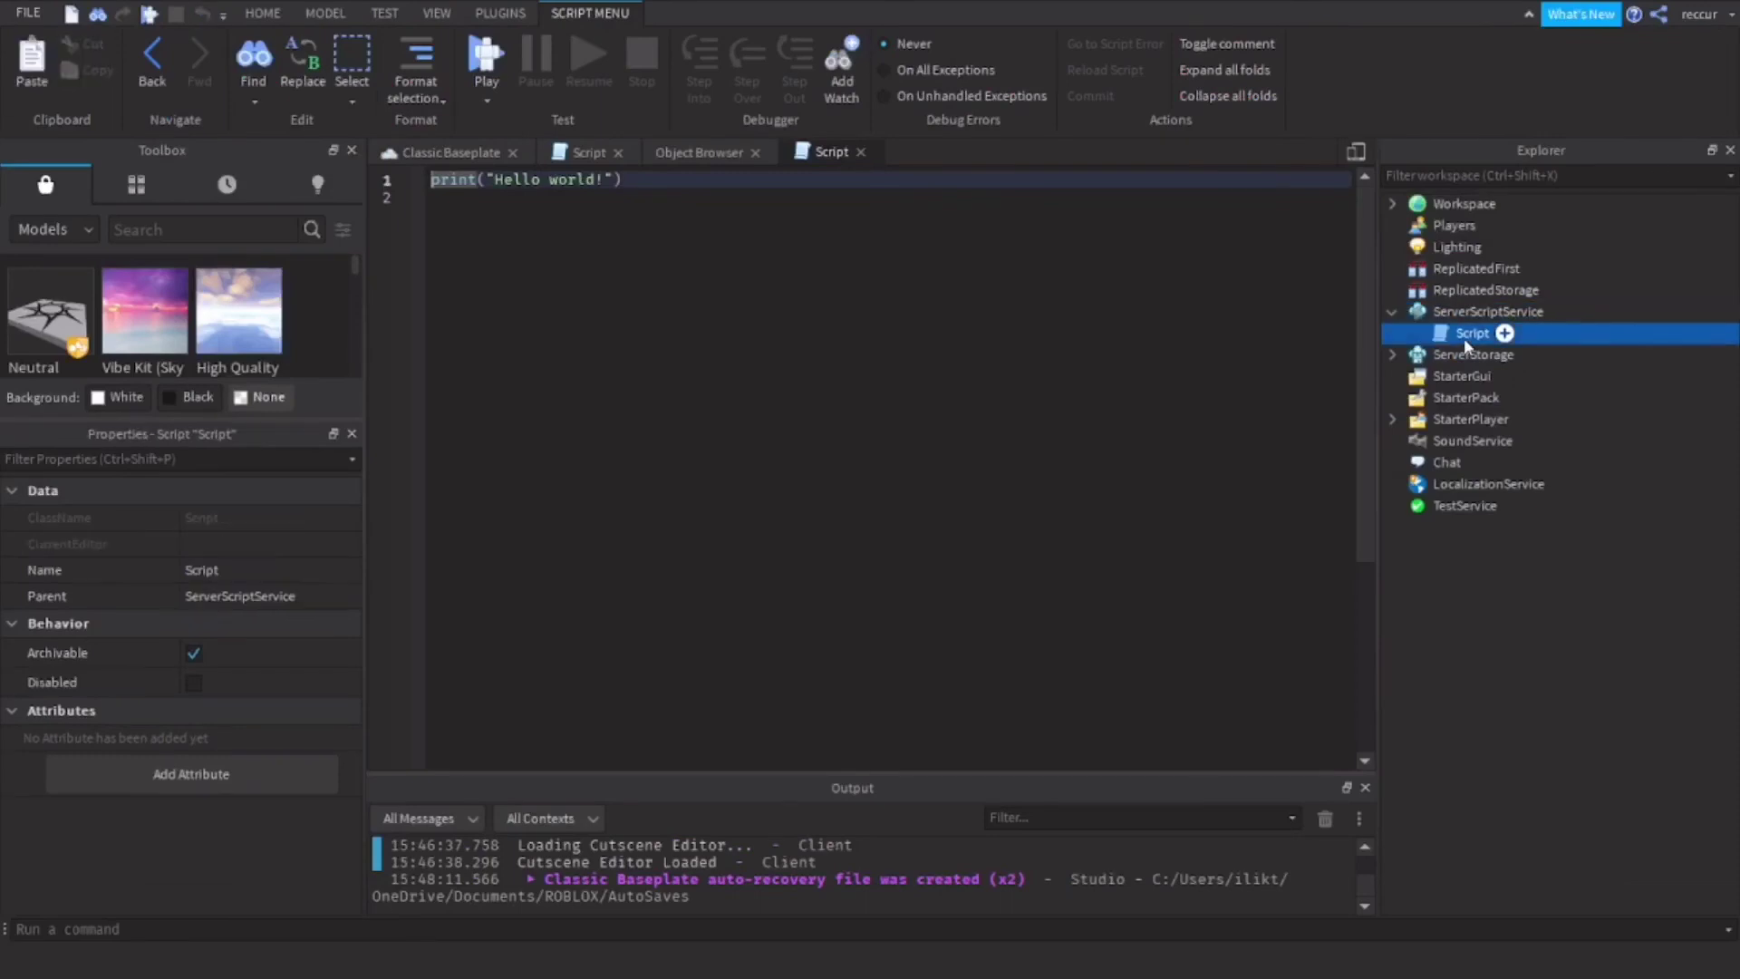
key(ctrl+a)
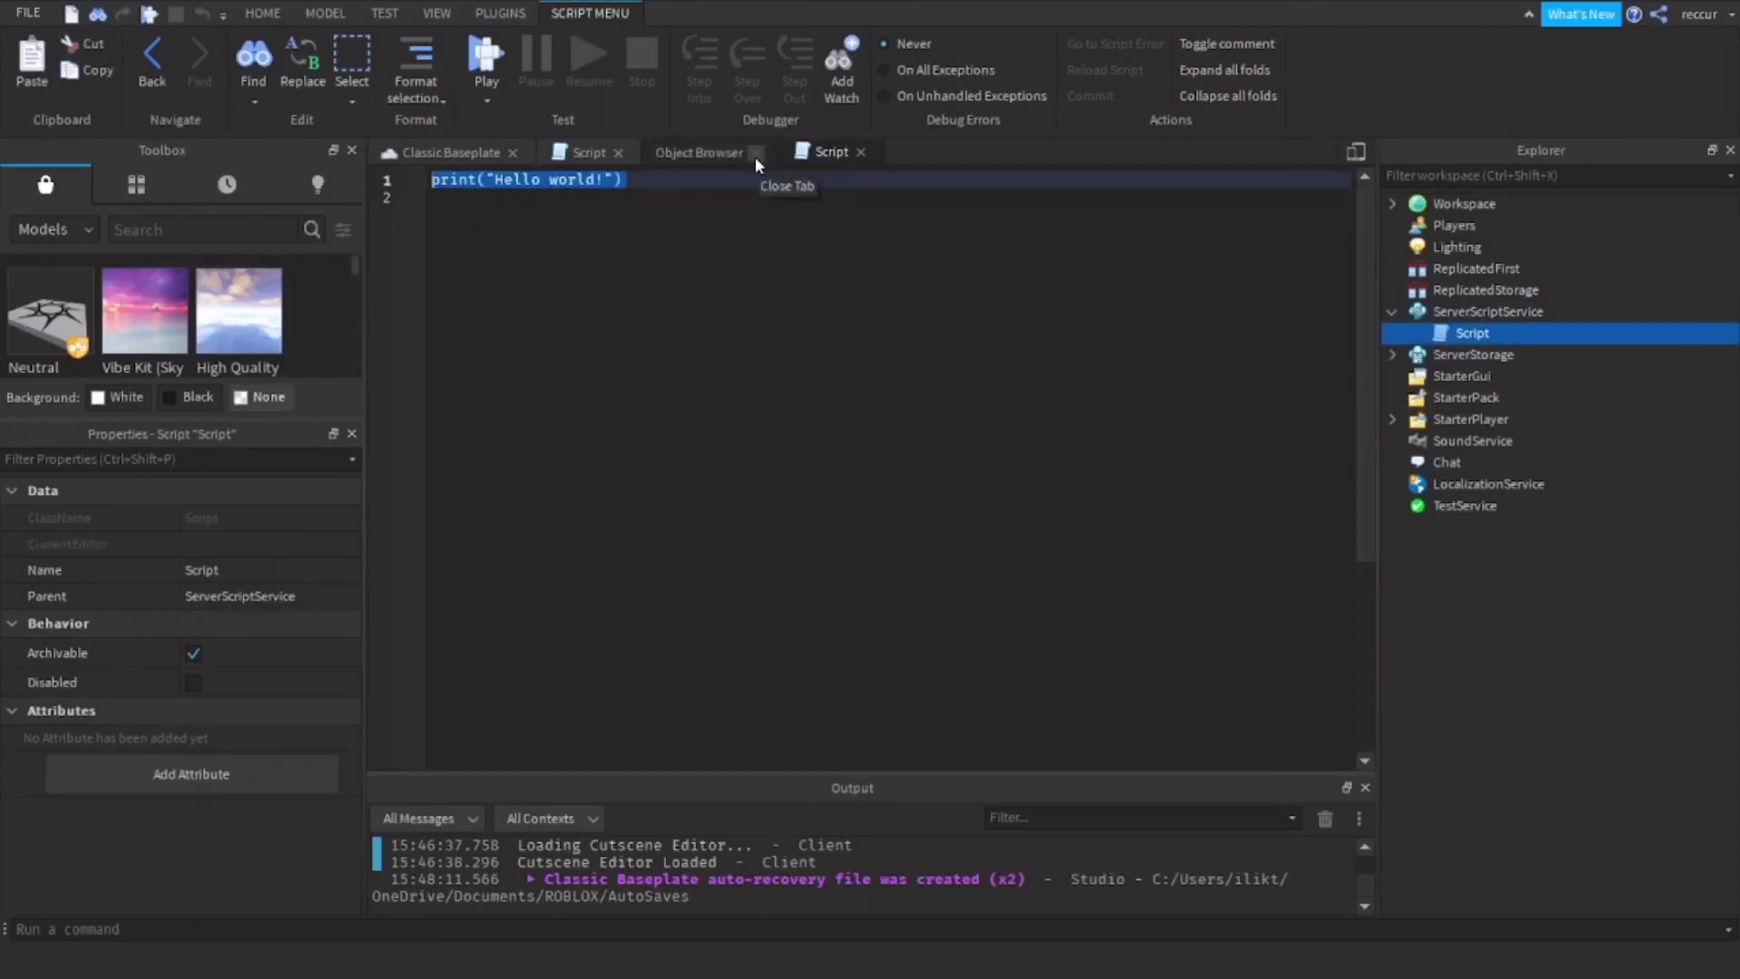
text(game.pla)
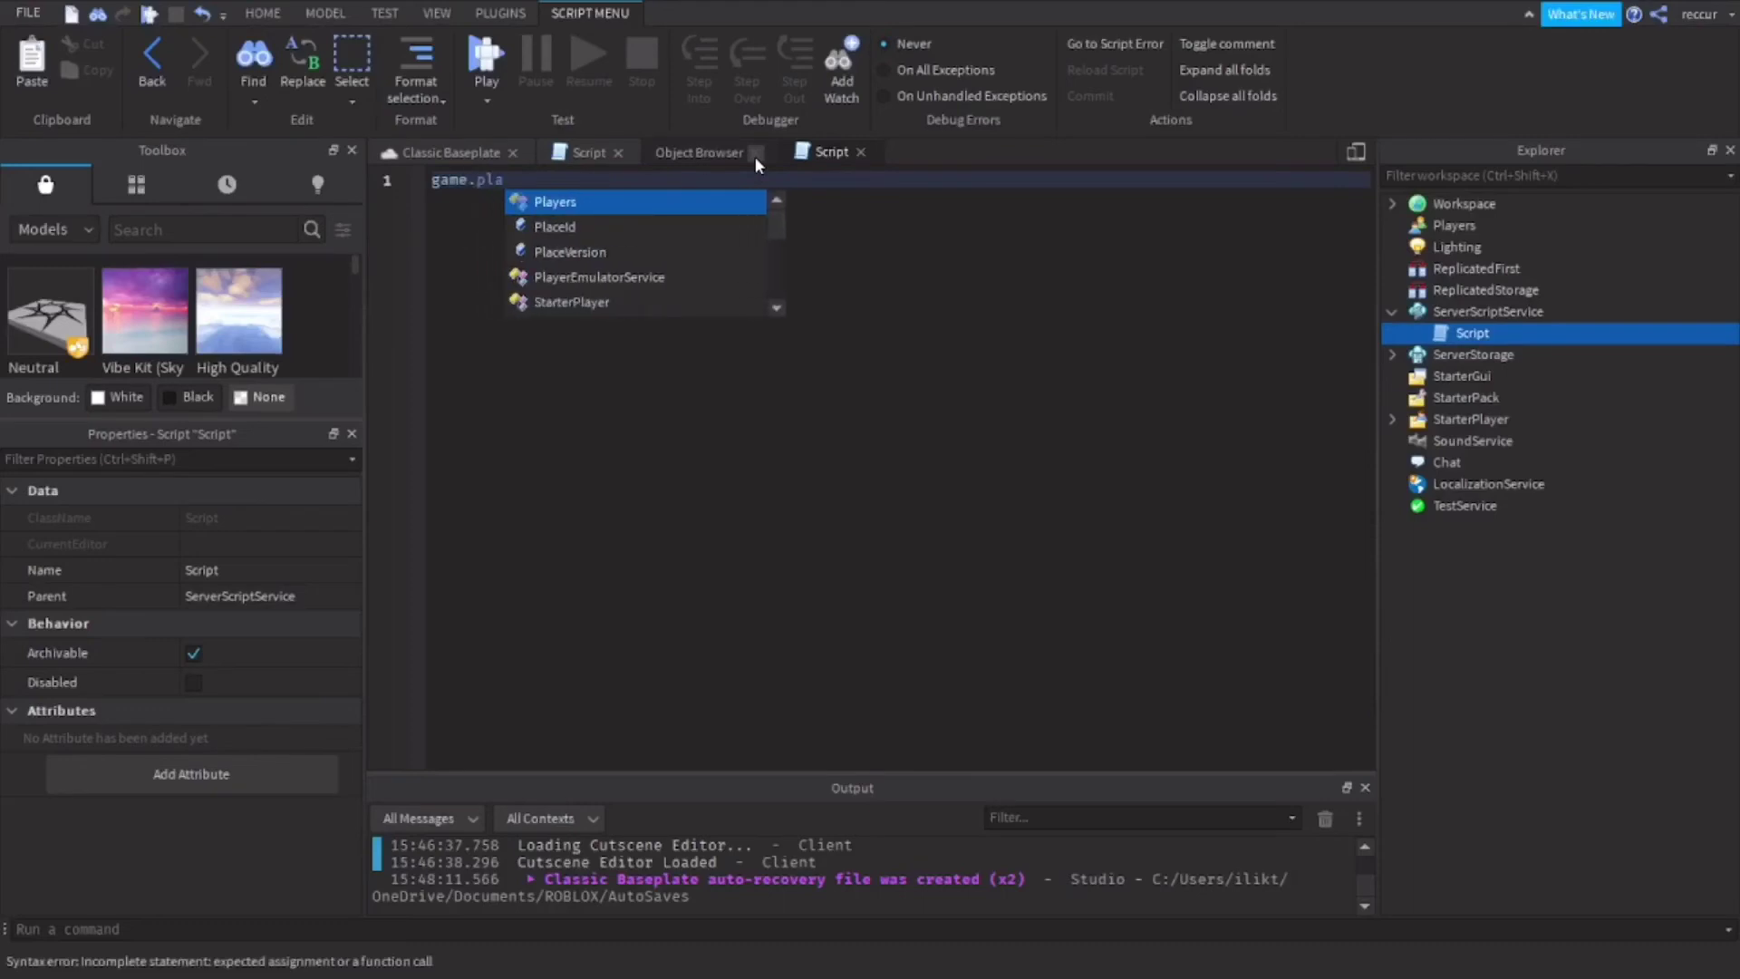
key(Tab)
text(.pla)
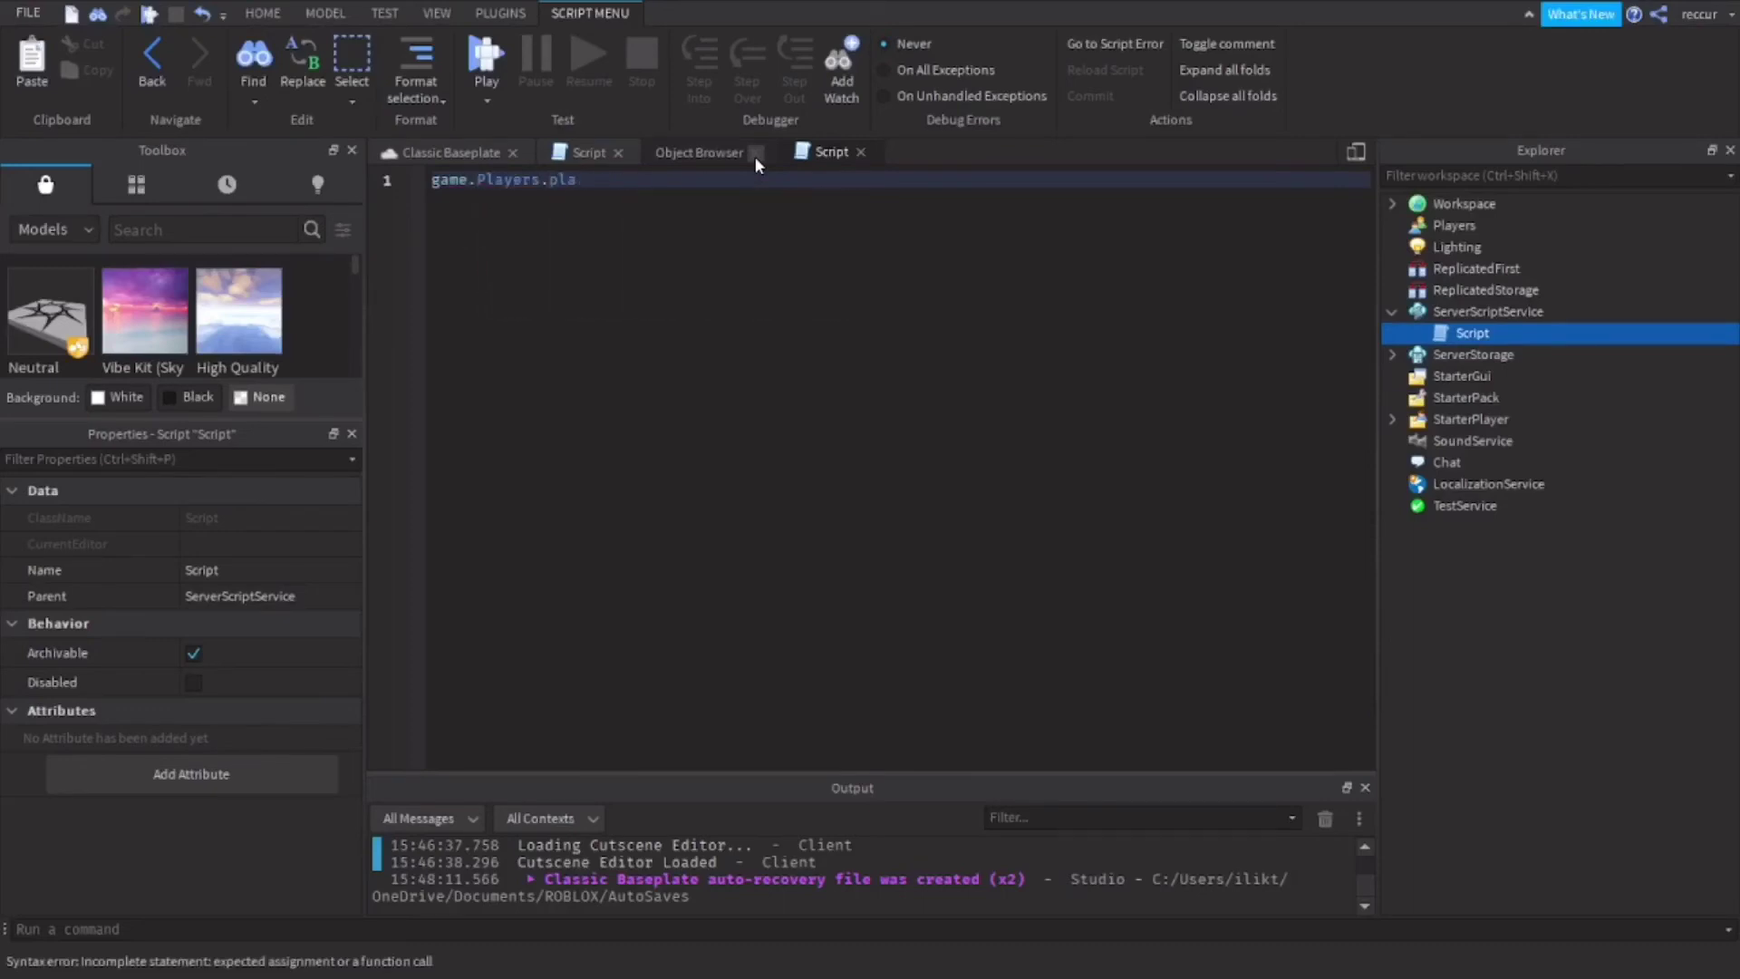
key(Tab)
text(:)
key(Tab)
text(()
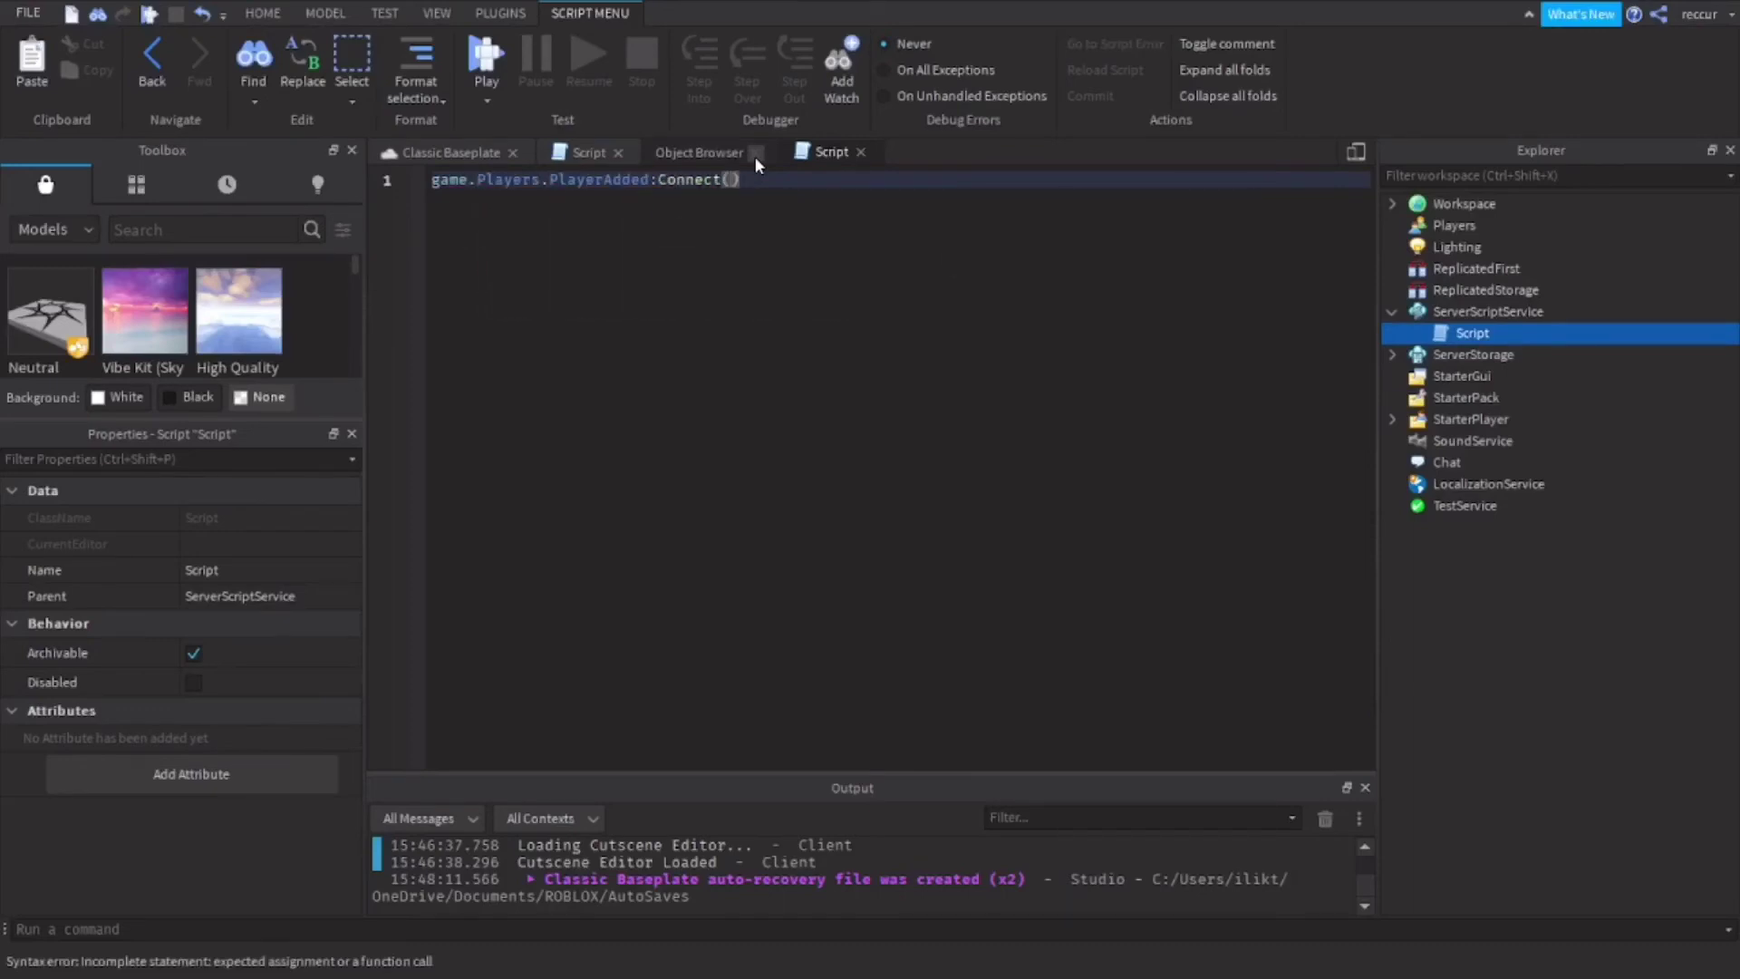
text(func)
key(Tab)
text(()
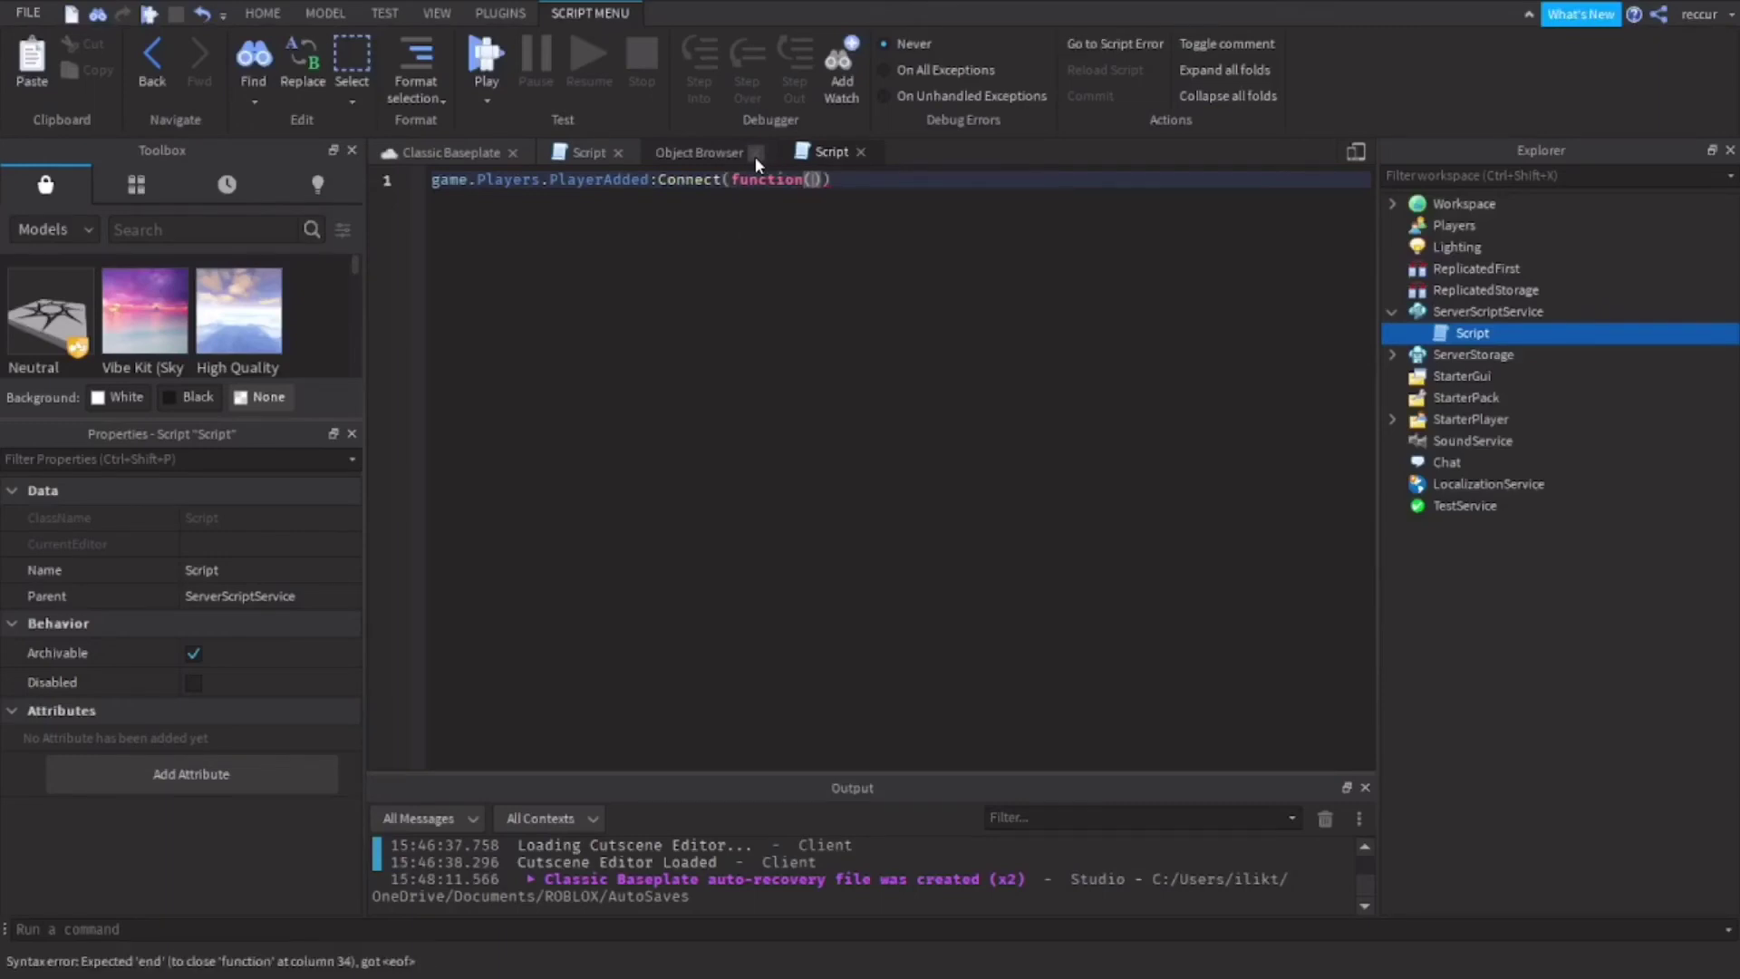
text(plr)
key(Return)
key(Return)
key(Return)
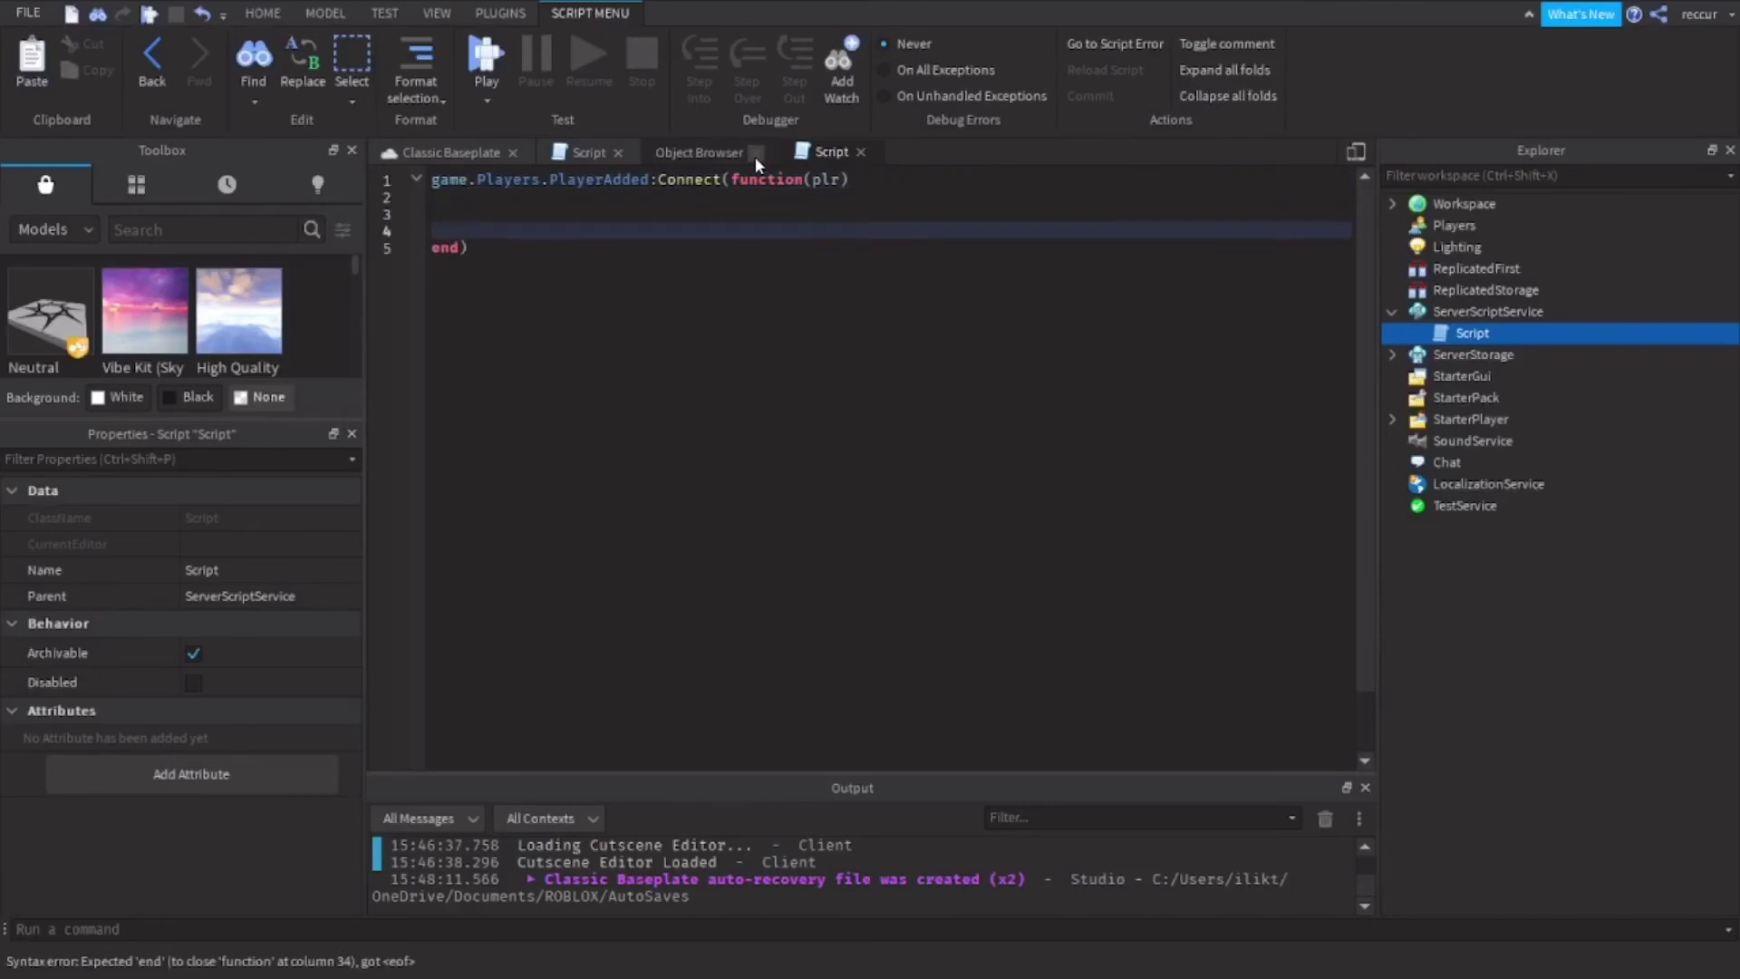
- Inside the function, add local leaderstats = Instance.new("Folder")
key(Up)
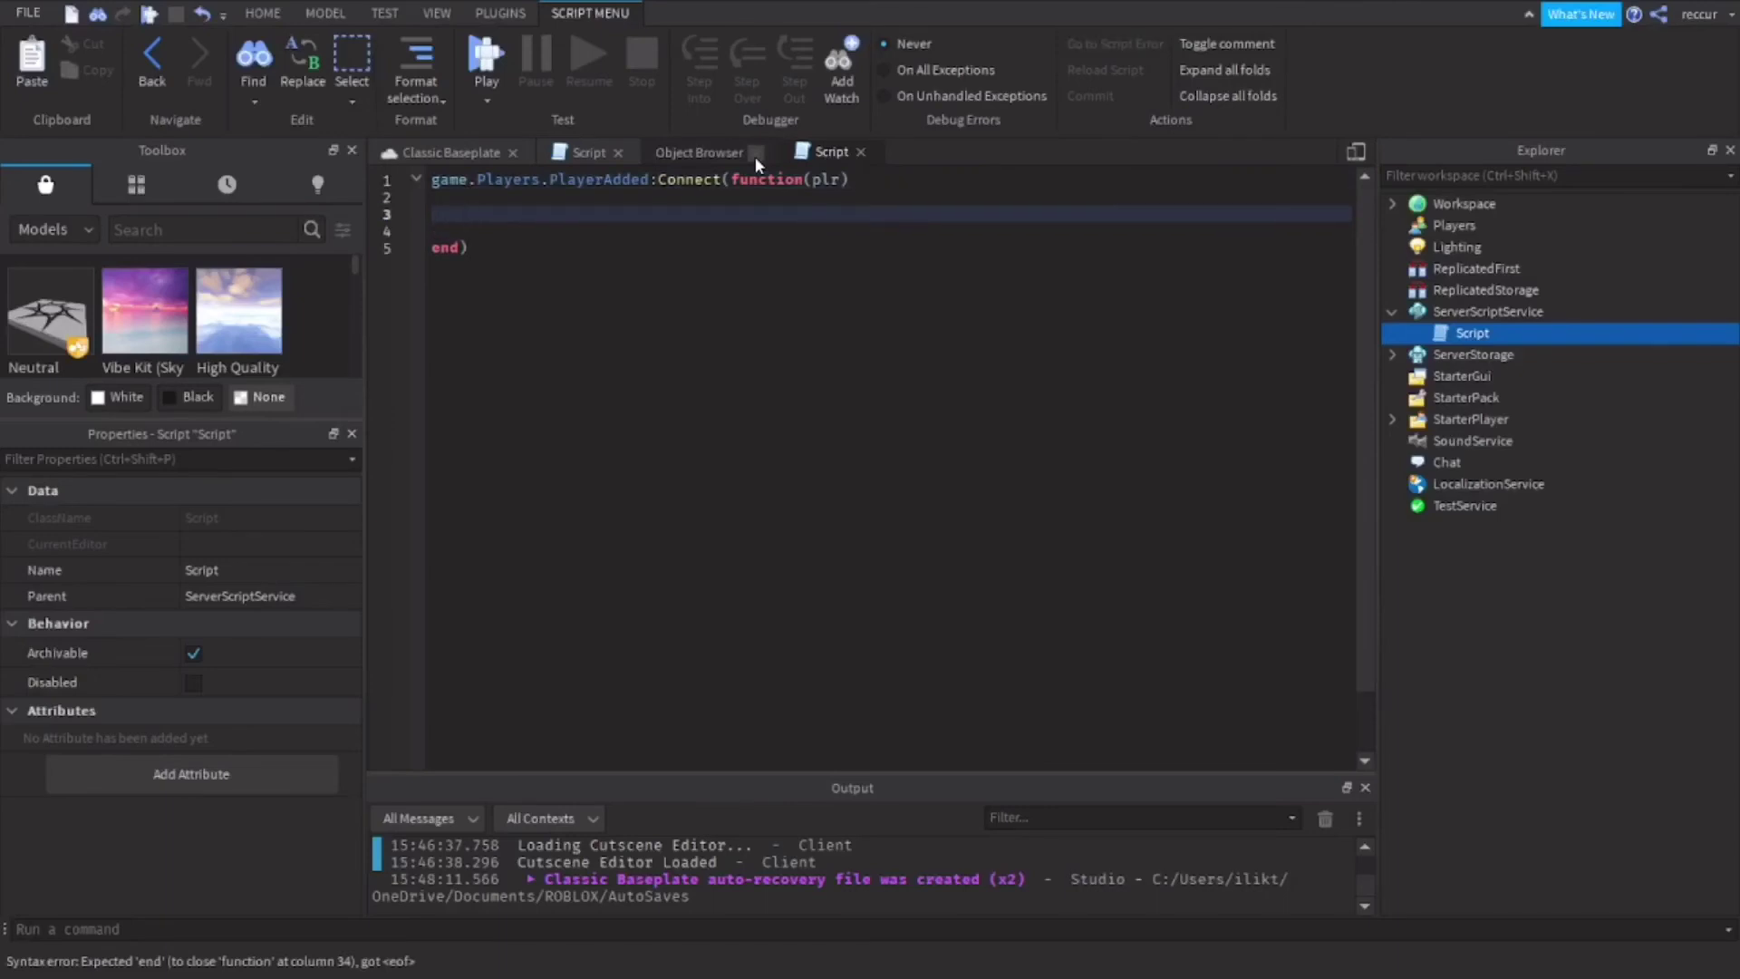
text(l)
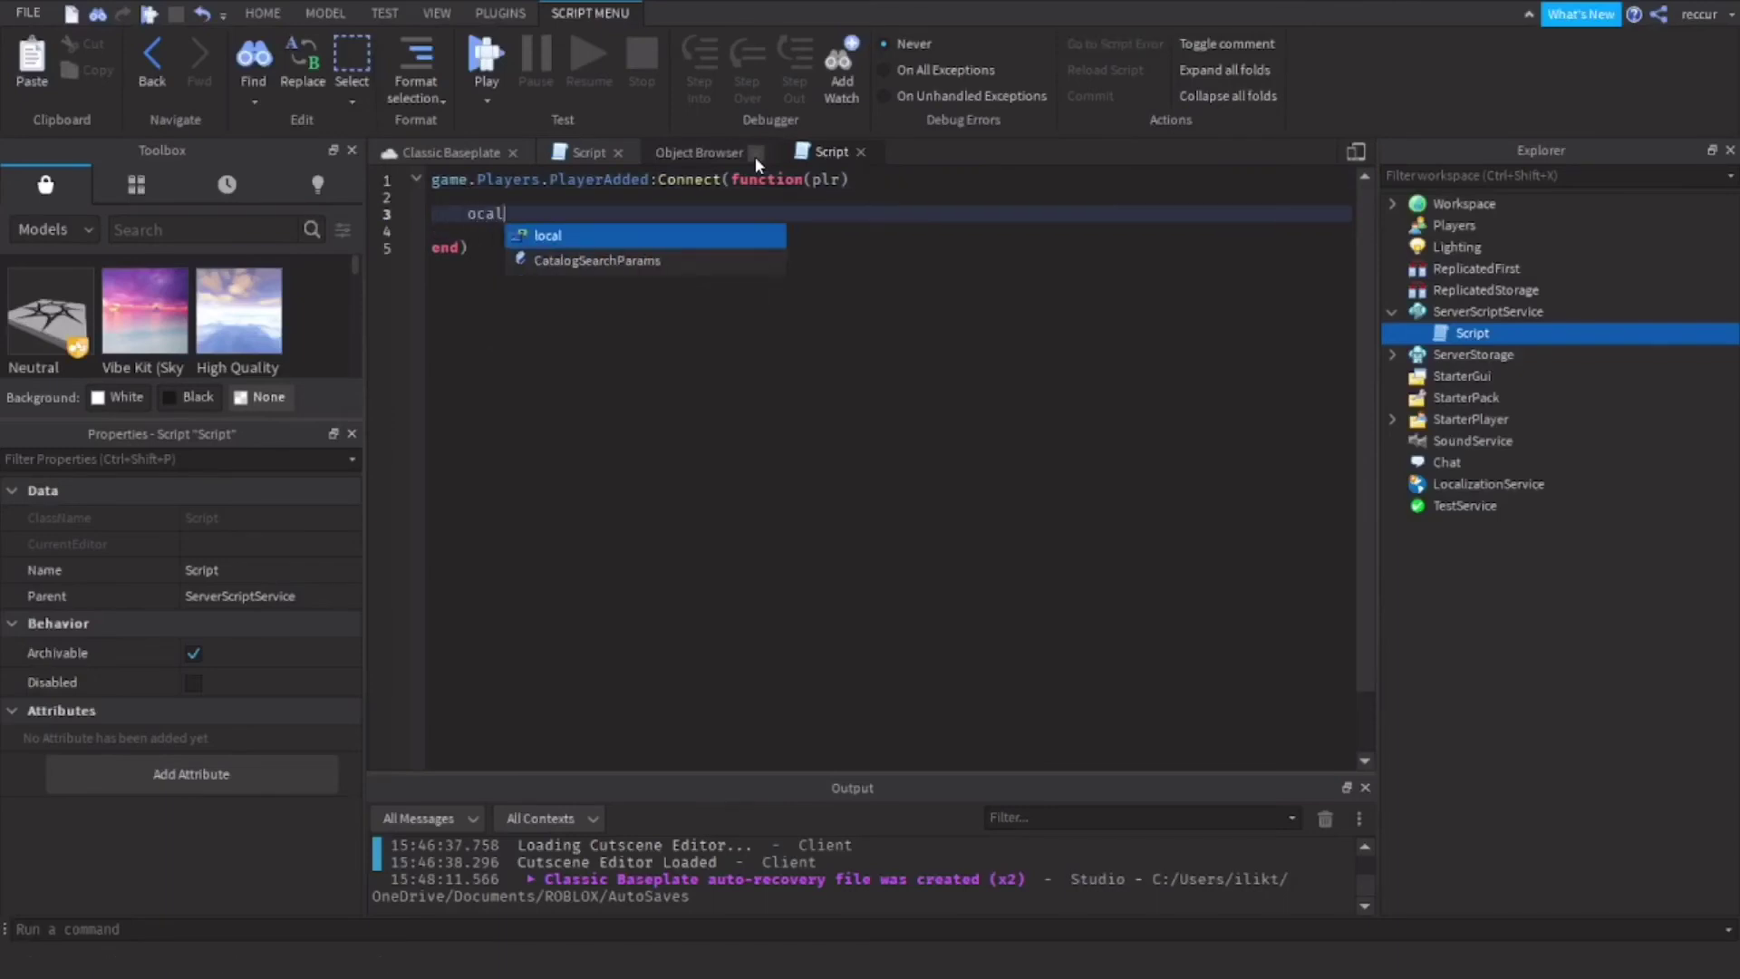
text(ocal)
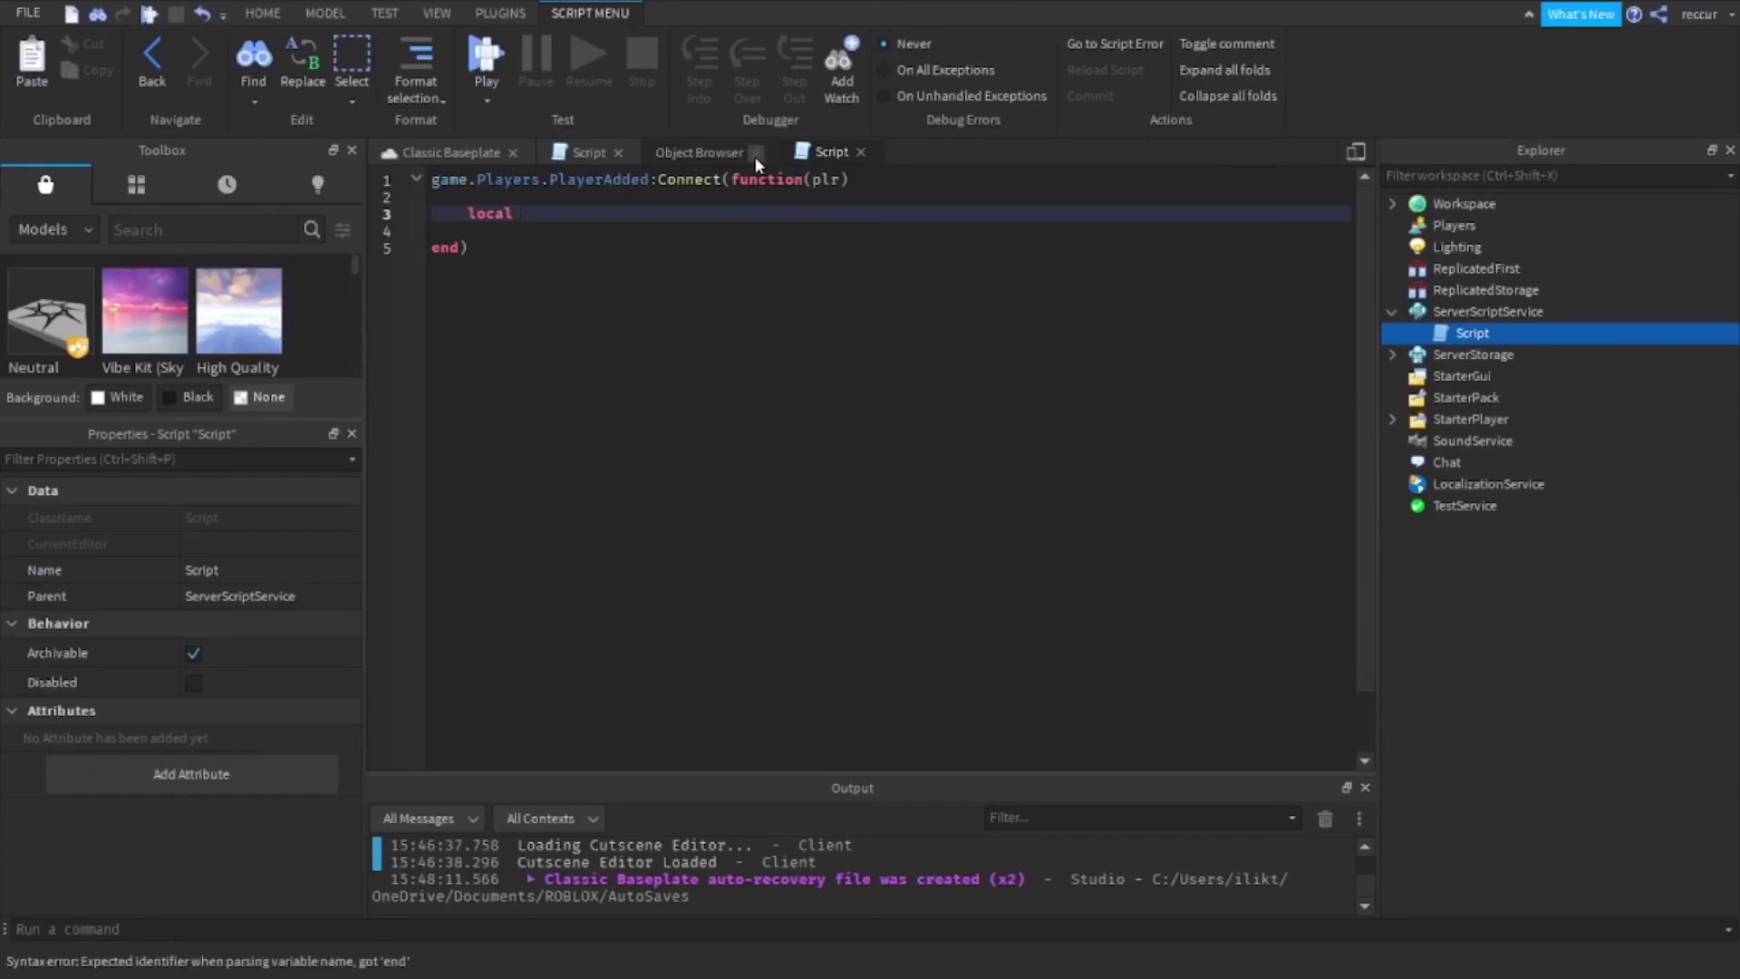
text( leaderstats = instance.new)
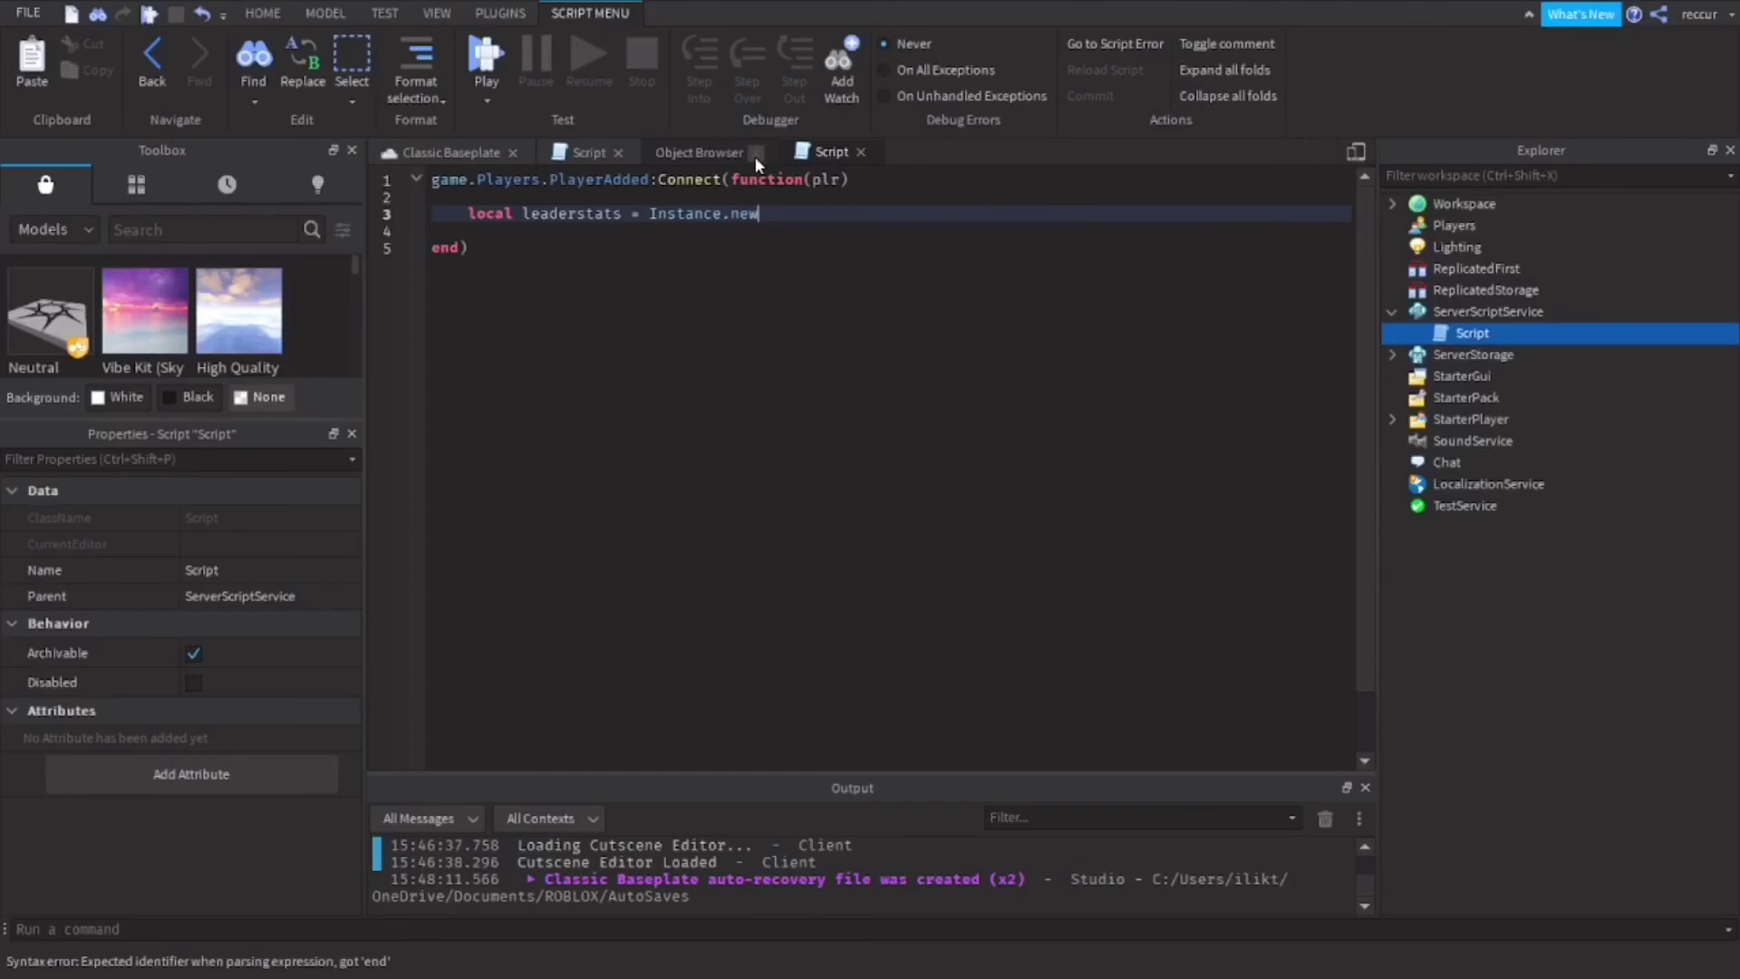
key(Return)
key(BackSpace)
text(("F)
key(Caps_Lock)
key(Caps_Lock)
text(older)
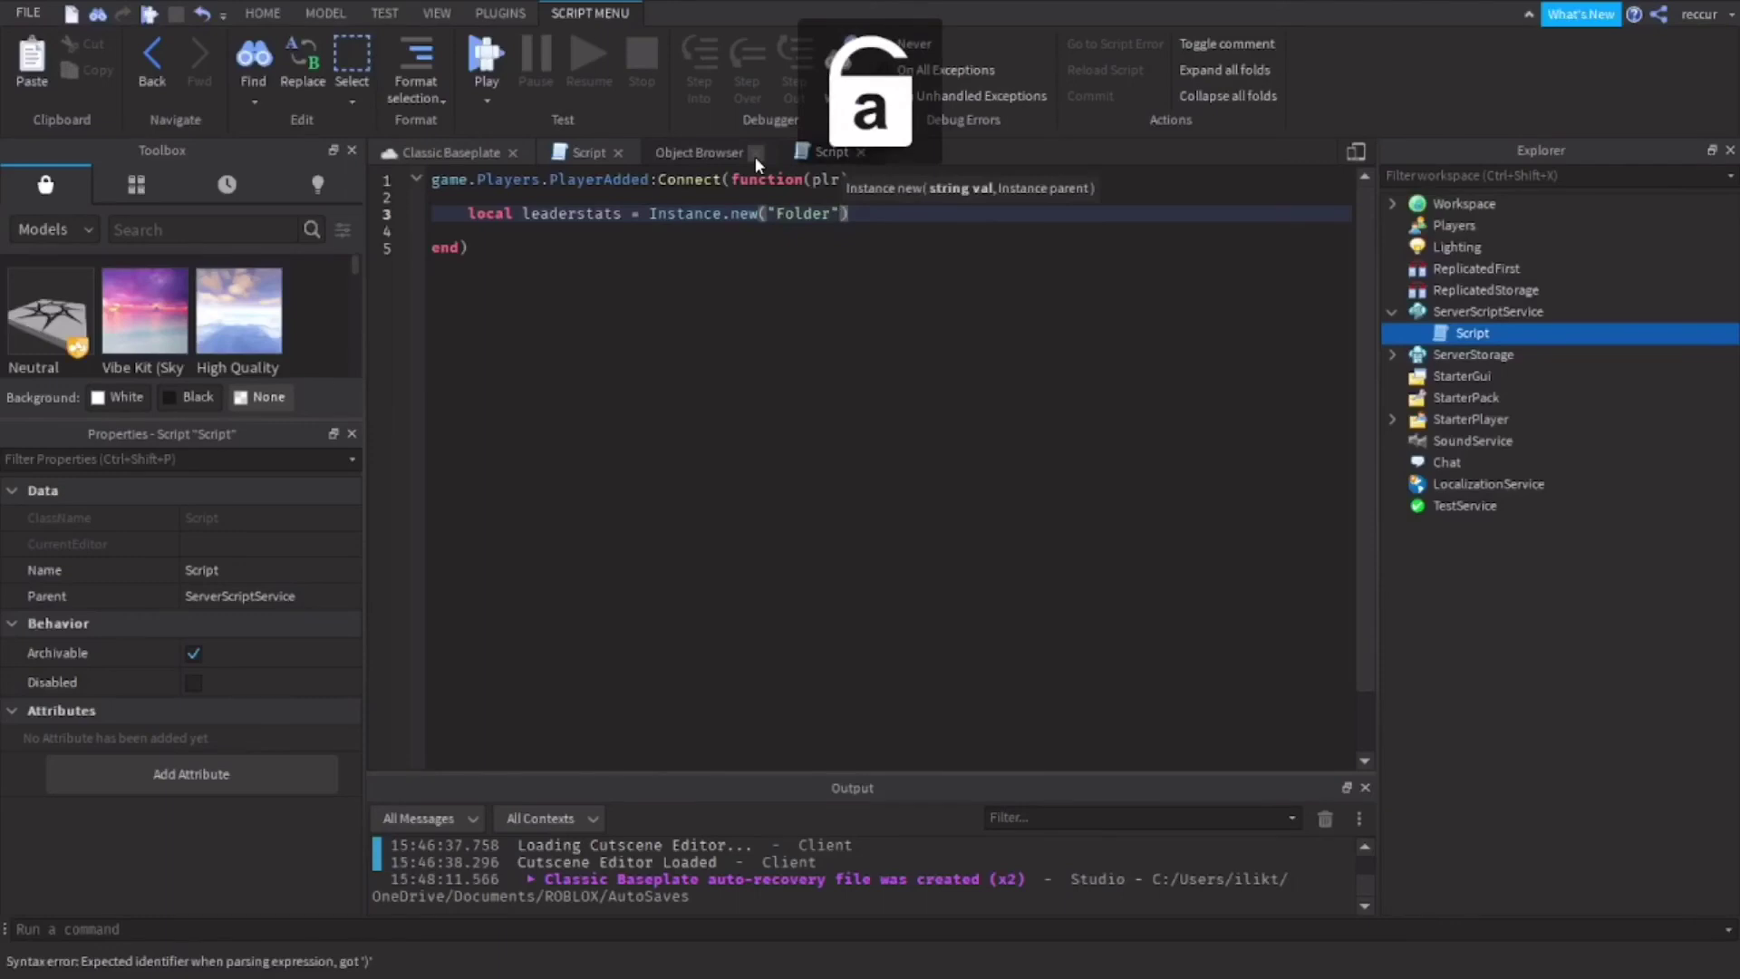
key(End)
key(Return)
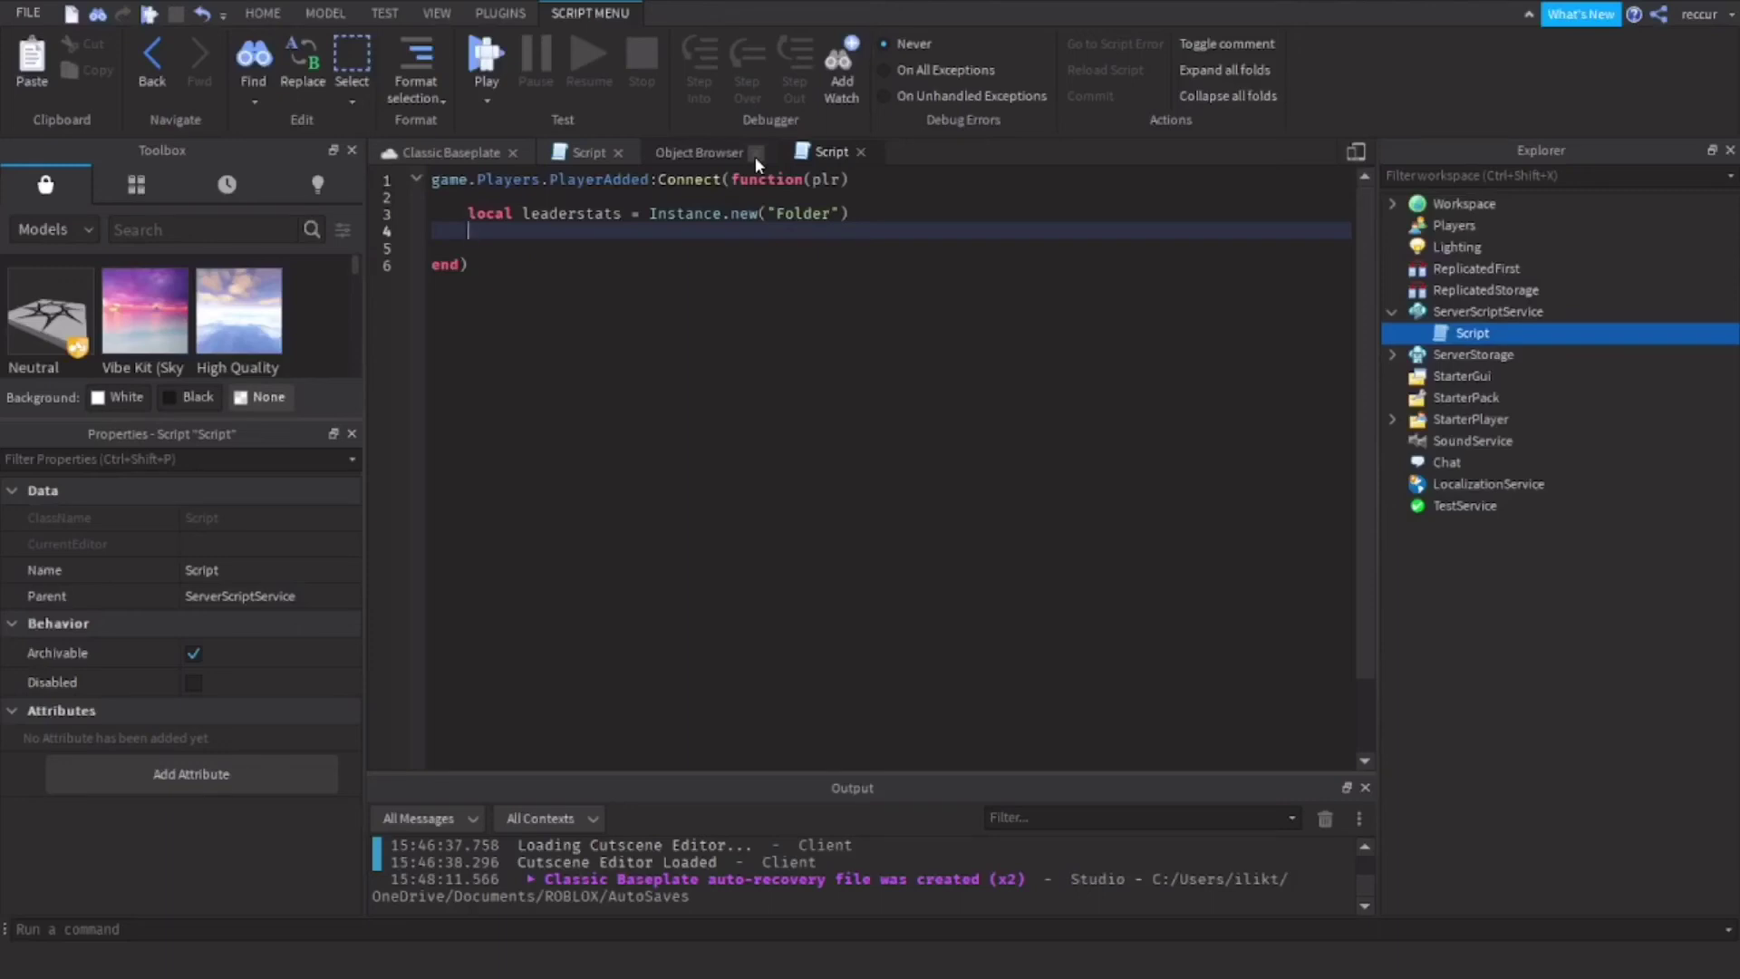
- Add leaderstats.Name = "leaderestats" and leaderstats.Parent = plr, leaving blank lines before end
text(leaderstats.Name = )
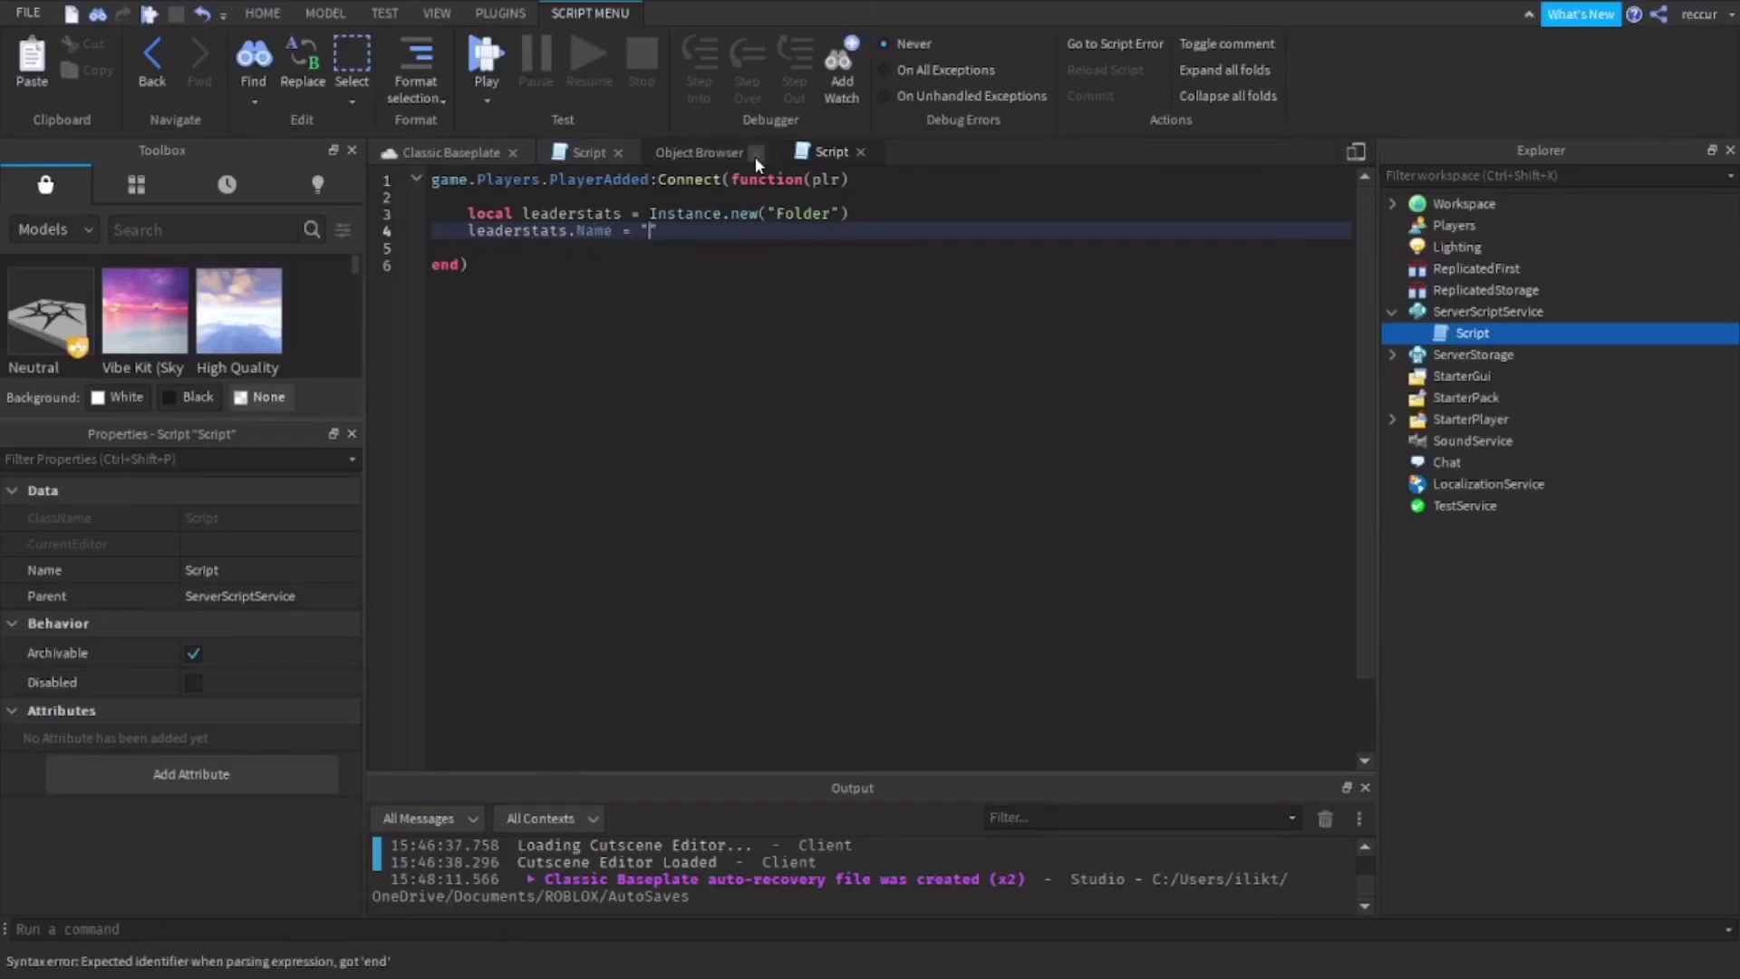
text("leaderestats")
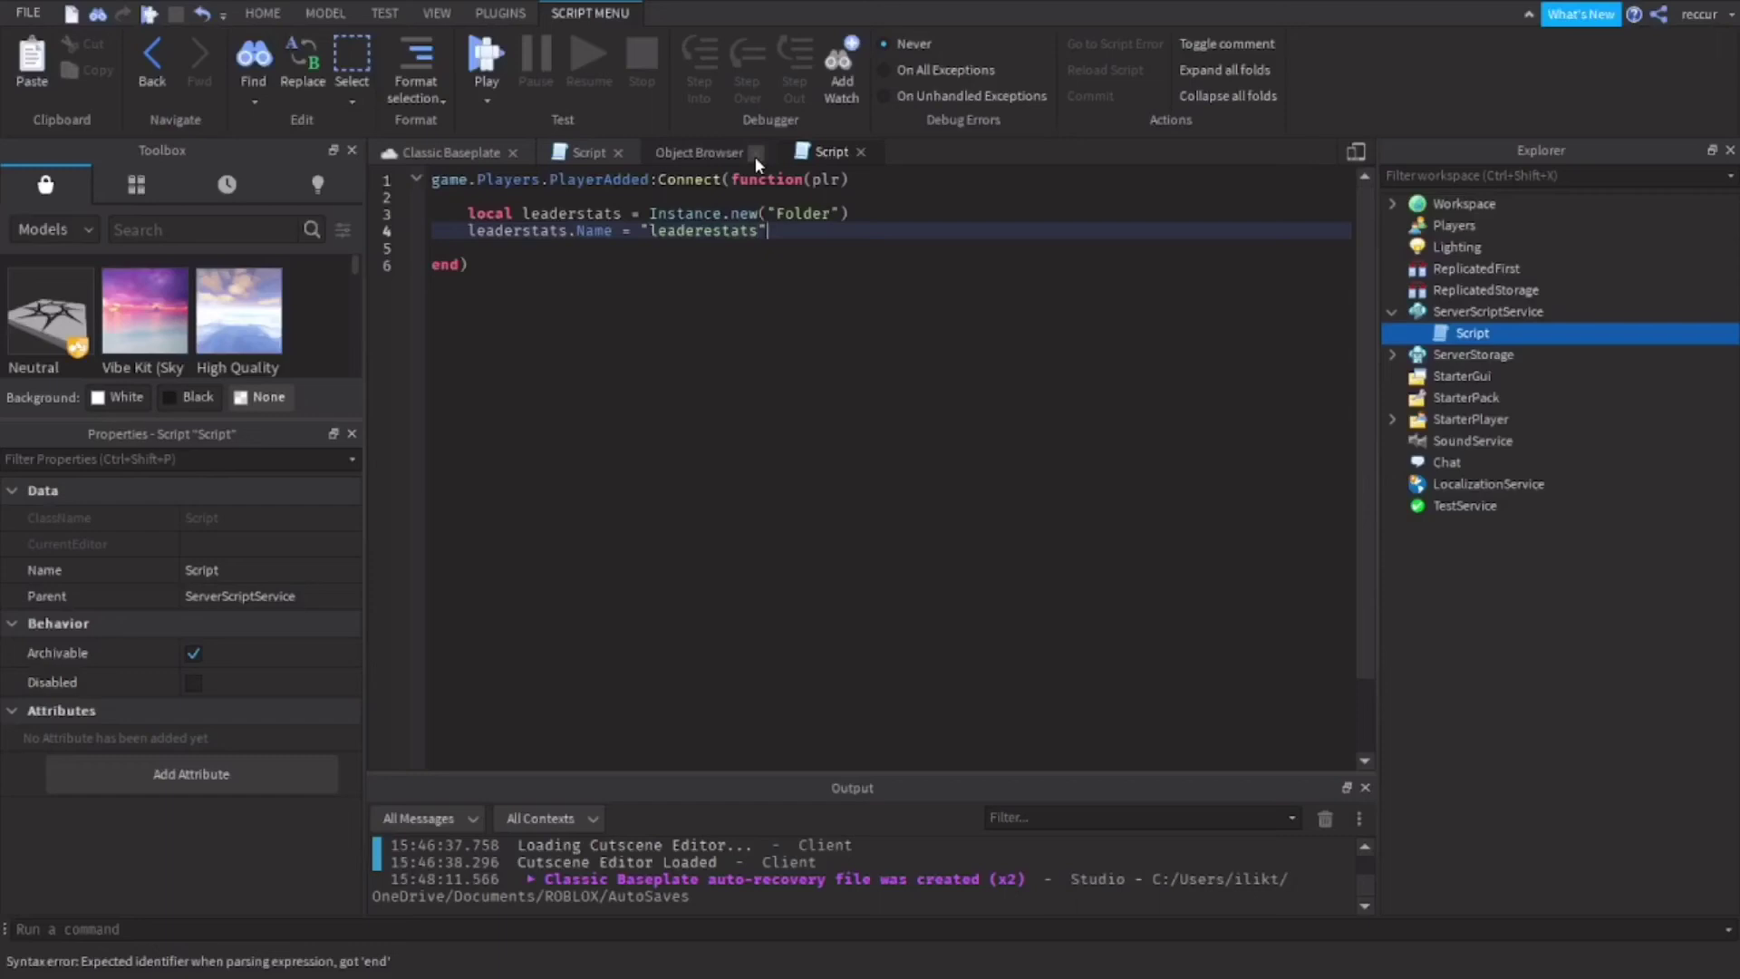
key(Return)
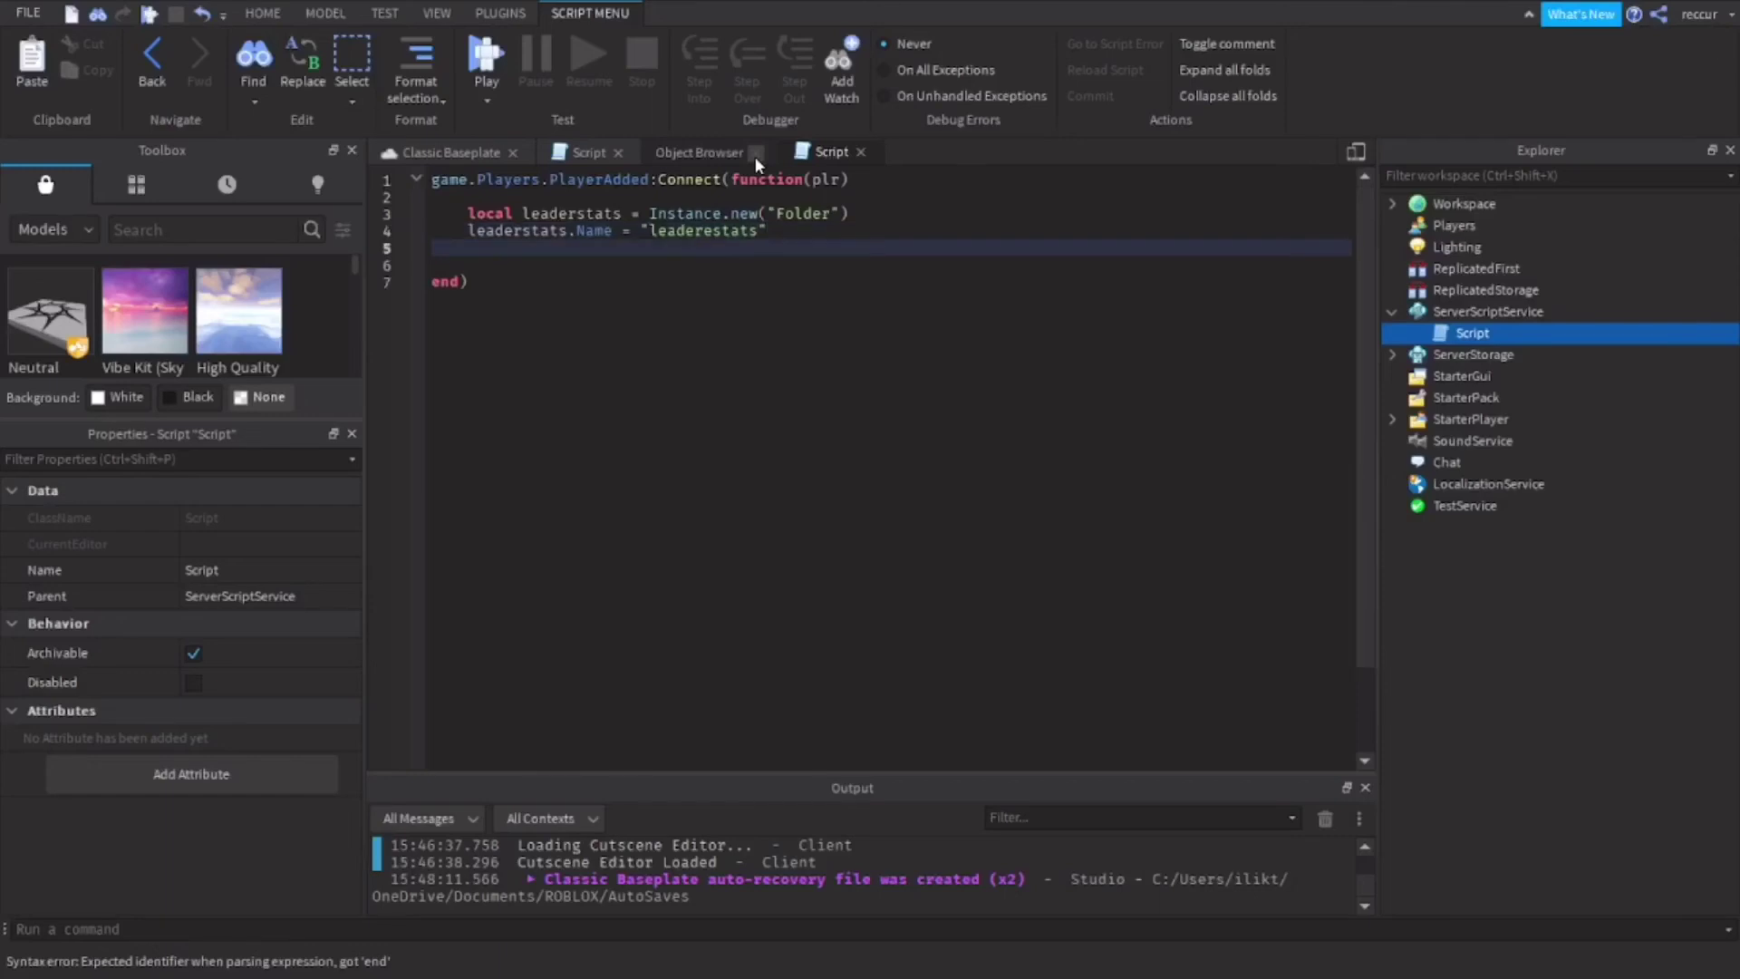
key(Up)
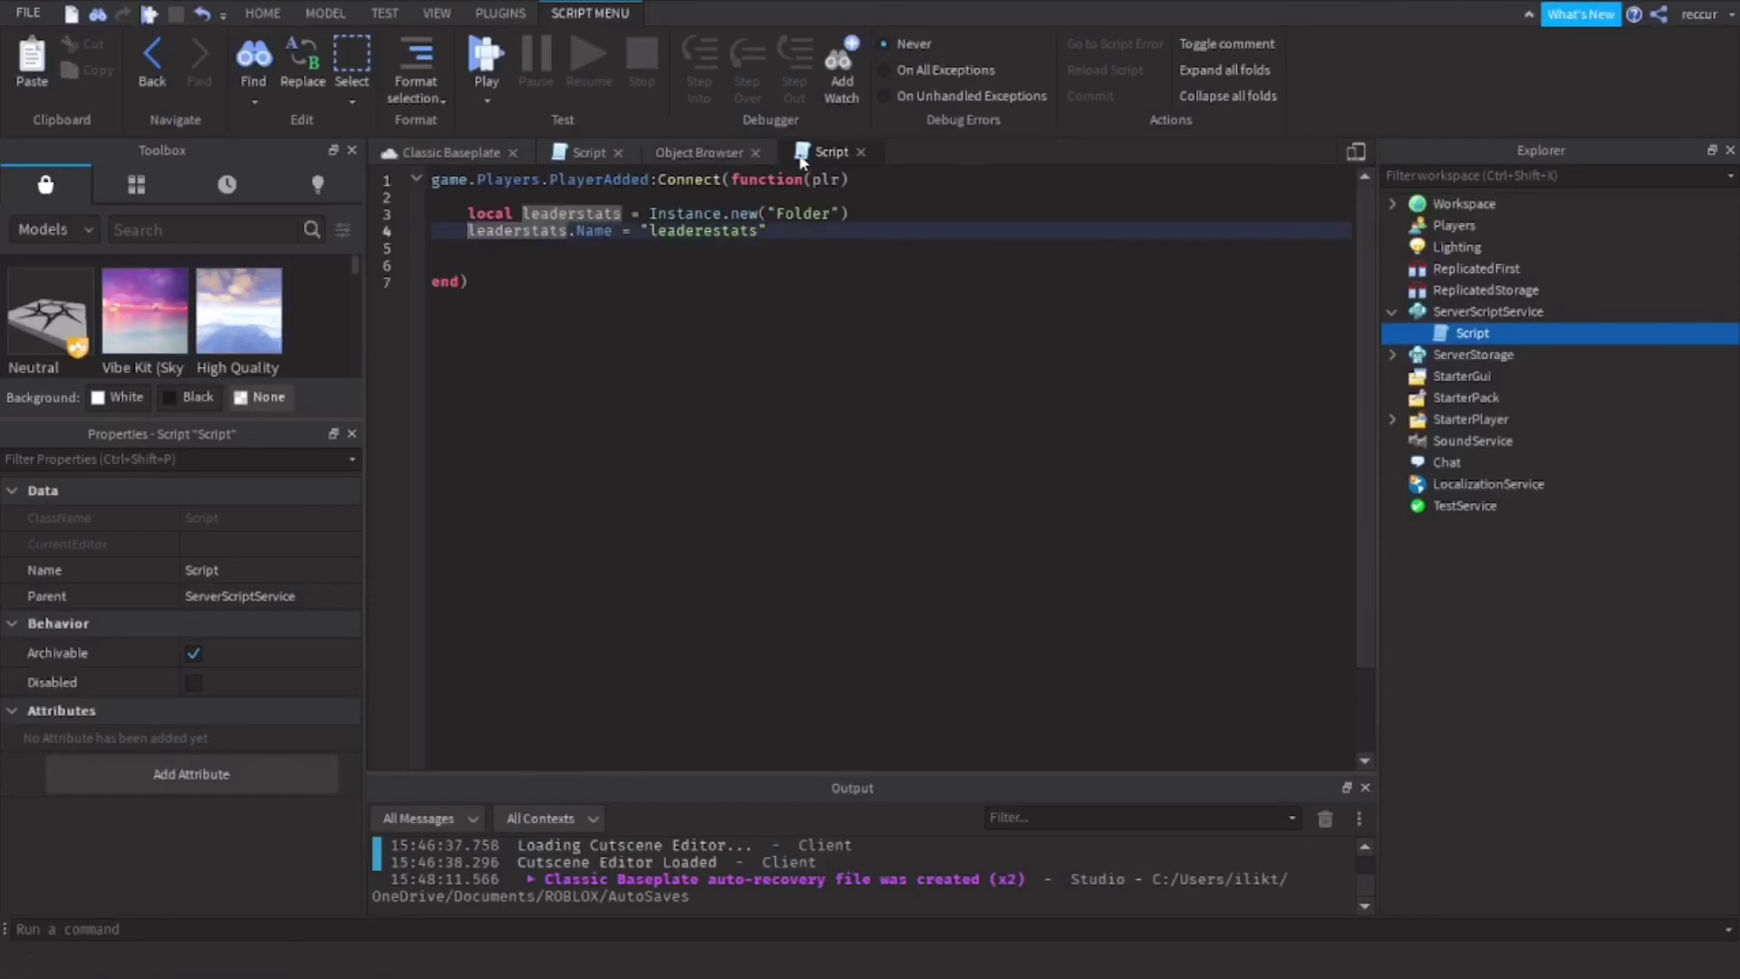
double_click(701, 232)
click(797, 230)
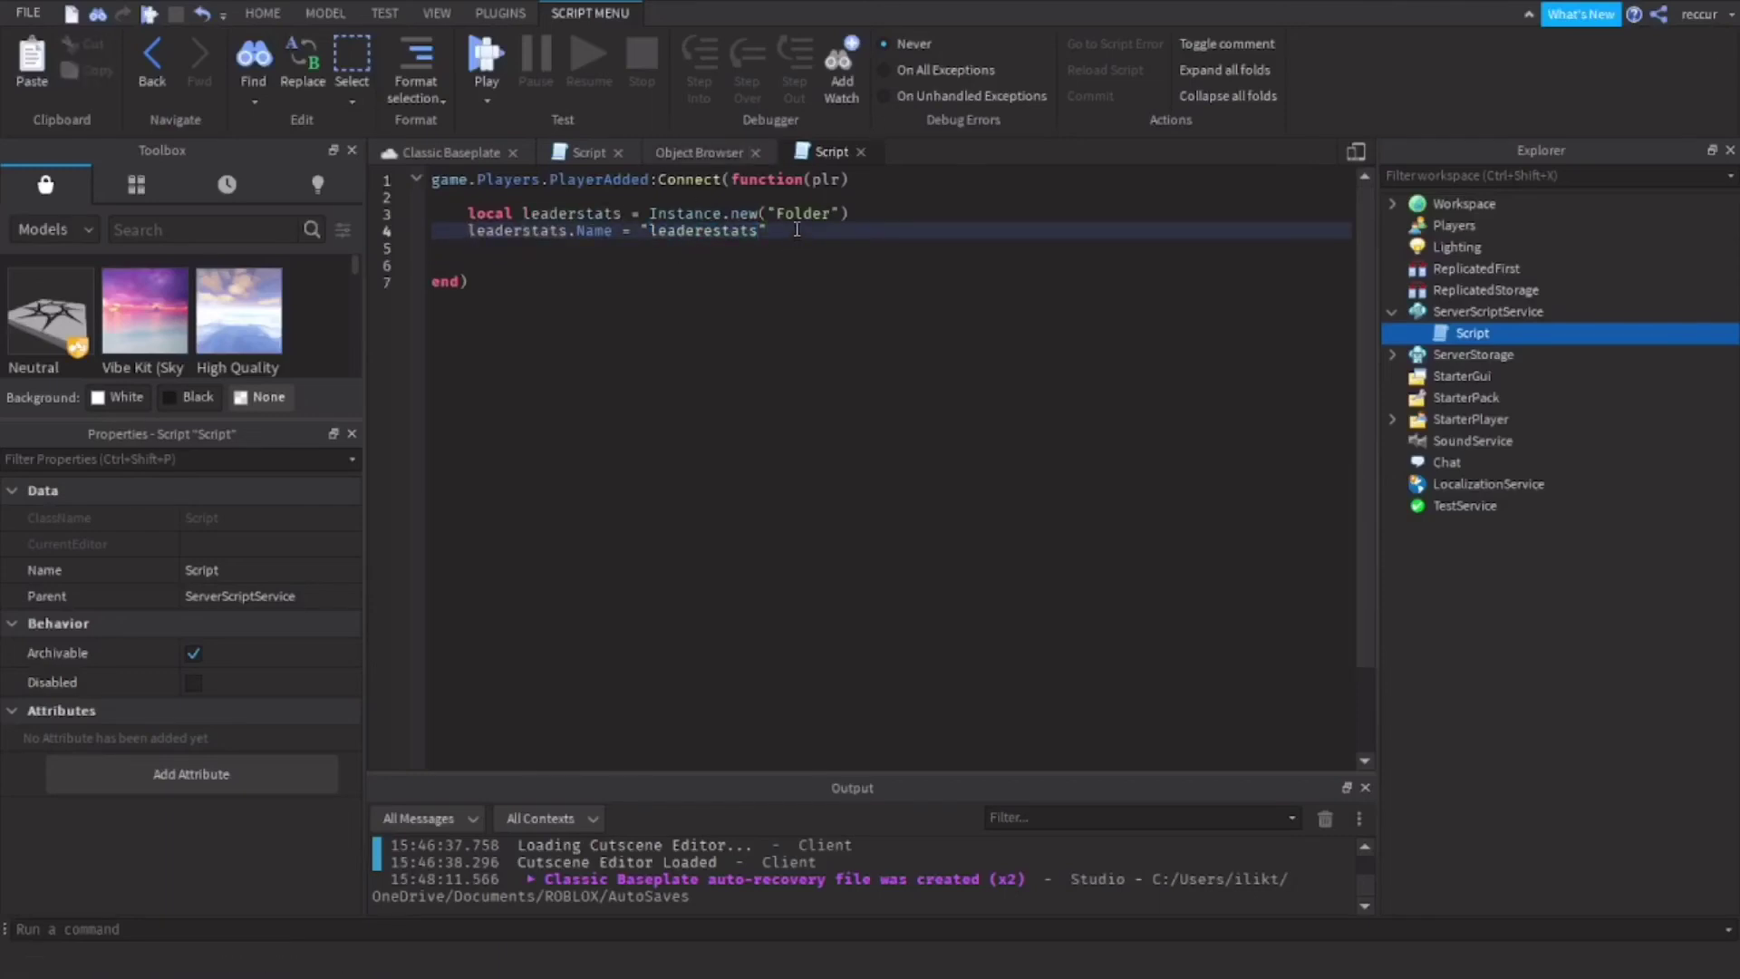
key(Return)
text(leaderstats)
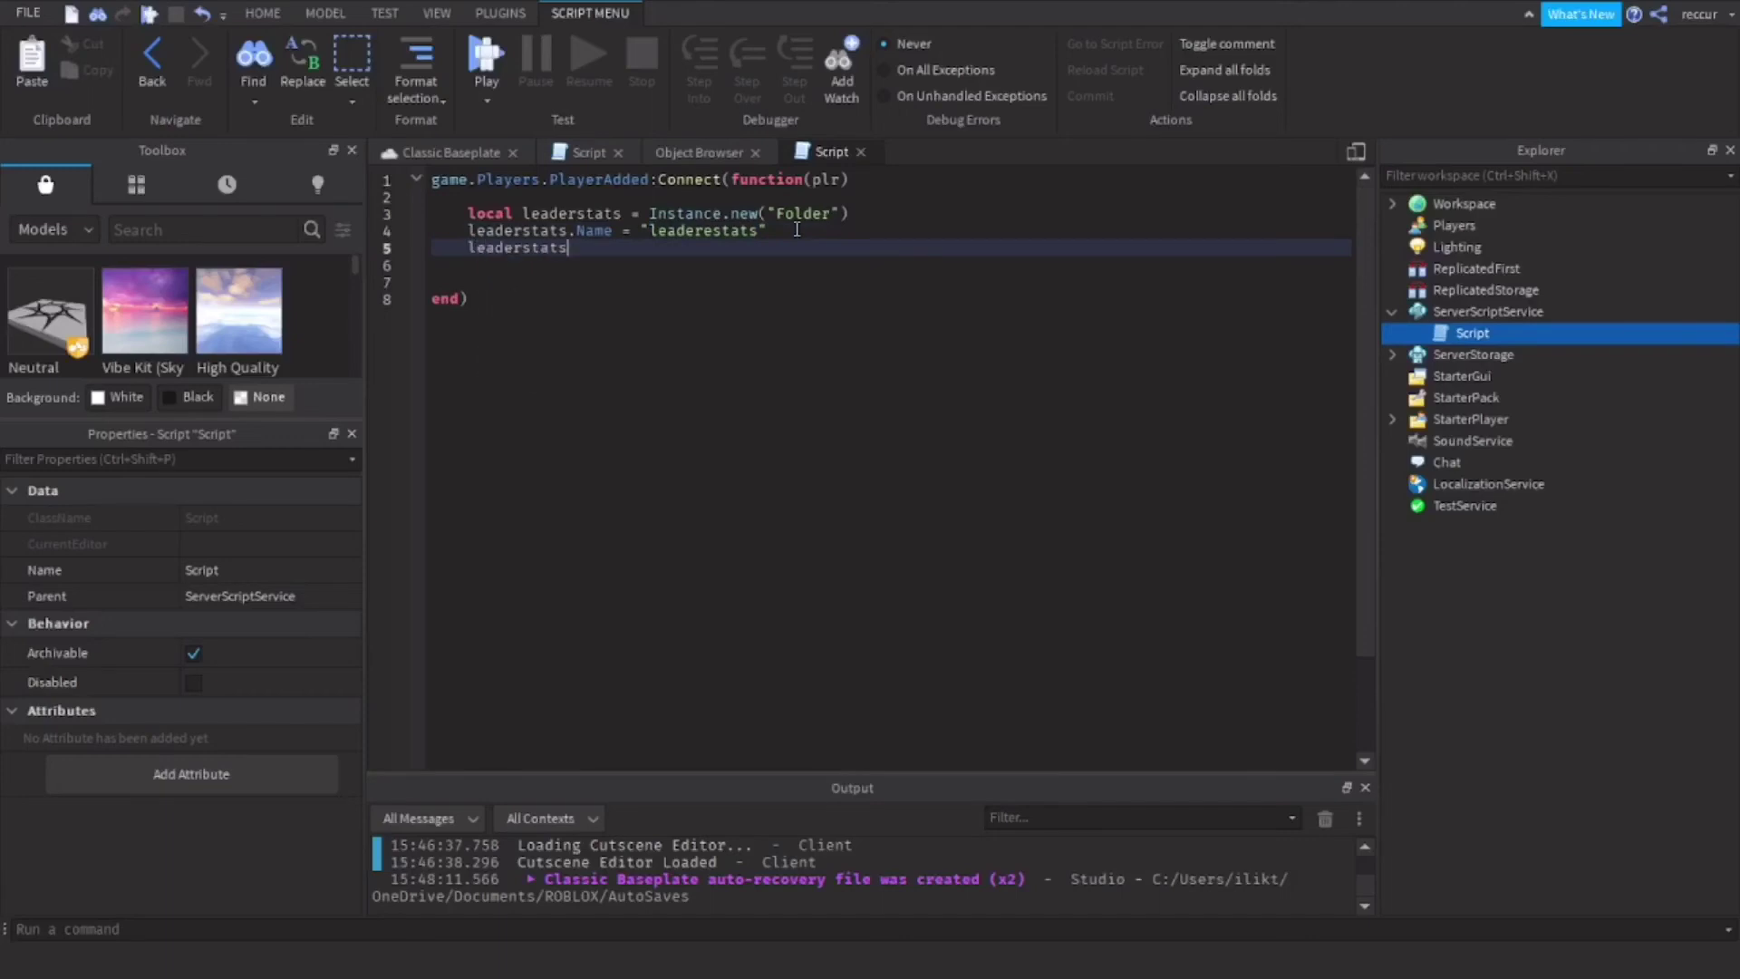
text(.Parent = pl)
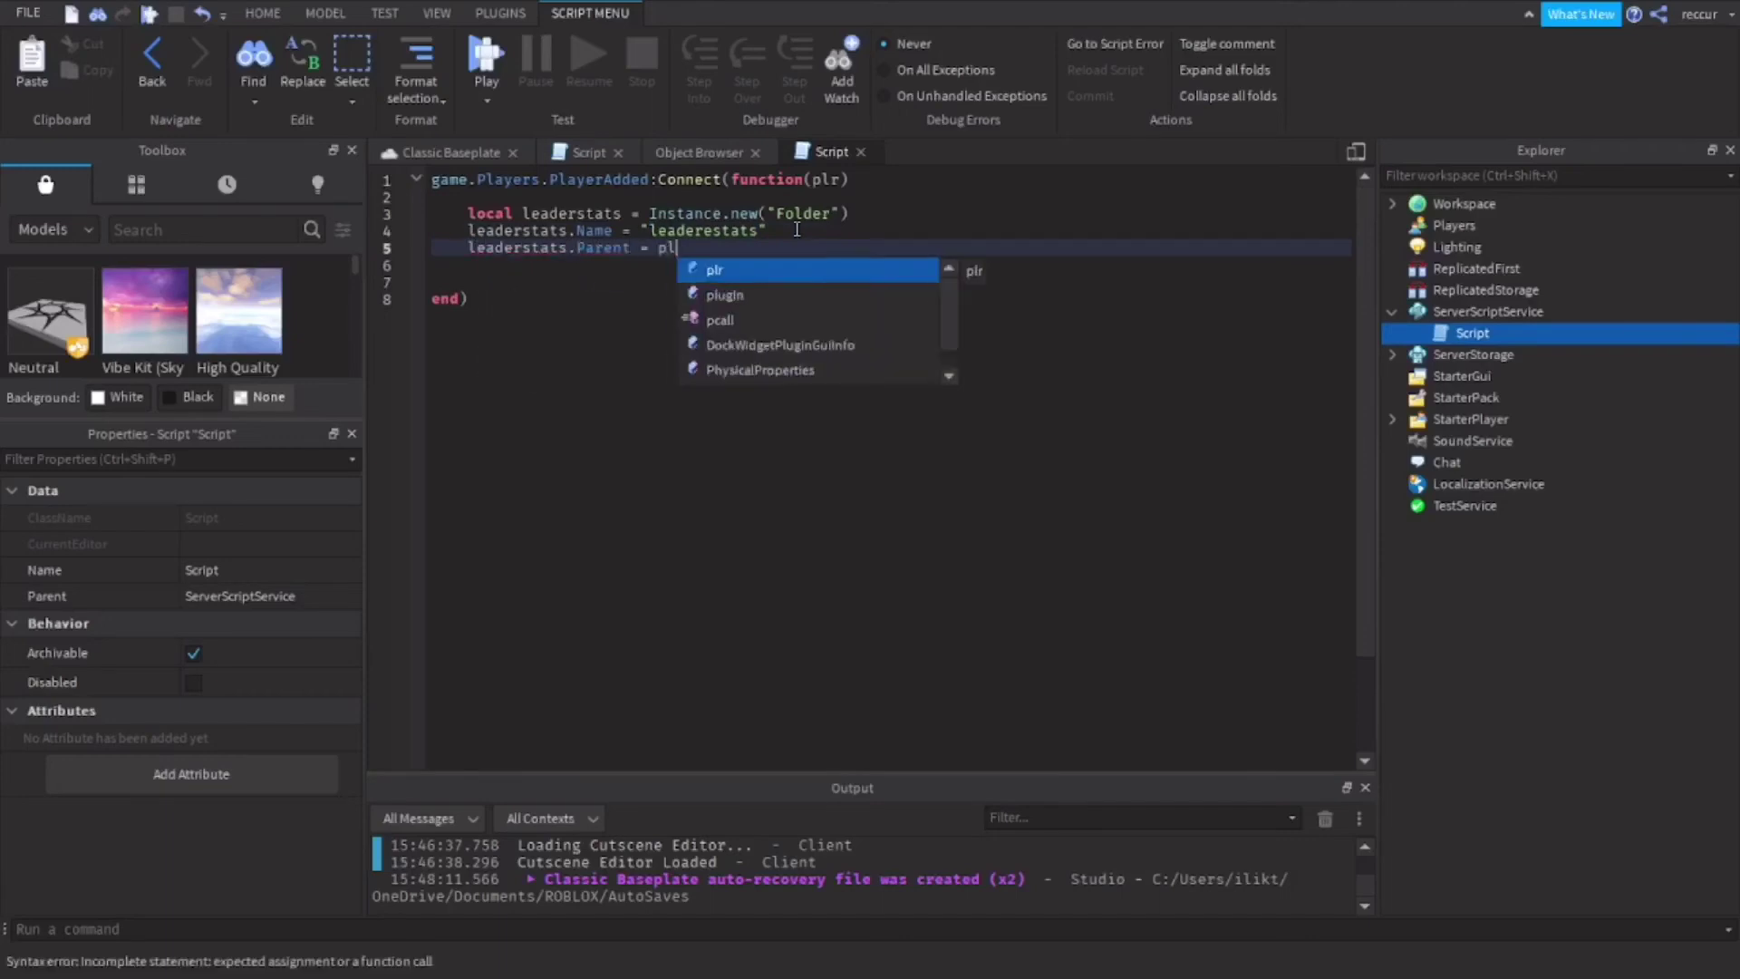
key(Escape)
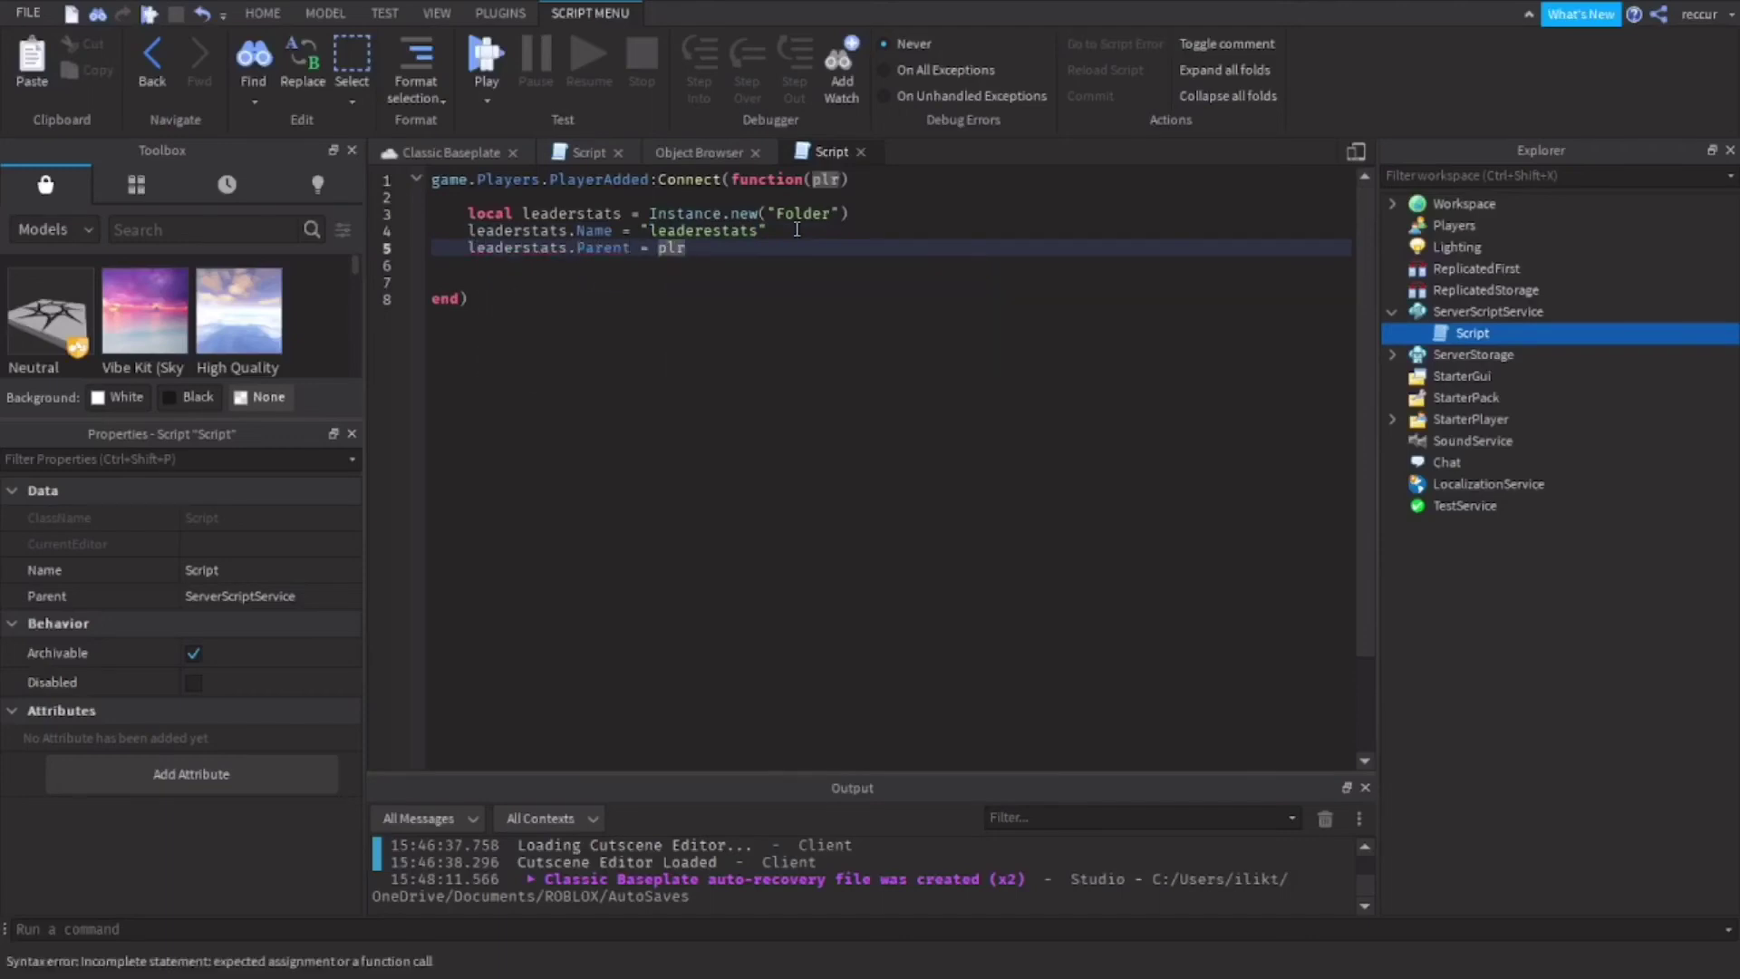
key(Left)
key(Left)
key(Left)
key(Left)
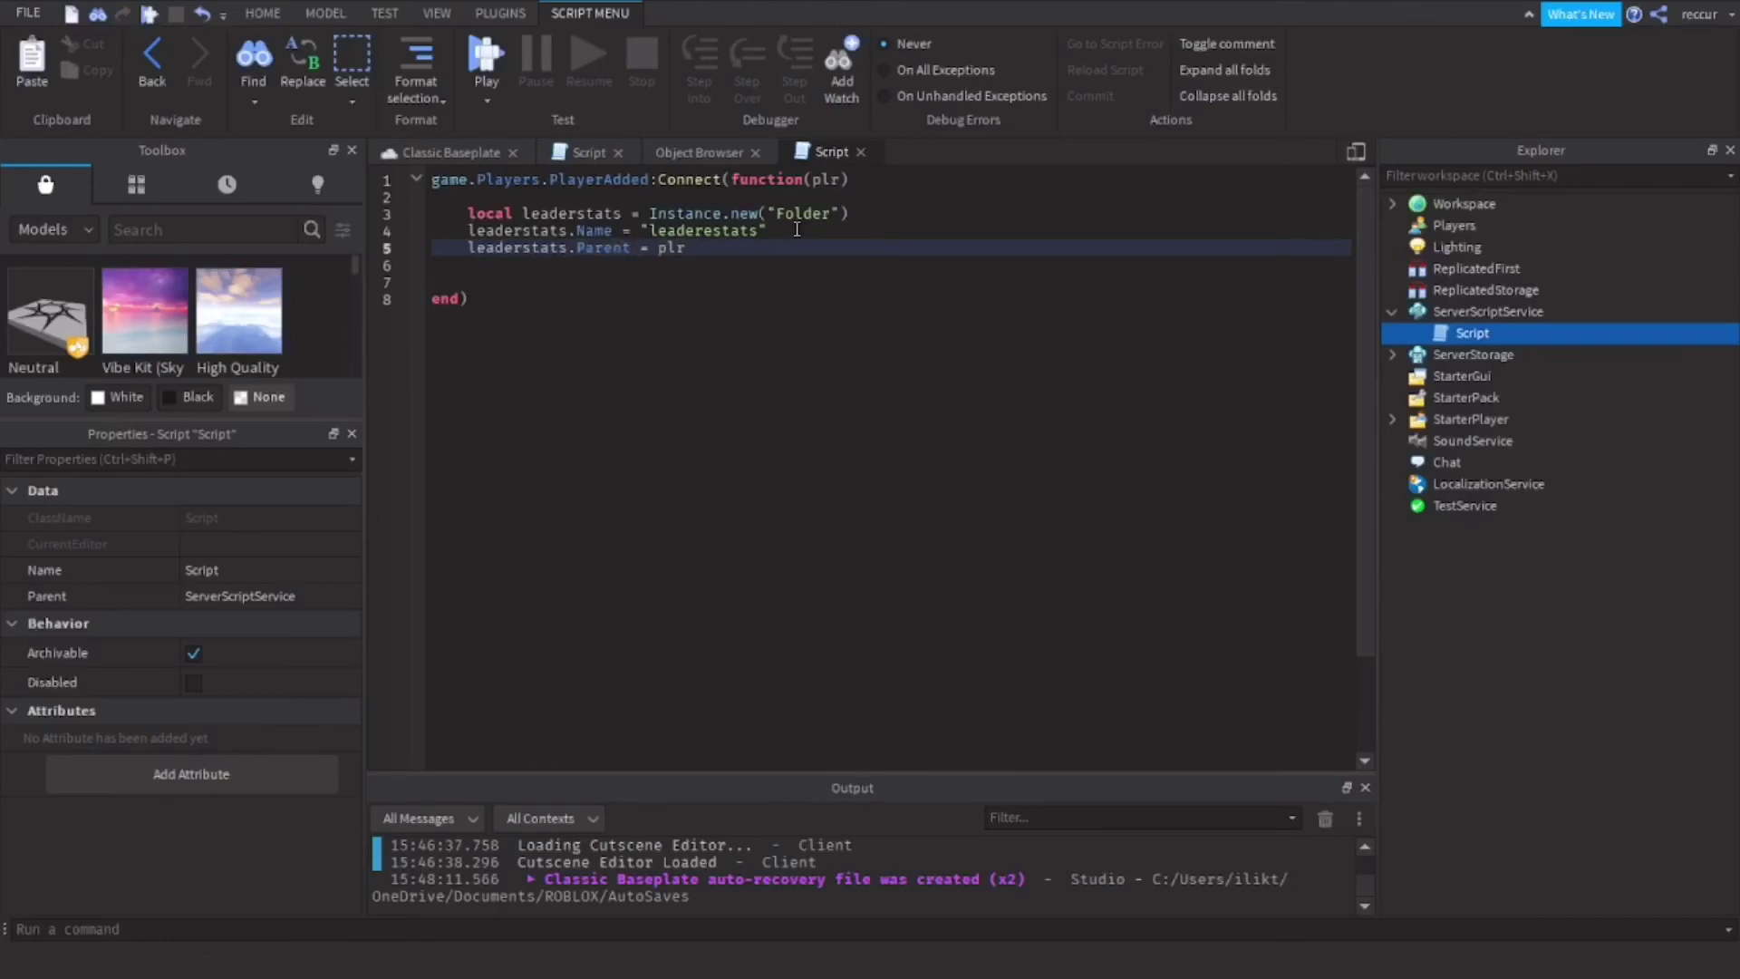
click(582, 277)
key(Return)
key(Return)
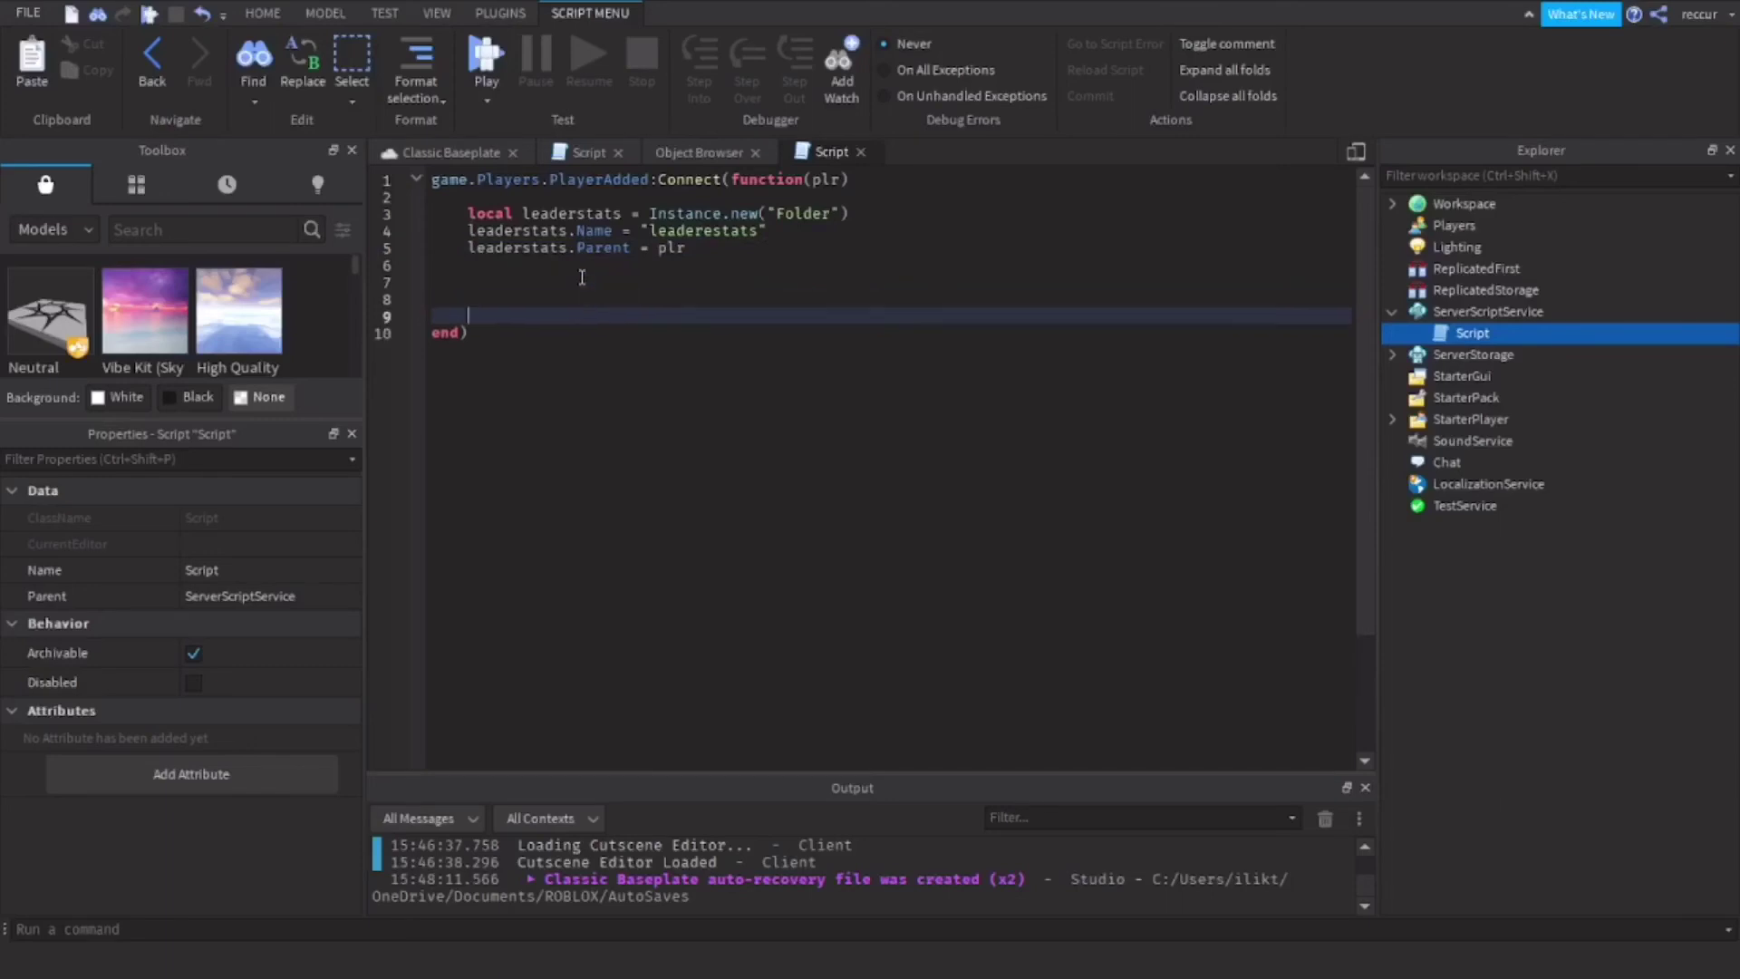
- Add local rank = Instance.new("StringValue") on line 8
key(Up)
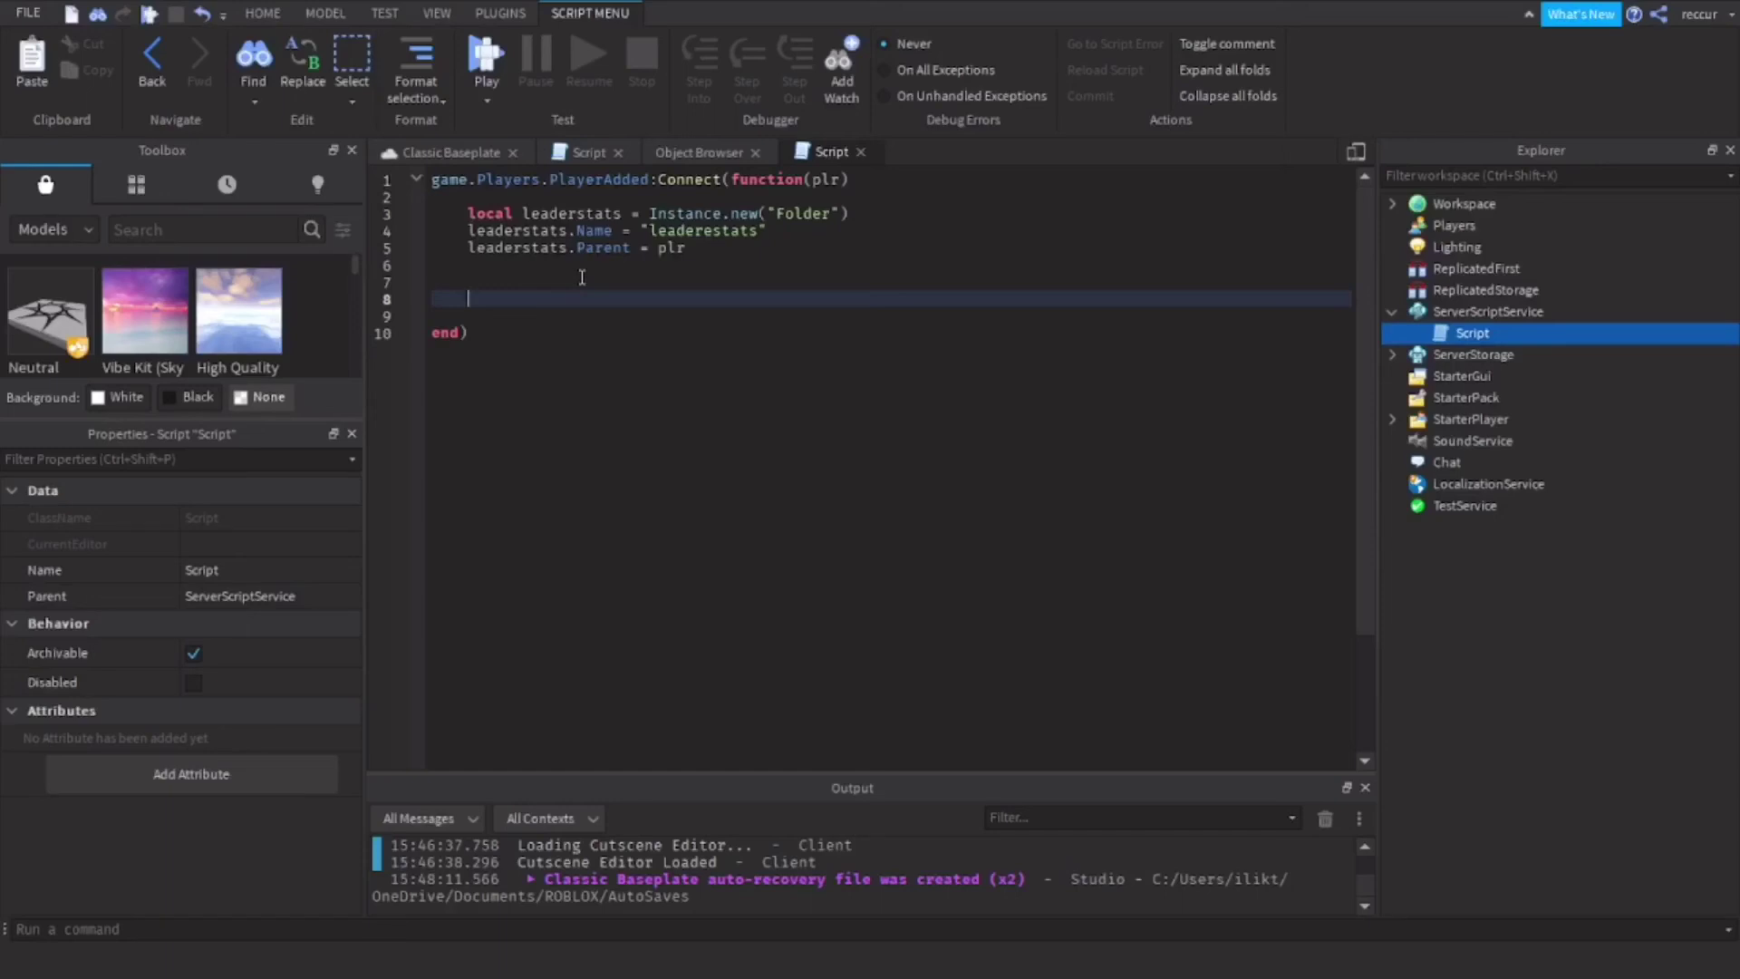
text(local )
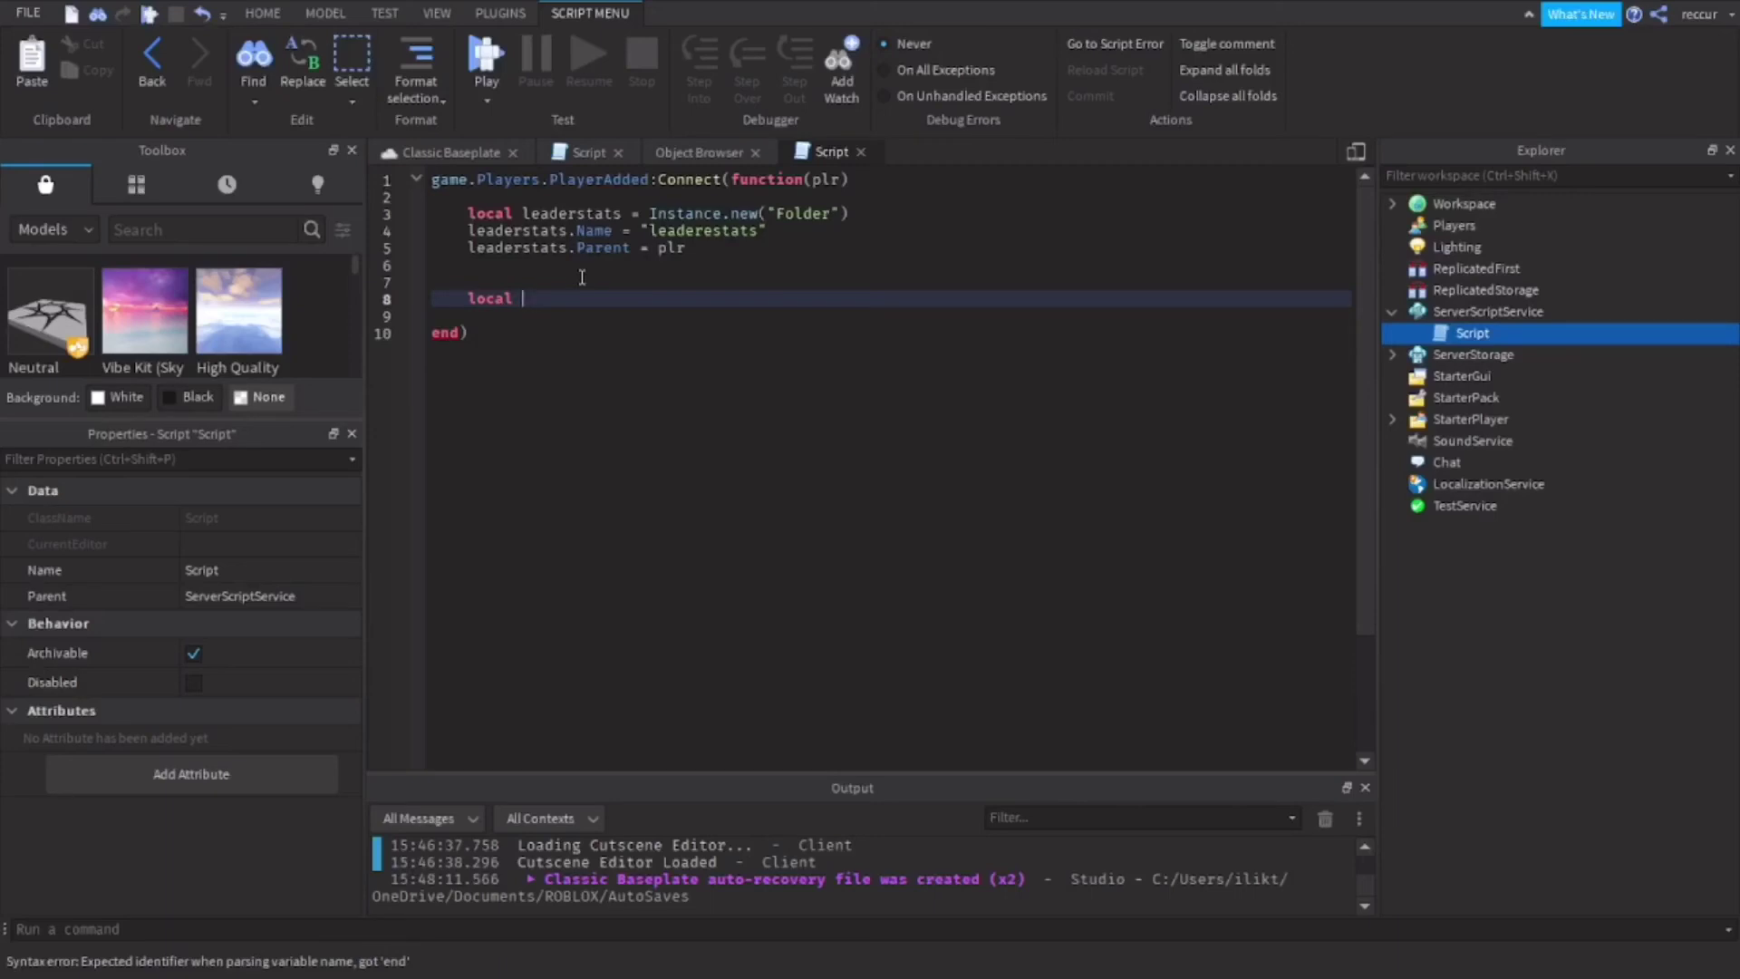
text(rank = Instance.new())
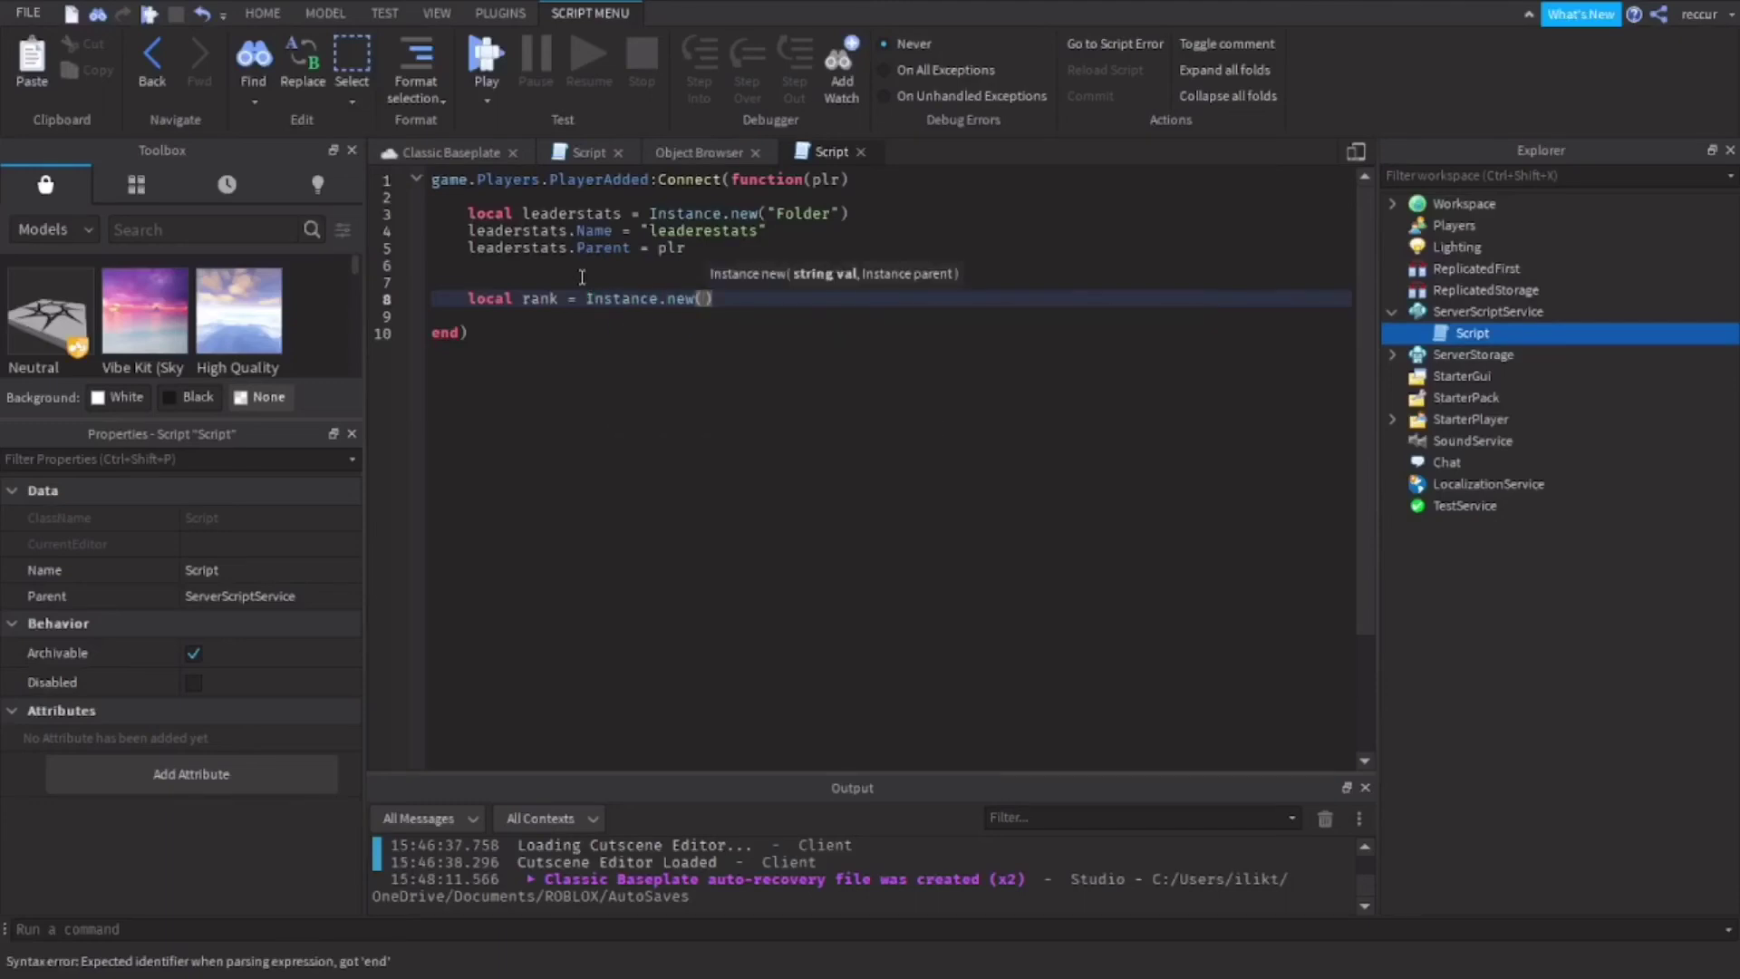
text("StringValue")
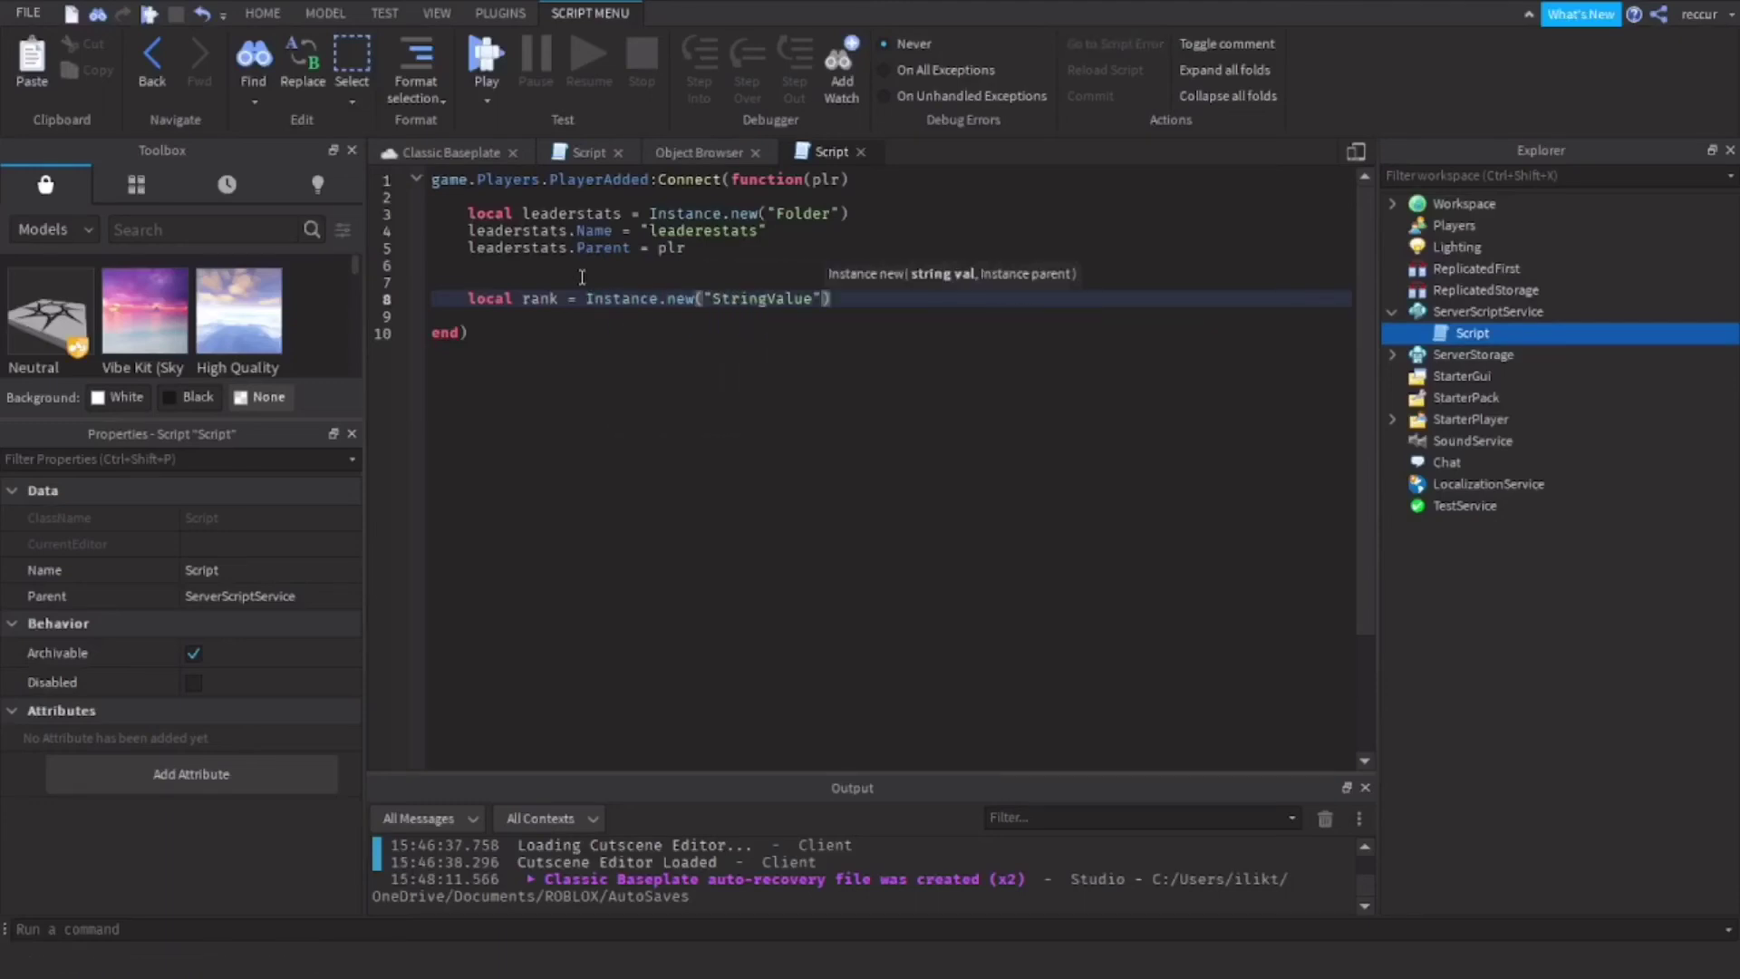
key(Right)
key(Return)
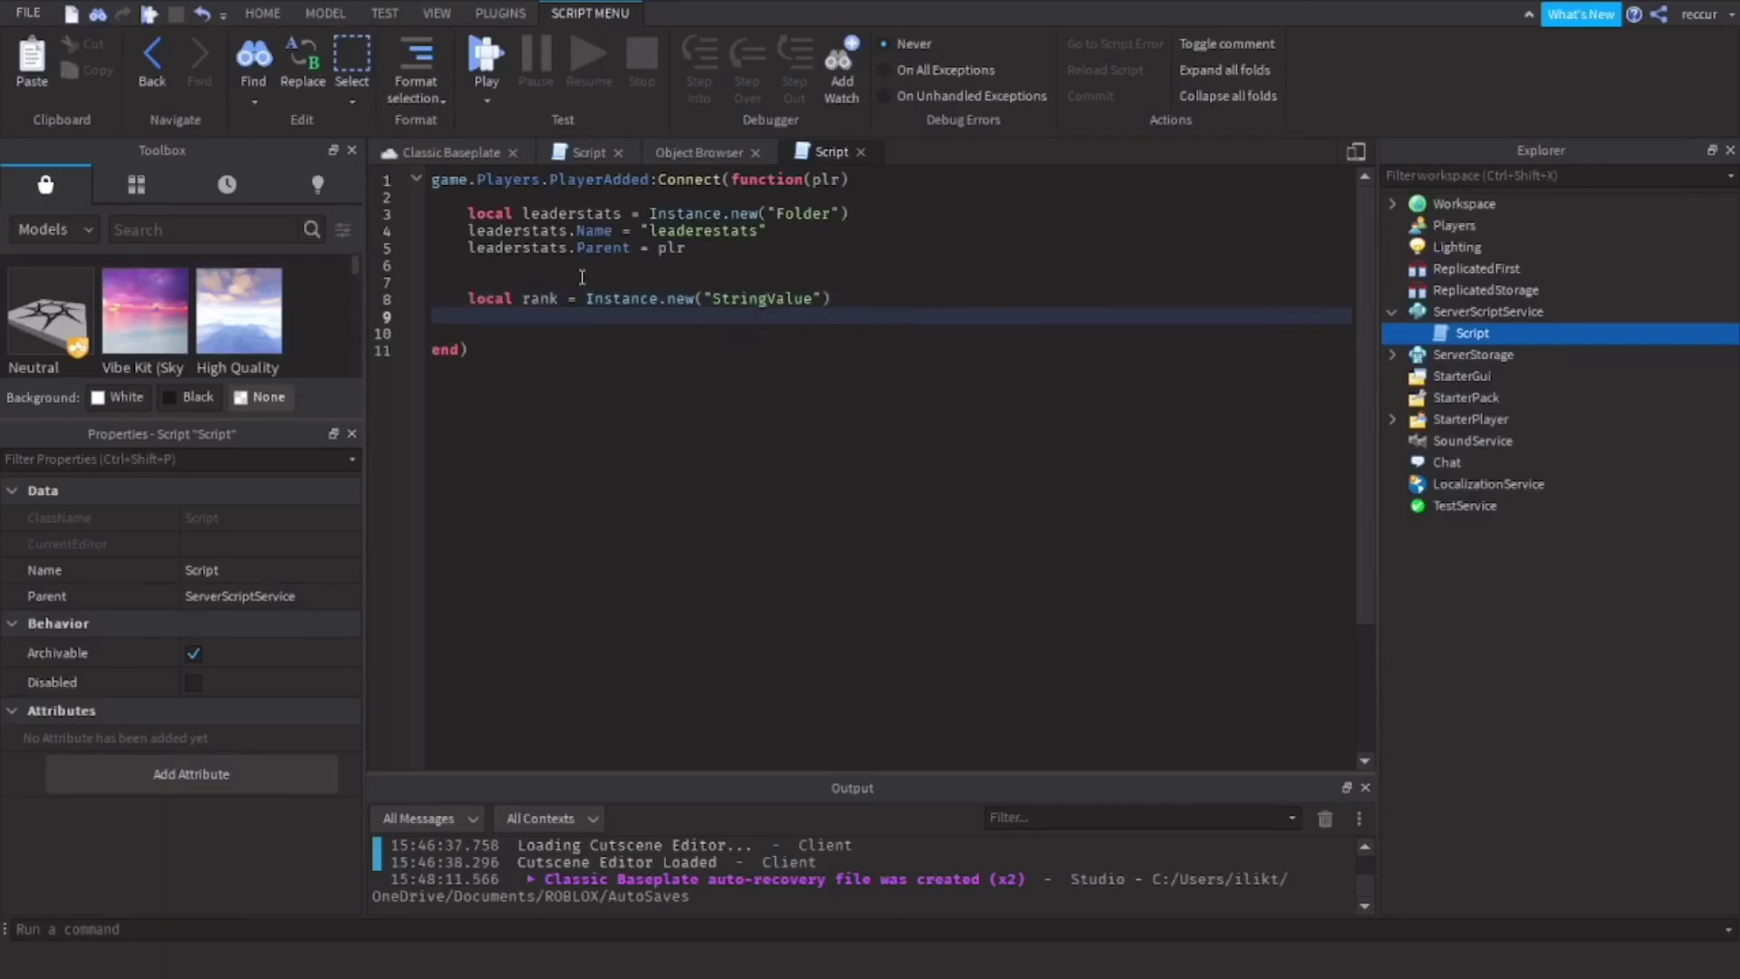
- Add rank.Value = plr:GetRoleInGroup() with the group ID pasted inside the parentheses
text(lo)
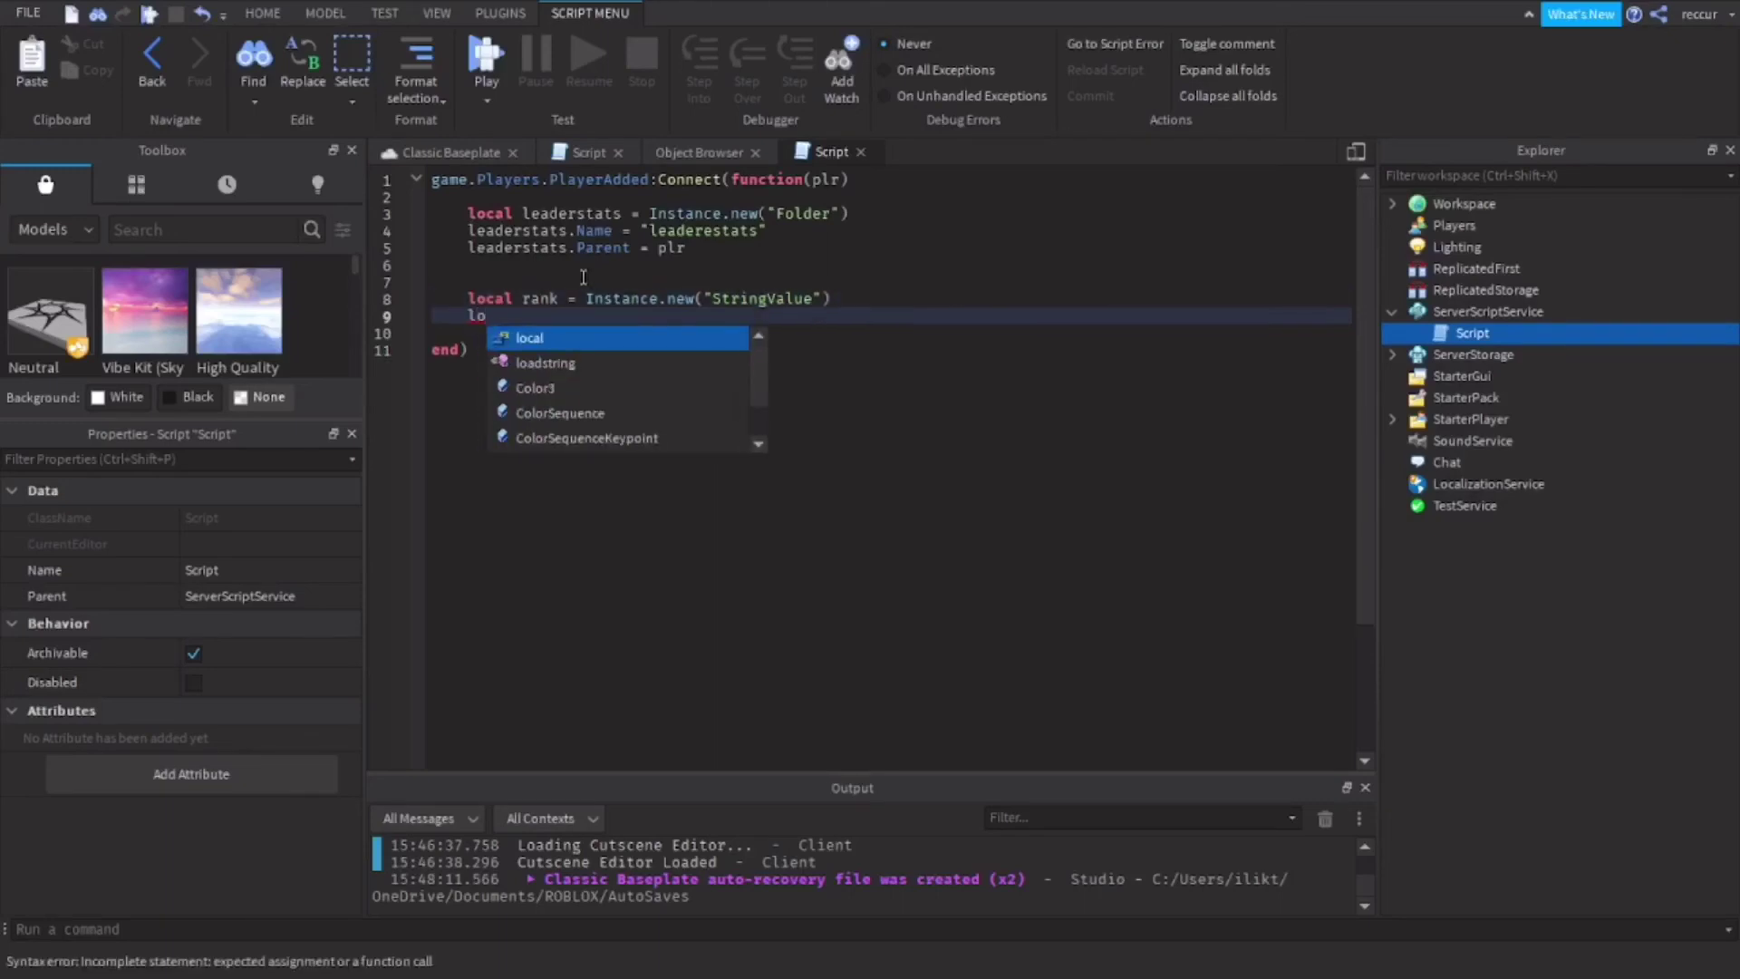
key(BackSpace)
key(BackSpace)
text(rank)
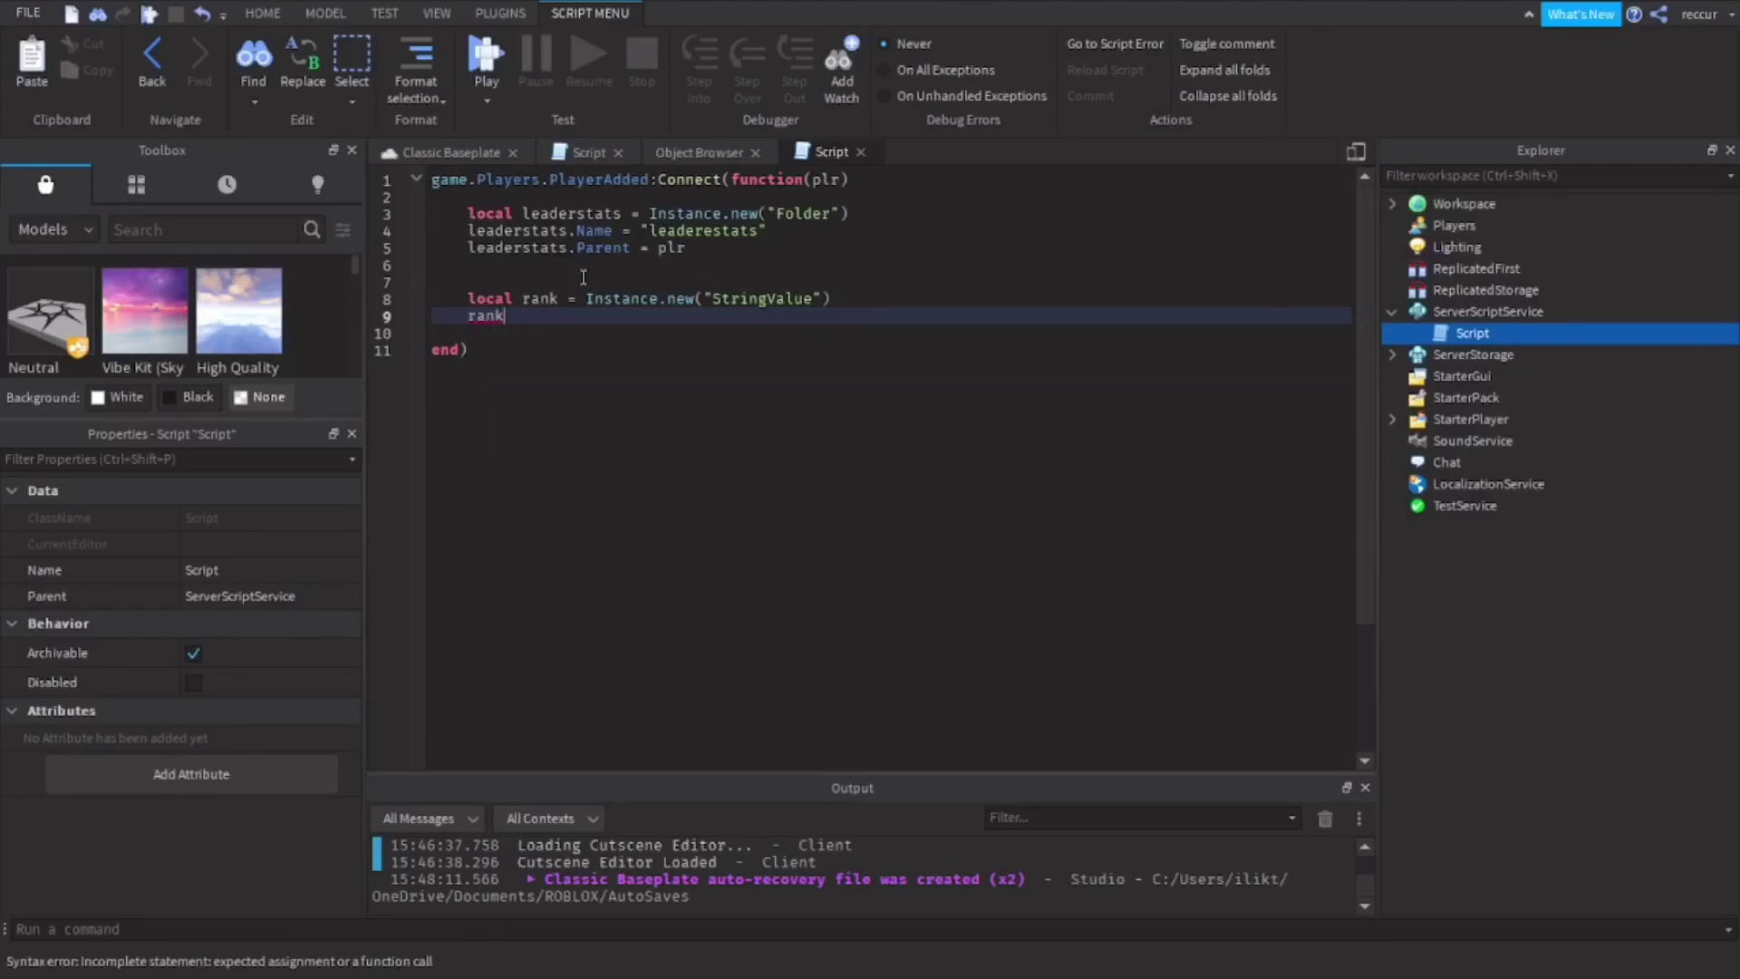
text(.)
key(Caps_Lock)
text(V)
key(Caps_Lock)
text(alue = )
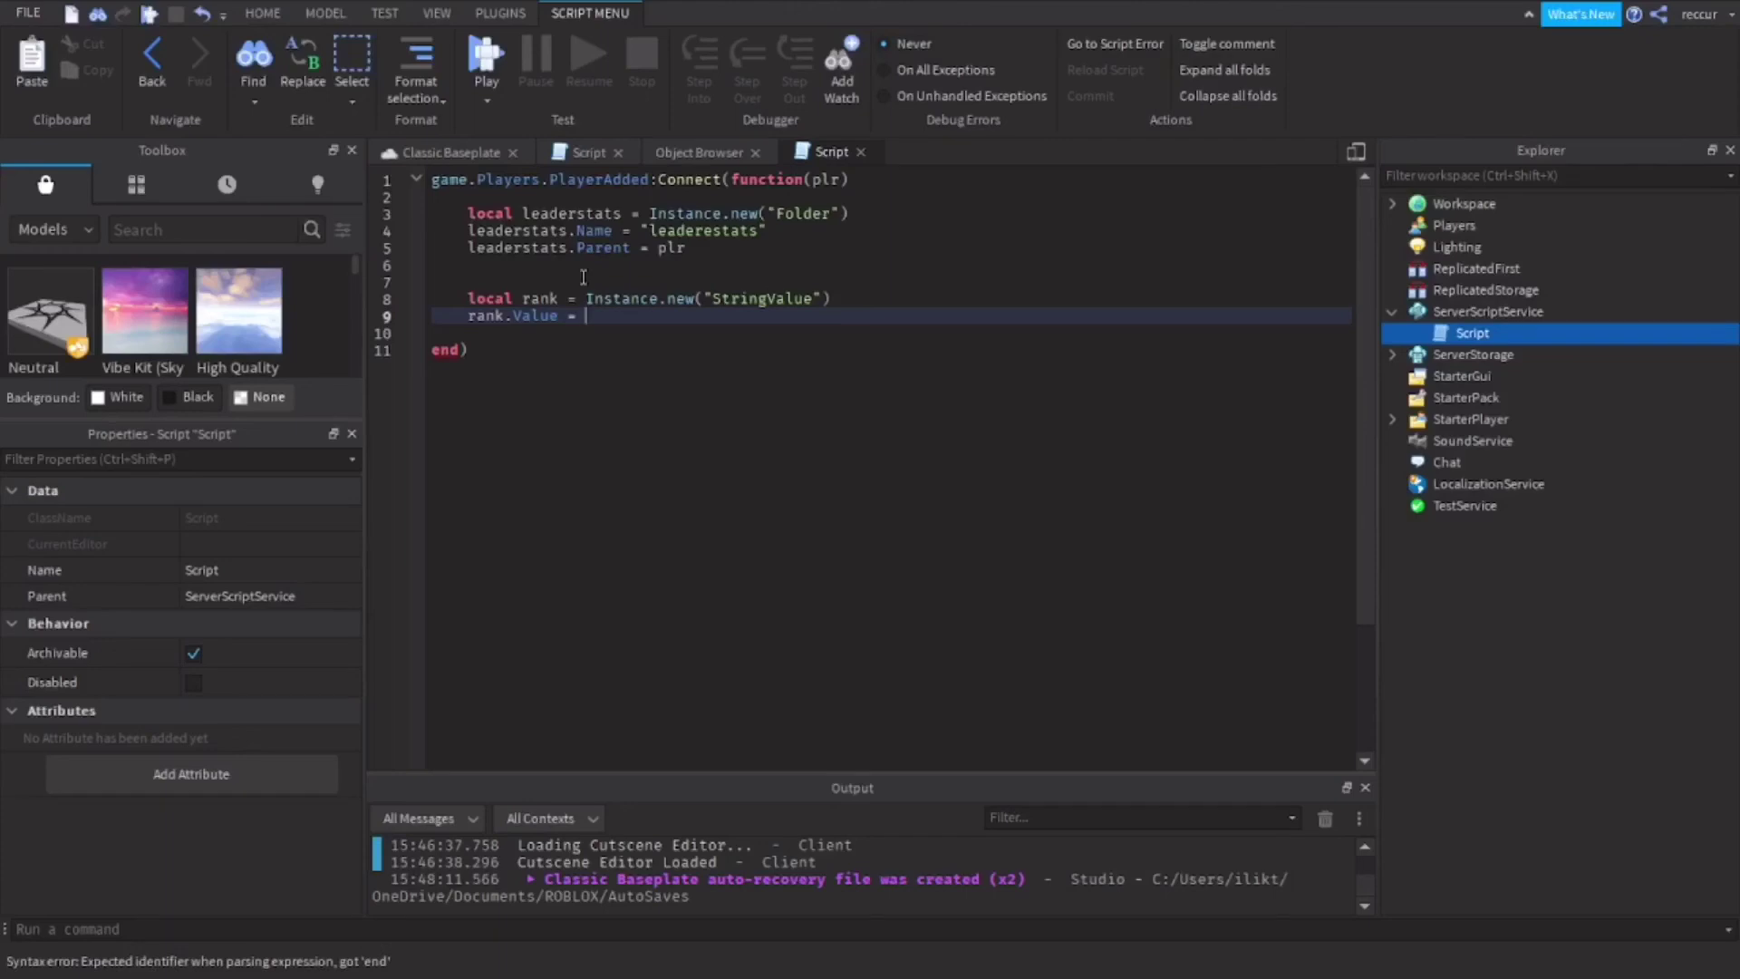
text(plr:ge)
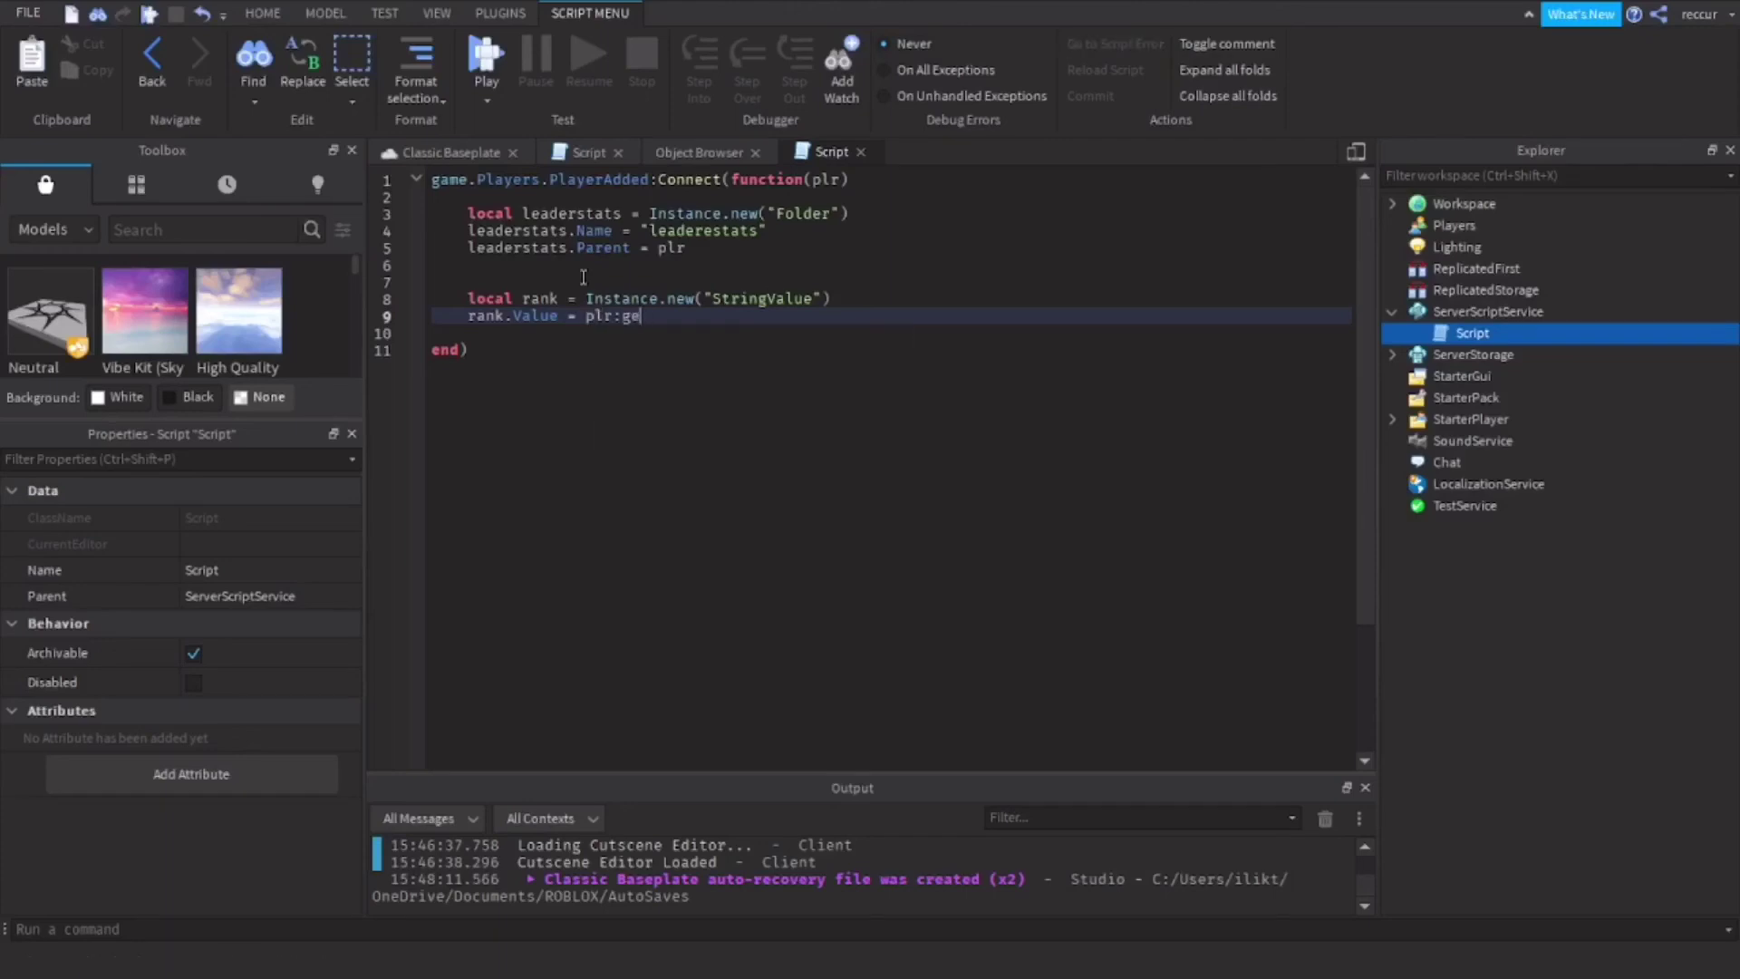
key(Caps_Lock)
text(G)
key(Caps_Lock)
text(etRoleIng)
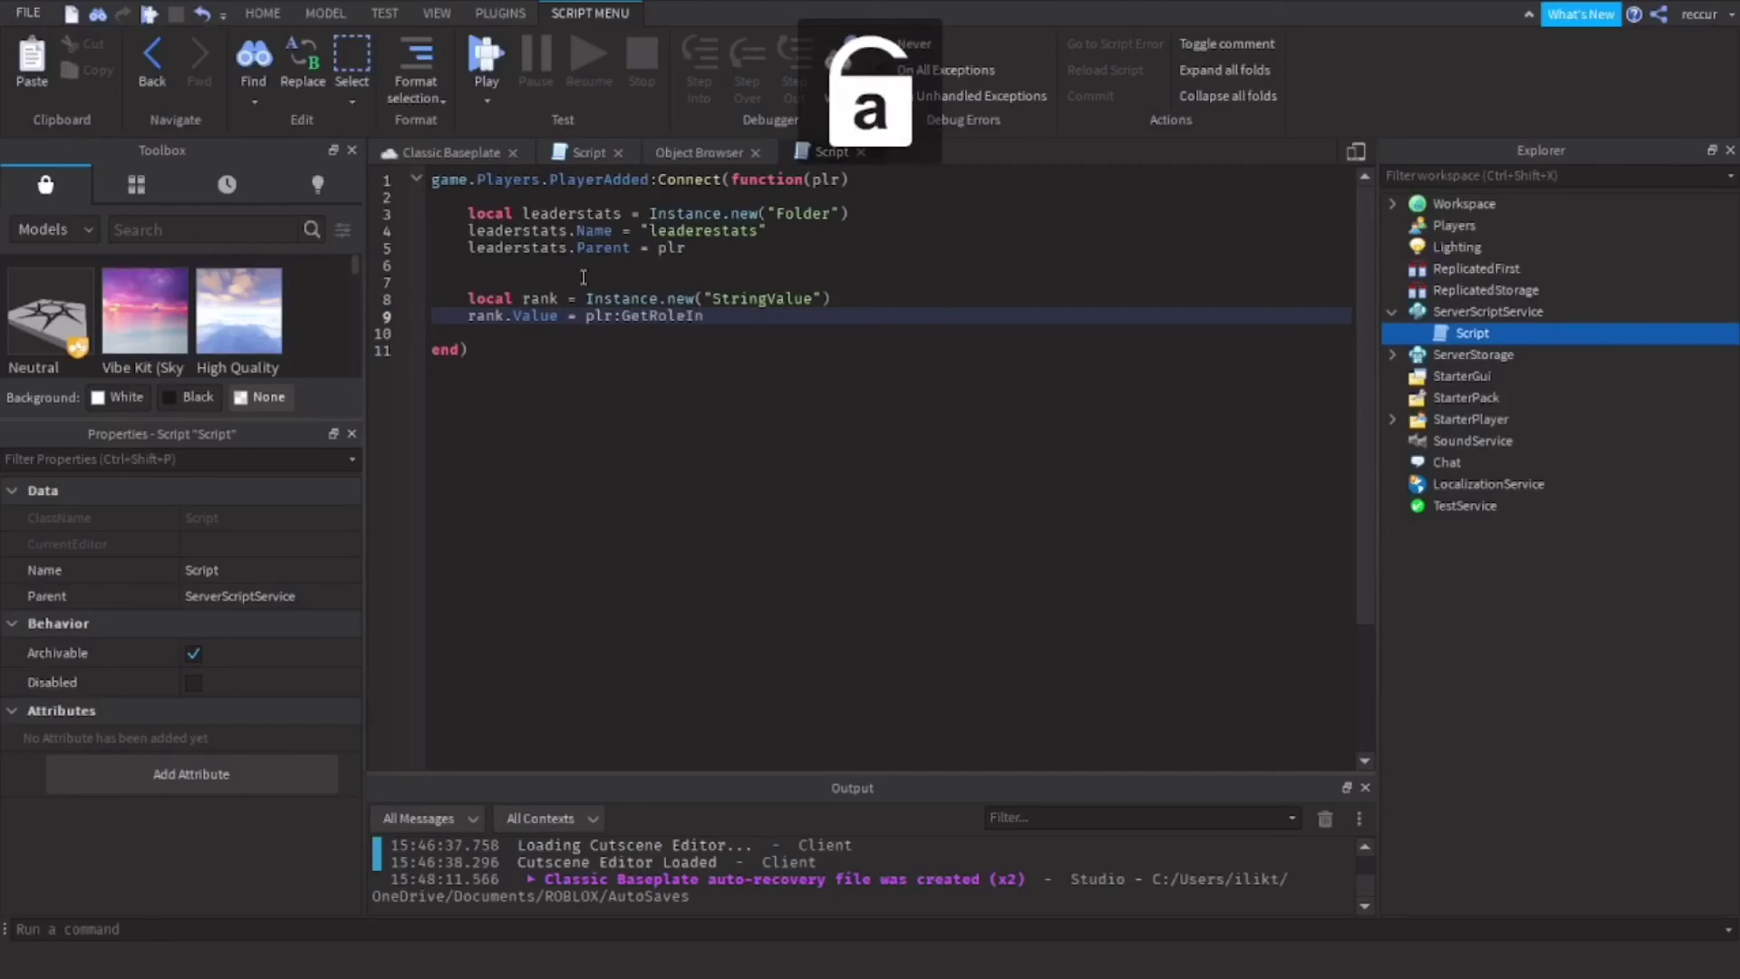
key(BackSpace)
key(BackSpace)
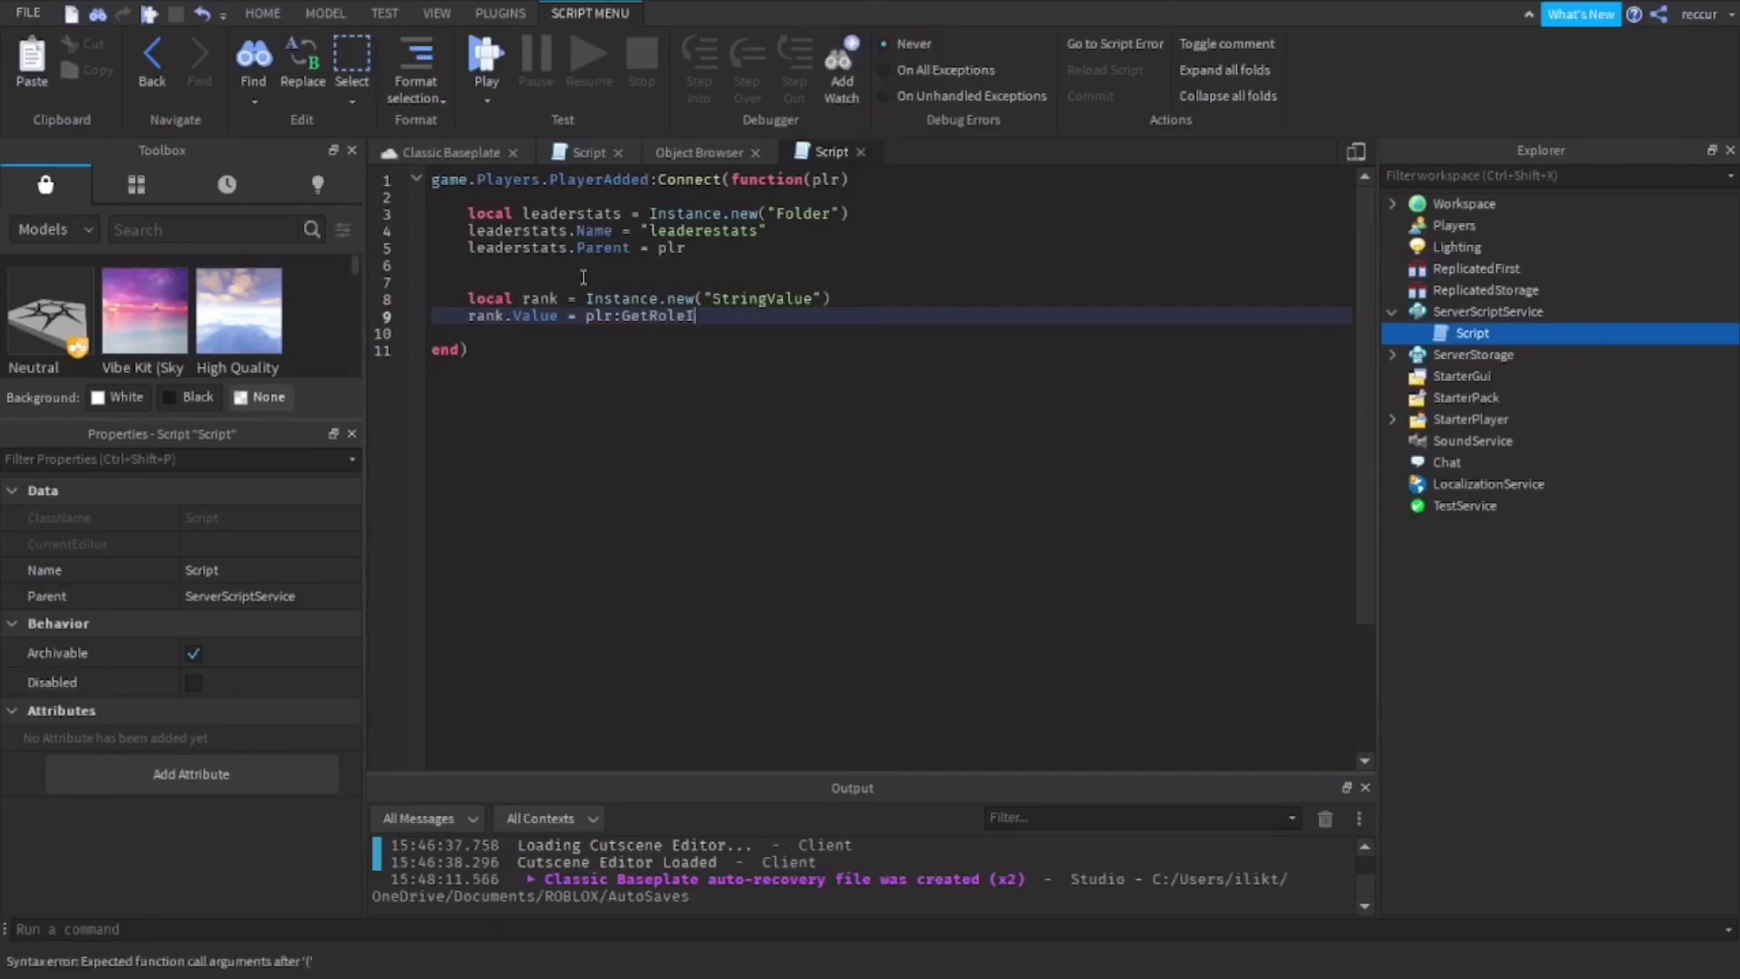
key(Caps_Lock)
text(N)
key(BackSpace)
key(Caps_Lock)
text(n)
key(Caps_Lock)
text(G)
key(Caps_Lock)
text(rou)
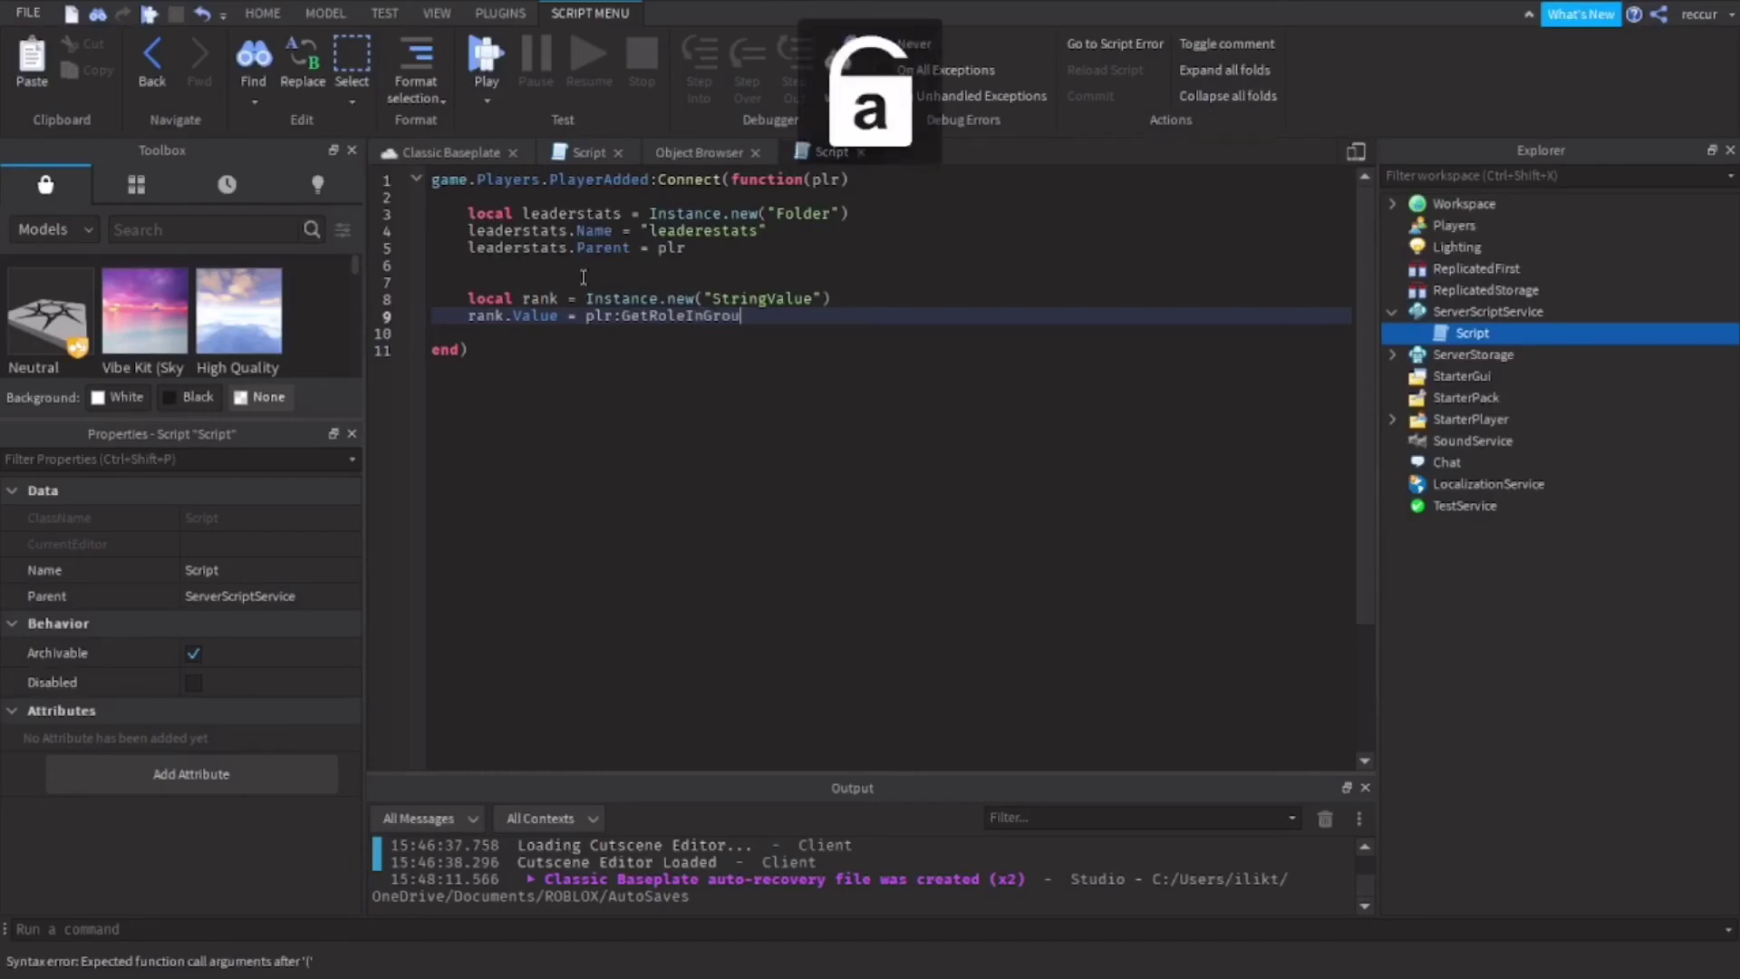
text(p()
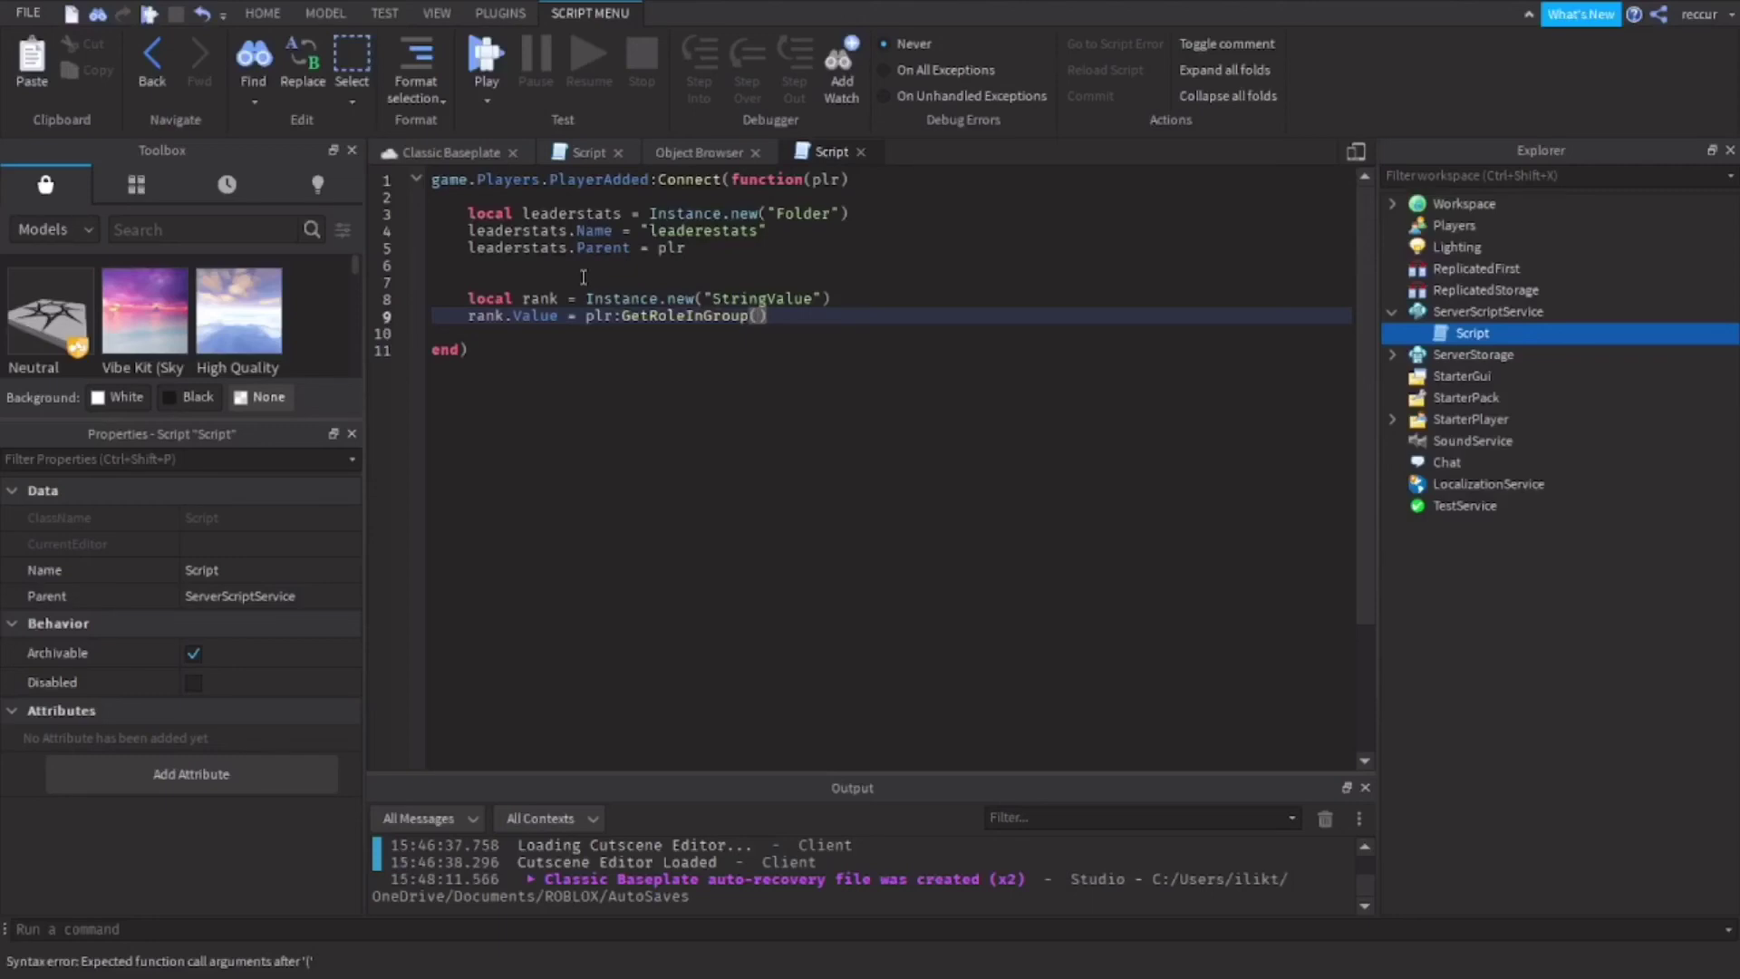
text(8374393)
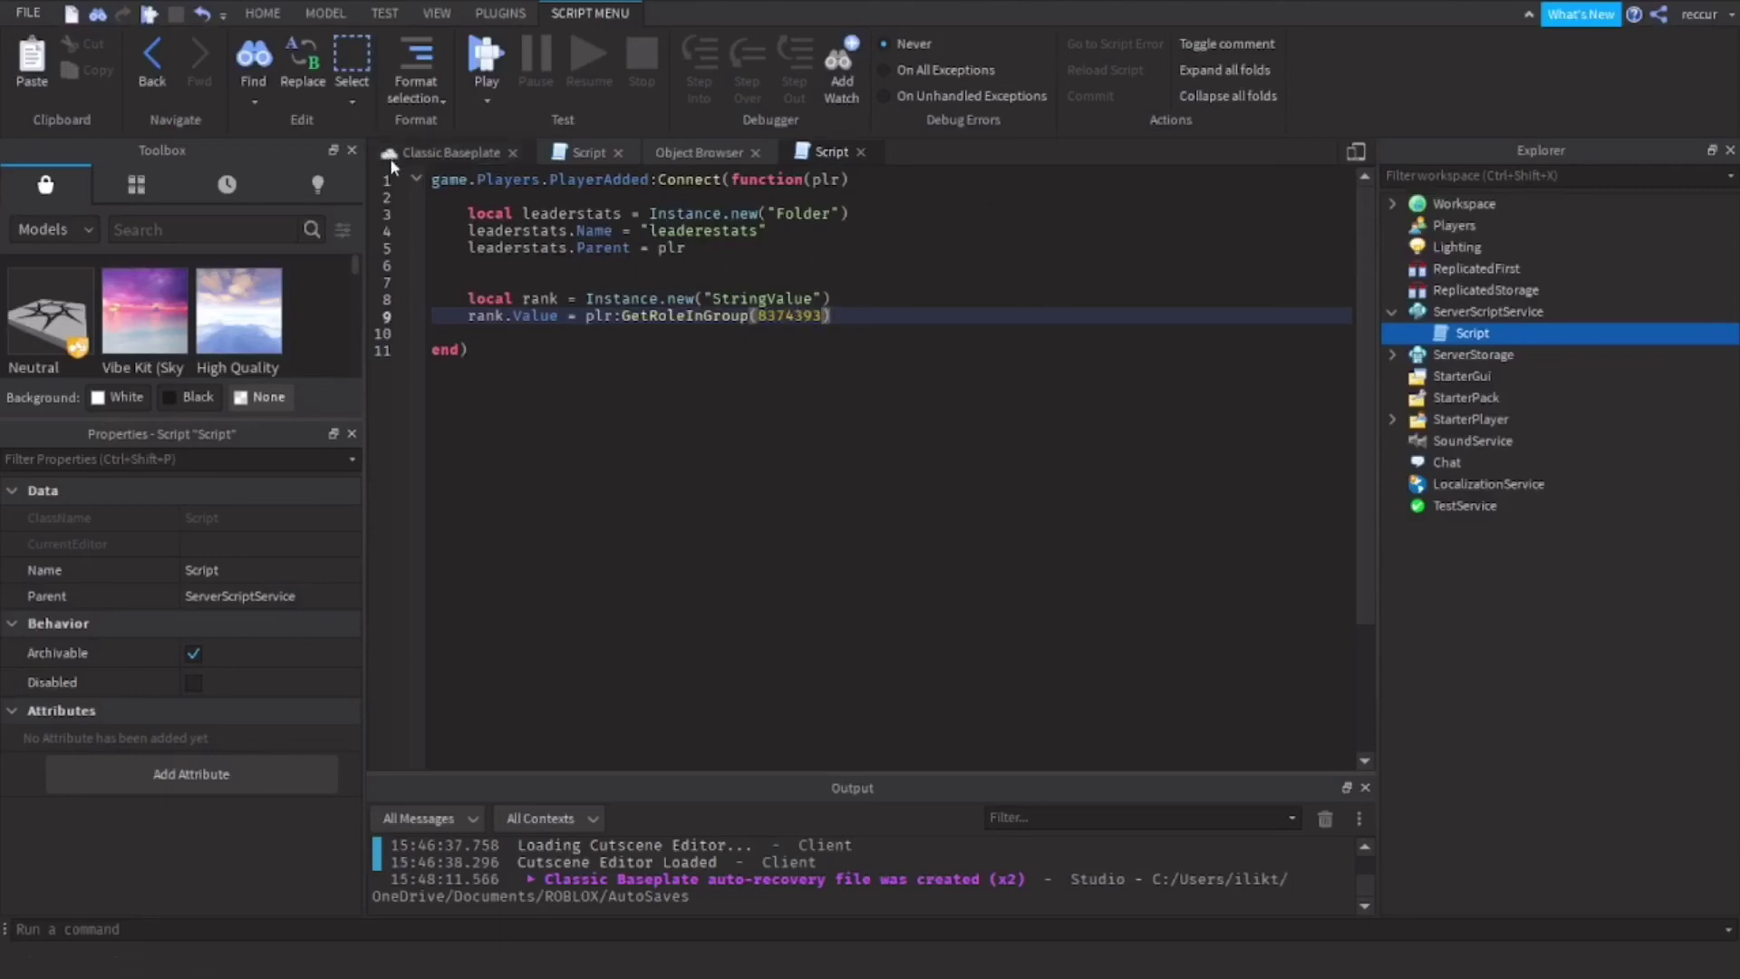
click(431, 178)
- Add rank.Parent = leaderstats below the rank value line
key(Return)
key(Return)
key(Up)
key(Up)
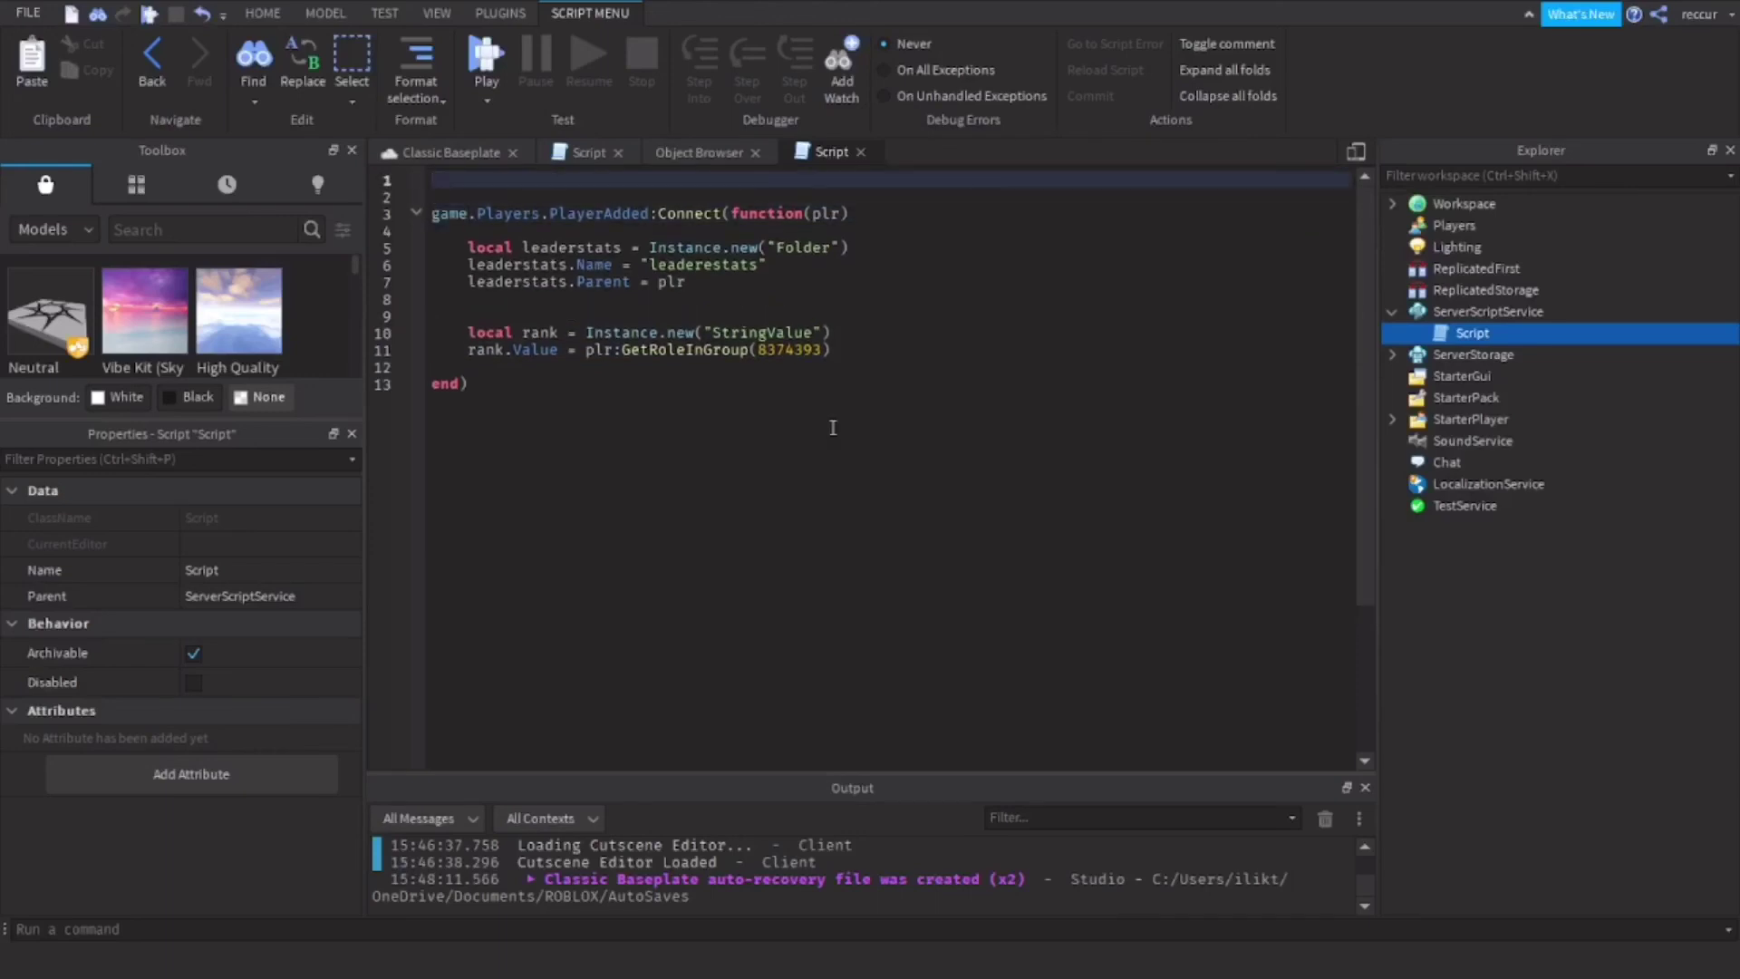
click(848, 351)
key(Return)
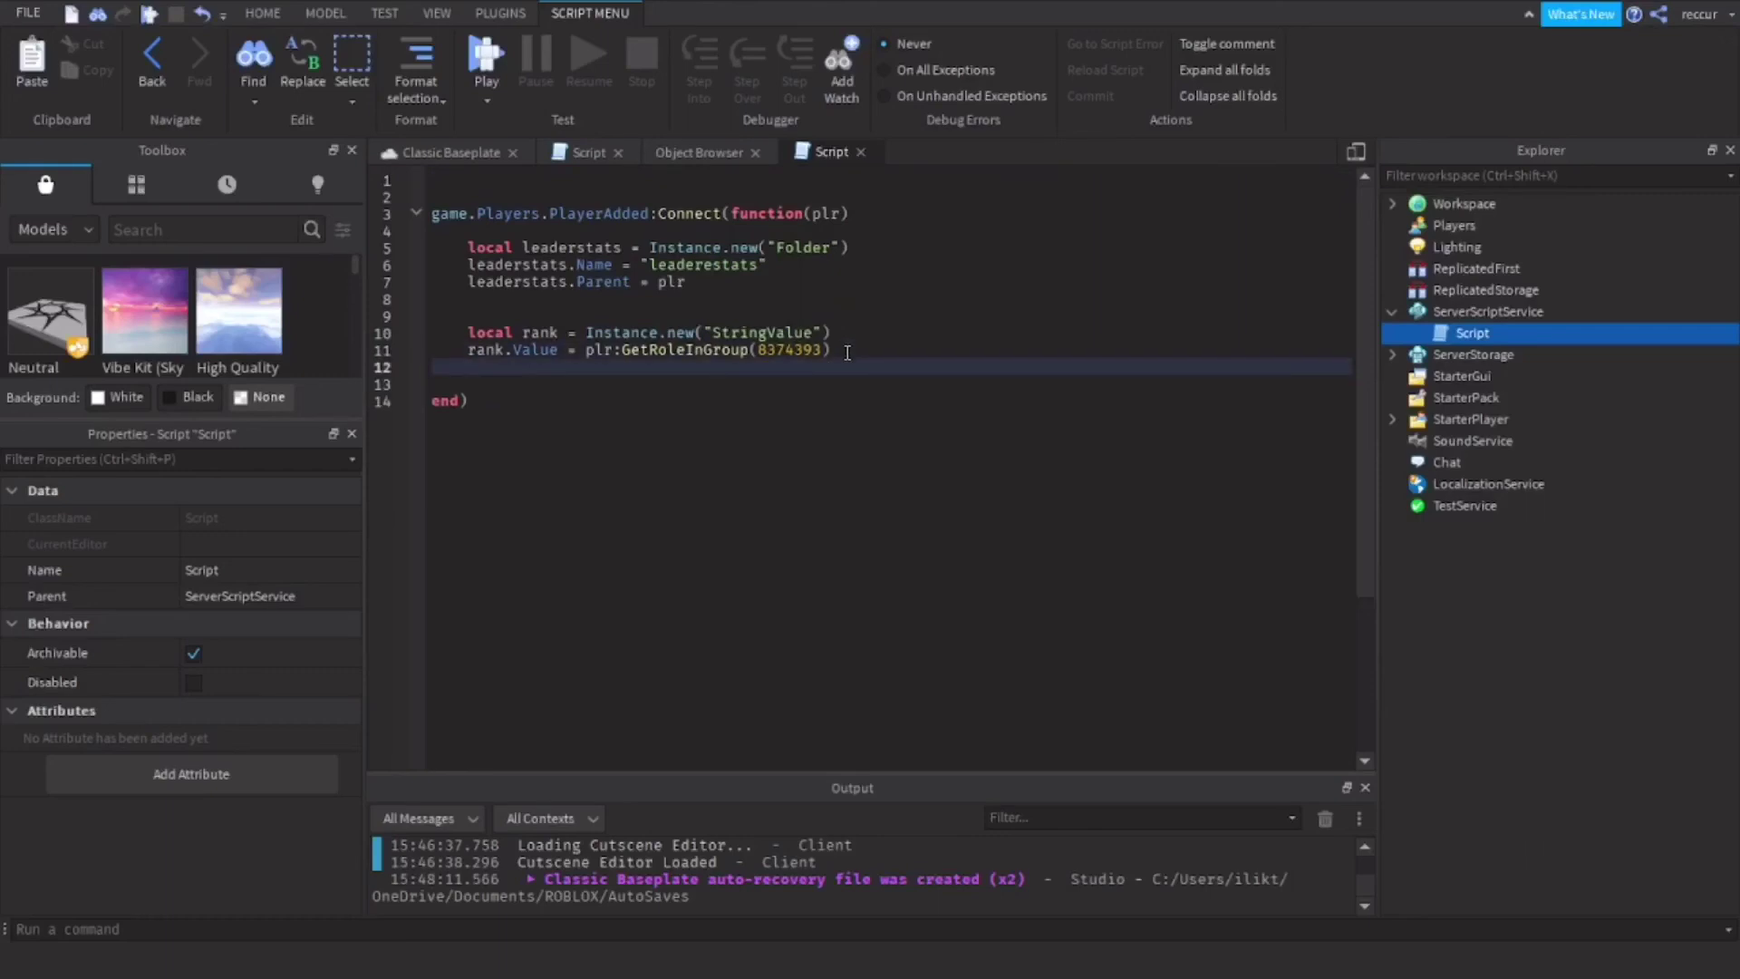
text(rank.p)
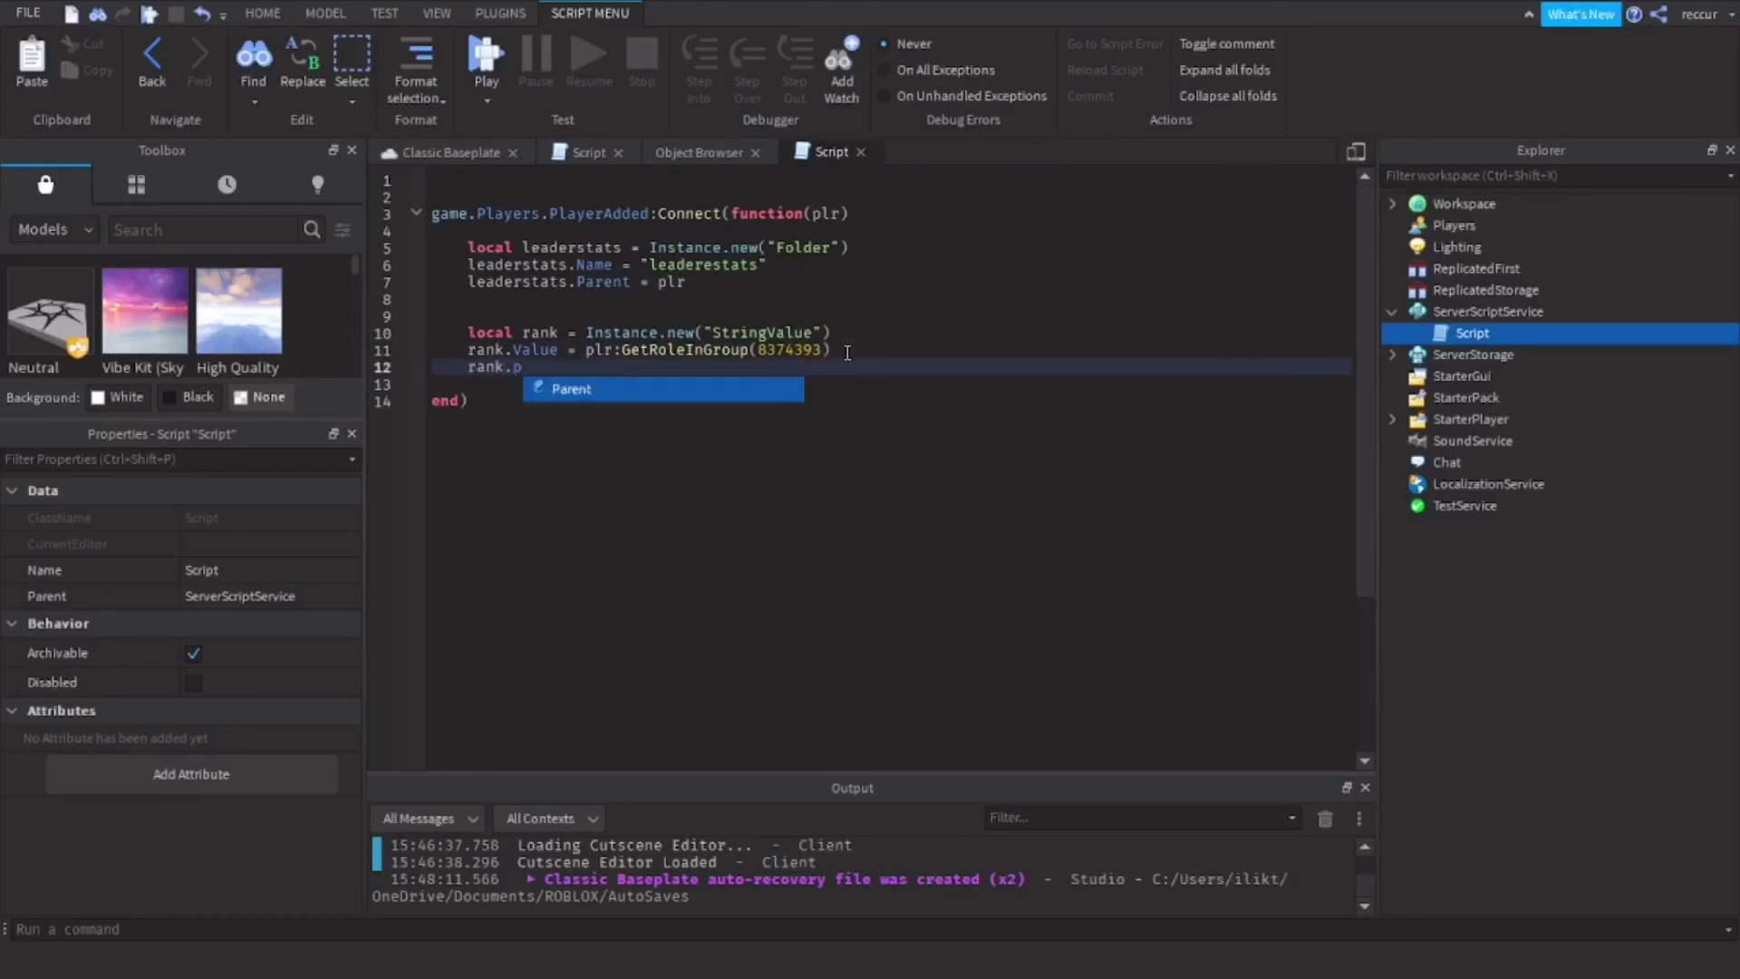
key(Tab)
text(= )
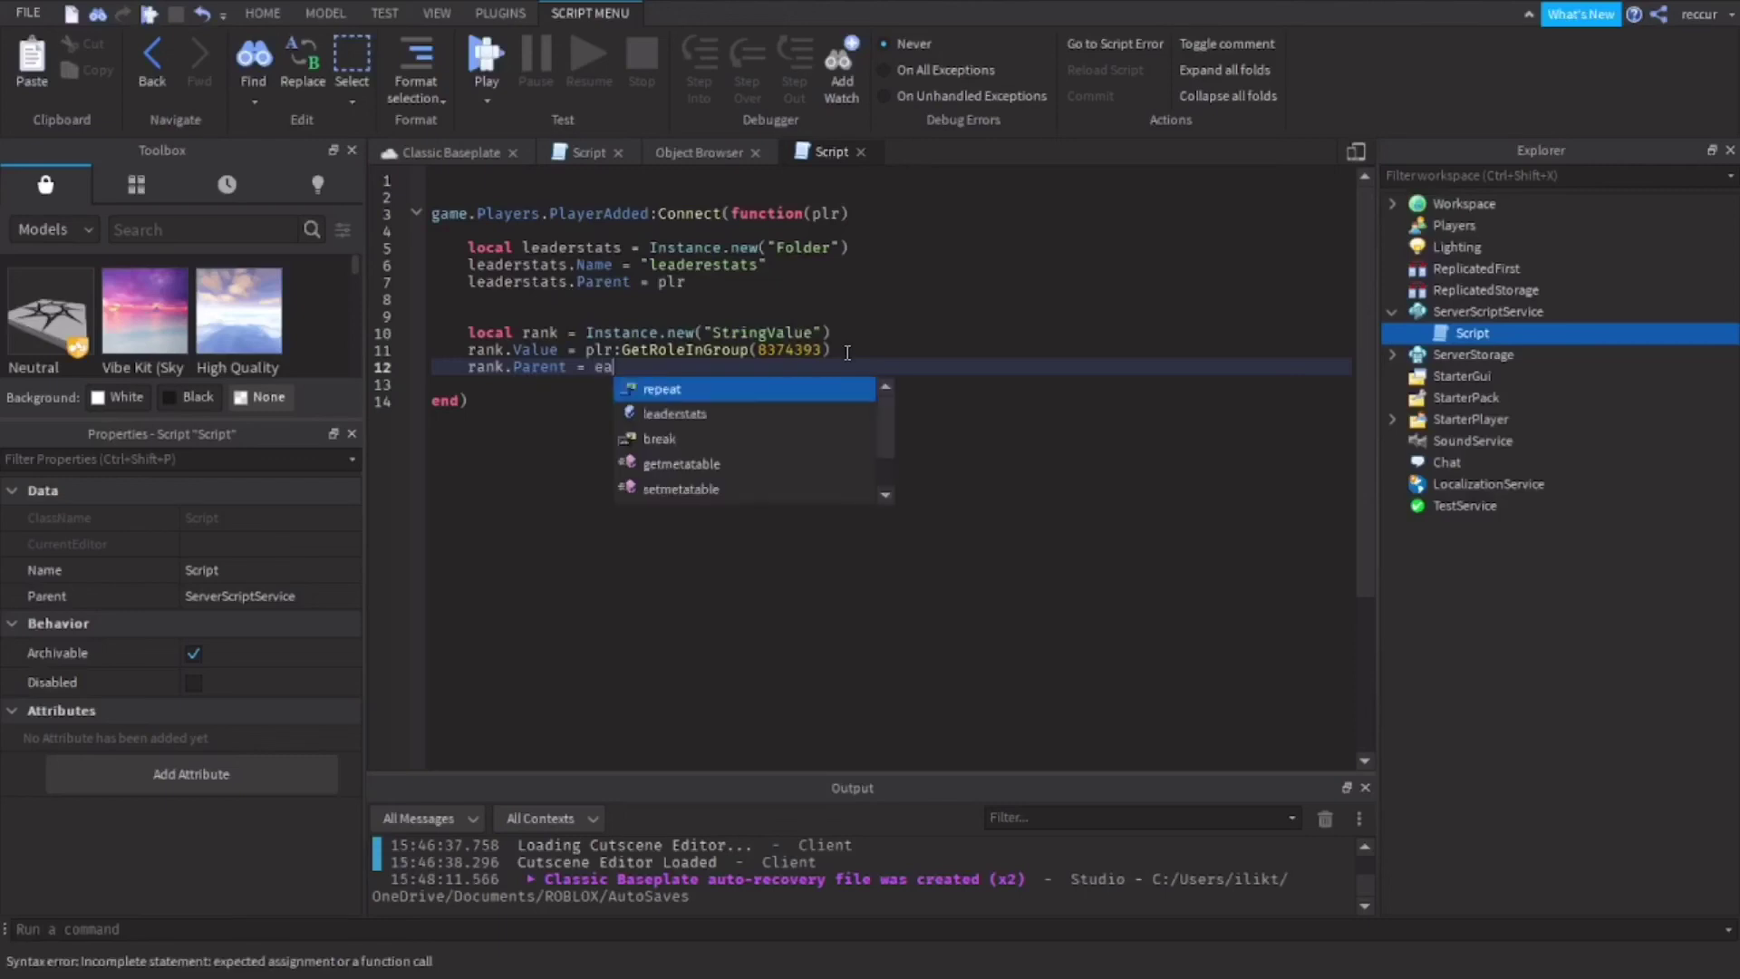
text(le)
key(Tab)
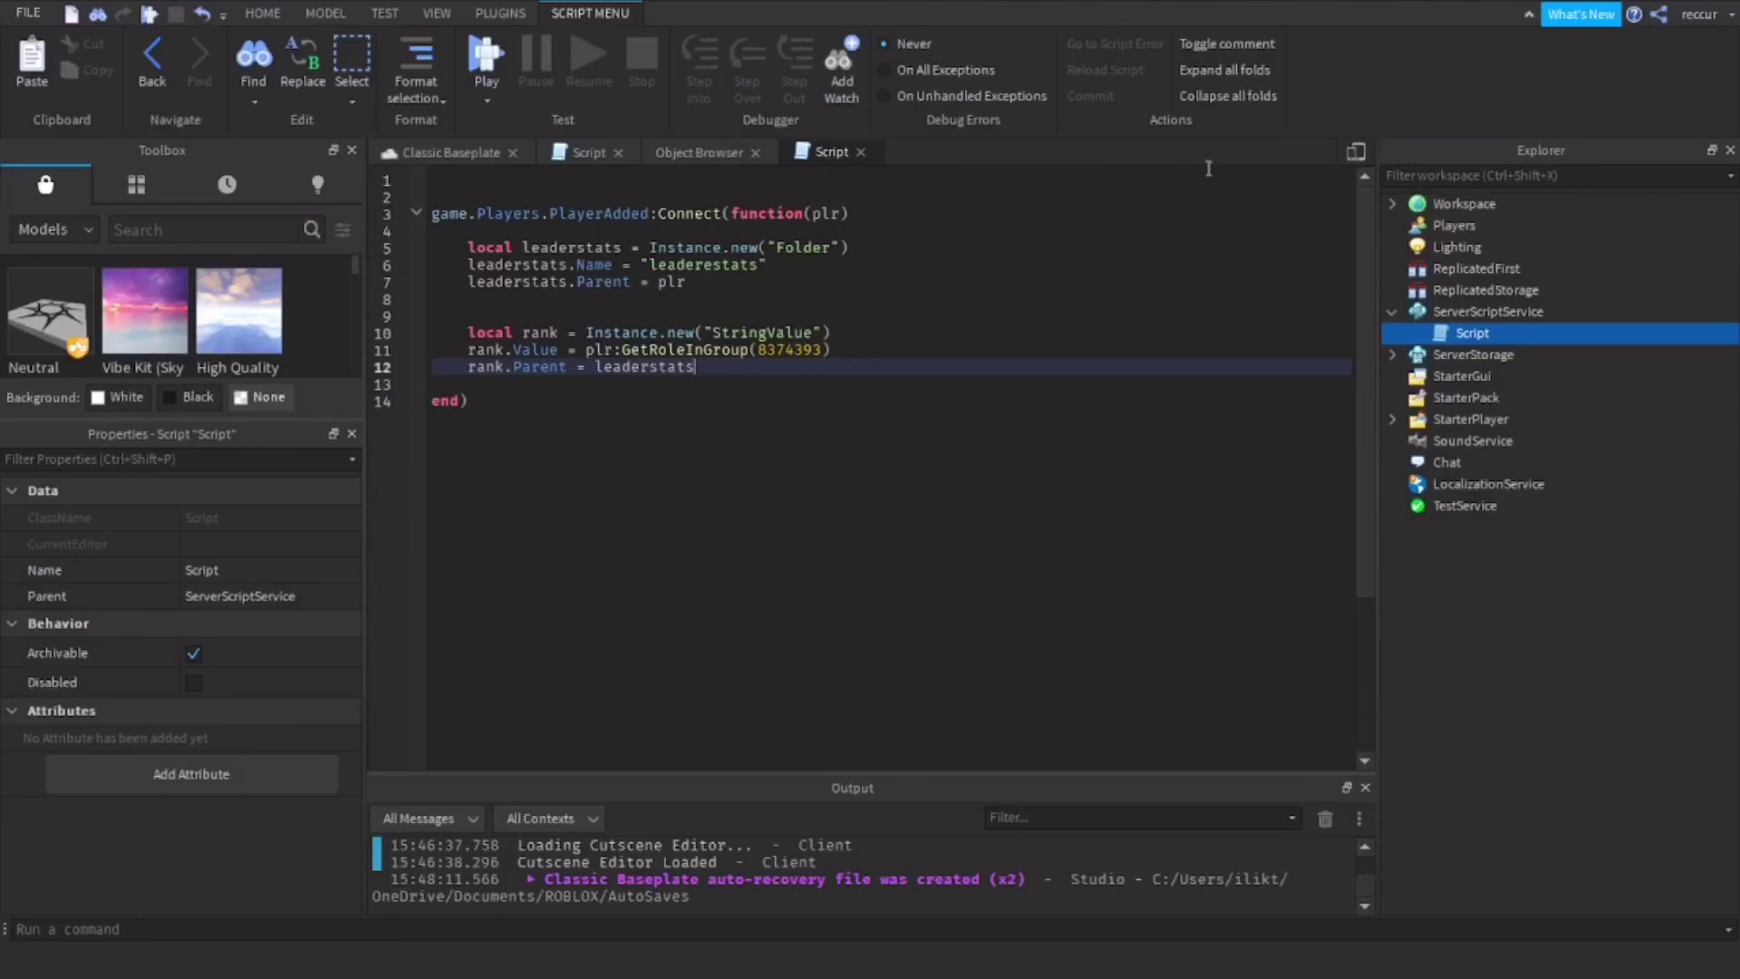
- Delete the blank lines at the top of the script and return to the Classic Baseplate scene
click(434, 213)
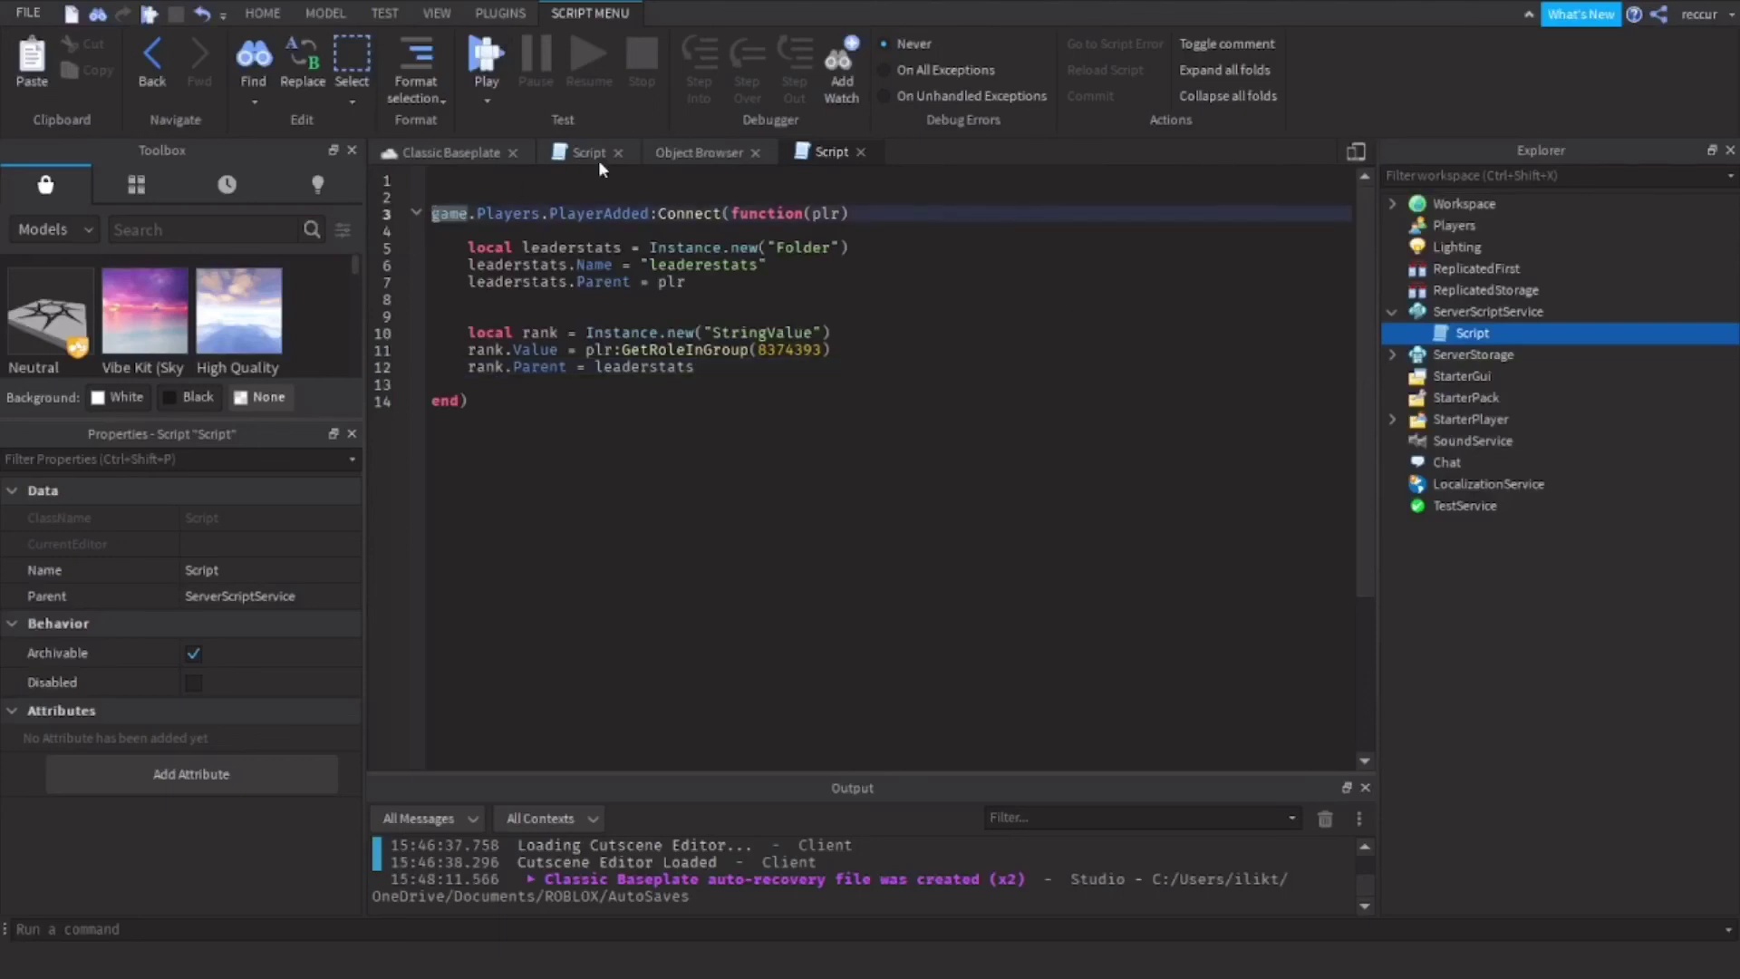
key(BackSpace)
key(BackSpace)
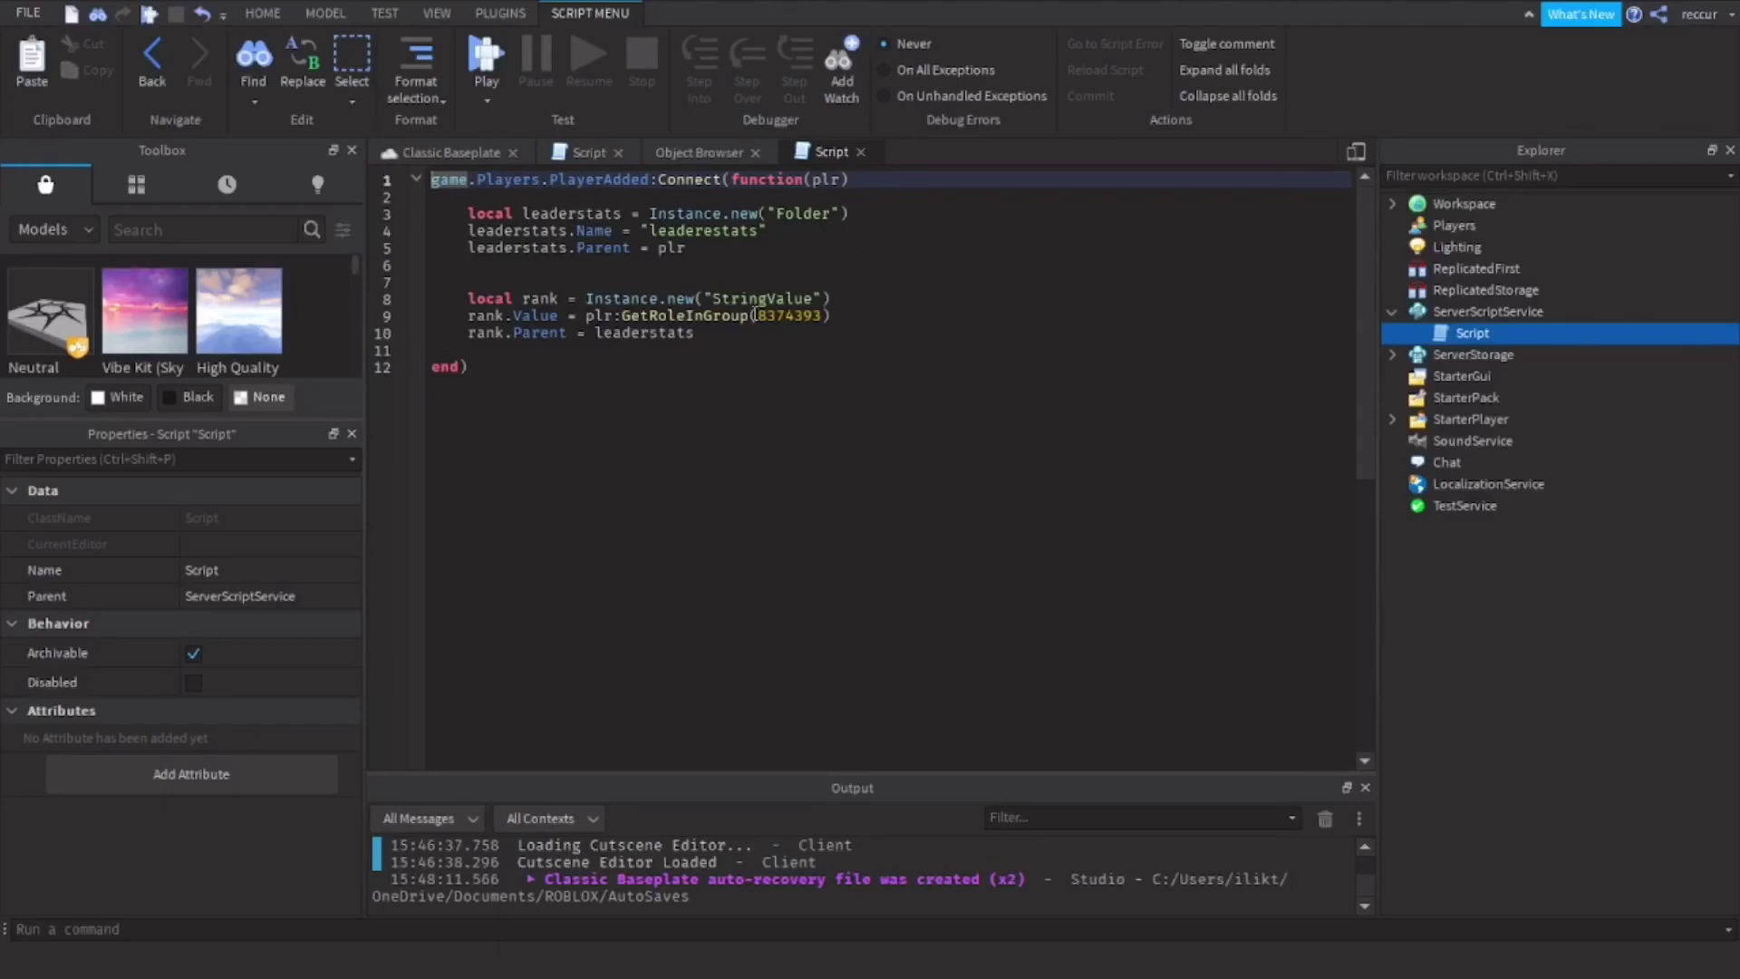
triple_click(789, 315)
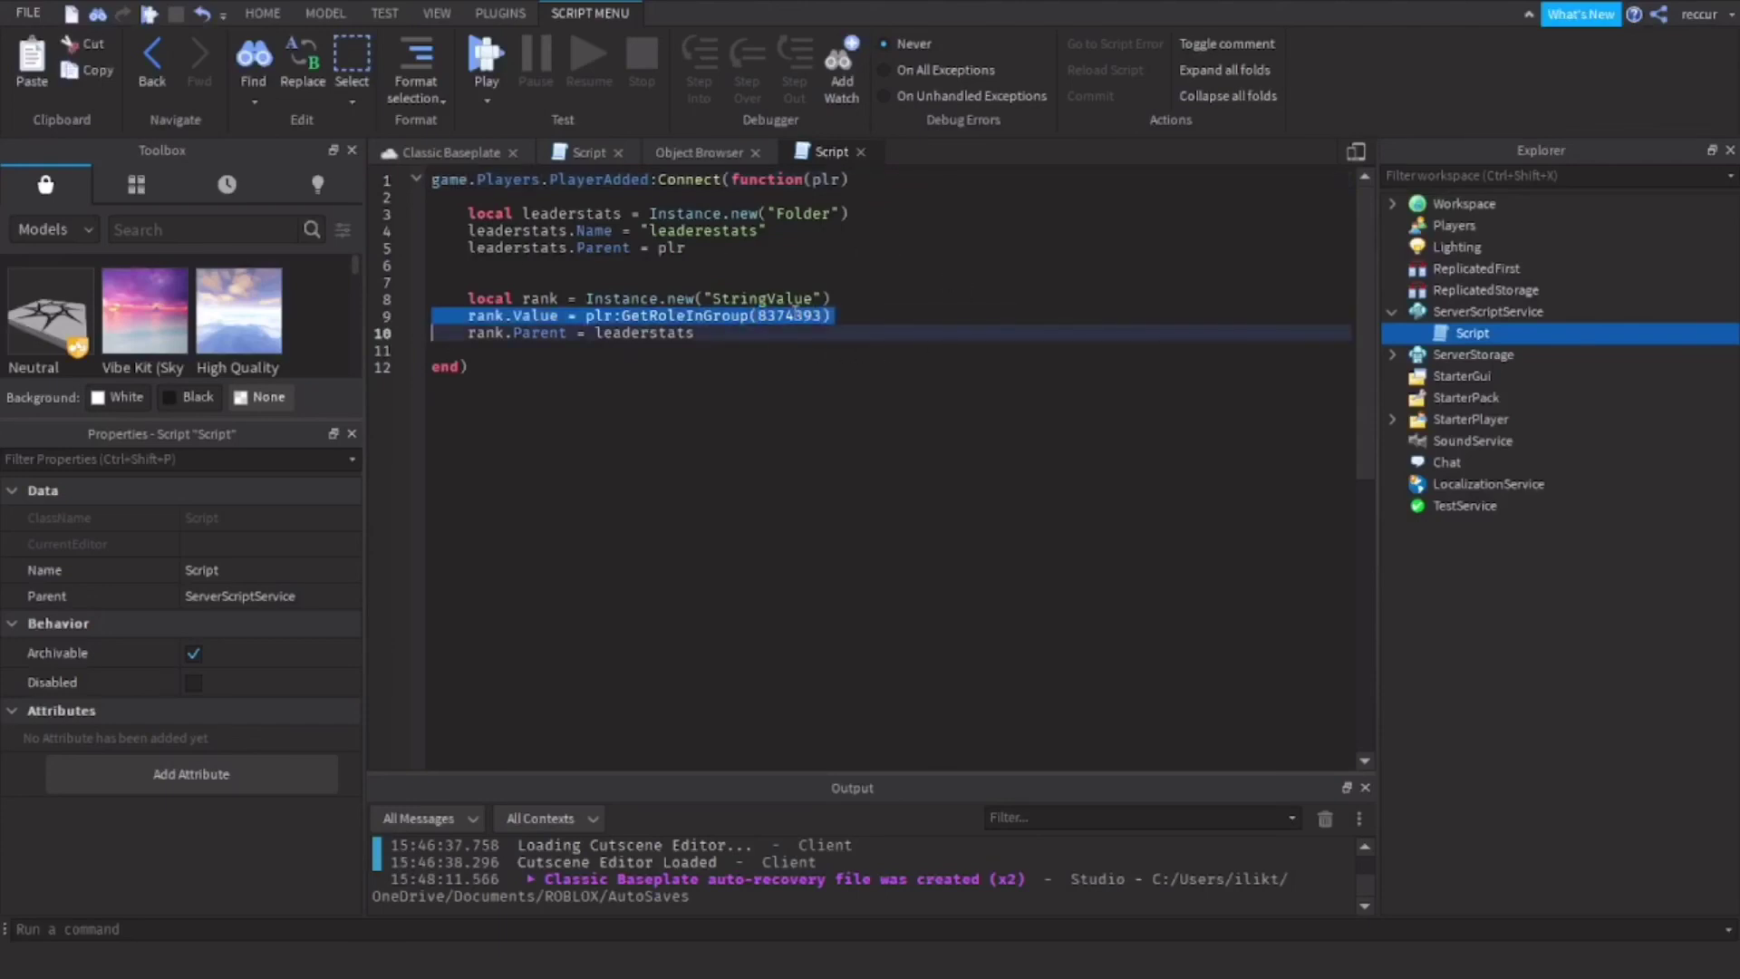
click(885, 280)
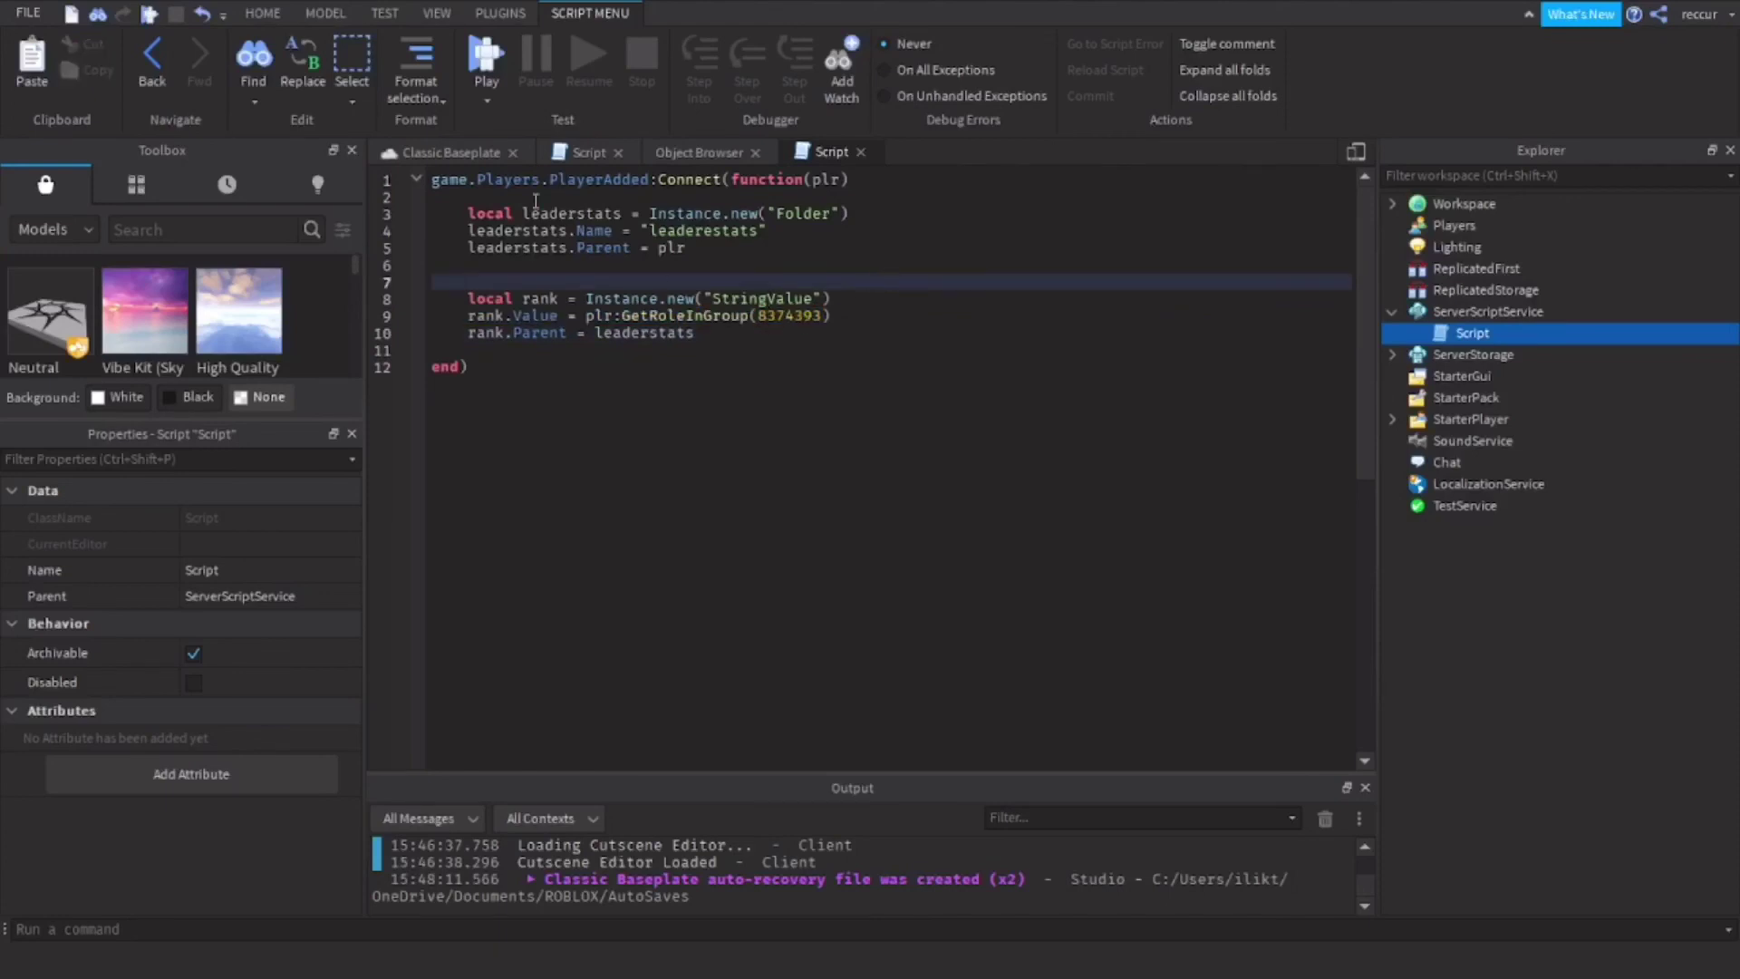
click(431, 152)
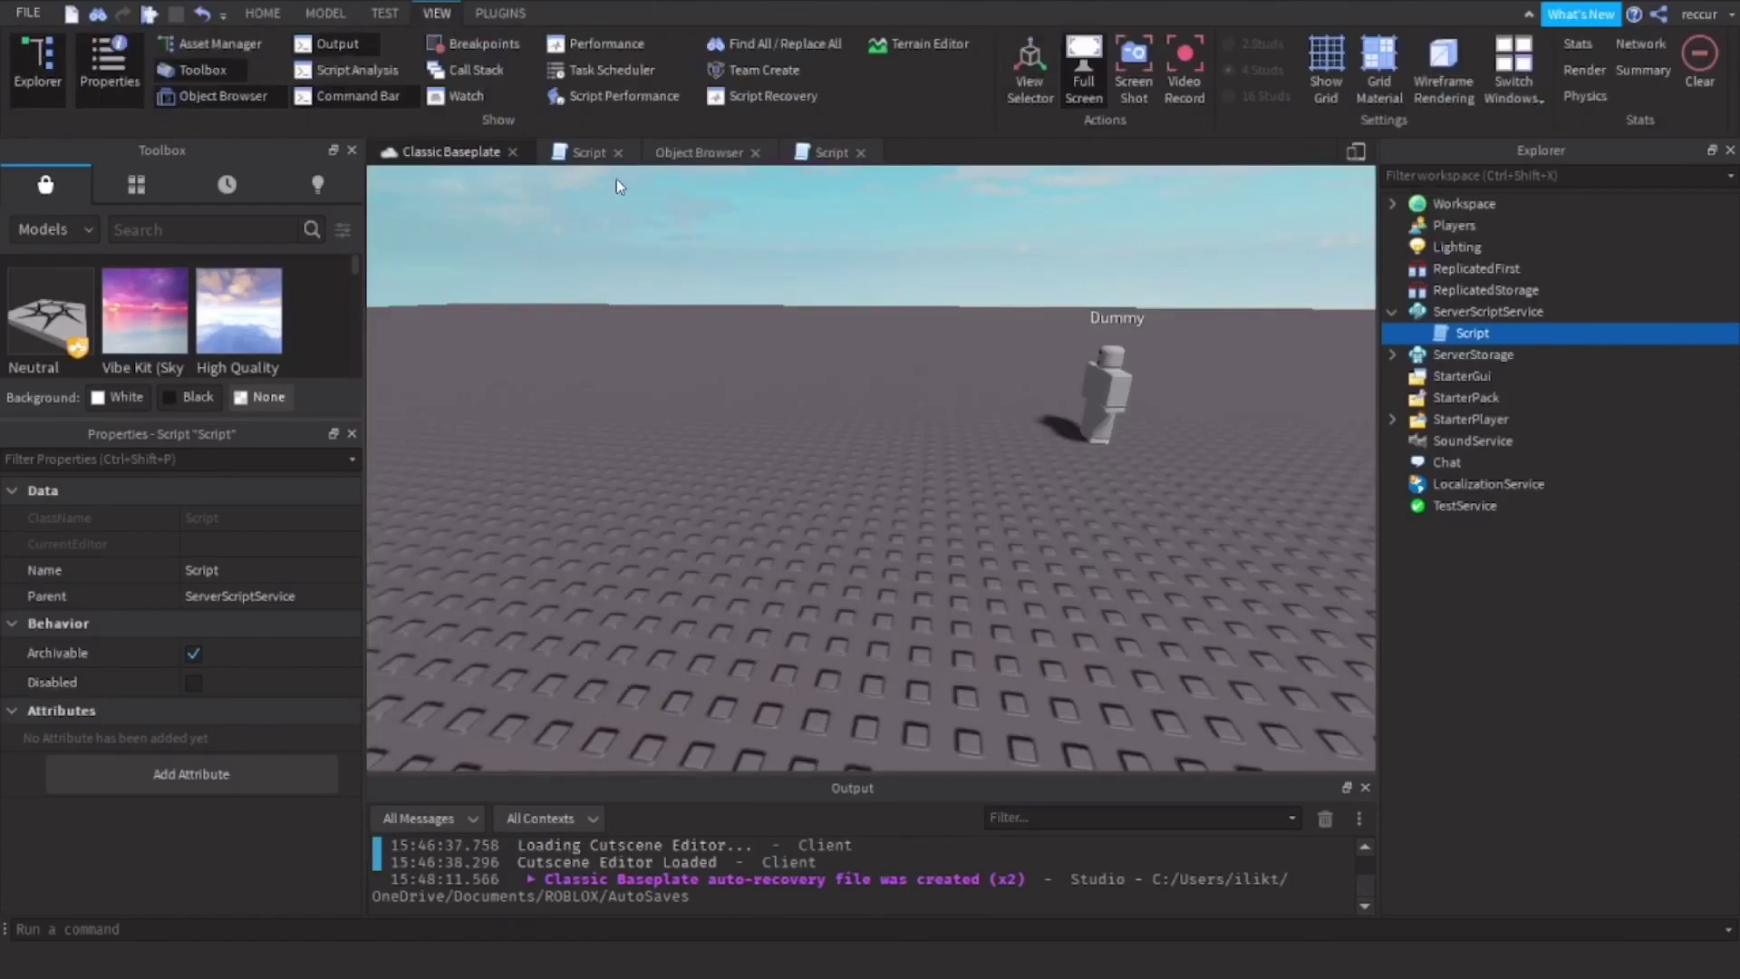
click(263, 13)
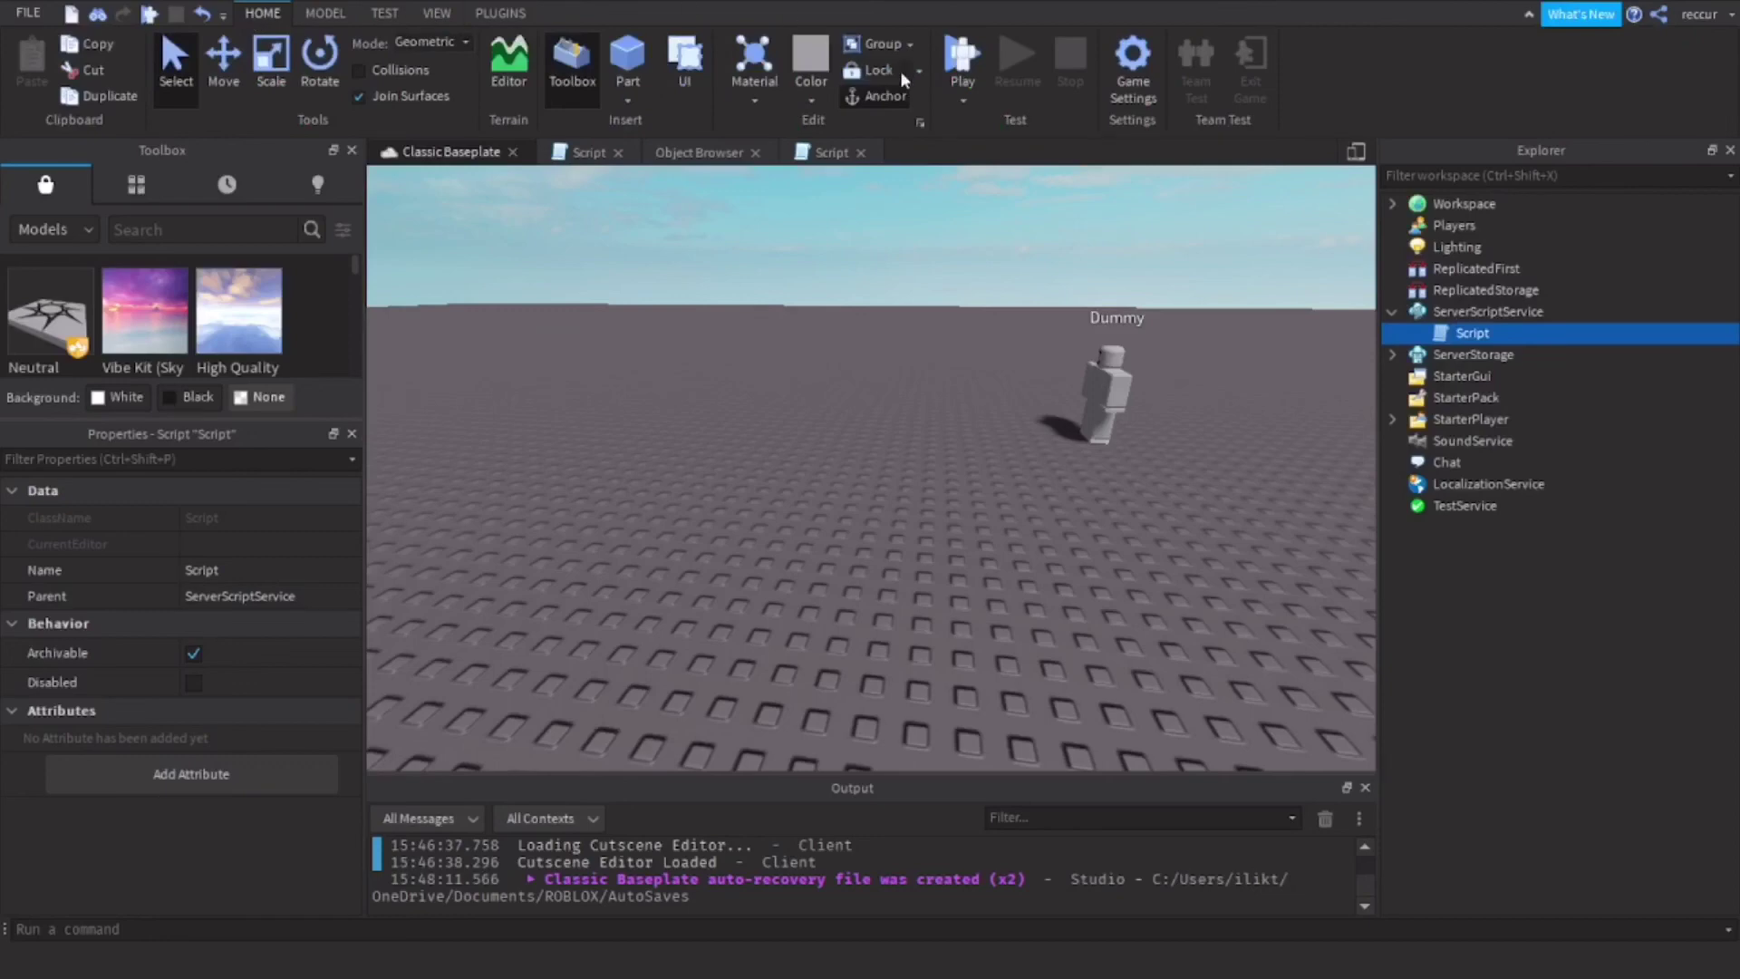
click(964, 64)
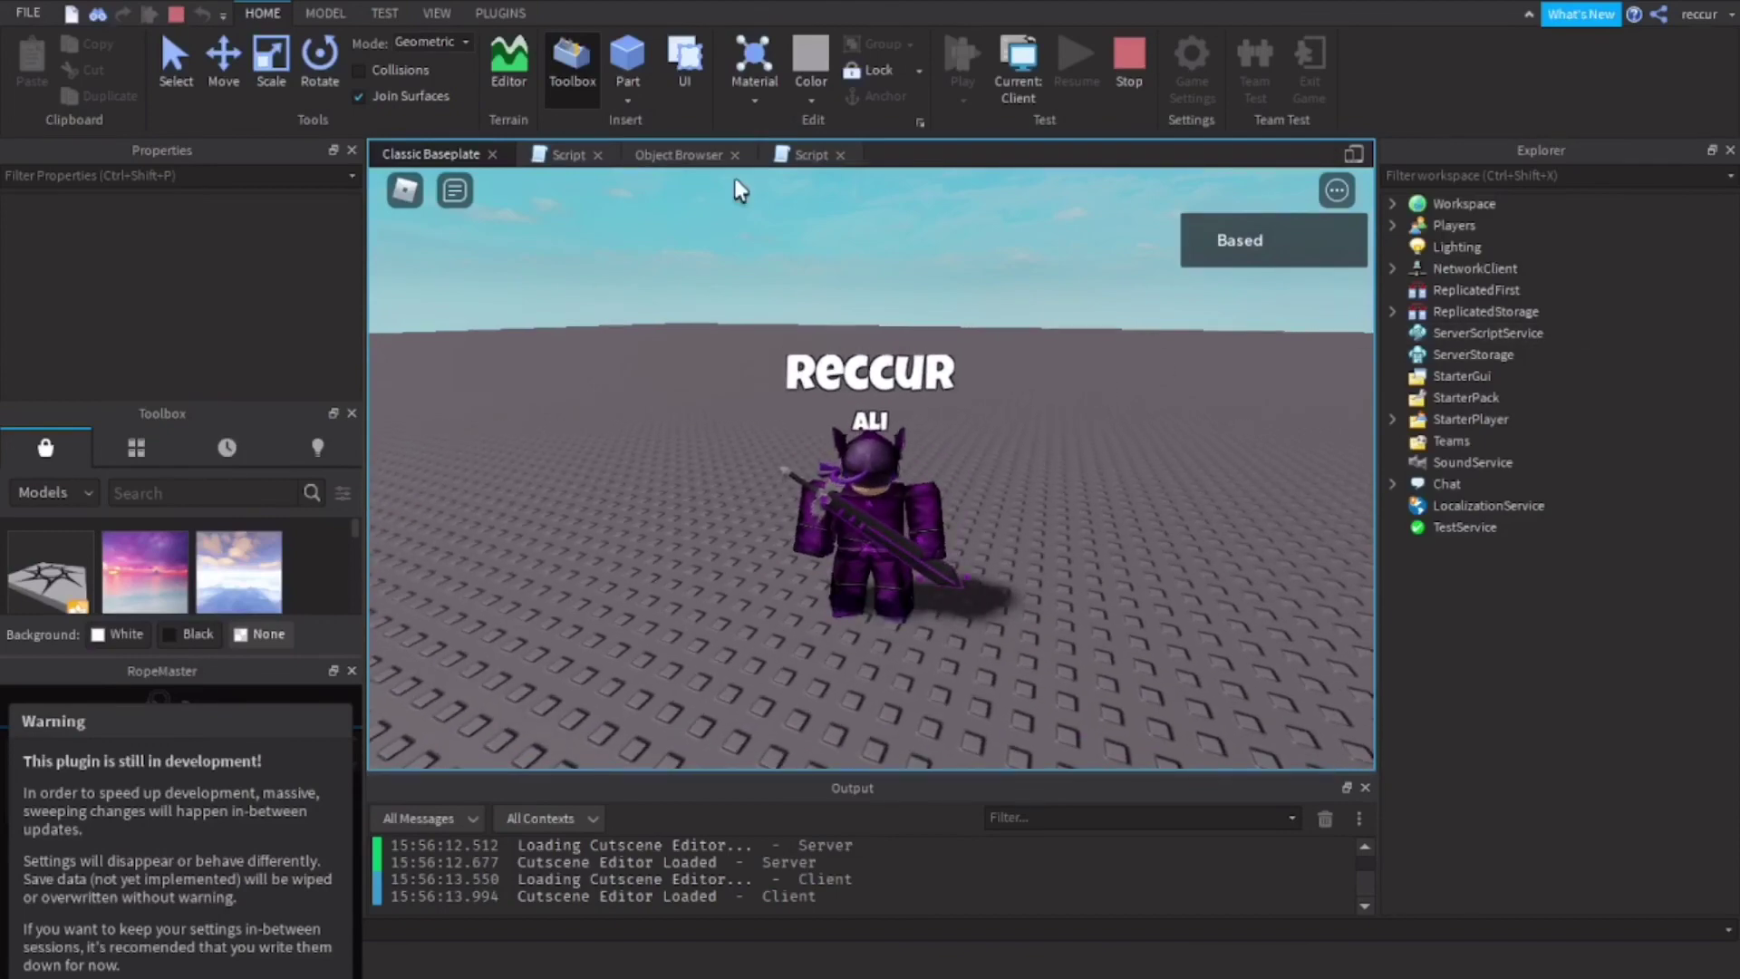
click(1129, 56)
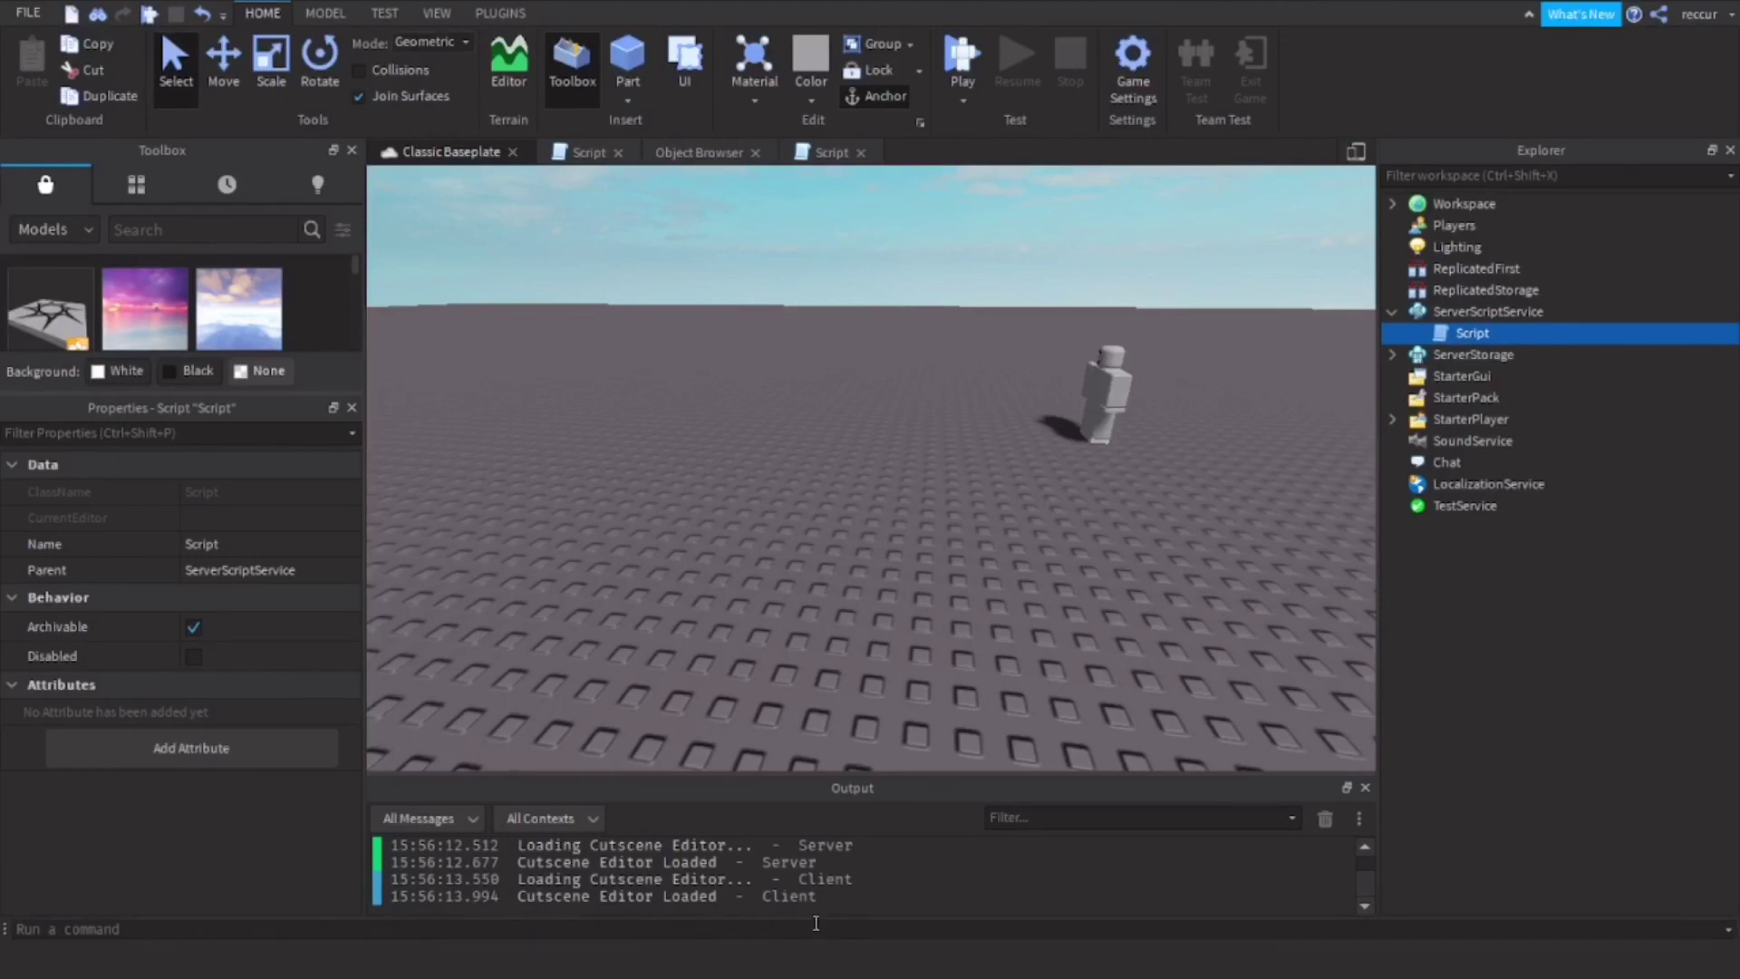
- Correct the folder name on line 4 from "leaderestats" to "leaderstats" and start a play test
double_click(1468, 334)
click(464, 200)
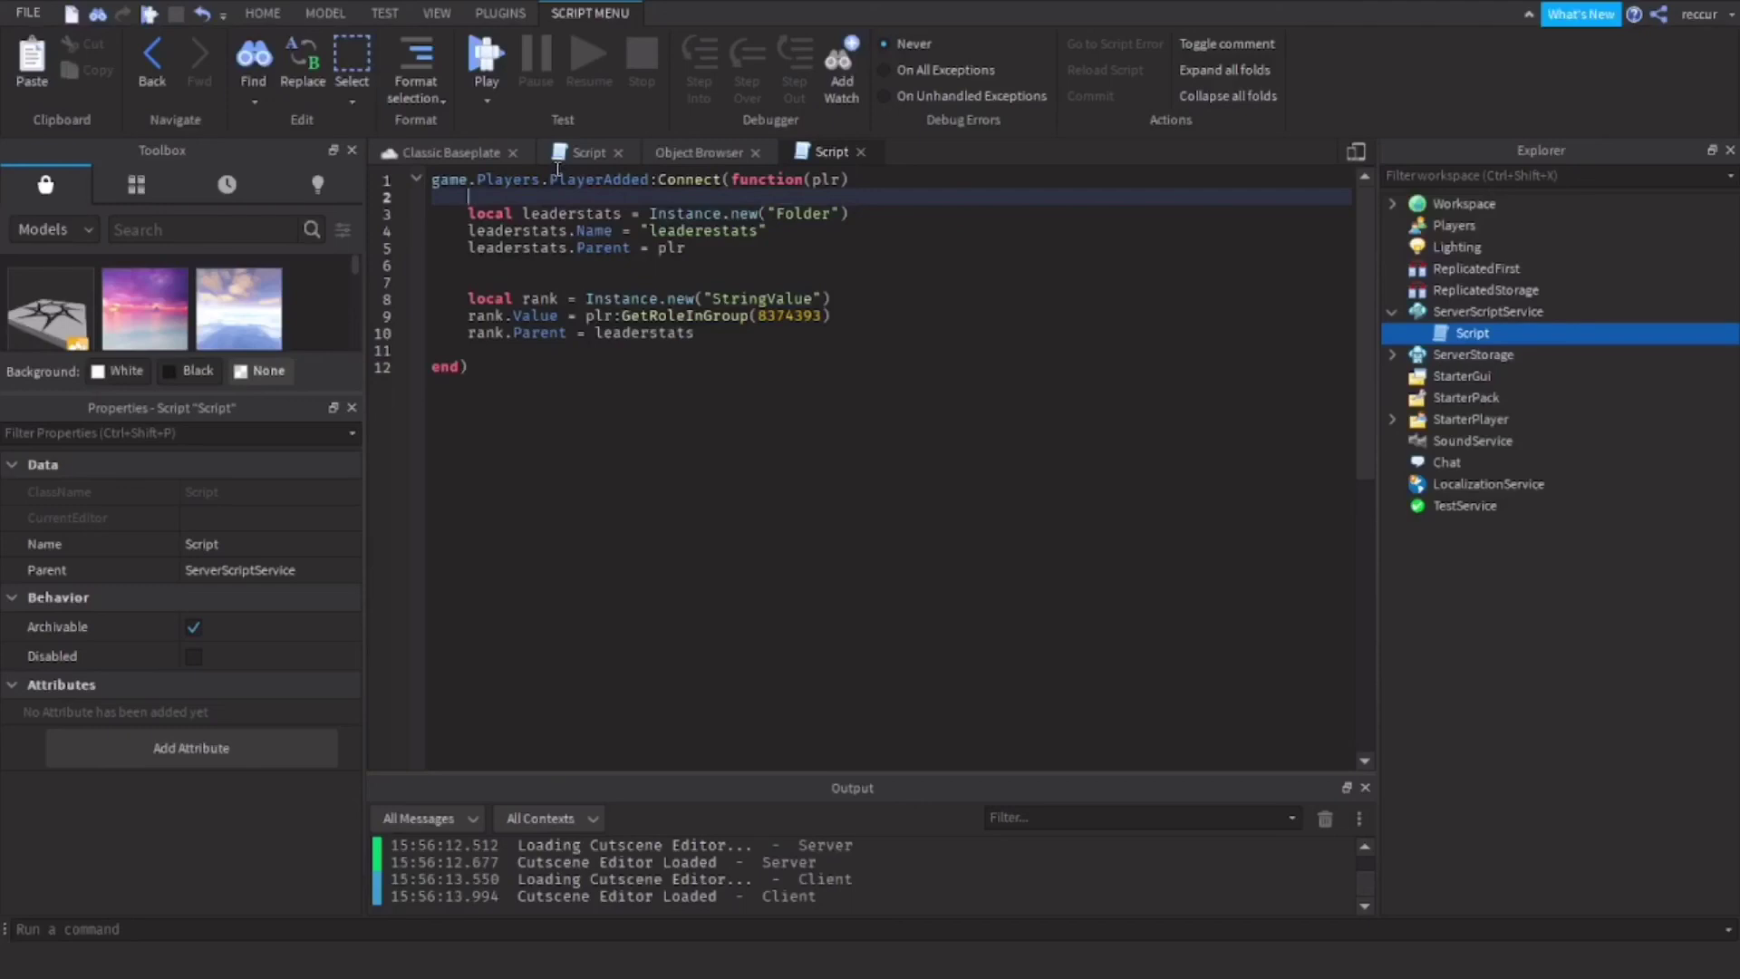
click(713, 234)
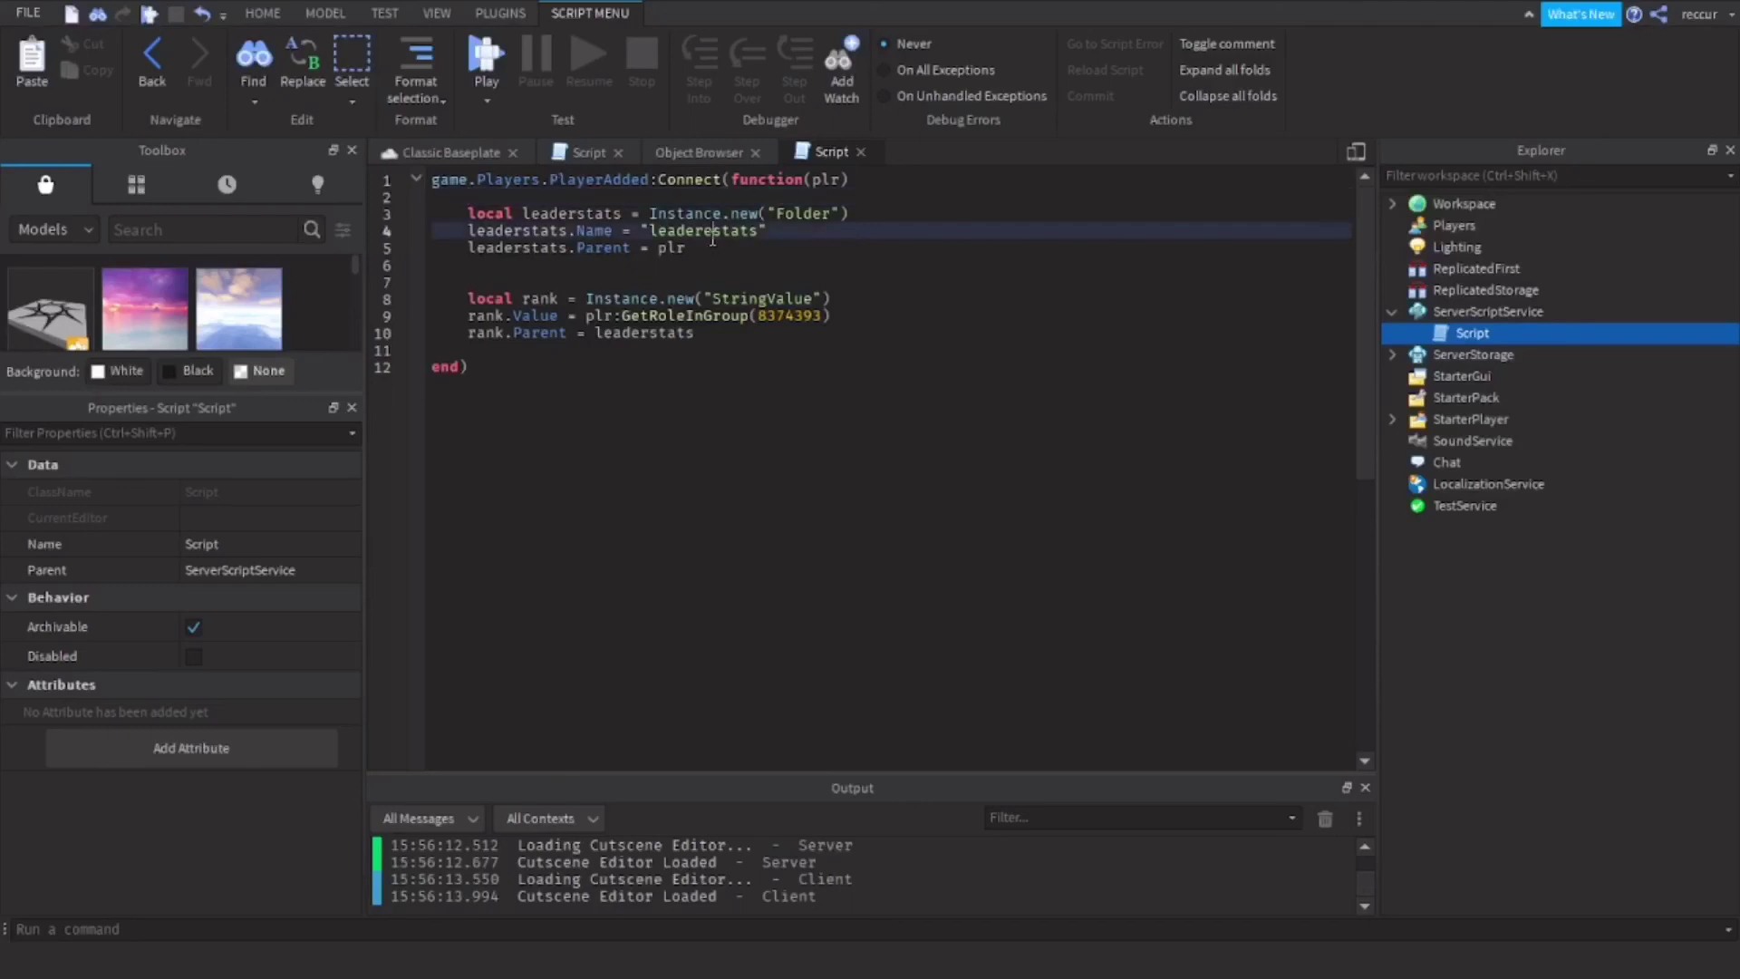
key(BackSpace)
drag(651, 230, 754, 233)
key(ctrl+x)
key(ctrl+z)
click(852, 239)
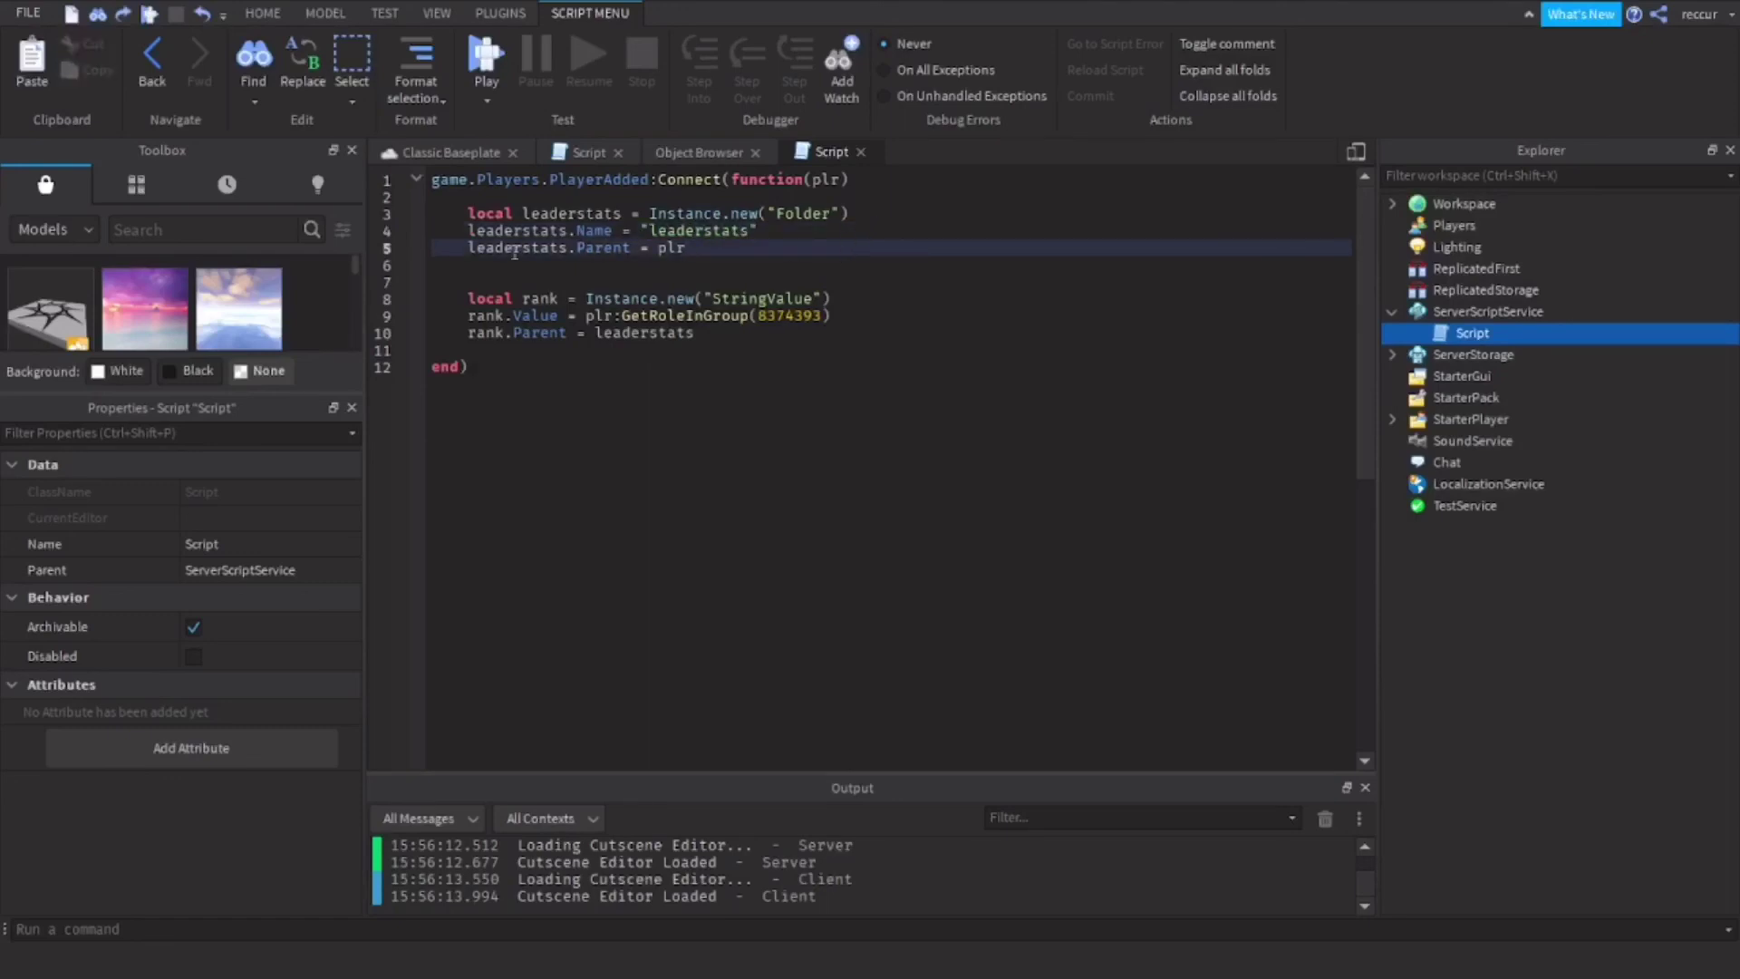
click(417, 156)
click(974, 60)
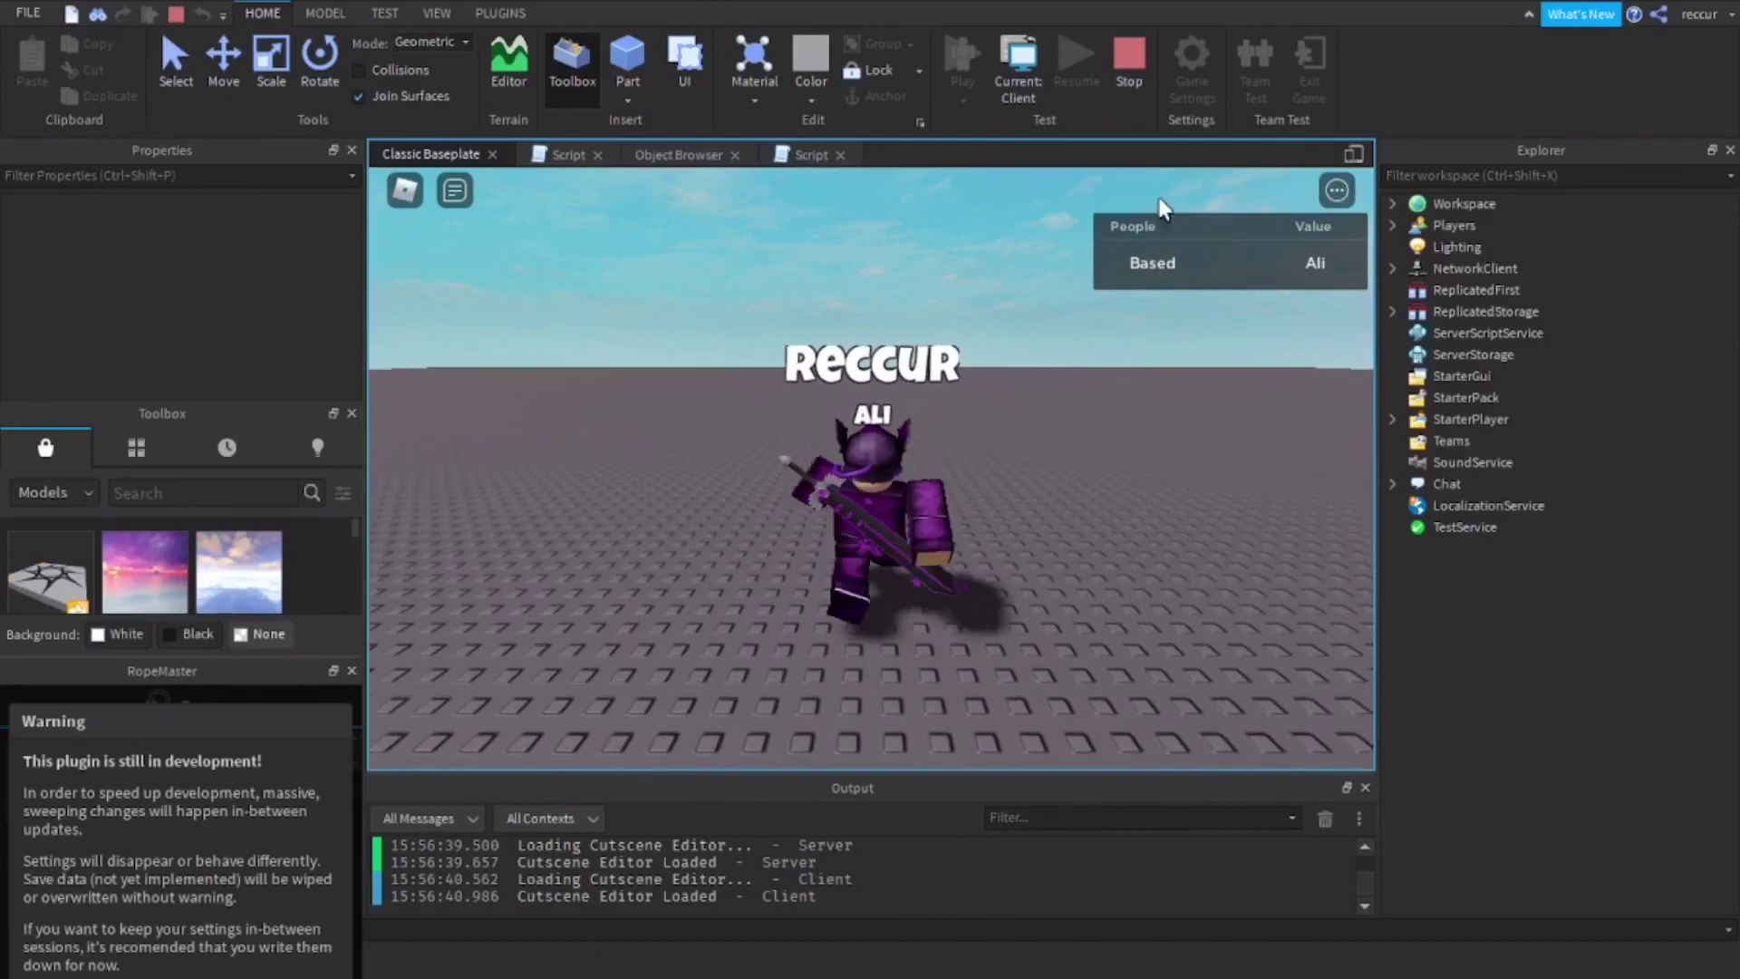
- Check the leaderboard's Value column reads Ali, stop the play test, and reopen the Script
mouse_move(1077, 371)
right_down()
mouse_move(1054, 476)
mouse_move(1049, 388)
right_up()
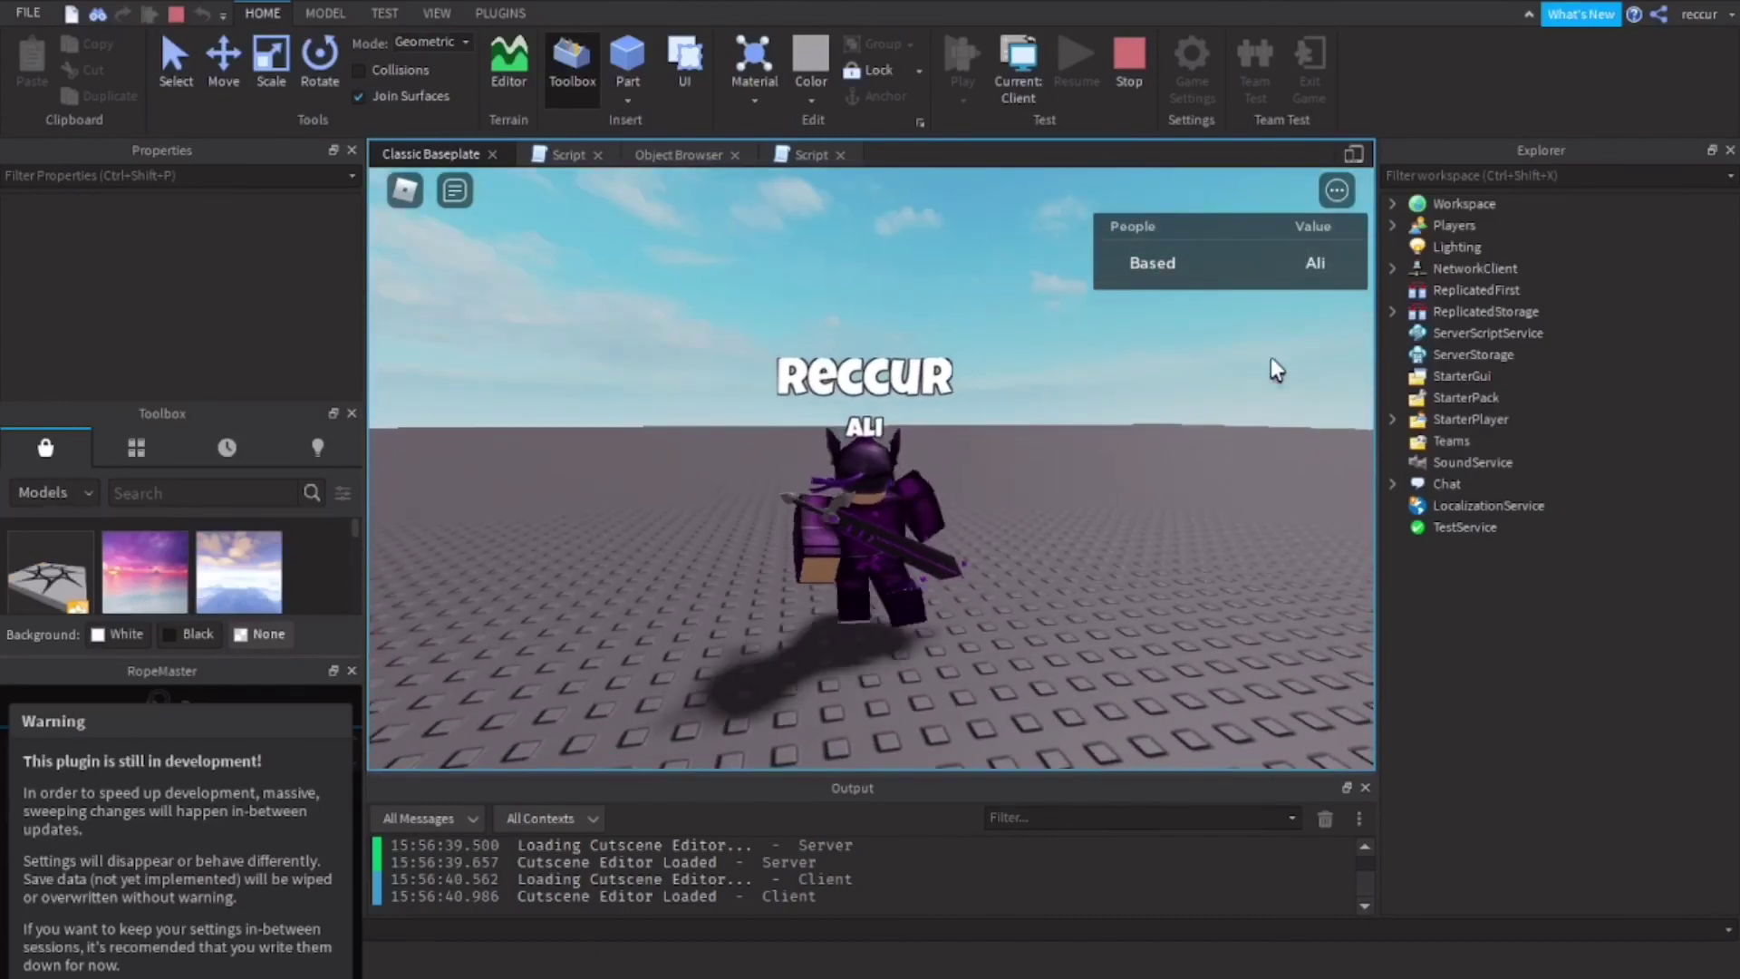
click(1128, 59)
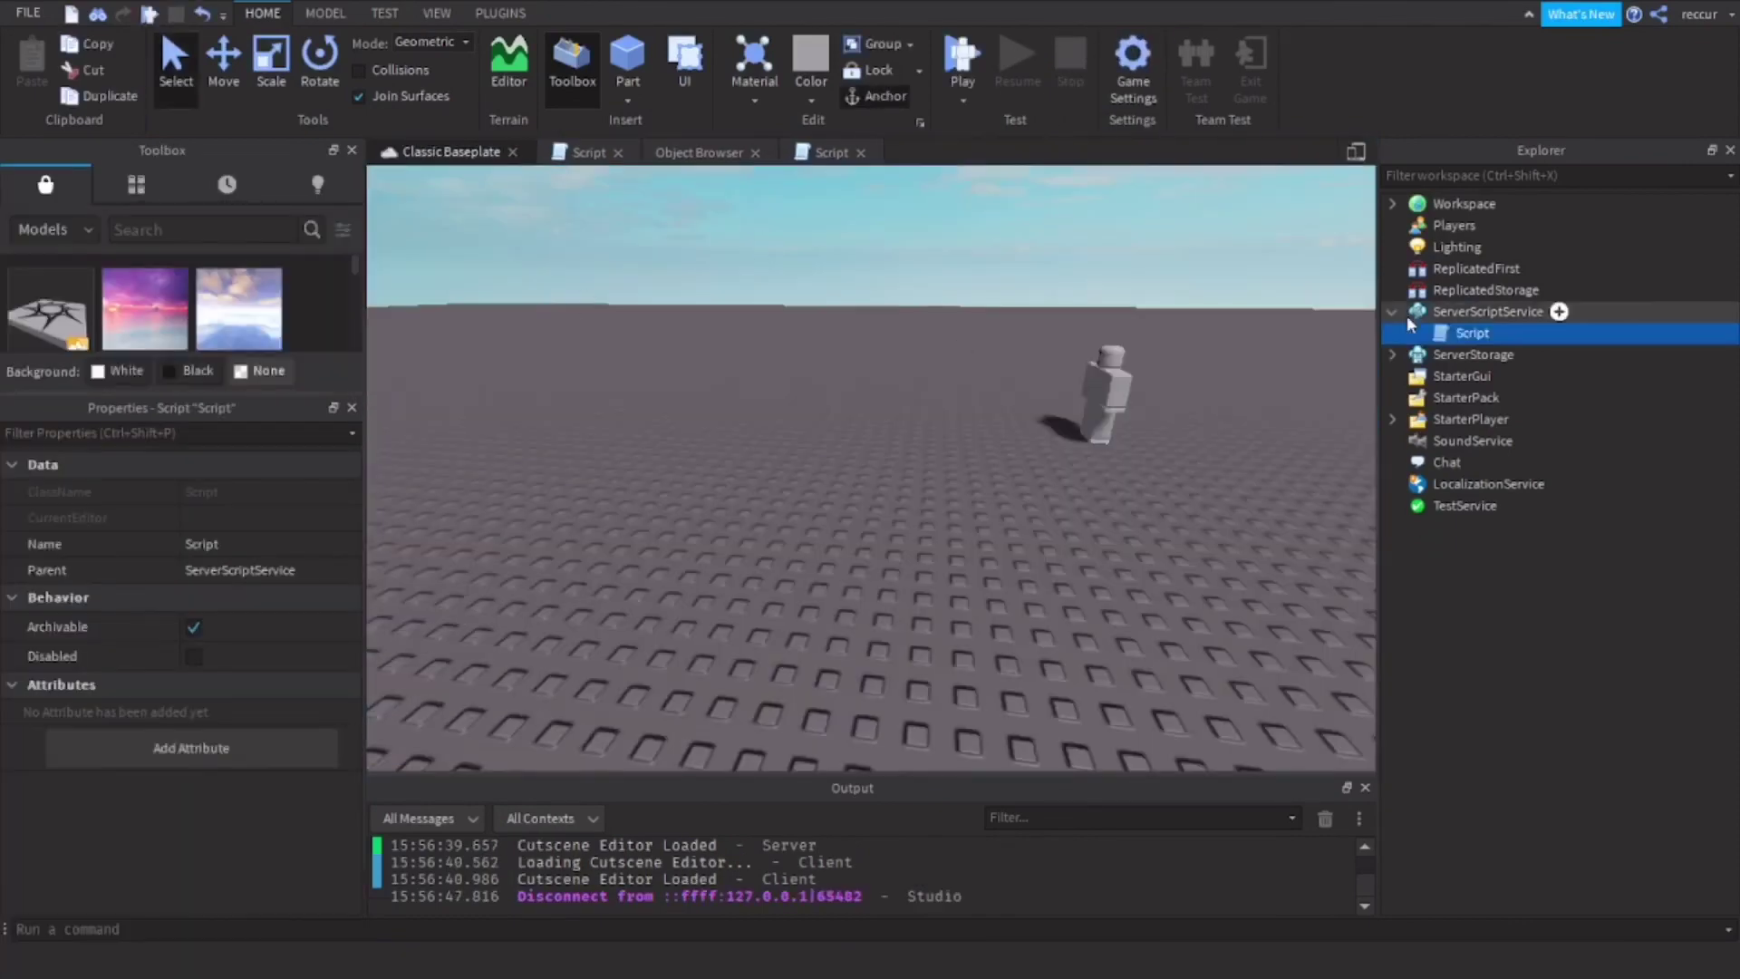
double_click(1437, 337)
- Add rank.Name = "Rank" after the StringValue creation, then play-test the Classic Baseplate
drag(470, 333, 750, 337)
key(ctrl+c)
click(876, 313)
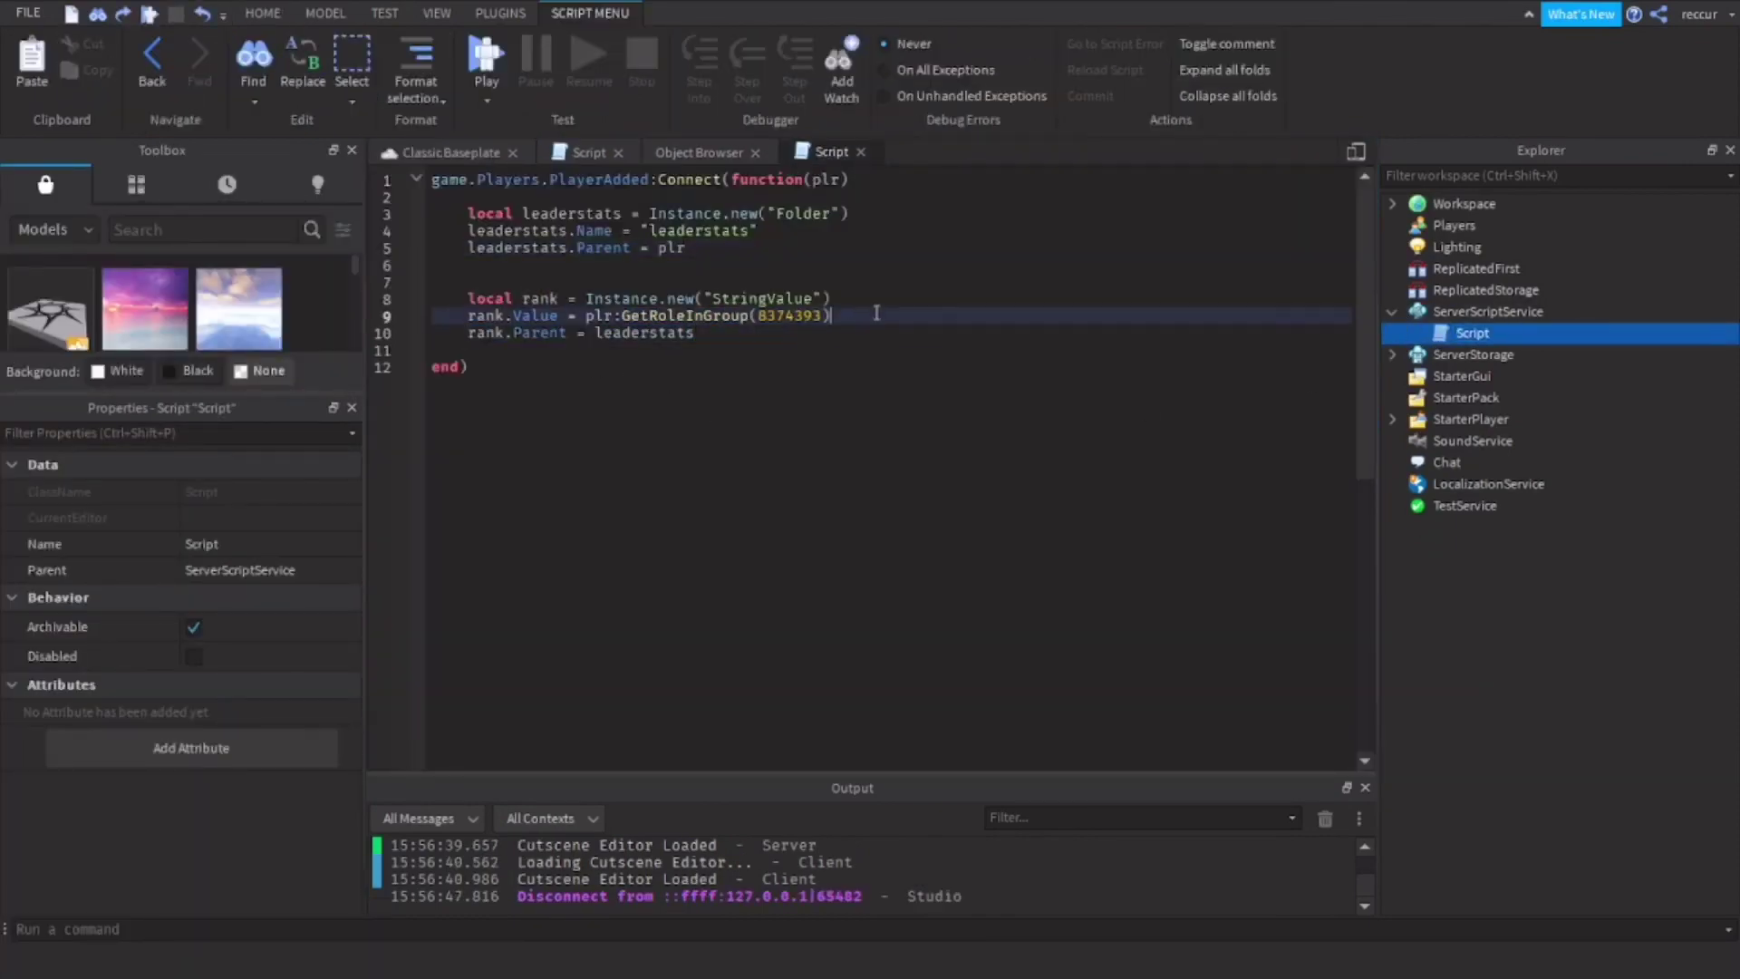
key(Return)
key(ctrl+v)
double_click(535, 333)
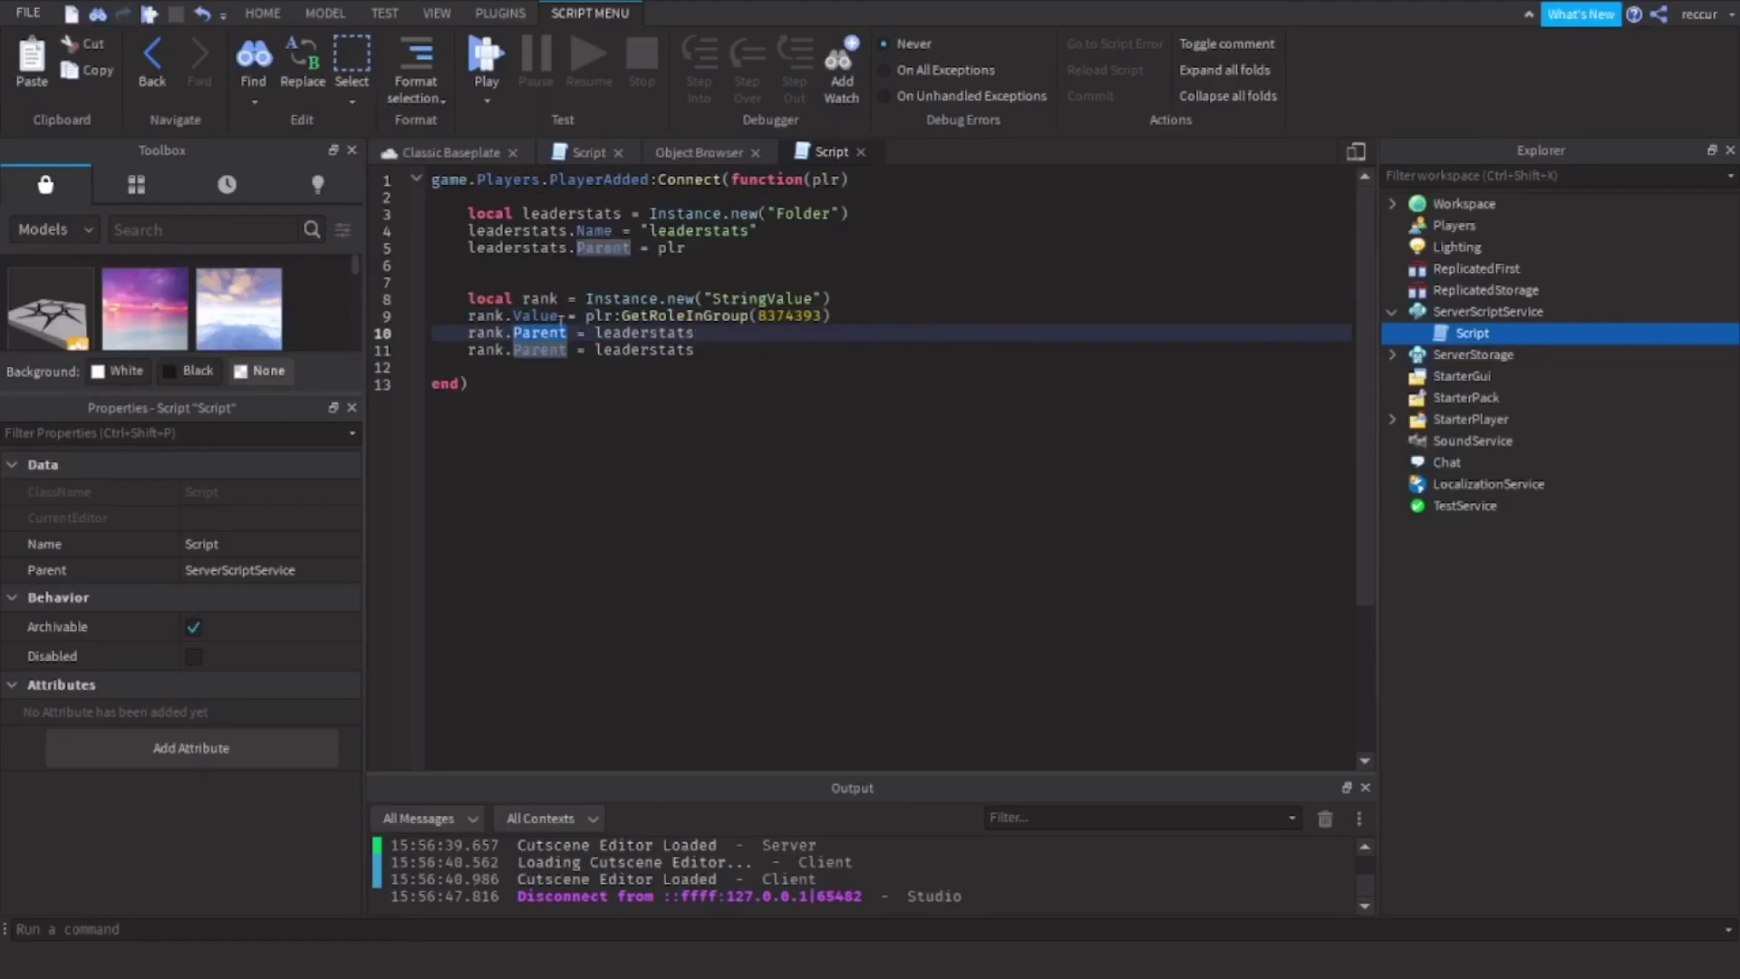
text(Name)
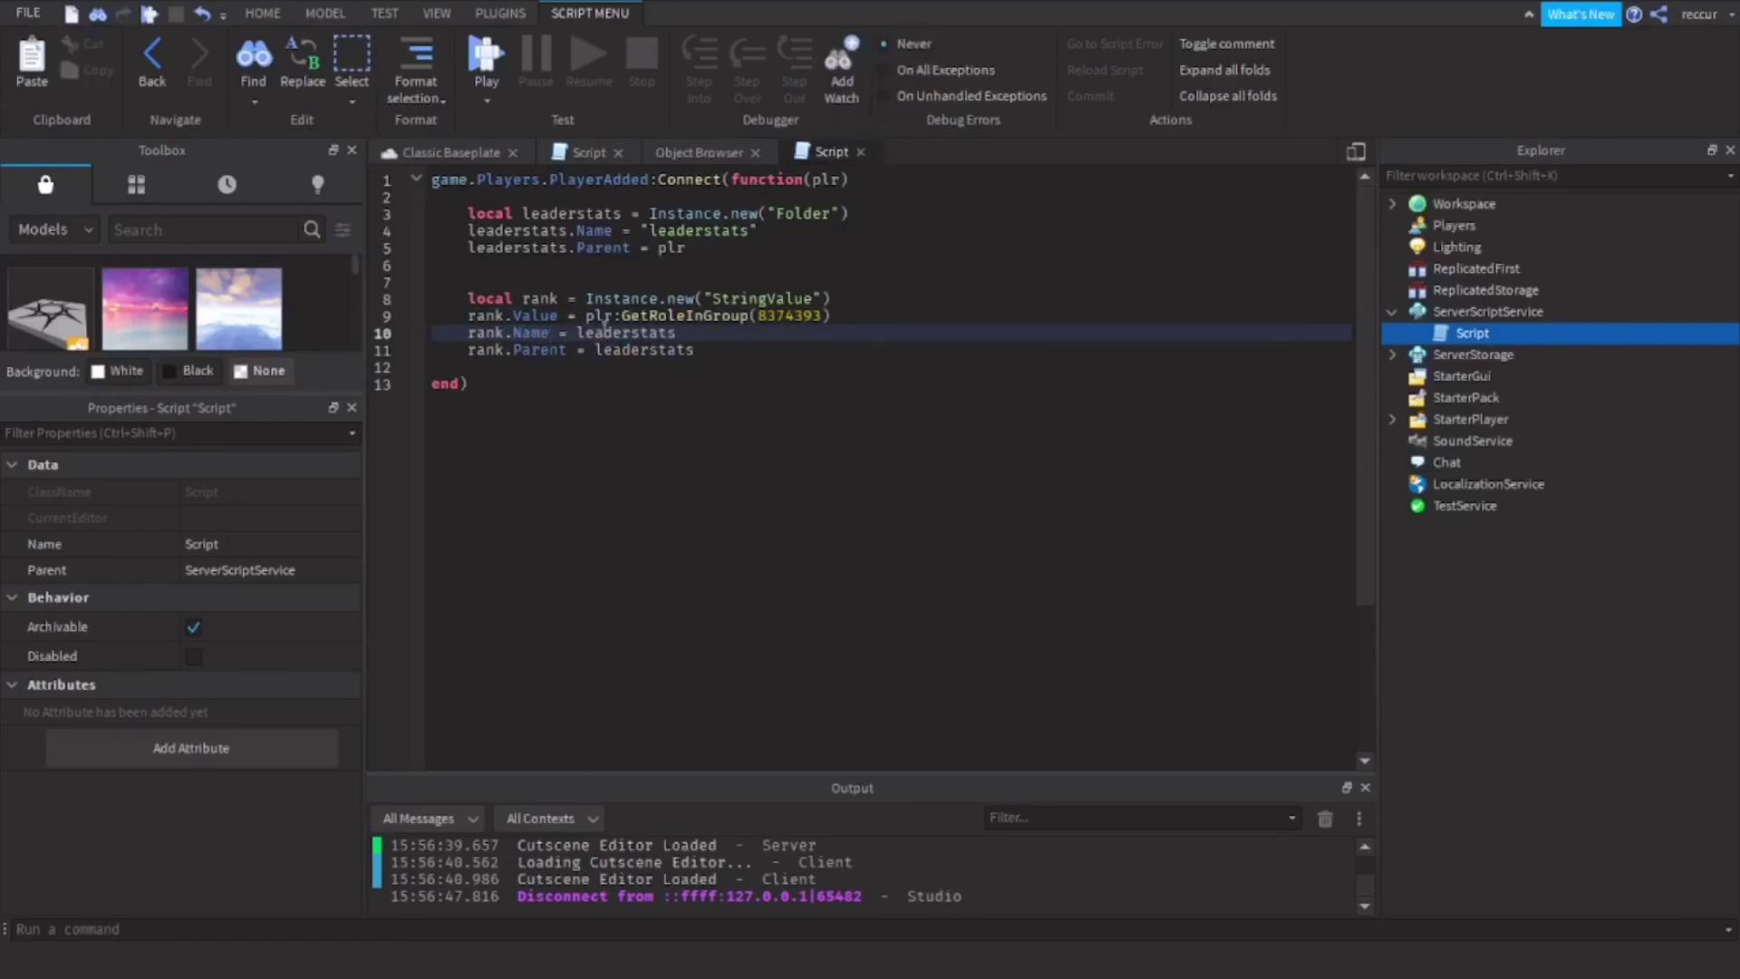
double_click(606, 332)
text(")
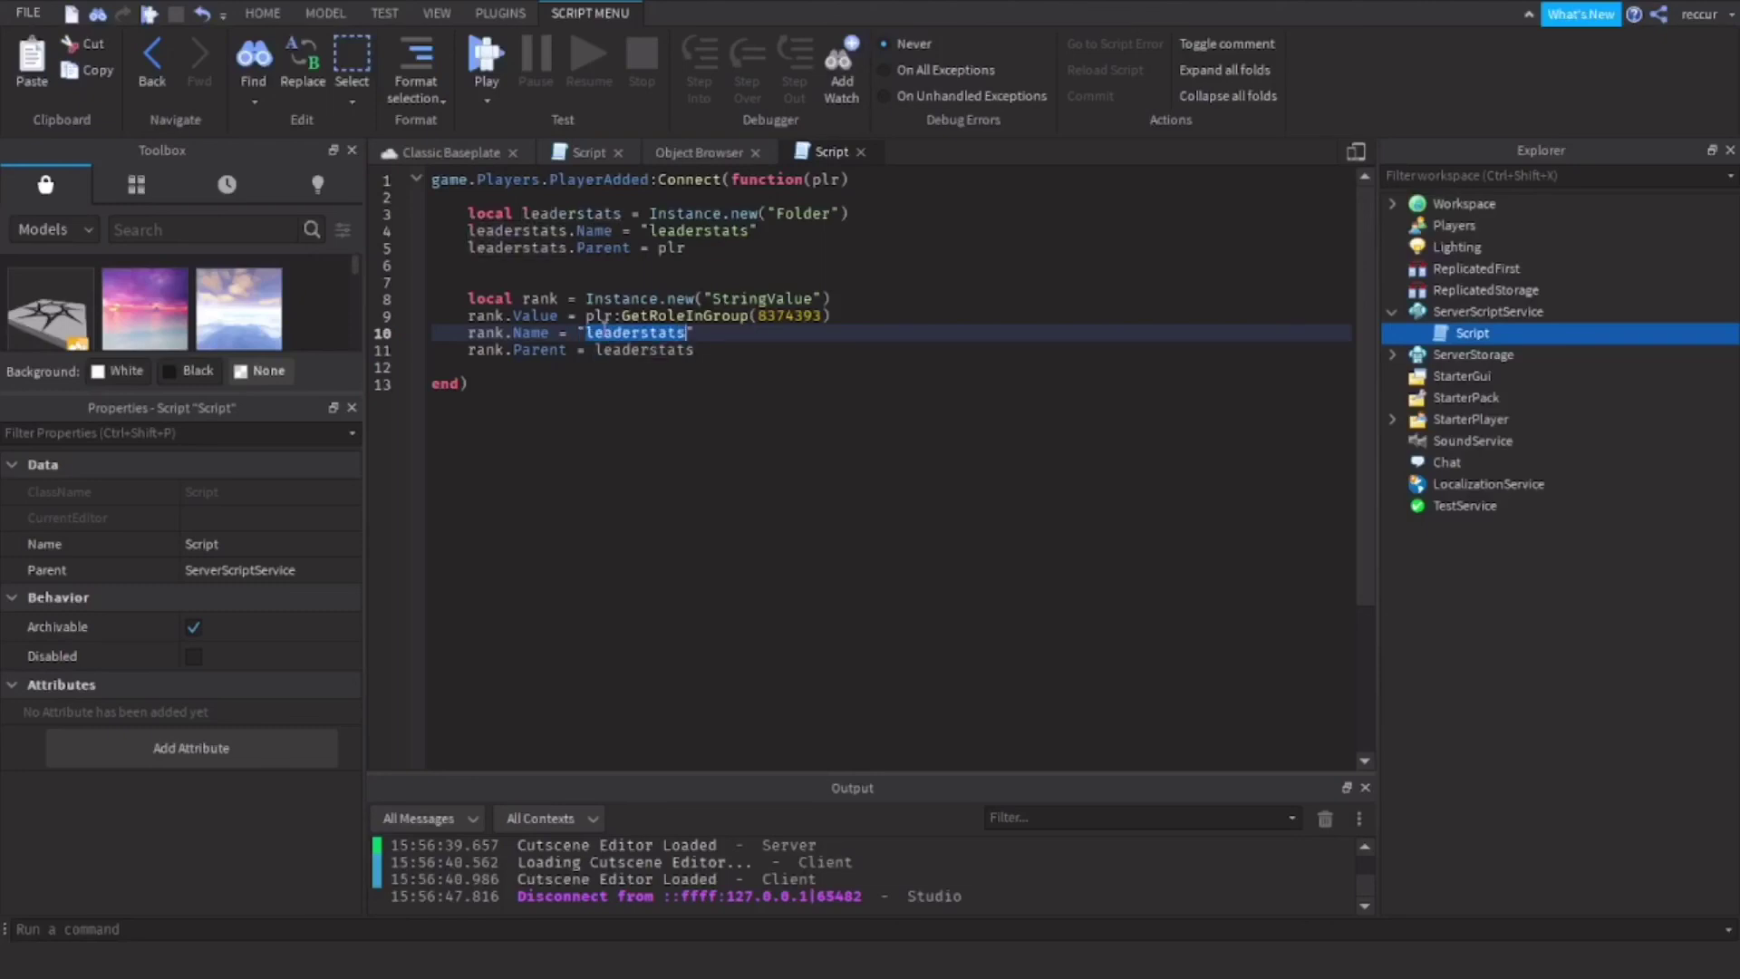
key(BackSpace)
text(Rank)
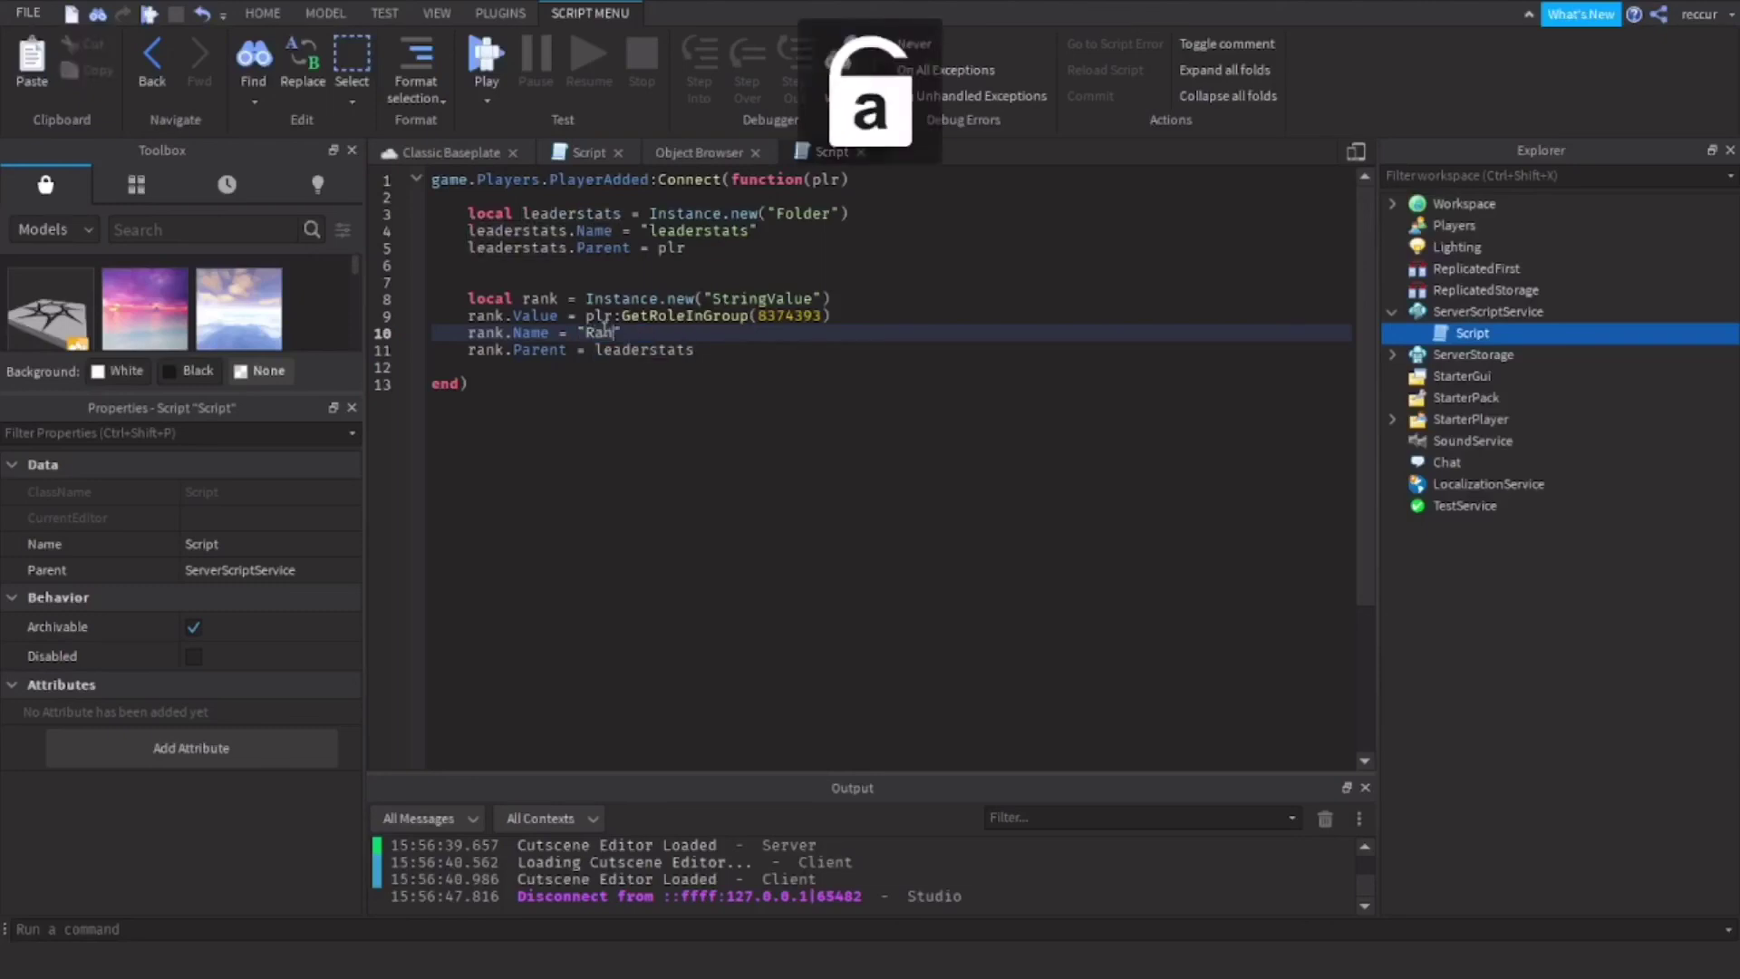
click(448, 151)
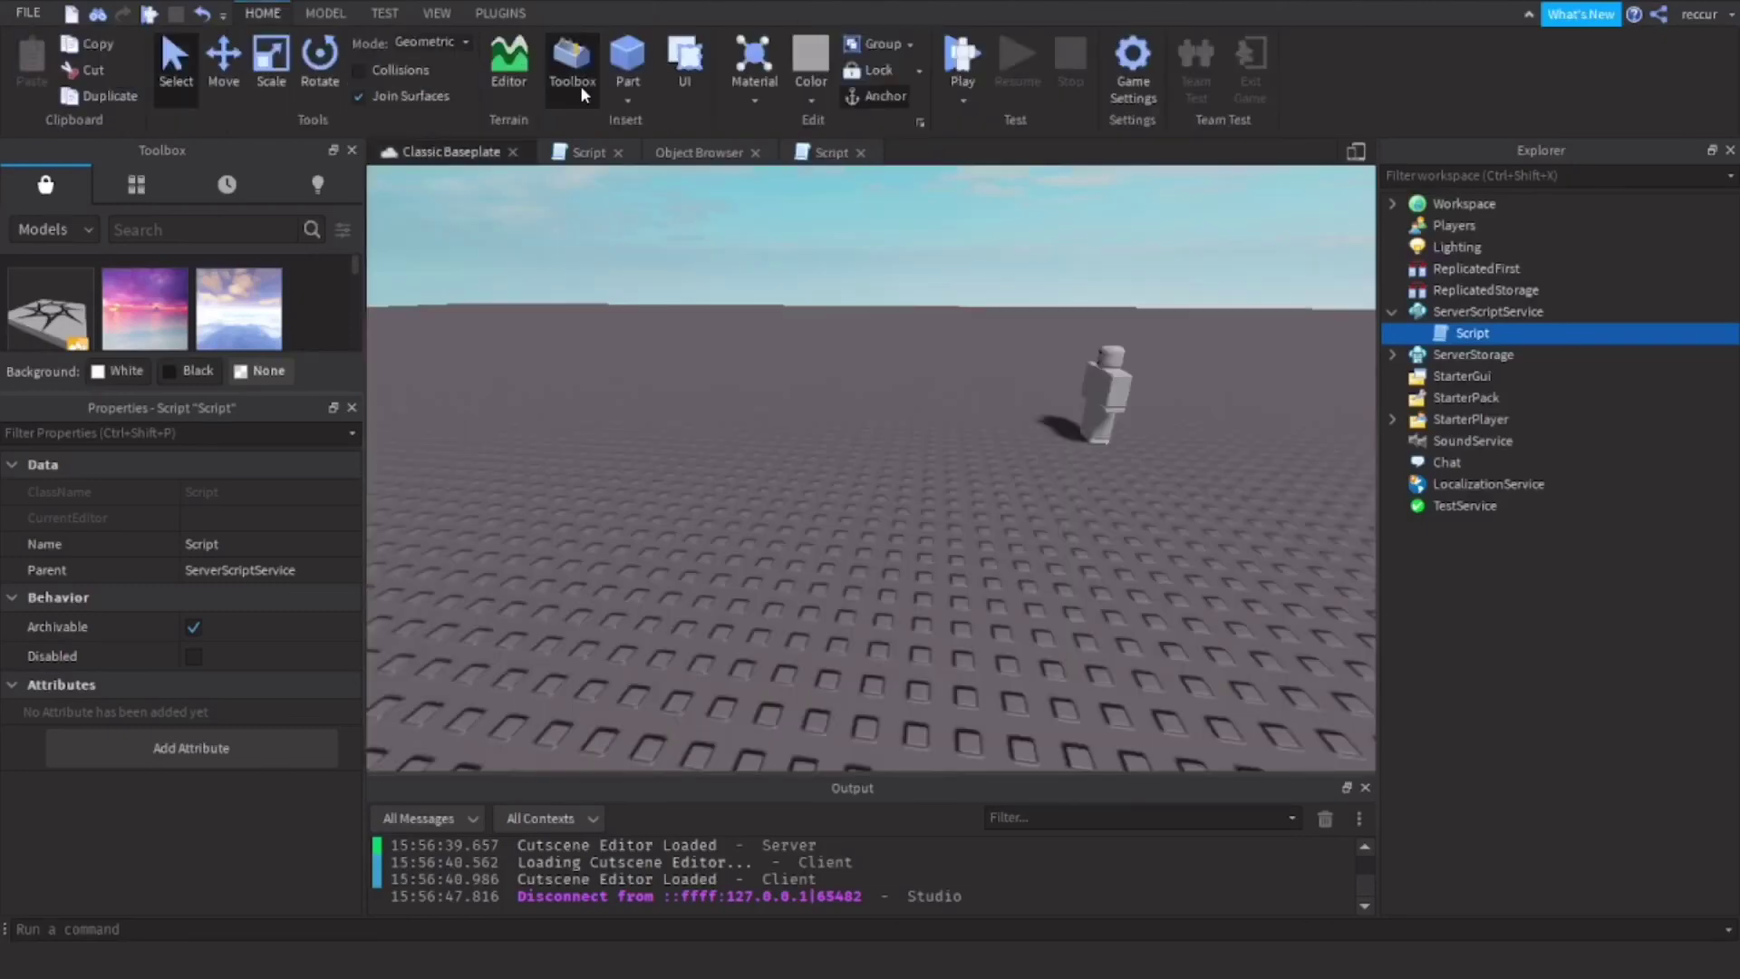
click(953, 55)
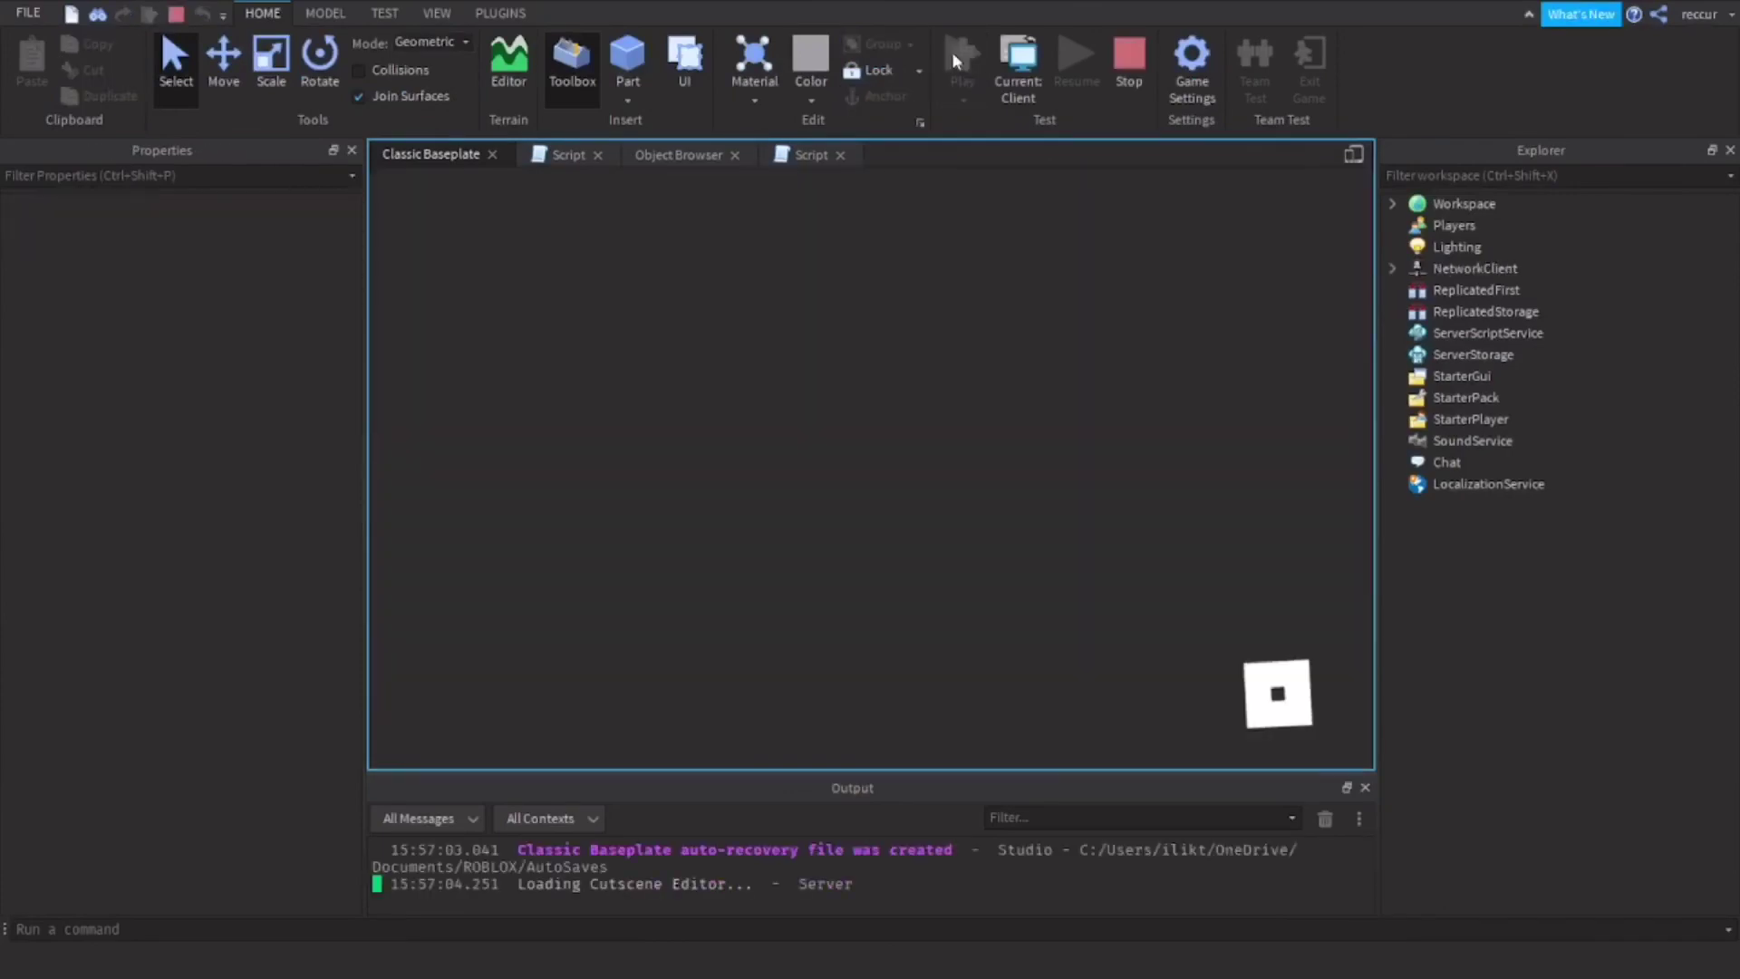